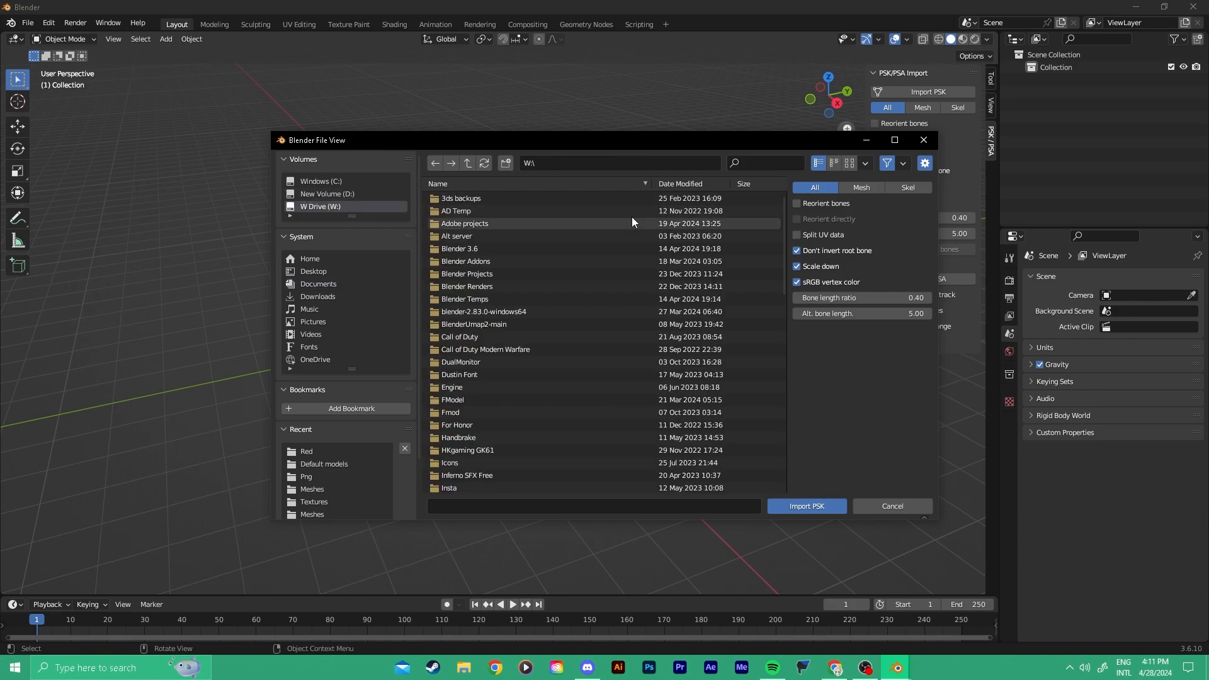
Browse from the W drive through FModel's OmegaStrikers exports to the Prometheus\Characters folder for the PSK import.
{"action": "left_click", "coordinate": [794, 158]}
{"action": "type", "text": "fmo"}
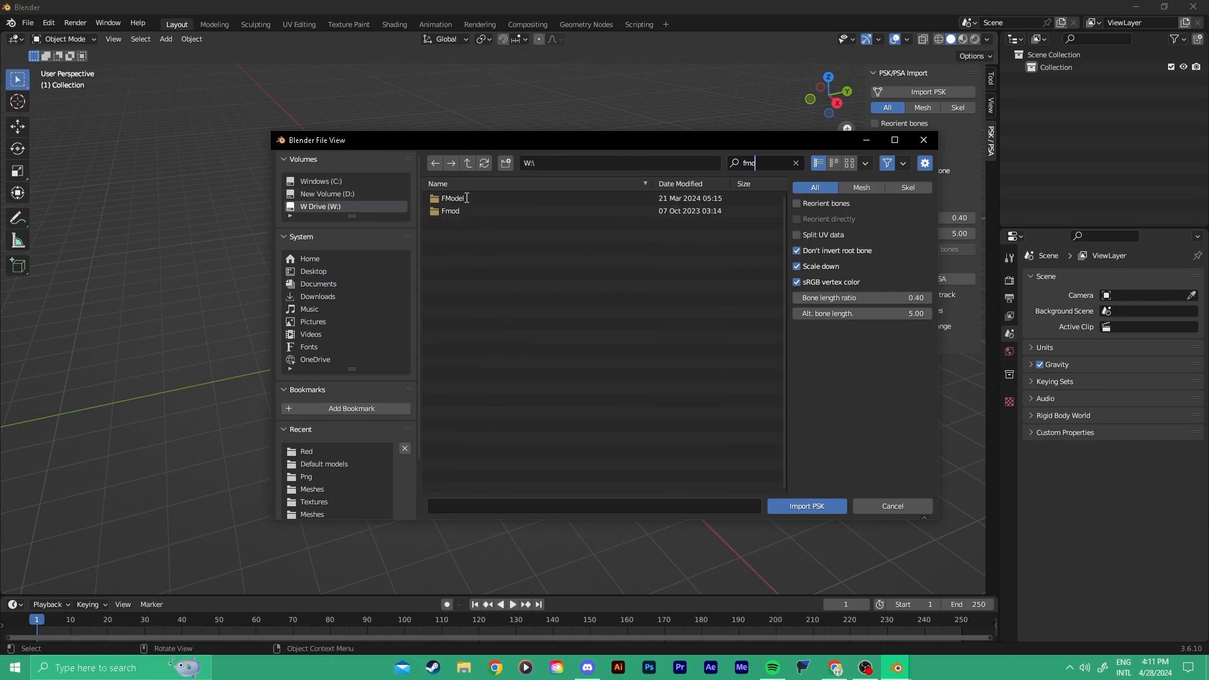
{"action": "left_click", "coordinate": [467, 198]}
{"action": "left_click", "coordinate": [475, 211]}
{"action": "left_click", "coordinate": [470, 223]}
{"action": "left_click", "coordinate": [471, 211]}
{"action": "left_click", "coordinate": [470, 199]}
{"action": "left_click", "coordinate": [472, 211]}
{"action": "left_click", "coordinate": [477, 199]}
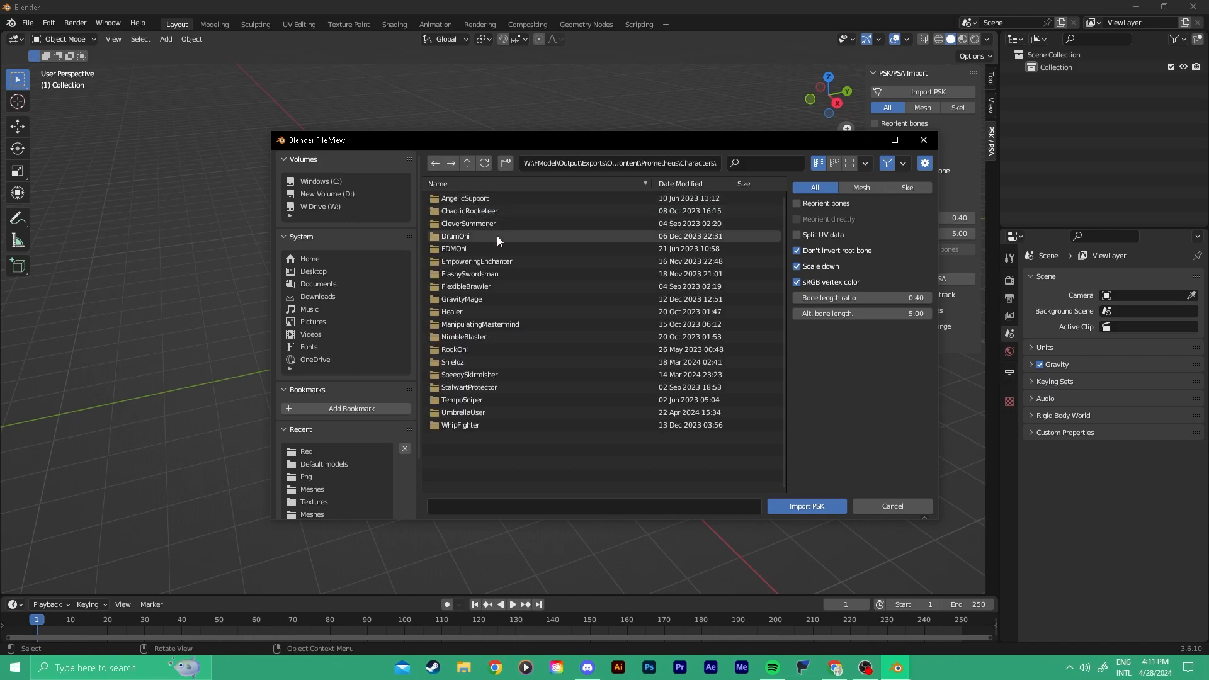
Import SK_ShieldUser_Default.psk from the Shieldz\Default\Meshes folder.
{"action": "left_click", "coordinate": [479, 360]}
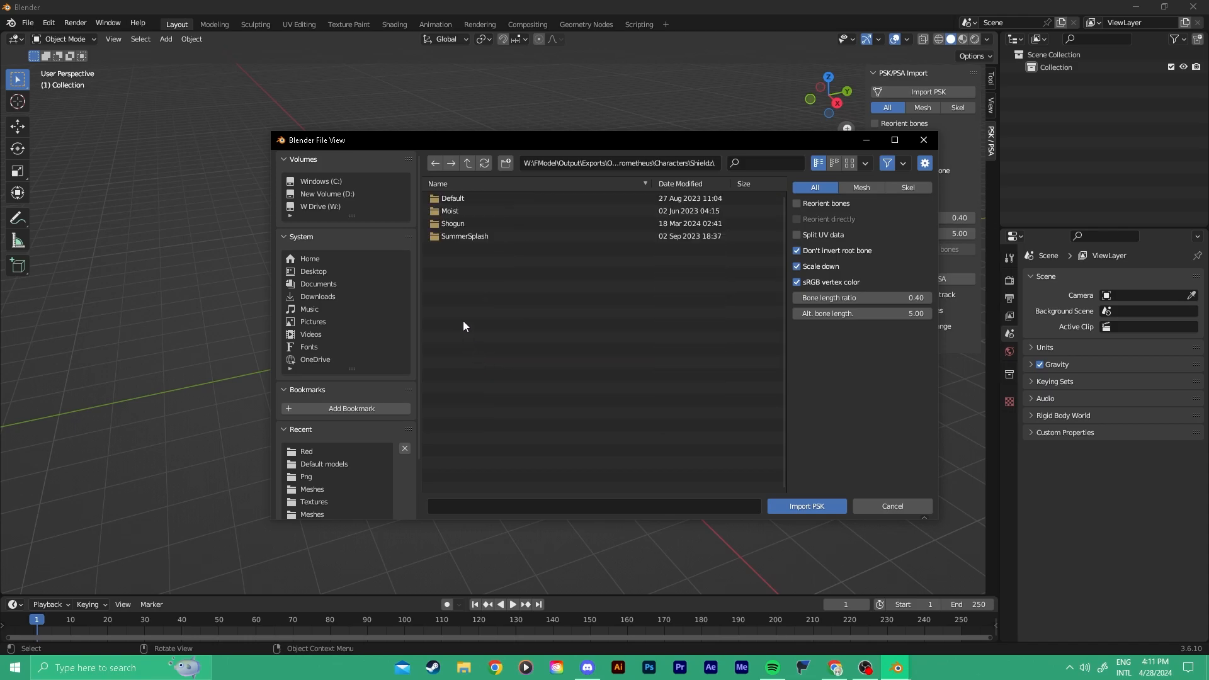
{"action": "left_click", "coordinate": [466, 197]}
{"action": "left_click", "coordinate": [460, 225]}
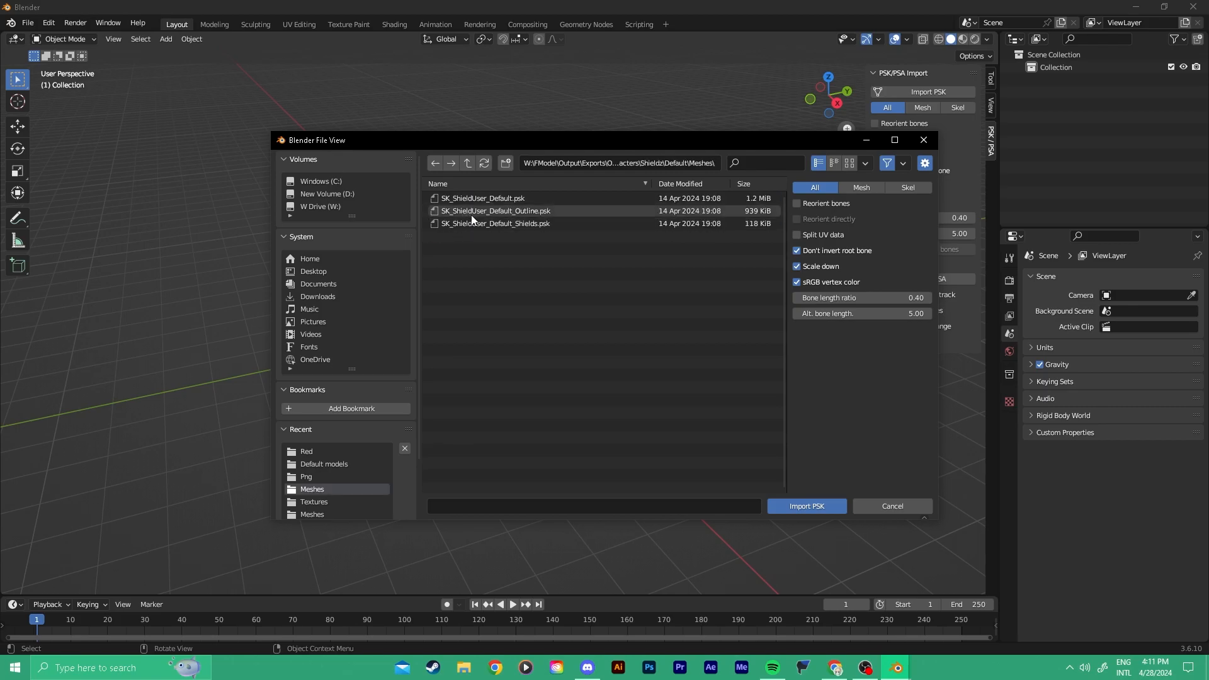
{"action": "double_click", "coordinate": [477, 200]}
{"action": "middle_click_drag", "start_coordinate": [244, 192], "coordinate": [396, 221], "text": "shift"}
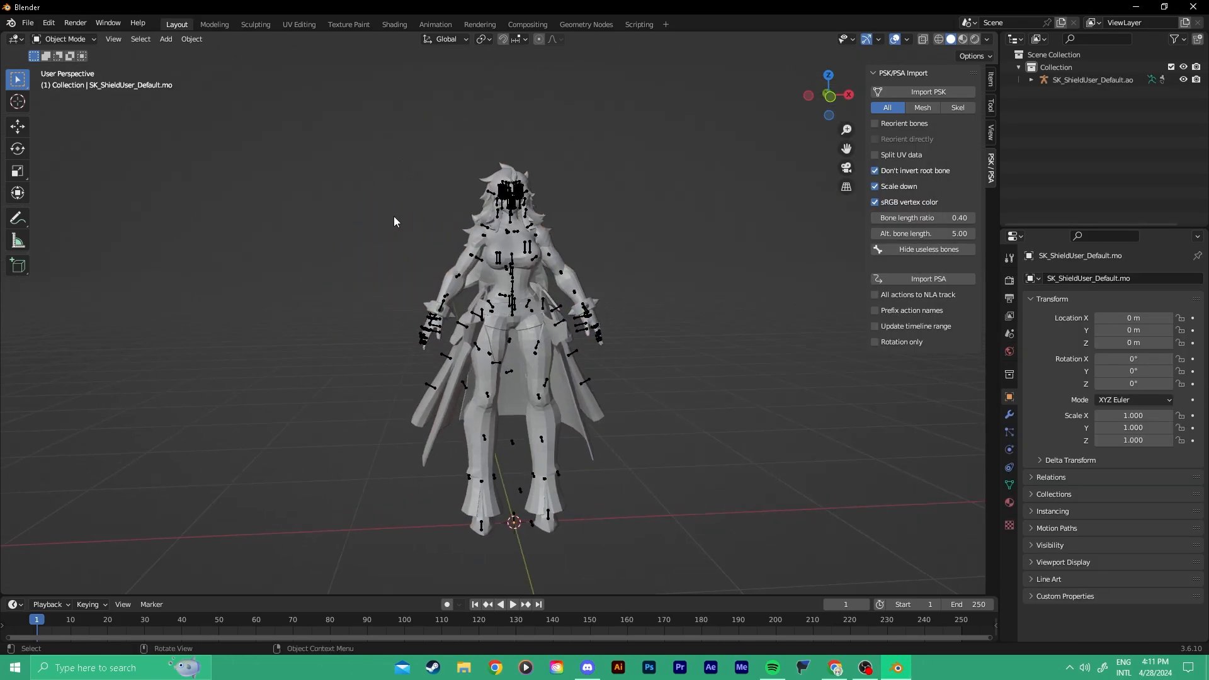
{"action": "left_click", "coordinate": [831, 98]}
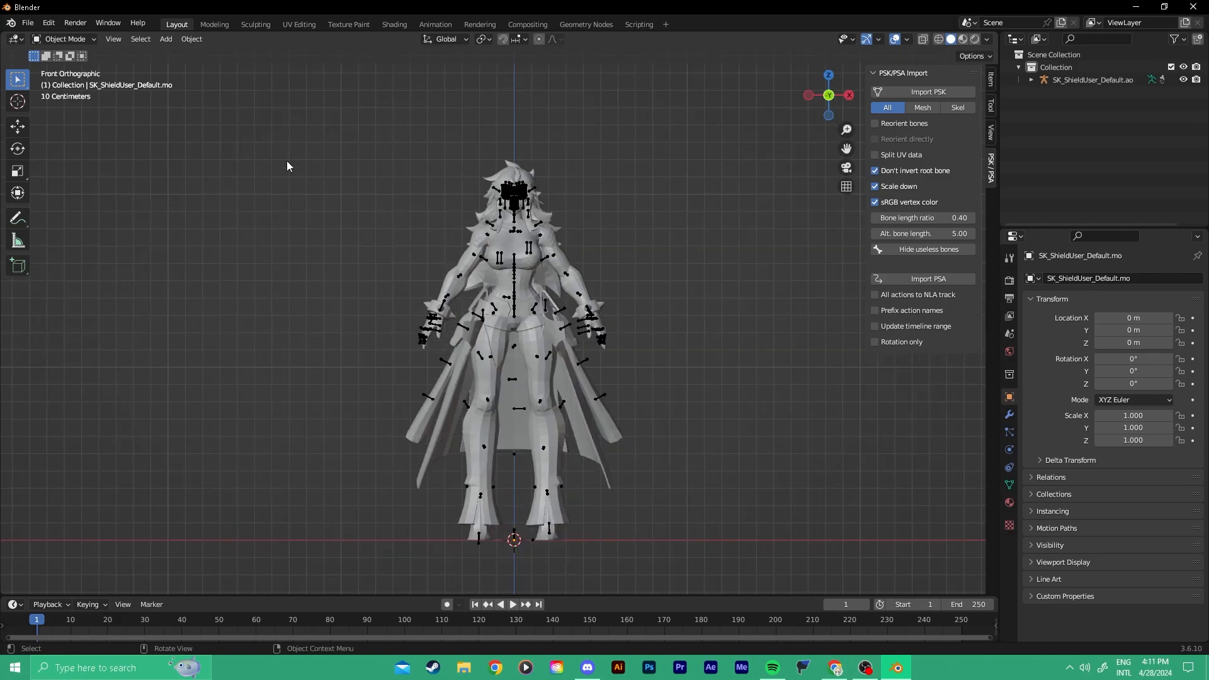
Append the first node group in the NodeTree folder of All_Of_The_Strikers.blend from Downloads.
{"action": "left_click", "coordinate": [28, 23]}
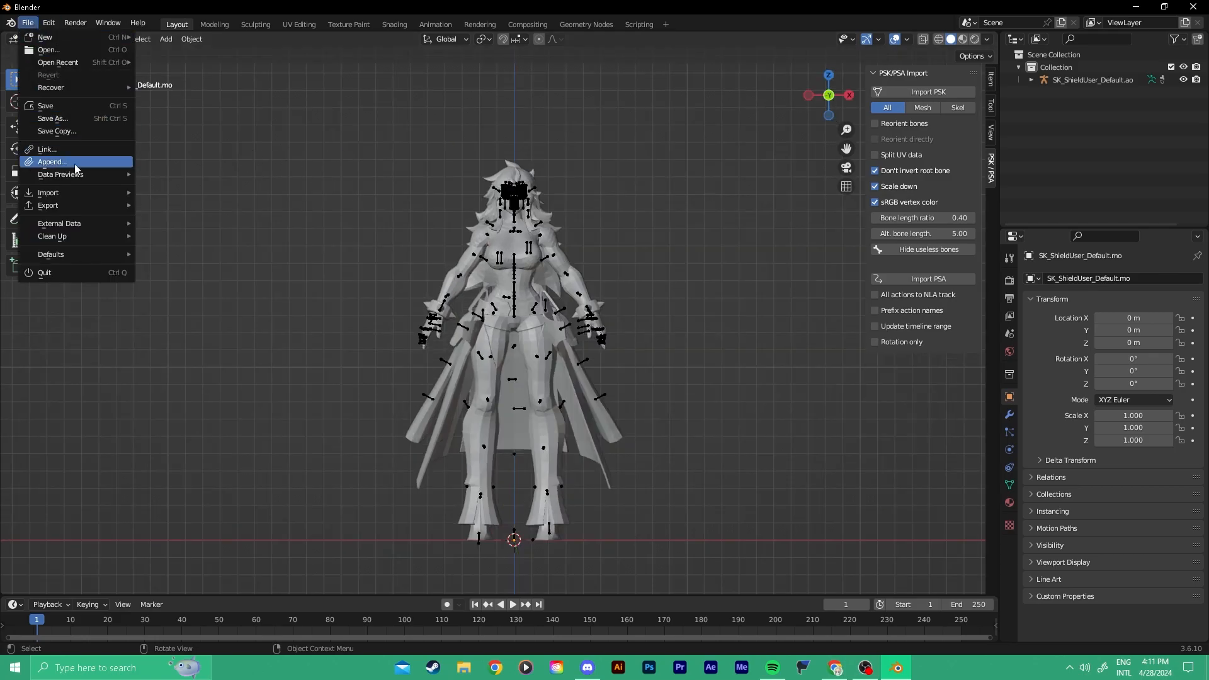
{"action": "left_click", "coordinate": [52, 154]}
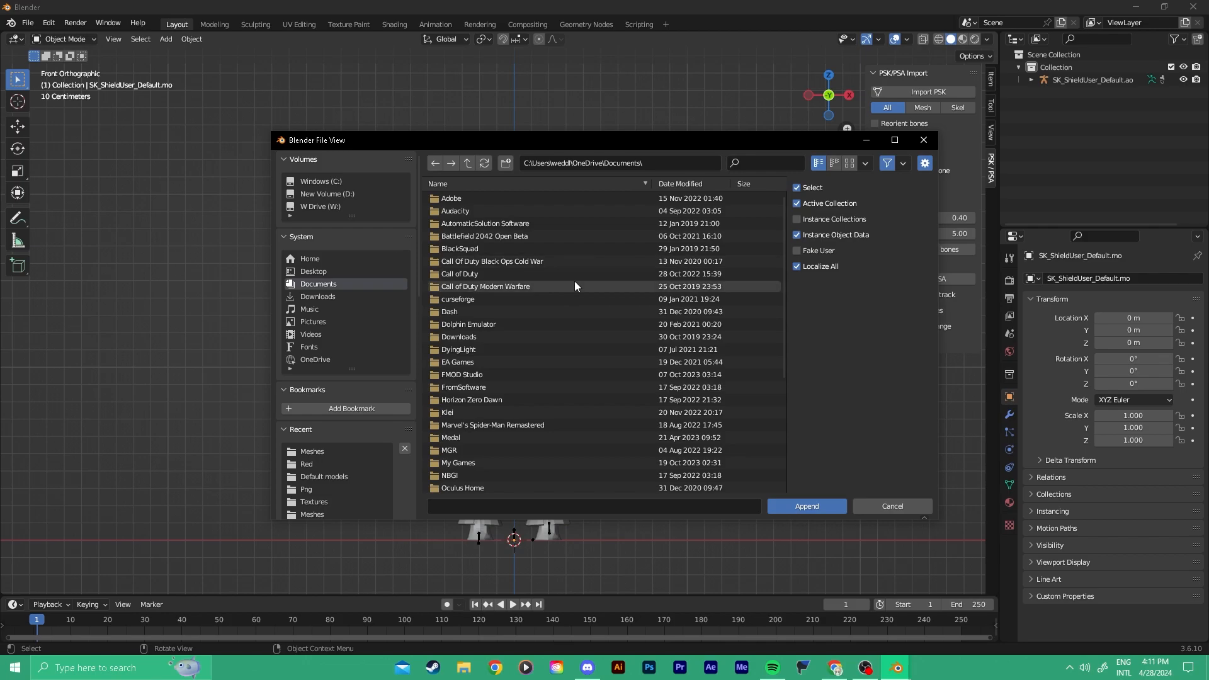
{"action": "left_click", "coordinate": [318, 296]}
{"action": "left_click", "coordinate": [770, 163]}
{"action": "type", "text": "all of"}
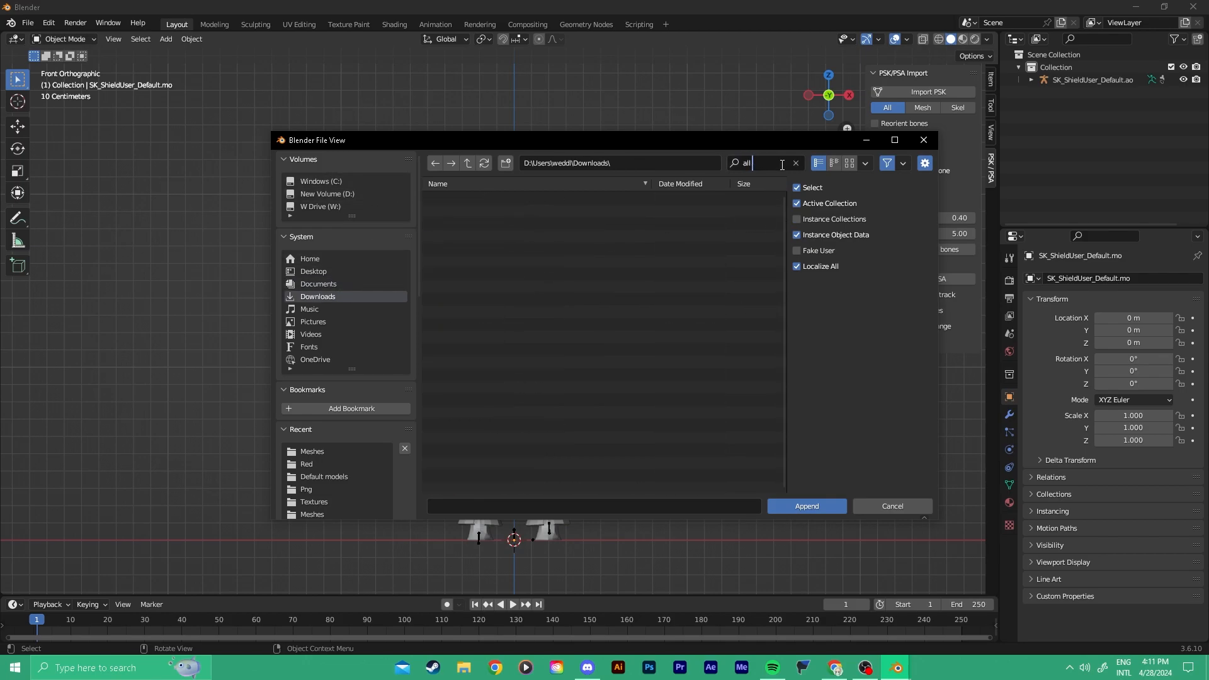
{"action": "double_click", "coordinate": [479, 211]}
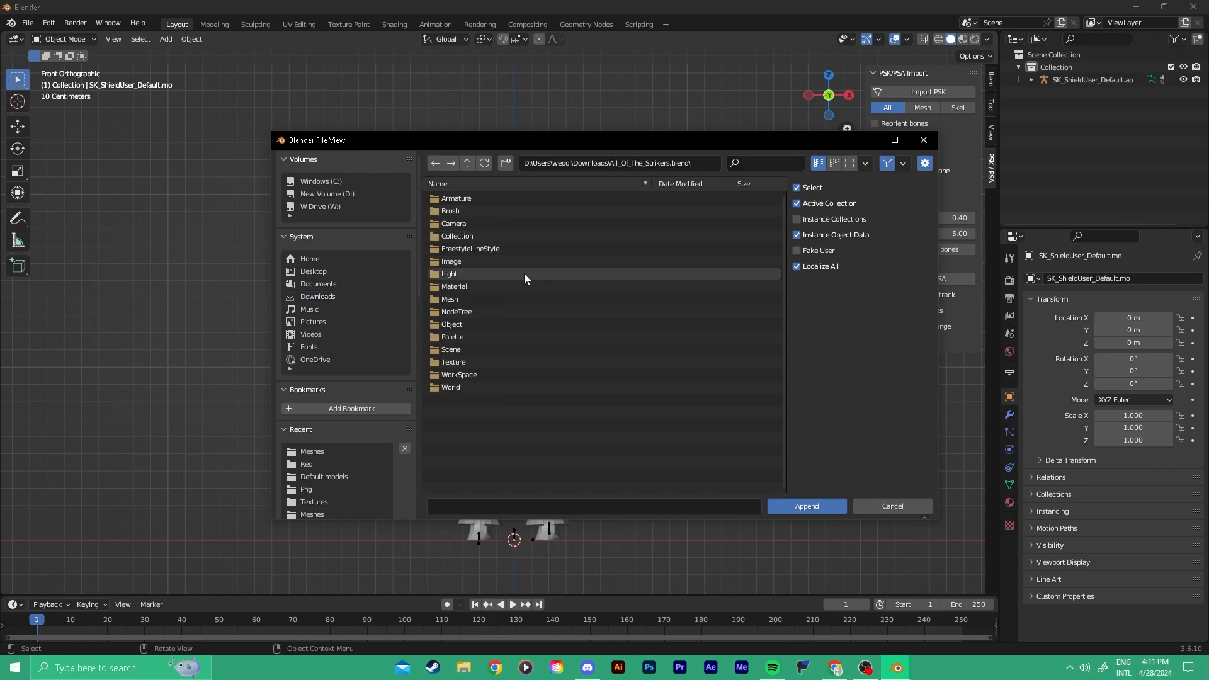
{"action": "double_click", "coordinate": [458, 312]}
{"action": "double_click", "coordinate": [460, 201]}
Switch to the Shading workspace, select the character mesh and display its material properties.
{"action": "middle_click_drag", "start_coordinate": [403, 376], "coordinate": [473, 400]}
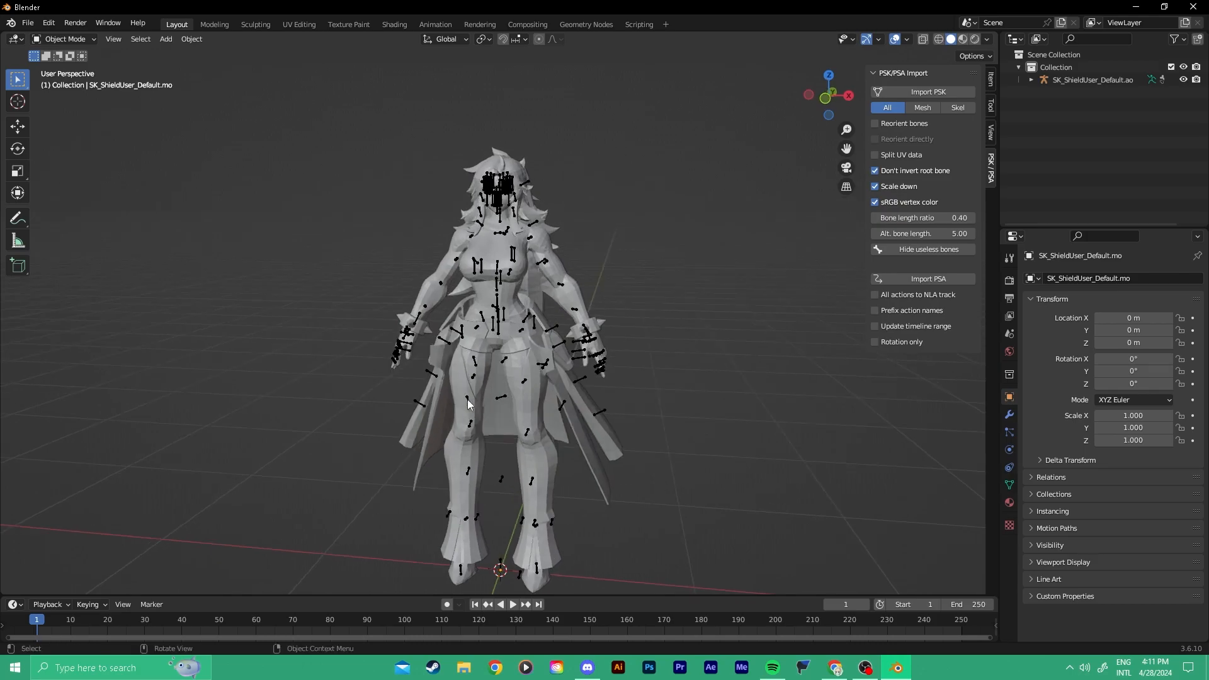
{"action": "scroll", "coordinate": [473, 399], "scroll_direction": "down", "scroll_amount": 5}
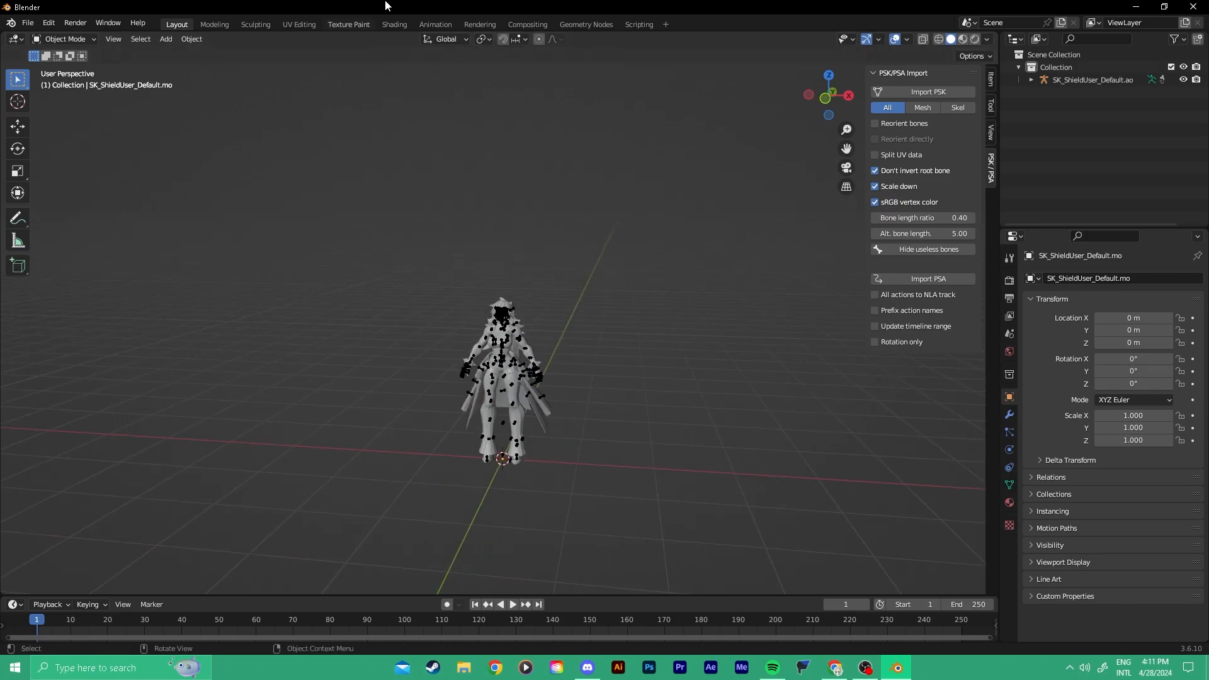
{"action": "left_click", "coordinate": [392, 24]}
{"action": "scroll", "coordinate": [494, 167], "scroll_direction": "up", "scroll_amount": 4}
{"action": "mouse_move", "coordinate": [523, 225]}
{"action": "middle_mouse_down"}
{"action": "mouse_move", "coordinate": [632, 214]}
{"action": "mouse_move", "coordinate": [585, 238]}
{"action": "middle_mouse_up"}
{"action": "left_click", "coordinate": [585, 238]}
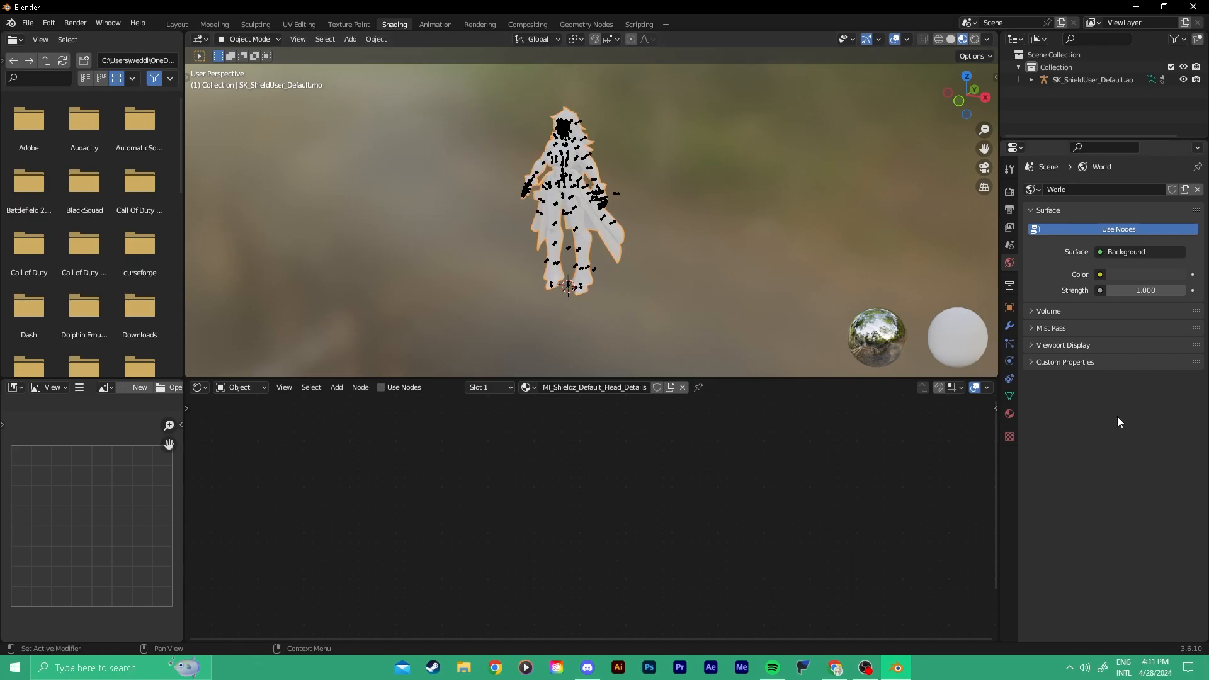
{"action": "left_click", "coordinate": [1008, 415]}
{"action": "scroll", "coordinate": [1094, 226], "scroll_direction": "down", "scroll_amount": 4}
{"action": "scroll", "coordinate": [1101, 210], "scroll_direction": "up", "scroll_amount": 4}
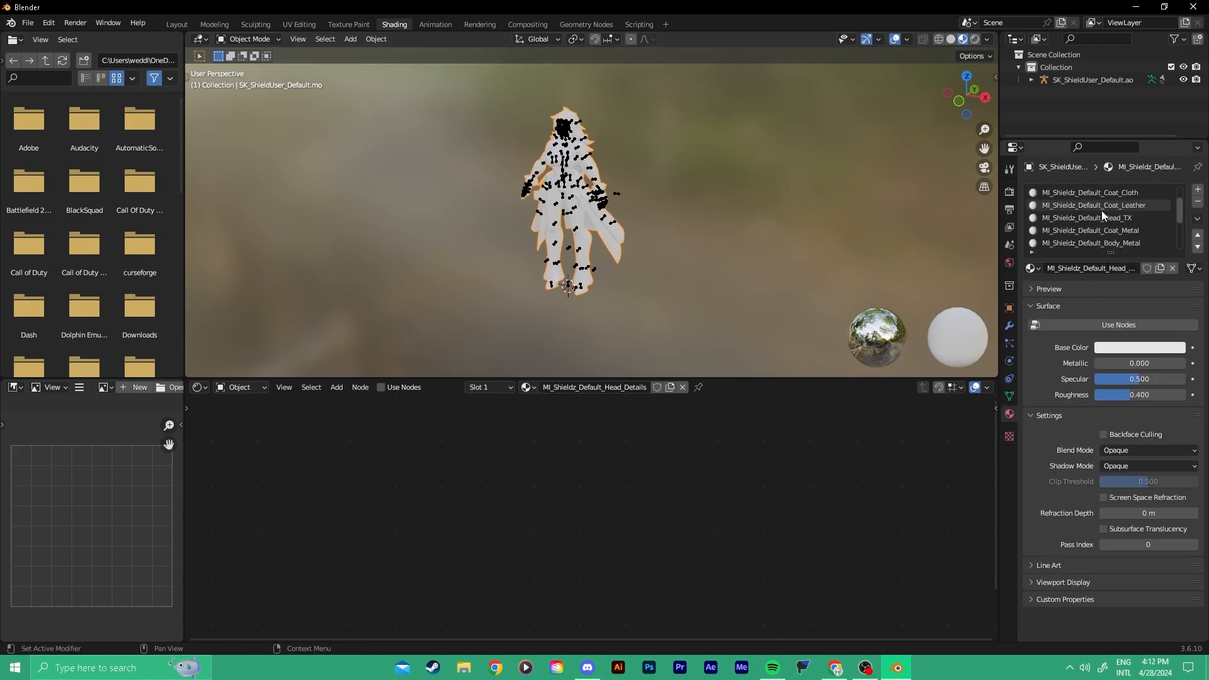
Enable nodes for the MI_Shieldz_Default_Head_Details material and delete its Principled BSDF node.
{"action": "left_click", "coordinate": [416, 387]}
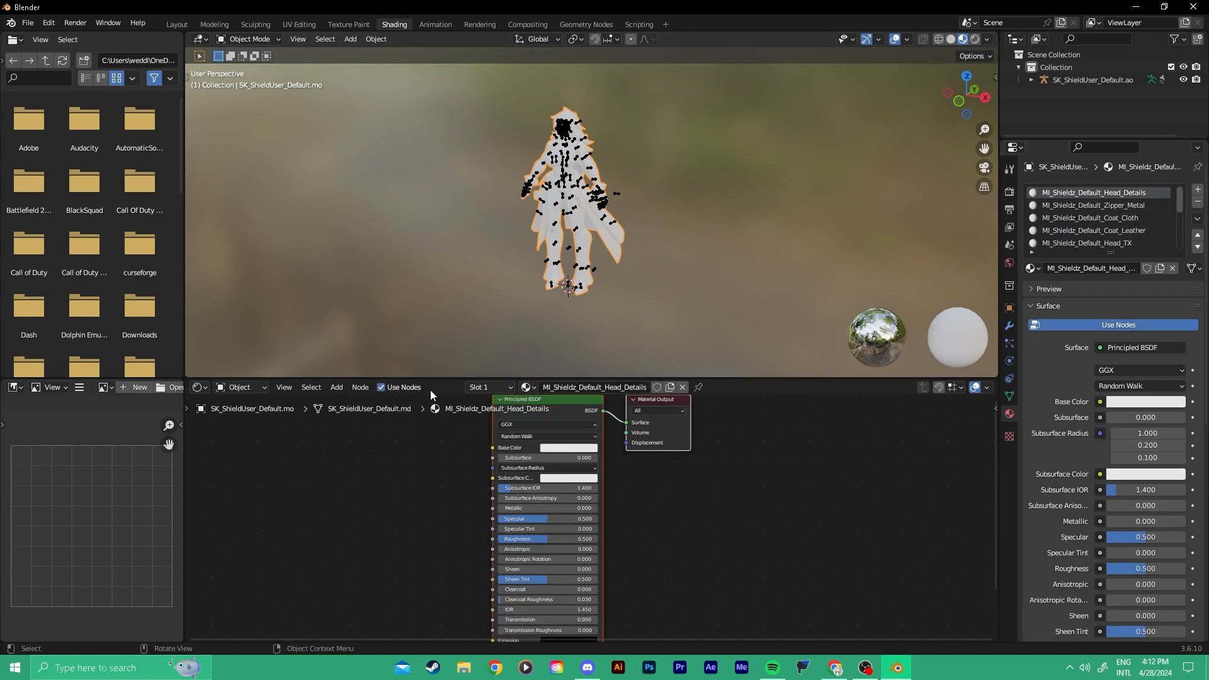
{"action": "left_click", "coordinate": [554, 440]}
{"action": "key", "text": "x"}
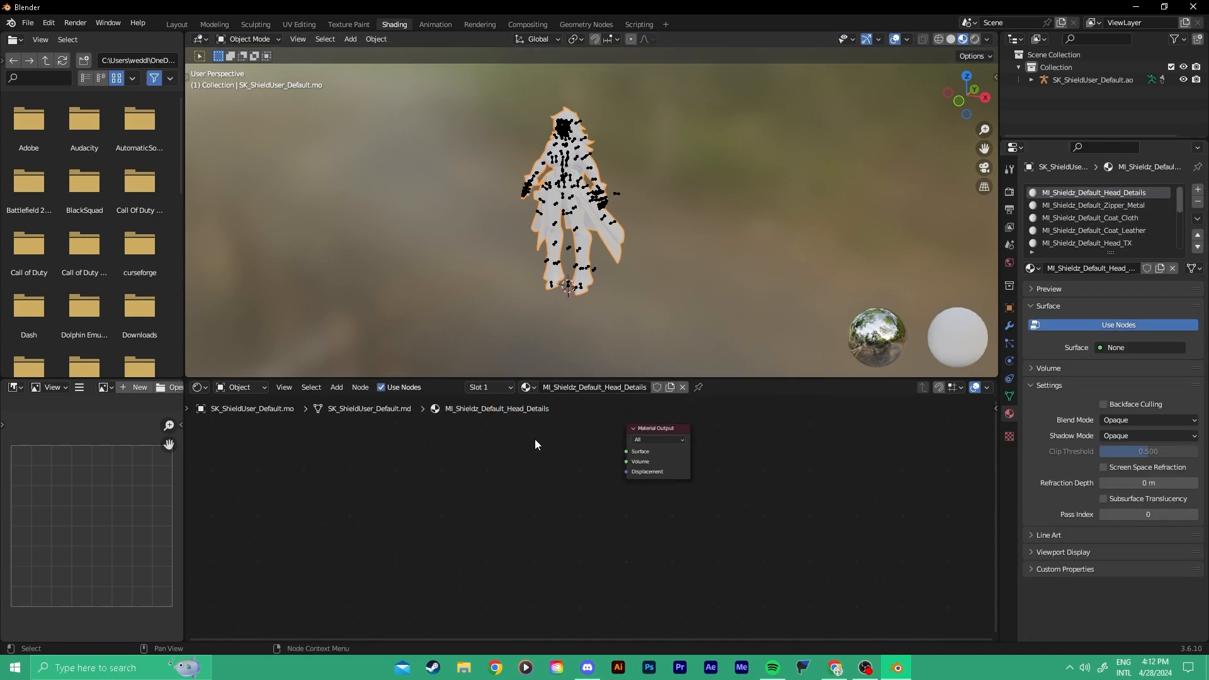
{"action": "key", "text": "shift+a"}
{"action": "key", "text": "Escape"}
{"action": "key", "text": "shift+a"}
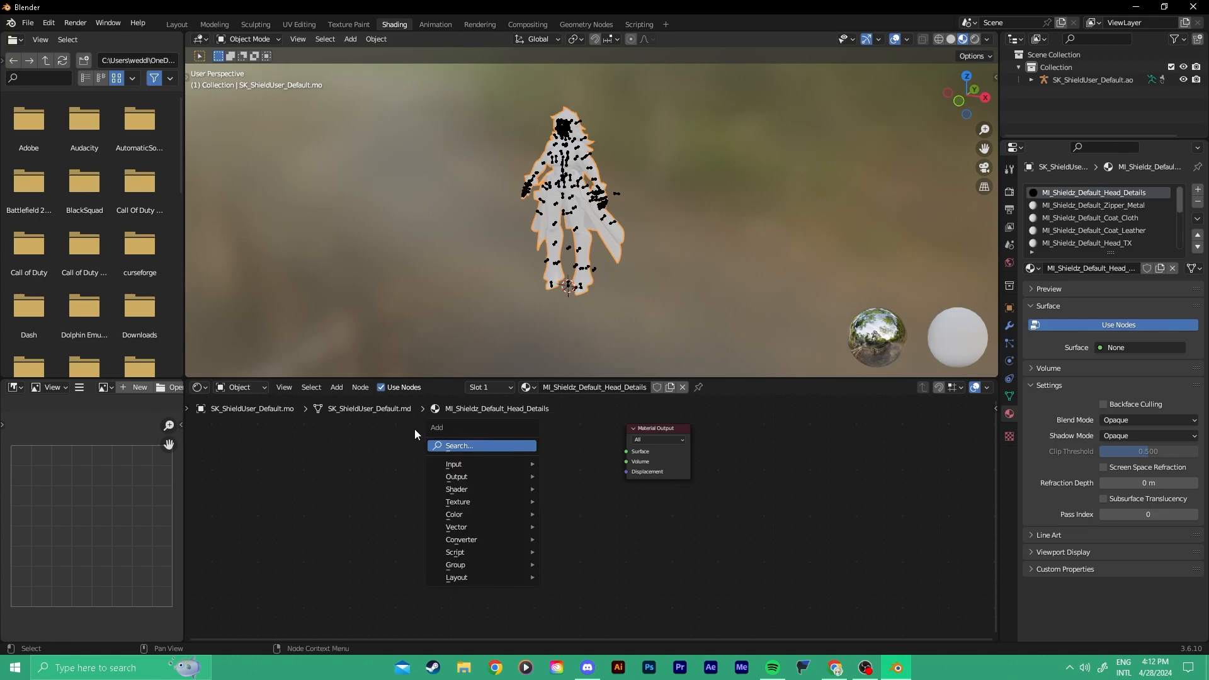
{"action": "mouse_move", "coordinate": [498, 477]}
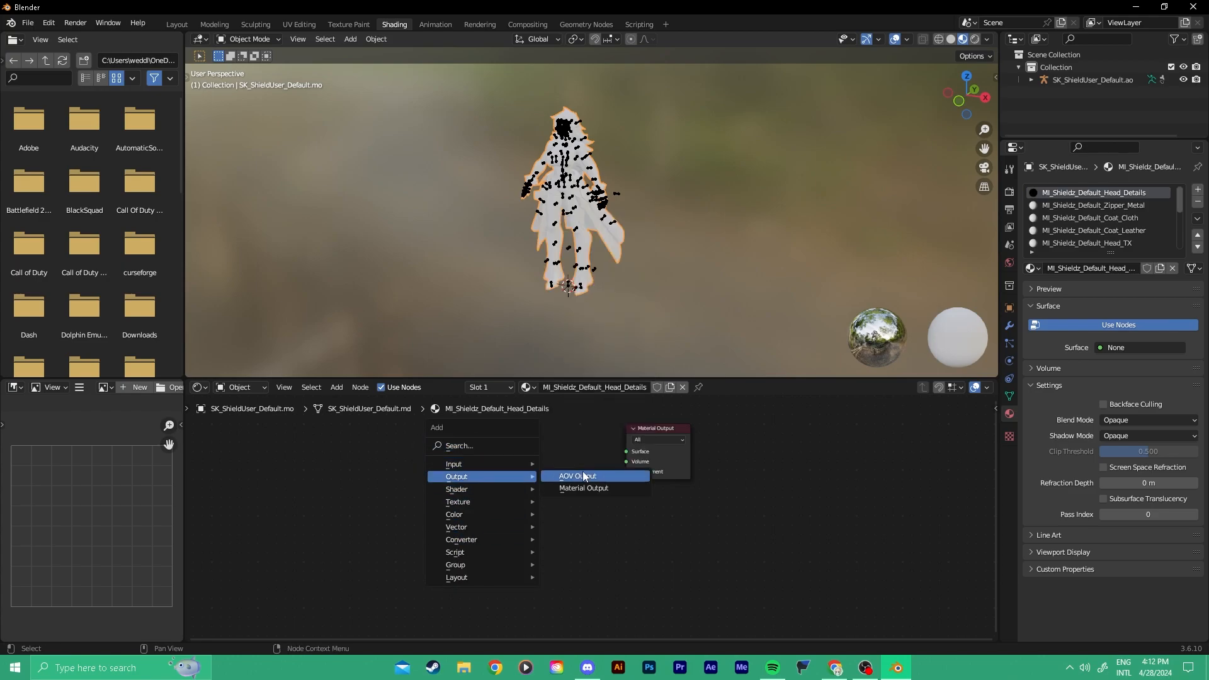
{"action": "left_click", "coordinate": [583, 471]}
{"action": "left_click", "coordinate": [428, 496]}
{"action": "key", "text": "ctrl+z"}
{"action": "left_click", "coordinate": [336, 387]}
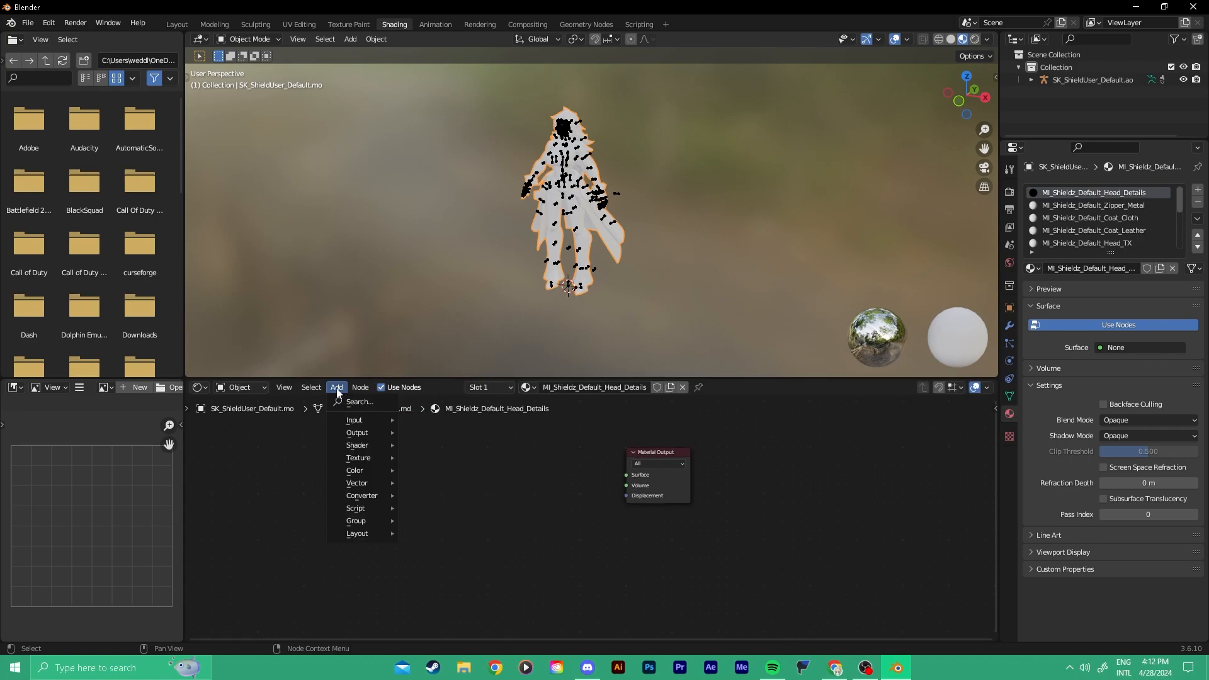
Add an Image Texture node to the head details material, placed before the Material Output node.
{"action": "key", "text": "shift+a"}
{"action": "left_click", "coordinate": [467, 457]}
{"action": "type", "text": "image"}
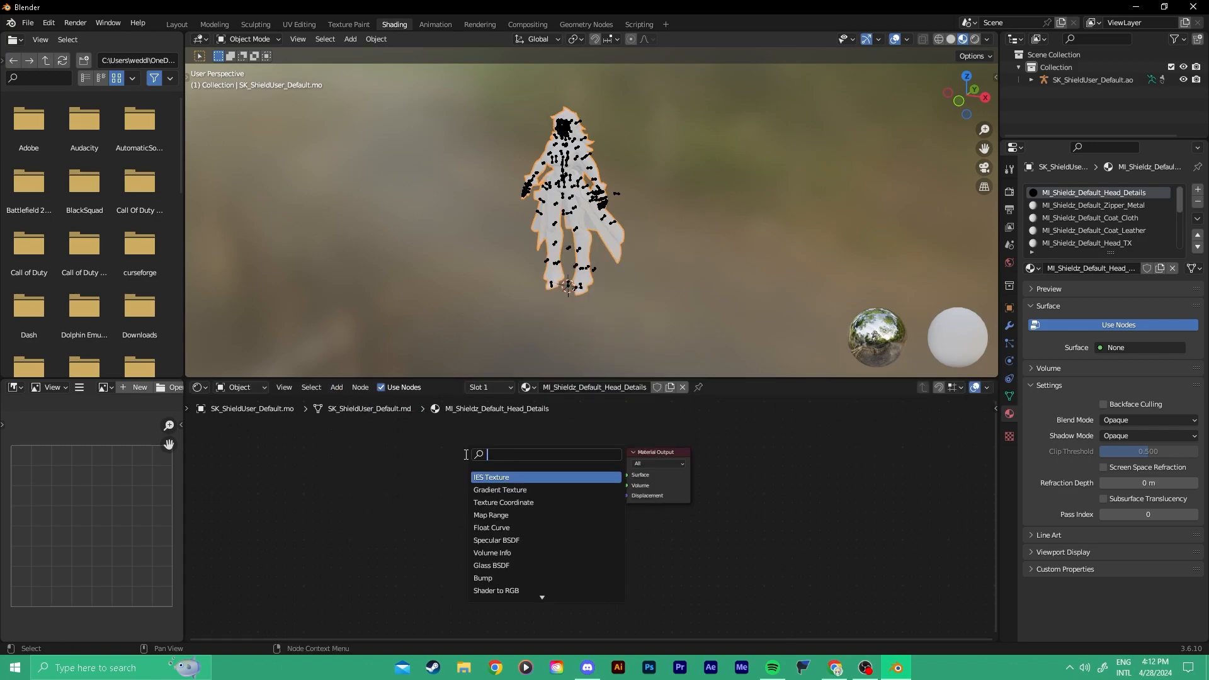
{"action": "key", "text": "Return"}
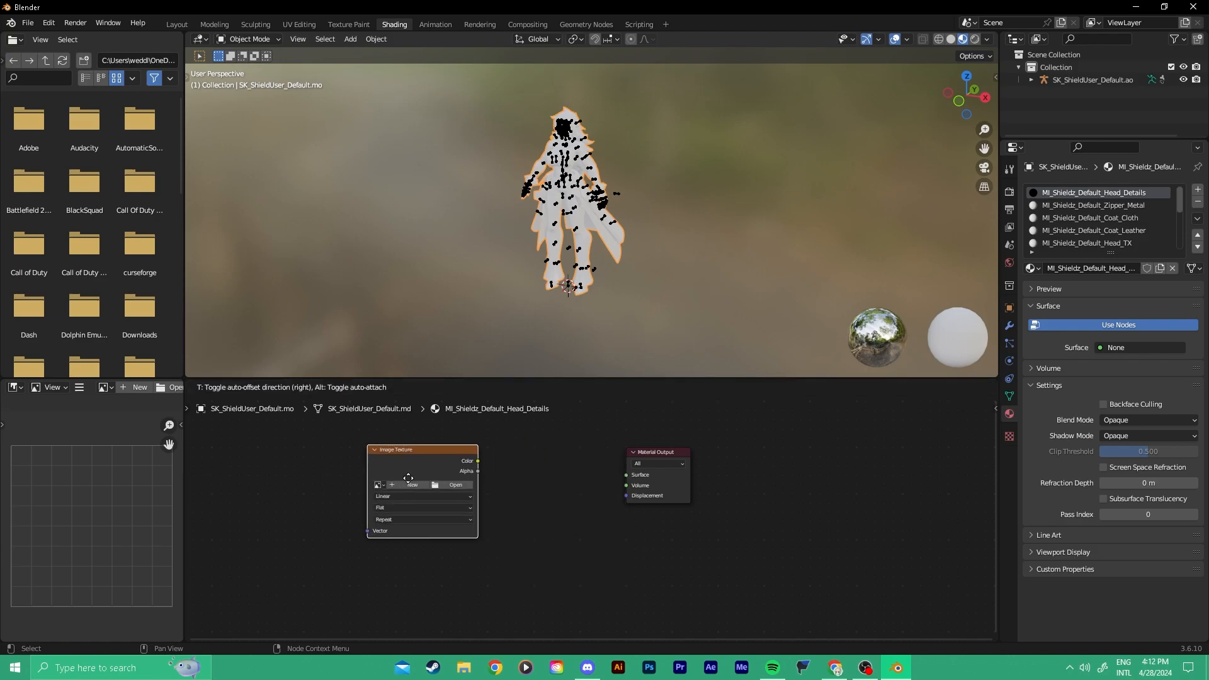
{"action": "left_click", "coordinate": [400, 456]}
Add the OS node group between the Image Texture and Material Output nodes.
{"action": "key", "text": "shift+a"}
{"action": "type", "text": "os"}
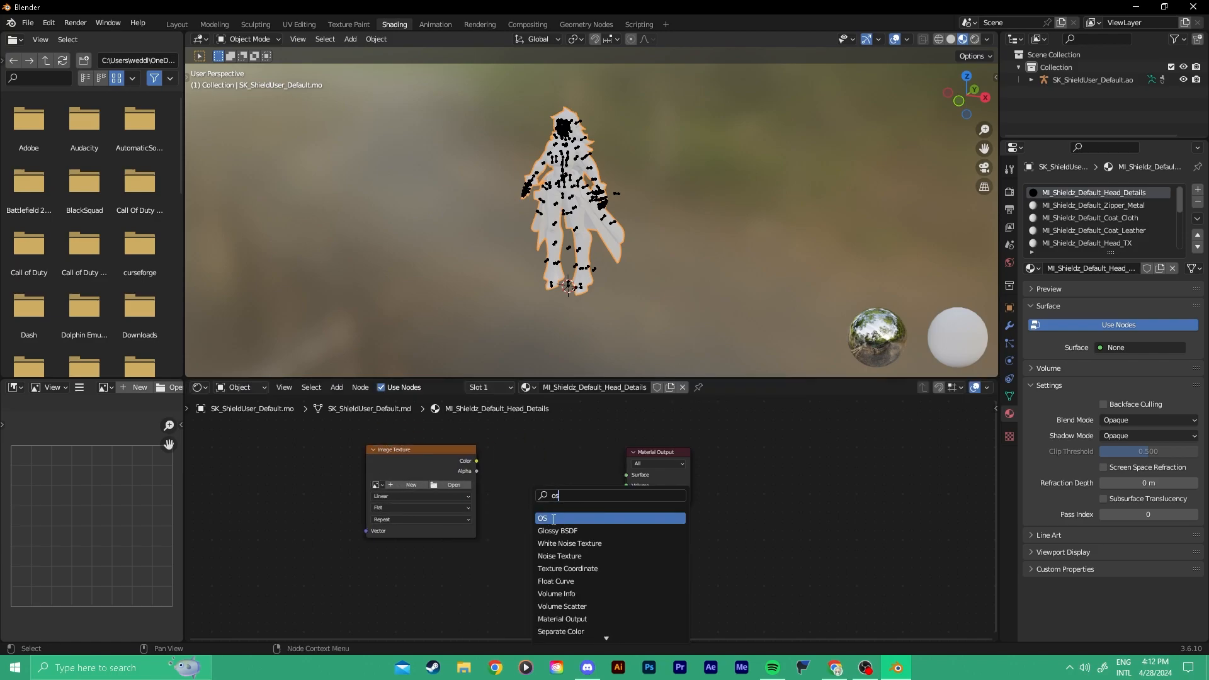
{"action": "key", "text": "Return"}
{"action": "left_click", "coordinate": [492, 475]}
Connect the image's Color to OS Main Texture and the OS Color to the output's Surface, and tidy the node positions.
{"action": "left_click_drag", "start_coordinate": [477, 461], "coordinate": [529, 490]}
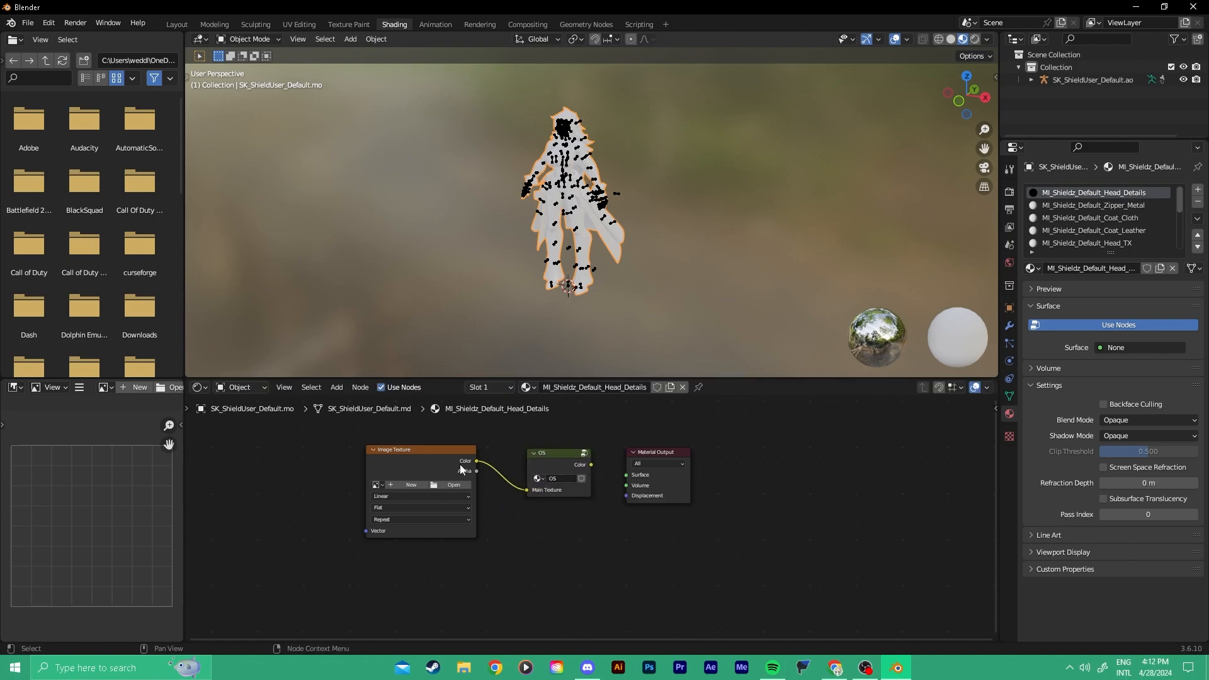
{"action": "left_click_drag", "start_coordinate": [591, 465], "coordinate": [640, 486]}
{"action": "left_click_drag", "start_coordinate": [549, 455], "coordinate": [556, 461]}
{"action": "left_click_drag", "start_coordinate": [406, 460], "coordinate": [439, 460]}
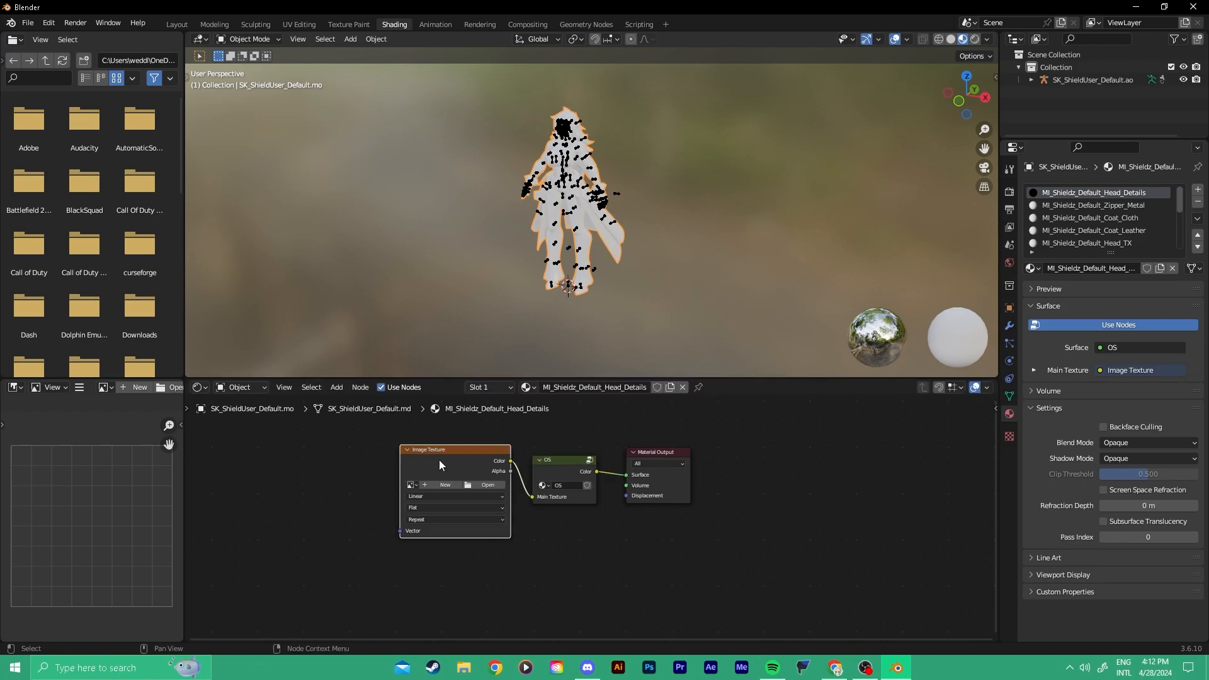
Start loading an image into the texture node and browse the W drive to FModel's OmegaStrikers\Content\Prometheus export folder.
{"action": "left_click", "coordinate": [483, 481]}
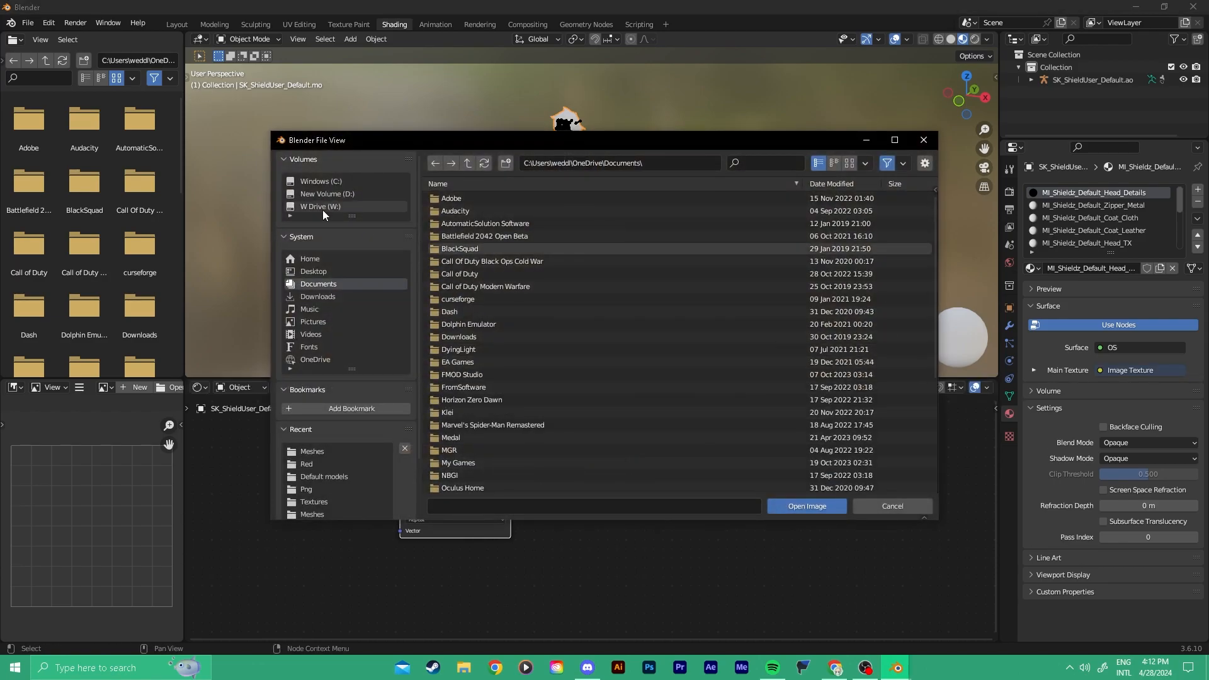
{"action": "left_click", "coordinate": [745, 163]}
{"action": "type", "text": "fmode"}
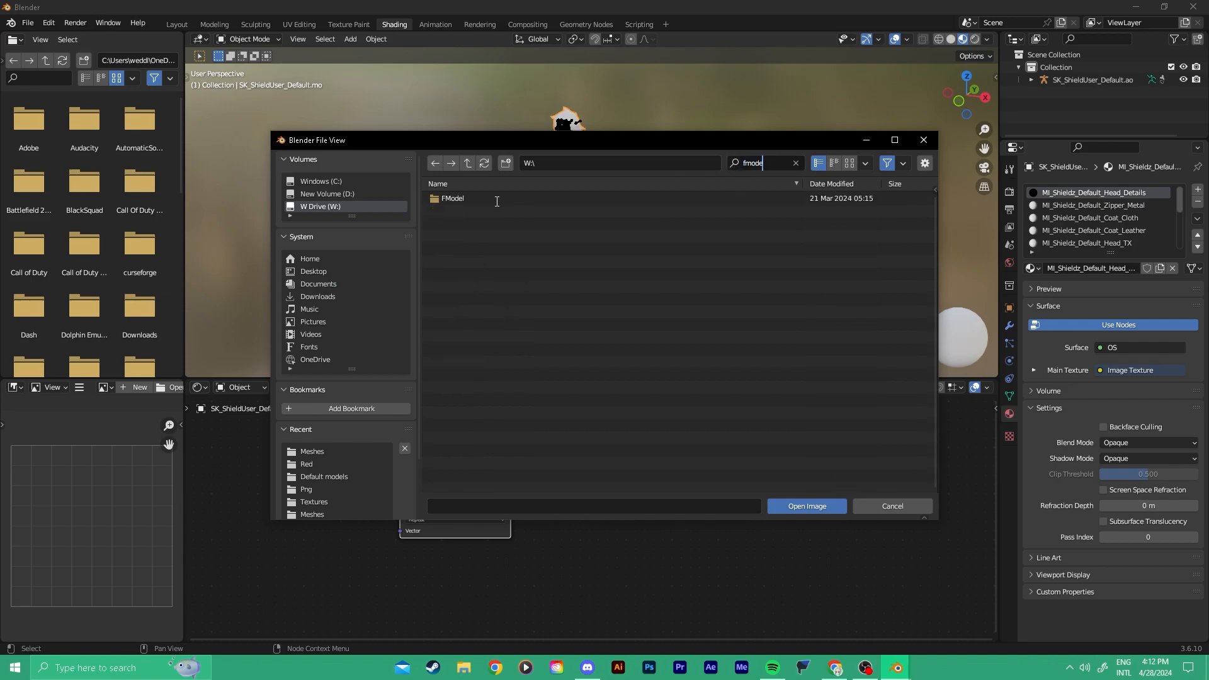
{"action": "double_click", "coordinate": [453, 198]}
{"action": "double_click", "coordinate": [461, 209]}
{"action": "double_click", "coordinate": [458, 222]}
{"action": "double_click", "coordinate": [463, 212]}
{"action": "double_click", "coordinate": [475, 201]}
{"action": "double_click", "coordinate": [471, 210]}
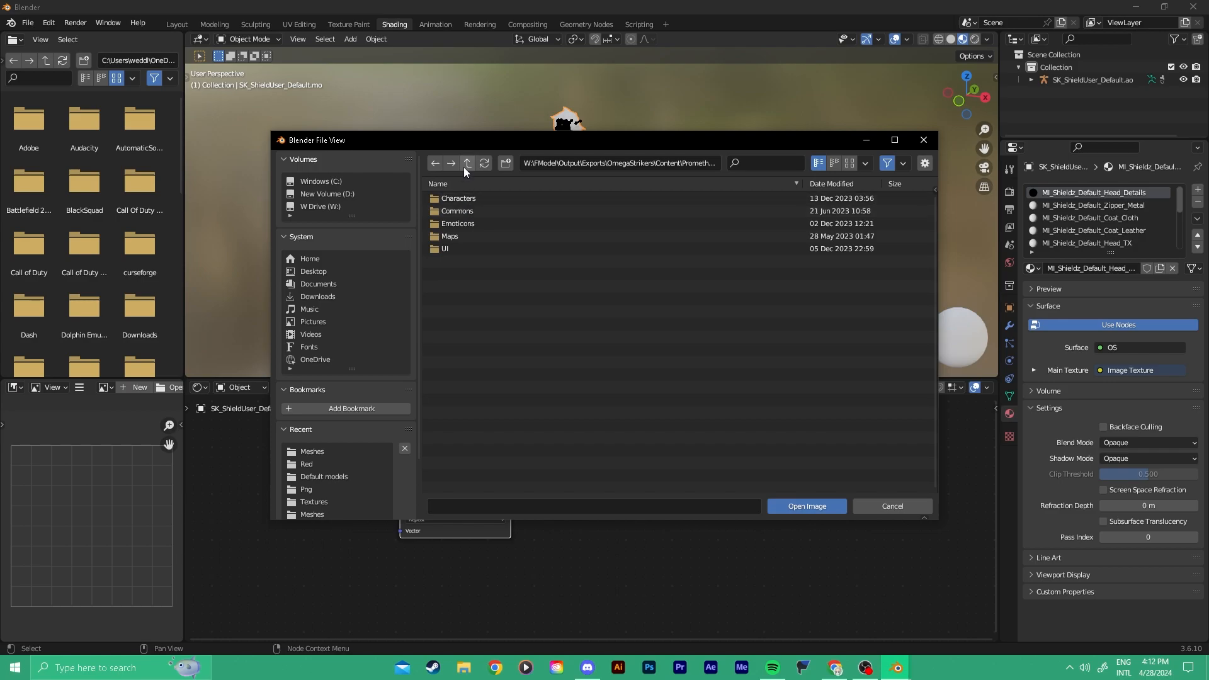
Browse on to the character's texture images in Characters\Shieldz\Default\Textures\Png.
{"action": "left_click", "coordinate": [463, 197]}
{"action": "left_click", "coordinate": [463, 184]}
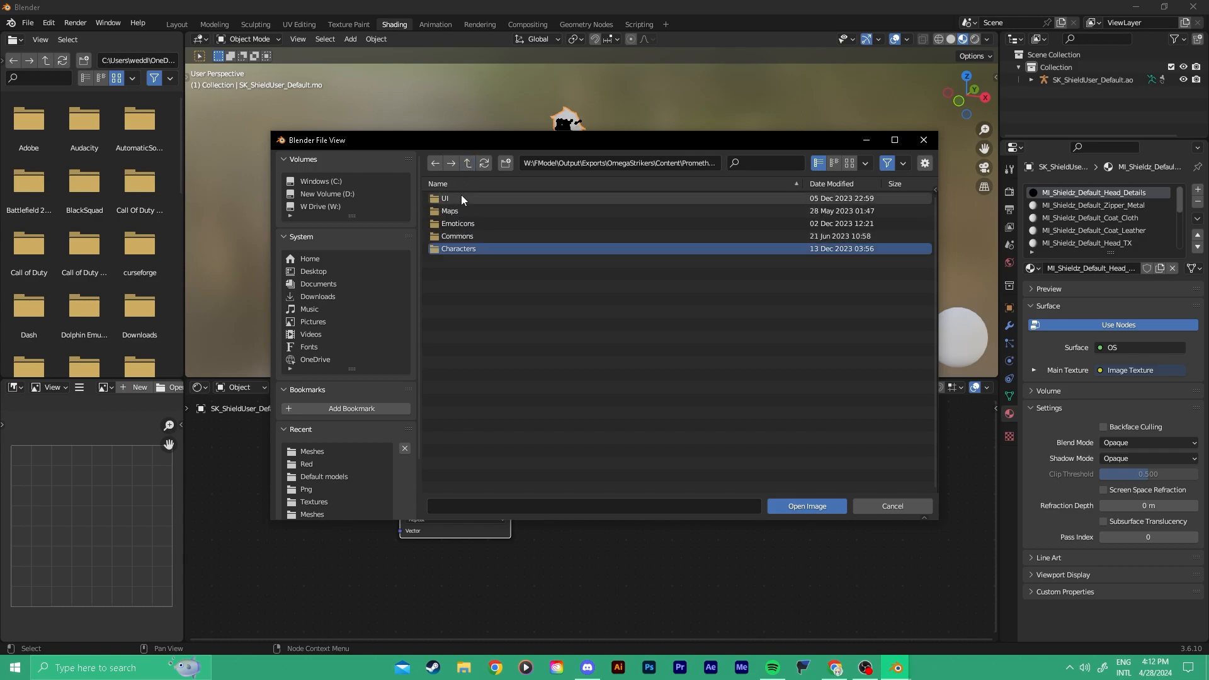
{"action": "left_click", "coordinate": [459, 184]}
{"action": "double_click", "coordinate": [456, 199]}
{"action": "double_click", "coordinate": [466, 354]}
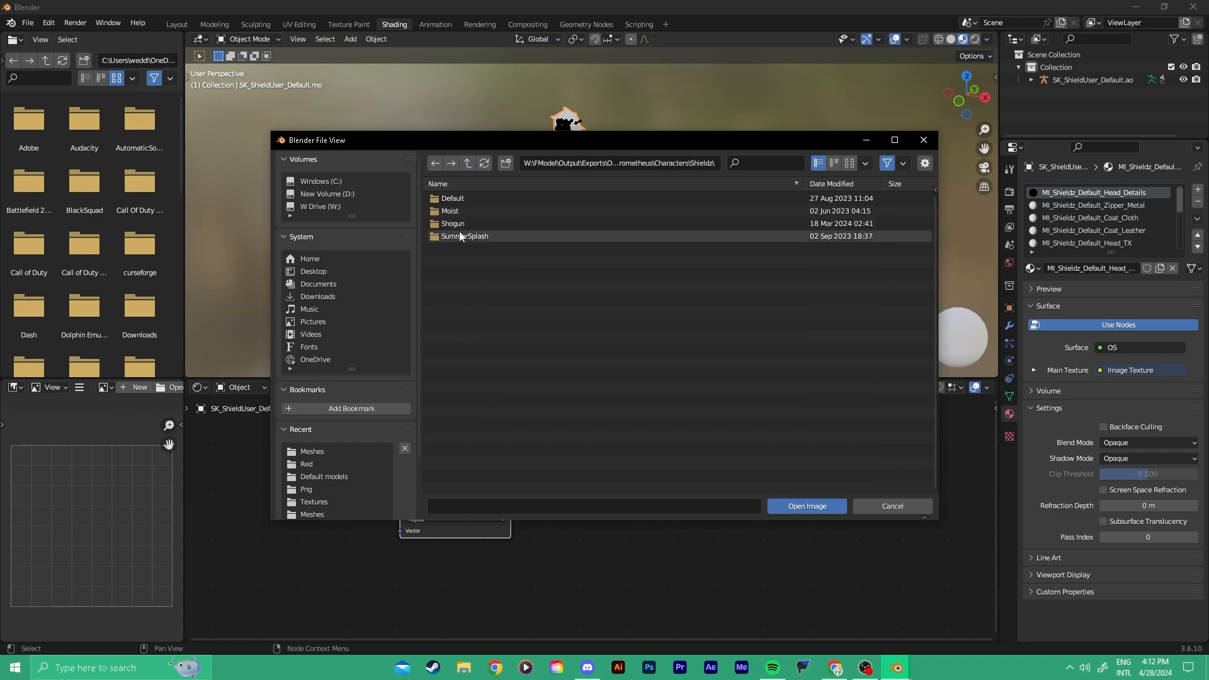
{"action": "double_click", "coordinate": [463, 199]}
{"action": "double_click", "coordinate": [470, 235]}
{"action": "double_click", "coordinate": [462, 211]}
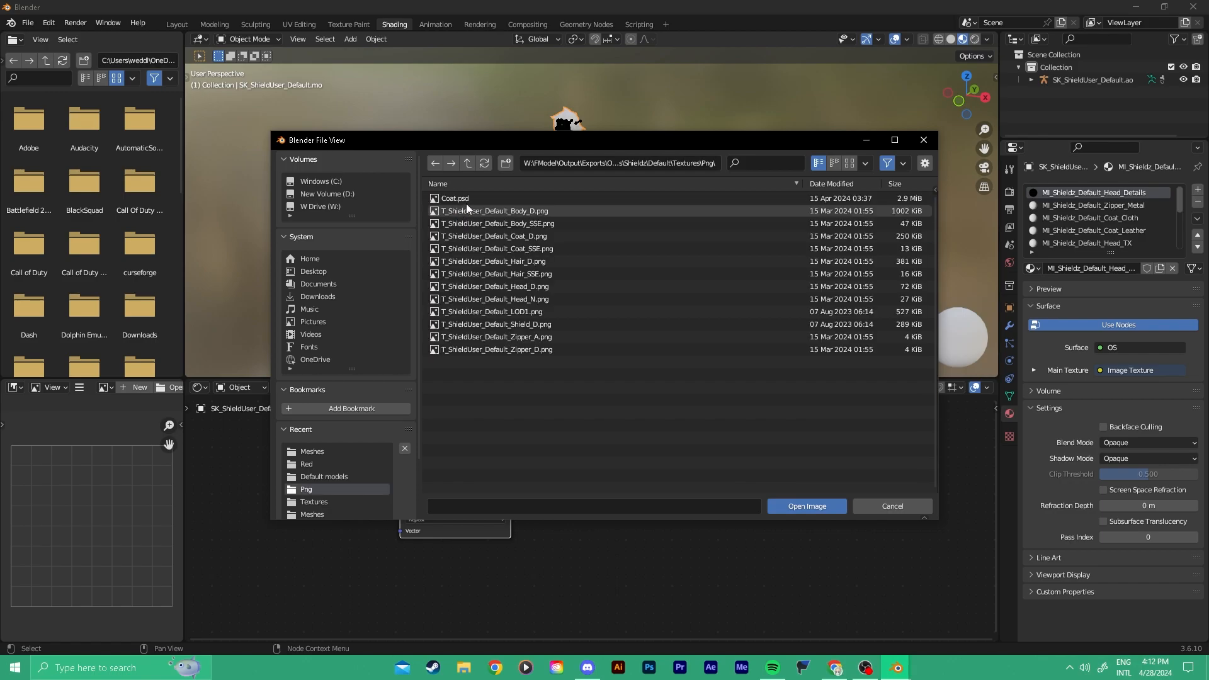
Load the T_ShieldUser_Default Body_D, Coat_D, Hair_D, Head_D, Shield_D and Zipper_D PNG images together into the texture node.
{"action": "left_click", "coordinate": [506, 209]}
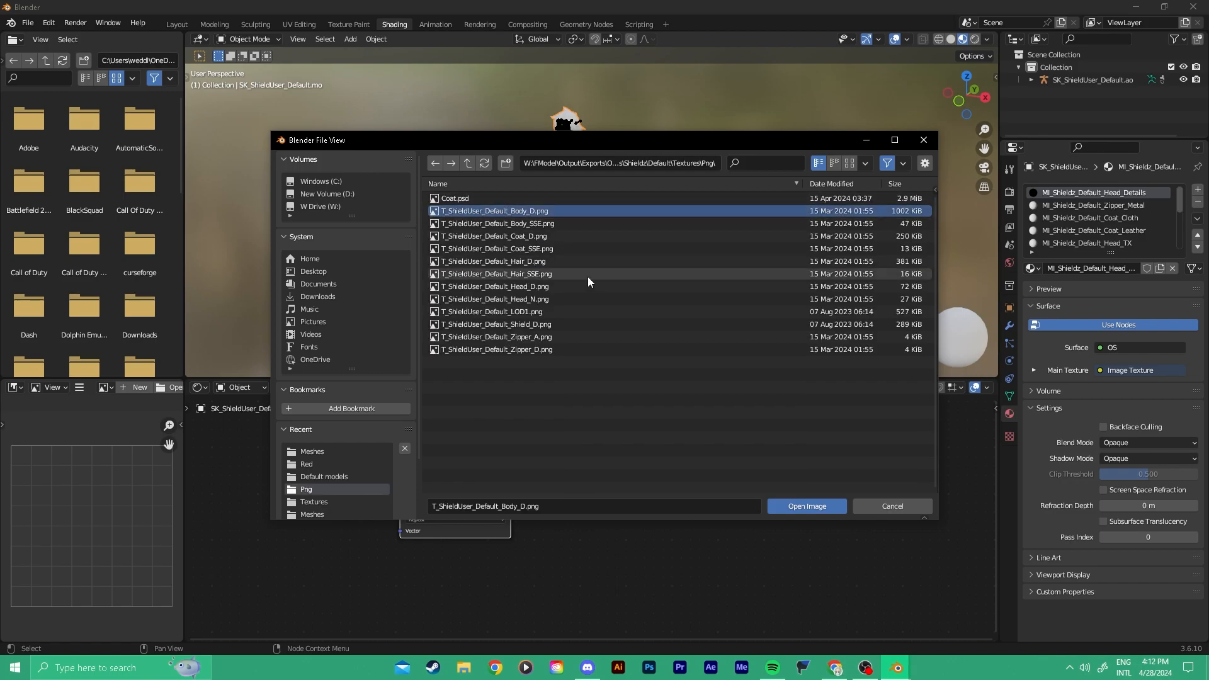
{"action": "left_click", "coordinate": [549, 236], "text": "ctrl"}
{"action": "left_click", "coordinate": [546, 260], "text": "ctrl"}
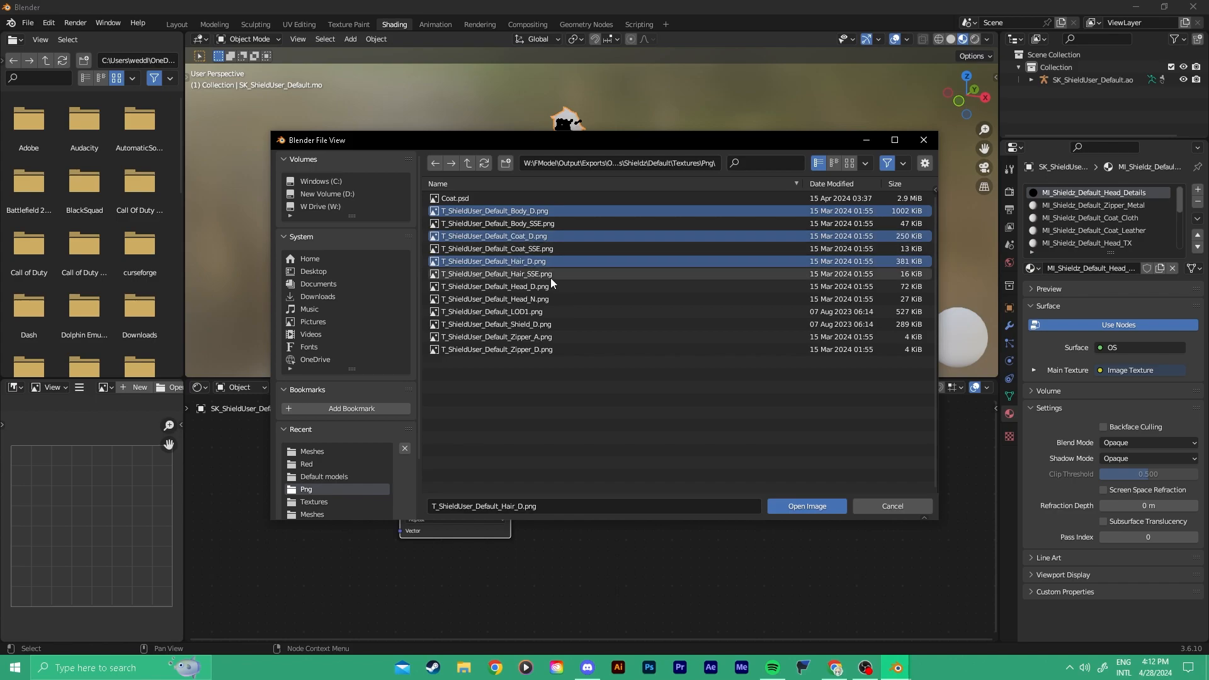
{"action": "left_click", "coordinate": [549, 287], "text": "ctrl"}
{"action": "left_click", "coordinate": [544, 325], "text": "ctrl"}
{"action": "left_click", "coordinate": [538, 350], "text": "ctrl"}
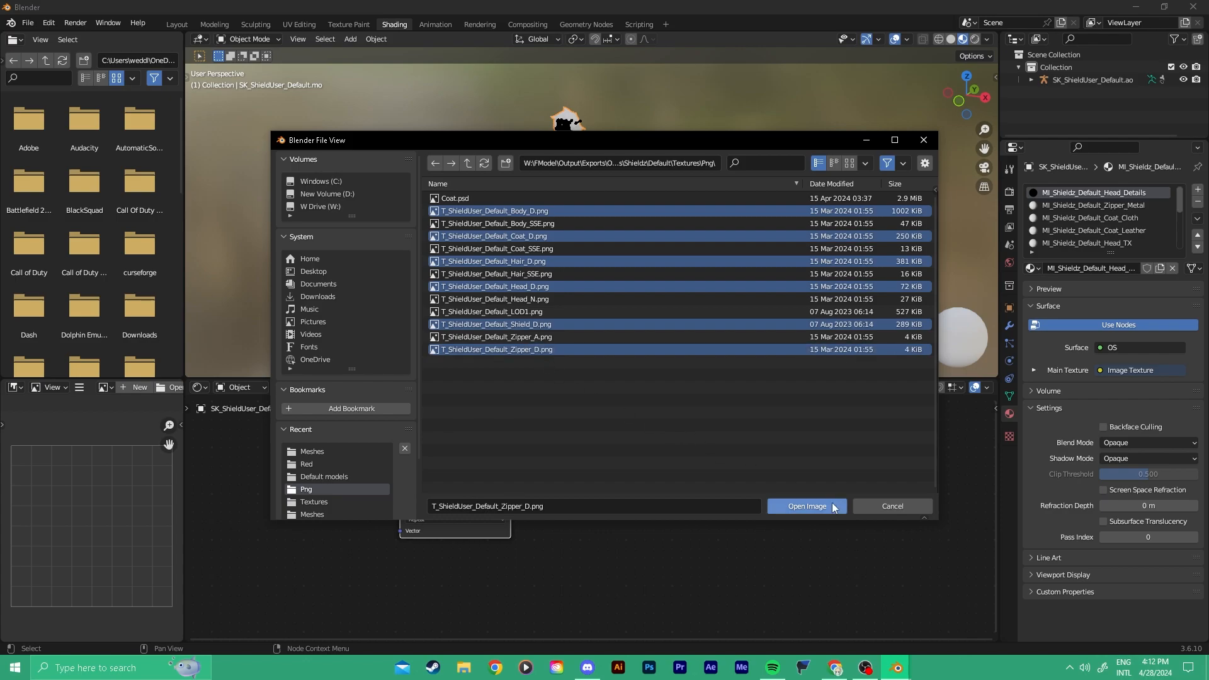
{"action": "left_click", "coordinate": [835, 507]}
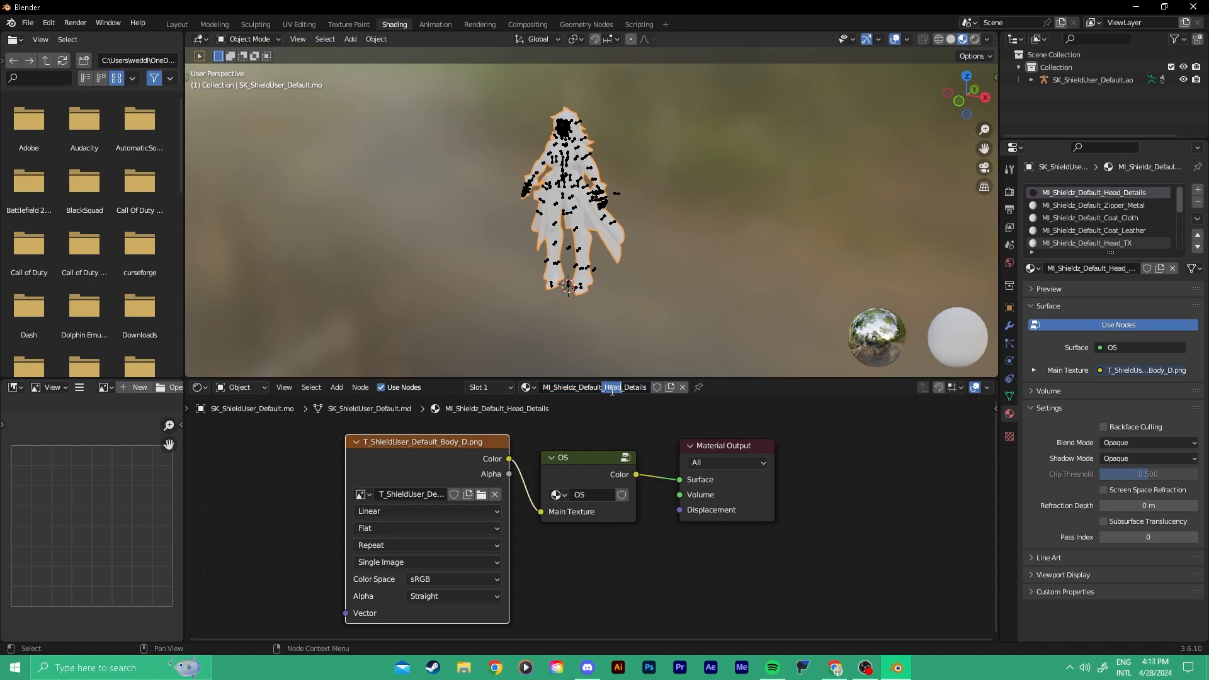
{"action": "left_click", "coordinate": [1111, 206]}
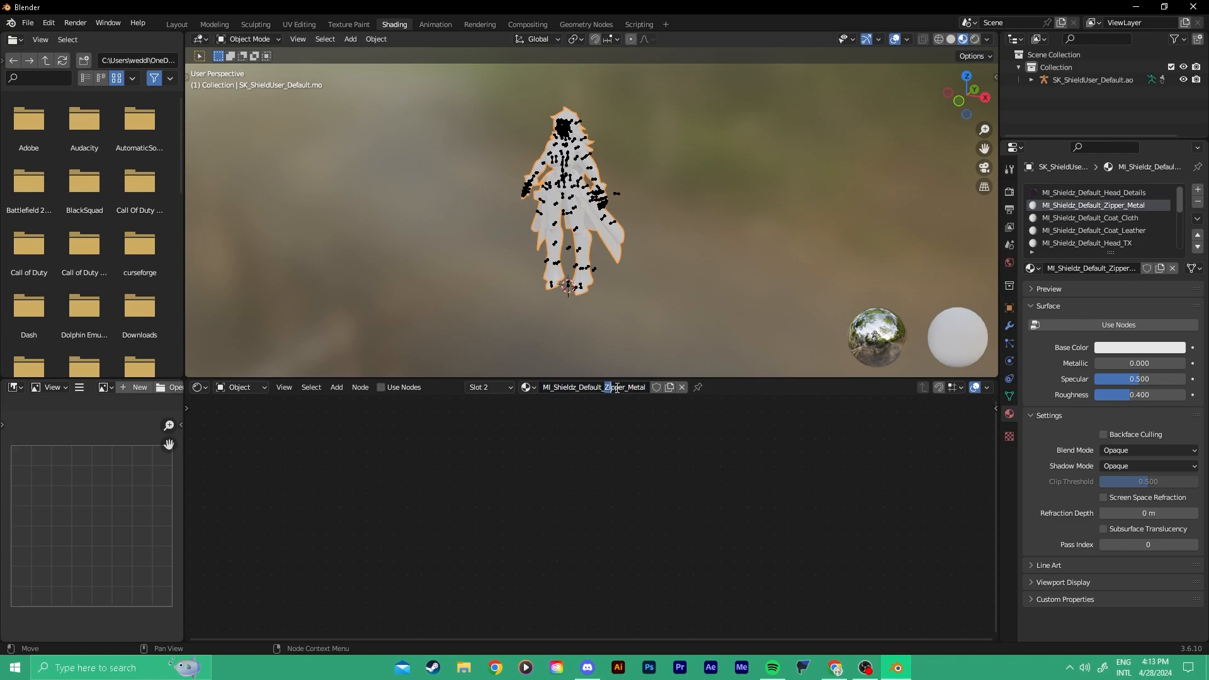
{"action": "left_click", "coordinate": [1135, 218], "text": "ctrl"}
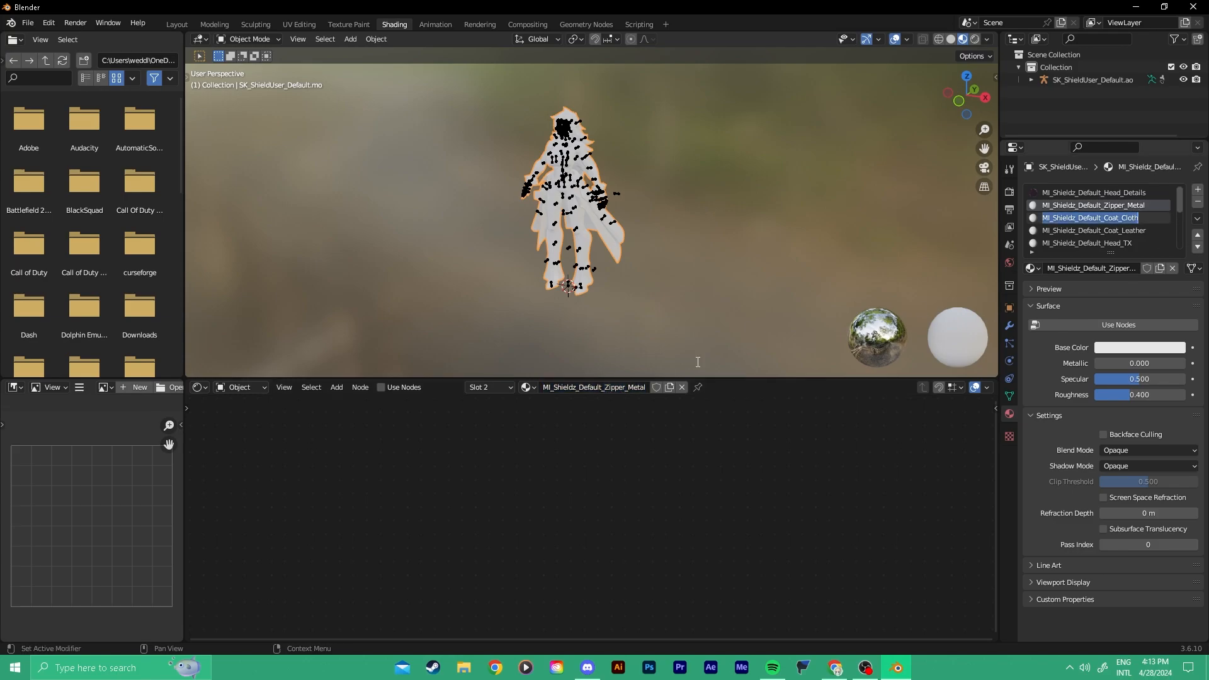
{"action": "left_click", "coordinate": [1096, 218]}
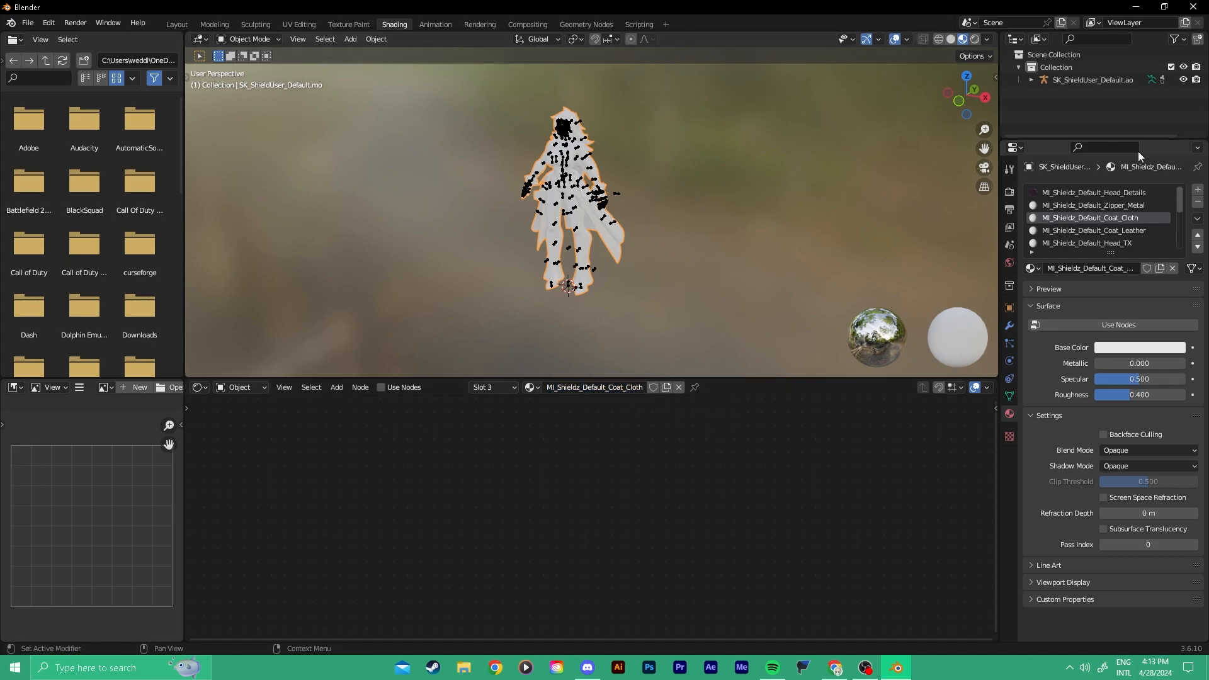
Assign T_ShieldUser_Default_Head_D.png to the MI_Shieldz_Default_Head_Details texture node and hide the viewport overlays to inspect the face.
{"action": "left_click", "coordinate": [1115, 192]}
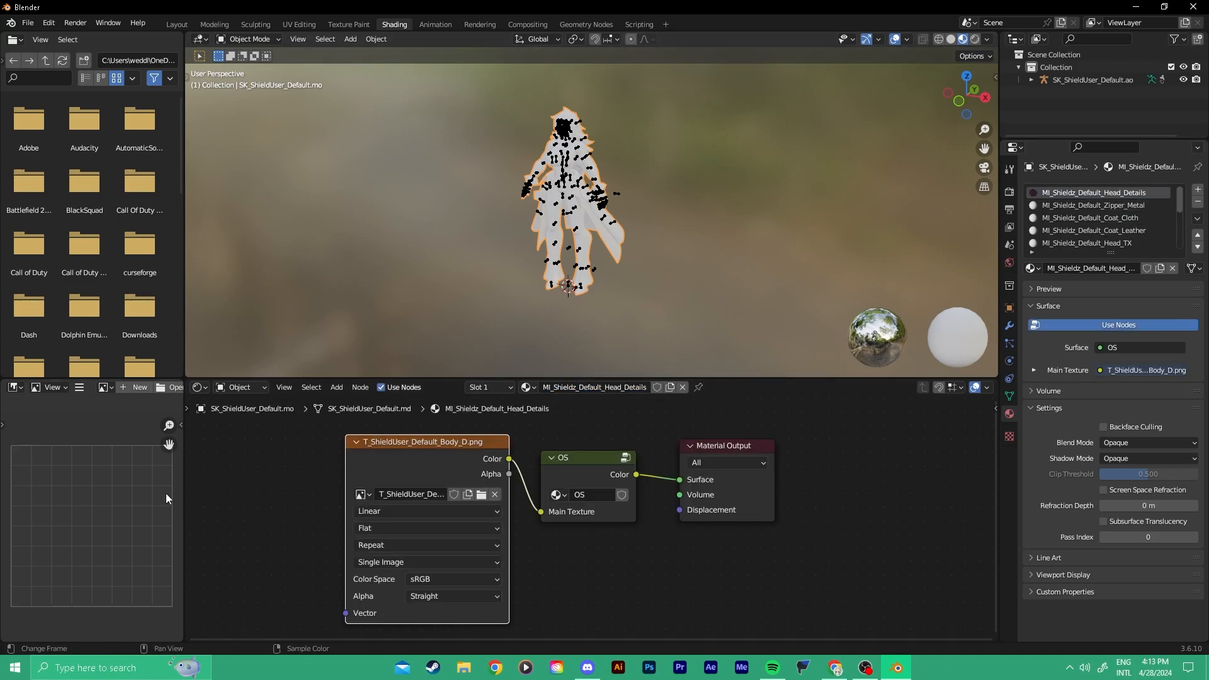
{"action": "left_click", "coordinate": [360, 496]}
{"action": "type", "text": "hea"}
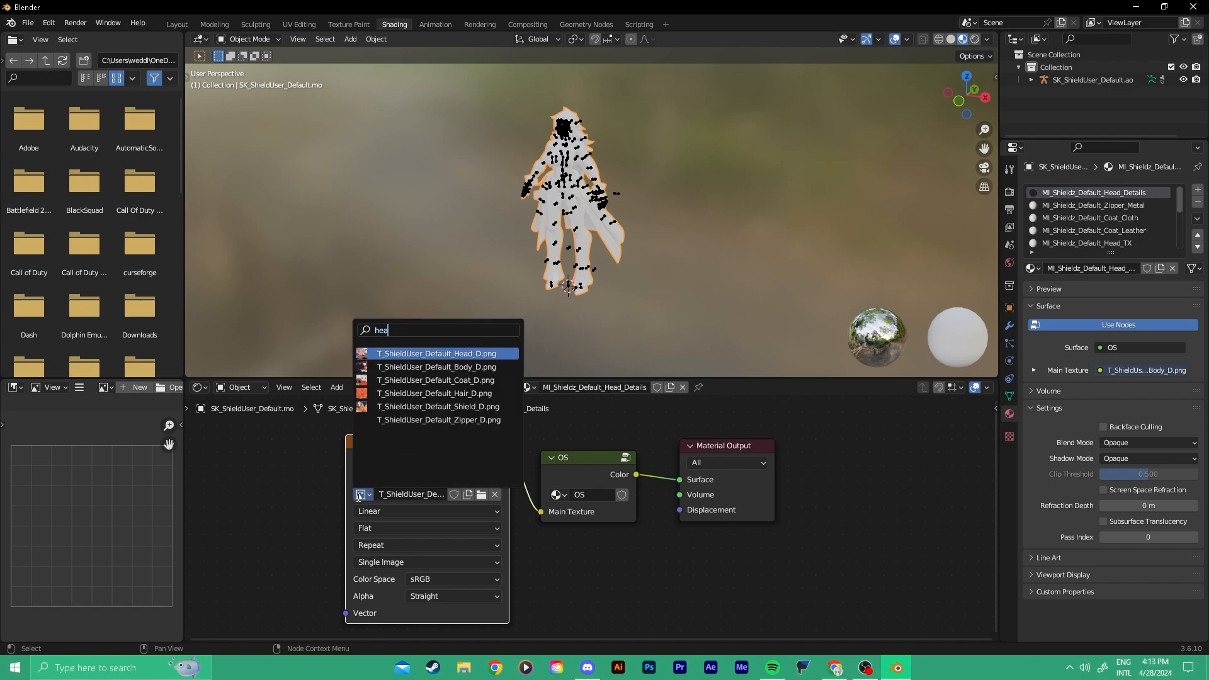
{"action": "left_click", "coordinate": [465, 354]}
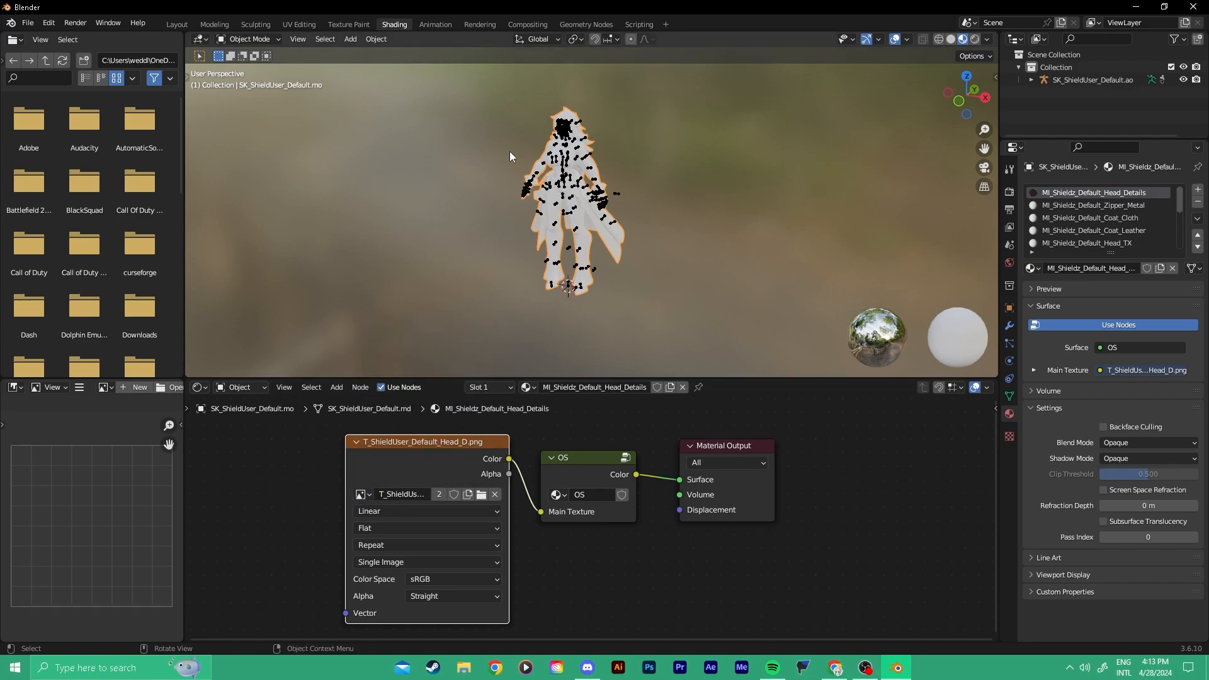
{"action": "scroll", "coordinate": [535, 119], "scroll_direction": "up", "scroll_amount": 6}
{"action": "key", "text": "alt+shift+z"}
{"action": "middle_click_drag", "start_coordinate": [605, 123], "coordinate": [496, 195]}
{"action": "scroll", "coordinate": [496, 195], "scroll_direction": "up", "scroll_amount": 5}
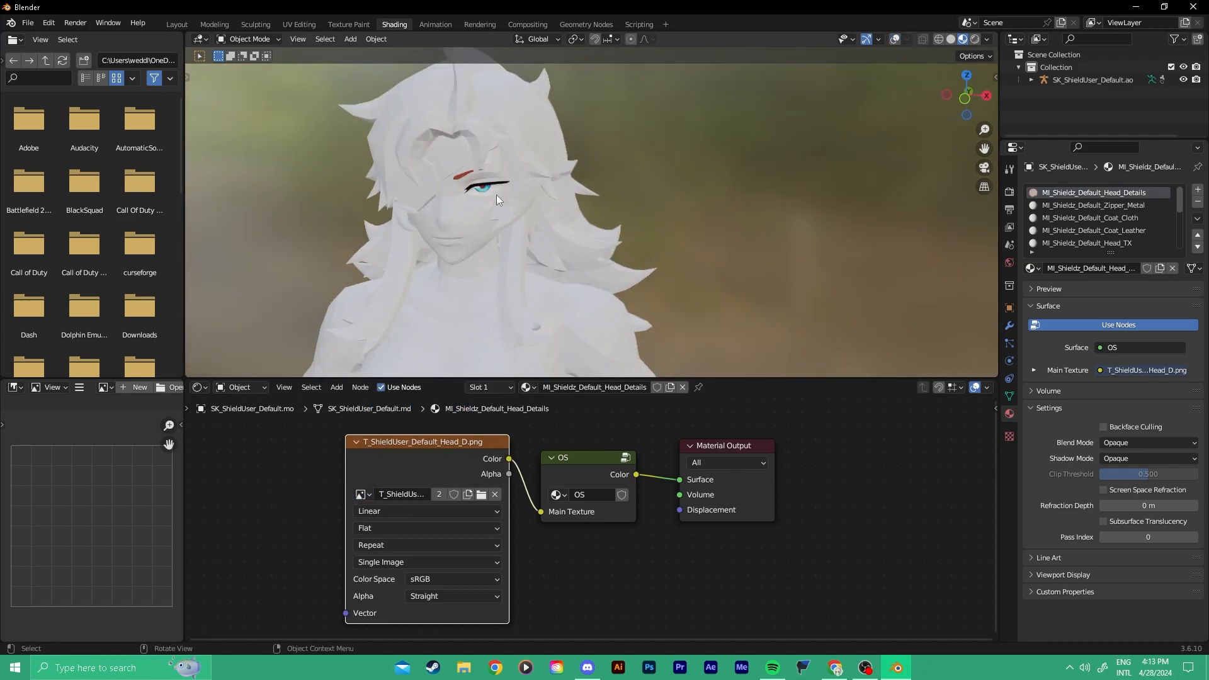
Try the T_ShieldUser_Default_Shield_D.png image on the Head_Details material, inspect the eye, and undo the change.
{"action": "scroll", "coordinate": [303, 517], "scroll_direction": "down", "scroll_amount": 1}
{"action": "left_click", "coordinate": [356, 499]}
{"action": "left_click", "coordinate": [451, 429]}
{"action": "right_click", "coordinate": [460, 244]}
{"action": "scroll", "coordinate": [489, 179], "scroll_direction": "up", "scroll_amount": 3}
{"action": "middle_click_drag", "start_coordinate": [490, 179], "coordinate": [520, 170]}
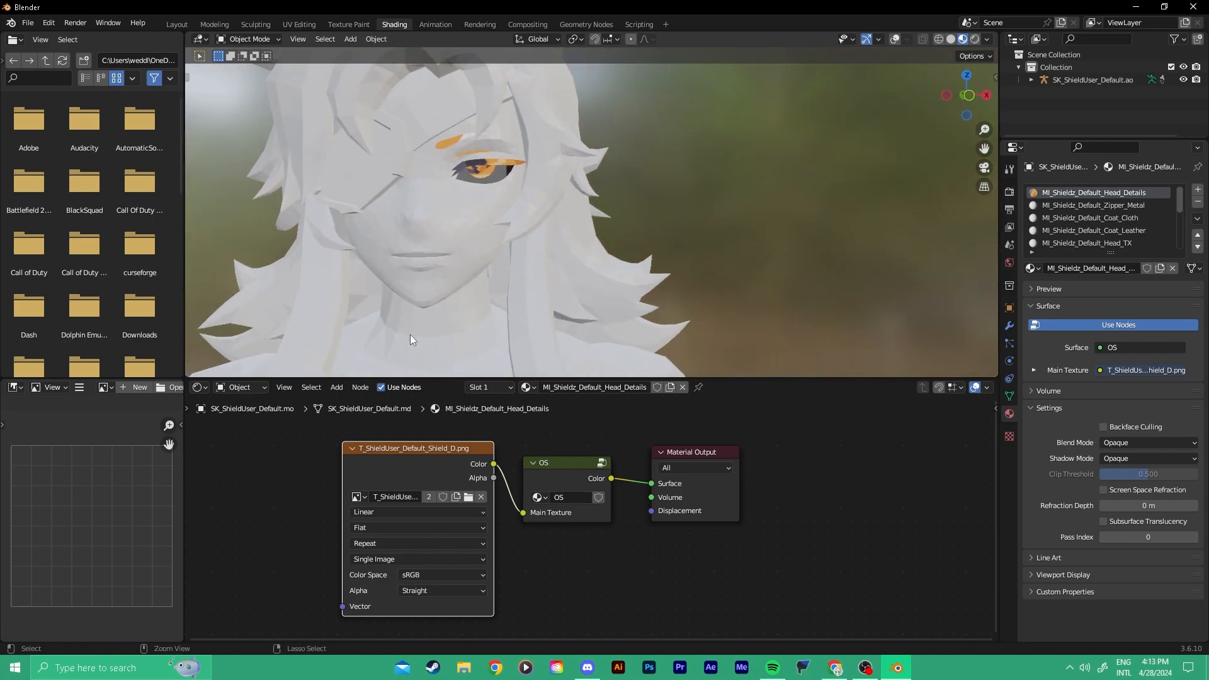
{"action": "key", "text": "ctrl+z"}
Enable nodes on the MI_Shieldz_Default_Zipper_Metal material and delete its default nodes.
{"action": "left_click_drag", "start_coordinate": [258, 457], "coordinate": [863, 586]}
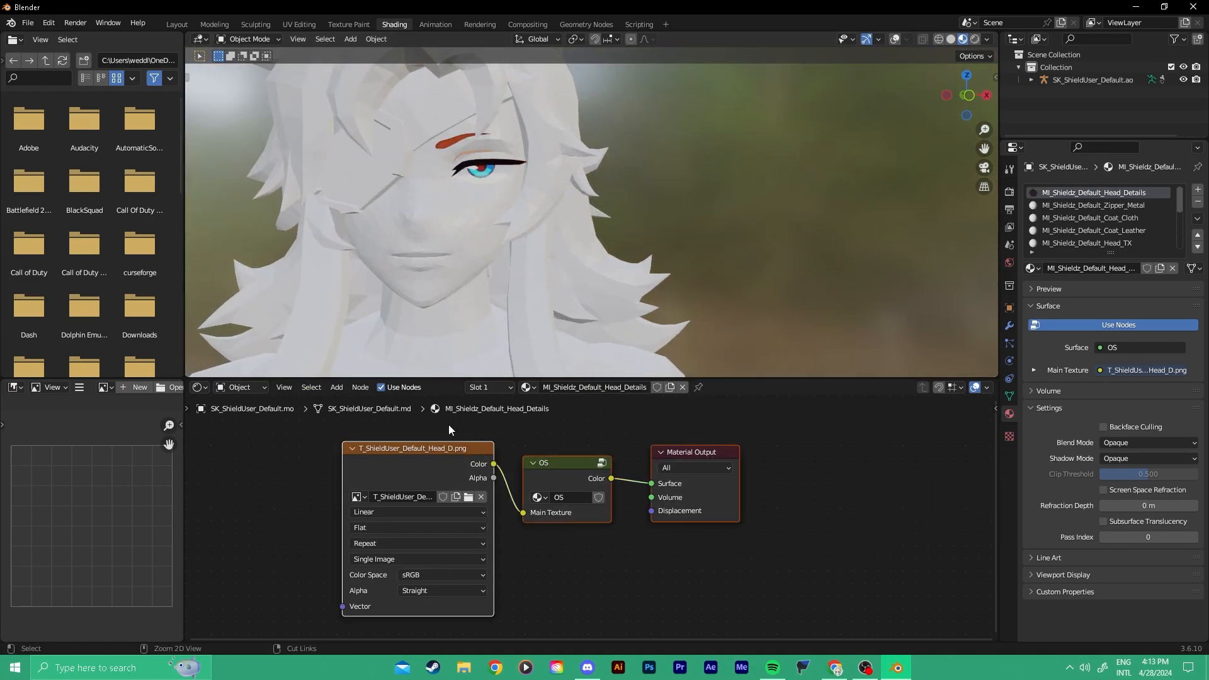
{"action": "left_click", "coordinate": [1144, 207]}
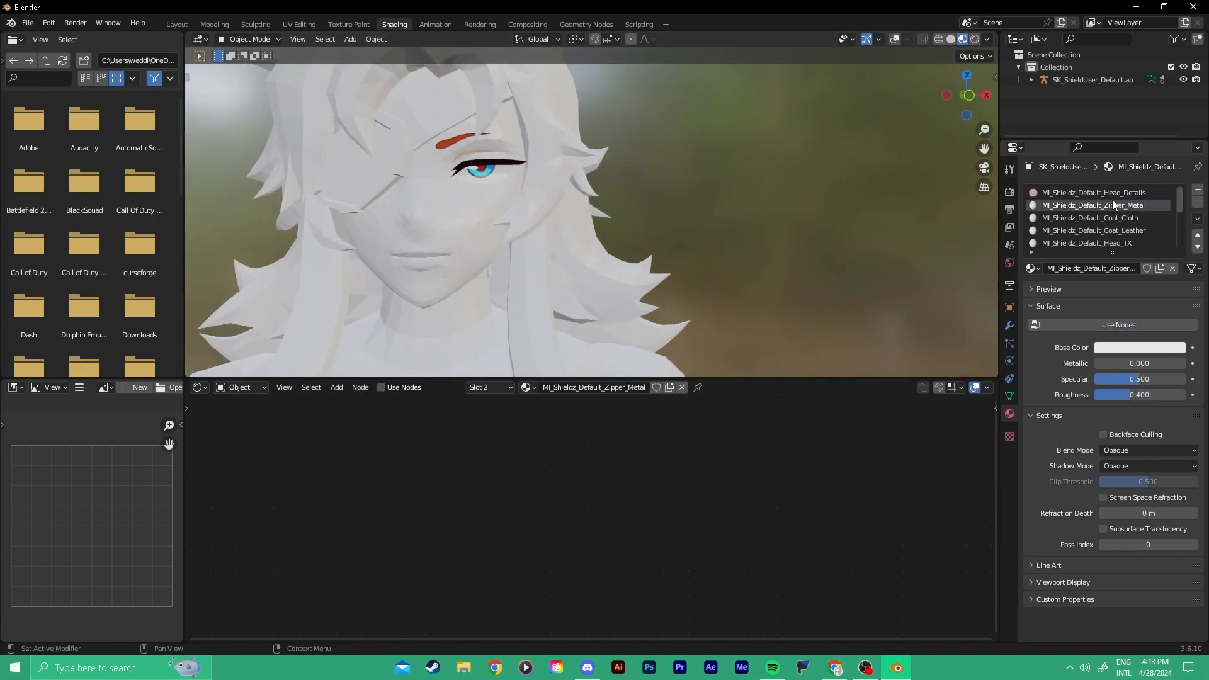
{"action": "left_click", "coordinate": [405, 388]}
{"action": "key", "text": "x"}
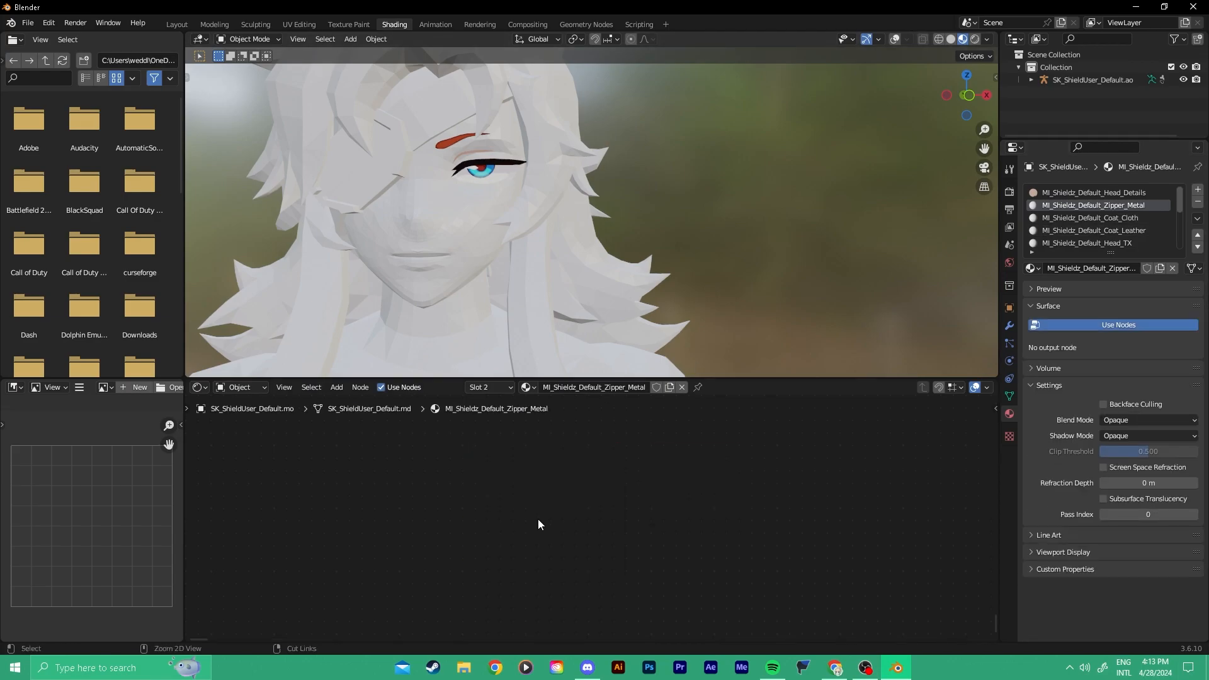
{"action": "key", "text": "ctrl+v"}
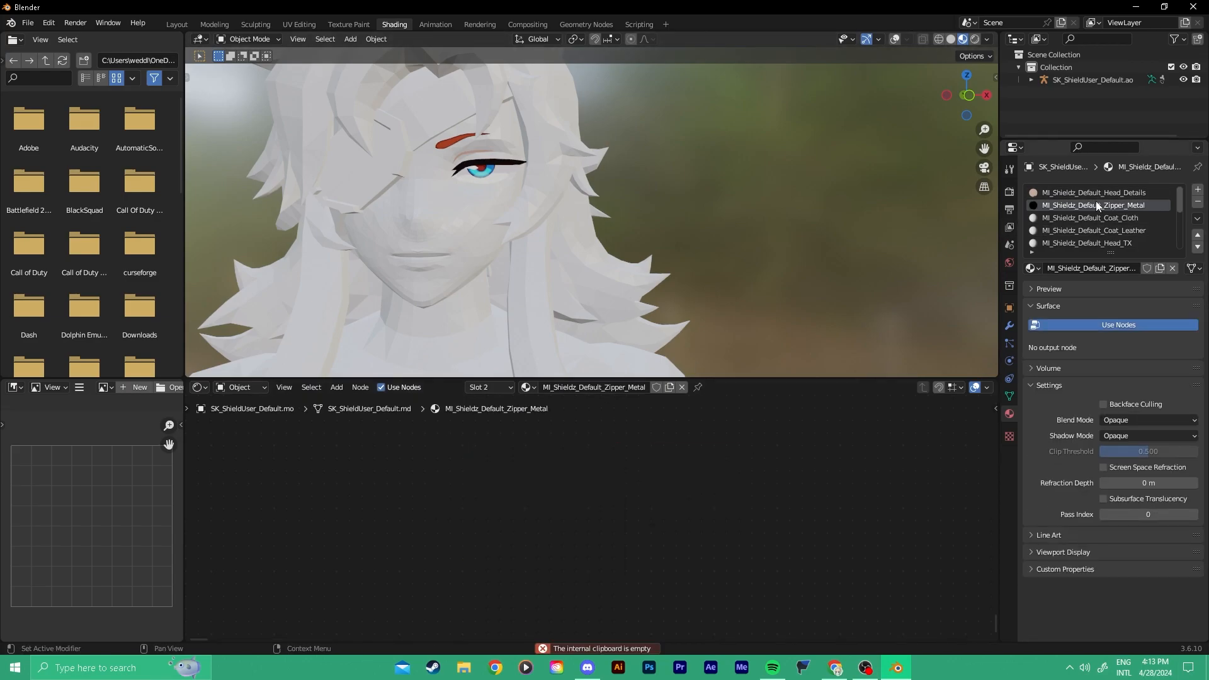
Copy the texture, OS and Material Output nodes from the Head_Details material and paste them into Zipper_Metal.
{"action": "left_click", "coordinate": [1096, 194]}
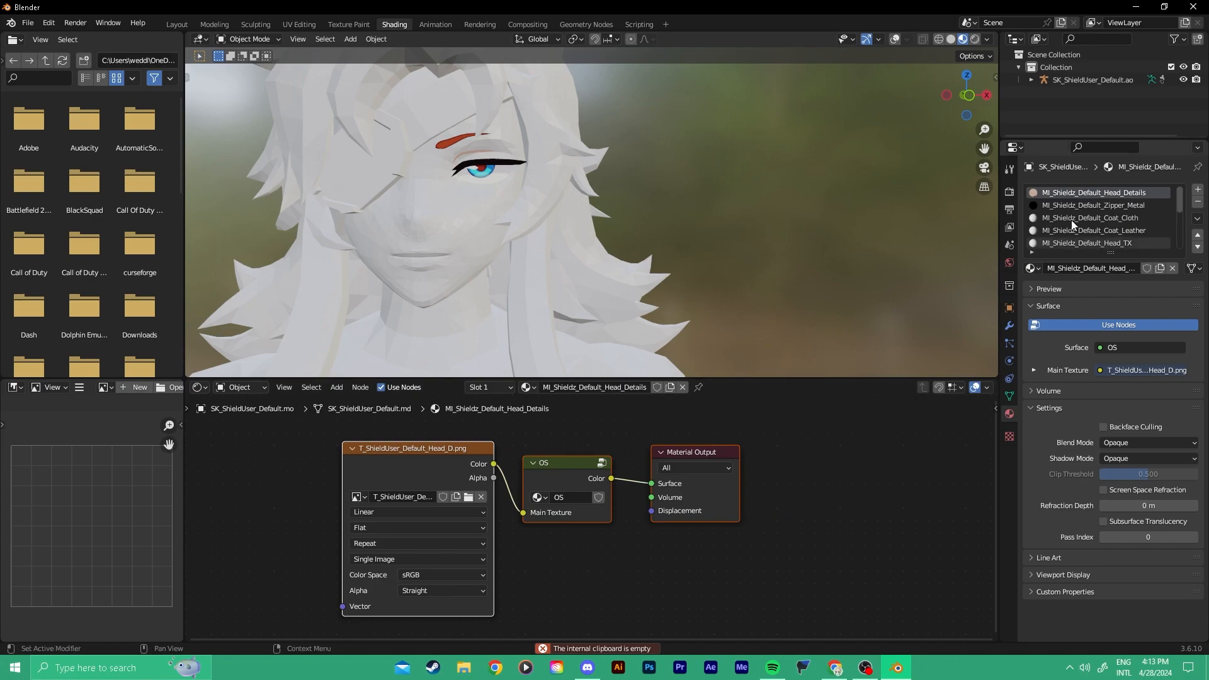
{"action": "left_click", "coordinate": [1087, 207]}
{"action": "key", "text": "ctrl+v"}
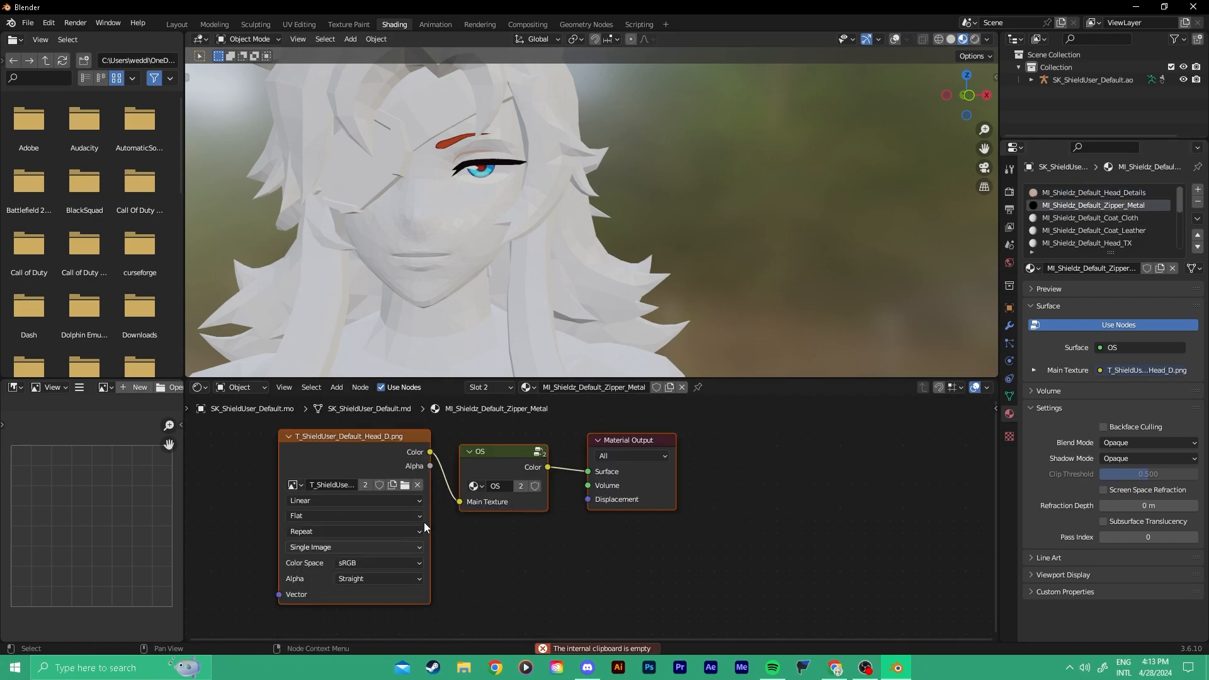
{"action": "key", "text": "Home"}
{"action": "left_click", "coordinate": [724, 462]}
{"action": "key", "text": "x"}
{"action": "key", "text": "ctrl+z"}
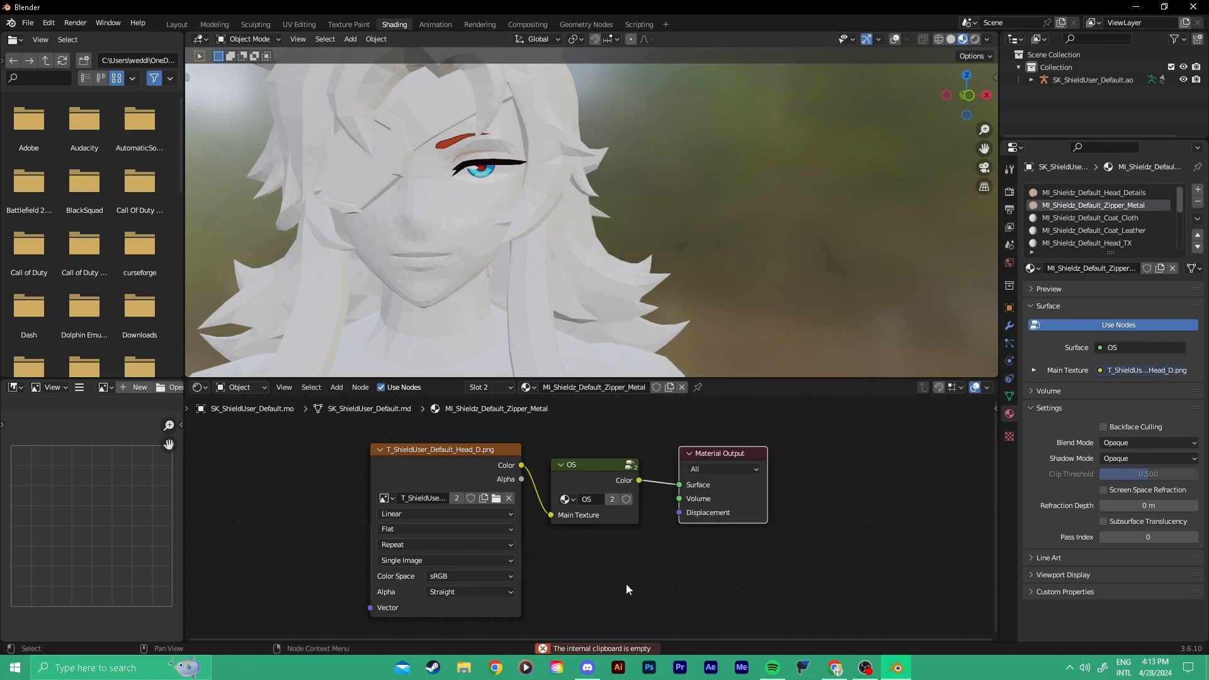
Change the Zipper_Metal material's texture image to T_ShieldUser_Default_Zipper_D.png.
{"action": "left_click", "coordinate": [546, 544]}
{"action": "left_click", "coordinate": [383, 499]}
{"action": "type", "text": "zipp"}
{"action": "left_click", "coordinate": [497, 368]}
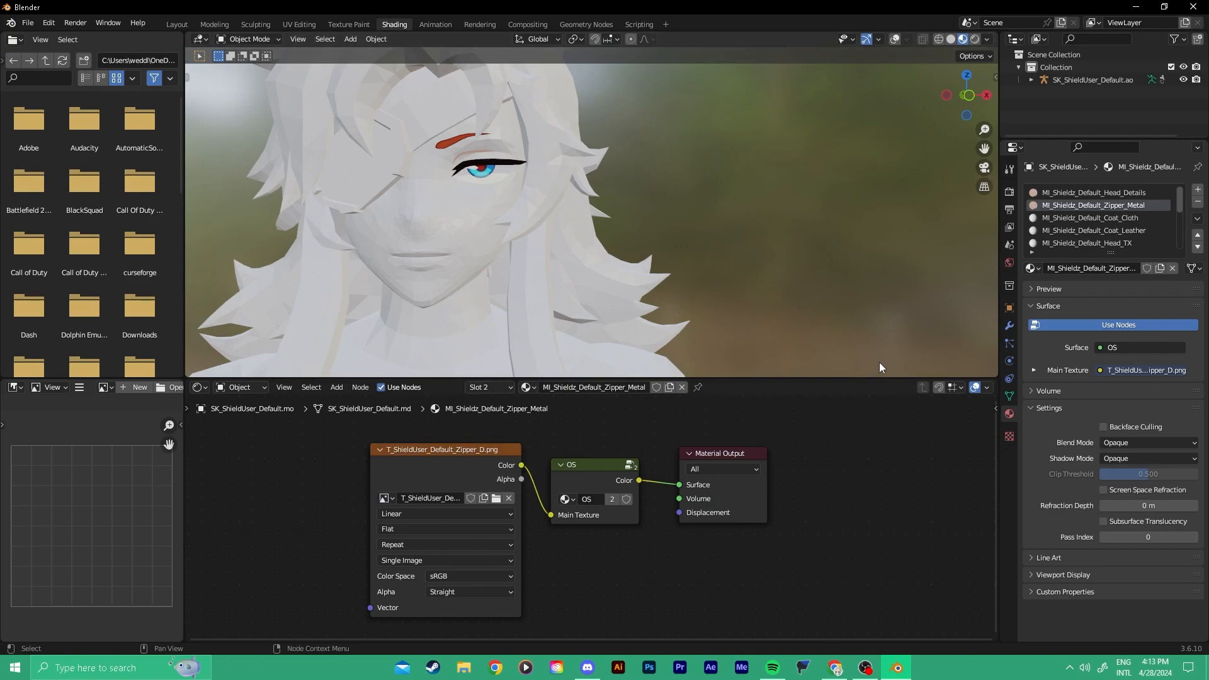
Replace the Coat_Cloth material's default nodes with the copied OS setup and set its image to T_ShieldUser_Default_Coat_D.png.
{"action": "left_click", "coordinate": [1090, 218]}
{"action": "key", "text": "a"}
{"action": "key", "text": "x"}
{"action": "key", "text": "ctrl+v"}
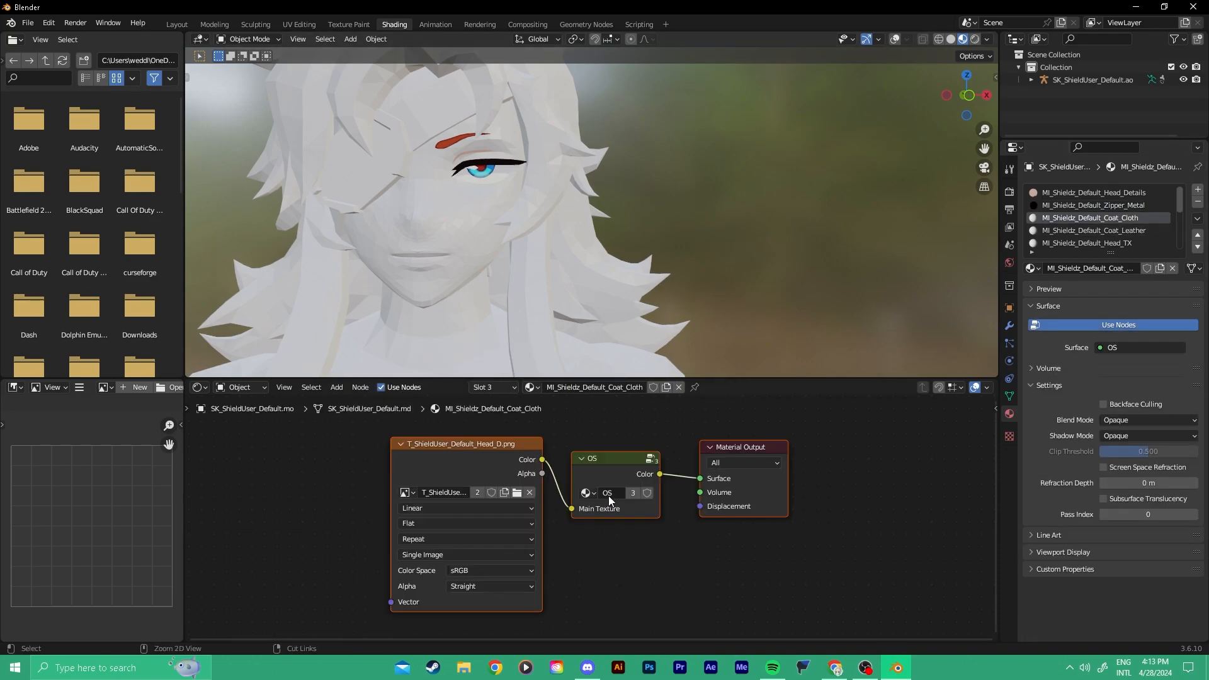
{"action": "left_click", "coordinate": [406, 492]}
{"action": "type", "text": "co"}
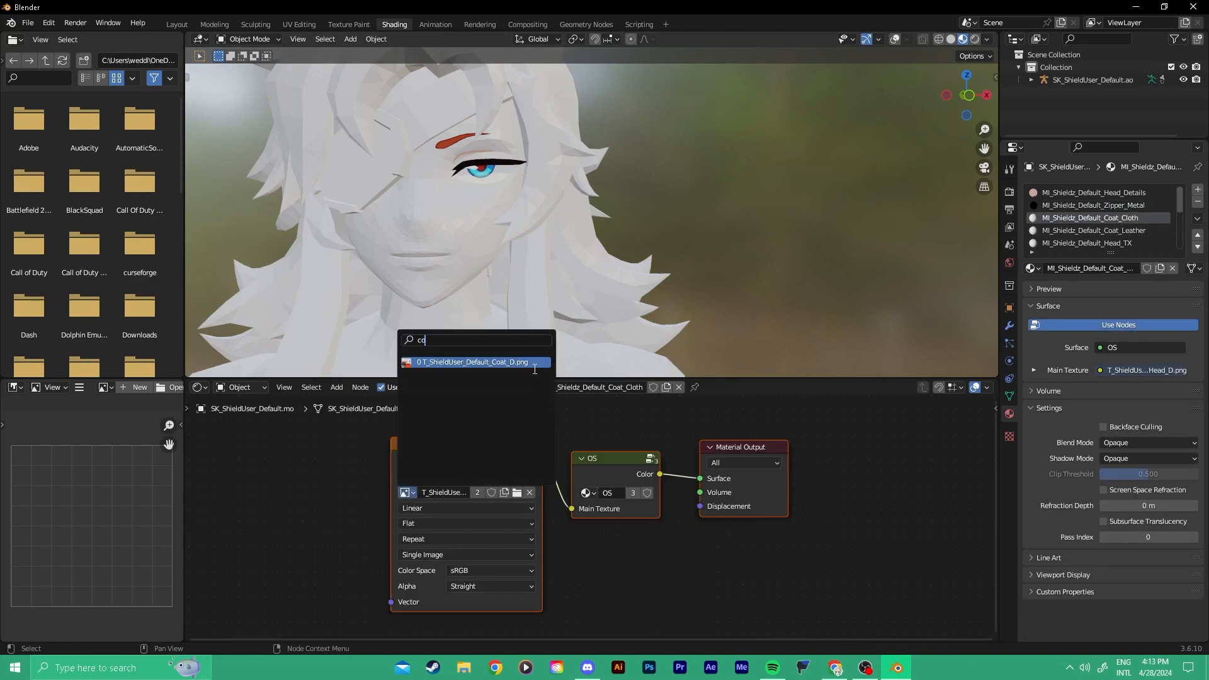
{"action": "left_click", "coordinate": [534, 367]}
Copy the Coat_Cloth nodes and paste them into the Coat_Leather material in place of its default nodes.
{"action": "left_click_drag", "start_coordinate": [343, 447], "coordinate": [823, 507]}
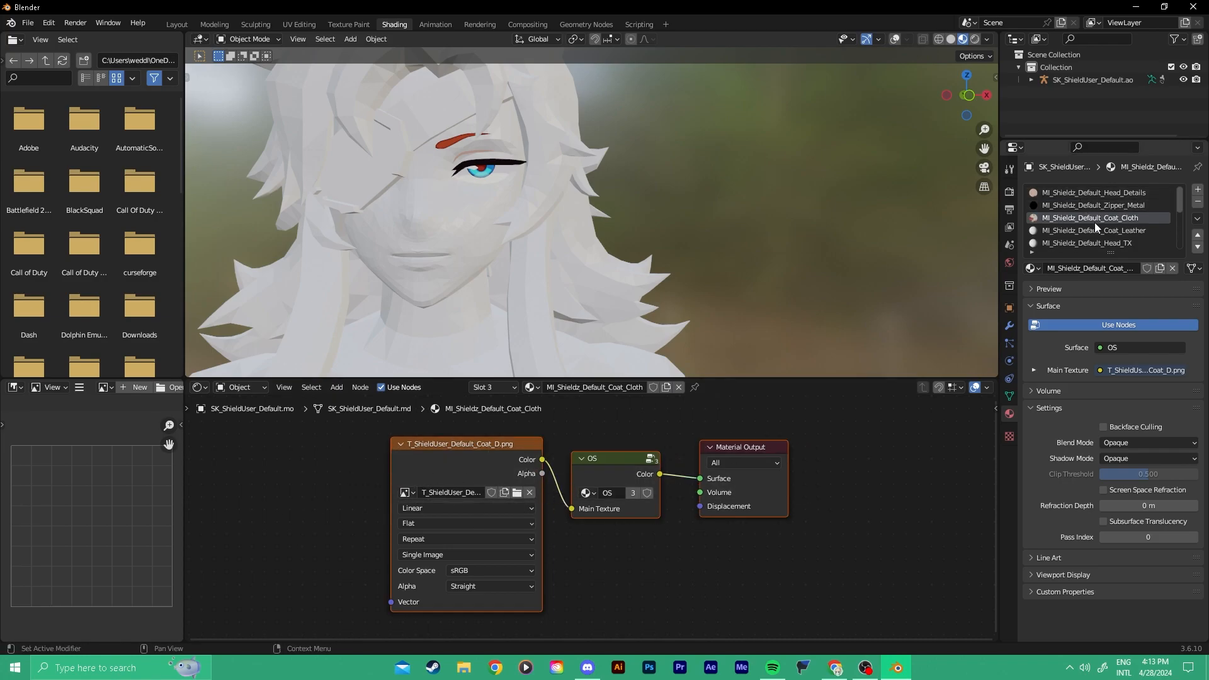
{"action": "left_click", "coordinate": [1094, 230]}
{"action": "left_click", "coordinate": [381, 387]}
{"action": "key", "text": "a"}
{"action": "key", "text": "x"}
{"action": "key", "text": "ctrl+v"}
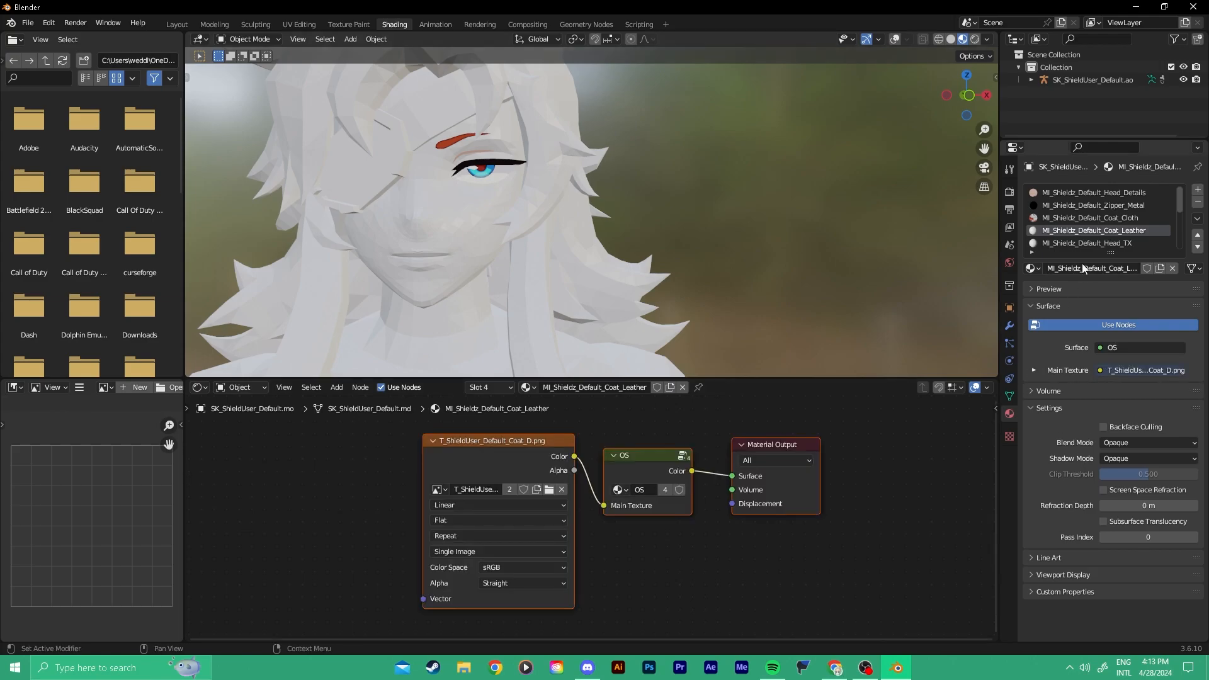
Enable nodes on the Coat_Metal material and replace its default nodes with the copied Coat_D setup.
{"action": "scroll", "coordinate": [1104, 242], "scroll_direction": "down", "scroll_amount": 3}
{"action": "left_click", "coordinate": [1108, 218]}
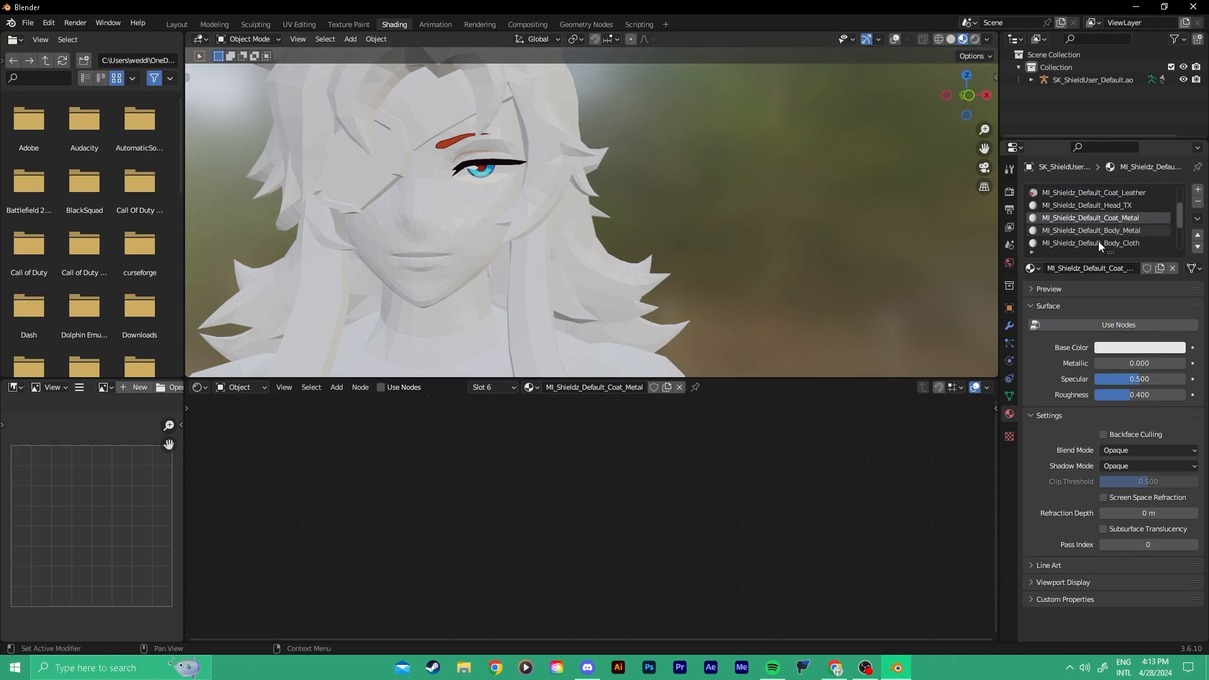
{"action": "left_click", "coordinate": [381, 387]}
{"action": "key", "text": "a"}
{"action": "key", "text": "x"}
{"action": "key", "text": "ctrl+v"}
Replace the Head_TX material's default nodes with the copied OS setup and set its image to T_ShieldUser_Default_Head_D.png.
{"action": "left_click", "coordinate": [1094, 205]}
{"action": "left_click", "coordinate": [381, 387]}
{"action": "key", "text": "a"}
{"action": "key", "text": "x"}
{"action": "key", "text": "ctrl+v"}
{"action": "left_click", "coordinate": [358, 492]}
{"action": "type", "text": "hw"}
{"action": "key", "text": "BackSpace"}
{"action": "type", "text": "ead"}
{"action": "left_click", "coordinate": [466, 364]}
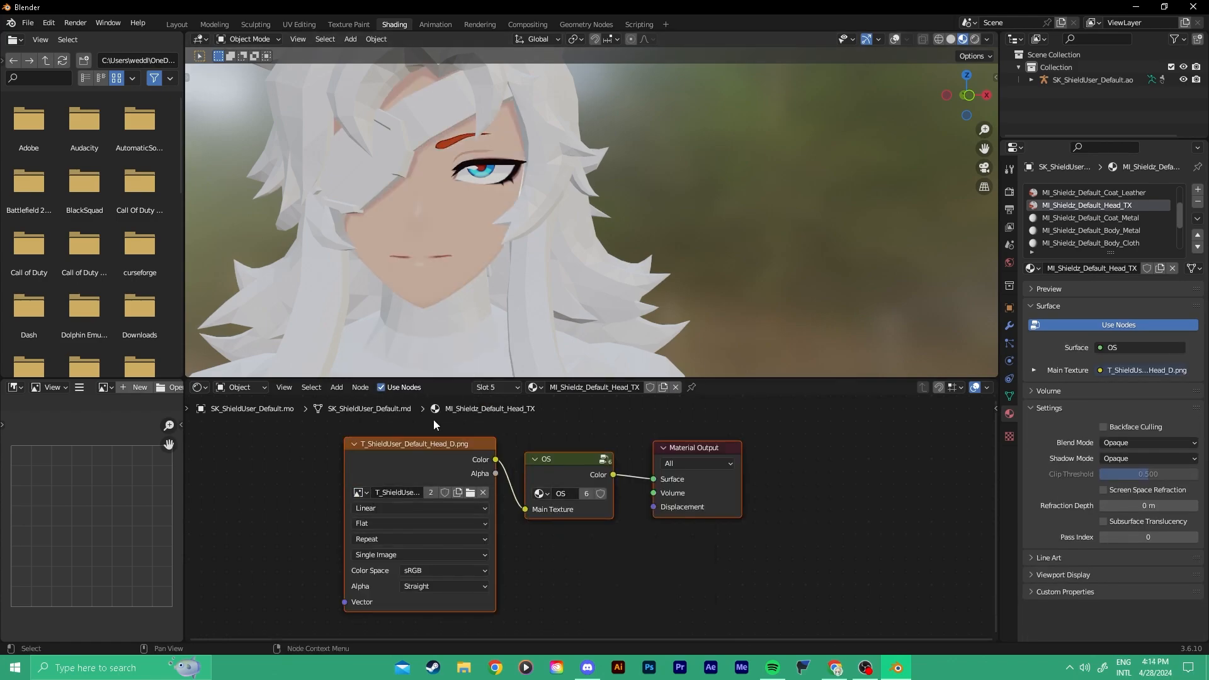
Give the Body_Metal material the copied OS node setup with T_ShieldUser_Default_Body_D.png as its image.
{"action": "left_click", "coordinate": [1097, 232]}
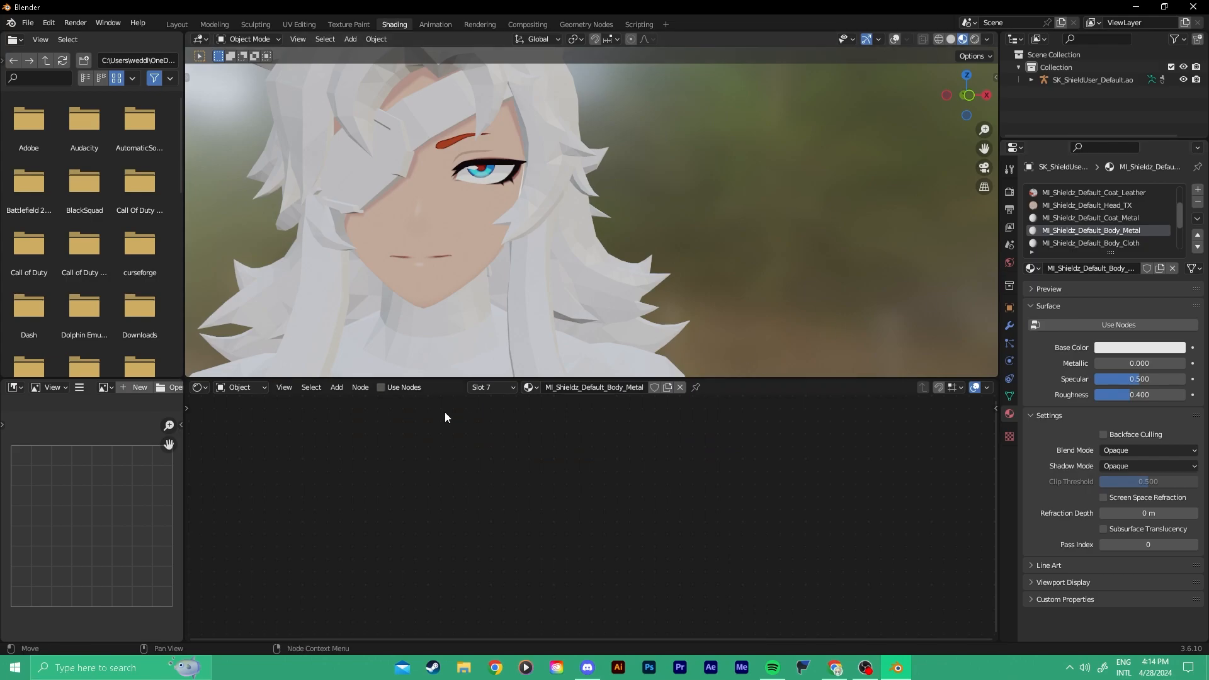
{"action": "left_click", "coordinate": [360, 481]}
{"action": "type", "text": "bod"}
{"action": "left_click", "coordinate": [473, 499]}
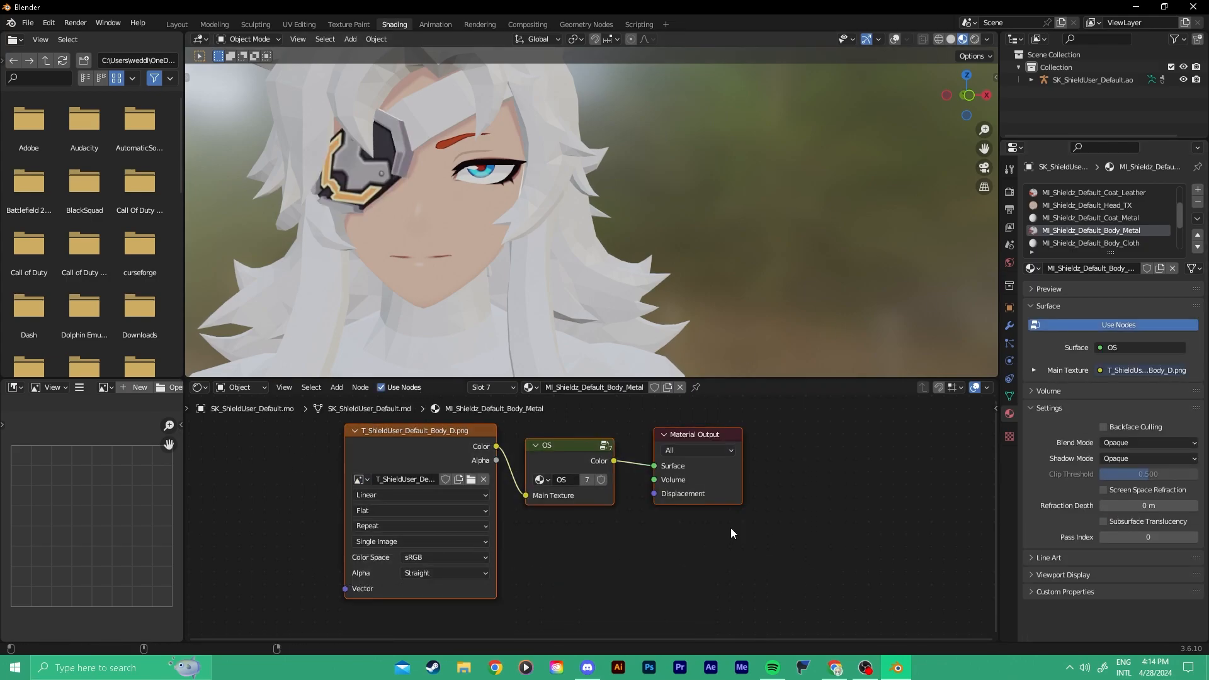
Enable nodes on the Body_Cloth material and replace its default nodes with the Body_D setup.
{"action": "left_click", "coordinate": [1148, 243]}
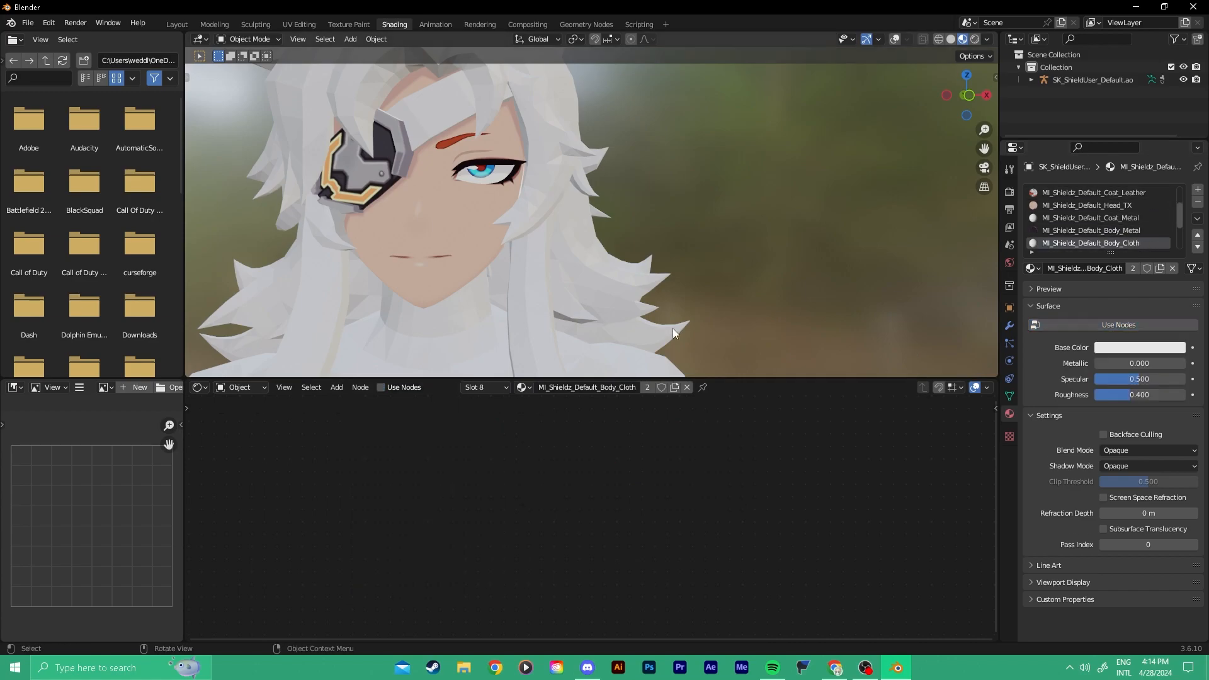
{"action": "left_click", "coordinate": [409, 387]}
{"action": "key", "text": "Delete"}
{"action": "key", "text": "ctrl+v"}
Enable nodes on the Body_Leather material and replace its default nodes with the Body_D setup.
{"action": "scroll", "coordinate": [1128, 218], "scroll_direction": "down", "scroll_amount": 4}
{"action": "left_click", "coordinate": [1129, 208]}
{"action": "left_click", "coordinate": [403, 387]}
{"action": "key", "text": "Delete"}
{"action": "key", "text": "ctrl+v"}
Enable nodes on the Body_Skin material and replace its default nodes with the Body_D setup.
{"action": "left_click", "coordinate": [1112, 217]}
{"action": "left_click", "coordinate": [403, 387]}
{"action": "key", "text": "Delete"}
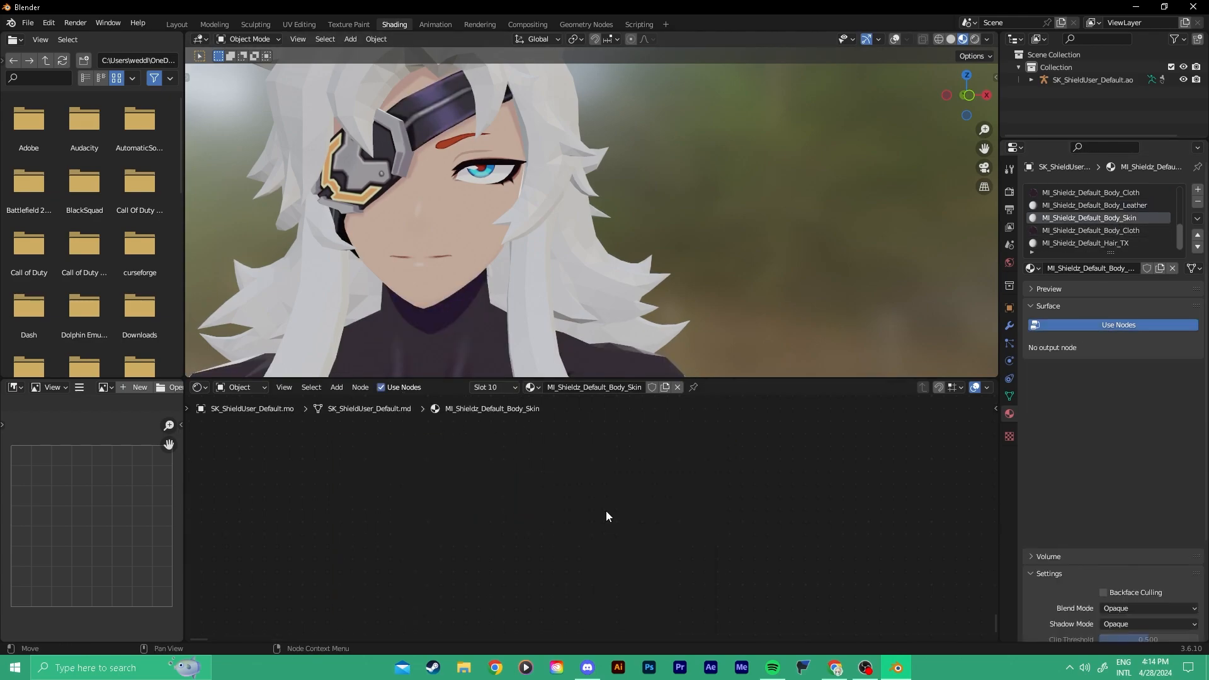
{"action": "key", "text": "ctrl+v"}
Replace the Hair_TX material's default nodes with the copied OS setup and set its image to T_ShieldUser_Default_Hair_D.png.
{"action": "left_click", "coordinate": [1103, 243]}
{"action": "left_click", "coordinate": [403, 388]}
{"action": "key", "text": "Delete"}
{"action": "key", "text": "ctrl+v"}
{"action": "left_click", "coordinate": [341, 488]}
{"action": "type", "text": "hai"}
{"action": "left_click", "coordinate": [400, 509]}
{"action": "scroll", "coordinate": [527, 218], "scroll_direction": "down", "scroll_amount": 5}
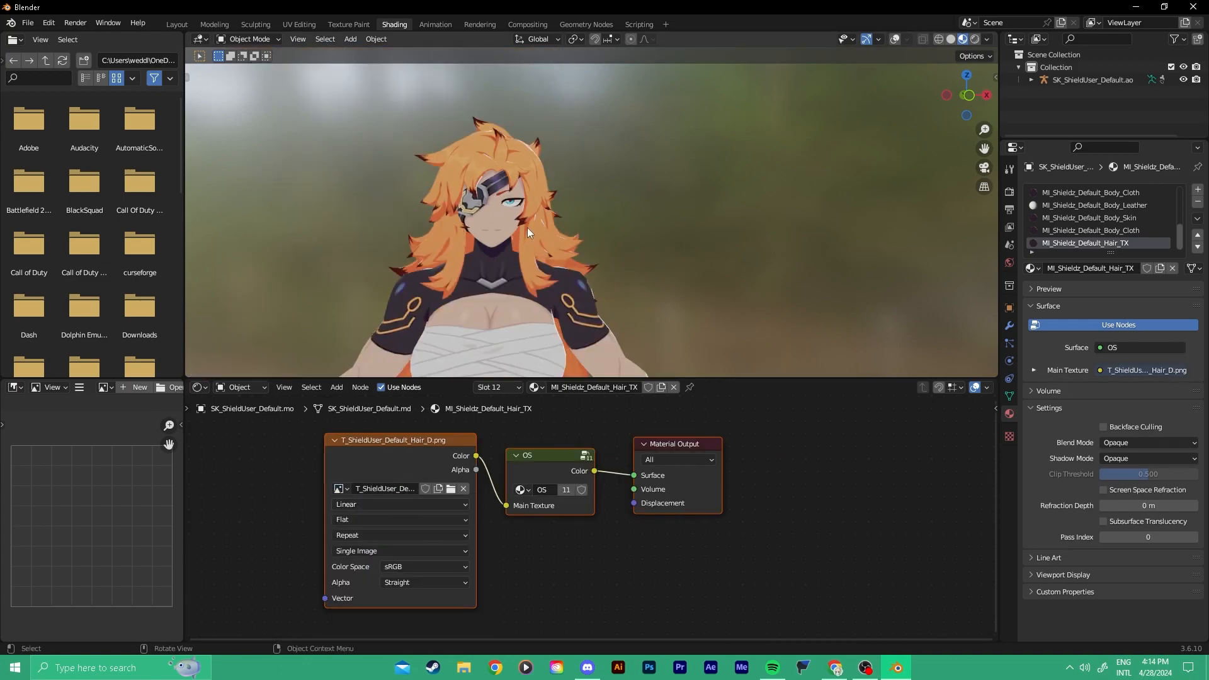
{"action": "middle_click_drag", "start_coordinate": [526, 278], "coordinate": [323, 27]}
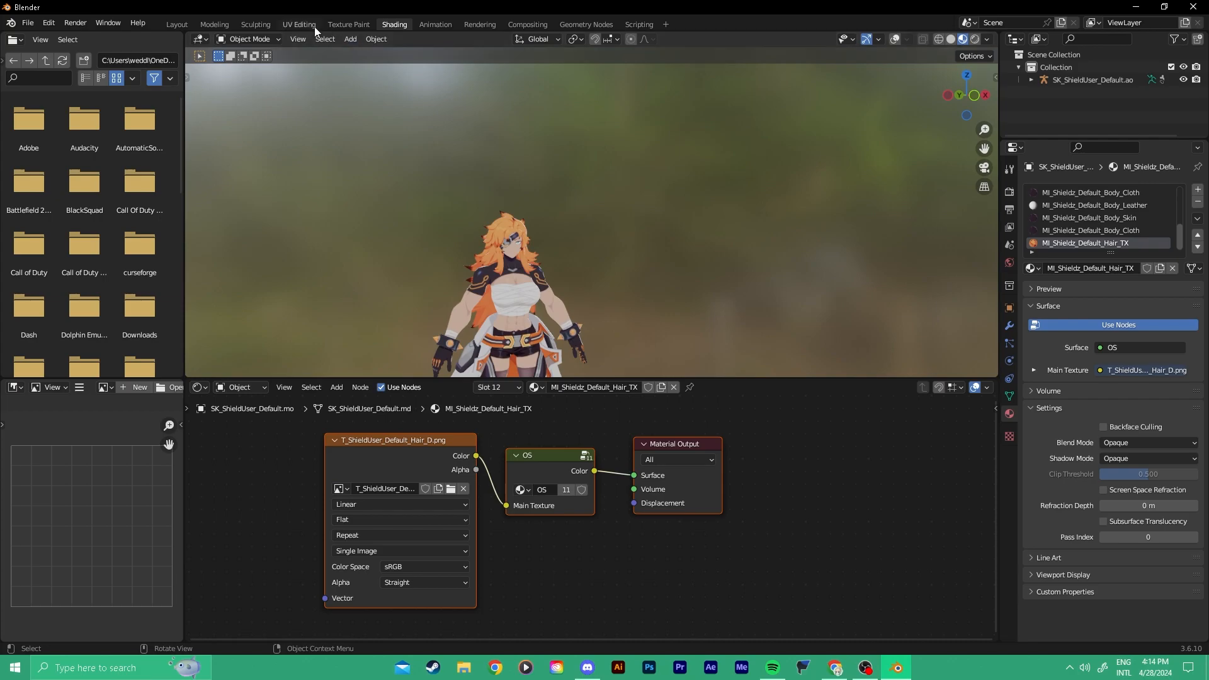
Switch to the Layout workspace and deselect the character model.
{"action": "left_click", "coordinate": [185, 26]}
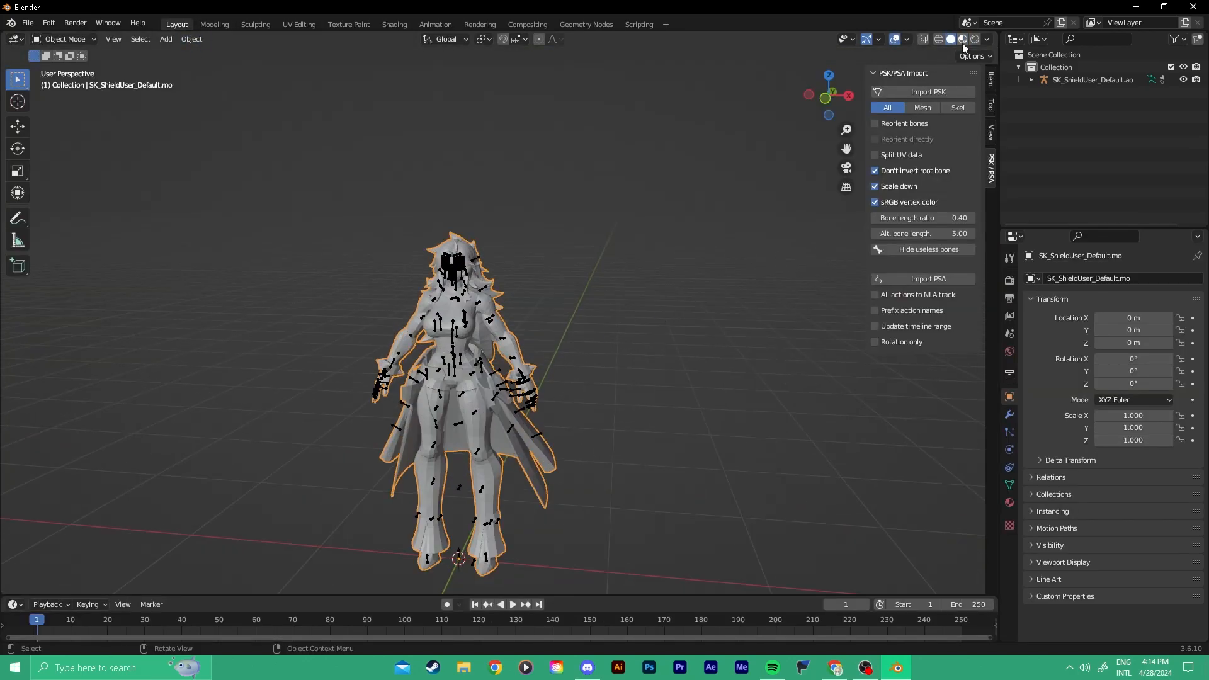
{"action": "left_click", "coordinate": [690, 272]}
{"action": "key", "text": "z"}
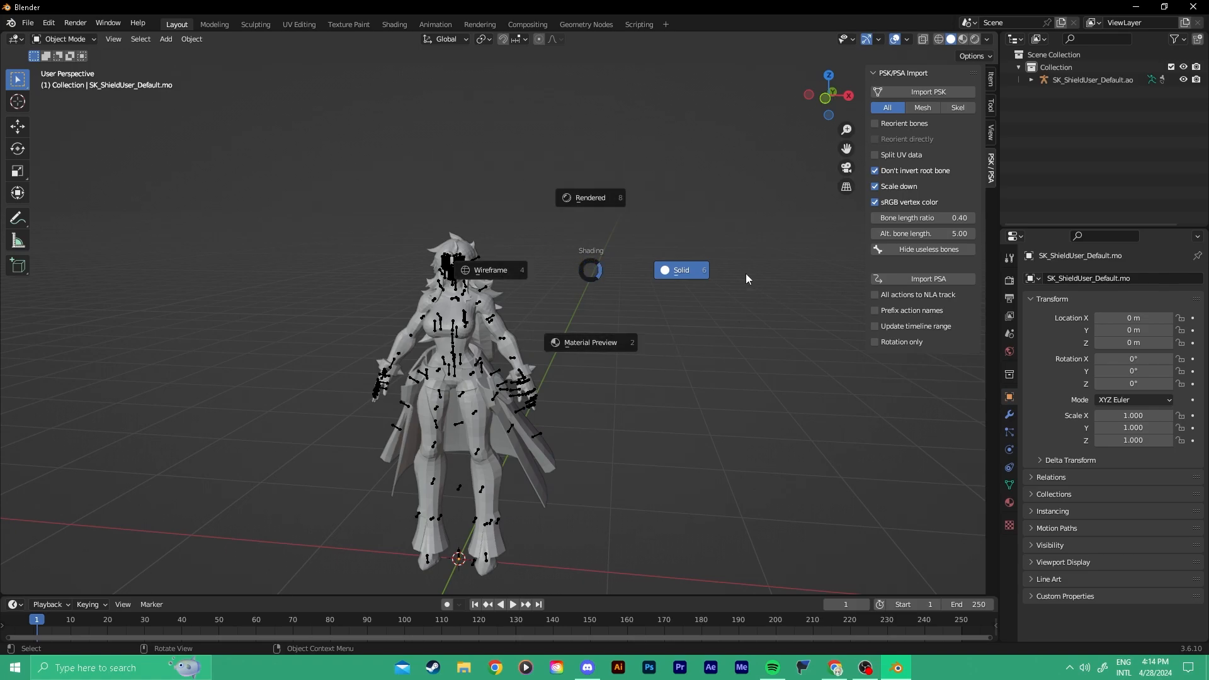
{"action": "left_click", "coordinate": [673, 283]}
{"action": "scroll", "coordinate": [467, 348], "scroll_direction": "up", "scroll_amount": 4}
{"action": "mouse_move", "coordinate": [468, 348]}
{"action": "middle_mouse_down"}
{"action": "mouse_move", "coordinate": [542, 354]}
{"action": "mouse_move", "coordinate": [480, 363]}
{"action": "mouse_move", "coordinate": [663, 360]}
{"action": "mouse_move", "coordinate": [621, 351]}
{"action": "mouse_move", "coordinate": [577, 365]}
{"action": "middle_mouse_up"}
{"action": "scroll", "coordinate": [480, 363], "scroll_direction": "down", "scroll_amount": 3}
Set the Layout viewport's shading to Material Preview and view the textured character from the front.
{"action": "key", "text": "z"}
{"action": "left_click", "coordinate": [623, 469]}
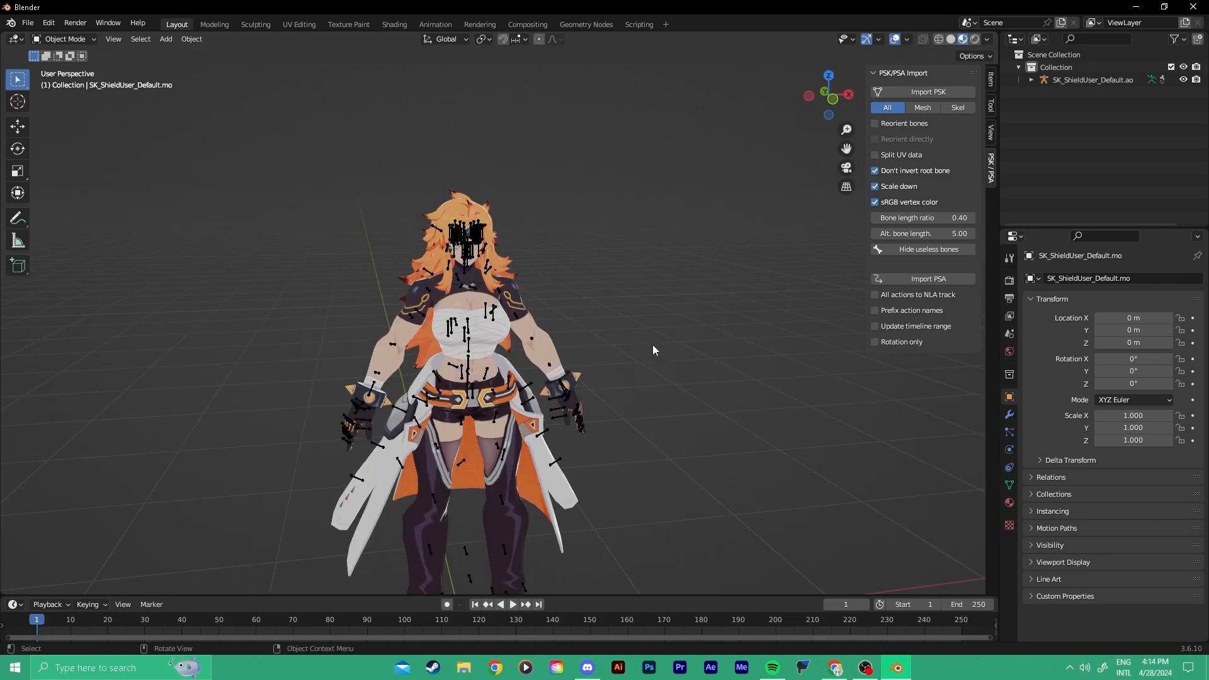
{"action": "key", "text": "z"}
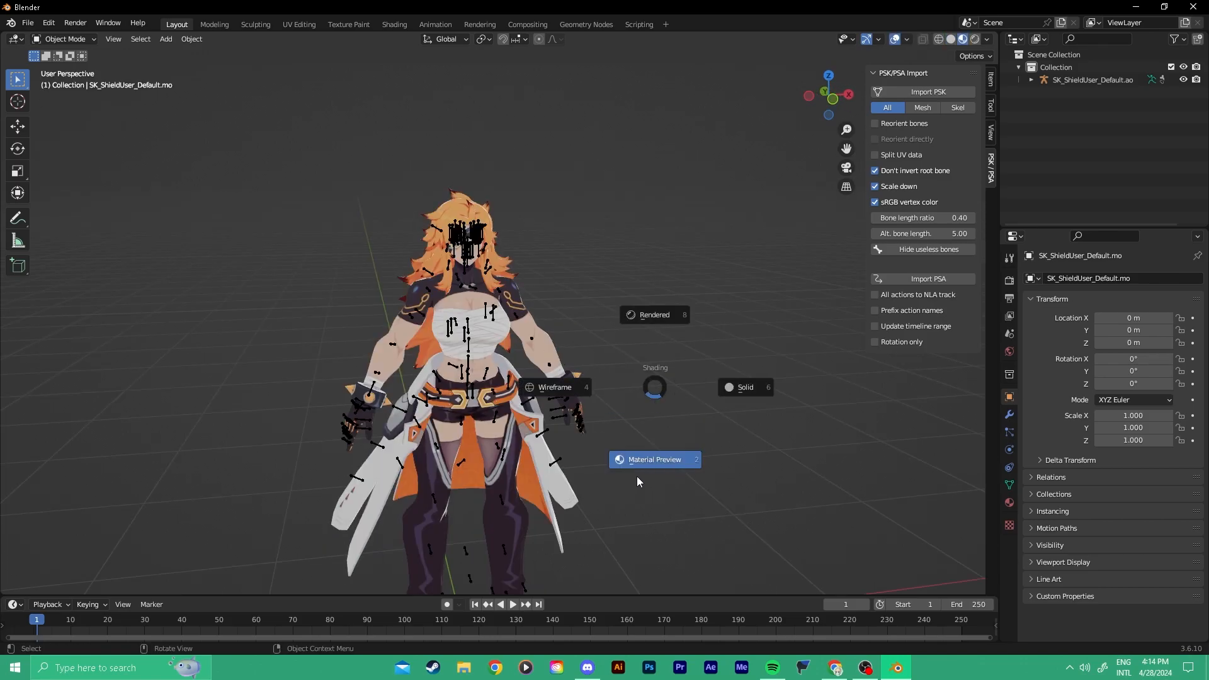
{"action": "left_click", "coordinate": [636, 481]}
{"action": "mouse_move", "coordinate": [576, 387]}
{"action": "middle_mouse_down"}
{"action": "mouse_move", "coordinate": [577, 376]}
{"action": "mouse_move", "coordinate": [637, 373]}
{"action": "mouse_move", "coordinate": [557, 384]}
{"action": "mouse_move", "coordinate": [583, 372]}
{"action": "mouse_move", "coordinate": [604, 309]}
{"action": "mouse_move", "coordinate": [709, 304]}
{"action": "mouse_move", "coordinate": [595, 314]}
{"action": "mouse_move", "coordinate": [591, 328]}
{"action": "middle_mouse_up"}
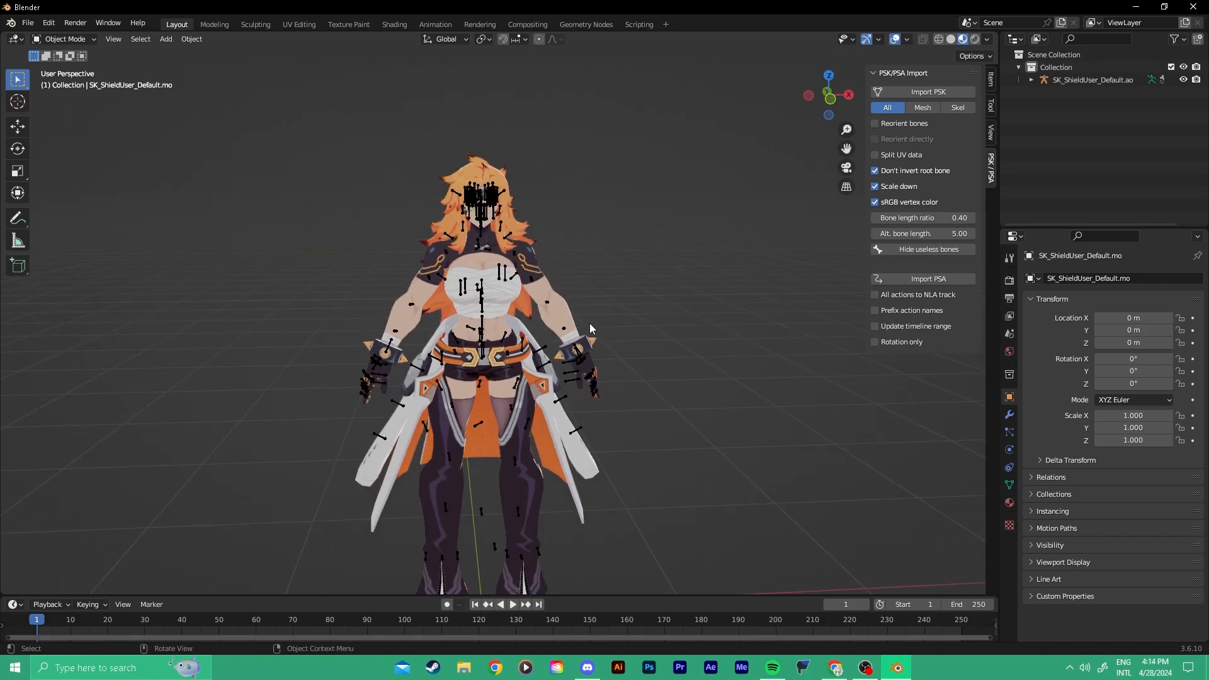
Set the scene's color management View Transform to Standard and collapse the Color Management settings.
{"action": "left_click", "coordinate": [1010, 281]}
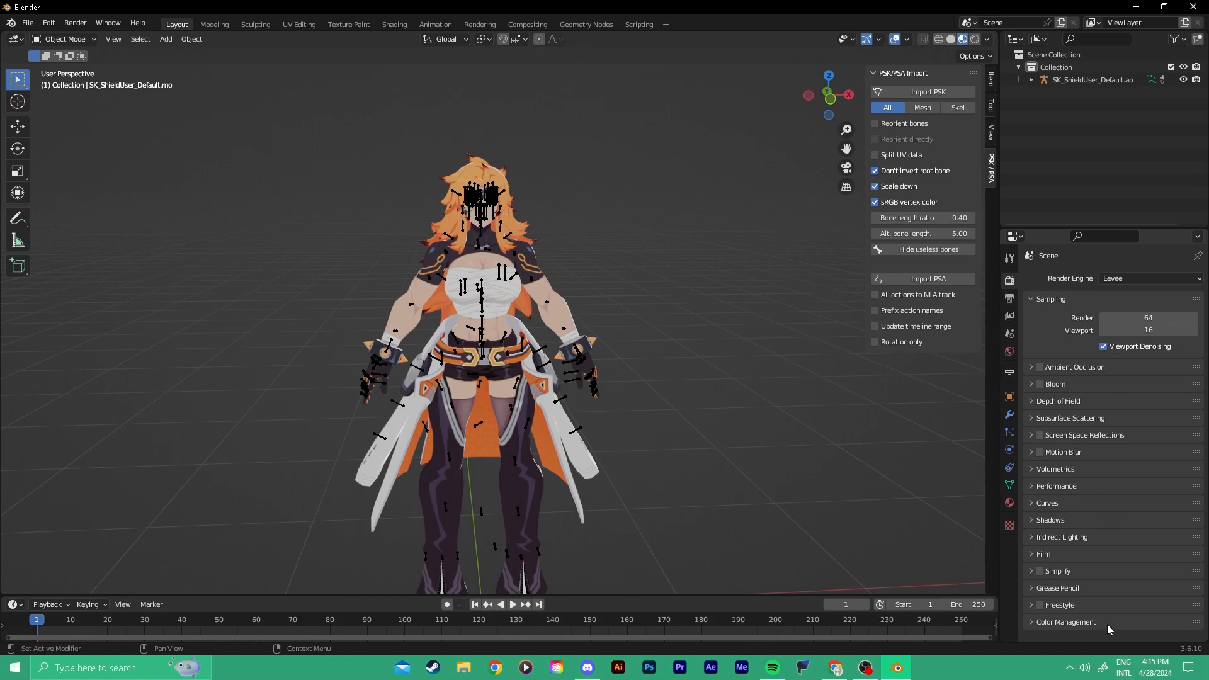
{"action": "left_click", "coordinate": [1058, 624]}
{"action": "scroll", "coordinate": [1064, 624], "scroll_direction": "down", "scroll_amount": 4}
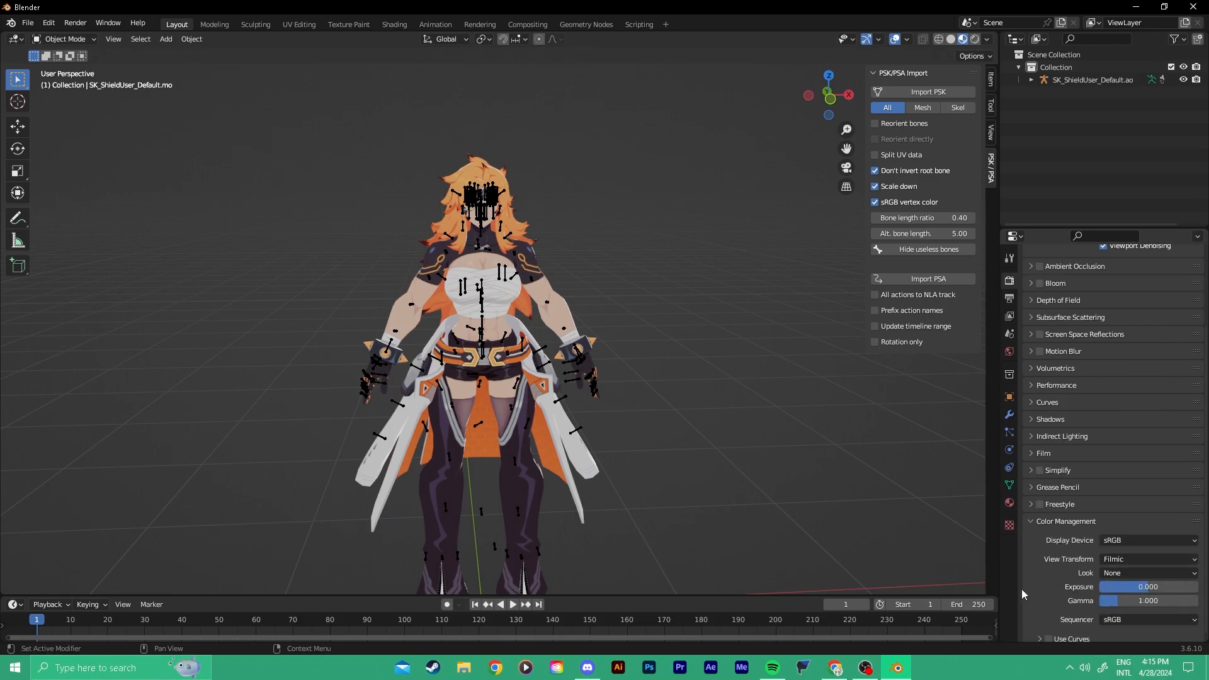
{"action": "left_click", "coordinate": [1127, 559]}
{"action": "left_click", "coordinate": [1120, 545]}
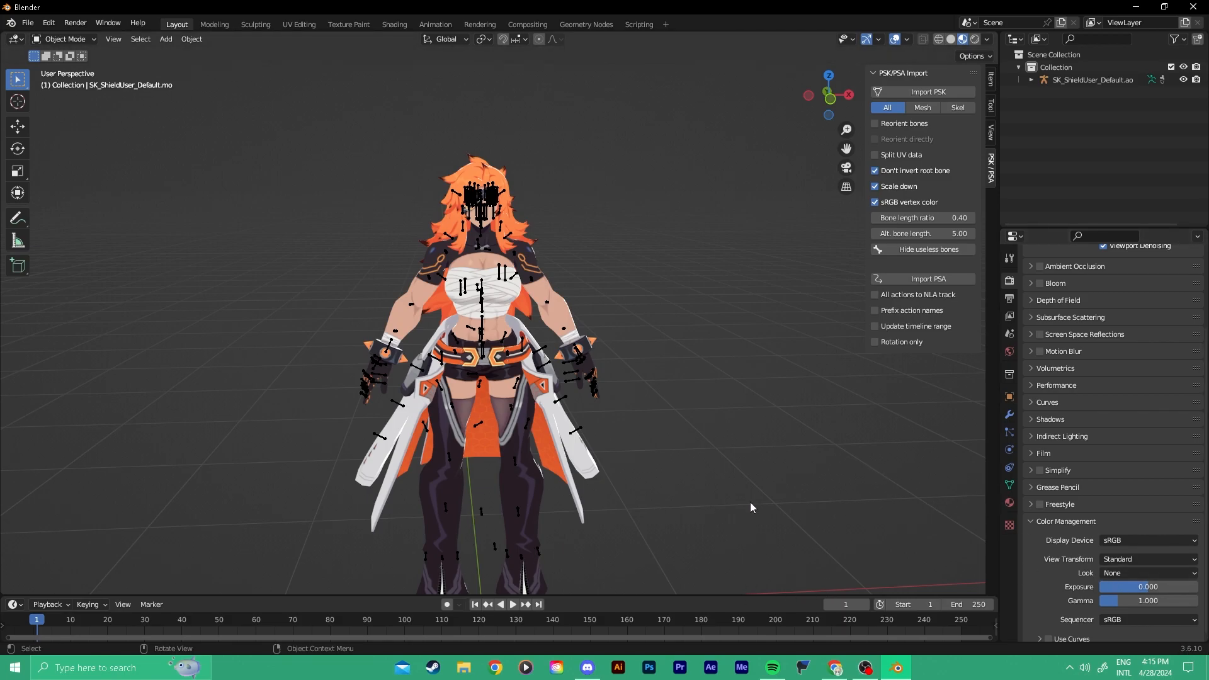
{"action": "scroll", "coordinate": [1046, 520], "scroll_direction": "down", "scroll_amount": 1}
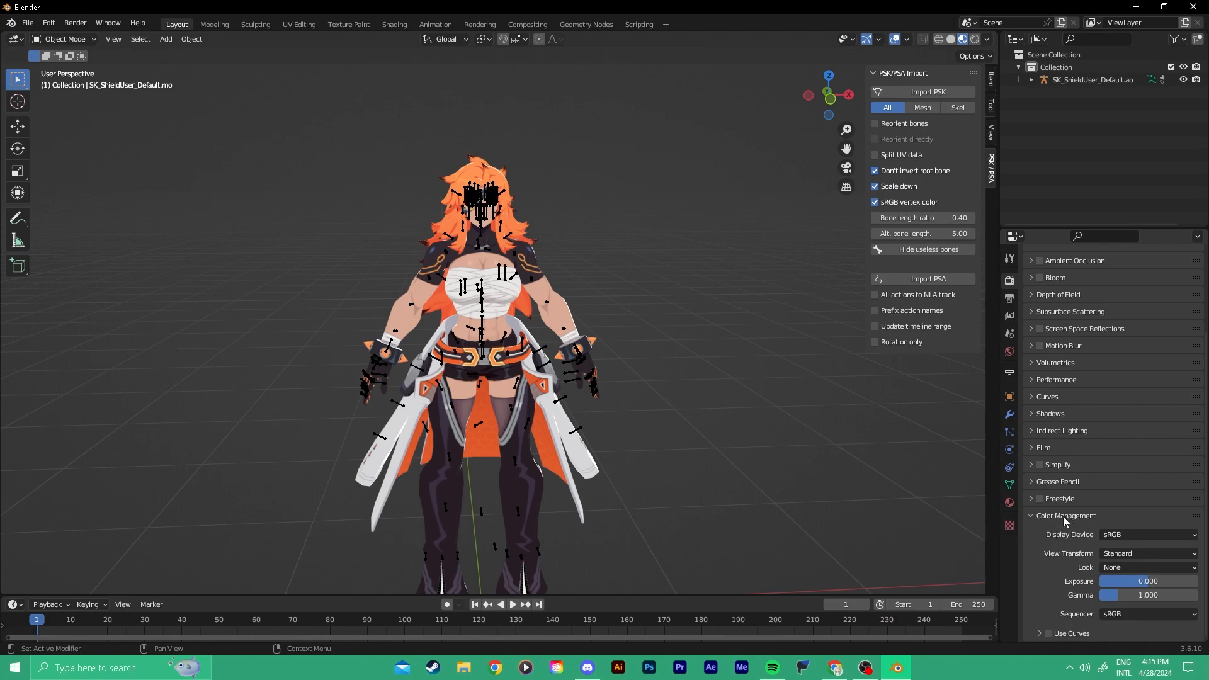
{"action": "left_click", "coordinate": [1063, 516]}
{"action": "scroll", "coordinate": [809, 515], "scroll_direction": "up", "scroll_amount": 1}
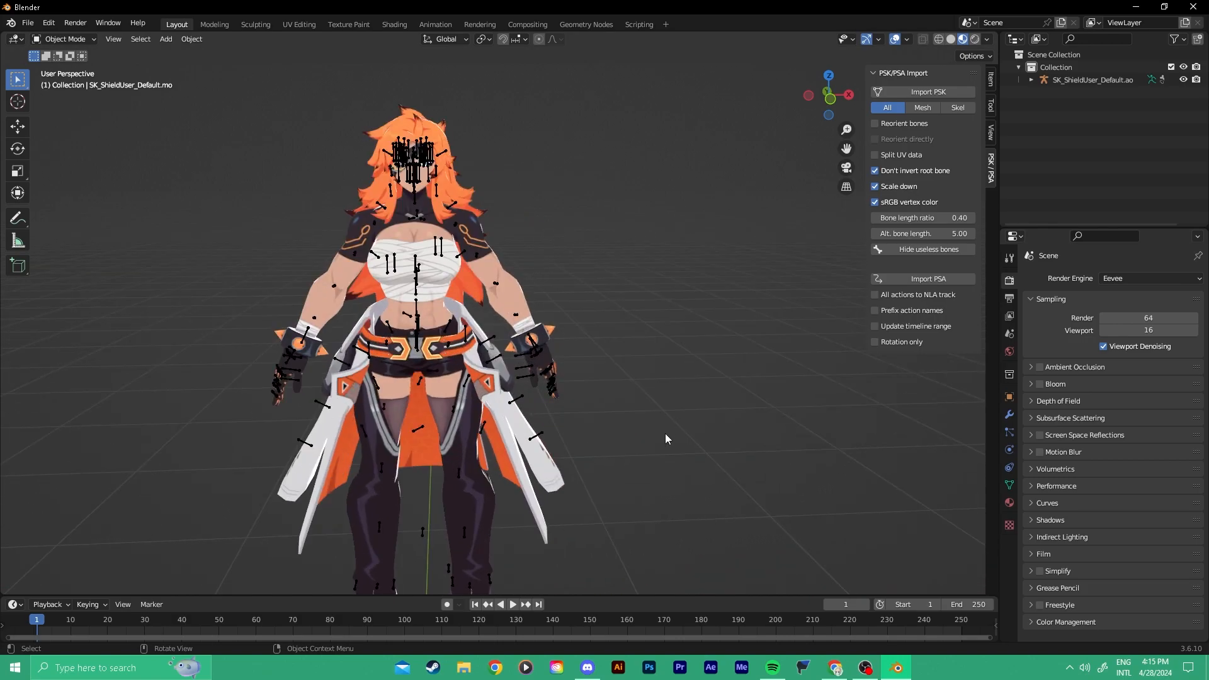
In the Shading workspace, delete the Hair_TX material's OS node and connect the hair texture's color directly to the Material Output surface.
{"action": "left_click", "coordinate": [394, 25]}
{"action": "scroll", "coordinate": [516, 282], "scroll_direction": "up", "scroll_amount": 5}
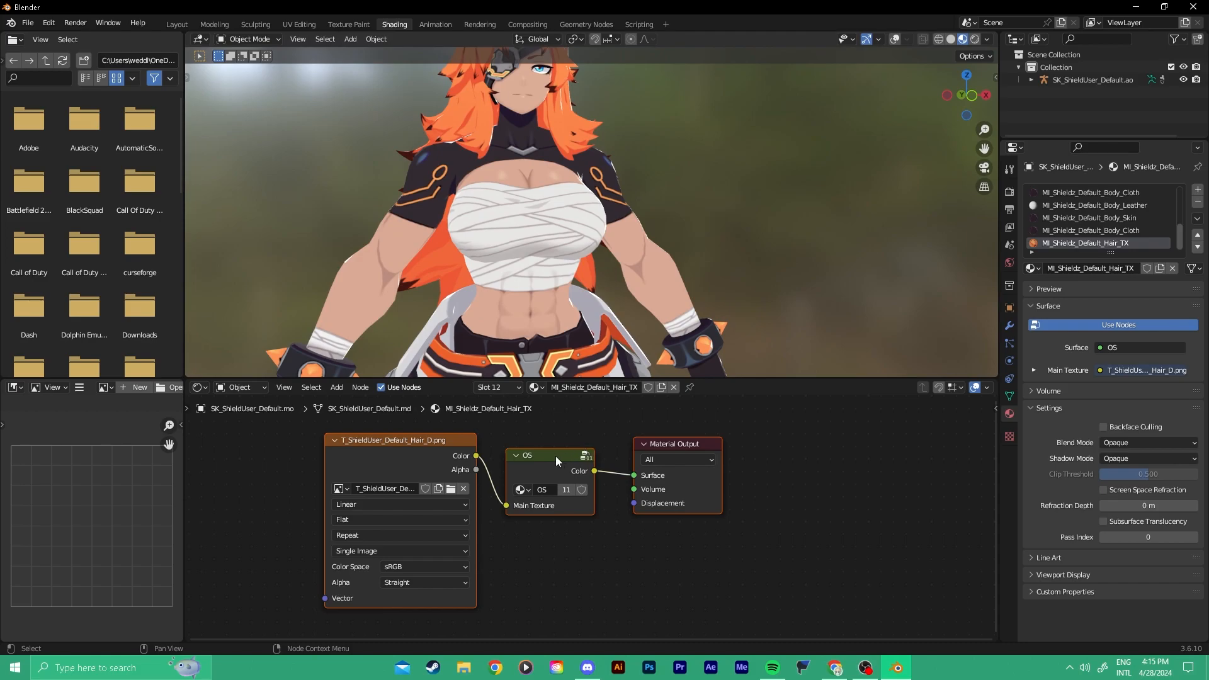
{"action": "scroll", "coordinate": [555, 303], "scroll_direction": "down", "scroll_amount": 5}
{"action": "left_click", "coordinate": [542, 461]}
{"action": "middle_click_drag", "start_coordinate": [600, 266], "coordinate": [582, 237]}
{"action": "key", "text": "x"}
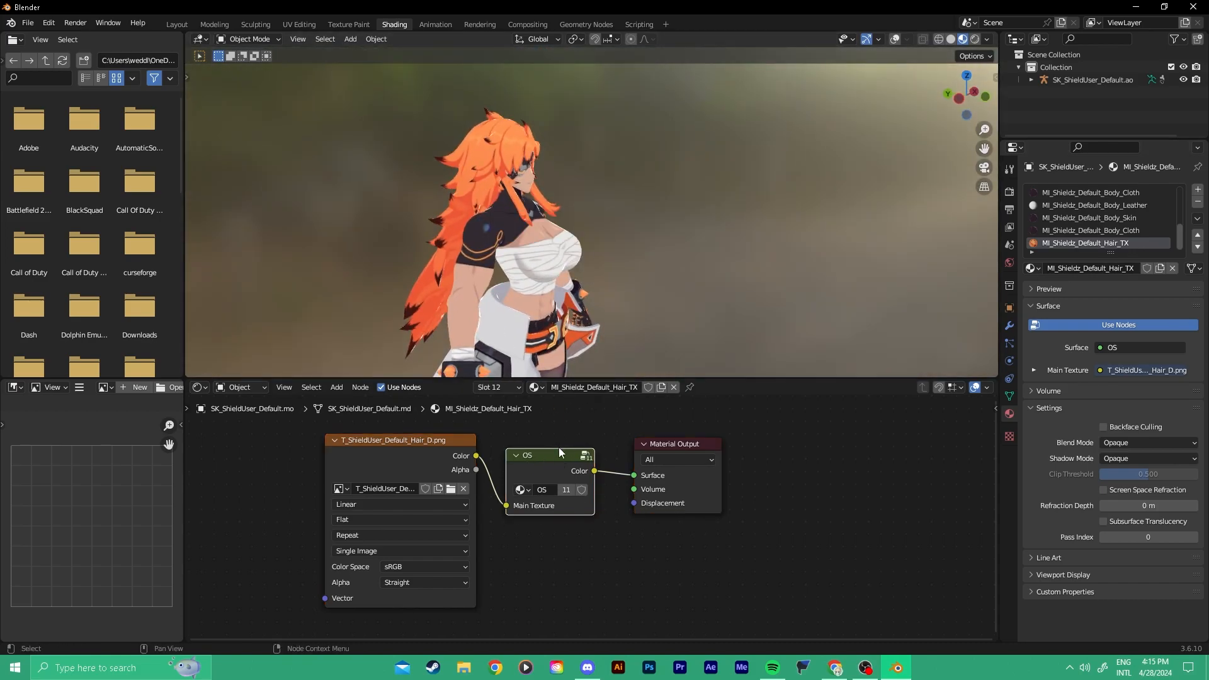
{"action": "key", "text": "x"}
{"action": "middle_click_drag", "start_coordinate": [565, 353], "coordinate": [554, 293]}
{"action": "left_click_drag", "start_coordinate": [476, 455], "coordinate": [634, 476]}
{"action": "middle_click_drag", "start_coordinate": [601, 296], "coordinate": [505, 199]}
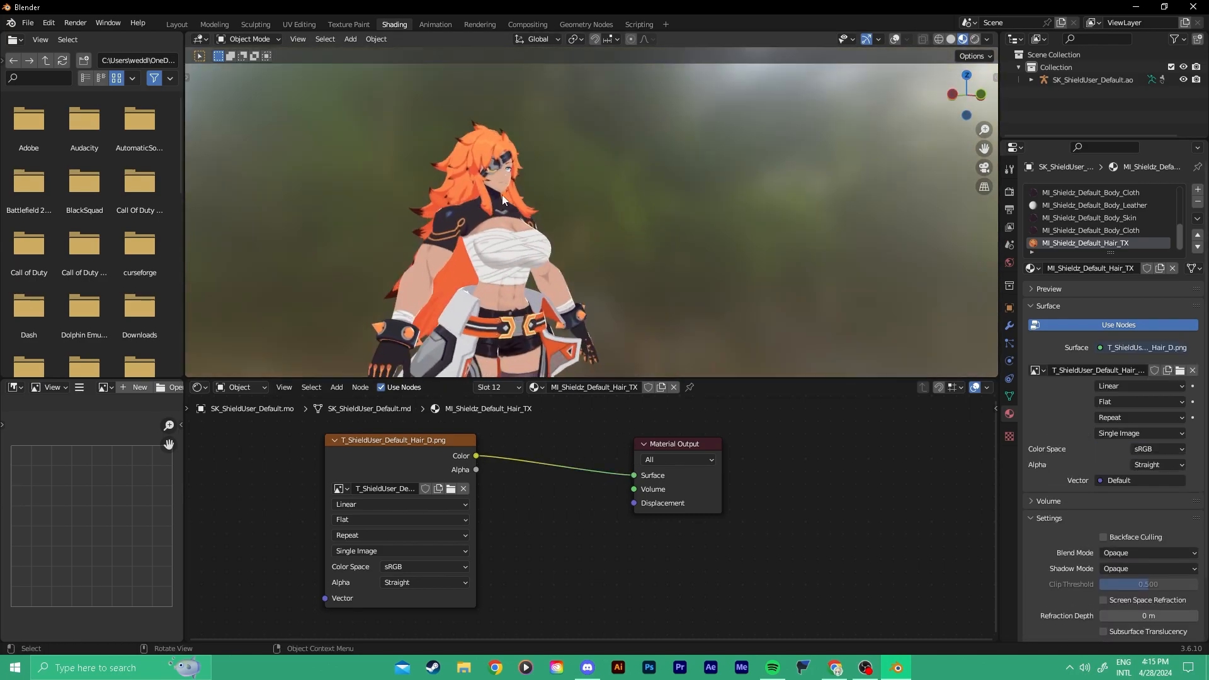
{"action": "scroll", "coordinate": [505, 198], "scroll_direction": "up", "scroll_amount": 3}
{"action": "mouse_move", "coordinate": [578, 204]}
{"action": "middle_mouse_down"}
{"action": "mouse_move", "coordinate": [618, 228]}
{"action": "mouse_move", "coordinate": [571, 211]}
{"action": "middle_mouse_up"}
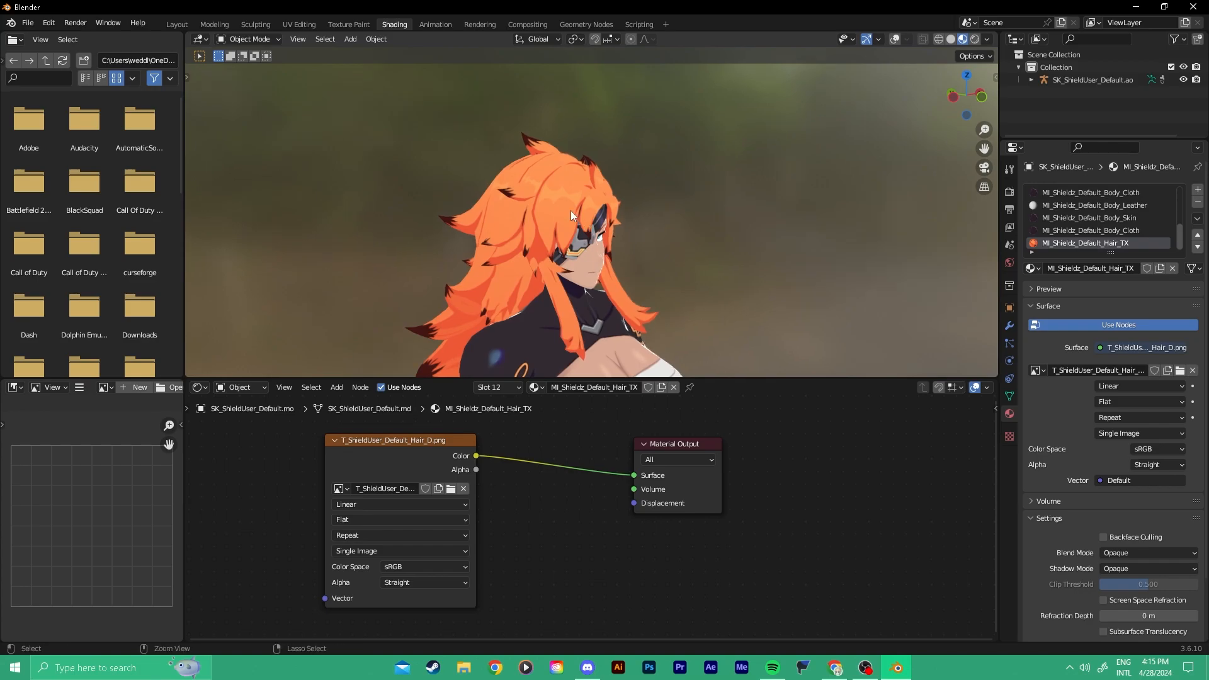
Undo and redo the hair material's node changes to compare both looks, finishing with the OS node restored.
{"action": "key", "text": "ctrl+z"}
{"action": "key", "text": "ctrl+z"}
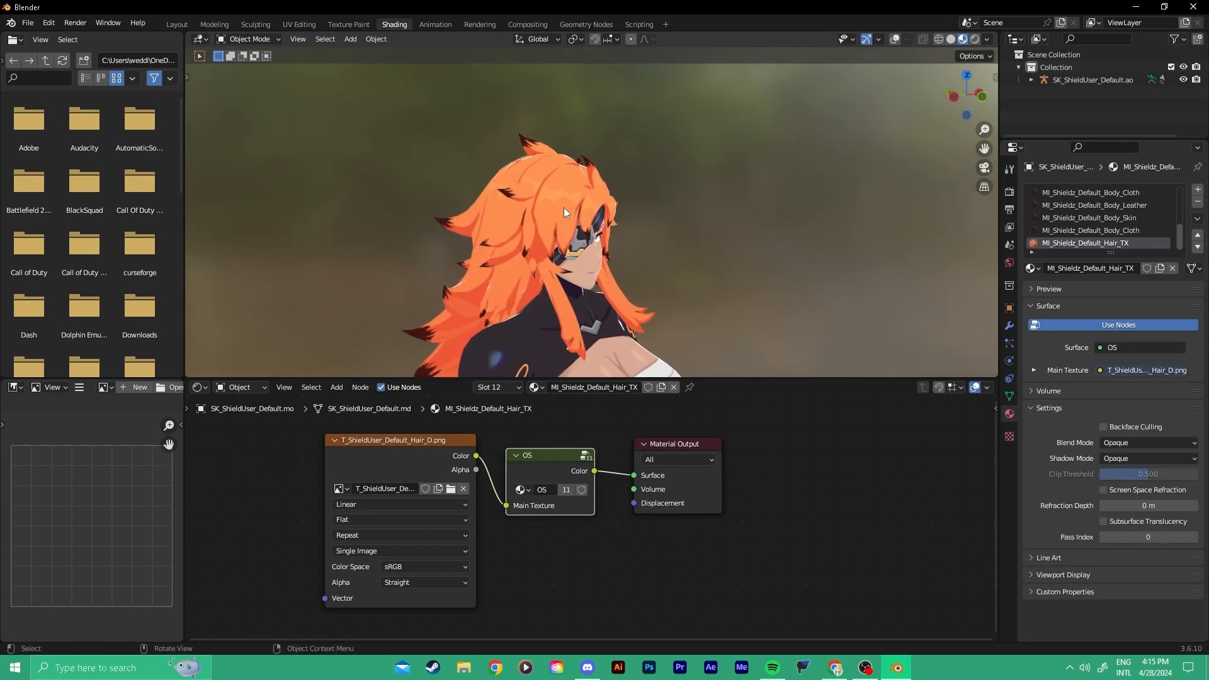
{"action": "key", "text": "ctrl+shift+z"}
{"action": "key", "text": "ctrl+shift+z"}
{"action": "middle_click_drag", "start_coordinate": [562, 206], "coordinate": [441, 208]}
{"action": "key", "text": "ctrl+z"}
{"action": "key", "text": "ctrl+z"}
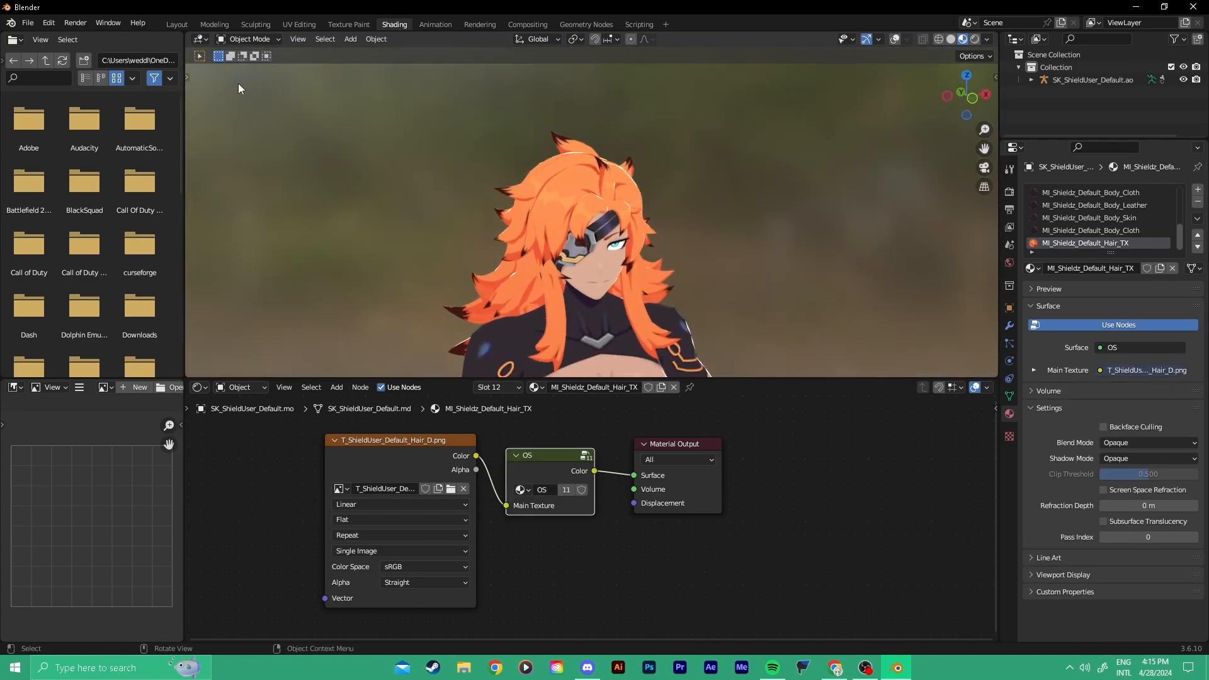
Return to the Layout workspace and check the View Transform setting under the scene's color management.
{"action": "left_click", "coordinate": [177, 25]}
{"action": "middle_click_drag", "start_coordinate": [553, 272], "coordinate": [629, 312]}
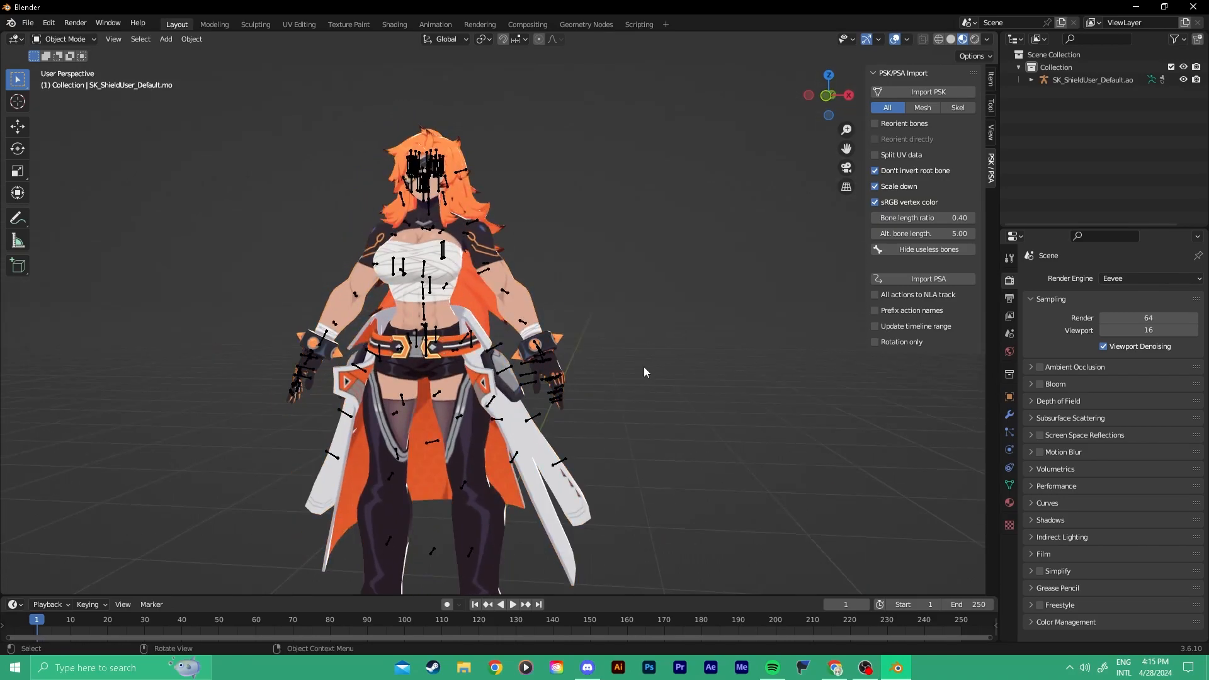
{"action": "left_click", "coordinate": [1099, 622]}
{"action": "scroll", "coordinate": [1112, 592], "scroll_direction": "down", "scroll_amount": 3}
{"action": "left_click", "coordinate": [1111, 588]}
{"action": "left_click", "coordinate": [1107, 584]}
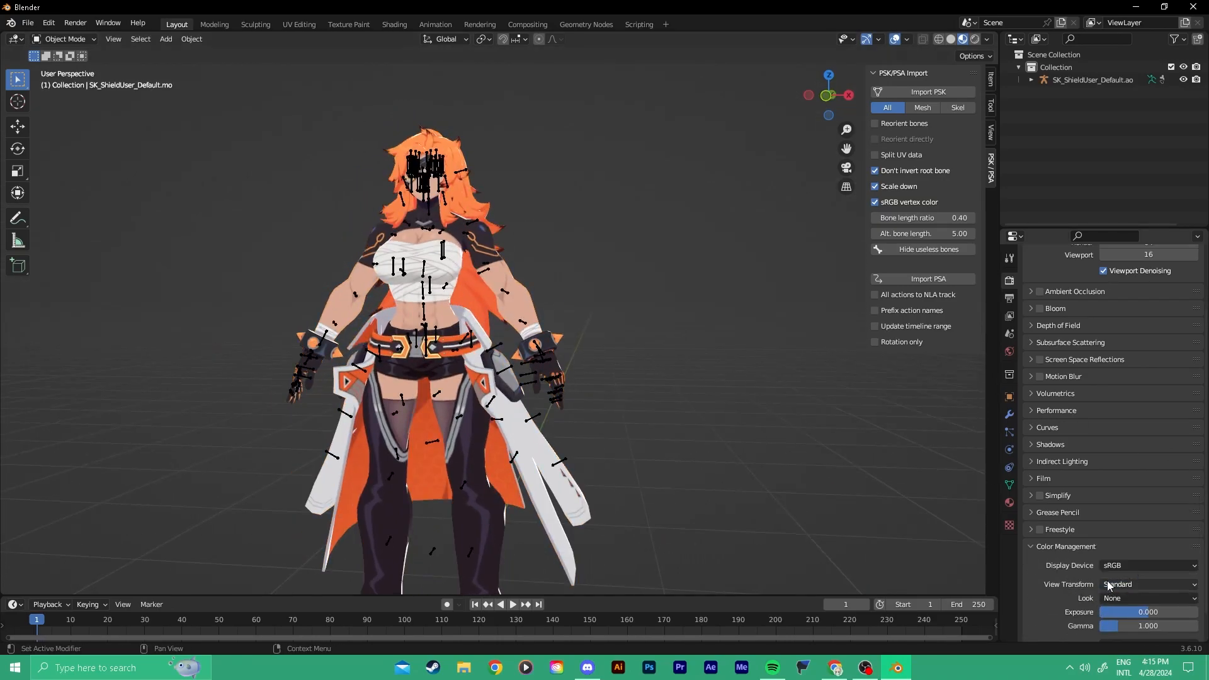
{"action": "left_click", "coordinate": [1140, 584]}
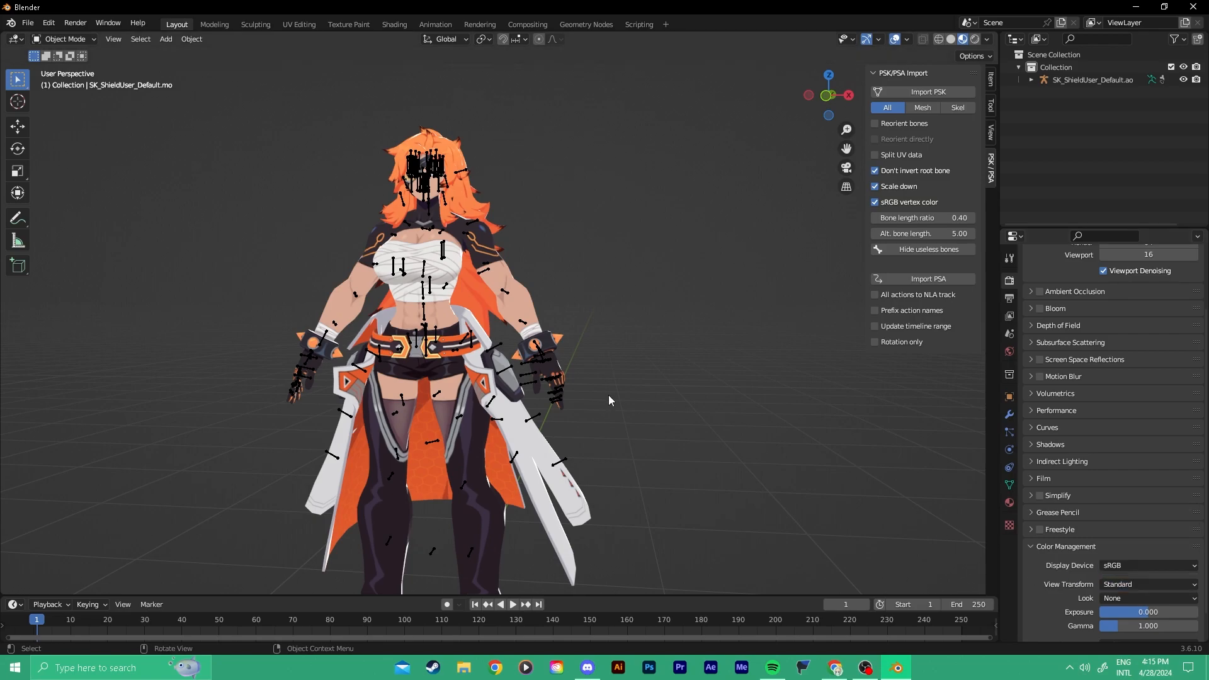
Select the character mesh and open it in the UV Editing workspace, with the whole body in the 3D view.
{"action": "scroll", "coordinate": [600, 384], "scroll_direction": "down", "scroll_amount": 4}
{"action": "middle_click_drag", "start_coordinate": [575, 380], "coordinate": [573, 411]}
{"action": "scroll", "coordinate": [573, 411], "scroll_direction": "up", "scroll_amount": 4}
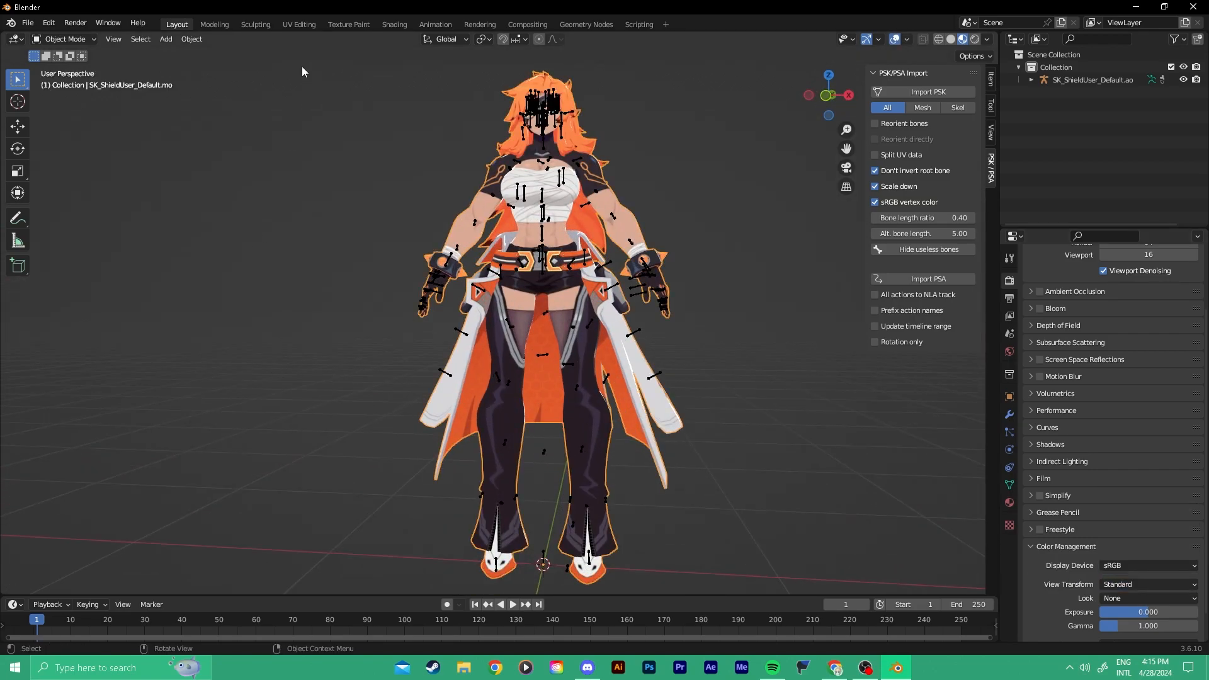
{"action": "left_click", "coordinate": [309, 26]}
{"action": "middle_click_drag", "start_coordinate": [655, 352], "coordinate": [688, 271]}
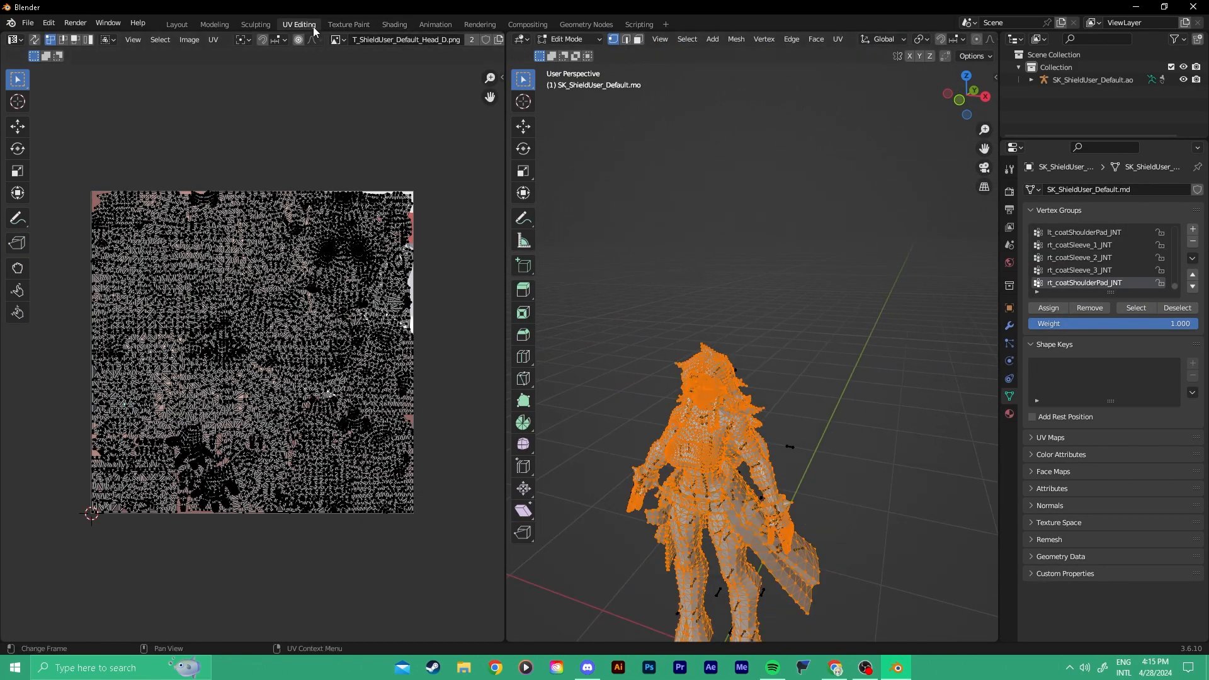
{"action": "middle_click_drag", "start_coordinate": [737, 393], "coordinate": [788, 282]}
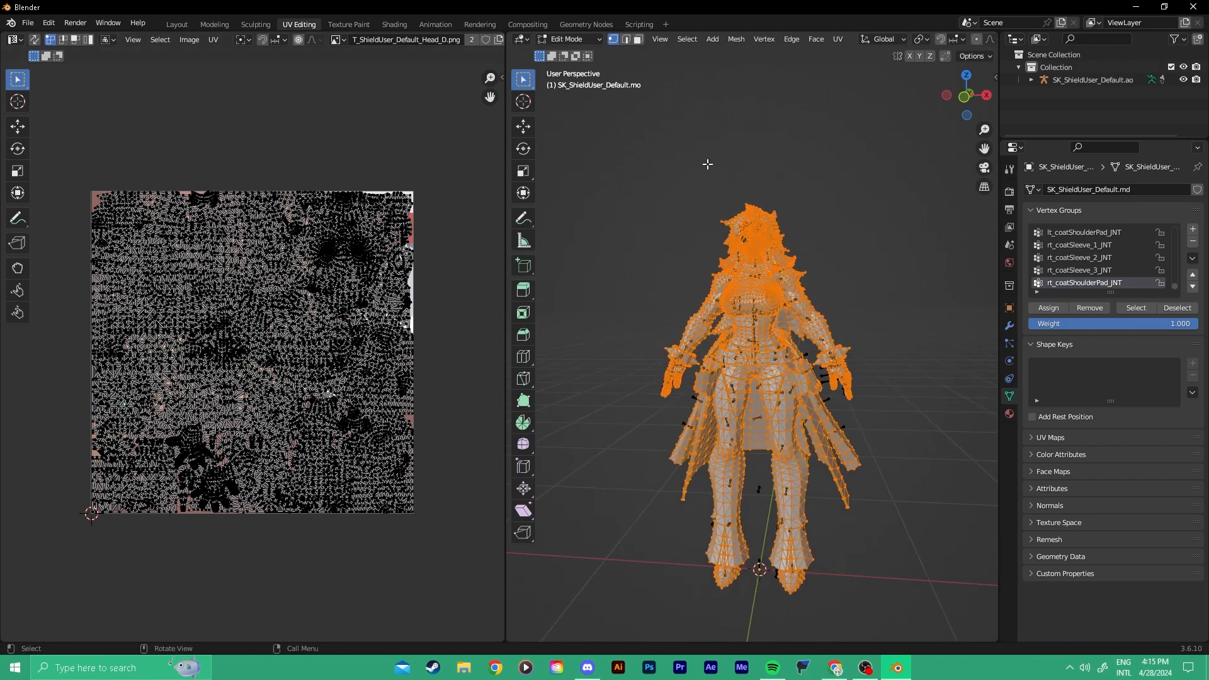
{"action": "scroll", "coordinate": [687, 235], "scroll_direction": "down", "scroll_amount": 3}
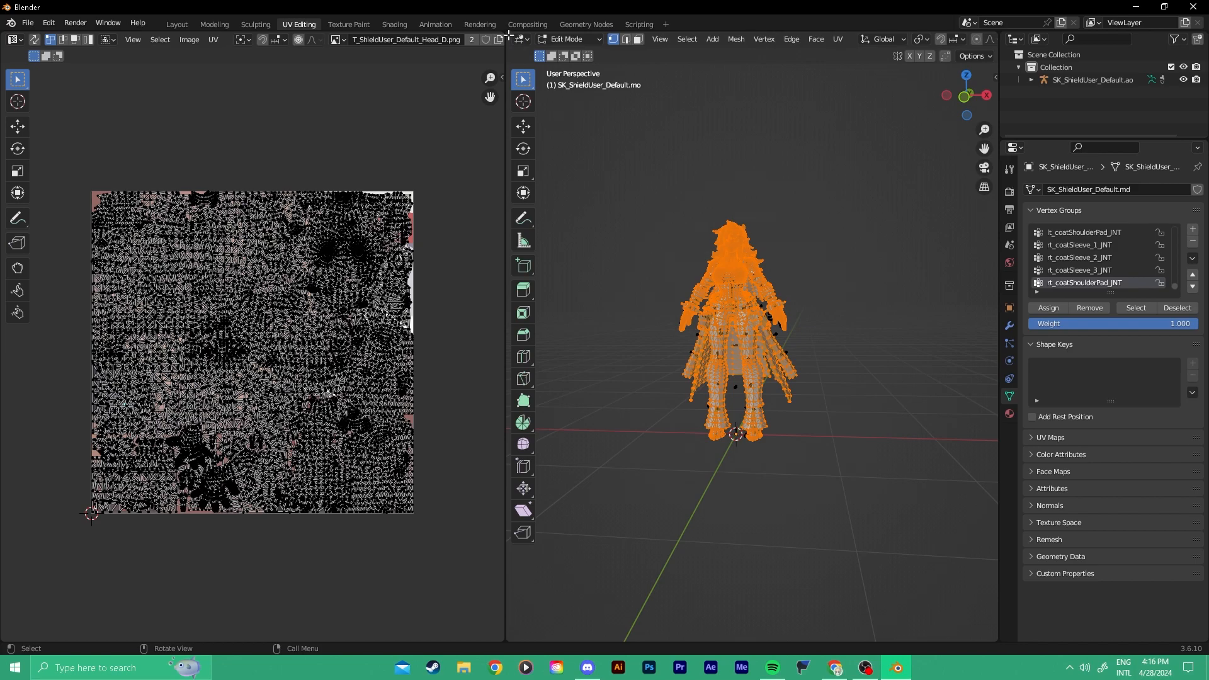
Split the 3D viewport into two side-by-side areas and merge them back into one.
{"action": "left_click_drag", "start_coordinate": [508, 35], "coordinate": [742, 126]}
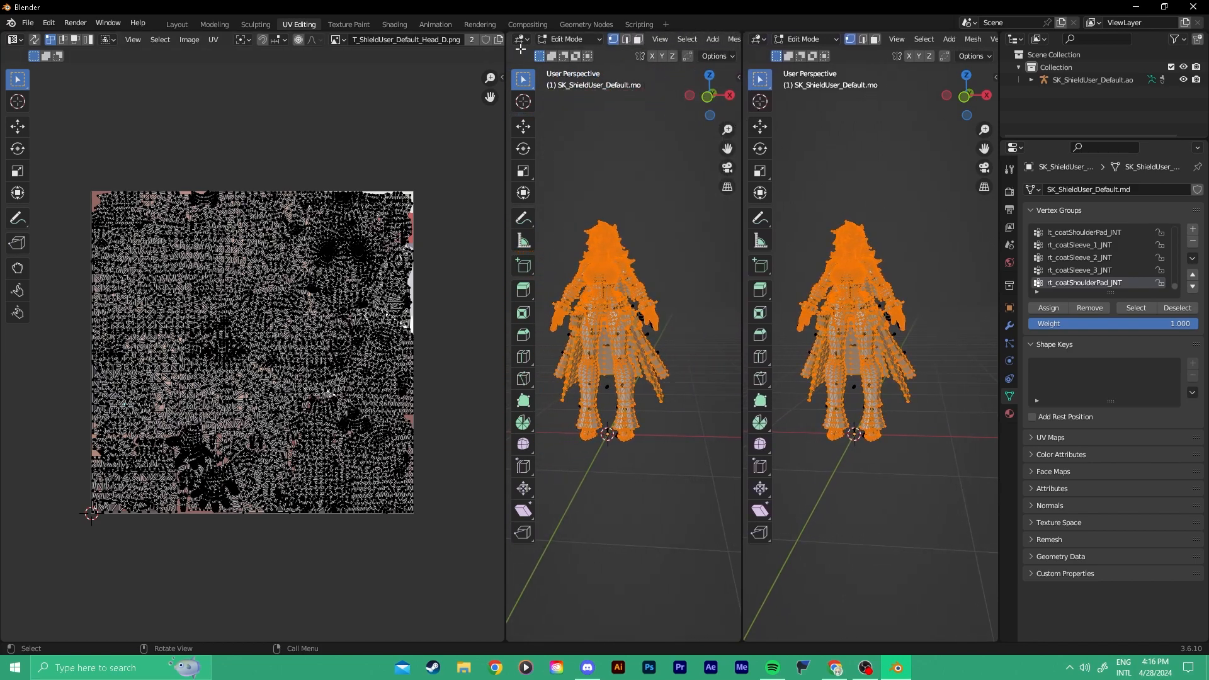
{"action": "left_click_drag", "start_coordinate": [740, 97], "coordinate": [525, 97]}
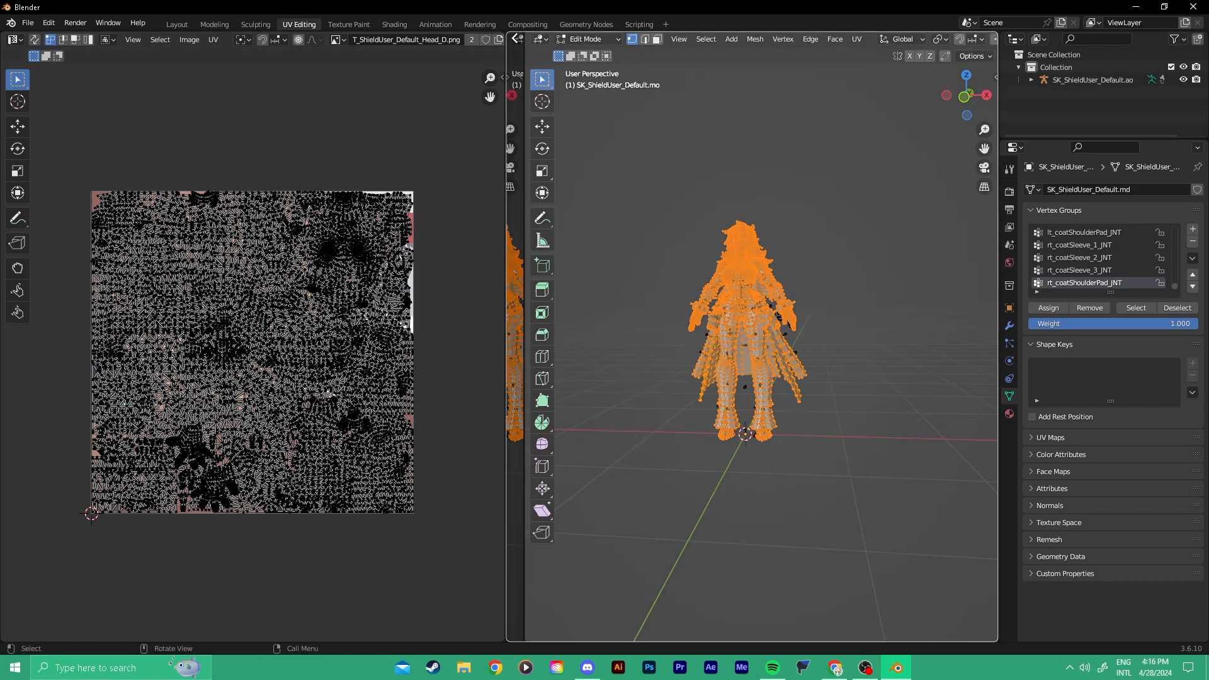
{"action": "mouse_move", "coordinate": [516, 39]}
{"action": "left_mouse_down"}
{"action": "mouse_move", "coordinate": [536, 43]}
{"action": "mouse_move", "coordinate": [518, 41]}
{"action": "left_mouse_up"}
{"action": "left_click_drag", "start_coordinate": [515, 44], "coordinate": [514, 49]}
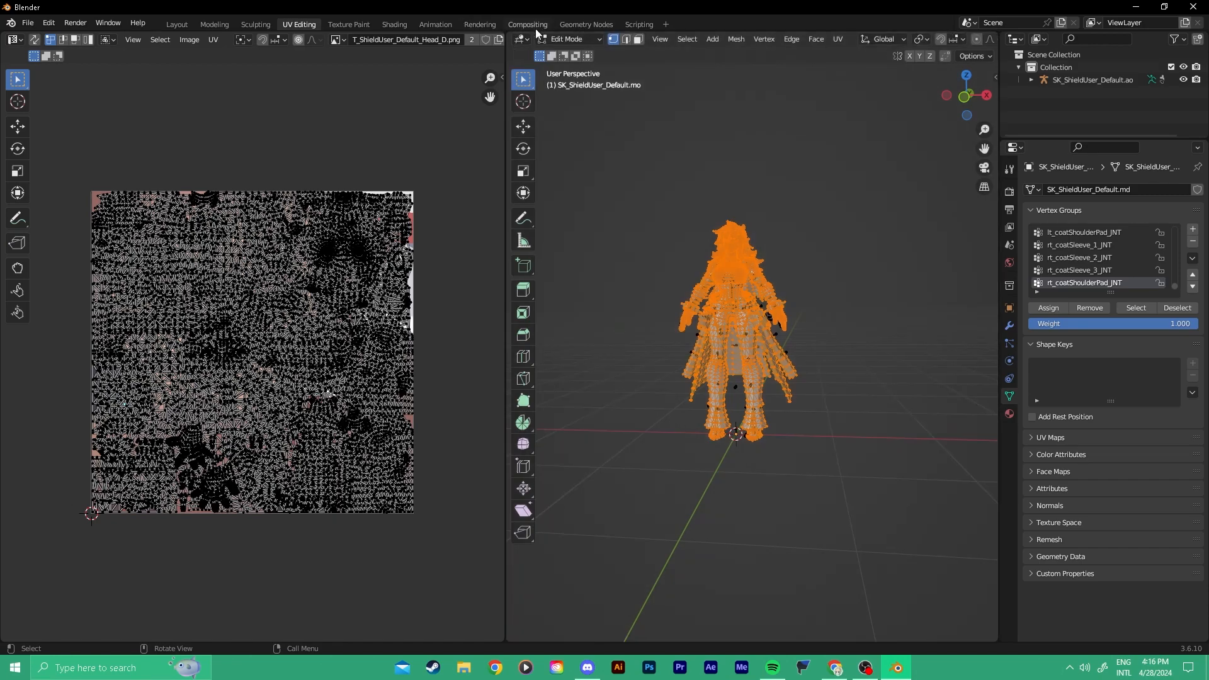
Deselect all of the character's mesh geometry.
{"action": "scroll", "coordinate": [743, 271], "scroll_direction": "up", "scroll_amount": 9}
{"action": "left_click", "coordinate": [766, 311]}
{"action": "scroll", "coordinate": [765, 315], "scroll_direction": "down", "scroll_amount": 5}
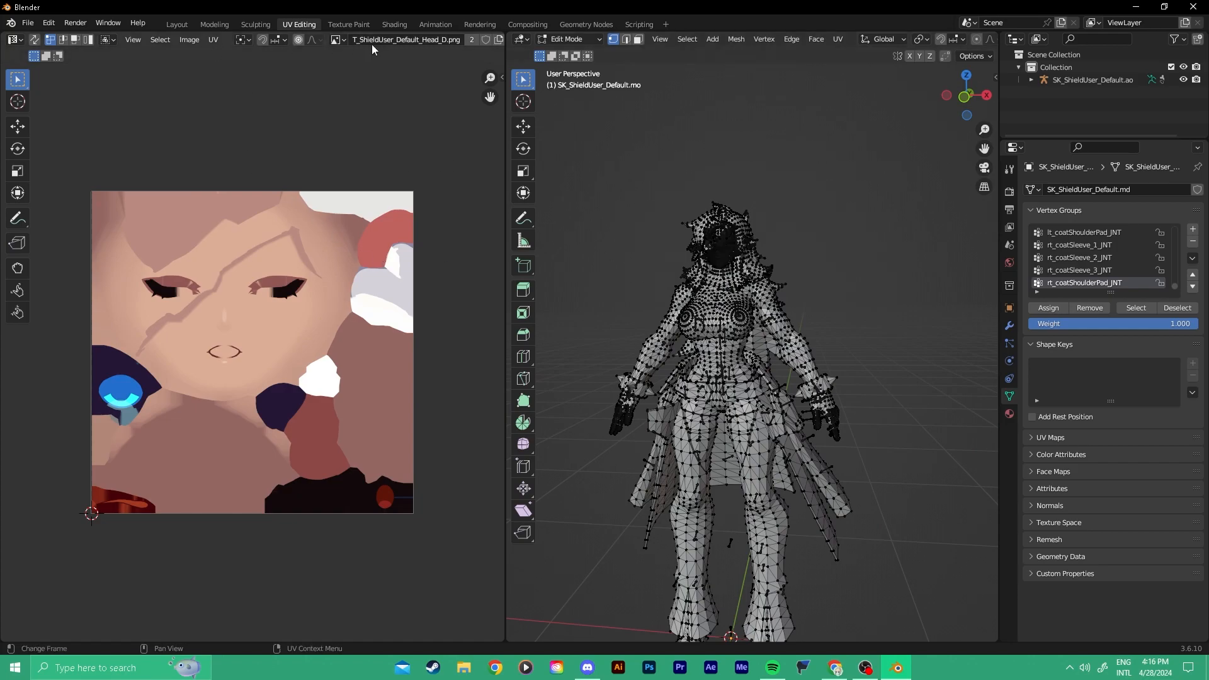
Display T_ShieldUser_Default_Hair_D.png and T_ShieldUser_Default_Coat_D.png one after the other in the UV editor.
{"action": "scroll", "coordinate": [366, 39], "scroll_direction": "down", "scroll_amount": 4}
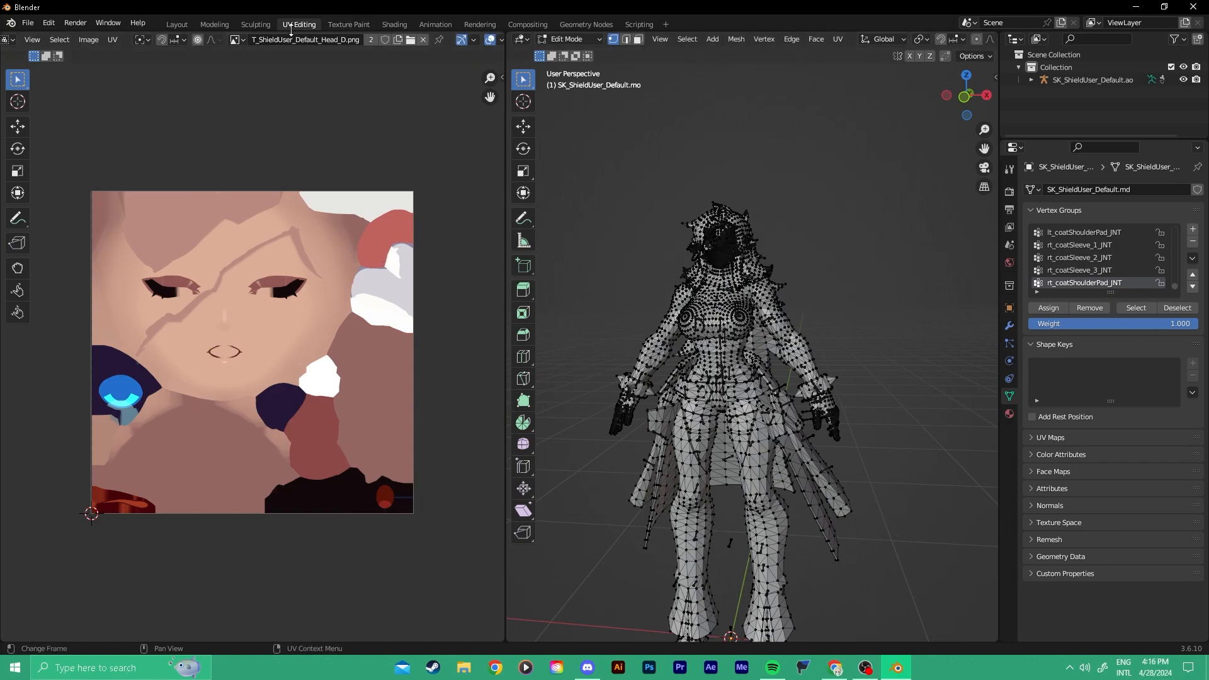
{"action": "left_click", "coordinate": [236, 43]}
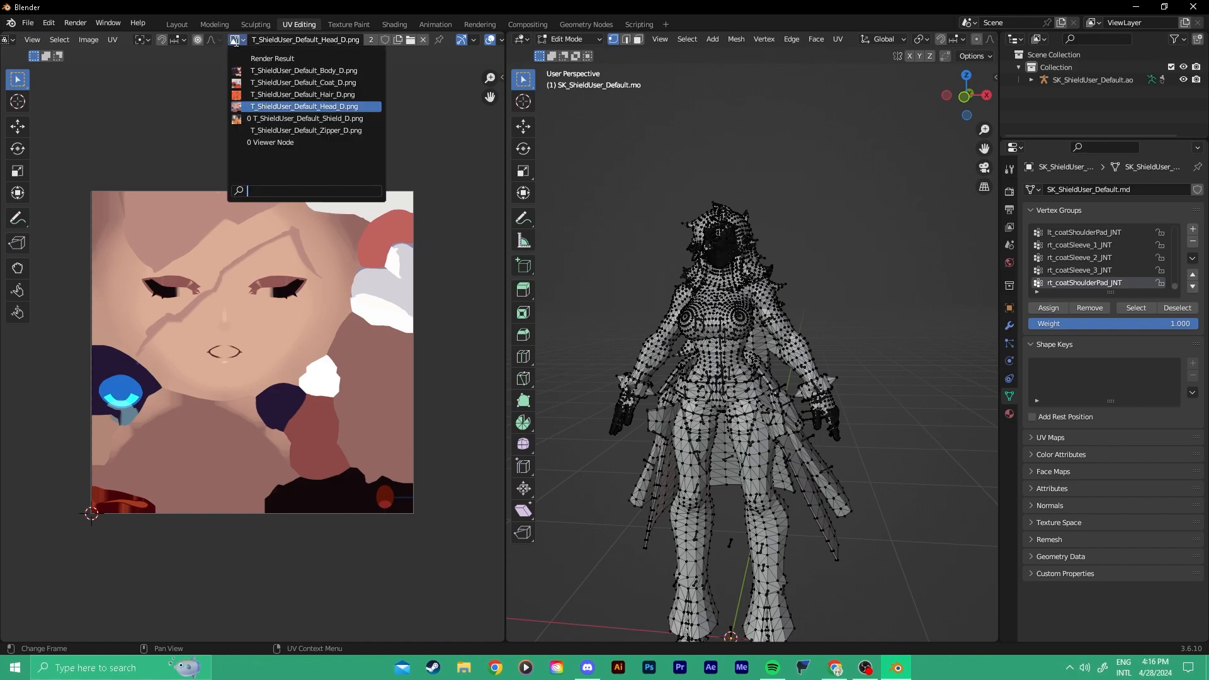
{"action": "left_click", "coordinate": [247, 96]}
{"action": "scroll", "coordinate": [248, 96], "scroll_direction": "down", "scroll_amount": 6}
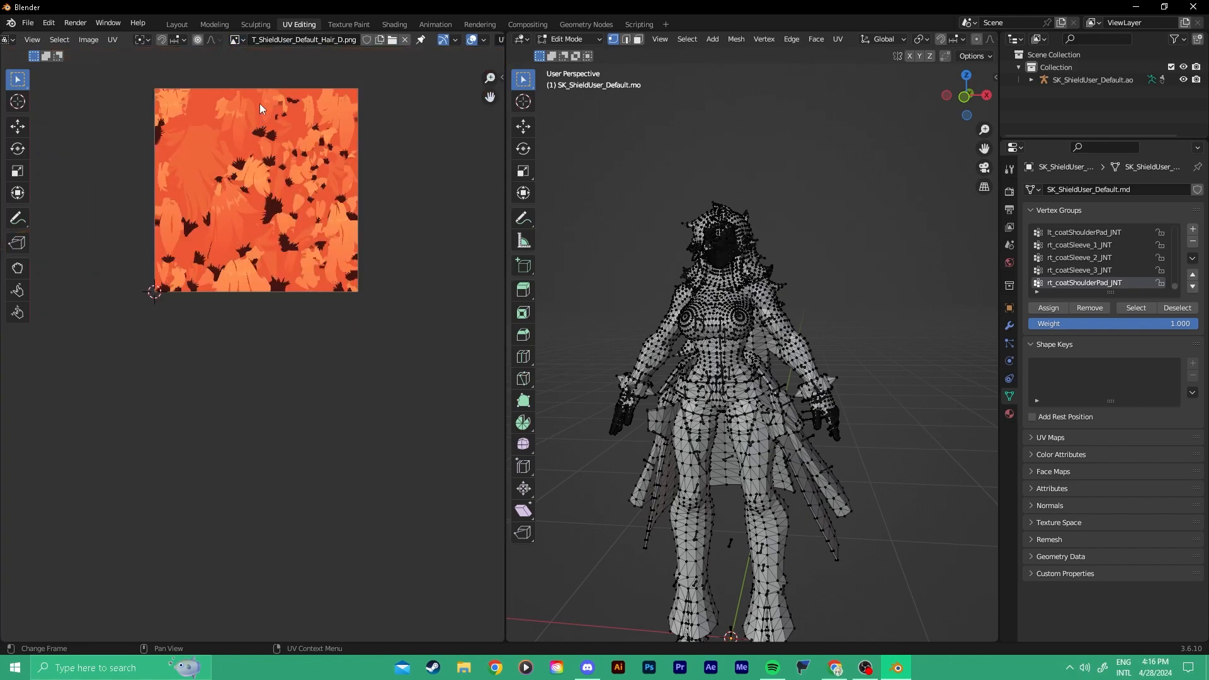
{"action": "scroll", "coordinate": [259, 103], "scroll_direction": "up", "scroll_amount": 2}
{"action": "left_click", "coordinate": [238, 39]}
{"action": "left_click", "coordinate": [261, 78]}
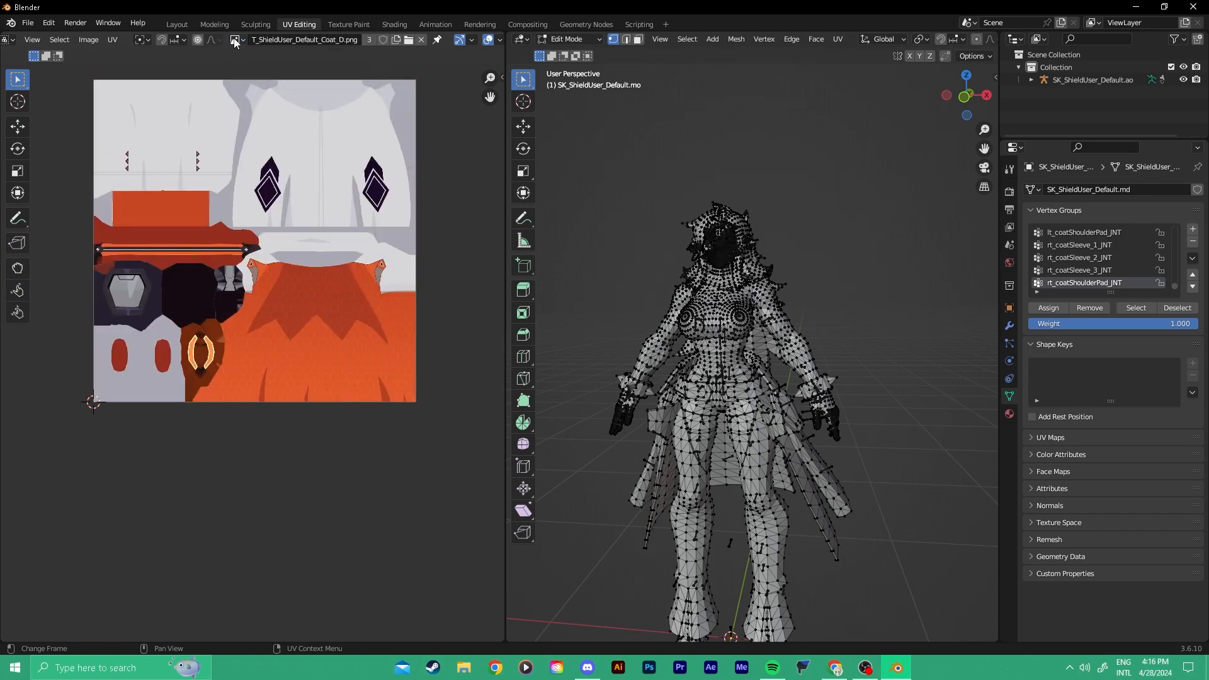
Display T_ShieldUser_Default_Body_D.png in the UV editor, filling most of the image area.
{"action": "left_click", "coordinate": [234, 41]}
{"action": "left_click", "coordinate": [252, 67]}
{"action": "scroll", "coordinate": [271, 115], "scroll_direction": "down", "scroll_amount": 3}
{"action": "middle_click_drag", "start_coordinate": [271, 115], "coordinate": [257, 225]}
{"action": "scroll", "coordinate": [251, 220], "scroll_direction": "up", "scroll_amount": 4}
{"action": "scroll", "coordinate": [251, 221], "scroll_direction": "down", "scroll_amount": 1}
{"action": "scroll", "coordinate": [817, 298], "scroll_direction": "up", "scroll_amount": 2}
Set the 3D viewport's shading to Material Preview and hide its overlays.
{"action": "key", "text": "z"}
{"action": "left_click", "coordinate": [847, 223]}
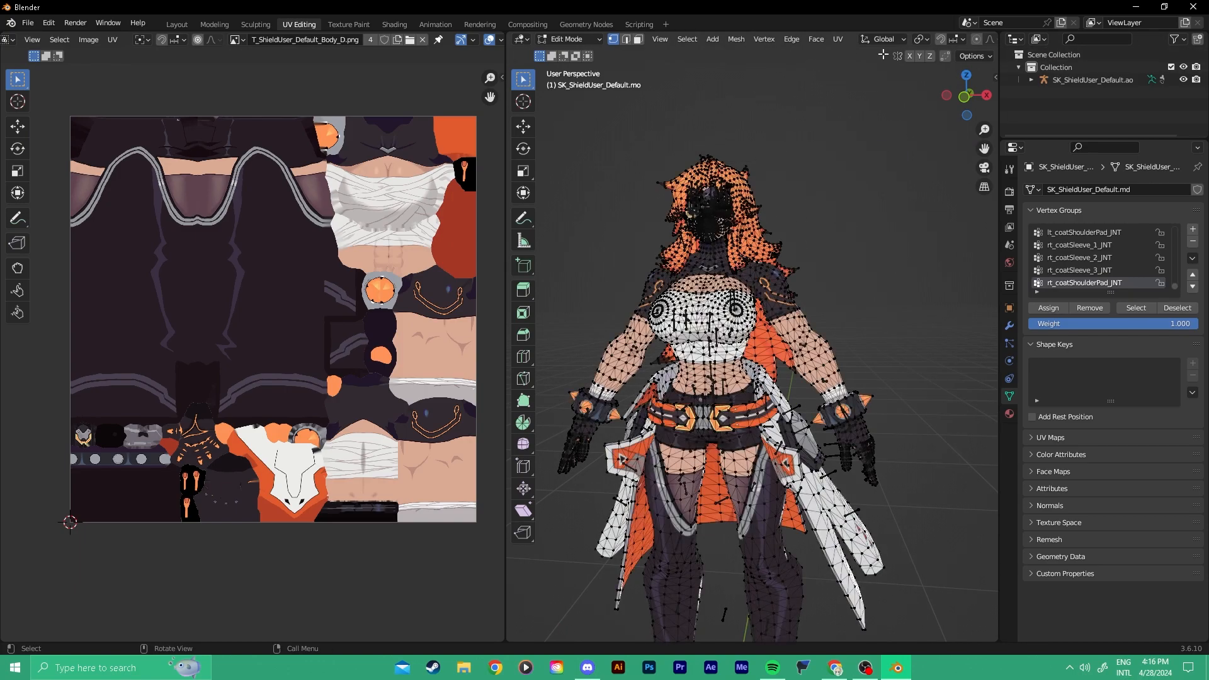
{"action": "scroll", "coordinate": [765, 36], "scroll_direction": "down", "scroll_amount": 5}
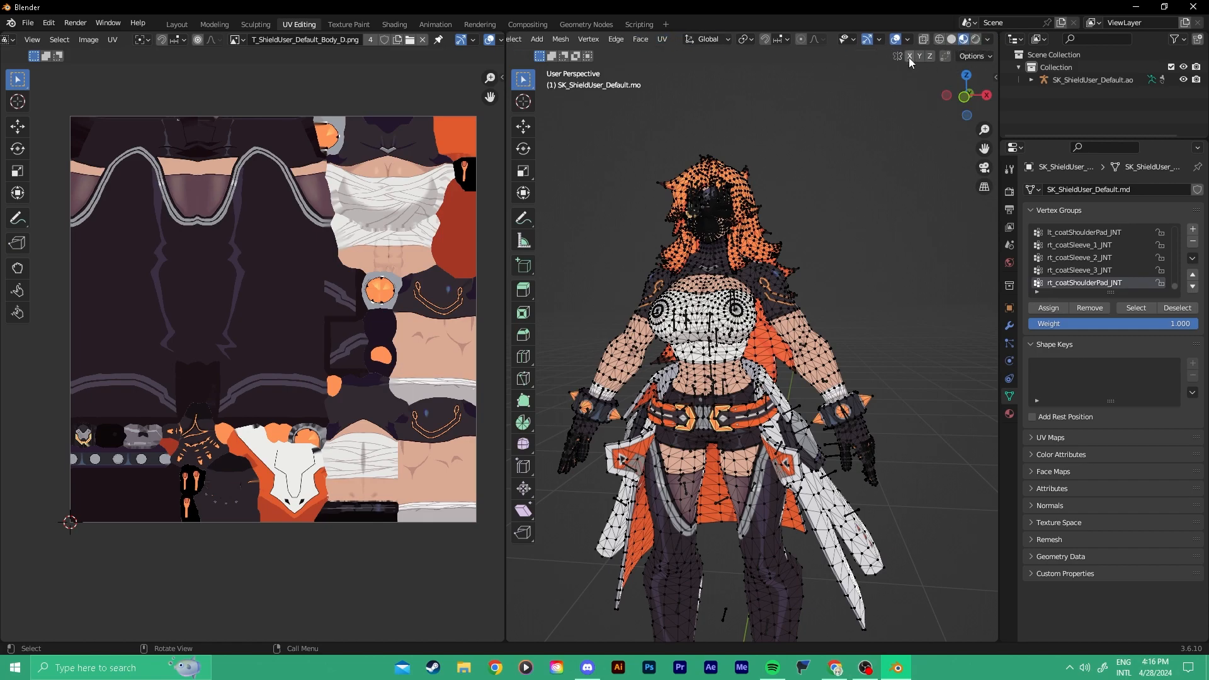
{"action": "key", "text": "shift+alt+z"}
{"action": "key", "text": "shift+alt+z"}
{"action": "key", "text": "shift+alt+z"}
{"action": "key", "text": "shift+alt+z"}
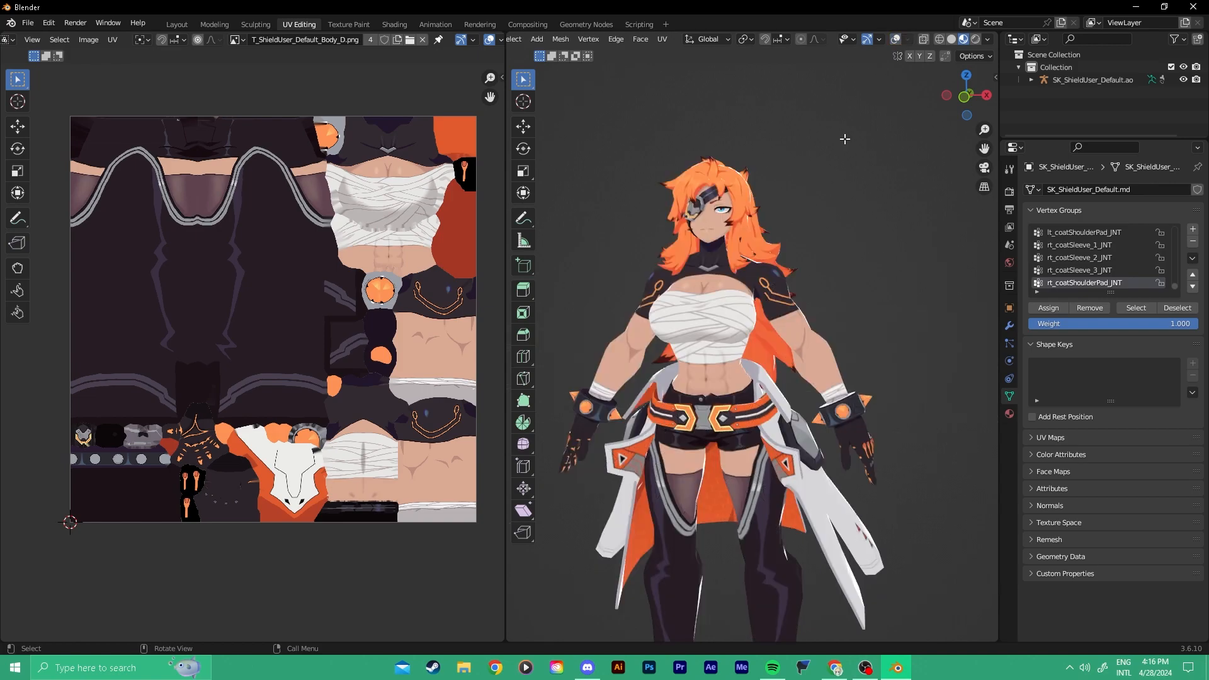
Switch the viewport overlays off and on repeatedly to compare the character with and without them, leaving them shown.
{"action": "key", "text": "shift+alt+z"}
{"action": "key", "text": "shift+alt+z"}
{"action": "key", "text": "shift+alt+z"}
{"action": "left_click", "coordinate": [896, 40]}
{"action": "left_click", "coordinate": [896, 40]}
{"action": "left_click", "coordinate": [896, 40]}
{"action": "left_click", "coordinate": [896, 40]}
{"action": "left_click", "coordinate": [896, 39]}
{"action": "left_click", "coordinate": [908, 39]}
{"action": "left_click", "coordinate": [909, 39]}
{"action": "left_click", "coordinate": [899, 39]}
{"action": "left_click", "coordinate": [900, 39]}
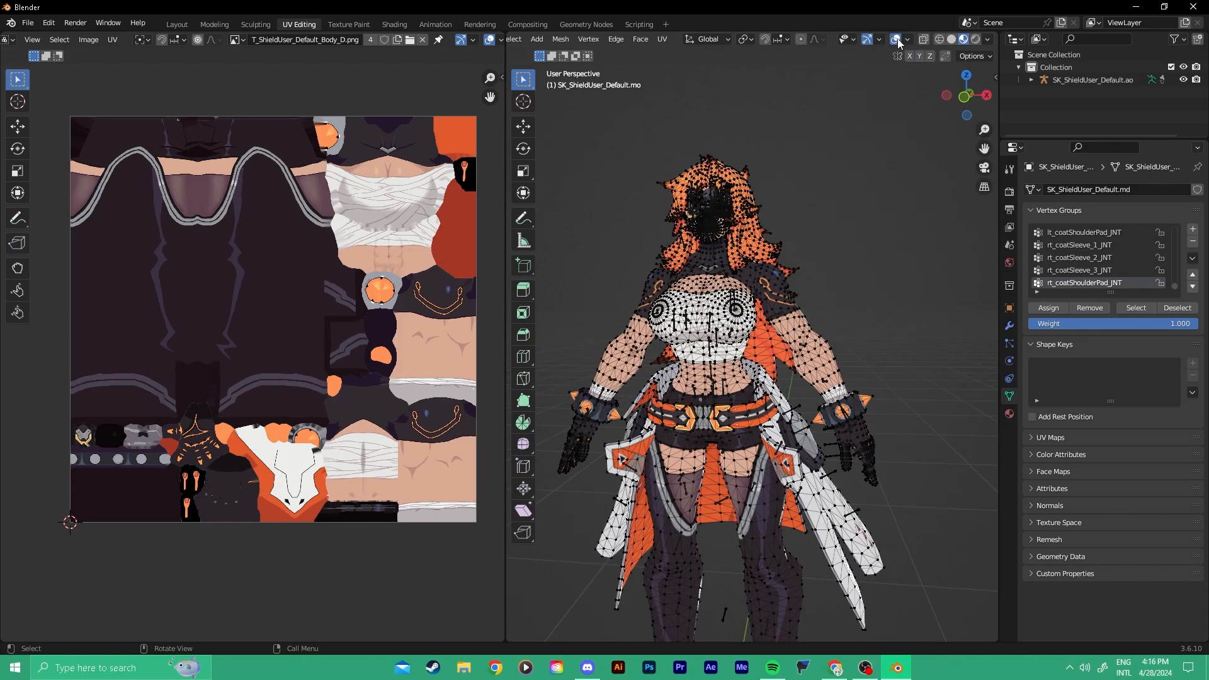
Look up the shortcut options of the Show Overlays setting and hide the viewport overlays.
{"action": "right_click", "coordinate": [896, 40]}
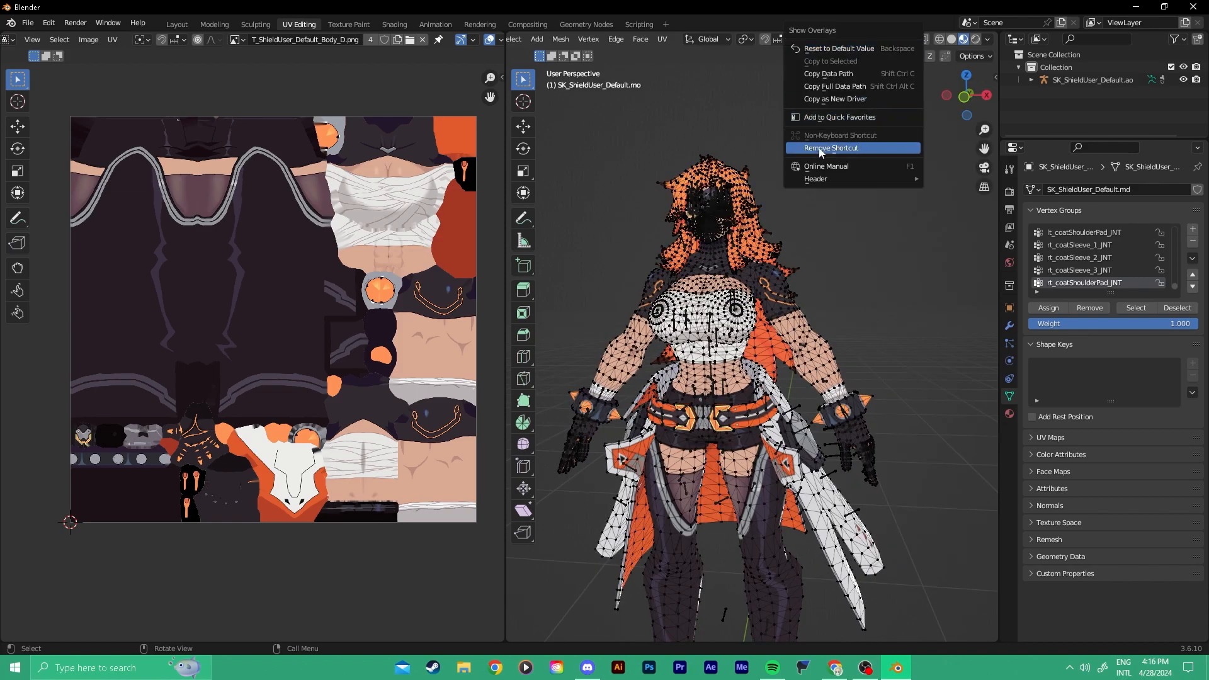
{"action": "key", "text": "Escape"}
{"action": "key", "text": "shift+alt+z"}
{"action": "key", "text": "shift+alt+z"}
{"action": "key", "text": "shift+alt+z"}
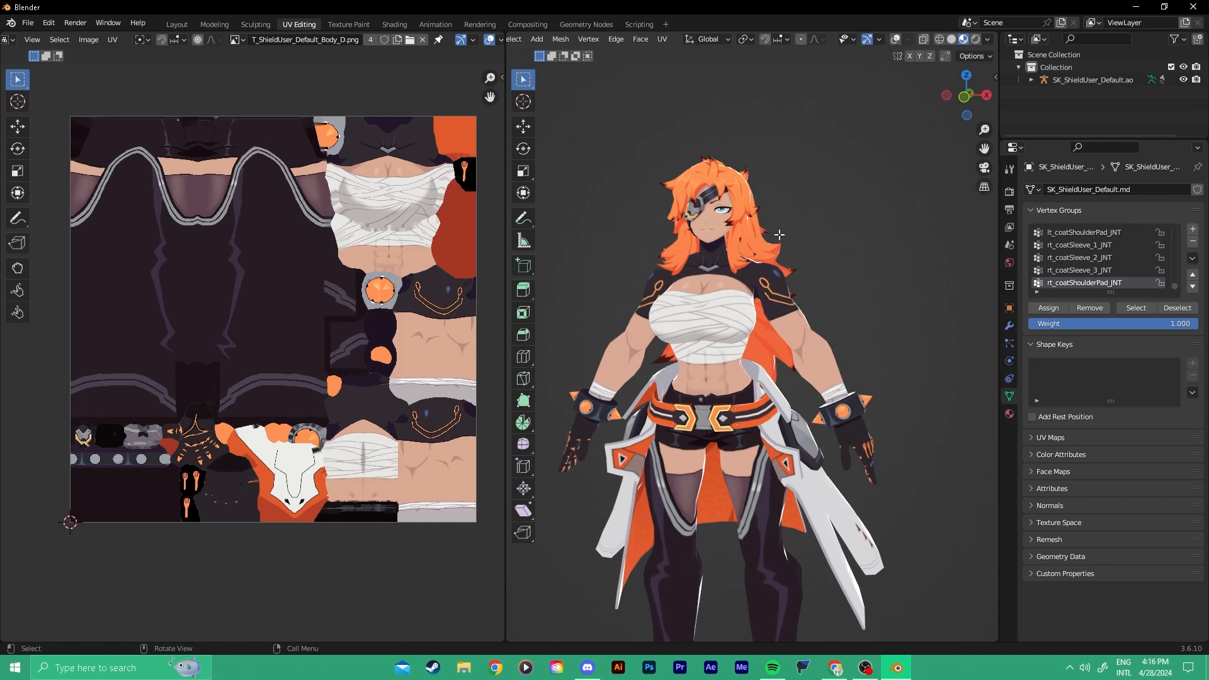
Inspect the textured character from several sides and distances, with and without the viewport overlays.
{"action": "middle_click_drag", "start_coordinate": [749, 353], "coordinate": [844, 375]}
{"action": "key", "text": "shift+alt+z"}
{"action": "key", "text": "shift+alt+z"}
{"action": "key", "text": "shift+alt+z"}
{"action": "middle_click_drag", "start_coordinate": [759, 360], "coordinate": [683, 349]}
{"action": "key", "text": "shift+alt+z"}
{"action": "middle_click_drag", "start_coordinate": [724, 283], "coordinate": [794, 276]}
{"action": "scroll", "coordinate": [723, 164], "scroll_direction": "up", "scroll_amount": 6}
{"action": "middle_click_drag", "start_coordinate": [723, 164], "coordinate": [823, 290]}
{"action": "key", "text": "shift+alt+z"}
{"action": "scroll", "coordinate": [632, 169], "scroll_direction": "down", "scroll_amount": 5}
{"action": "key", "text": "shift+alt+z"}
{"action": "key", "text": "shift+alt+z"}
{"action": "key", "text": "shift+alt+z"}
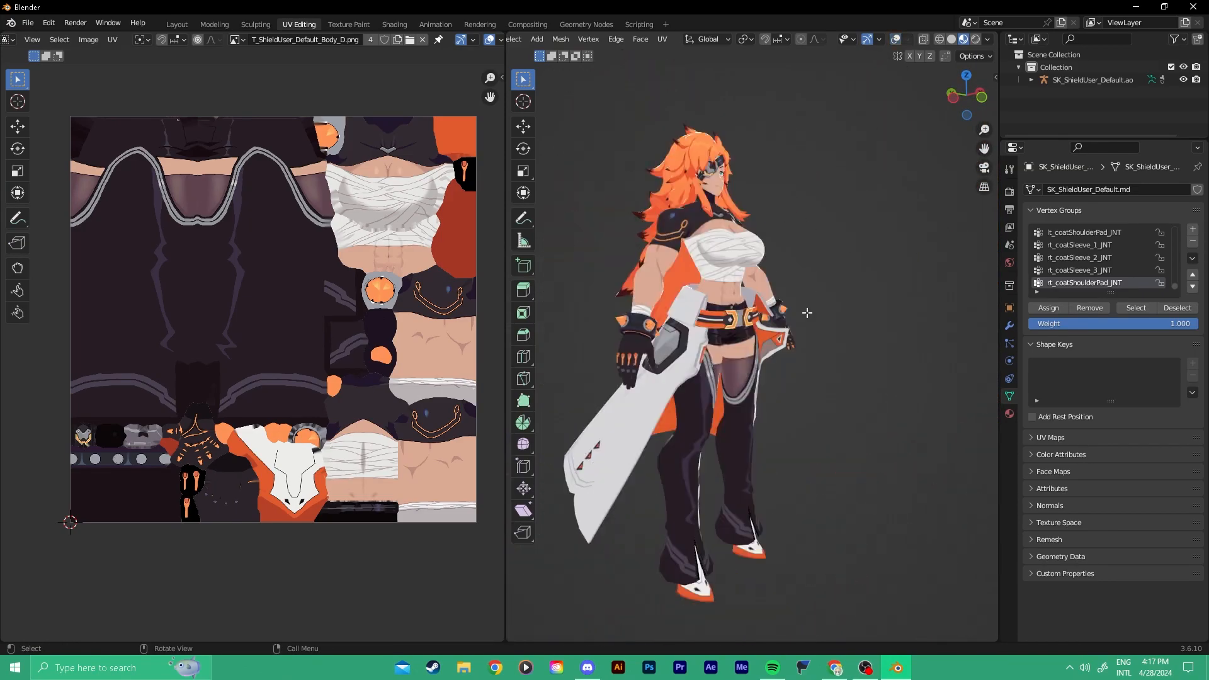
{"action": "middle_click_drag", "start_coordinate": [813, 497], "coordinate": [741, 362]}
{"action": "scroll", "coordinate": [734, 397], "scroll_direction": "up", "scroll_amount": 3}
{"action": "scroll", "coordinate": [761, 414], "scroll_direction": "down", "scroll_amount": 2}
Show the viewport overlays again and make MI_Shieldz_Default_Head_Details the active slot in the mesh's material list.
{"action": "key", "text": "shift+alt+z"}
{"action": "scroll", "coordinate": [780, 400], "scroll_direction": "up", "scroll_amount": 4}
{"action": "scroll", "coordinate": [779, 400], "scroll_direction": "down", "scroll_amount": 6}
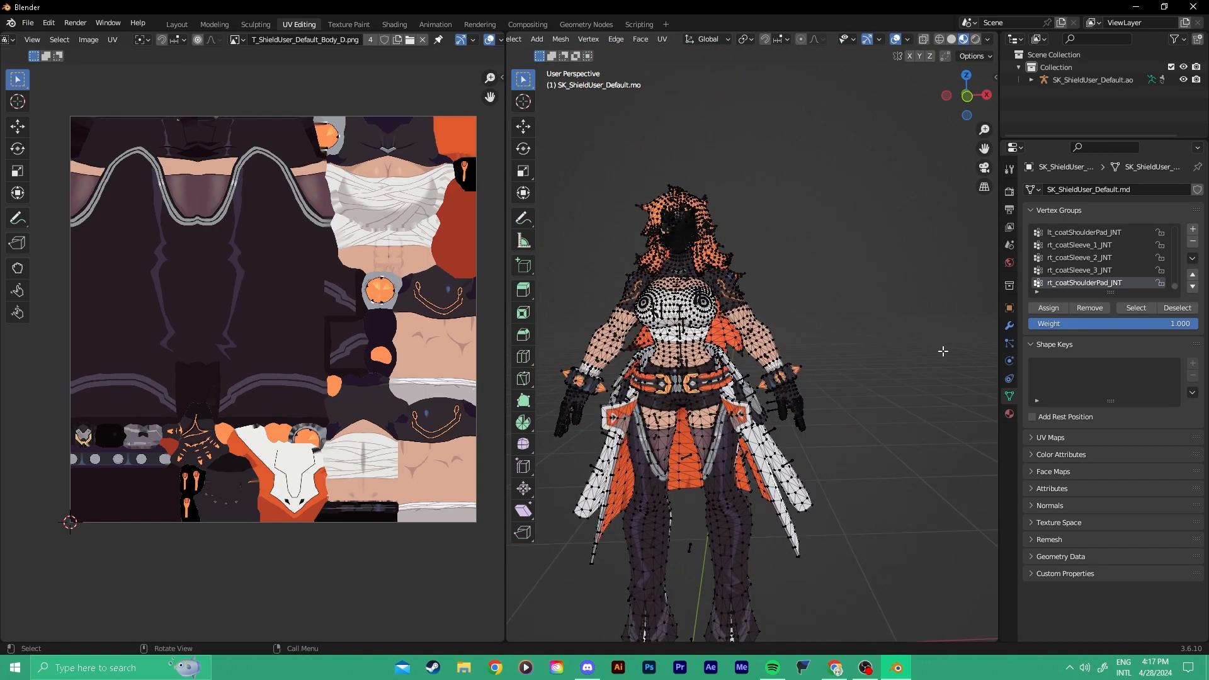
{"action": "left_click", "coordinate": [1009, 413]}
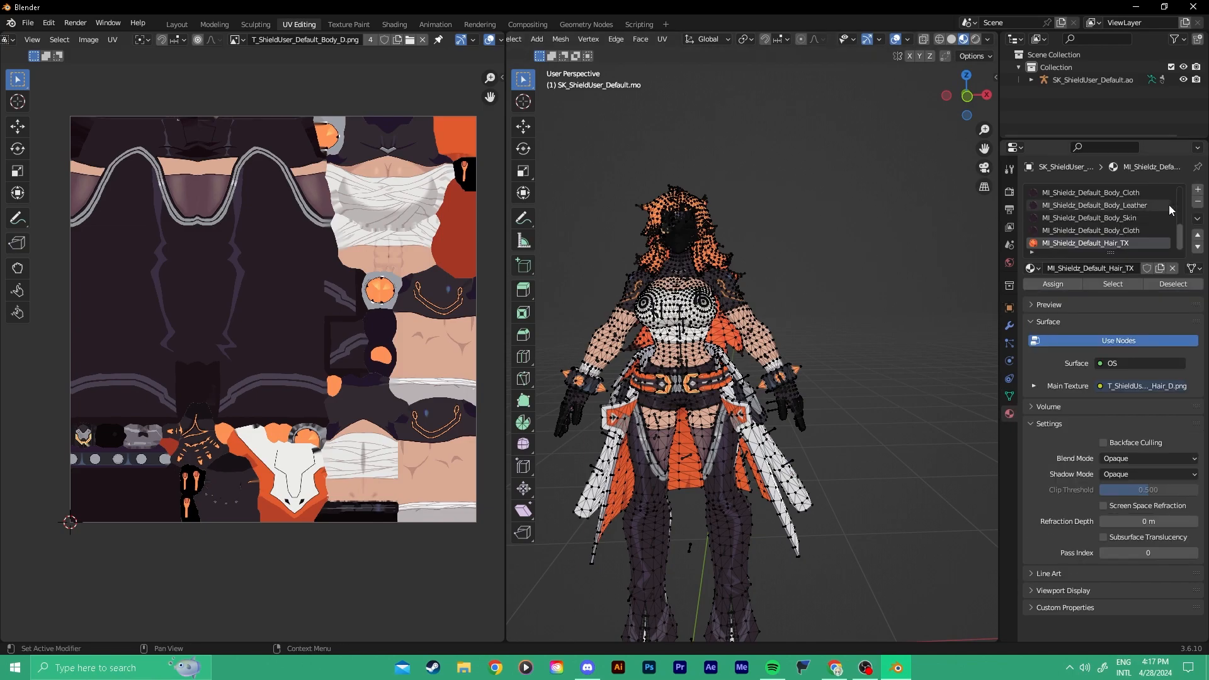
{"action": "scroll", "coordinate": [1127, 208], "scroll_direction": "up", "scroll_amount": 5}
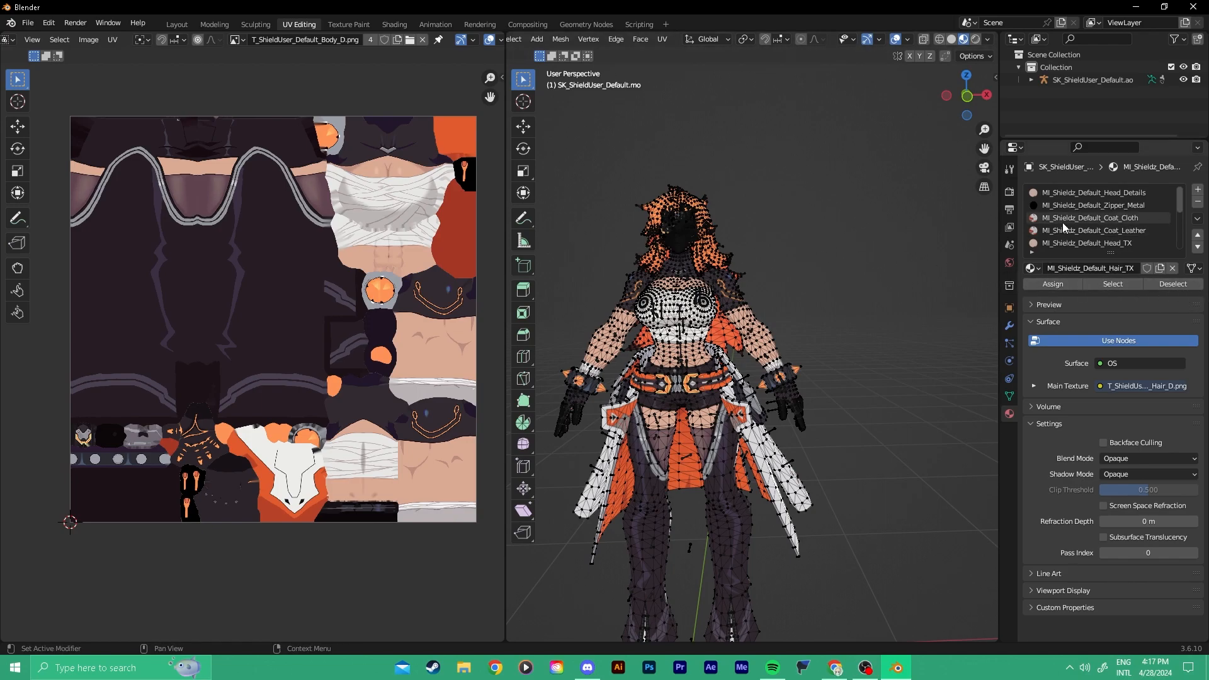
{"action": "left_click", "coordinate": [1075, 193]}
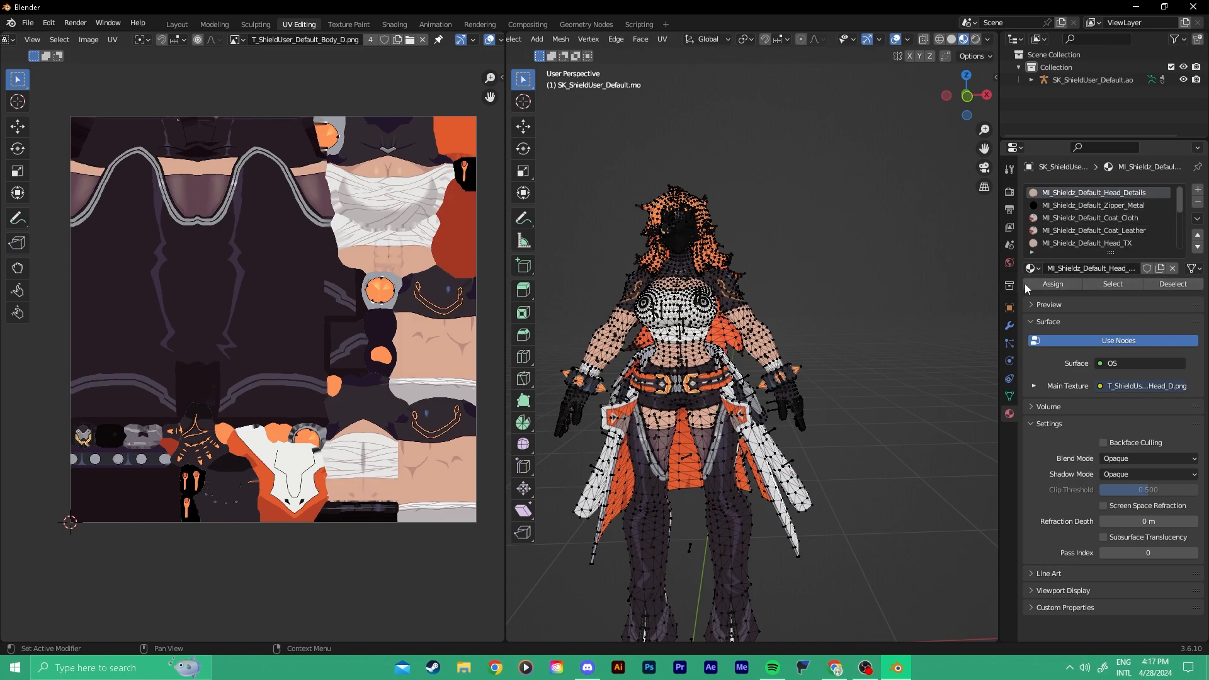
Box-select a small patch of vertices on the character's upper chest.
{"action": "scroll", "coordinate": [641, 280], "scroll_direction": "up", "scroll_amount": 4}
{"action": "key", "text": "b"}
{"action": "left_click_drag", "start_coordinate": [841, 317], "coordinate": [845, 318]}
{"action": "middle_click_drag", "start_coordinate": [847, 319], "coordinate": [750, 315], "text": "shift"}
{"action": "scroll", "coordinate": [1136, 229], "scroll_direction": "down", "scroll_amount": 4}
Add the faces assigned to MI_Shieldz_Default_Body_Metal to the selection and examine them on the model and body texture.
{"action": "left_click", "coordinate": [1114, 221]}
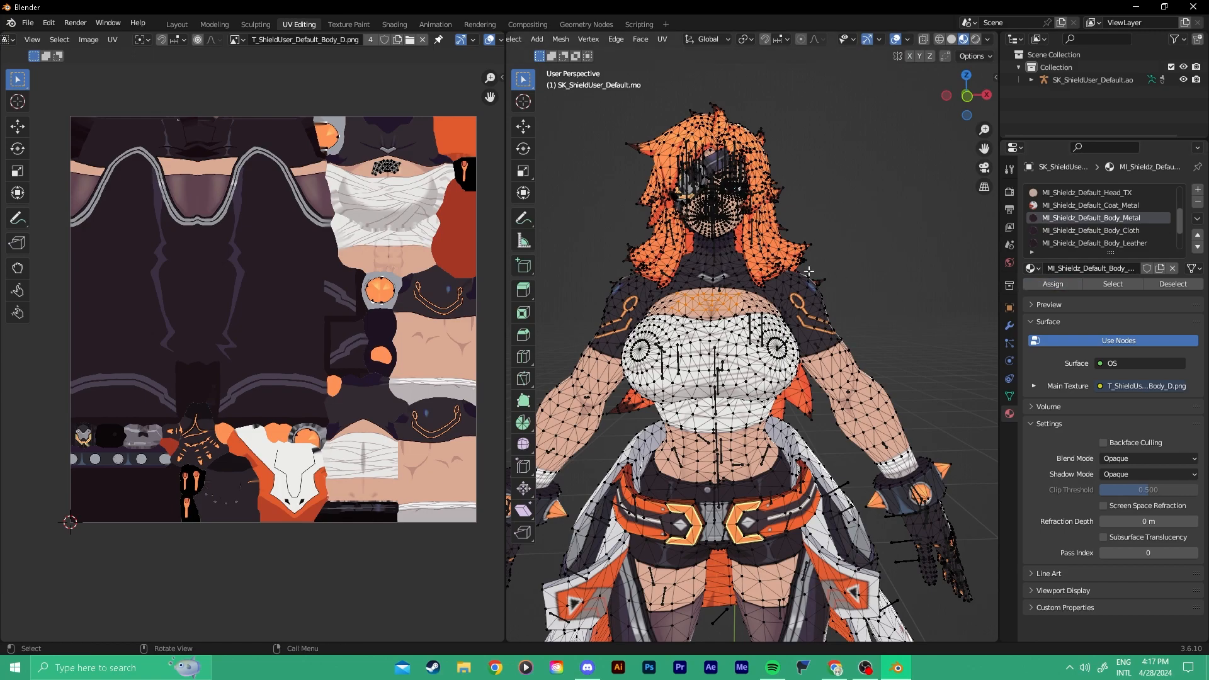
{"action": "left_click", "coordinate": [1120, 283]}
{"action": "scroll", "coordinate": [756, 284], "scroll_direction": "up", "scroll_amount": 4}
{"action": "middle_click_drag", "start_coordinate": [702, 289], "coordinate": [655, 294]}
{"action": "scroll", "coordinate": [655, 294], "scroll_direction": "down", "scroll_amount": 6}
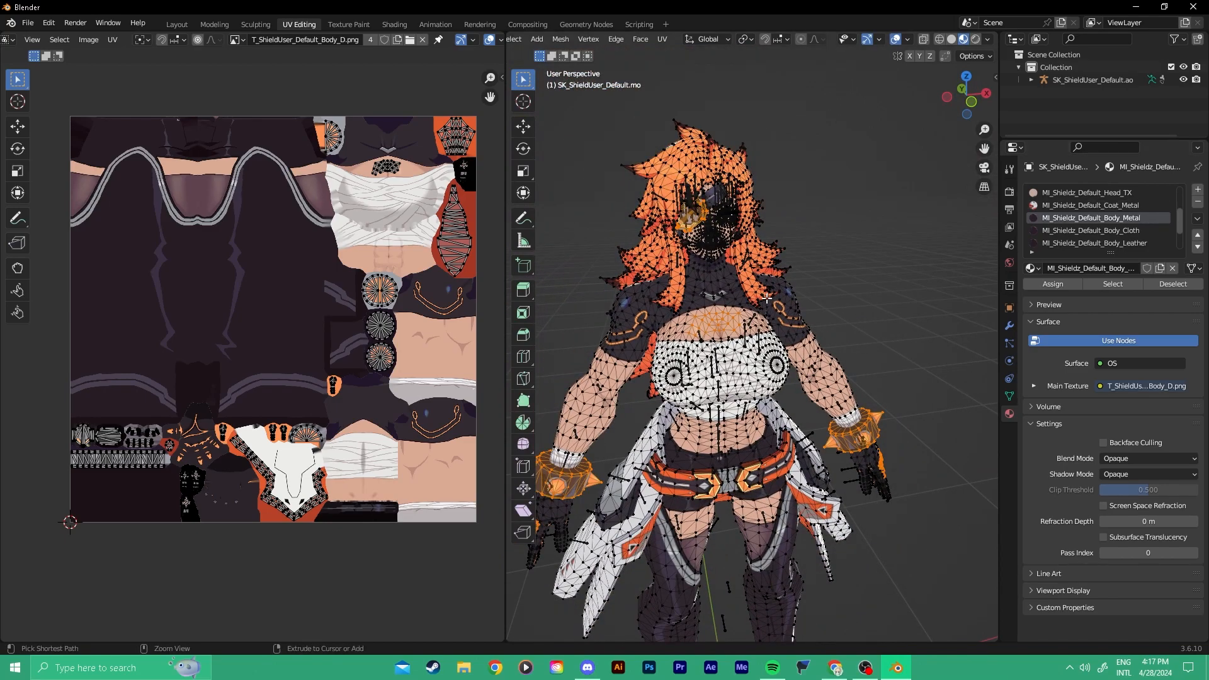
{"action": "scroll", "coordinate": [768, 302], "scroll_direction": "up", "scroll_amount": 4}
{"action": "scroll", "coordinate": [772, 353], "scroll_direction": "down", "scroll_amount": 1}
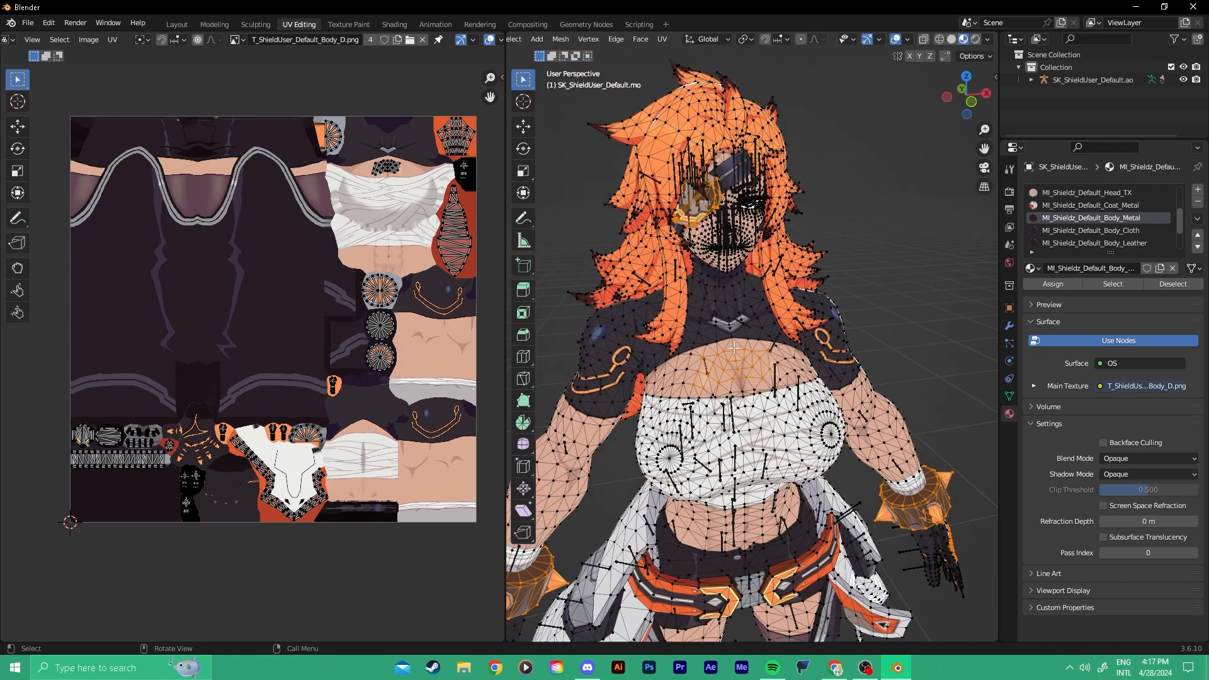
Undo the last two selections on the character mesh.
{"action": "key", "text": "ctrl+z"}
{"action": "key", "text": "ctrl+z"}
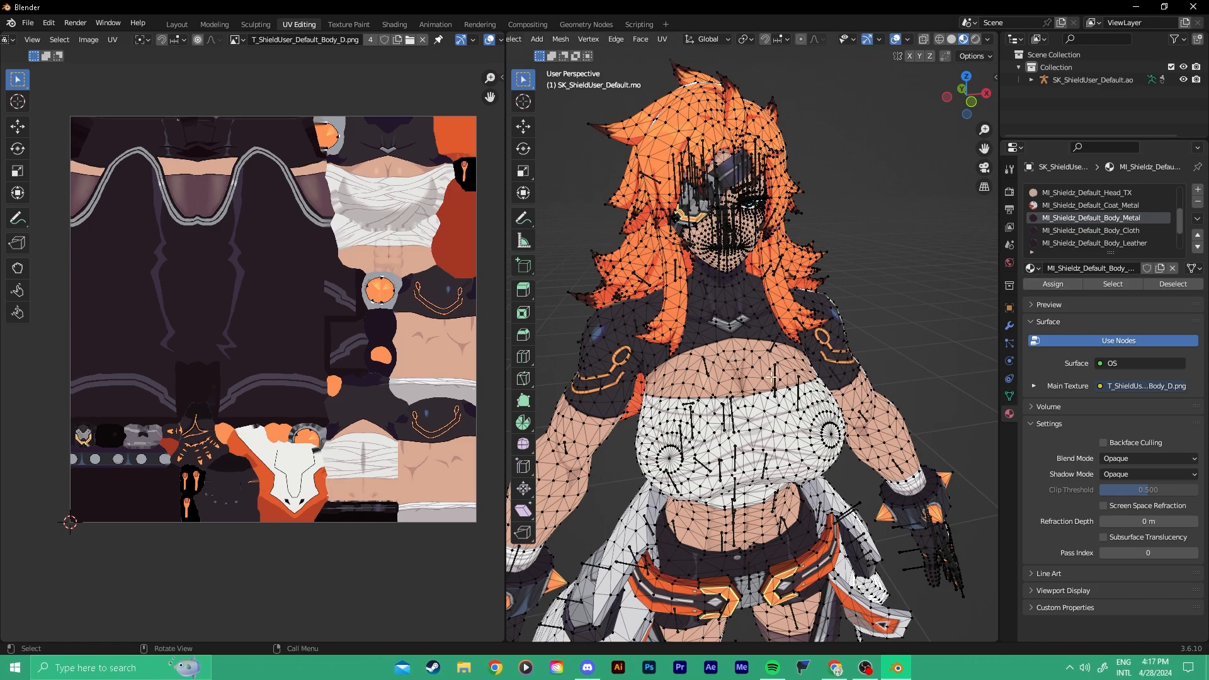
{"action": "middle_click_drag", "start_coordinate": [668, 353], "coordinate": [685, 354]}
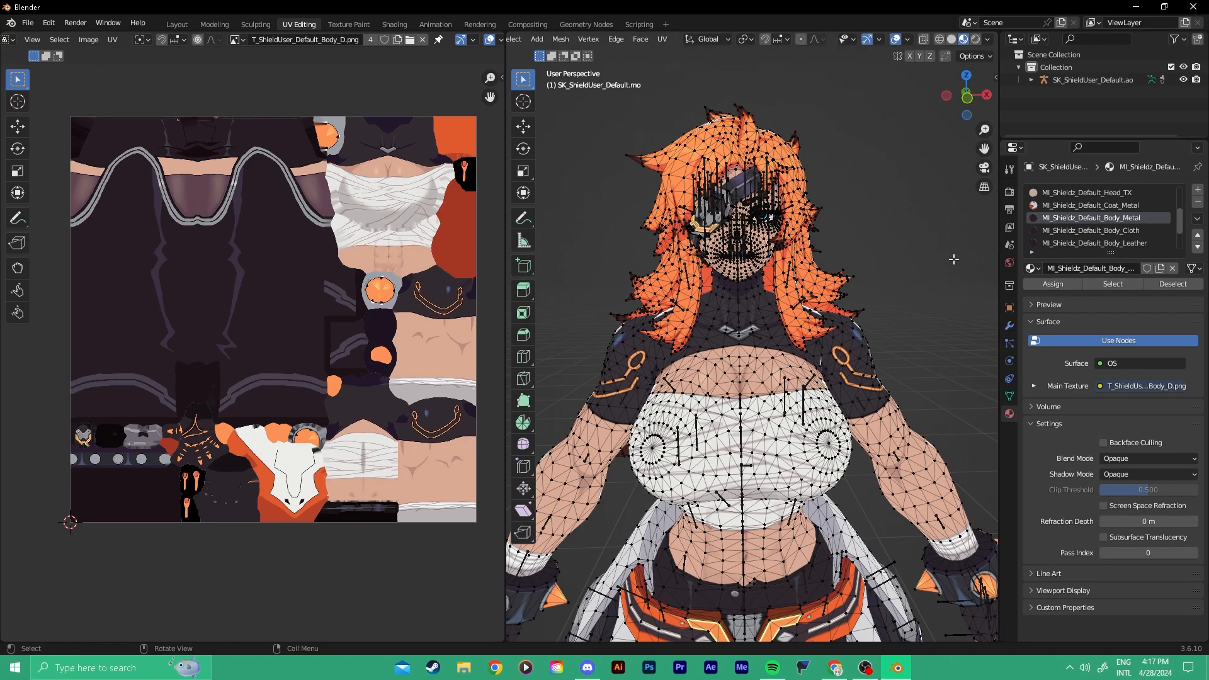
Make MI_Shieldz_Default_Head_Details the active material slot and display T_ShieldUser_Default_Head_D.png in the UV Editor.
{"action": "scroll", "coordinate": [1099, 206], "scroll_direction": "up", "scroll_amount": 4}
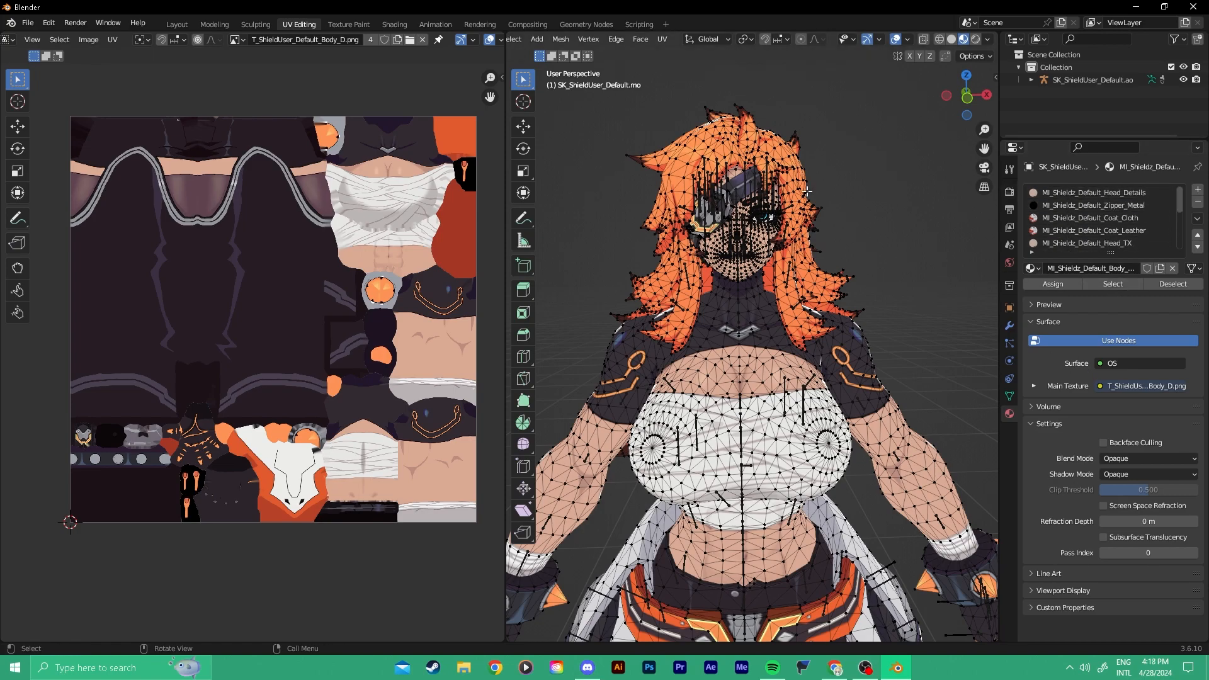
{"action": "scroll", "coordinate": [753, 183], "scroll_direction": "down", "scroll_amount": 3}
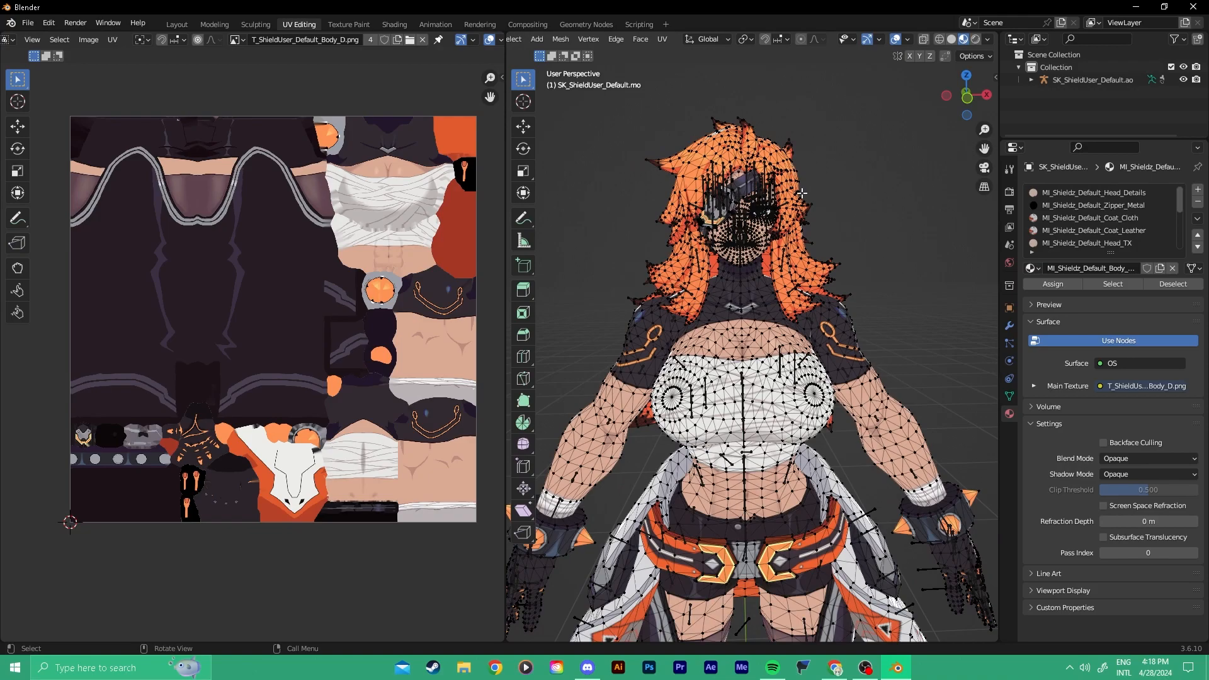
{"action": "middle_click_drag", "start_coordinate": [320, 195], "coordinate": [293, 227]}
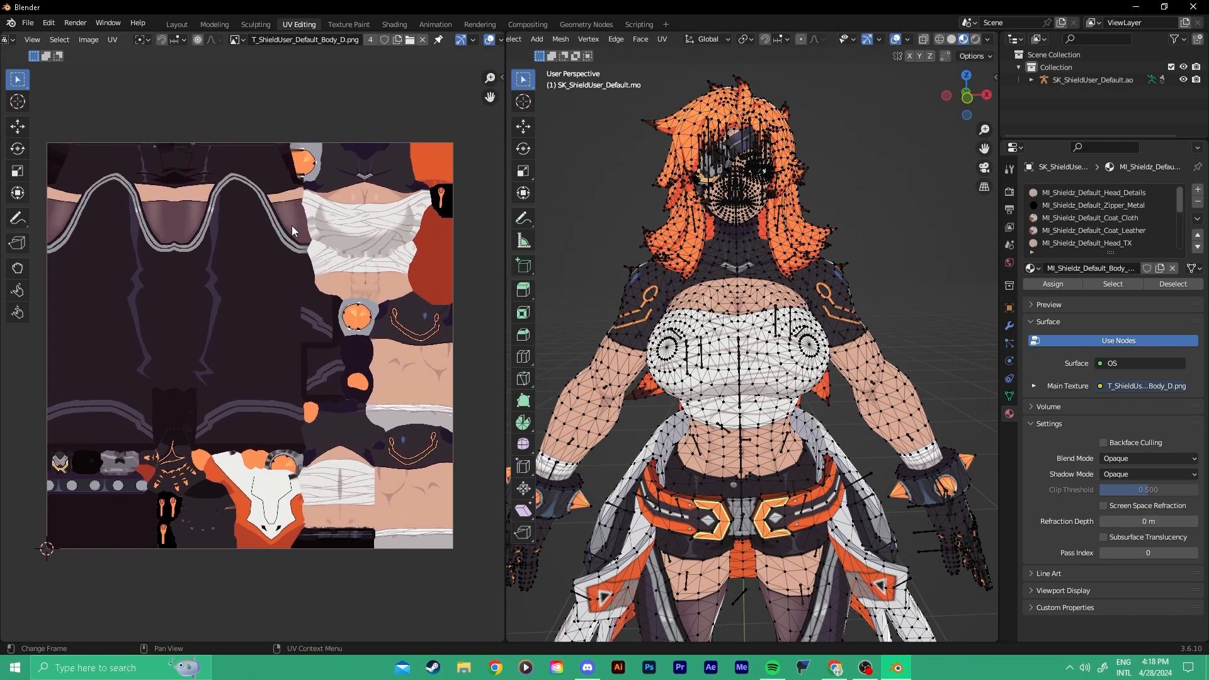
{"action": "left_click", "coordinate": [1112, 196]}
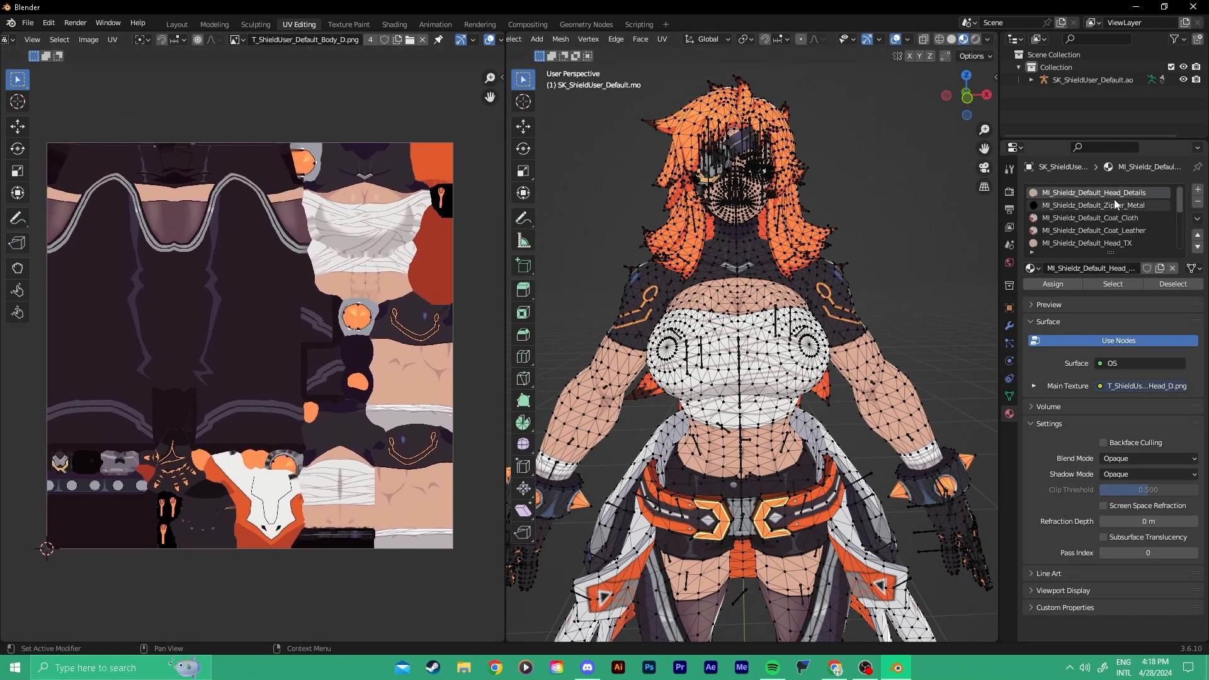
{"action": "left_click", "coordinate": [238, 39]}
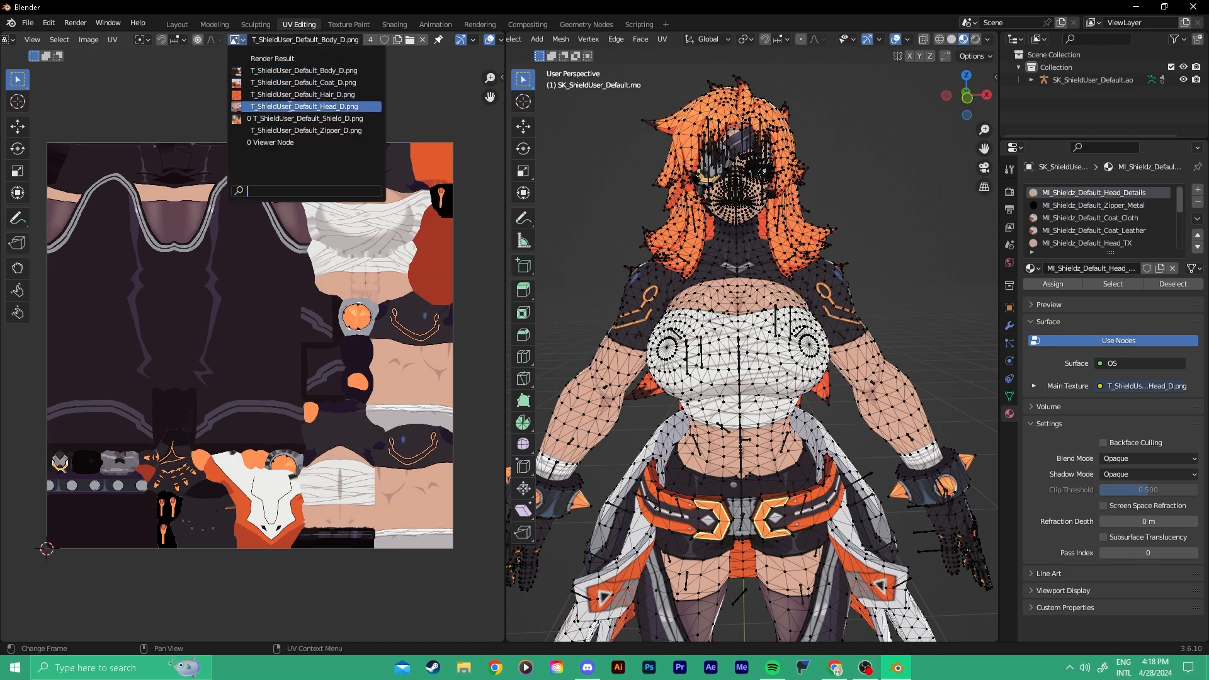
{"action": "left_click", "coordinate": [341, 107]}
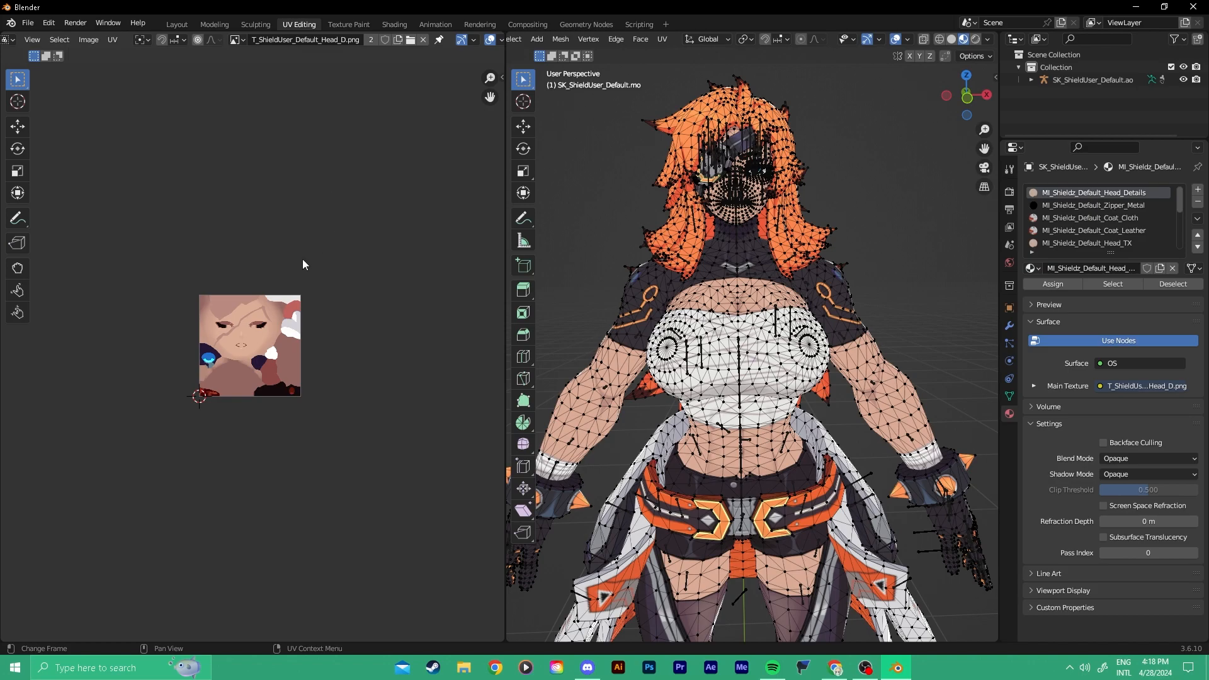
{"action": "scroll", "coordinate": [260, 315], "scroll_direction": "up", "scroll_amount": 6}
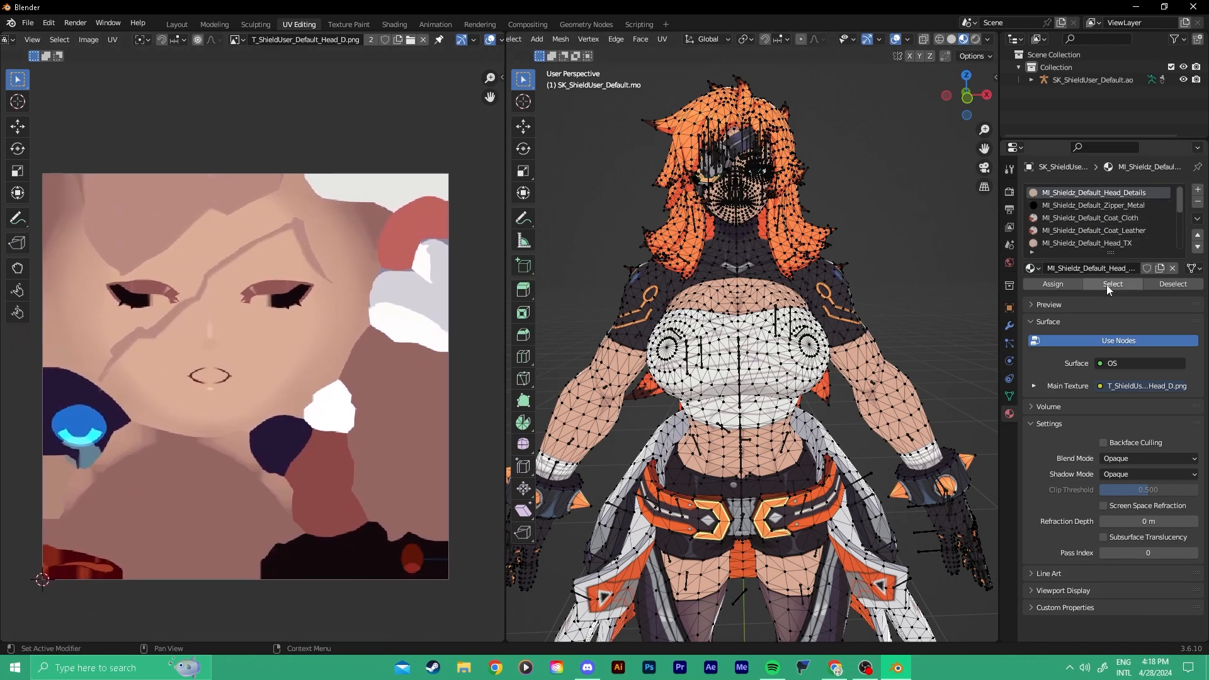
Select the faces assigned to the MI_Shieldz_Default_Head_Details material.
{"action": "scroll", "coordinate": [705, 163], "scroll_direction": "up", "scroll_amount": 4}
{"action": "scroll", "coordinate": [753, 167], "scroll_direction": "down", "scroll_amount": 3}
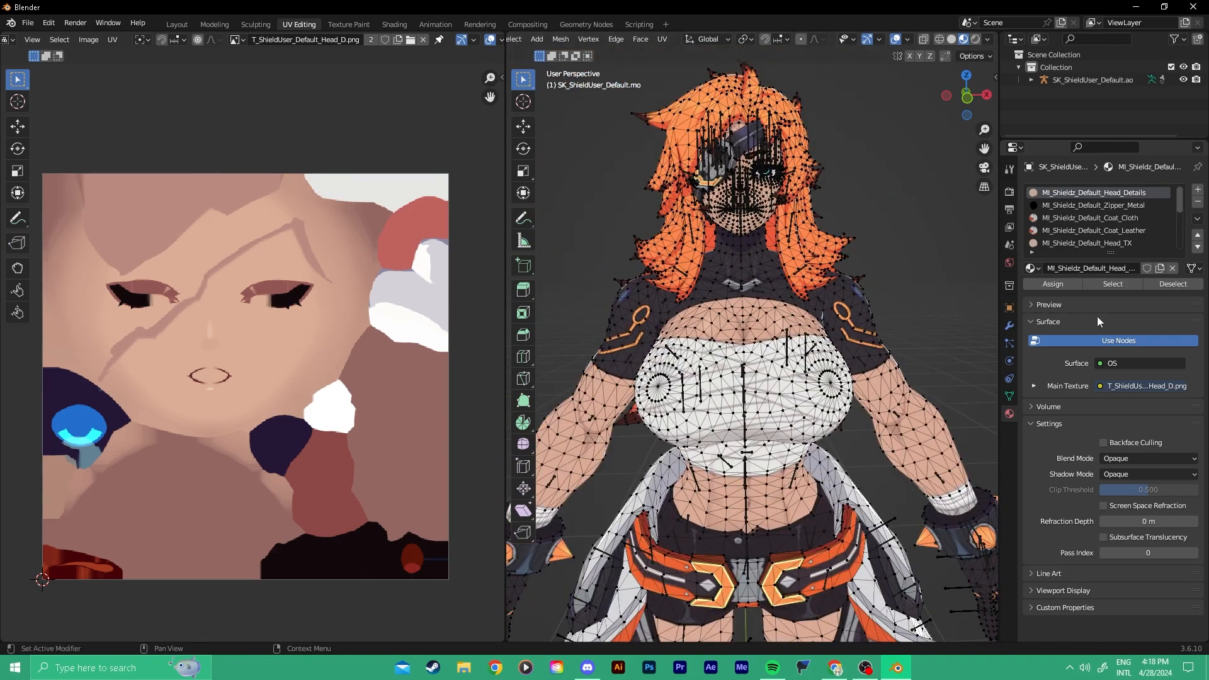
{"action": "left_click", "coordinate": [1118, 285]}
{"action": "scroll", "coordinate": [281, 368], "scroll_direction": "up", "scroll_amount": 4}
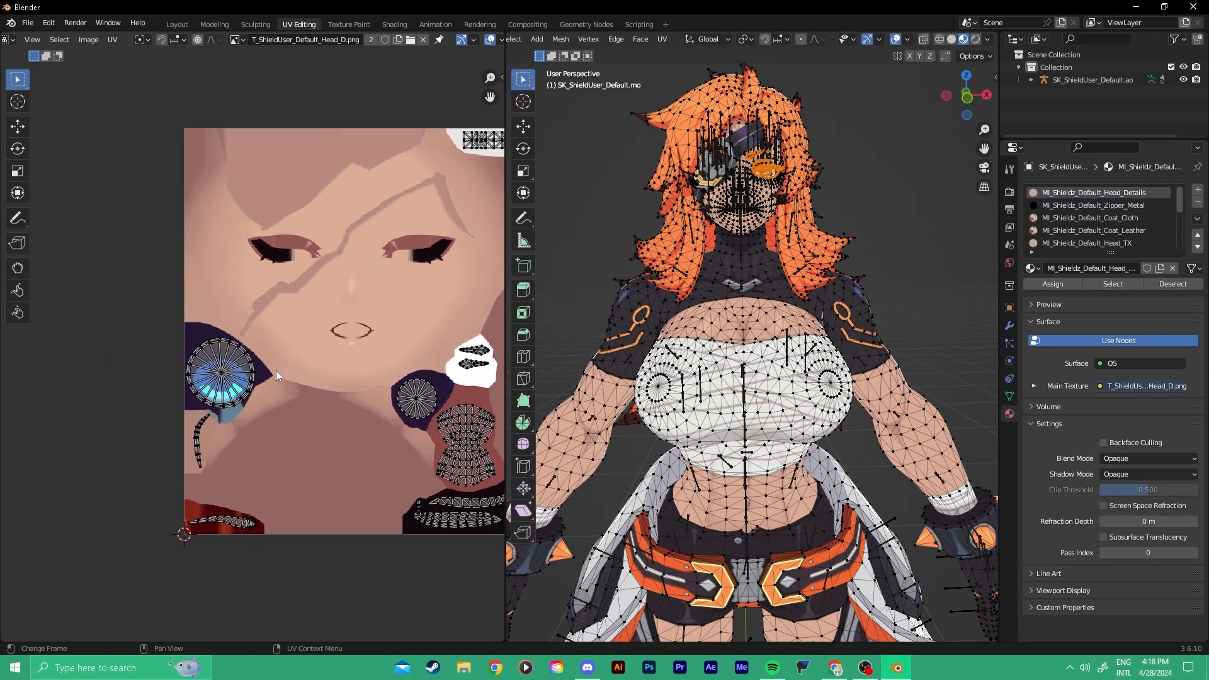
Compare the iris and pupil UV islands with the eye on the model, with and without viewport overlays.
{"action": "scroll", "coordinate": [949, 275], "scroll_direction": "up", "scroll_amount": 6}
{"action": "scroll", "coordinate": [949, 276], "scroll_direction": "up", "scroll_amount": 5}
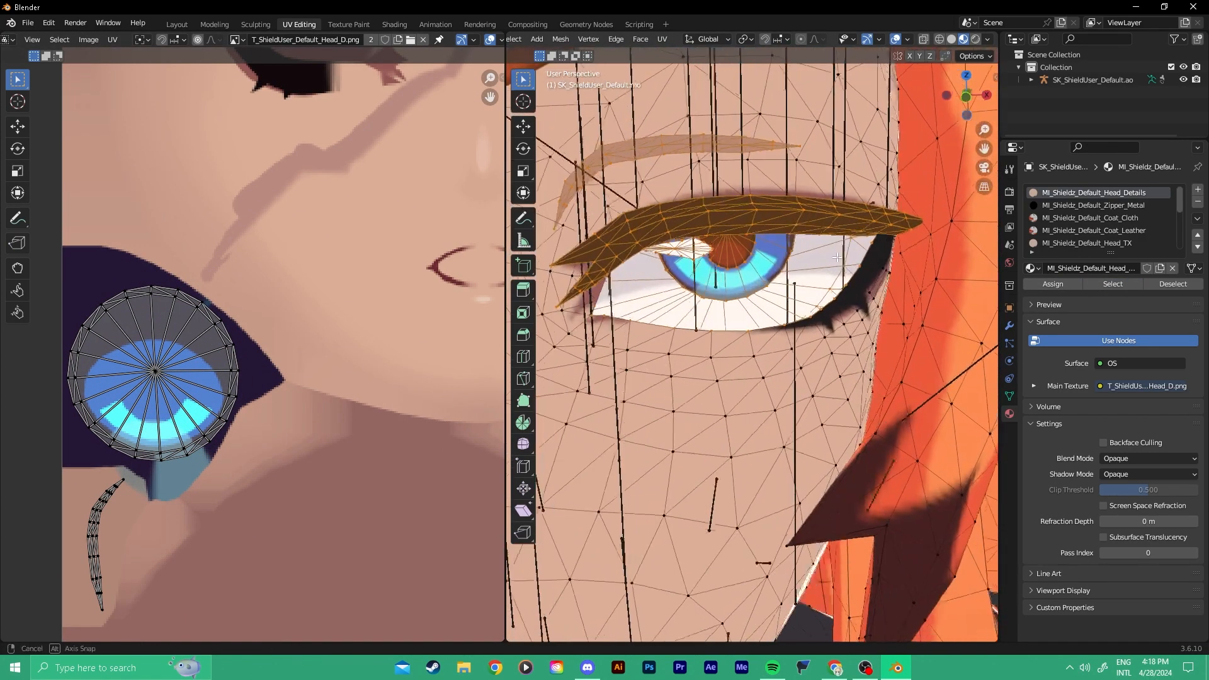
{"action": "scroll", "coordinate": [137, 412], "scroll_direction": "up", "scroll_amount": 4}
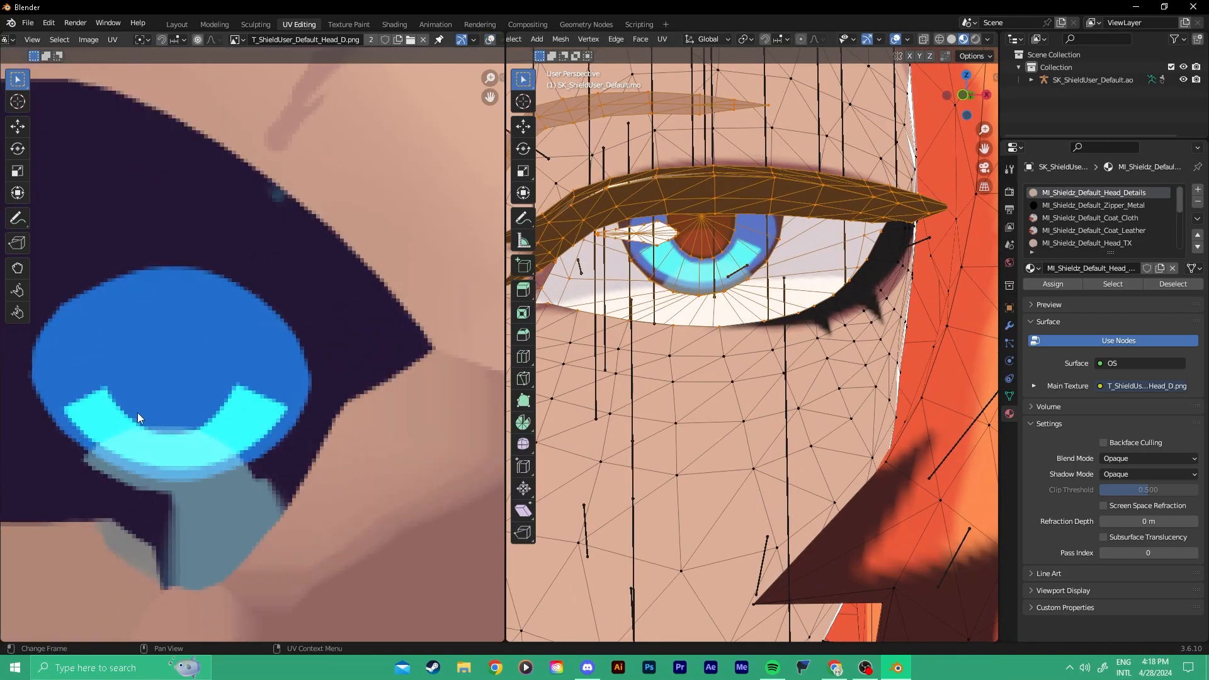
{"action": "key", "text": "shift+alt+z"}
{"action": "scroll", "coordinate": [184, 386], "scroll_direction": "down", "scroll_amount": 10}
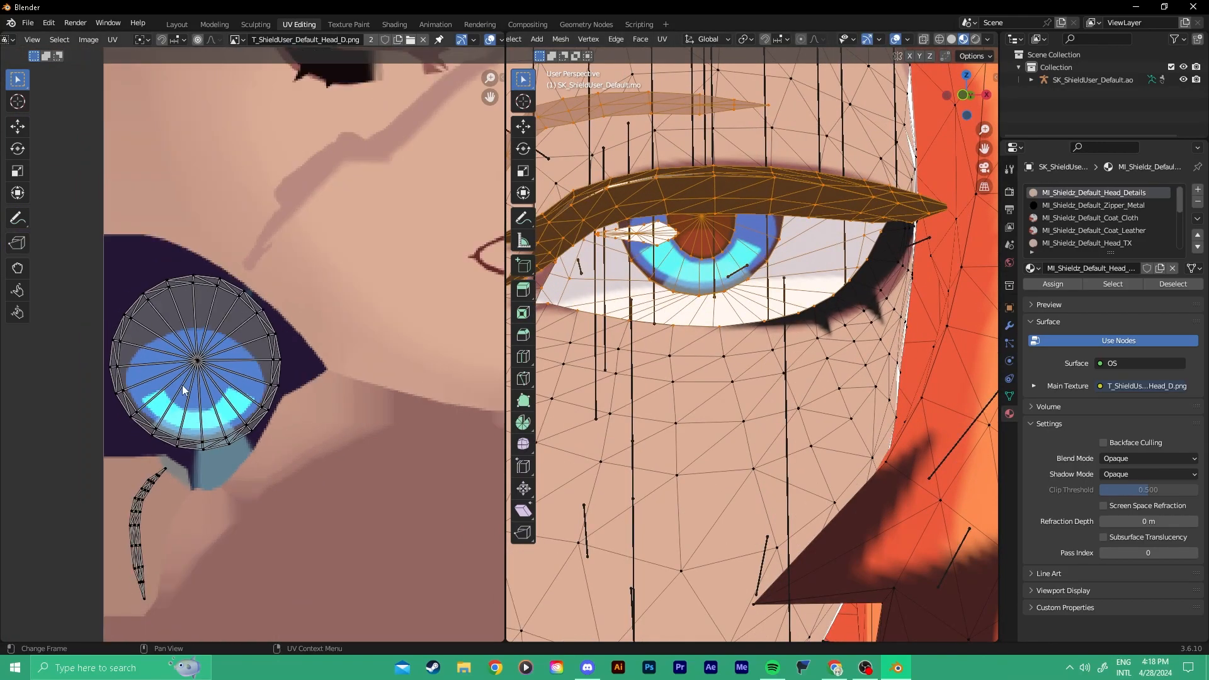
{"action": "middle_click_drag", "start_coordinate": [260, 398], "coordinate": [207, 402], "text": "shift"}
{"action": "scroll", "coordinate": [204, 404], "scroll_direction": "up", "scroll_amount": 9}
{"action": "middle_click_drag", "start_coordinate": [715, 268], "coordinate": [666, 254]}
{"action": "key", "text": "shift+alt+z"}
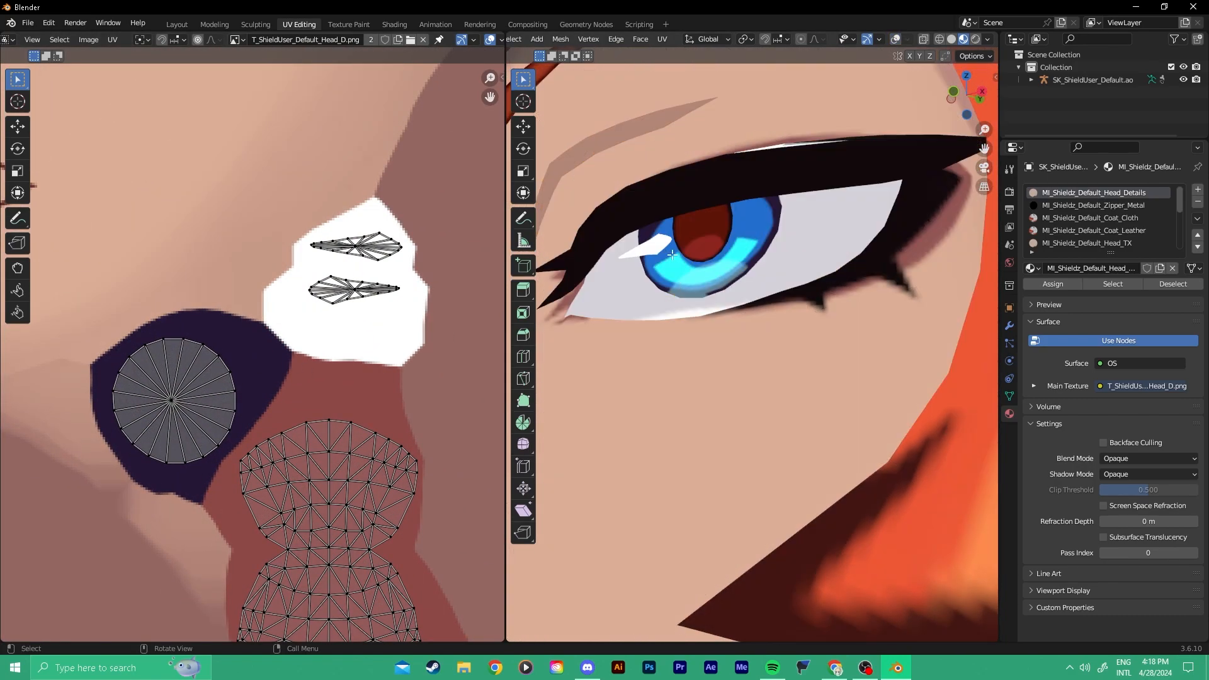
{"action": "key", "text": "shift+alt+z"}
Examine the remaining Head_Details UV islands across the head texture, including the teeth, tongue and eyelash areas.
{"action": "scroll", "coordinate": [182, 484], "scroll_direction": "down", "scroll_amount": 6}
{"action": "middle_click_drag", "start_coordinate": [183, 483], "coordinate": [322, 457]}
{"action": "middle_click_drag", "start_coordinate": [267, 539], "coordinate": [13, 624]}
{"action": "scroll", "coordinate": [250, 502], "scroll_direction": "up", "scroll_amount": 4}
{"action": "scroll", "coordinate": [319, 421], "scroll_direction": "down", "scroll_amount": 5}
{"action": "middle_click_drag", "start_coordinate": [319, 421], "coordinate": [204, 487]}
{"action": "scroll", "coordinate": [360, 274], "scroll_direction": "up", "scroll_amount": 5}
{"action": "middle_click_drag", "start_coordinate": [262, 399], "coordinate": [329, 262]}
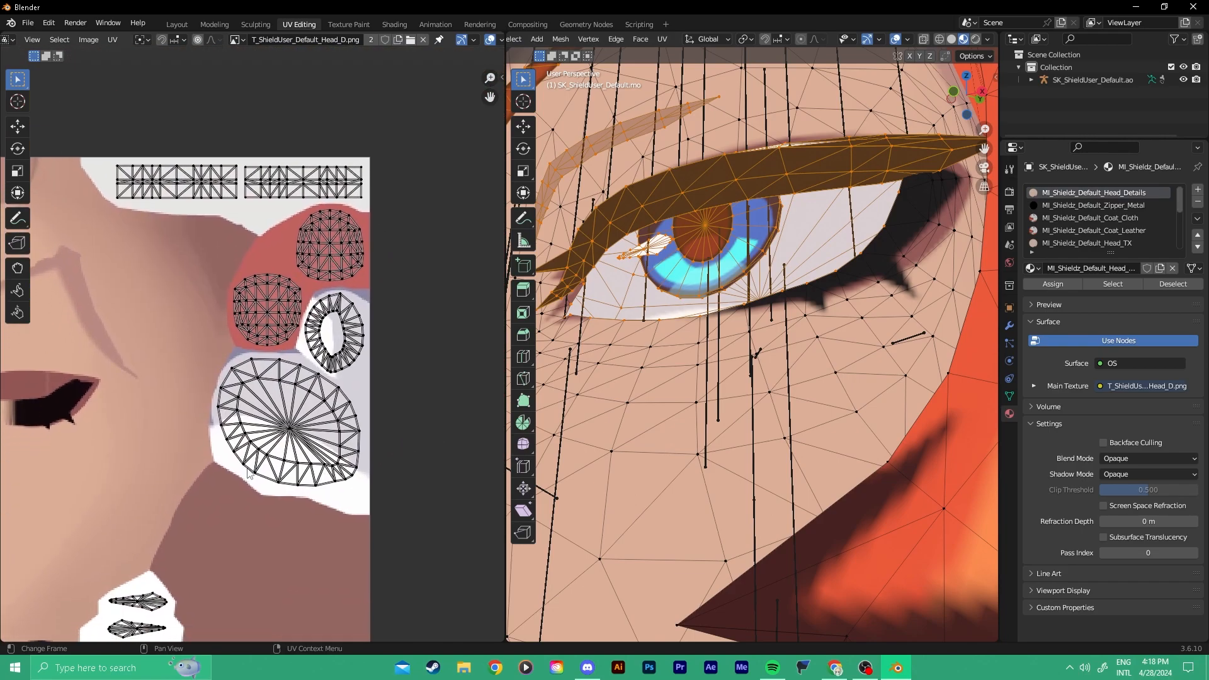
{"action": "middle_click_drag", "start_coordinate": [248, 471], "coordinate": [380, 317]}
{"action": "scroll", "coordinate": [297, 384], "scroll_direction": "down", "scroll_amount": 3}
{"action": "middle_click_drag", "start_coordinate": [285, 399], "coordinate": [334, 302]}
{"action": "scroll", "coordinate": [406, 478], "scroll_direction": "up", "scroll_amount": 5}
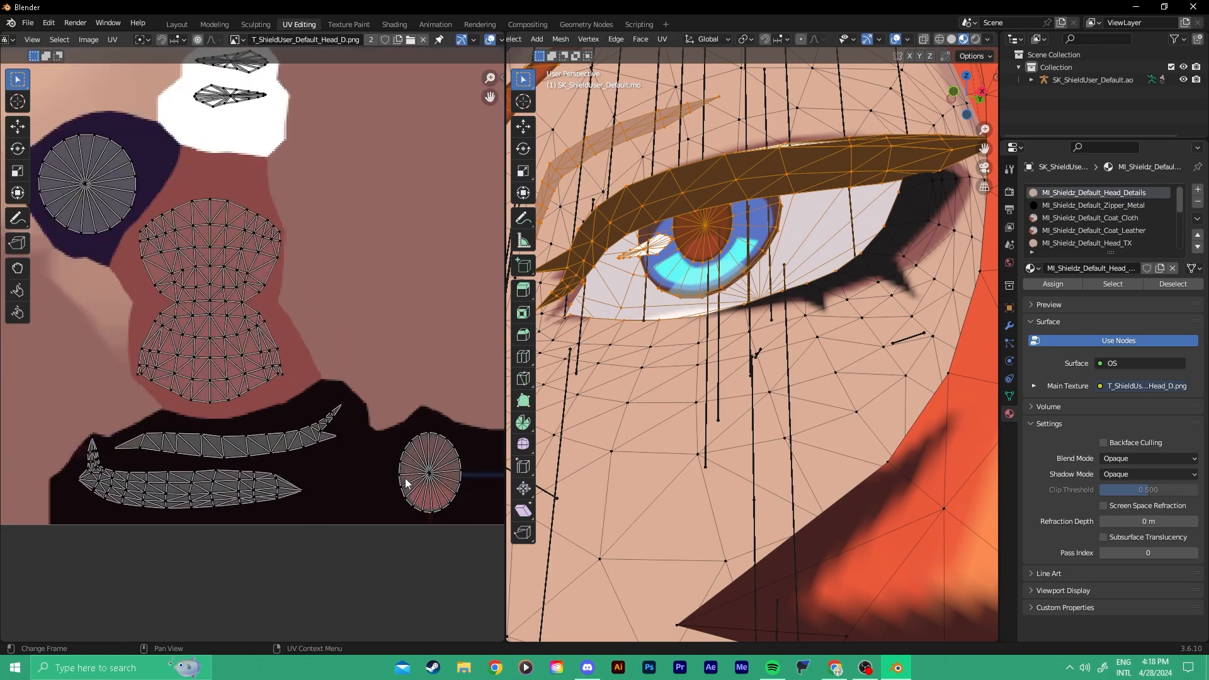
{"action": "scroll", "coordinate": [350, 444], "scroll_direction": "up", "scroll_amount": 2}
{"action": "middle_click_drag", "start_coordinate": [350, 443], "coordinate": [214, 451]}
{"action": "scroll", "coordinate": [350, 447], "scroll_direction": "up", "scroll_amount": 1}
{"action": "scroll", "coordinate": [348, 448], "scroll_direction": "up", "scroll_amount": 3}
{"action": "scroll", "coordinate": [341, 443], "scroll_direction": "down", "scroll_amount": 8}
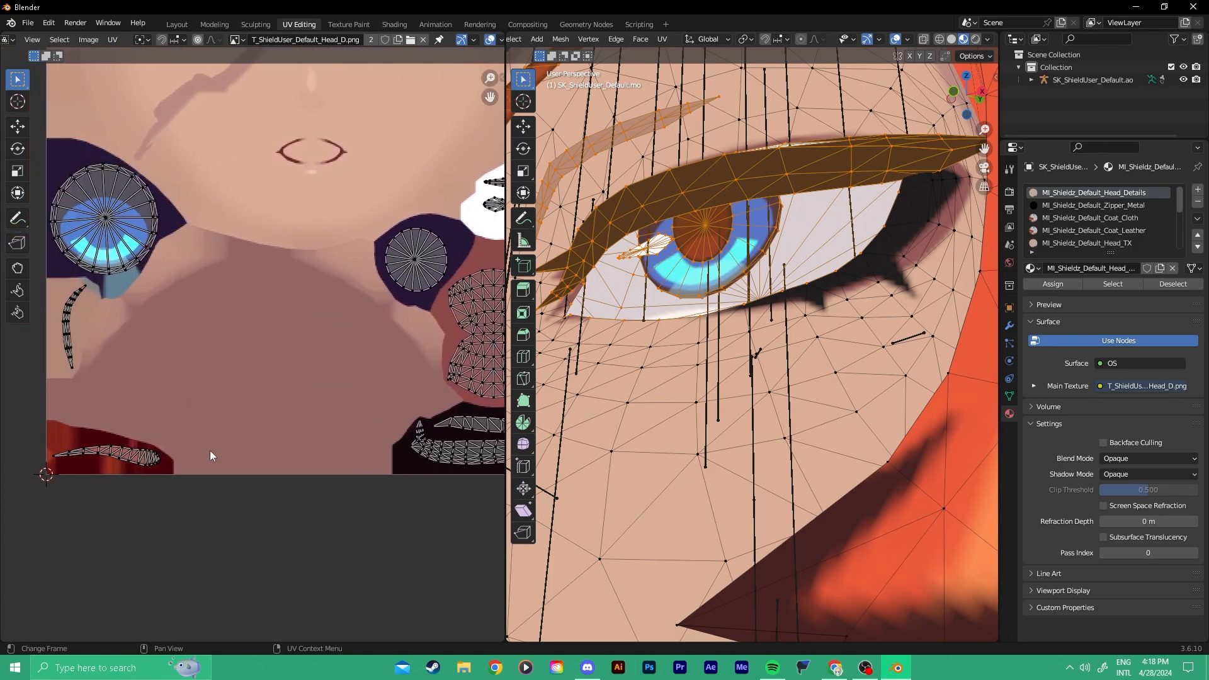
{"action": "scroll", "coordinate": [226, 437], "scroll_direction": "up", "scroll_amount": 4}
{"action": "scroll", "coordinate": [750, 353], "scroll_direction": "down", "scroll_amount": 3}
Compare the eyebrow, eyelash and eye highlight geometry on the model with their UV islands on the head texture.
{"action": "middle_click_drag", "start_coordinate": [750, 353], "coordinate": [862, 337]}
{"action": "scroll", "coordinate": [326, 434], "scroll_direction": "up", "scroll_amount": 1}
{"action": "scroll", "coordinate": [320, 436], "scroll_direction": "down", "scroll_amount": 6}
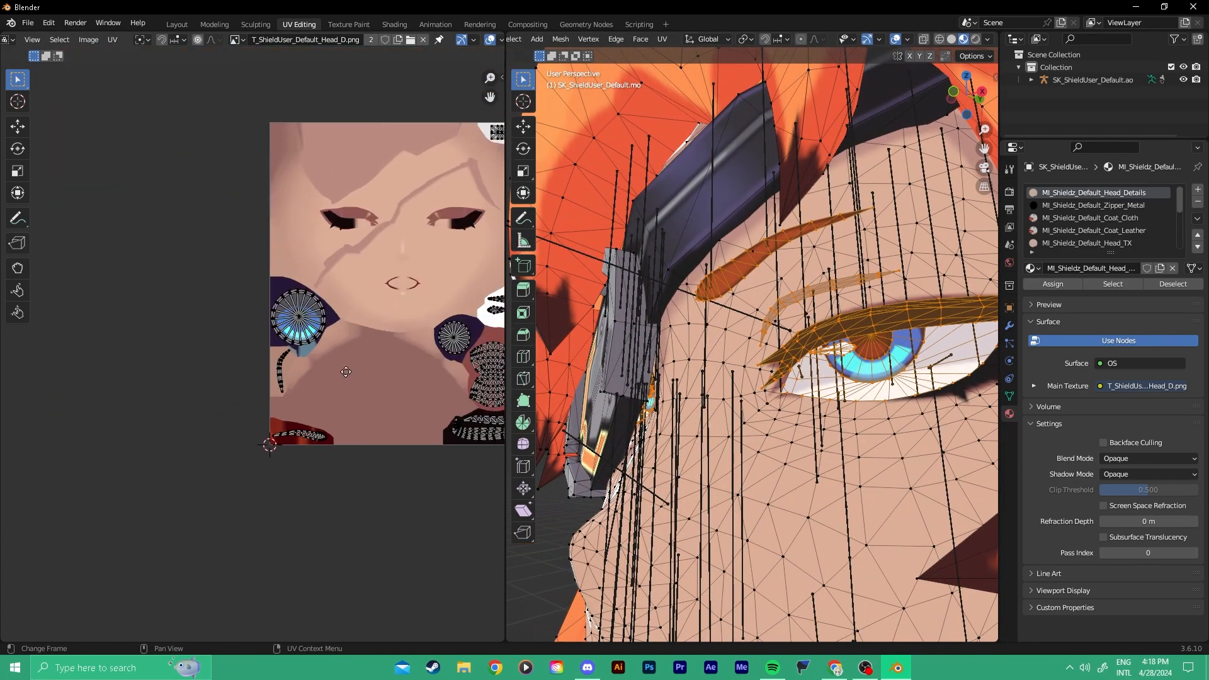
{"action": "scroll", "coordinate": [221, 399], "scroll_direction": "up", "scroll_amount": 6}
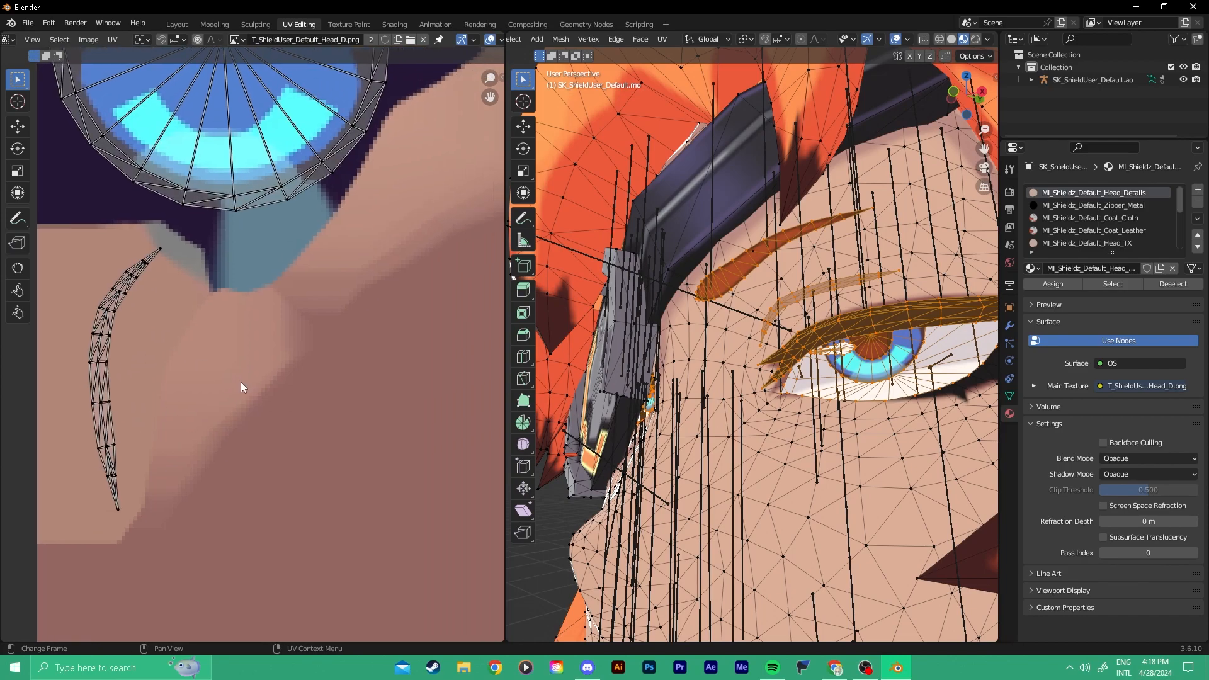
{"action": "scroll", "coordinate": [241, 381], "scroll_direction": "down", "scroll_amount": 5}
{"action": "scroll", "coordinate": [305, 396], "scroll_direction": "up", "scroll_amount": 5}
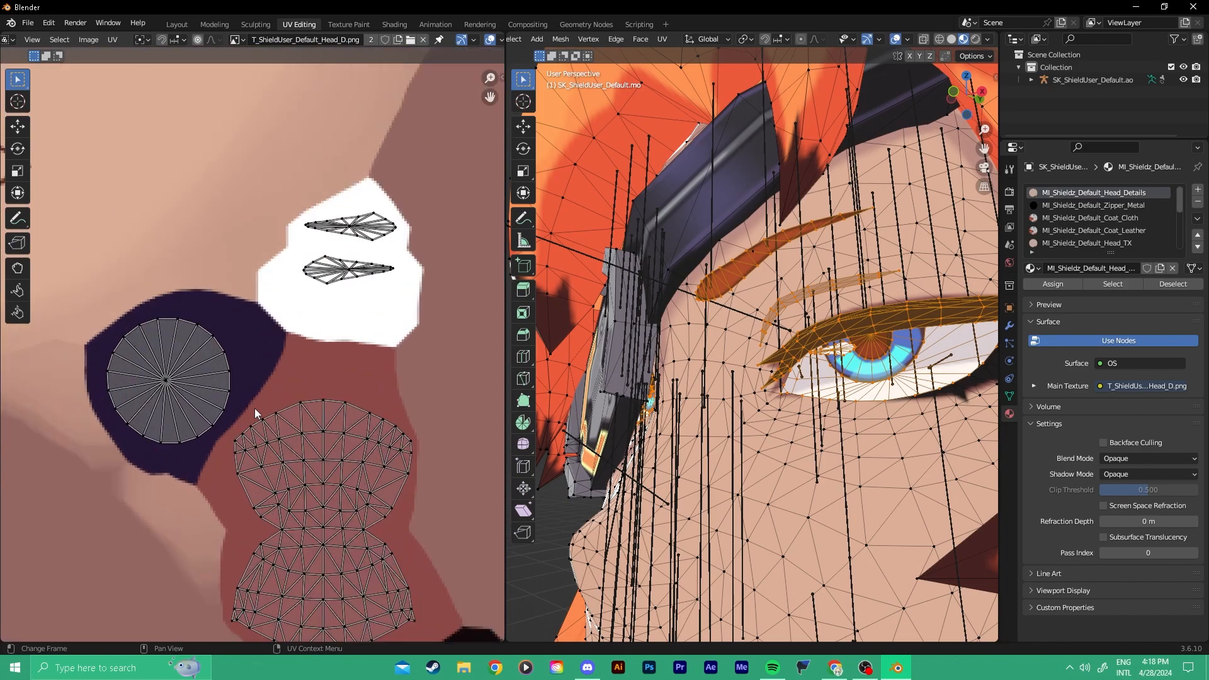
{"action": "middle_click_drag", "start_coordinate": [733, 405], "coordinate": [686, 387]}
{"action": "scroll", "coordinate": [298, 321], "scroll_direction": "down", "scroll_amount": 3}
{"action": "scroll", "coordinate": [298, 321], "scroll_direction": "down", "scroll_amount": 1}
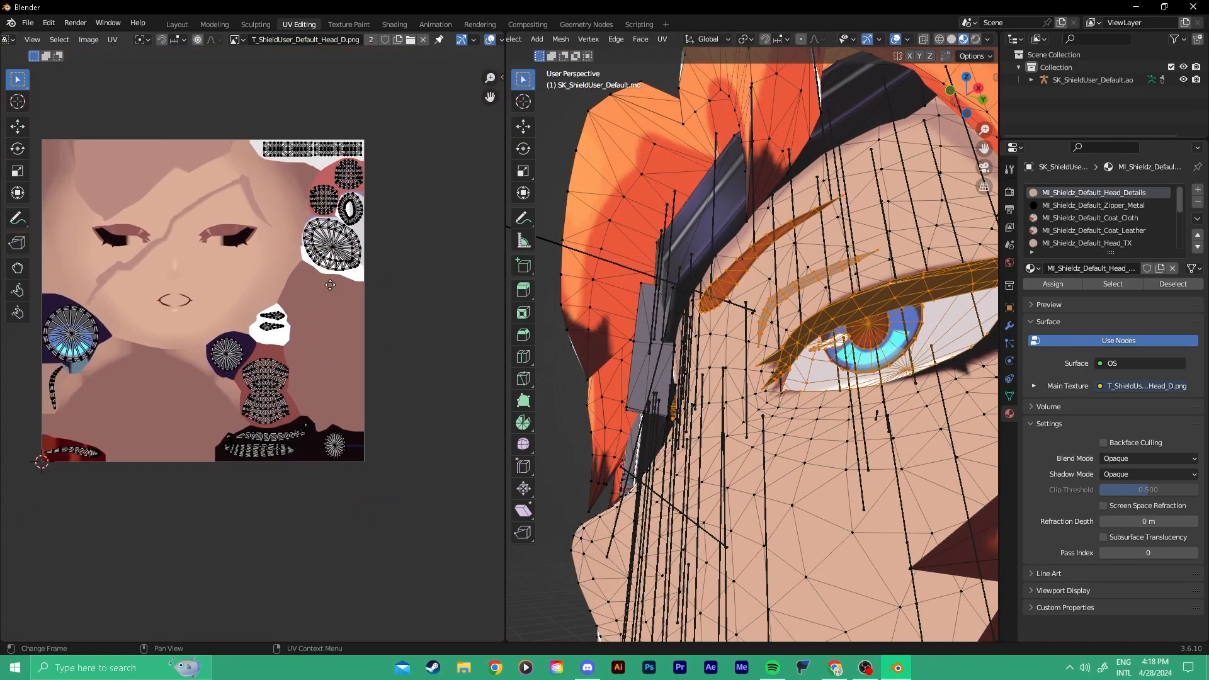
{"action": "scroll", "coordinate": [323, 248], "scroll_direction": "up", "scroll_amount": 4}
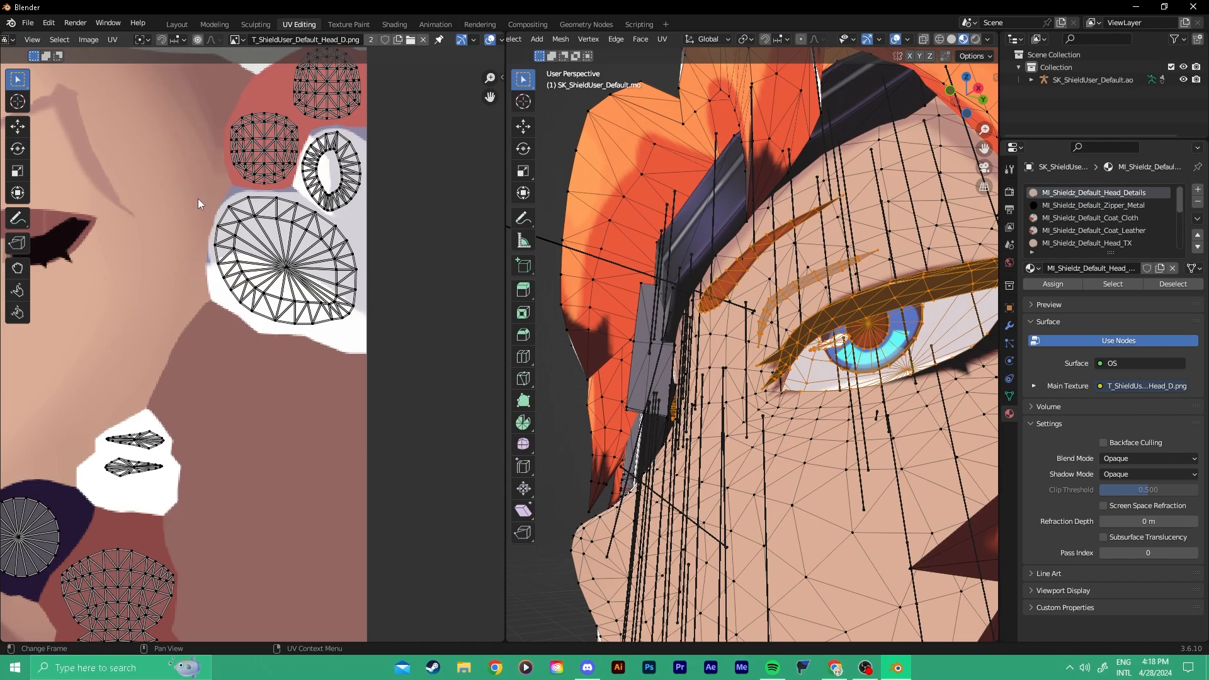
{"action": "scroll", "coordinate": [774, 353], "scroll_direction": "up", "scroll_amount": 2}
{"action": "mouse_move", "coordinate": [775, 352]}
{"action": "middle_mouse_down"}
{"action": "mouse_move", "coordinate": [812, 378]}
{"action": "mouse_move", "coordinate": [756, 356]}
{"action": "middle_mouse_up"}
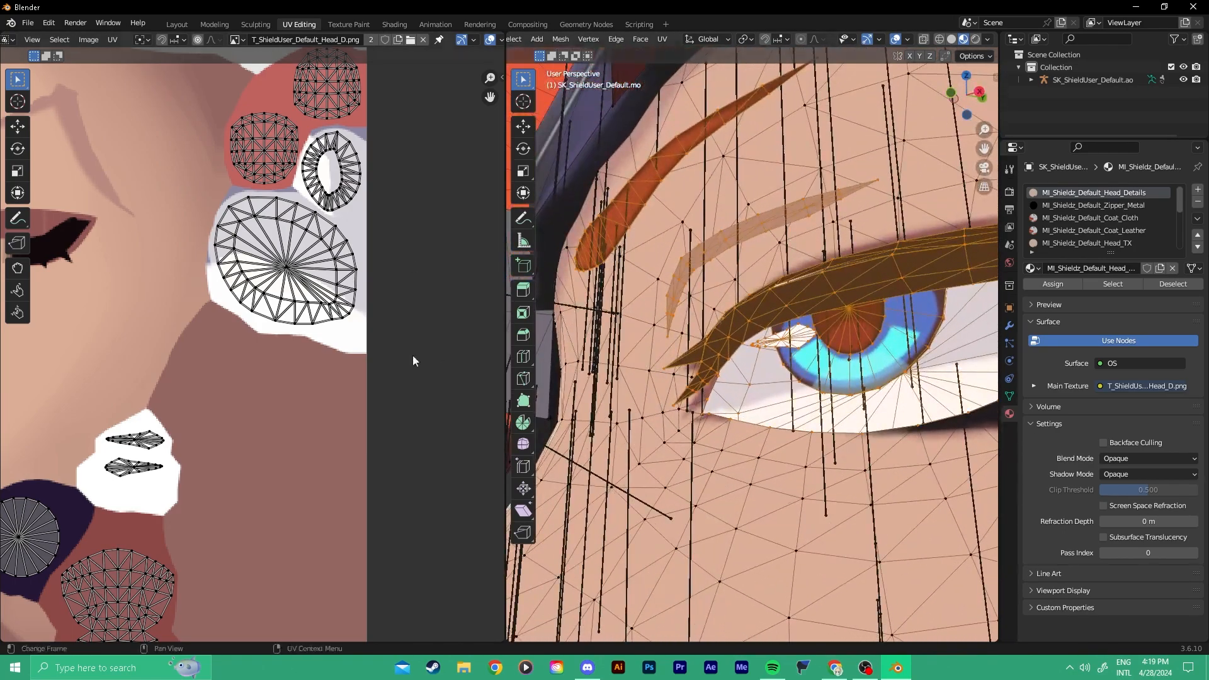
{"action": "scroll", "coordinate": [297, 347], "scroll_direction": "down", "scroll_amount": 8}
{"action": "scroll", "coordinate": [314, 370], "scroll_direction": "up", "scroll_amount": 6}
{"action": "scroll", "coordinate": [410, 318], "scroll_direction": "up", "scroll_amount": 2}
{"action": "scroll", "coordinate": [263, 429], "scroll_direction": "up", "scroll_amount": 4}
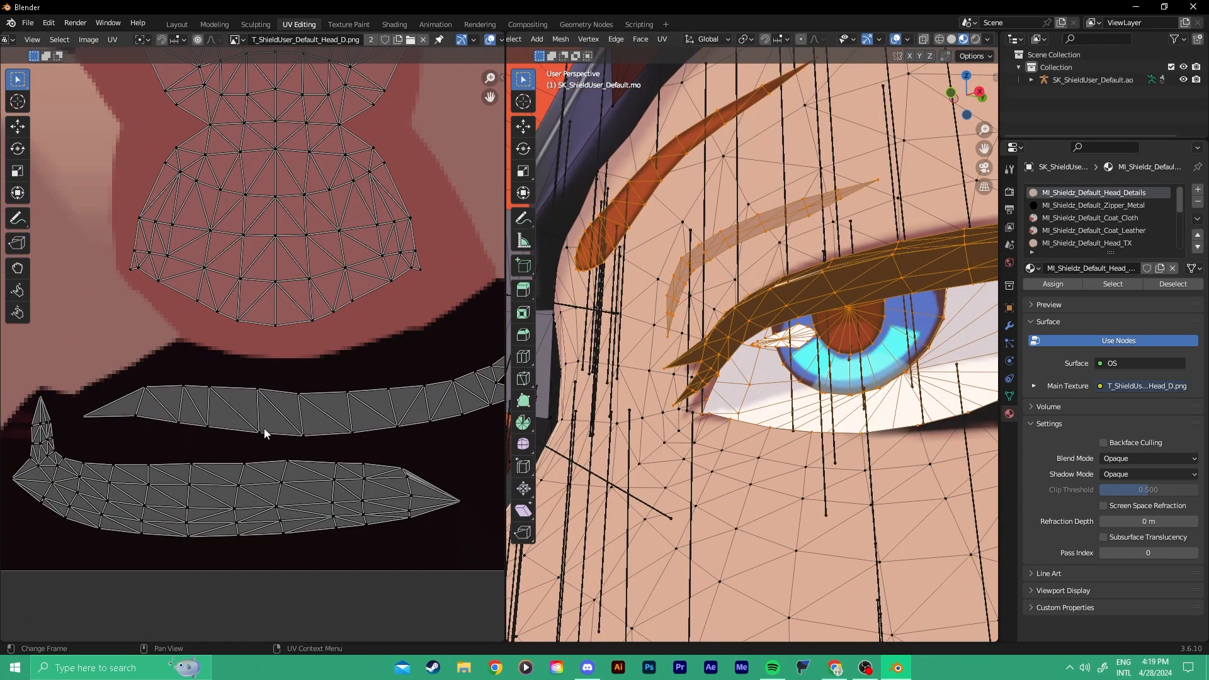
{"action": "scroll", "coordinate": [265, 430], "scroll_direction": "down", "scroll_amount": 3}
Deselect all of the mesh and bring the character's whole head and the full head texture into view.
{"action": "middle_click_drag", "start_coordinate": [661, 384], "coordinate": [721, 387]}
{"action": "left_click_drag", "start_coordinate": [111, 383], "coordinate": [229, 489]}
{"action": "scroll", "coordinate": [378, 469], "scroll_direction": "down", "scroll_amount": 5}
{"action": "middle_click_drag", "start_coordinate": [374, 471], "coordinate": [367, 508]}
{"action": "scroll", "coordinate": [787, 378], "scroll_direction": "down", "scroll_amount": 12}
{"action": "left_click", "coordinate": [926, 360]}
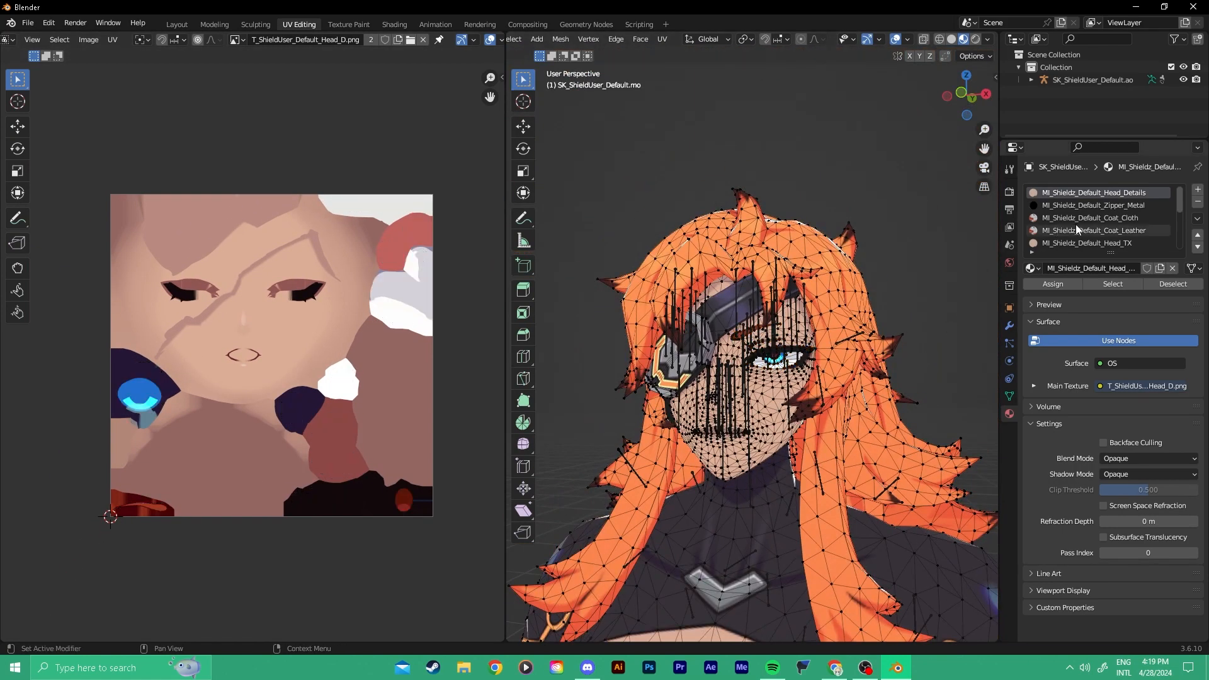
Make MI_Shieldz_Default_Body_Skin the active material slot.
{"action": "scroll", "coordinate": [1077, 228], "scroll_direction": "down", "scroll_amount": 2}
{"action": "scroll", "coordinate": [1089, 230], "scroll_direction": "down", "scroll_amount": 1}
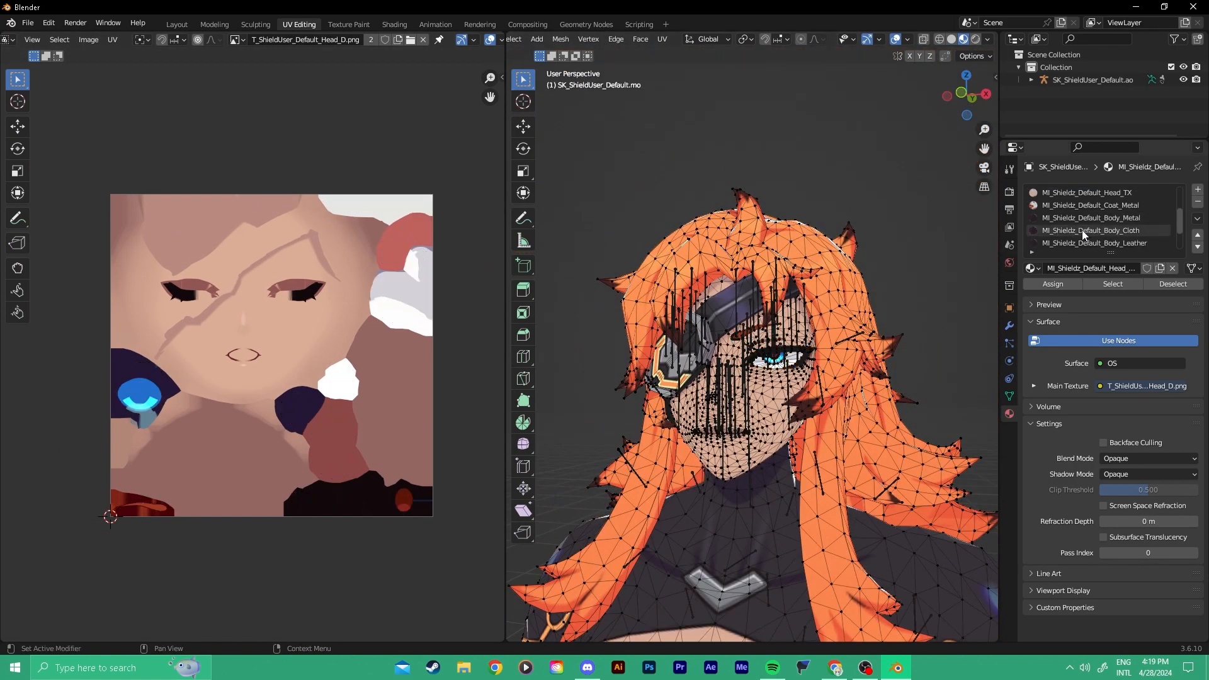
{"action": "left_click", "coordinate": [1075, 243]}
{"action": "scroll", "coordinate": [1095, 227], "scroll_direction": "down", "scroll_amount": 1}
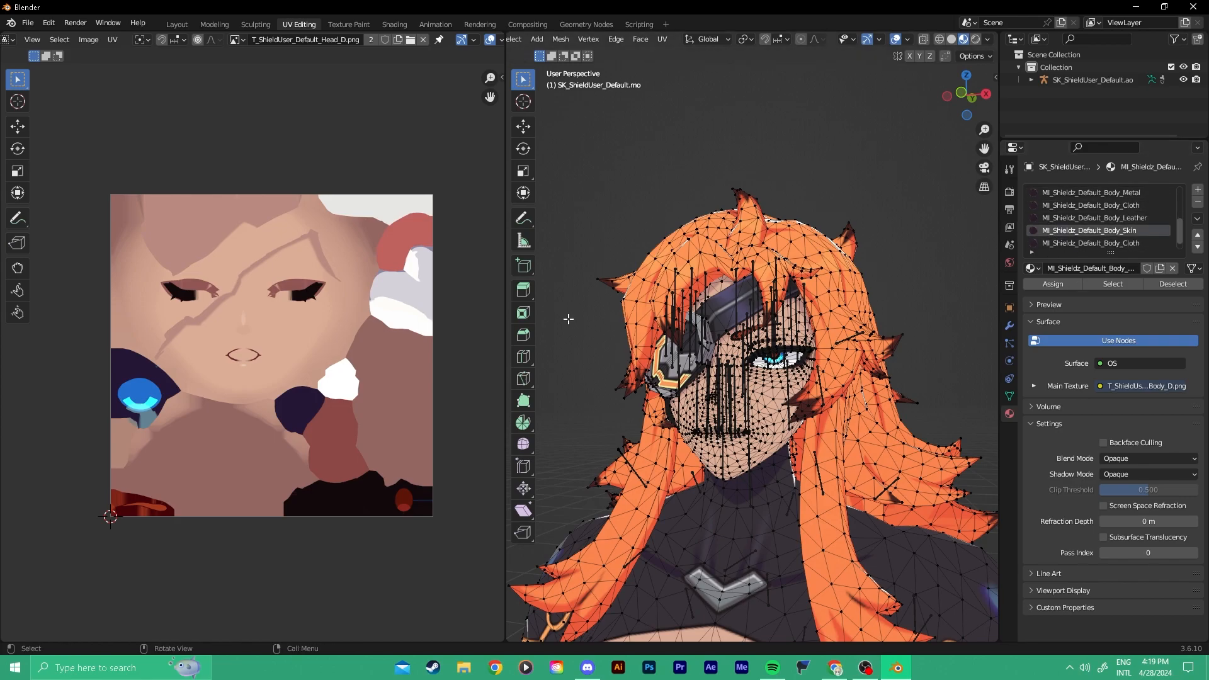
Display T_ShieldUser_Default_Body_D.png in the UV editor and select the faces assigned to MI_Shieldz_Default_Body_Skin.
{"action": "scroll", "coordinate": [571, 321], "scroll_direction": "down", "scroll_amount": 4}
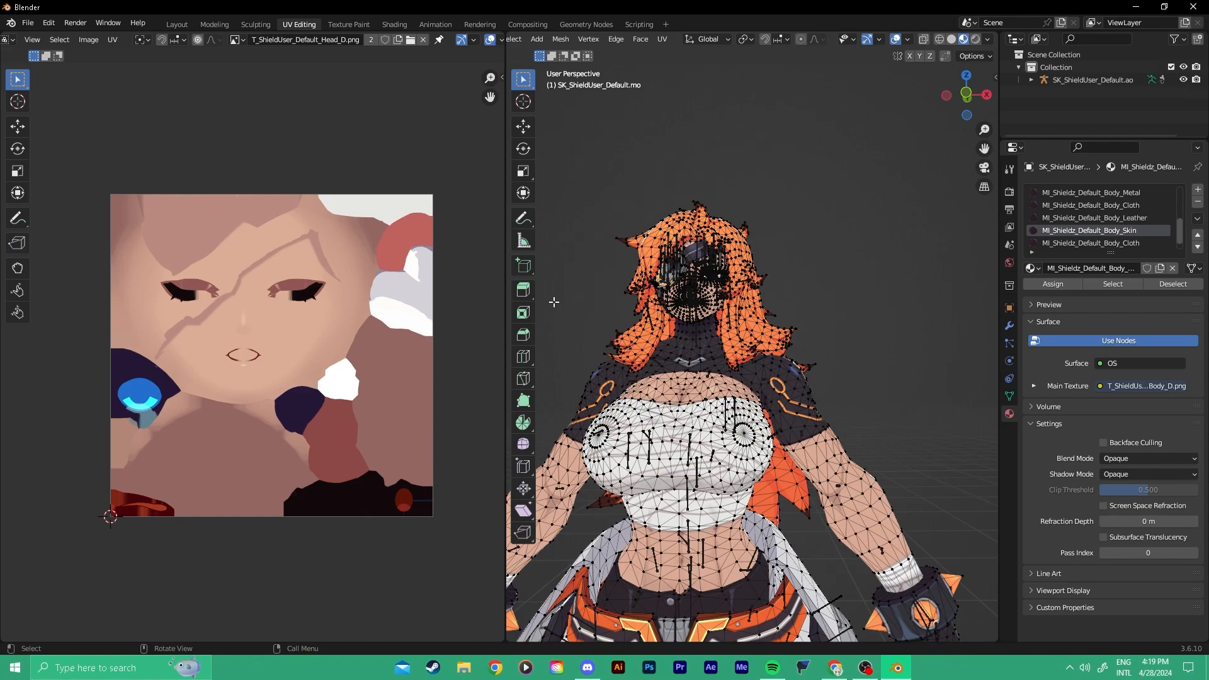
{"action": "left_click", "coordinate": [239, 41]}
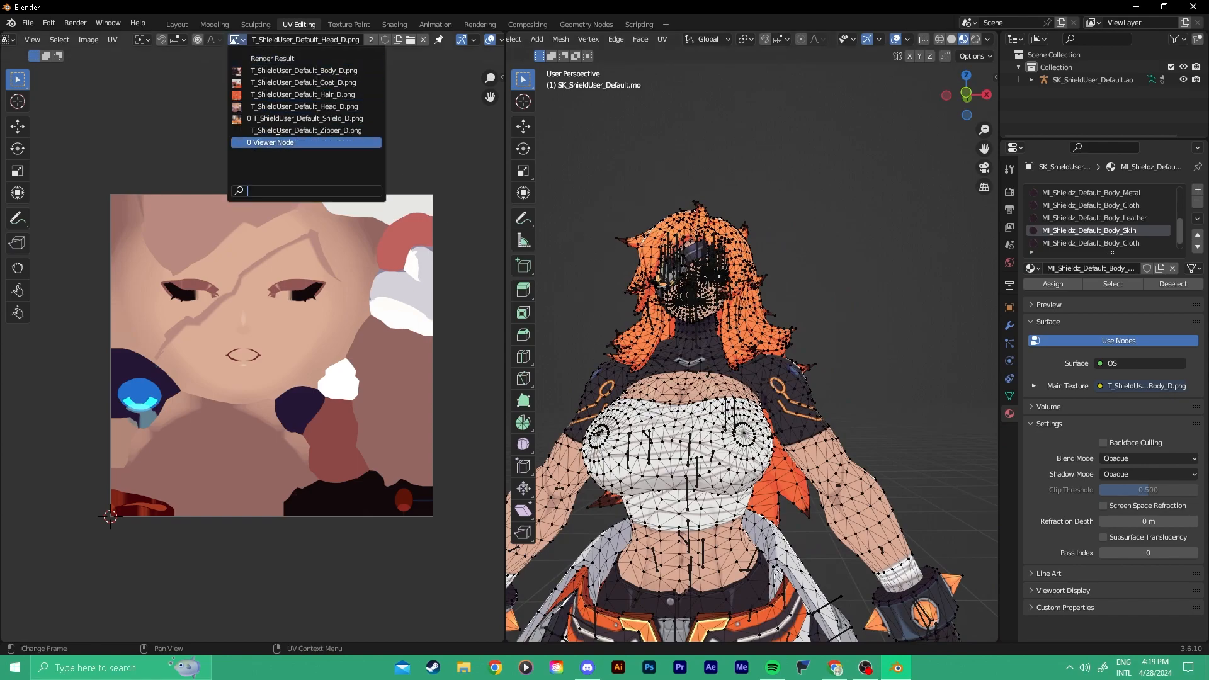
{"action": "left_click", "coordinate": [335, 75]}
{"action": "scroll", "coordinate": [340, 304], "scroll_direction": "down", "scroll_amount": 5}
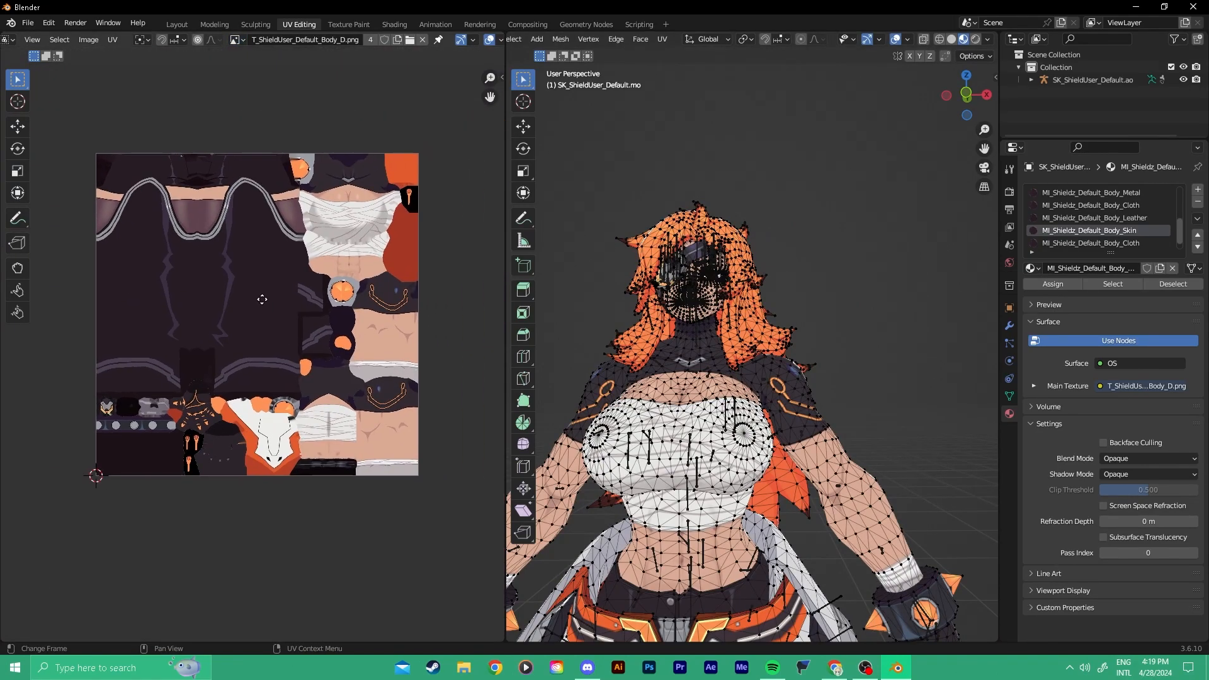
{"action": "left_click", "coordinate": [1112, 284]}
{"action": "scroll", "coordinate": [247, 251], "scroll_direction": "up", "scroll_amount": 5}
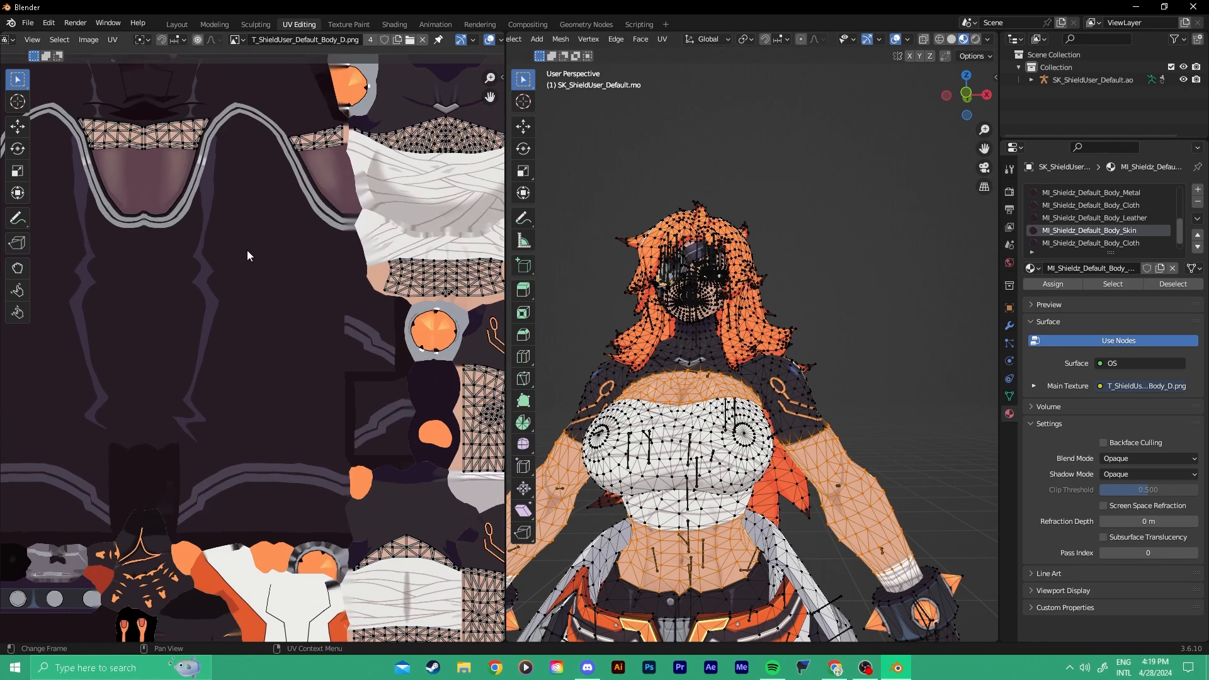
{"action": "scroll", "coordinate": [379, 283], "scroll_direction": "down", "scroll_amount": 2}
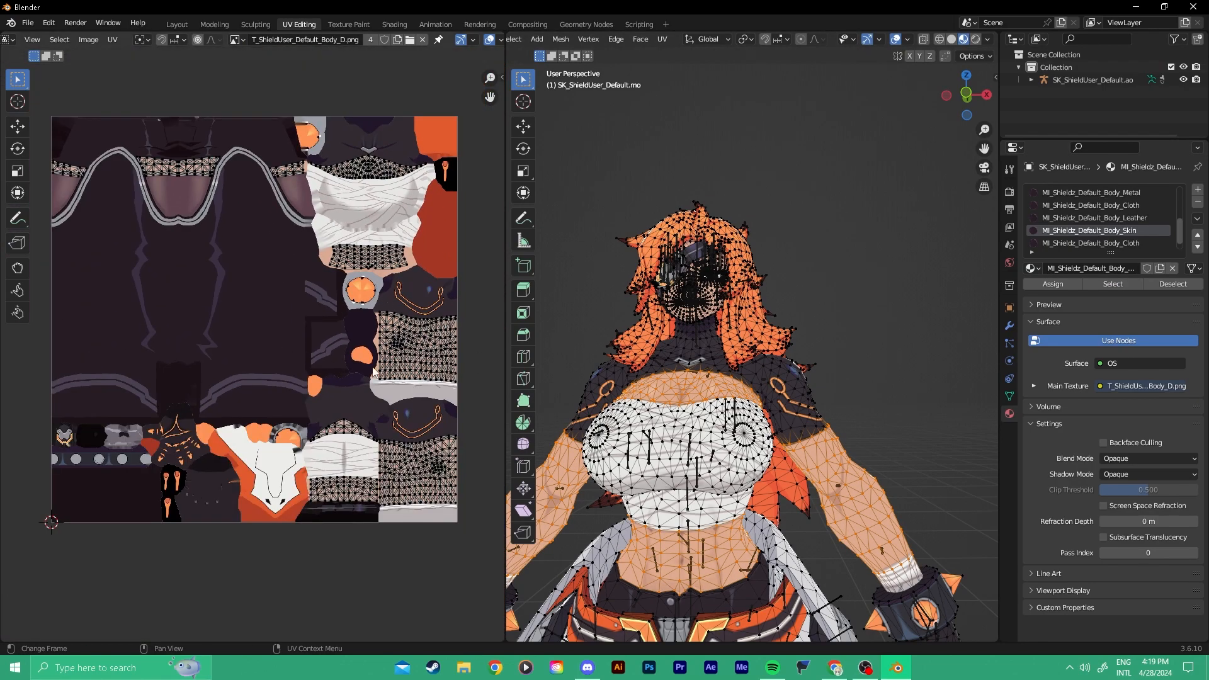
Compare the body skin on the model with its UV islands, toggling the viewport overlays off and on.
{"action": "middle_click_drag", "start_coordinate": [799, 502], "coordinate": [876, 382], "text": "shift"}
{"action": "key", "text": "alt+shift+z"}
{"action": "key", "text": "alt+shift+z"}
{"action": "key", "text": "alt+shift+z"}
{"action": "key", "text": "alt+shift+z"}
{"action": "key", "text": "alt+shift+z"}
{"action": "key", "text": "alt+shift+z"}
{"action": "key", "text": "alt+shift+z"}
{"action": "key", "text": "alt+shift+z"}
{"action": "key", "text": "alt+shift+z"}
{"action": "key", "text": "alt+shift+z"}
{"action": "key", "text": "alt+shift+z"}
{"action": "key", "text": "alt+shift+z"}
{"action": "key", "text": "alt+shift+z"}
{"action": "key", "text": "alt+shift+z"}
{"action": "scroll", "coordinate": [384, 418], "scroll_direction": "up", "scroll_amount": 3}
{"action": "middle_click_drag", "start_coordinate": [384, 418], "coordinate": [266, 377]}
{"action": "key", "text": "alt+shift+z"}
{"action": "key", "text": "alt+shift+z"}
{"action": "key", "text": "alt+shift+z"}
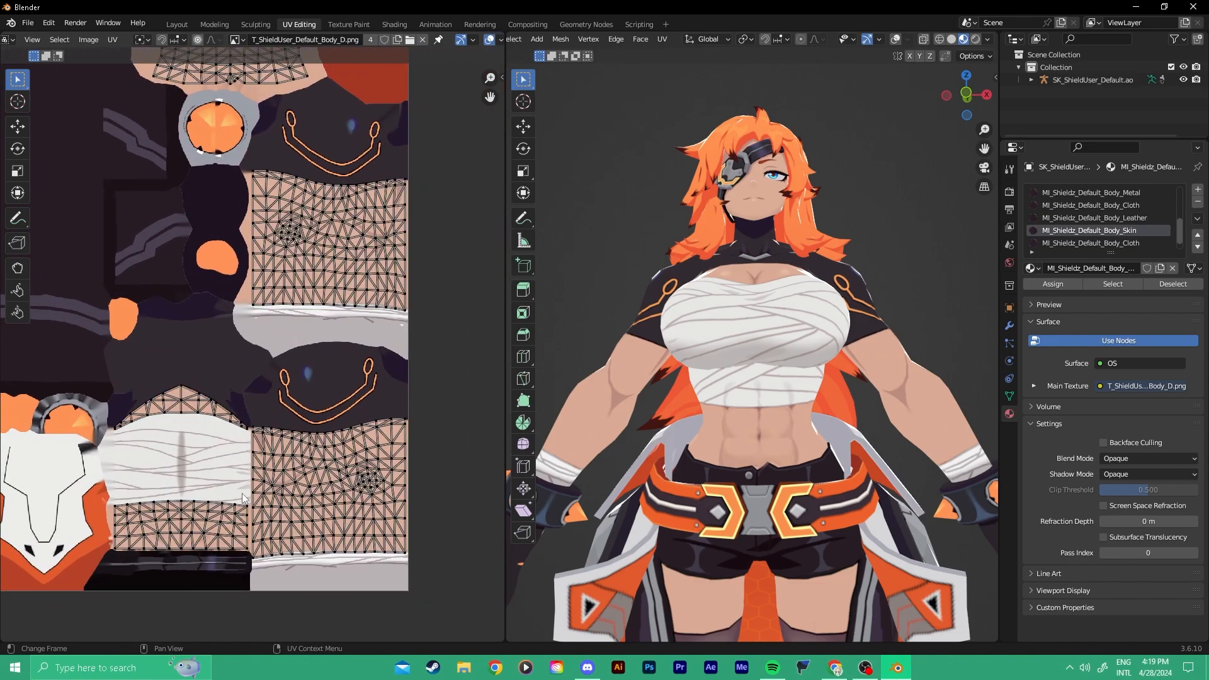
{"action": "scroll", "coordinate": [239, 491], "scroll_direction": "down", "scroll_amount": 5}
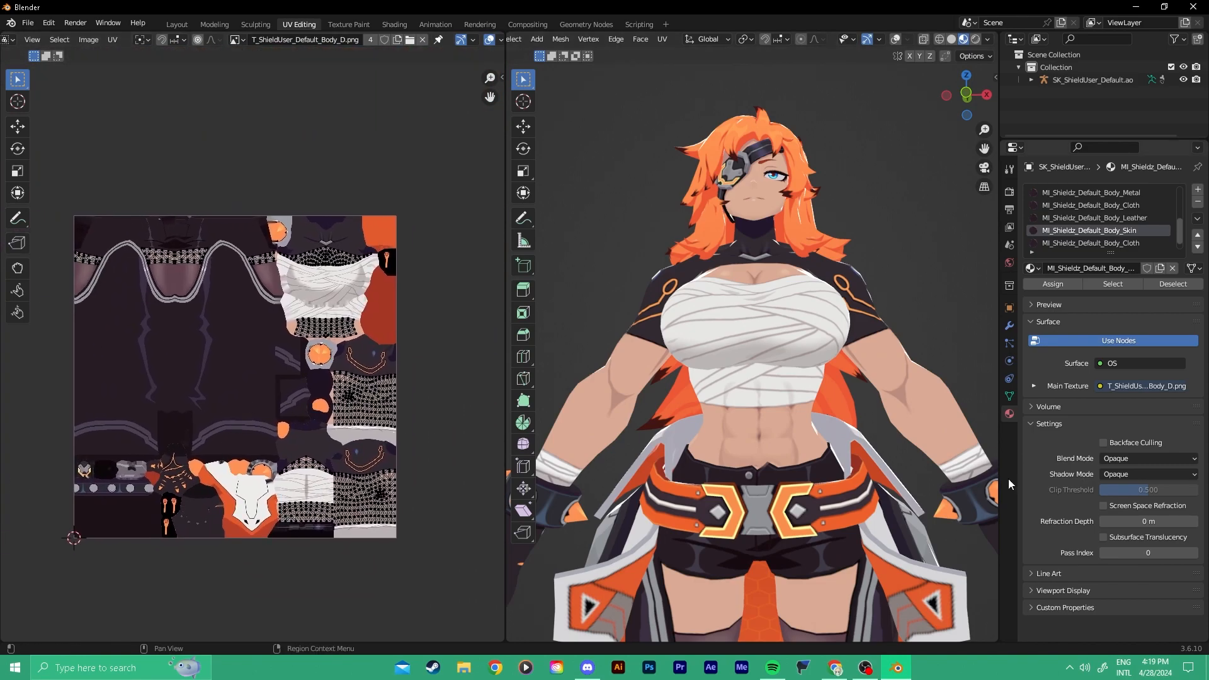
{"action": "key", "text": "alt+shift+z"}
{"action": "key", "text": "alt+shift+z"}
{"action": "key", "text": "alt+shift+z"}
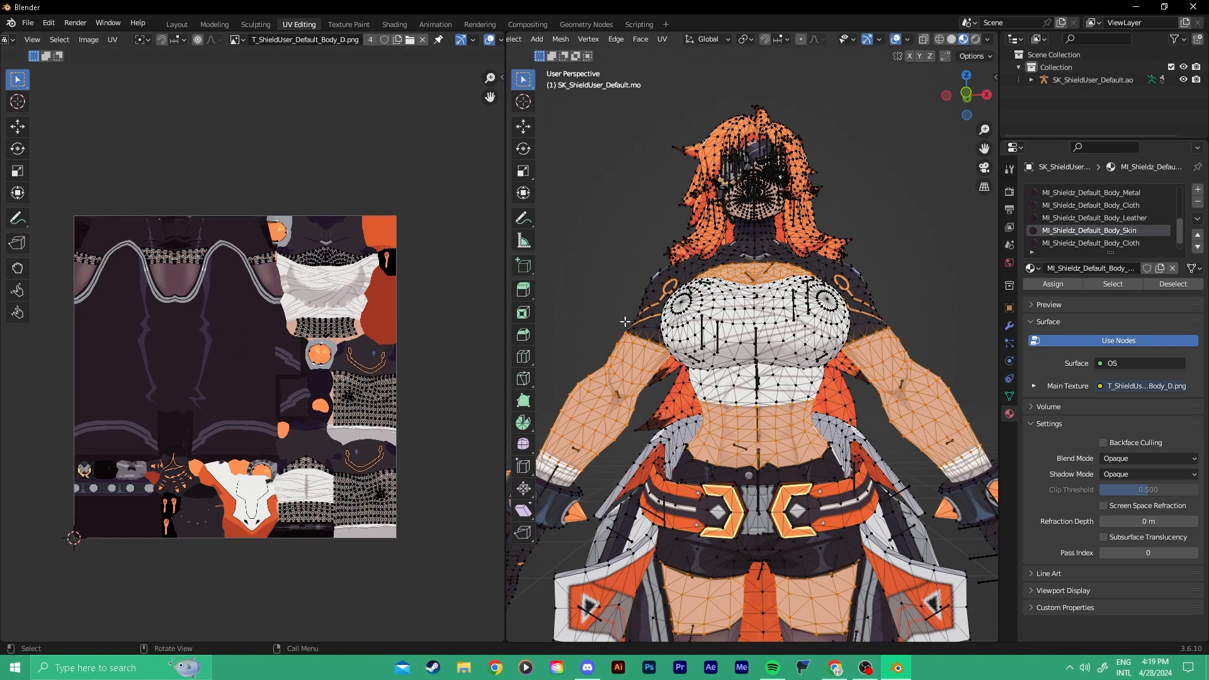
Clear the skin selection, box-select a strip of vertices down the front of the character's right shin, and frame it.
{"action": "left_click", "coordinate": [585, 283]}
{"action": "scroll", "coordinate": [588, 286], "scroll_direction": "down", "scroll_amount": 2}
{"action": "scroll", "coordinate": [647, 403], "scroll_direction": "down", "scroll_amount": 8, "text": "shift"}
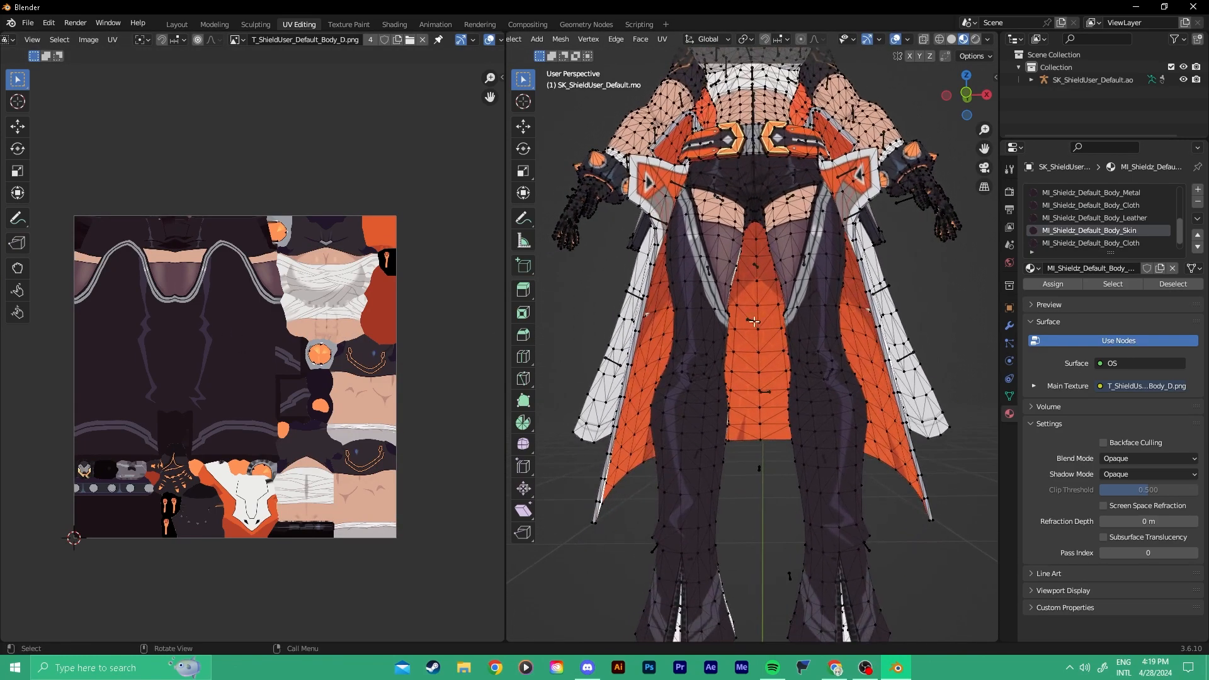
{"action": "key", "text": "b"}
{"action": "left_click_drag", "start_coordinate": [655, 389], "coordinate": [699, 474]}
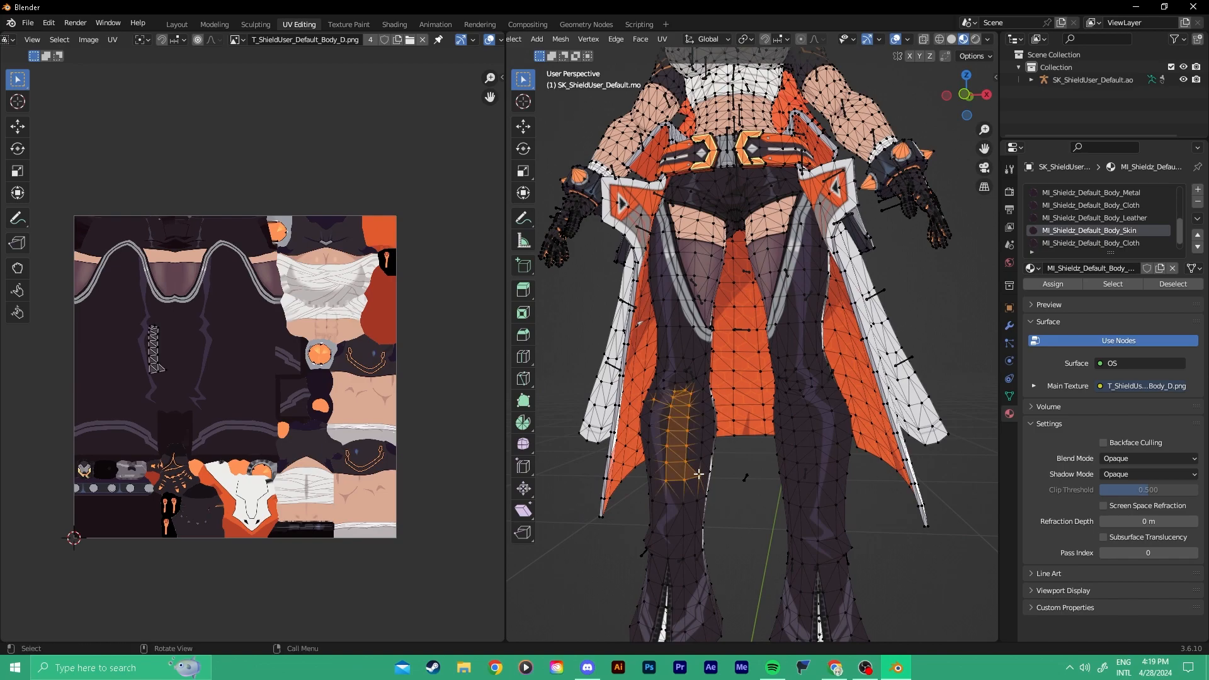
{"action": "left_click_drag", "start_coordinate": [662, 421], "coordinate": [700, 539]}
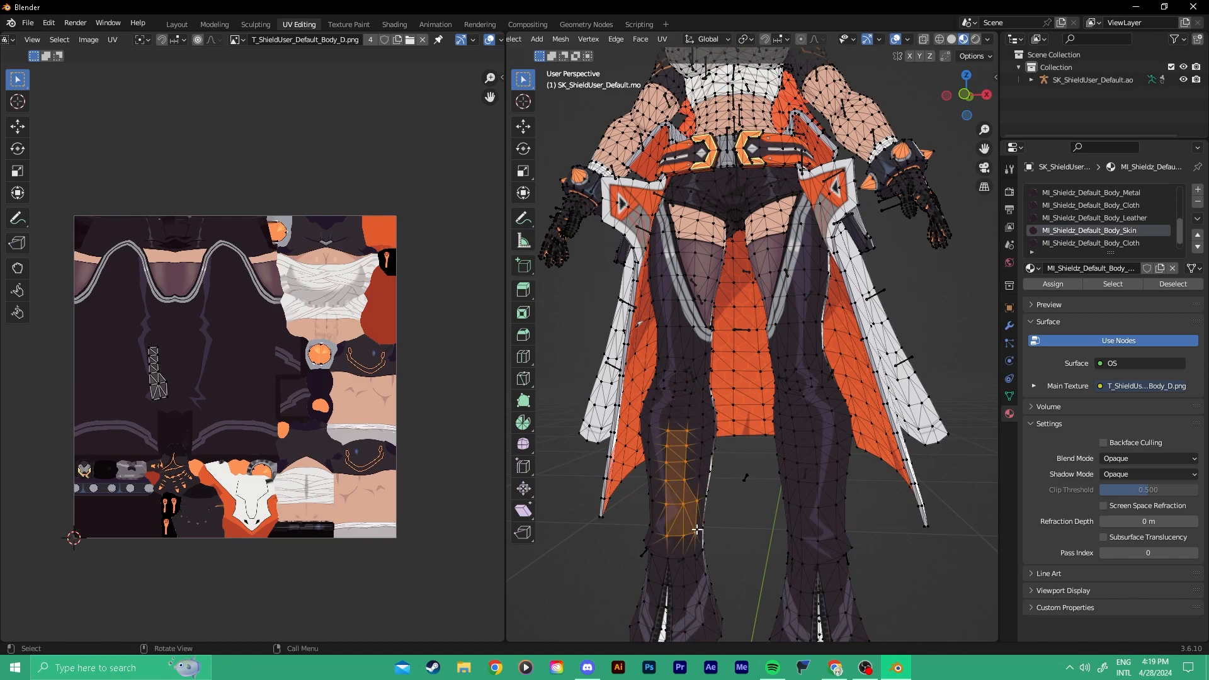
{"action": "scroll", "coordinate": [169, 384], "scroll_direction": "up", "scroll_amount": 4}
{"action": "scroll", "coordinate": [707, 463], "scroll_direction": "down", "scroll_amount": 6}
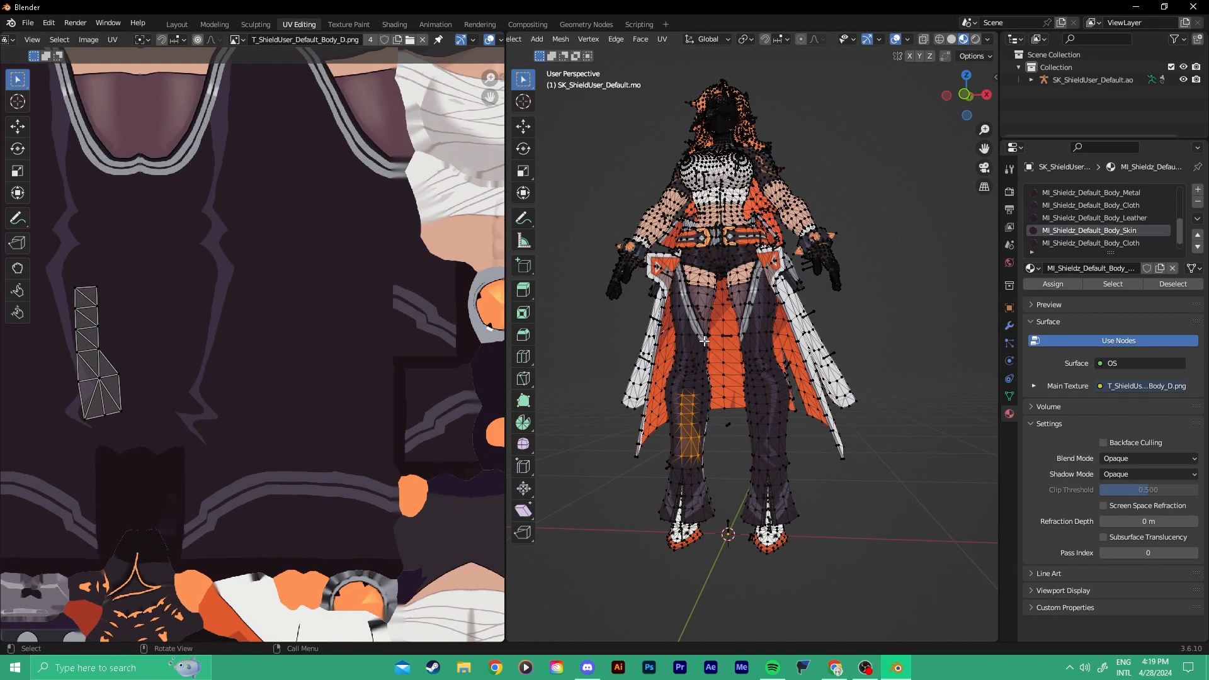
{"action": "scroll", "coordinate": [692, 374], "scroll_direction": "up", "scroll_amount": 3}
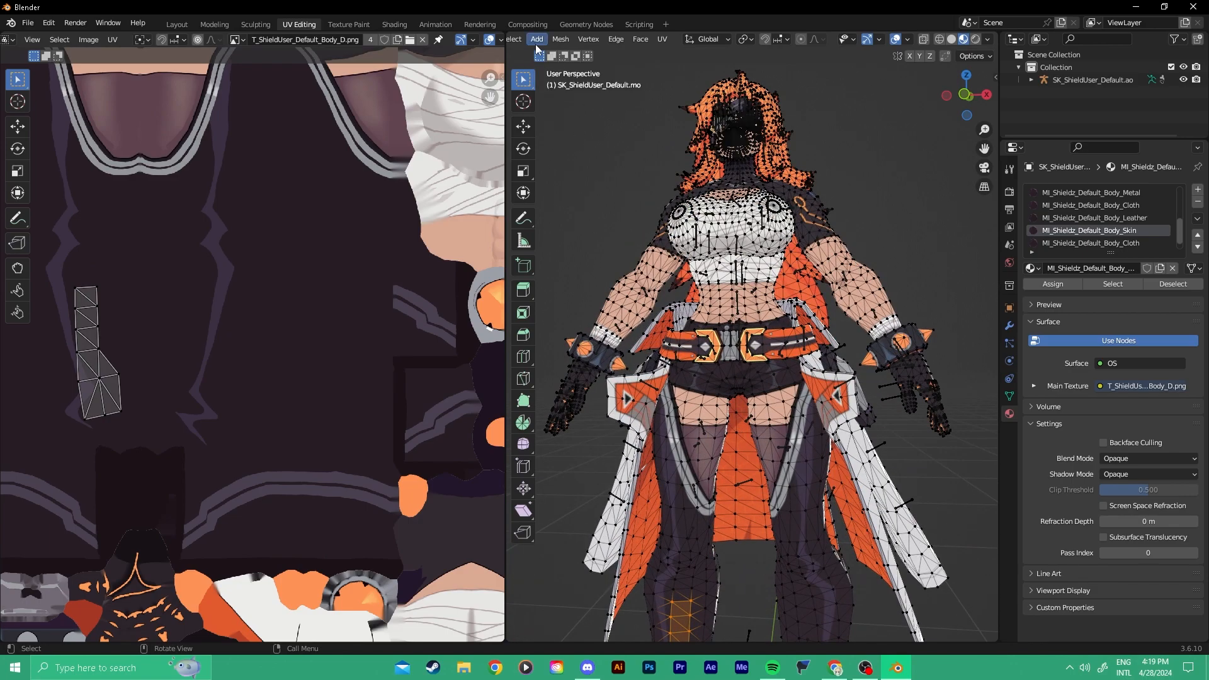
{"action": "scroll", "coordinate": [536, 46], "scroll_direction": "up", "scroll_amount": 5}
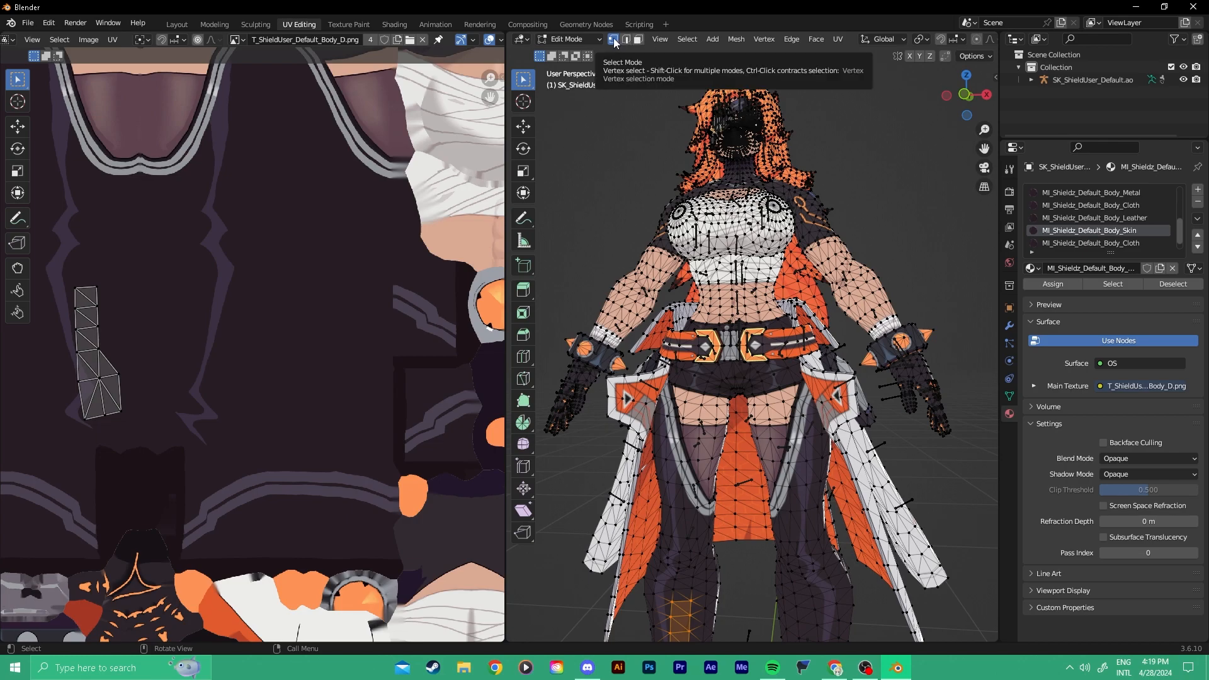
{"action": "key", "text": "KP_Decimal"}
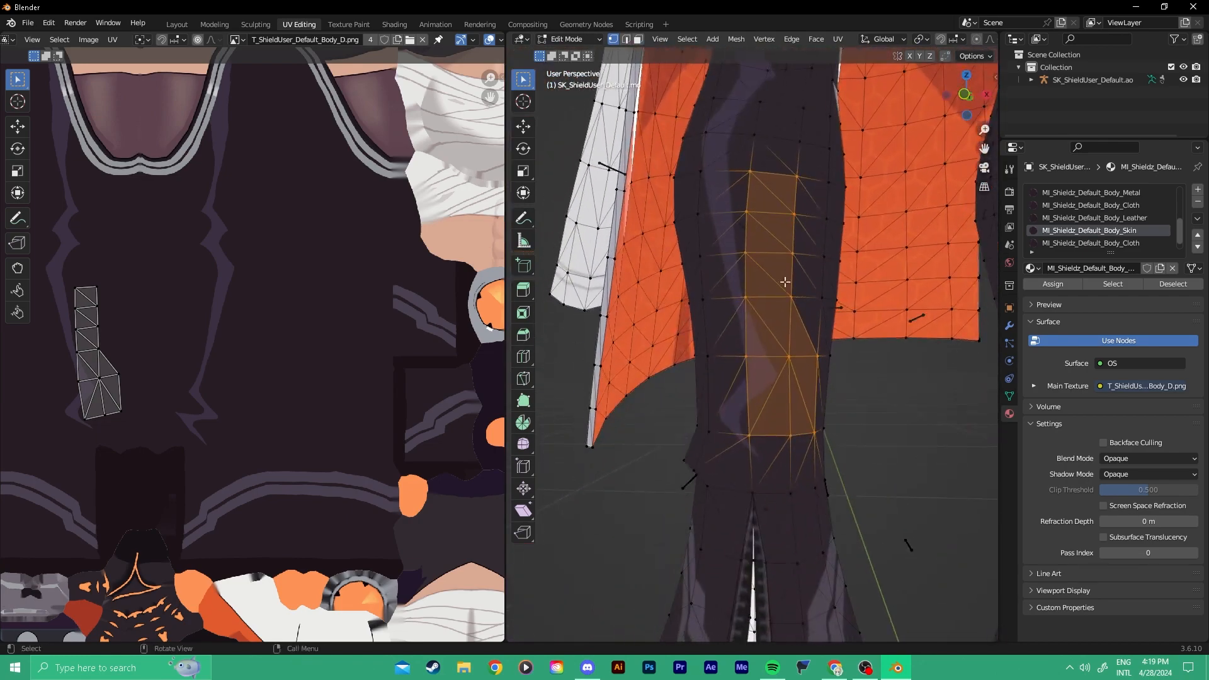
Select the four corner vertices of one quad on the right shin and its matching UVs on the body texture.
{"action": "left_click", "coordinate": [718, 364]}
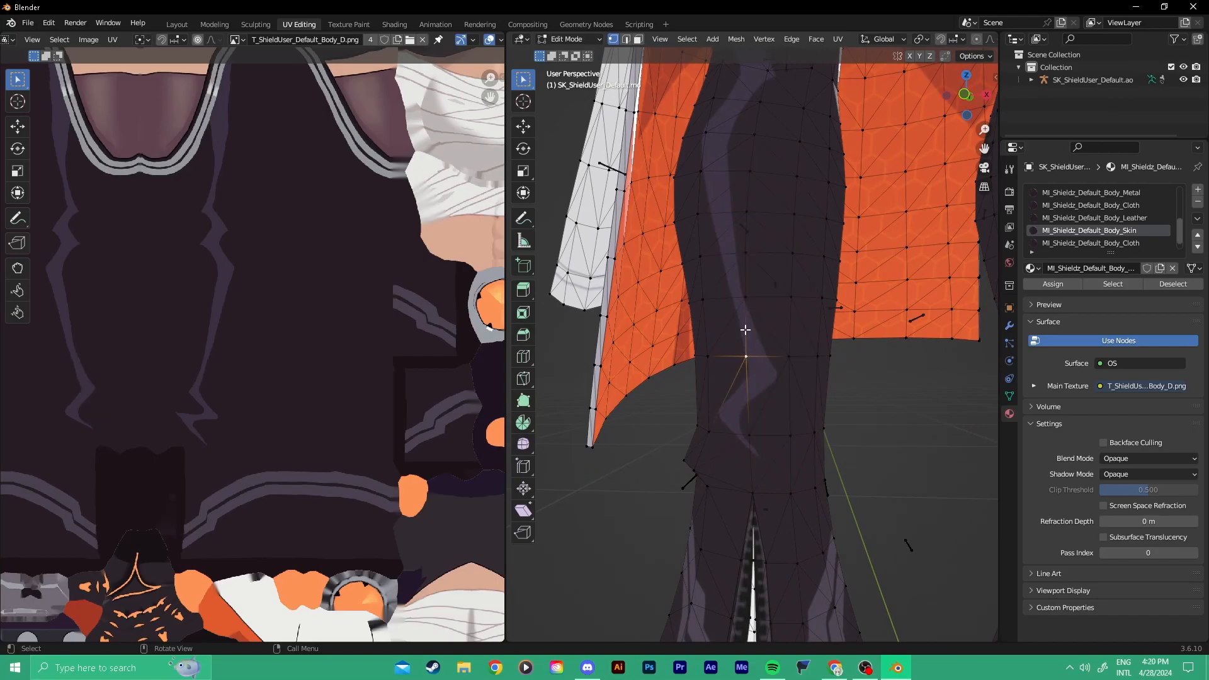
{"action": "mouse_move", "coordinate": [736, 292]}
{"action": "left_mouse_down"}
{"action": "mouse_move", "coordinate": [791, 367]}
{"action": "mouse_move", "coordinate": [726, 295]}
{"action": "left_mouse_up"}
{"action": "scroll", "coordinate": [468, 370], "scroll_direction": "down", "scroll_amount": 3}
{"action": "middle_click_drag", "start_coordinate": [395, 333], "coordinate": [299, 323]}
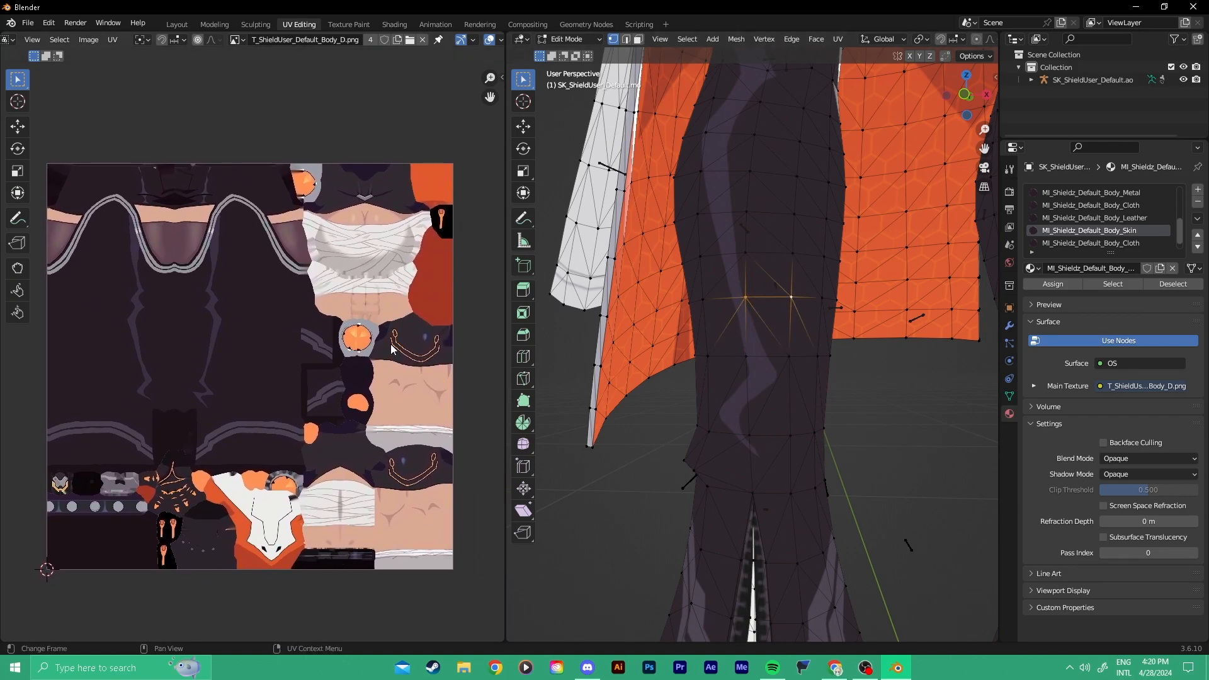
{"action": "left_click", "coordinate": [787, 358], "text": "shift"}
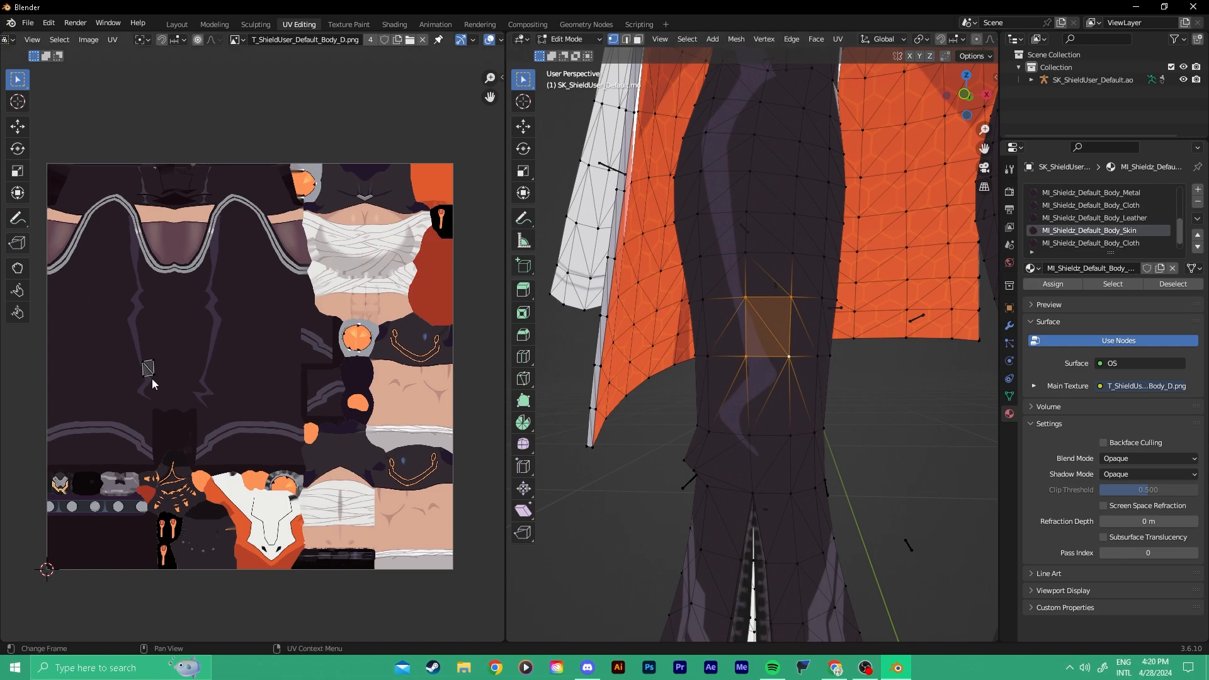
{"action": "scroll", "coordinate": [142, 376], "scroll_direction": "up", "scroll_amount": 6}
{"action": "middle_click_drag", "start_coordinate": [197, 378], "coordinate": [255, 377]}
{"action": "left_click_drag", "start_coordinate": [149, 291], "coordinate": [310, 405]}
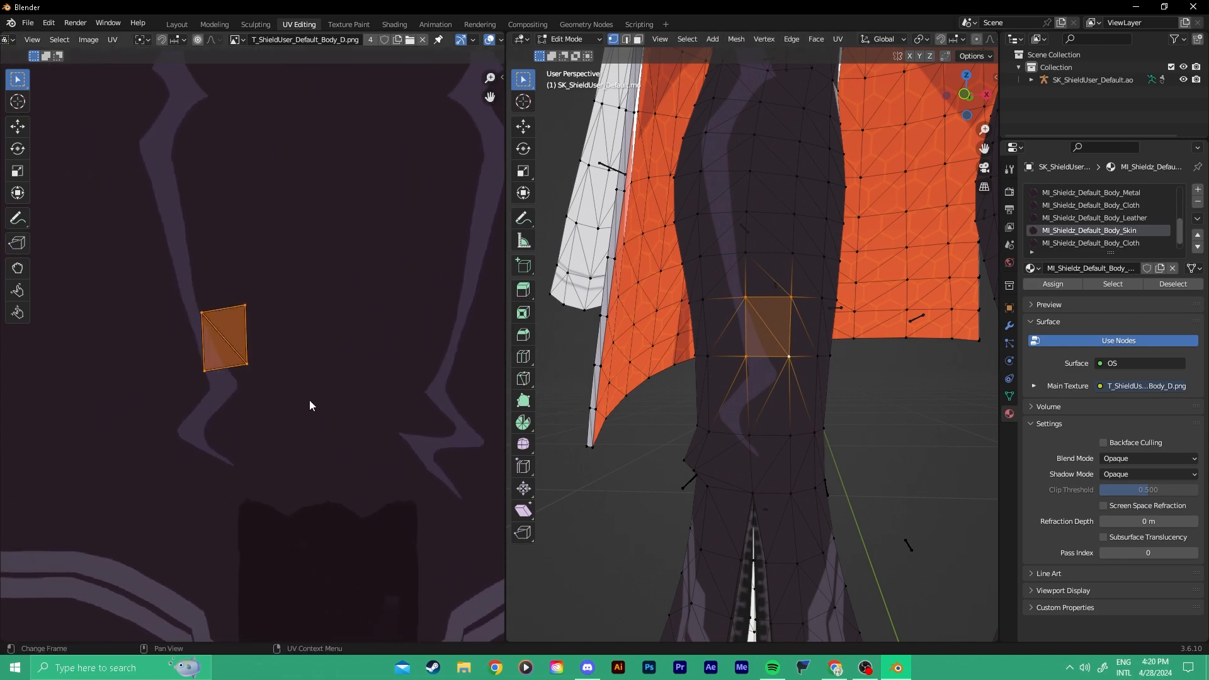
Extend the shin selection to the neighbouring vertices in the same row and compare their triangles with the body texture.
{"action": "scroll", "coordinate": [807, 396], "scroll_direction": "down", "scroll_amount": 5}
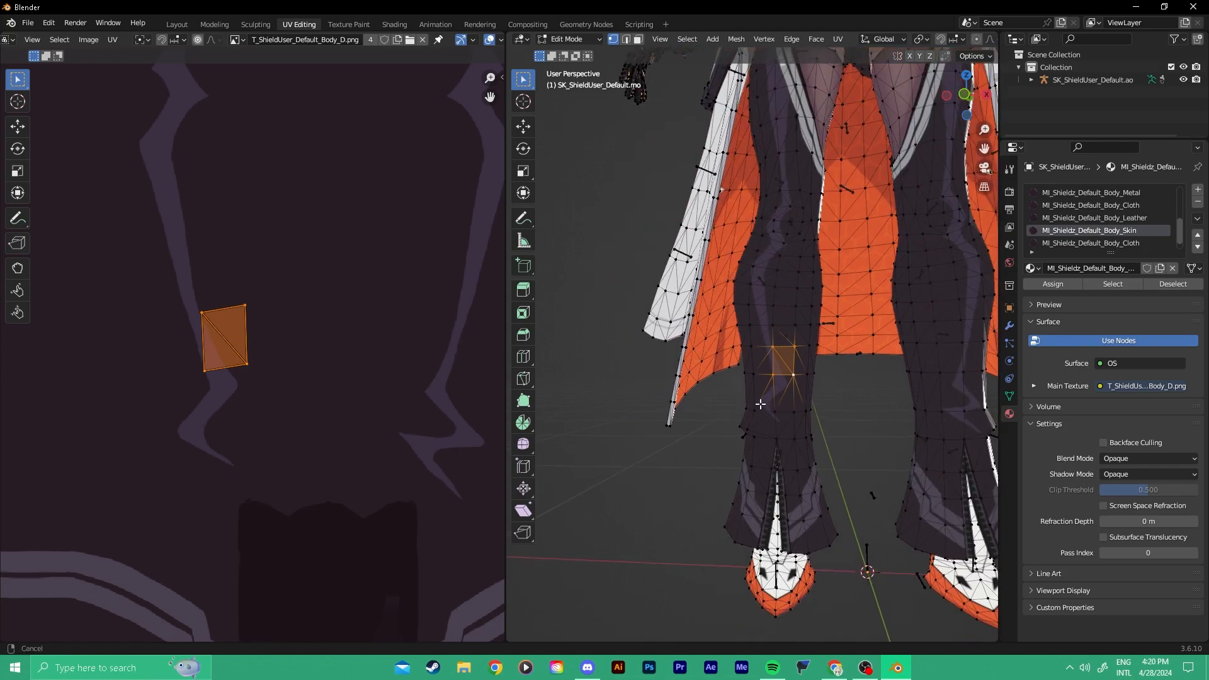
{"action": "scroll", "coordinate": [721, 362], "scroll_direction": "up", "scroll_amount": 5}
{"action": "left_click", "coordinate": [727, 358]}
{"action": "left_click_drag", "start_coordinate": [702, 302], "coordinate": [784, 406]}
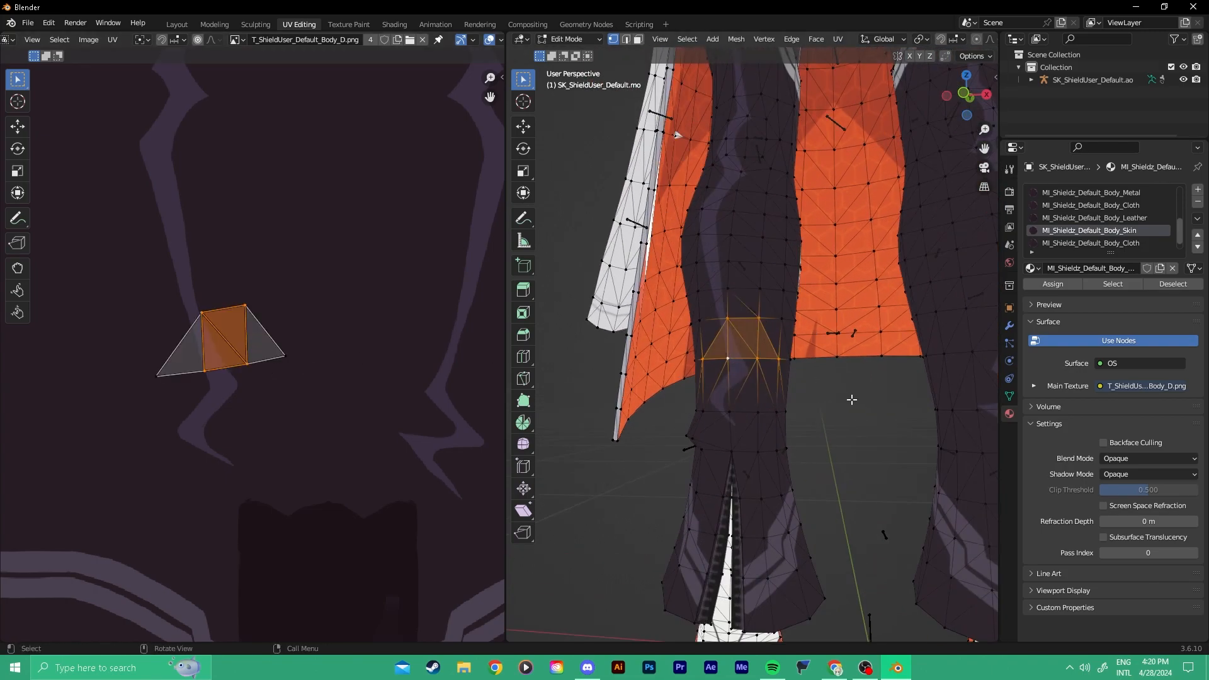
Try selecting a single vertex and single edges along the right shin's purple stripe, using edge select mode for the edges.
{"action": "left_click", "coordinate": [724, 306]}
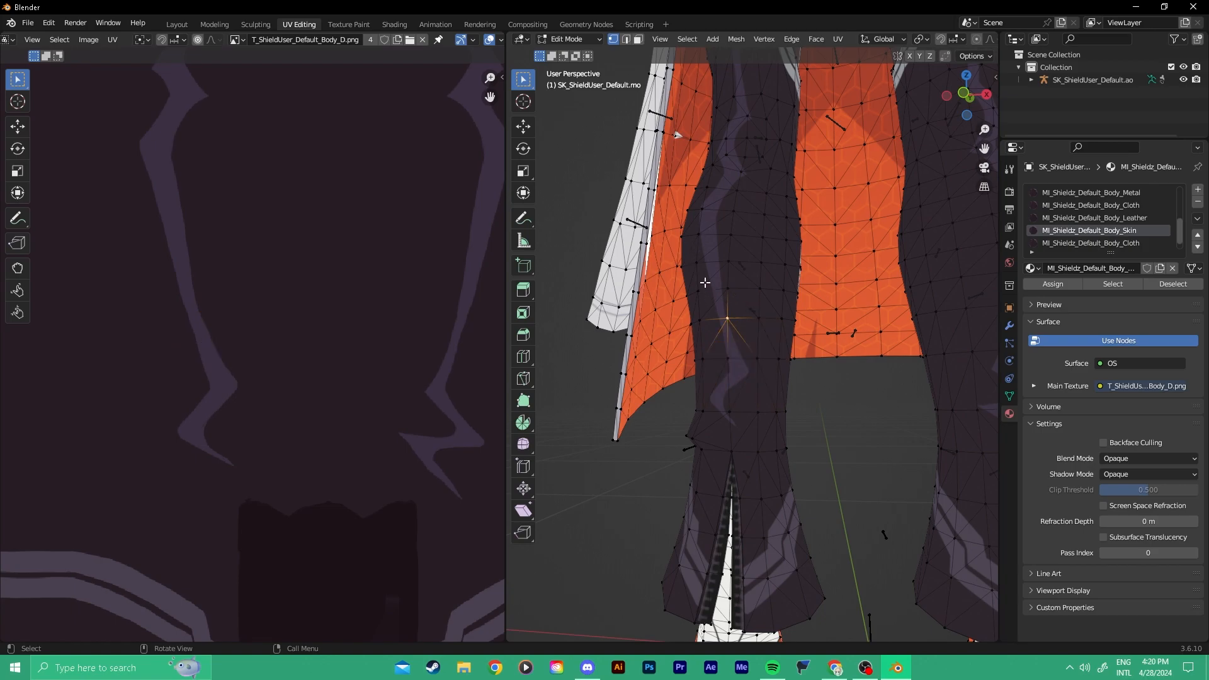
{"action": "left_click", "coordinate": [626, 40]}
{"action": "left_click_drag", "start_coordinate": [724, 304], "coordinate": [755, 371]}
{"action": "scroll", "coordinate": [722, 357], "scroll_direction": "up", "scroll_amount": 1}
{"action": "left_click", "coordinate": [756, 378]}
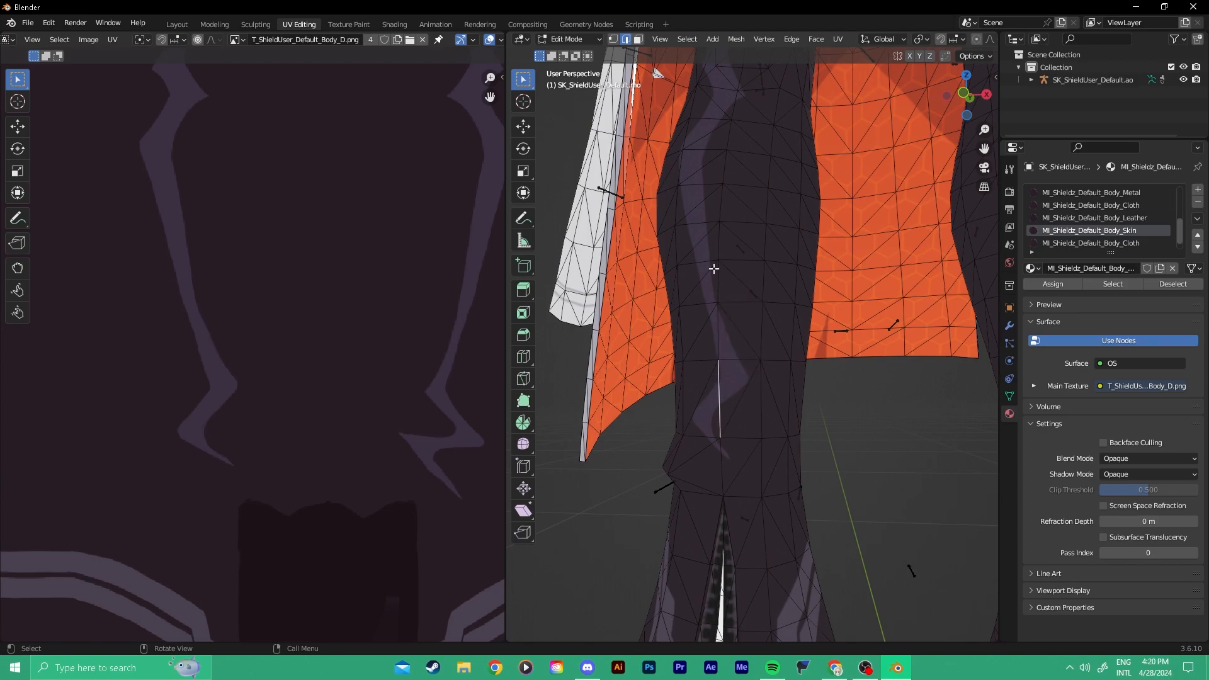
Switch to face select mode and select a block of faces covering the right shin to examine its UVs.
{"action": "left_click", "coordinate": [638, 40]}
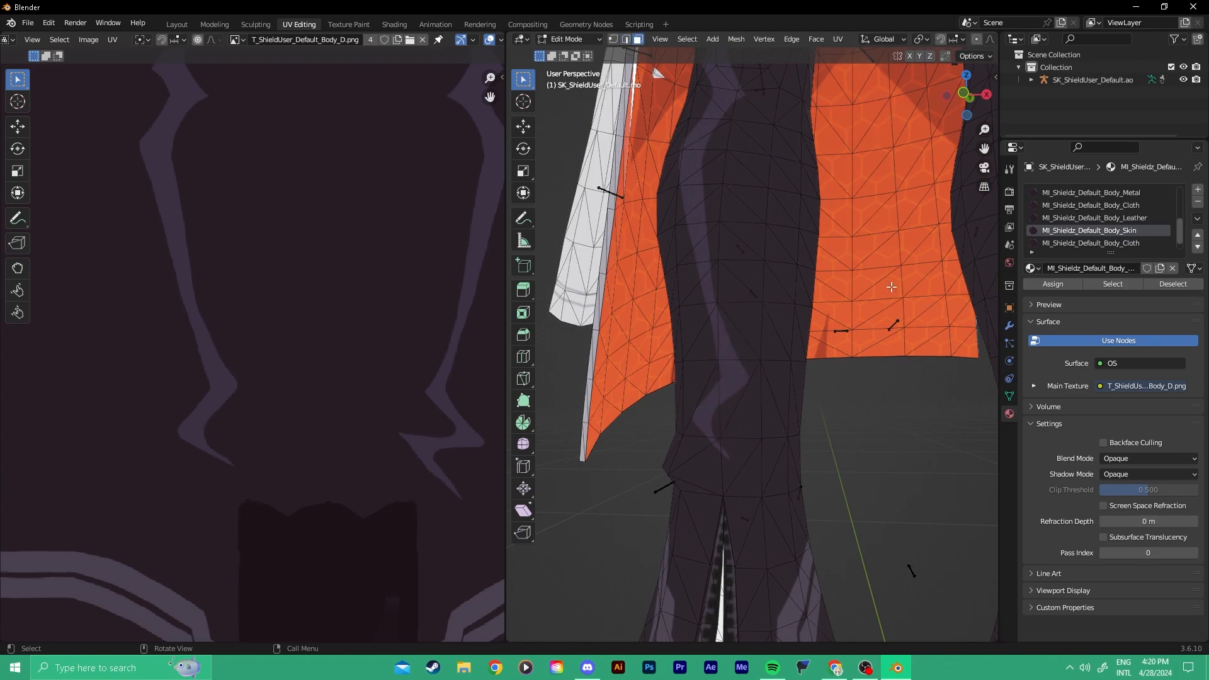
{"action": "left_click", "coordinate": [748, 344]}
{"action": "left_click", "coordinate": [743, 334]}
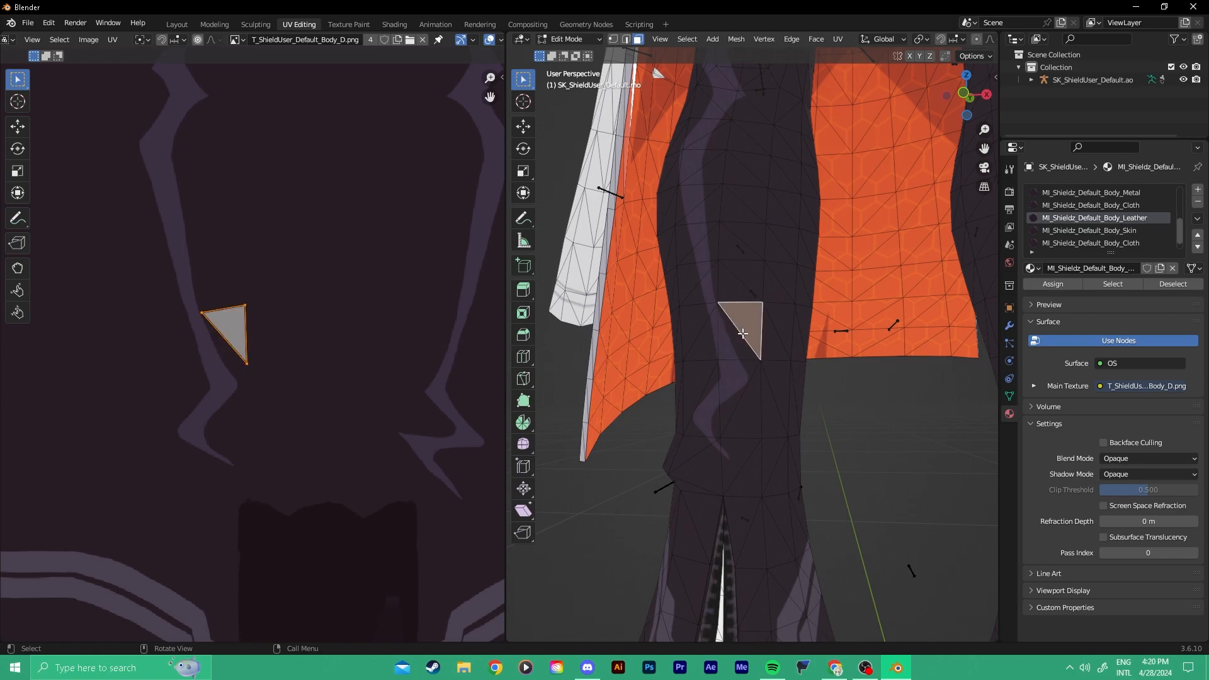
{"action": "left_click", "coordinate": [742, 286]}
{"action": "left_click", "coordinate": [745, 280], "text": "shift"}
{"action": "left_click_drag", "start_coordinate": [712, 216], "coordinate": [772, 421], "text": "shift"}
{"action": "scroll", "coordinate": [306, 354], "scroll_direction": "down", "scroll_amount": 2}
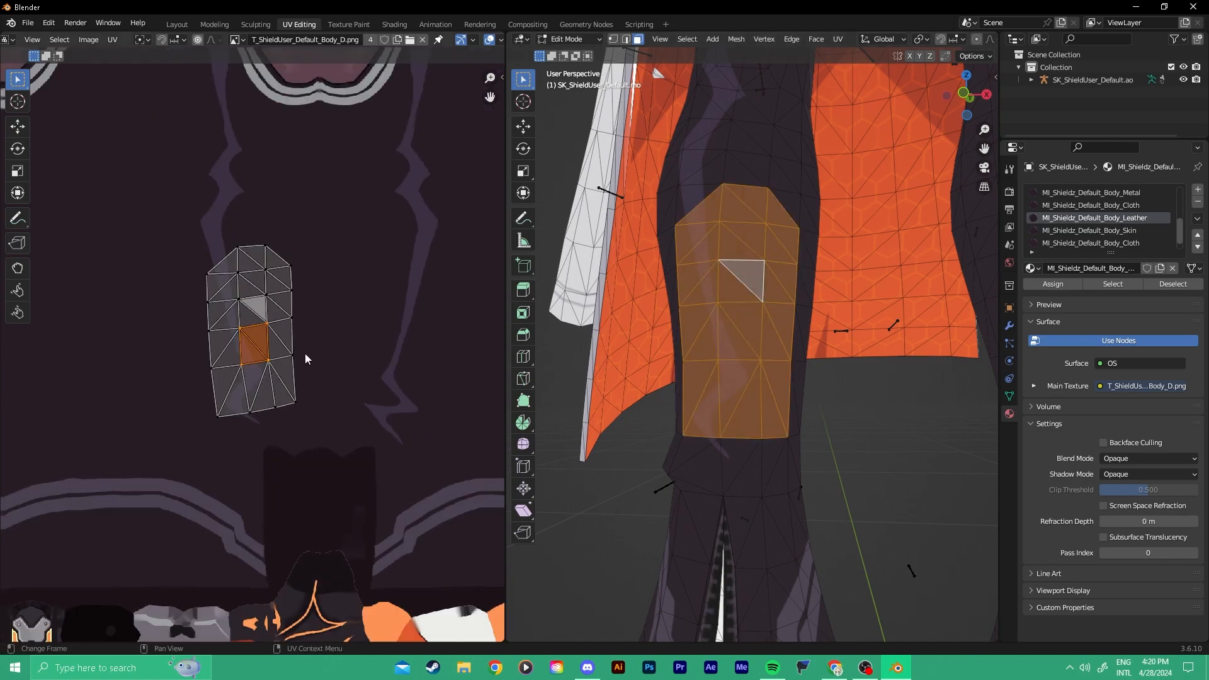
{"action": "scroll", "coordinate": [305, 353], "scroll_direction": "down", "scroll_amount": 2}
{"action": "scroll", "coordinate": [727, 236], "scroll_direction": "down", "scroll_amount": 3}
Box-select face patches on the front and inner side of the right lower leg to compare their UV positions.
{"action": "key", "text": "b"}
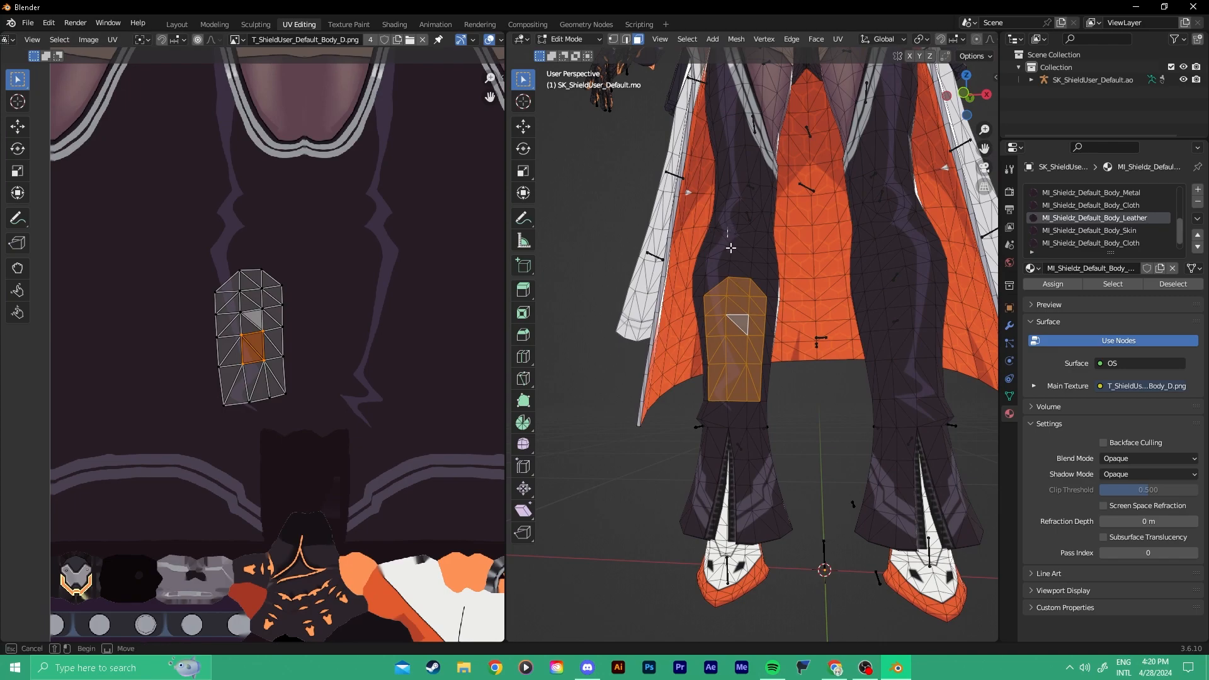
{"action": "left_click_drag", "start_coordinate": [728, 236], "coordinate": [763, 327]}
{"action": "middle_click_drag", "start_coordinate": [769, 259], "coordinate": [755, 256]}
{"action": "left_click_drag", "start_coordinate": [755, 256], "coordinate": [780, 358]}
{"action": "middle_click_drag", "start_coordinate": [779, 359], "coordinate": [763, 349]}
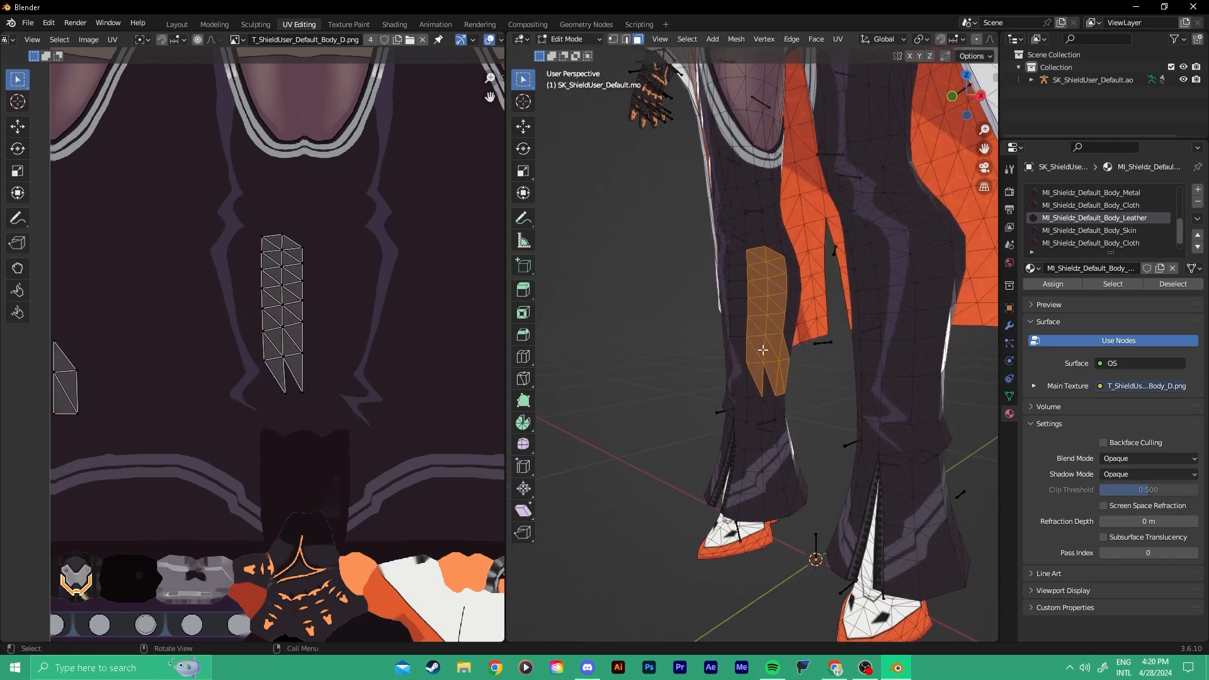
{"action": "left_click_drag", "start_coordinate": [763, 350], "coordinate": [767, 448]}
{"action": "middle_click_drag", "start_coordinate": [769, 435], "coordinate": [827, 425]}
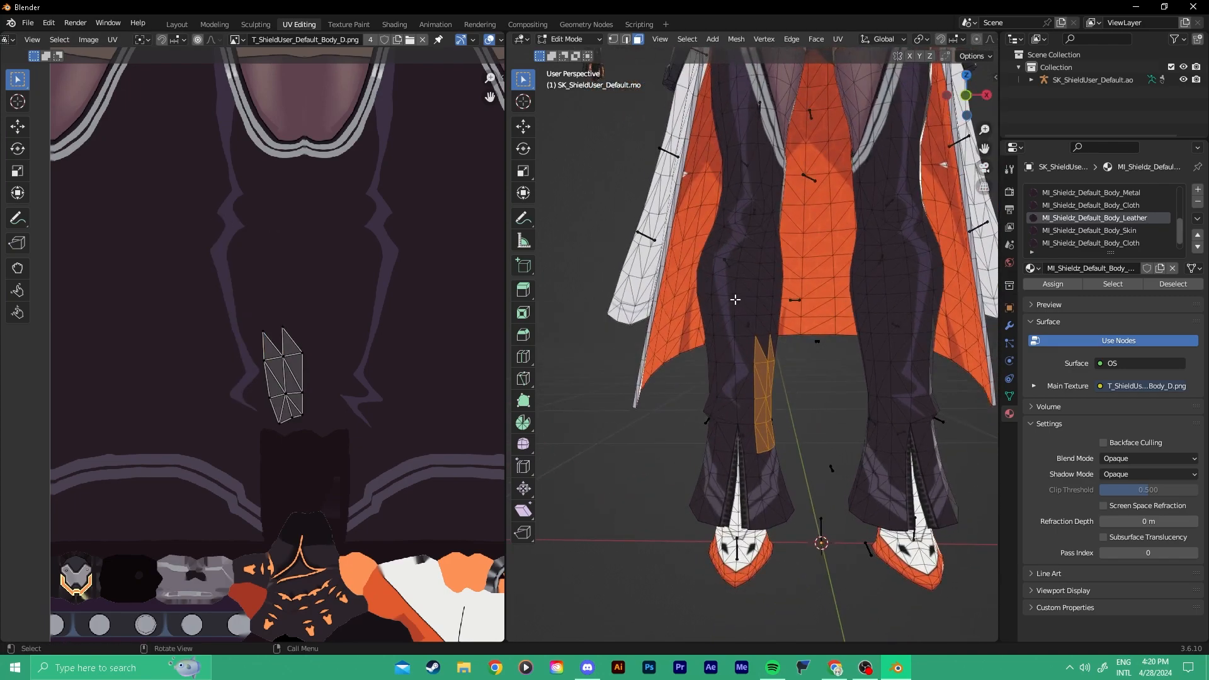
{"action": "key", "text": "b"}
{"action": "left_click_drag", "start_coordinate": [754, 357], "coordinate": [755, 357]}
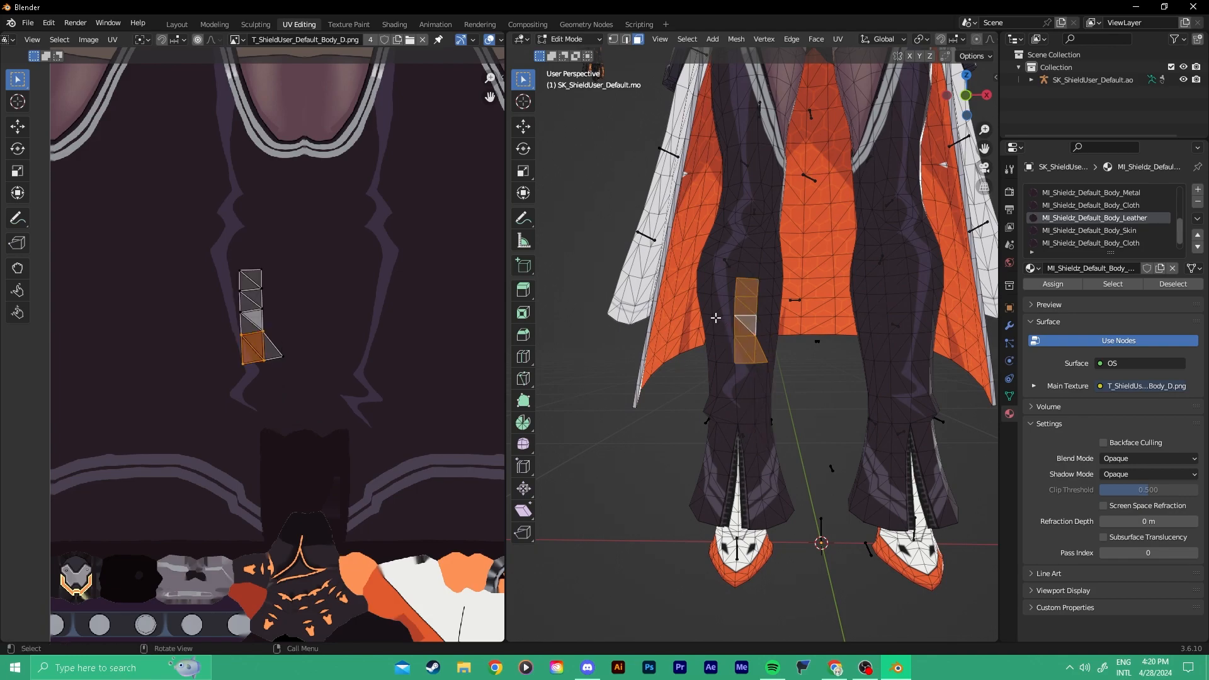
Compare corresponding face patches on the right and left shins with their separate places on the body texture.
{"action": "middle_click_drag", "start_coordinate": [717, 319], "coordinate": [838, 302]}
{"action": "key", "text": "b"}
{"action": "left_click_drag", "start_coordinate": [889, 284], "coordinate": [901, 351]}
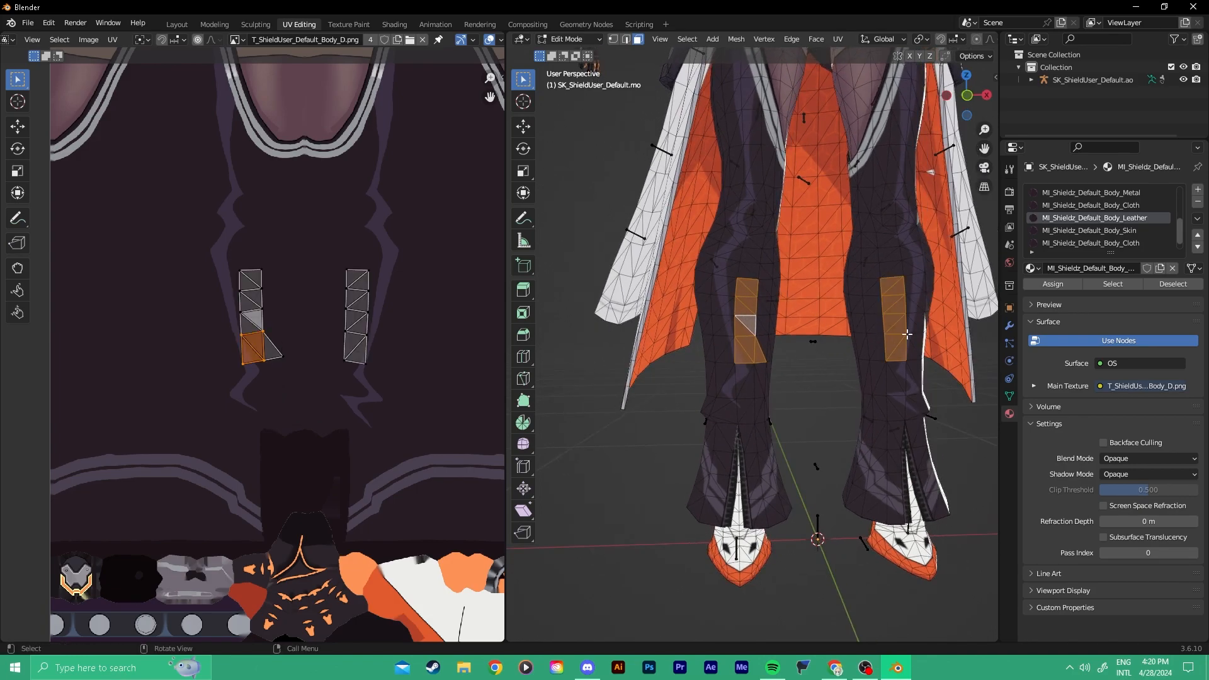
{"action": "left_click", "coordinate": [870, 329]}
{"action": "left_click_drag", "start_coordinate": [727, 282], "coordinate": [758, 348]}
{"action": "left_click_drag", "start_coordinate": [894, 292], "coordinate": [918, 341]}
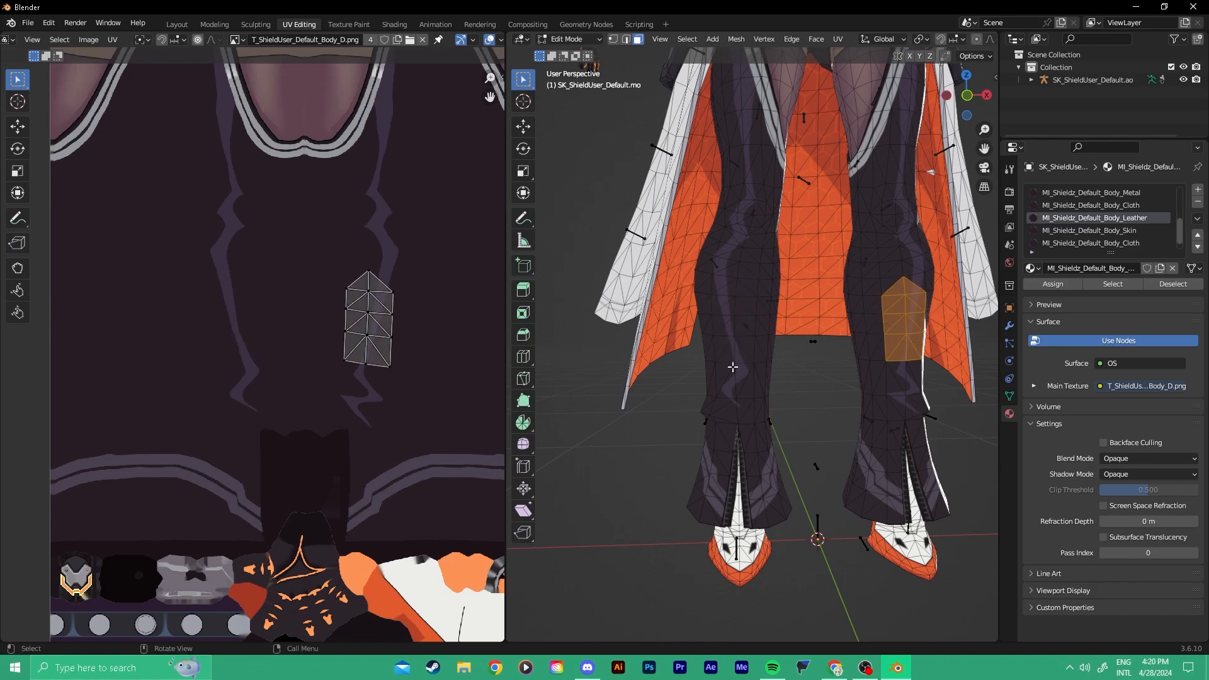
{"action": "left_click_drag", "start_coordinate": [721, 307], "coordinate": [751, 346]}
{"action": "left_click_drag", "start_coordinate": [884, 301], "coordinate": [919, 353]}
{"action": "left_click_drag", "start_coordinate": [722, 303], "coordinate": [745, 351]}
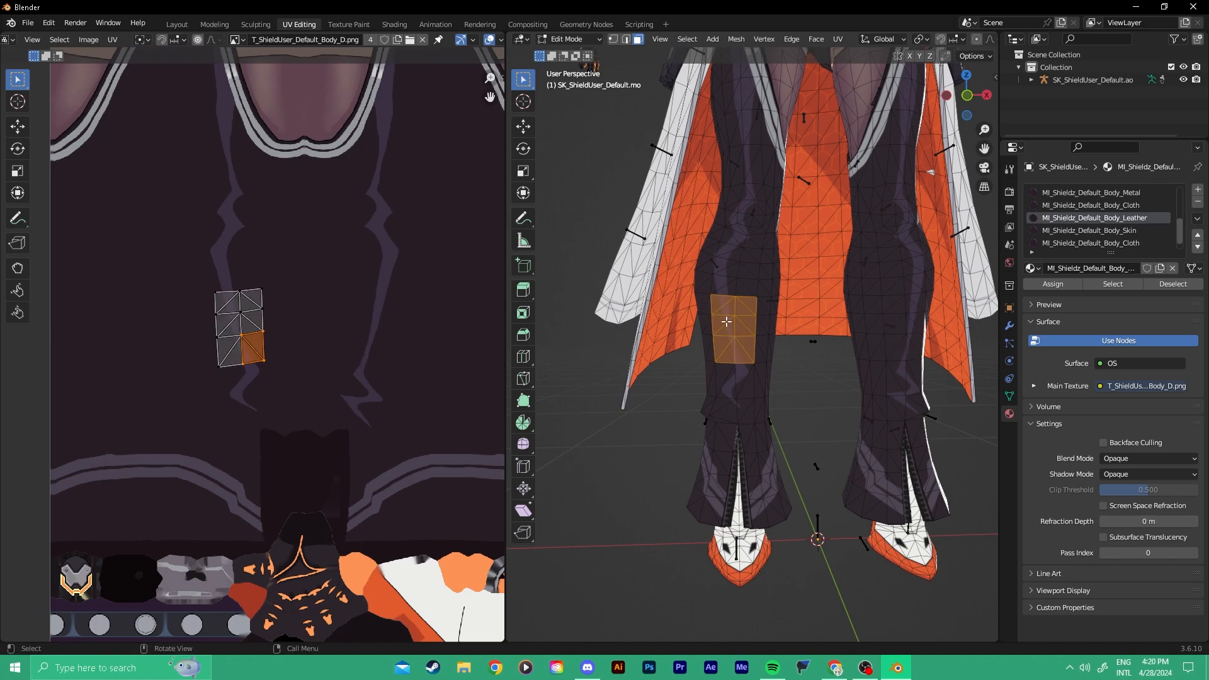
Add faces on the left shin and upward along the right leg to the selection to trace their UVs.
{"action": "left_click_drag", "start_coordinate": [865, 292], "coordinate": [916, 381], "text": "shift"}
{"action": "middle_click_drag", "start_coordinate": [916, 382], "coordinate": [802, 365]}
{"action": "left_click_drag", "start_coordinate": [703, 290], "coordinate": [710, 354], "text": "shift"}
{"action": "left_click_drag", "start_coordinate": [716, 273], "coordinate": [718, 321], "text": "shift"}
{"action": "left_click_drag", "start_coordinate": [714, 200], "coordinate": [716, 249], "text": "shift"}
{"action": "left_click_drag", "start_coordinate": [721, 174], "coordinate": [725, 215], "text": "shift"}
Deselect everything and box-select a face patch on the left thigh's translucent stocking panel to examine its UVs.
{"action": "scroll", "coordinate": [622, 328], "scroll_direction": "down", "scroll_amount": 4}
{"action": "key", "text": "alt+a"}
{"action": "middle_click_drag", "start_coordinate": [664, 298], "coordinate": [743, 302]}
{"action": "scroll", "coordinate": [456, 332], "scroll_direction": "down", "scroll_amount": 6}
{"action": "scroll", "coordinate": [818, 476], "scroll_direction": "up", "scroll_amount": 4}
{"action": "middle_click_drag", "start_coordinate": [819, 477], "coordinate": [766, 305]}
{"action": "key", "text": "b"}
{"action": "left_click_drag", "start_coordinate": [769, 305], "coordinate": [772, 313]}
{"action": "mouse_move", "coordinate": [772, 313]}
{"action": "middle_mouse_down"}
{"action": "mouse_move", "coordinate": [733, 308]}
{"action": "mouse_move", "coordinate": [770, 305]}
{"action": "middle_mouse_up"}
{"action": "scroll", "coordinate": [350, 247], "scroll_direction": "up", "scroll_amount": 4}
{"action": "middle_click_drag", "start_coordinate": [319, 245], "coordinate": [282, 290]}
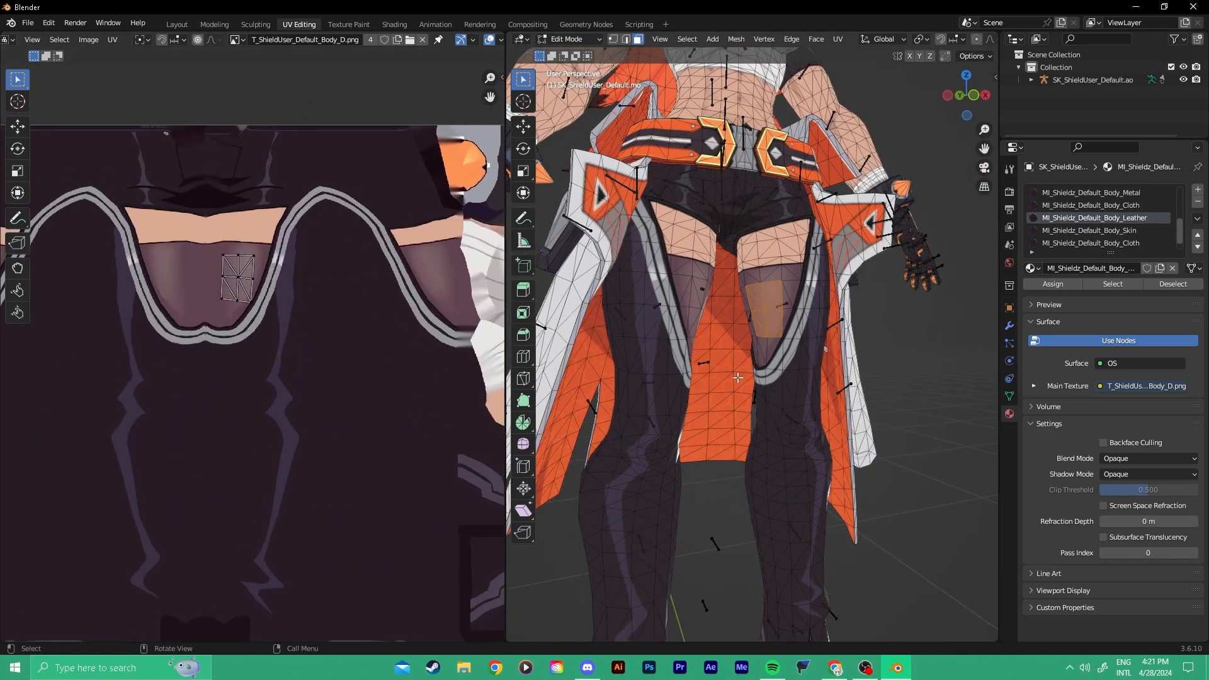
{"action": "scroll", "coordinate": [702, 378], "scroll_direction": "down", "scroll_amount": 5}
{"action": "middle_click_drag", "start_coordinate": [702, 378], "coordinate": [762, 391]}
{"action": "scroll", "coordinate": [762, 391], "scroll_direction": "up", "scroll_amount": 5}
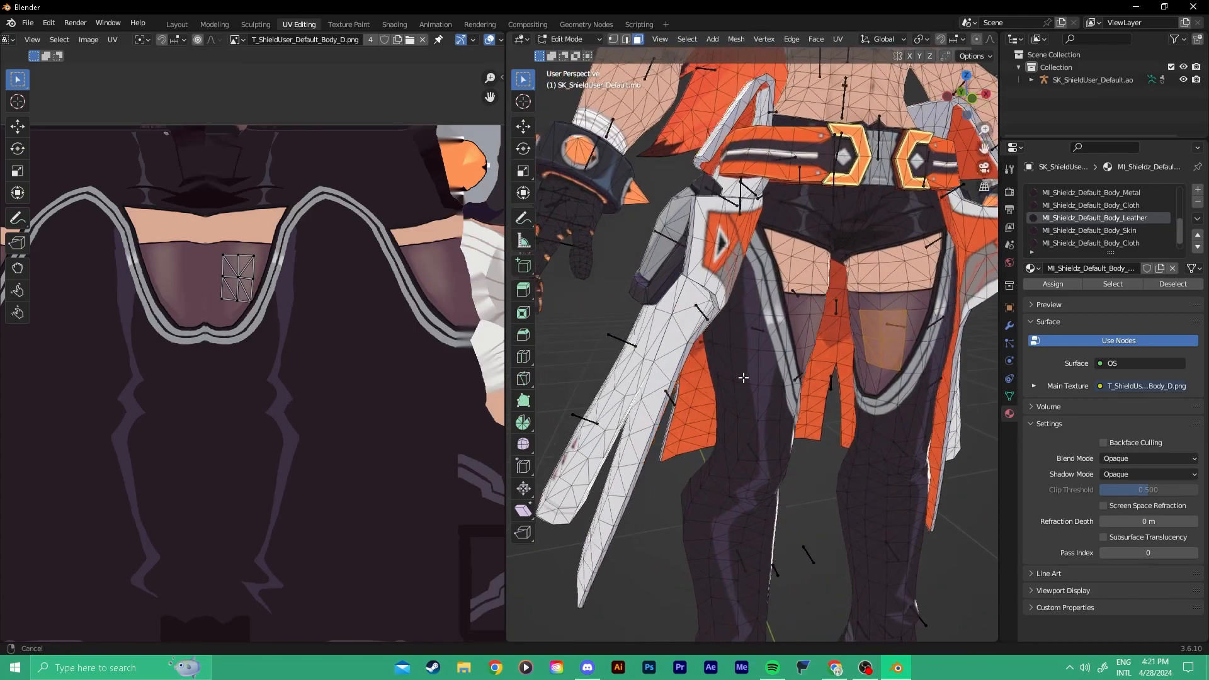
Display the T_ShieldUser_Default_Coat_D.png texture in the UV editor and deselect all faces of the model.
{"action": "scroll", "coordinate": [300, 439], "scroll_direction": "down", "scroll_amount": 3}
{"action": "middle_click_drag", "start_coordinate": [300, 433], "coordinate": [238, 362]}
{"action": "scroll", "coordinate": [266, 361], "scroll_direction": "up", "scroll_amount": 1}
{"action": "left_click", "coordinate": [236, 41]}
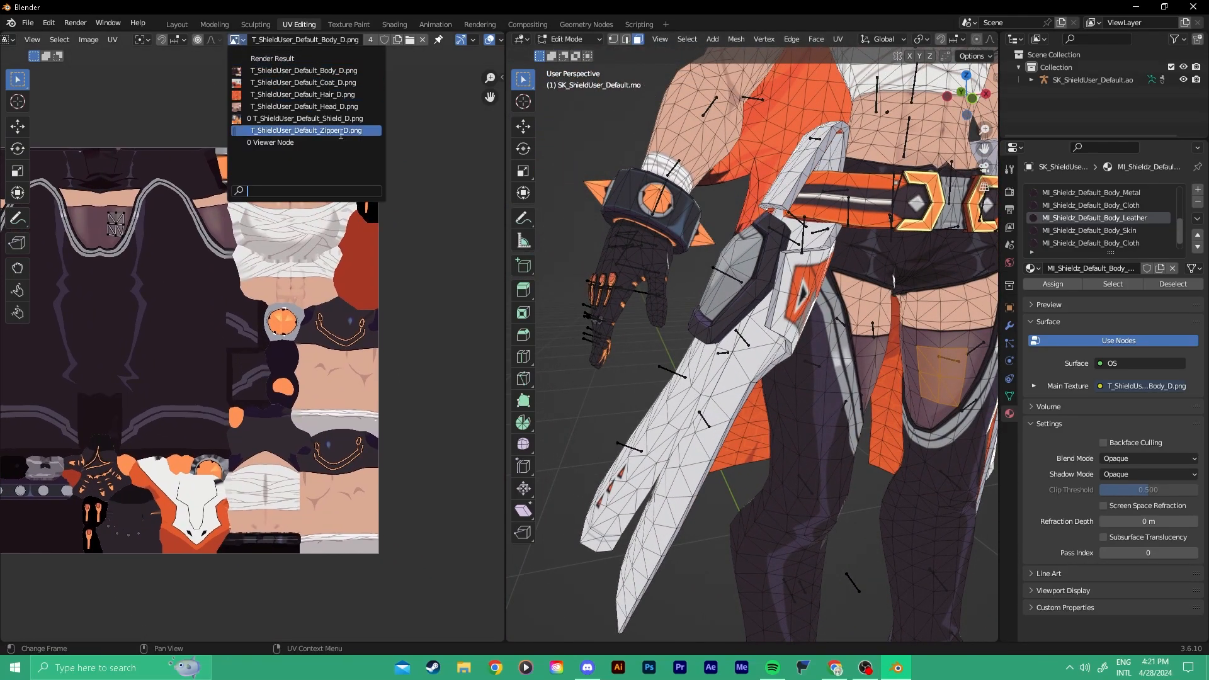
{"action": "left_click", "coordinate": [277, 93]}
{"action": "scroll", "coordinate": [315, 305], "scroll_direction": "up", "scroll_amount": 3}
{"action": "middle_click_drag", "start_coordinate": [315, 305], "coordinate": [303, 289]}
{"action": "scroll", "coordinate": [303, 290], "scroll_direction": "up", "scroll_amount": 1}
{"action": "scroll", "coordinate": [373, 283], "scroll_direction": "down", "scroll_amount": 3}
{"action": "key", "text": "alt+a"}
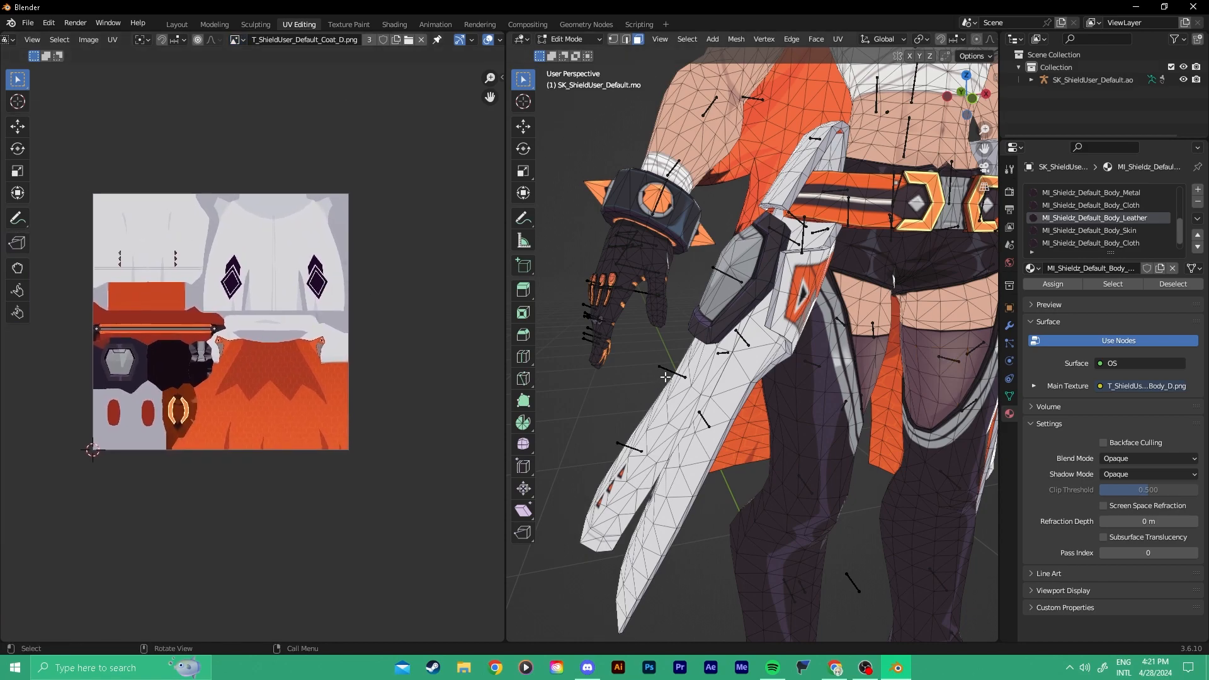
Select all faces of the MI_Shieldz_Default_Coat_Cloth material and examine their UVs over the orange part of the coat texture.
{"action": "scroll", "coordinate": [1140, 223], "scroll_direction": "down", "scroll_amount": 5}
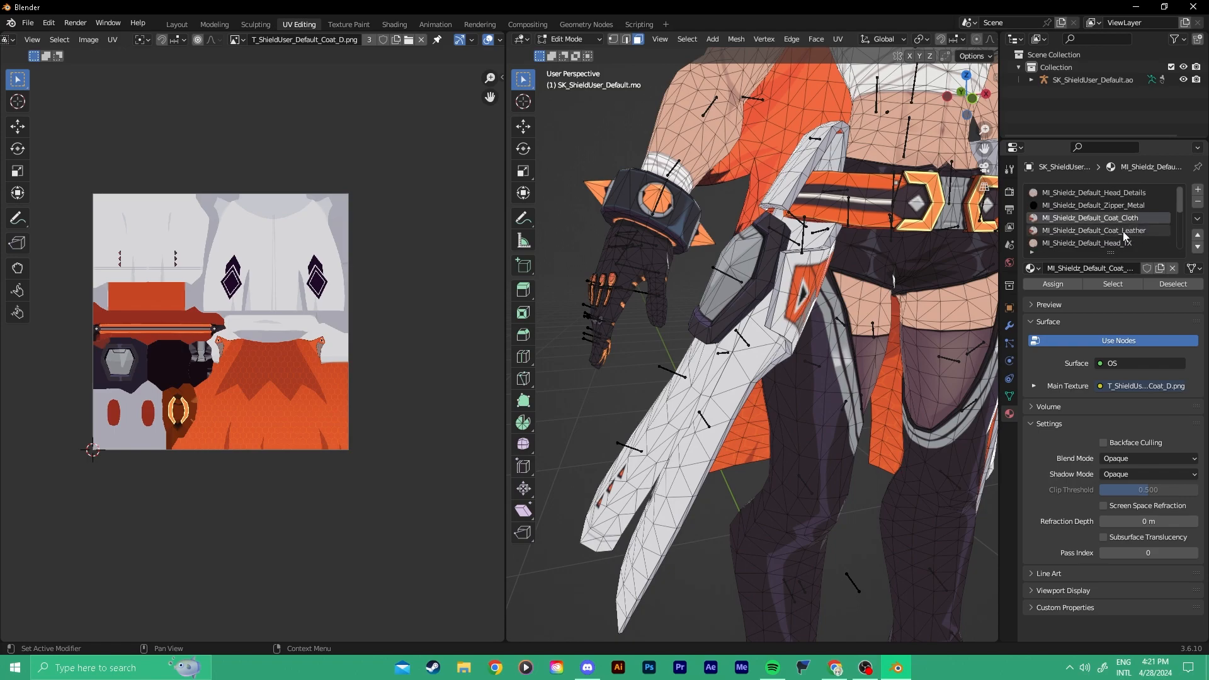
{"action": "left_click", "coordinate": [1112, 283]}
{"action": "middle_click_drag", "start_coordinate": [478, 396], "coordinate": [737, 384]}
{"action": "scroll", "coordinate": [263, 469], "scroll_direction": "up", "scroll_amount": 8}
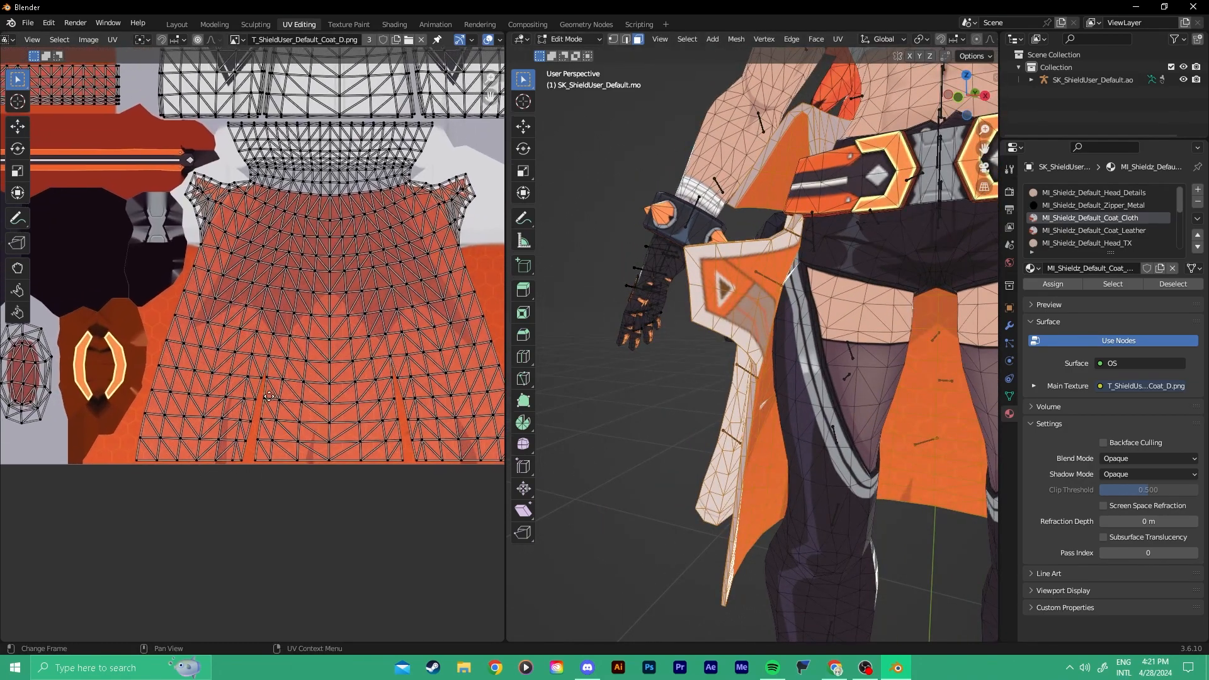
{"action": "scroll", "coordinate": [254, 383], "scroll_direction": "up", "scroll_amount": 4}
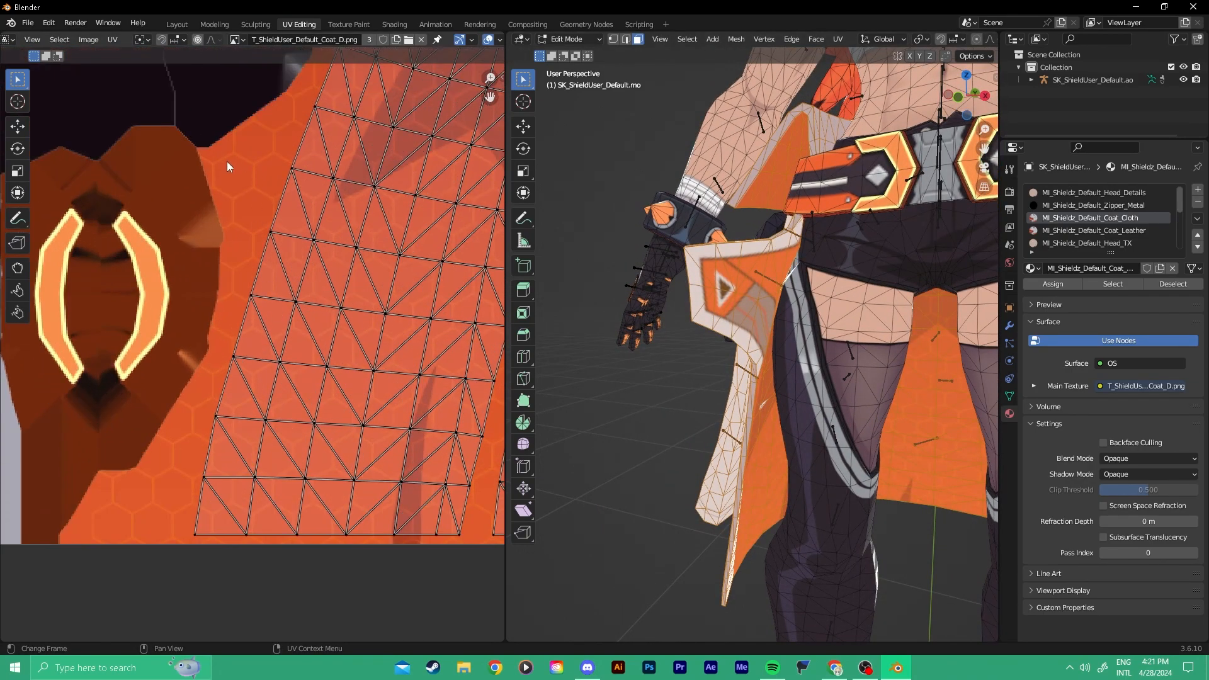
{"action": "scroll", "coordinate": [256, 217], "scroll_direction": "down", "scroll_amount": 3}
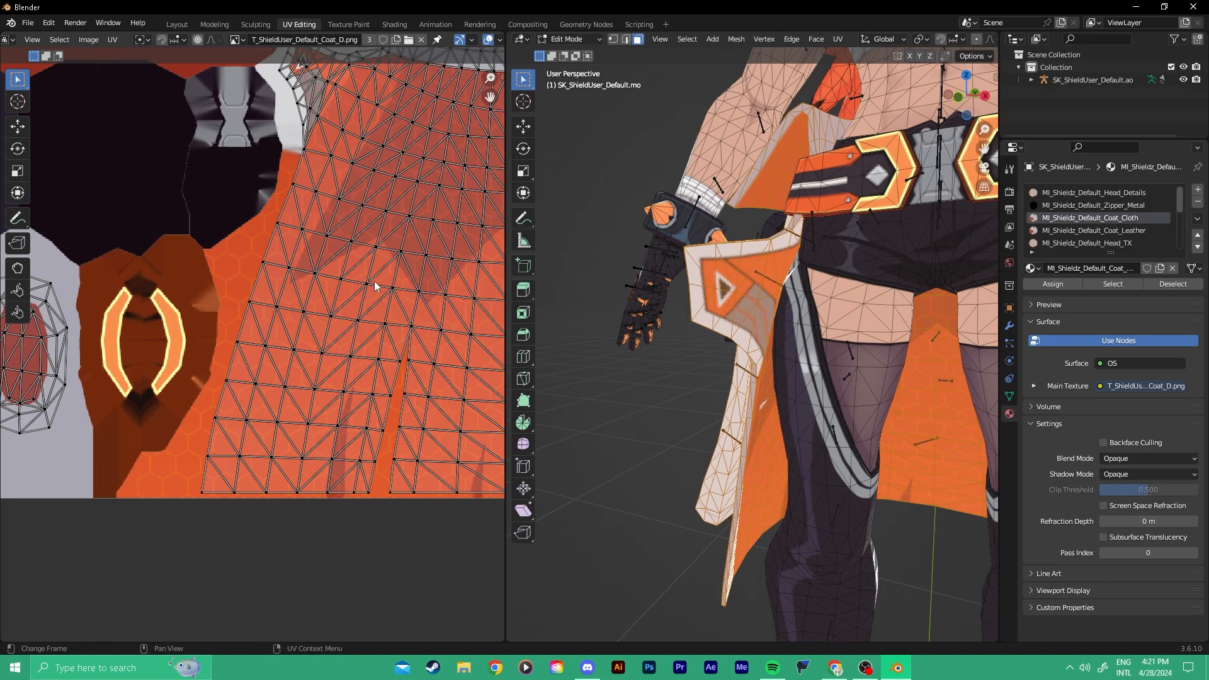
Compare the hexagon pattern on the model's orange coat lining with the matching area of the coat texture.
{"action": "scroll", "coordinate": [746, 372], "scroll_direction": "up", "scroll_amount": 6}
{"action": "middle_click_drag", "start_coordinate": [747, 373], "coordinate": [764, 311]}
{"action": "scroll", "coordinate": [281, 402], "scroll_direction": "down", "scroll_amount": 2}
{"action": "mouse_move", "coordinate": [195, 457]}
{"action": "left_mouse_down"}
{"action": "mouse_move", "coordinate": [224, 430]}
{"action": "mouse_move", "coordinate": [214, 445]}
{"action": "left_mouse_up"}
{"action": "middle_click_drag", "start_coordinate": [217, 434], "coordinate": [213, 453]}
{"action": "left_click_drag", "start_coordinate": [243, 331], "coordinate": [273, 322]}
{"action": "middle_click_drag", "start_coordinate": [452, 397], "coordinate": [210, 432]}
{"action": "left_click_drag", "start_coordinate": [321, 312], "coordinate": [358, 355]}
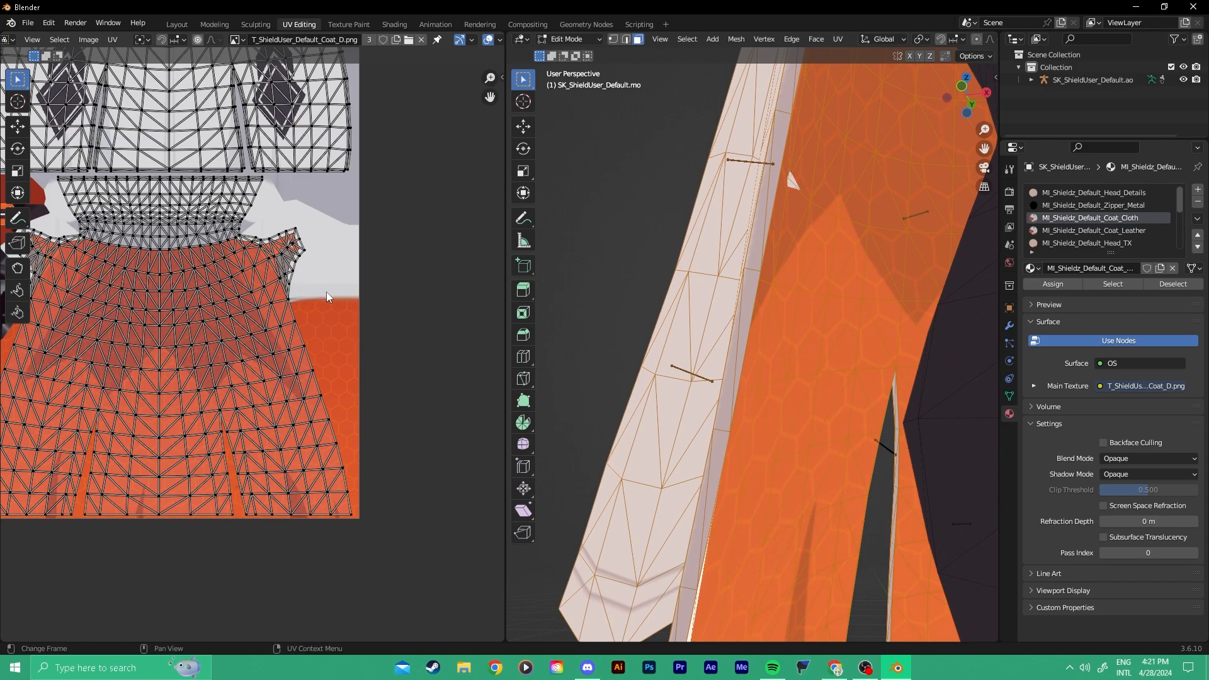
{"action": "scroll", "coordinate": [447, 357], "scroll_direction": "down", "scroll_amount": 4}
{"action": "scroll", "coordinate": [432, 358], "scroll_direction": "up", "scroll_amount": 4}
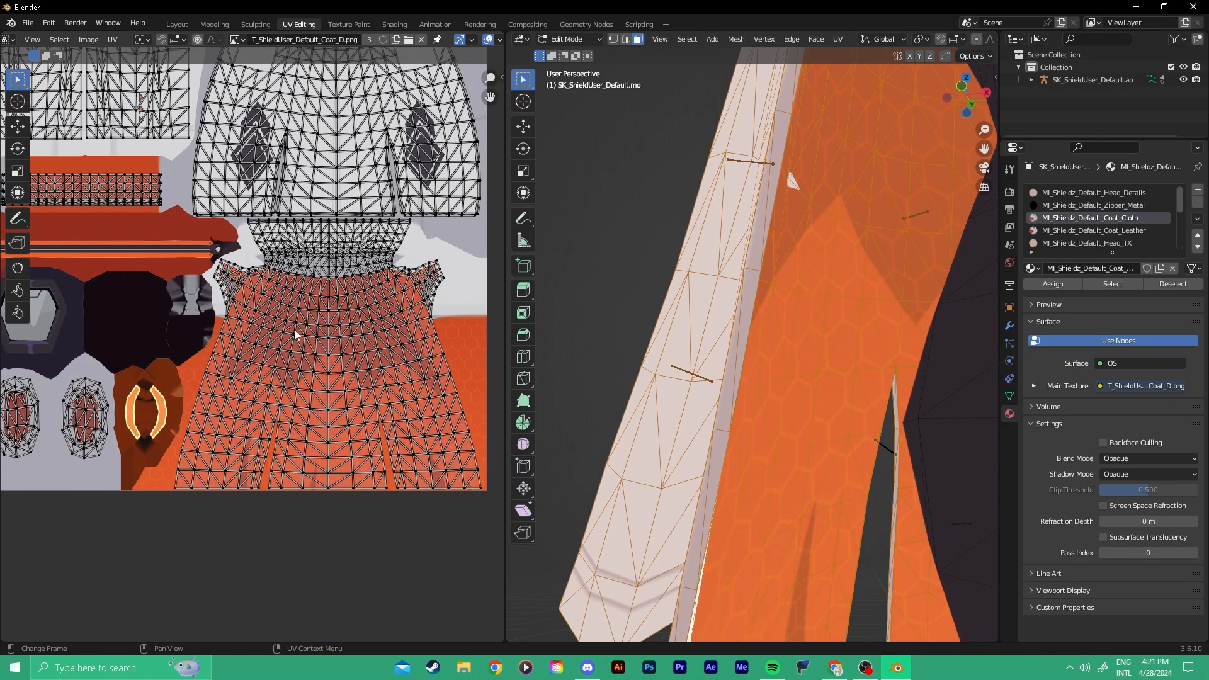
{"action": "scroll", "coordinate": [287, 324], "scroll_direction": "down", "scroll_amount": 3}
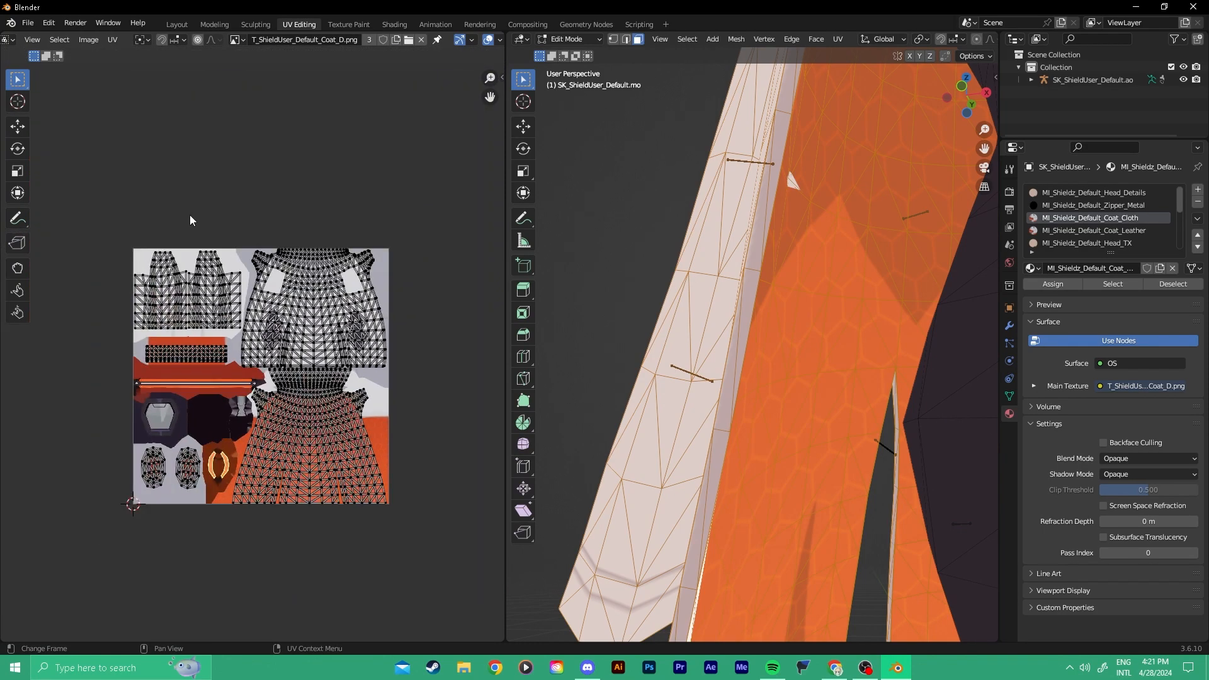
Box-select the UV islands of the orange lining and the white outer coat in turn to compare their texture areas.
{"action": "left_click_drag", "start_coordinate": [241, 386], "coordinate": [386, 540]}
{"action": "scroll", "coordinate": [276, 487], "scroll_direction": "up", "scroll_amount": 3}
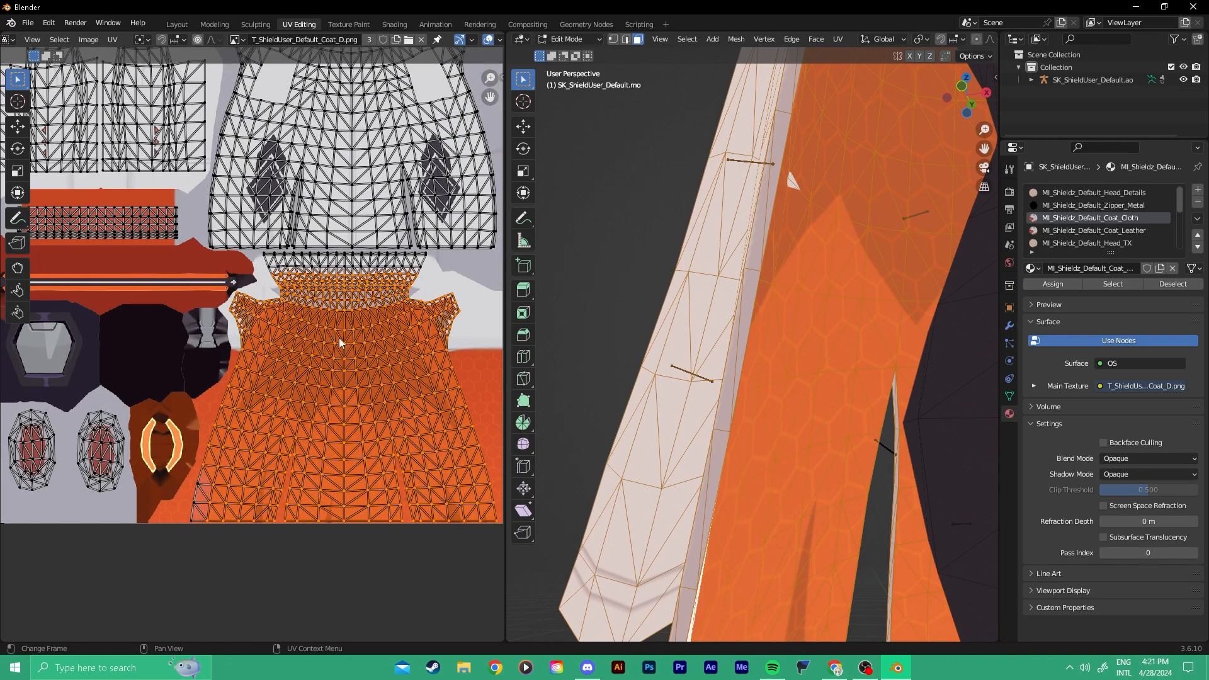
{"action": "scroll", "coordinate": [340, 376], "scroll_direction": "down", "scroll_amount": 5}
{"action": "scroll", "coordinate": [312, 396], "scroll_direction": "up", "scroll_amount": 7}
{"action": "scroll", "coordinate": [190, 328], "scroll_direction": "down", "scroll_amount": 3}
{"action": "left_click_drag", "start_coordinate": [191, 327], "coordinate": [495, 81]}
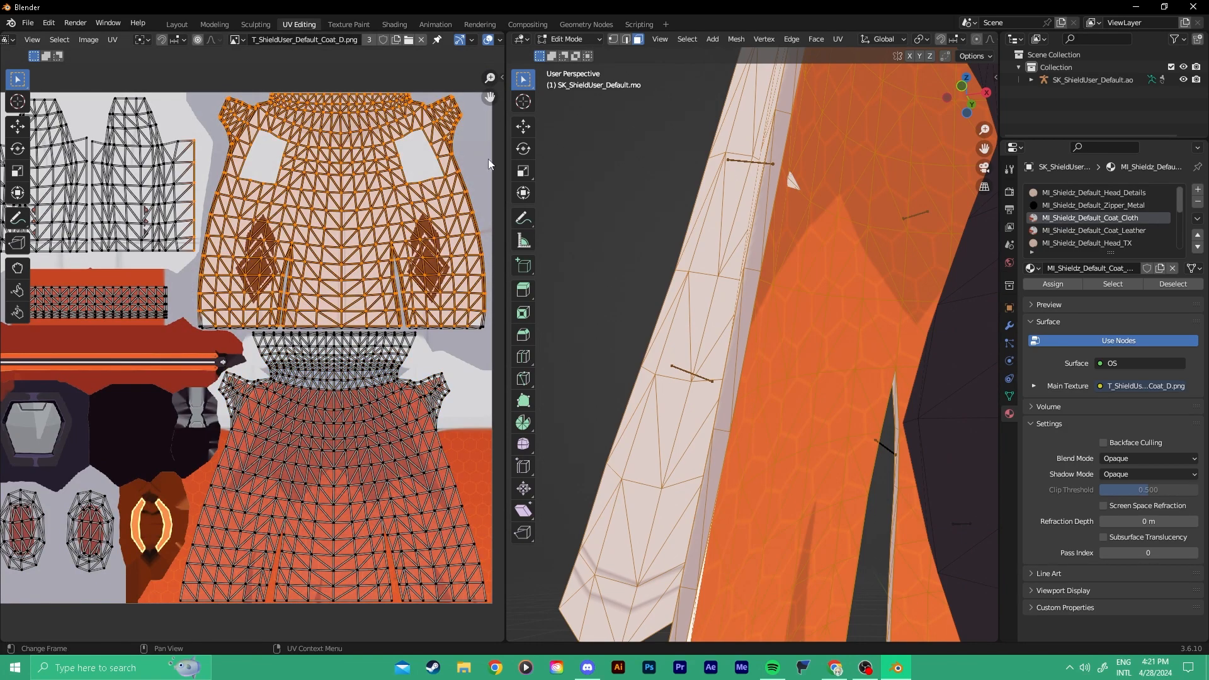
{"action": "left_click_drag", "start_coordinate": [175, 362], "coordinate": [482, 626]}
{"action": "left_click_drag", "start_coordinate": [134, 318], "coordinate": [495, 158]}
Examine the coat on the model from behind and from the front, and clear the UV and face selections.
{"action": "scroll", "coordinate": [791, 207], "scroll_direction": "down", "scroll_amount": 9}
{"action": "middle_click_drag", "start_coordinate": [791, 252], "coordinate": [798, 396]}
{"action": "scroll", "coordinate": [798, 396], "scroll_direction": "up", "scroll_amount": 4}
{"action": "middle_click_drag", "start_coordinate": [641, 454], "coordinate": [874, 534], "text": "shift"}
{"action": "scroll", "coordinate": [808, 548], "scroll_direction": "down", "scroll_amount": 2}
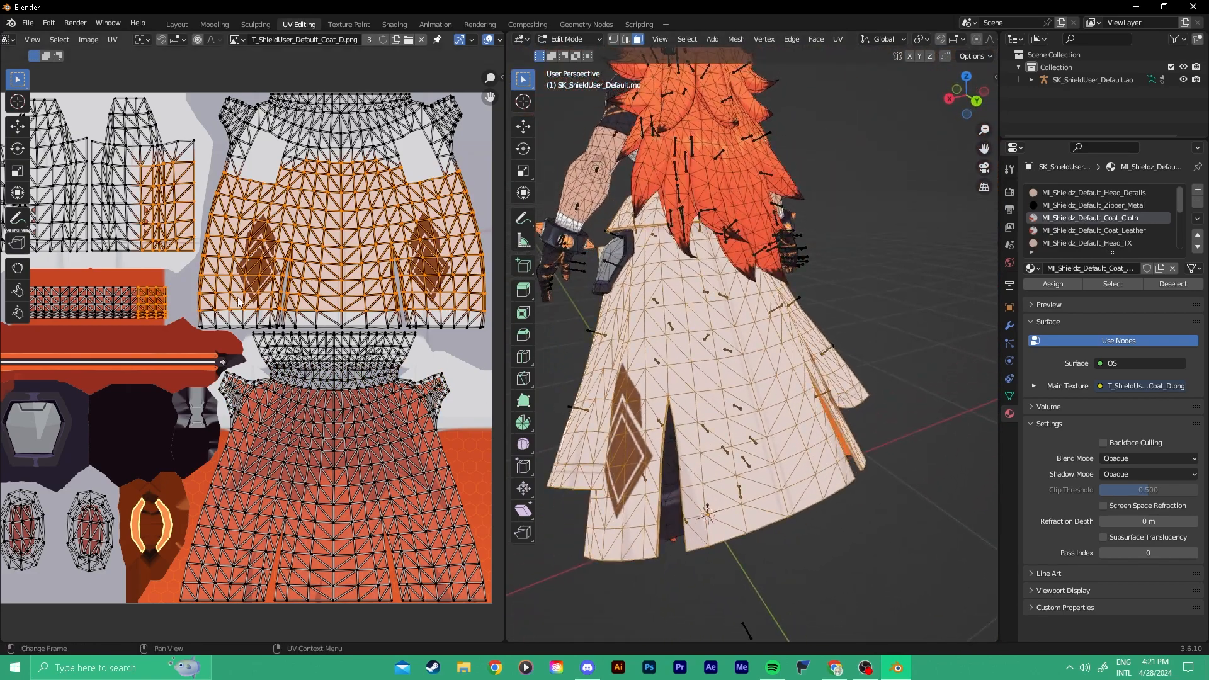
{"action": "left_click", "coordinate": [163, 346]}
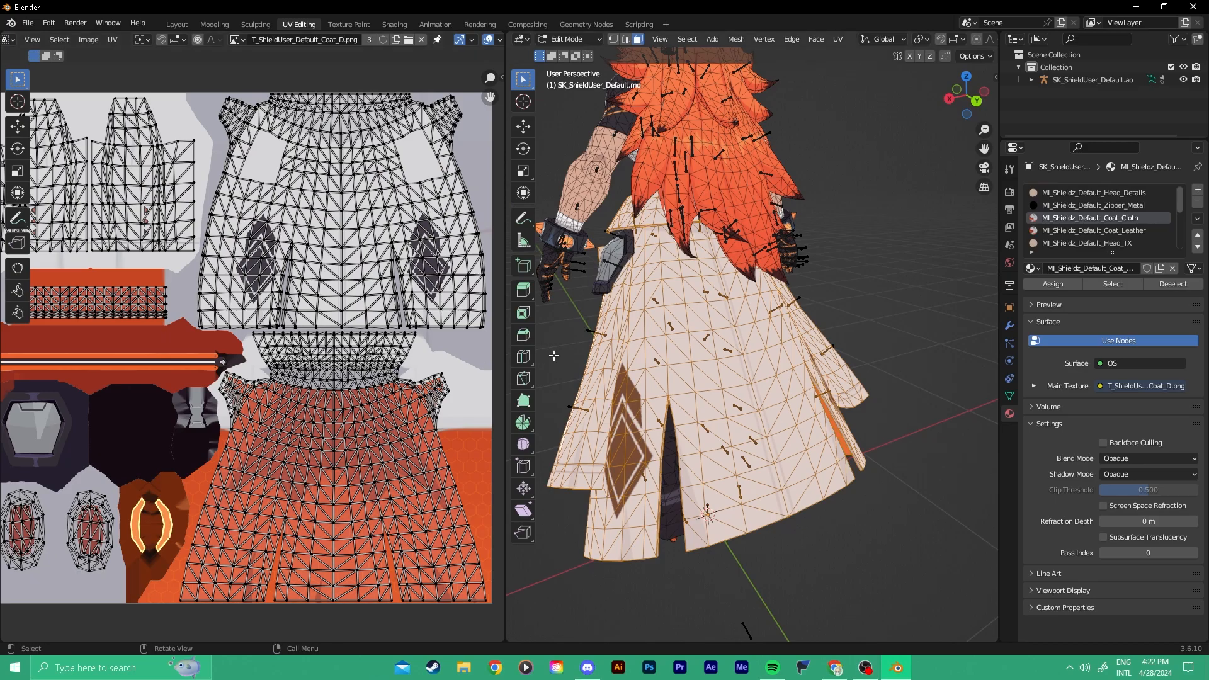
{"action": "middle_click_drag", "start_coordinate": [724, 371], "coordinate": [866, 348]}
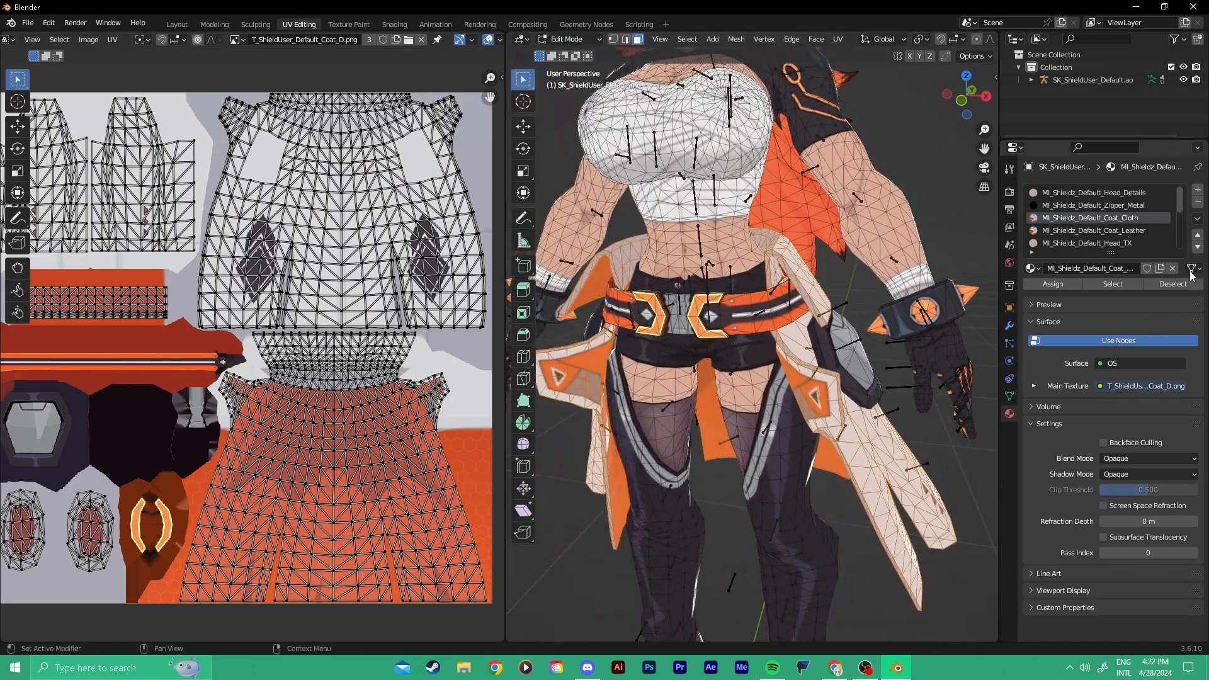
{"action": "left_click", "coordinate": [958, 238]}
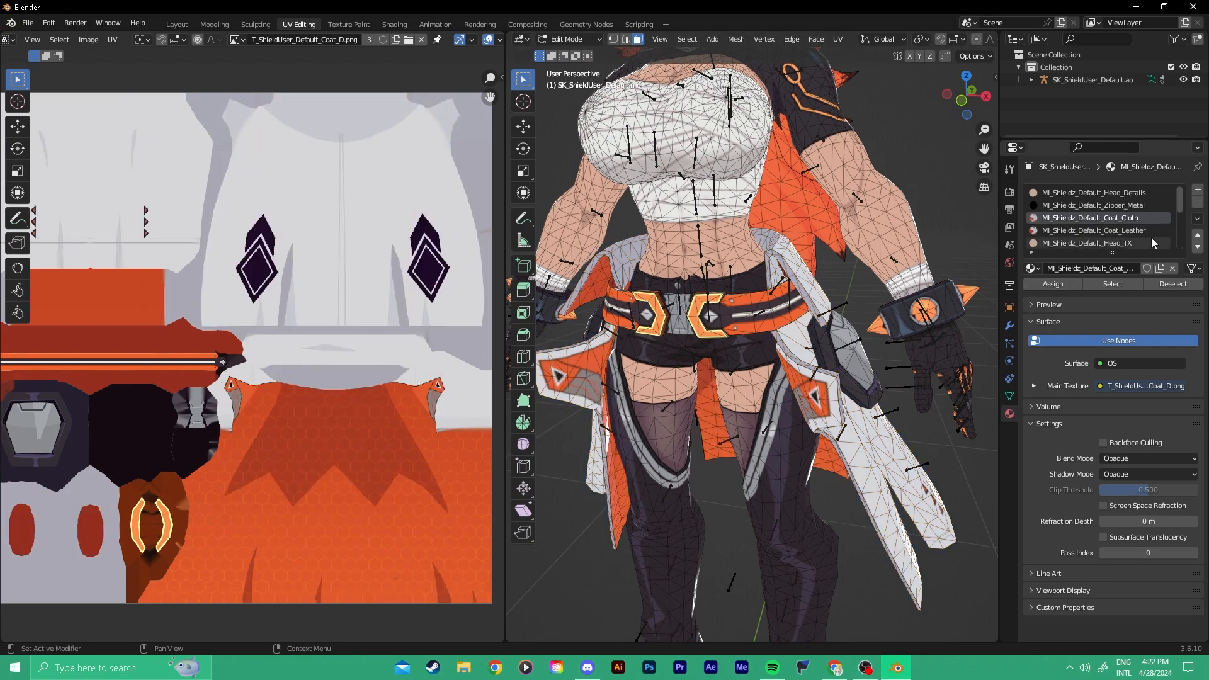
Check the UVs of the last MI_Shieldz_Default_Body_Cloth slot and display T_ShieldUser_Default_Body_D.png in the UV editor.
{"action": "scroll", "coordinate": [1131, 239], "scroll_direction": "down", "scroll_amount": 5}
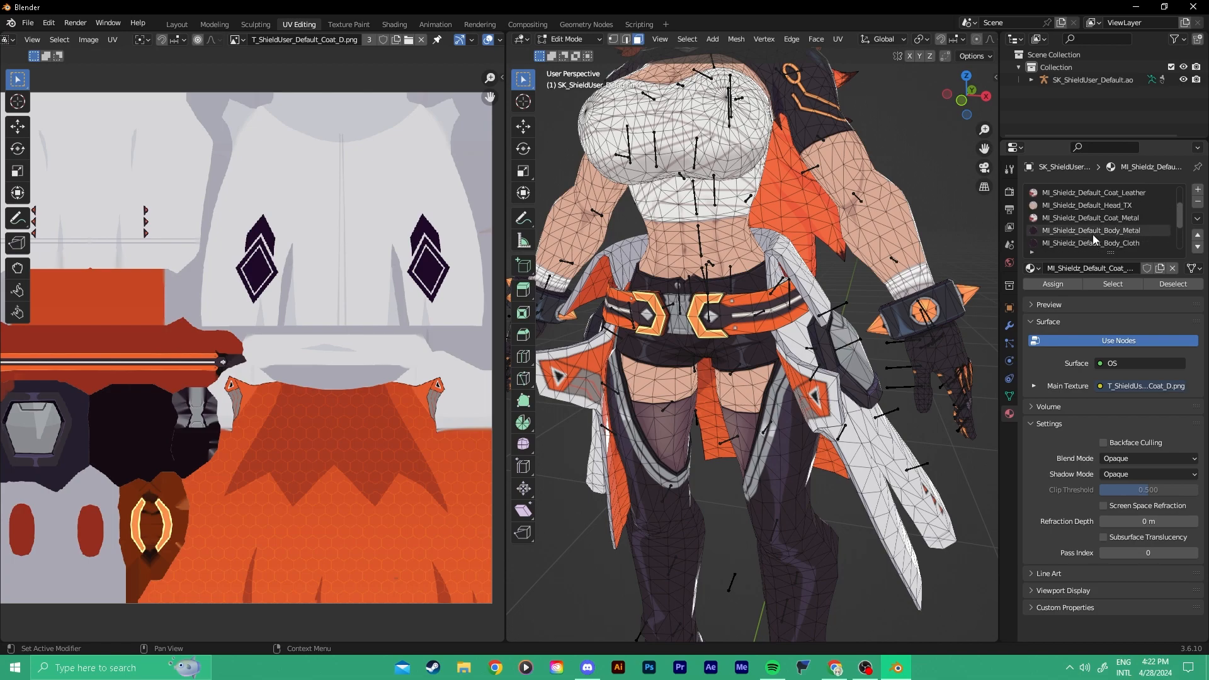
{"action": "left_click", "coordinate": [1102, 232]}
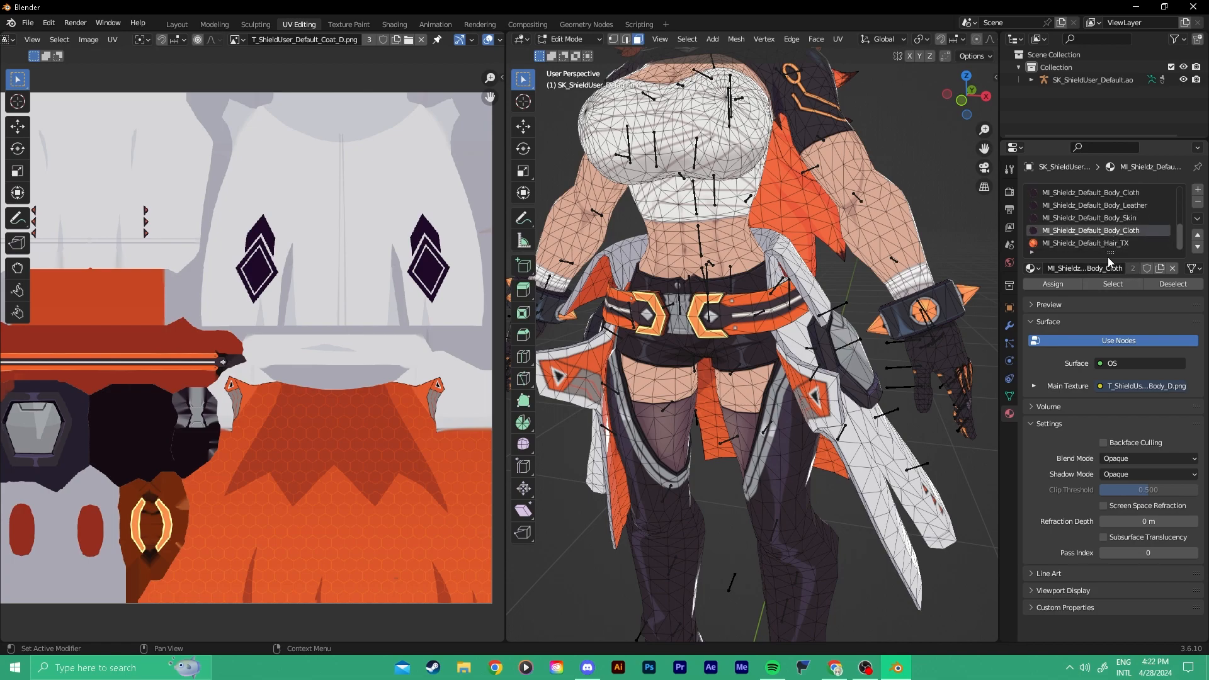
{"action": "left_click", "coordinate": [1112, 284]}
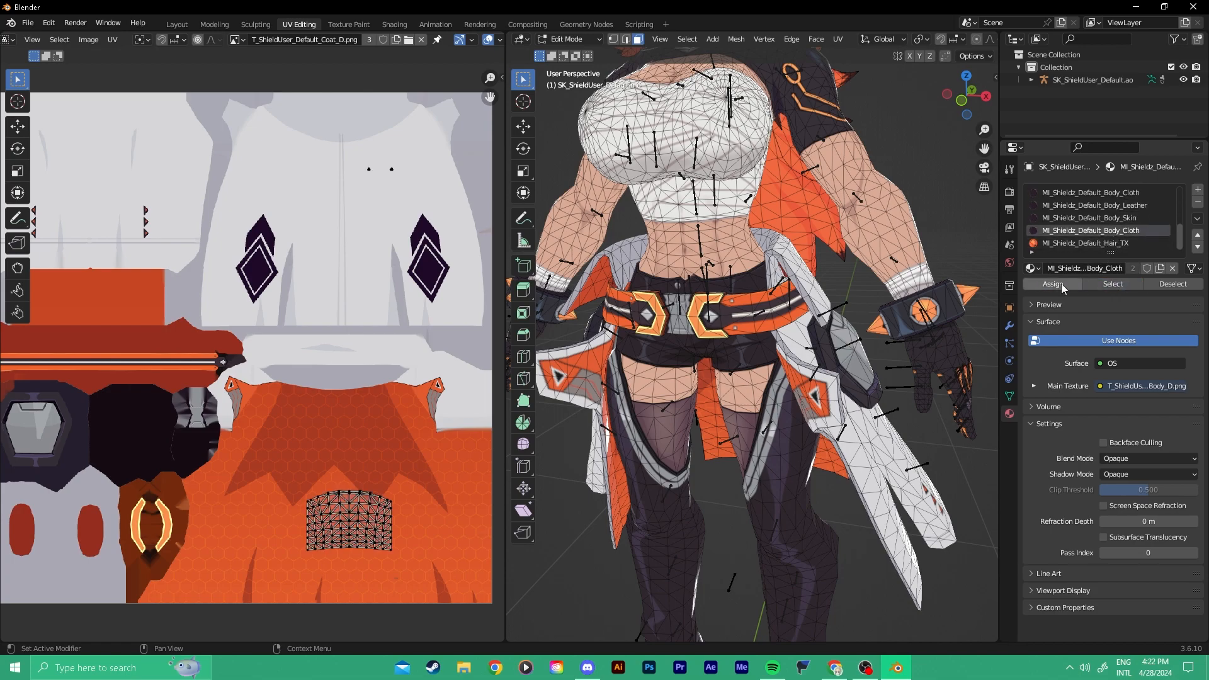
{"action": "left_click", "coordinate": [236, 39]}
{"action": "left_click", "coordinate": [296, 74]}
{"action": "scroll", "coordinate": [345, 202], "scroll_direction": "down", "scroll_amount": 3}
{"action": "middle_click_drag", "start_coordinate": [345, 203], "coordinate": [240, 273]}
{"action": "scroll", "coordinate": [1101, 216], "scroll_direction": "up", "scroll_amount": 3}
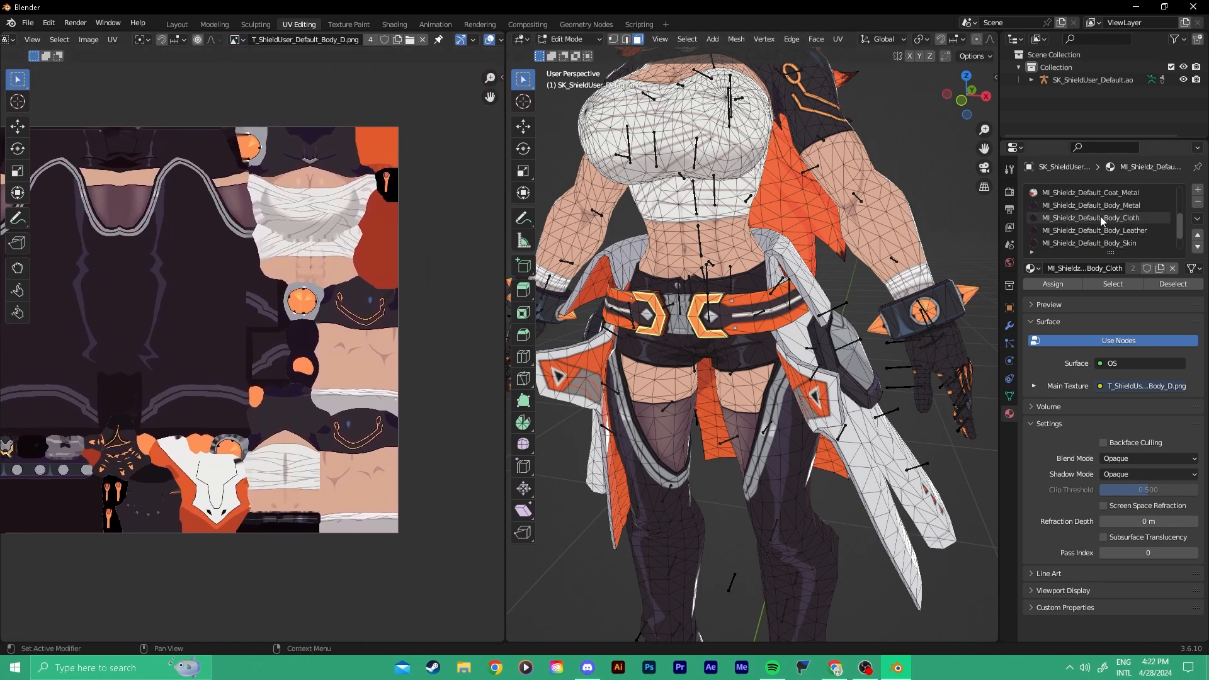
Select the faces of the MI_Shieldz_Default_Body_Metal material and examine its circular UV islands on the body texture.
{"action": "left_click", "coordinate": [1105, 217]}
{"action": "left_click", "coordinate": [1107, 284]}
{"action": "scroll", "coordinate": [355, 268], "scroll_direction": "up", "scroll_amount": 9}
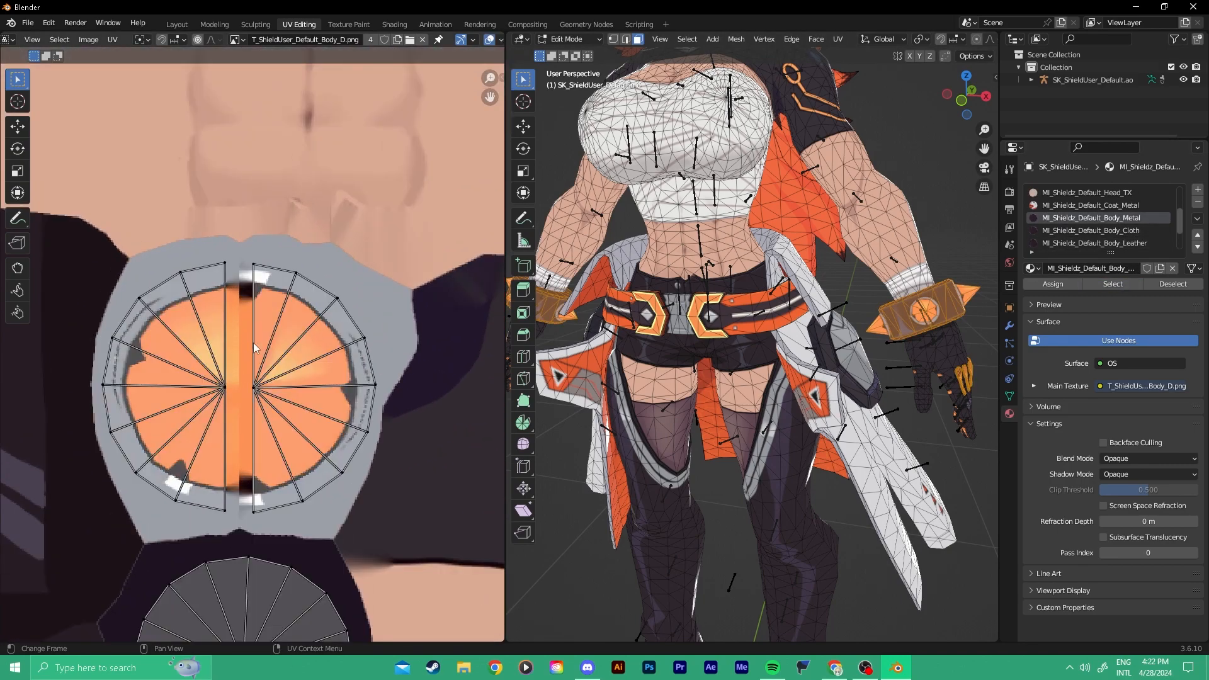
{"action": "scroll", "coordinate": [270, 341], "scroll_direction": "down", "scroll_amount": 4}
{"action": "scroll", "coordinate": [265, 377], "scroll_direction": "down", "scroll_amount": 3, "text": "shift"}
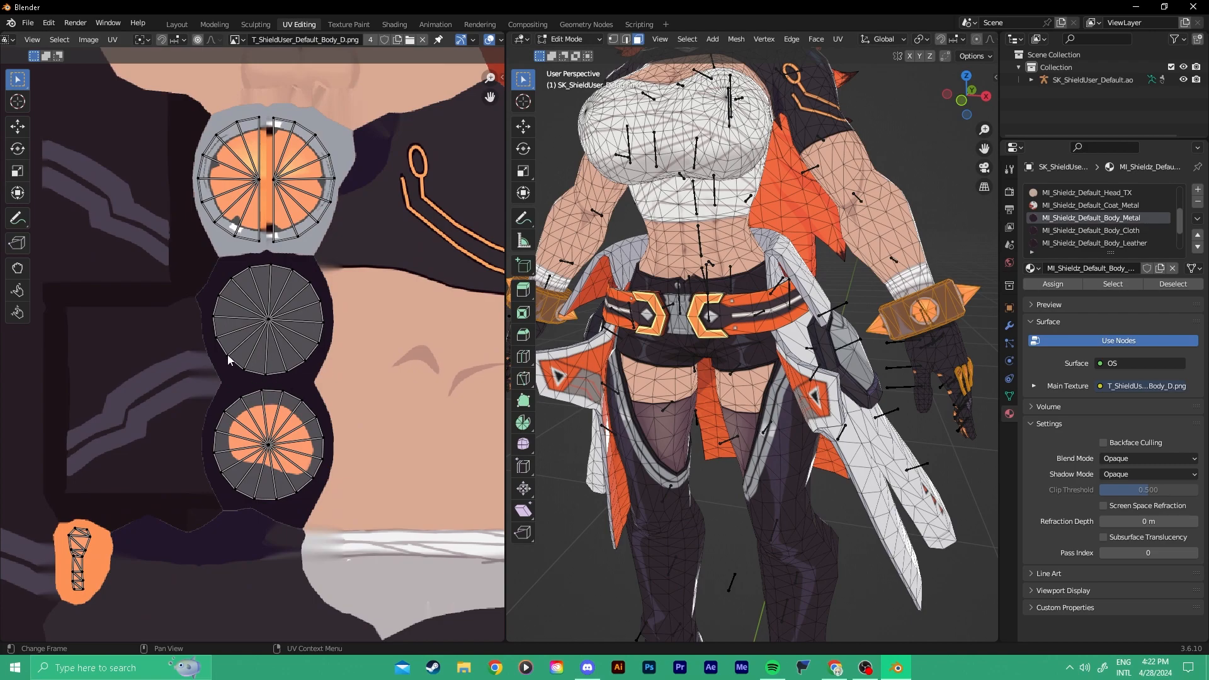
{"action": "middle_click_drag", "start_coordinate": [861, 351], "coordinate": [827, 331]}
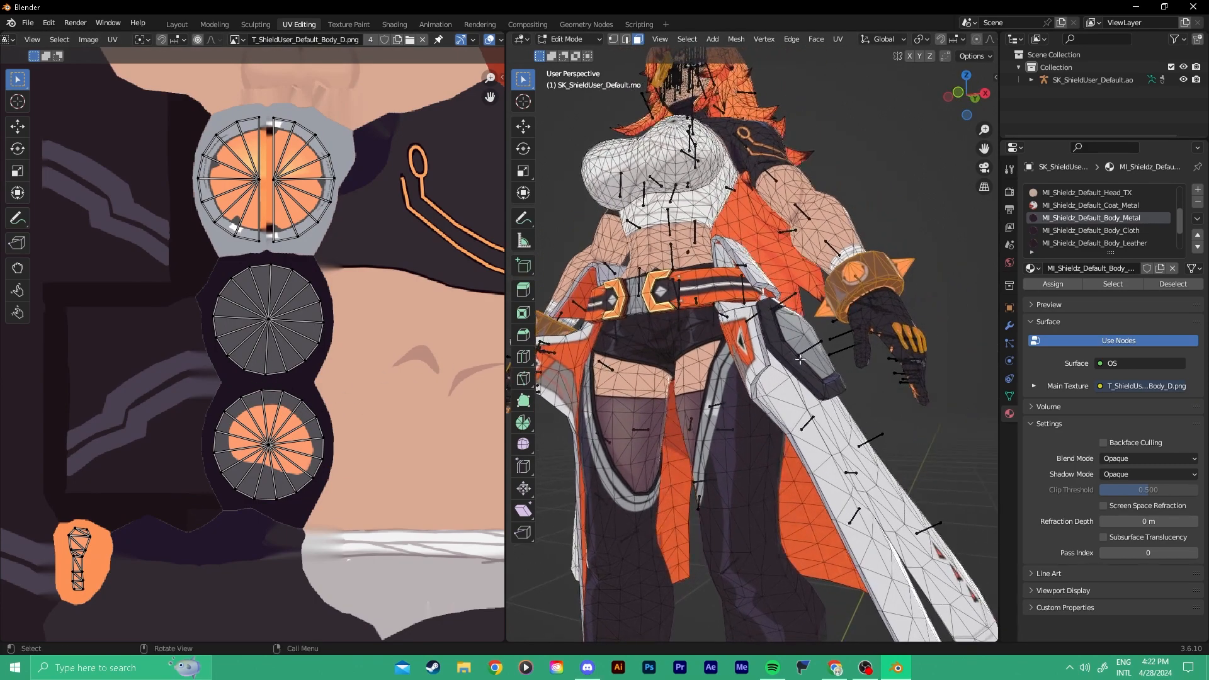
Switch the UV editor to face selection and box-select the lowest circular island of the metal material.
{"action": "left_click_drag", "start_coordinate": [200, 519], "coordinate": [364, 393]}
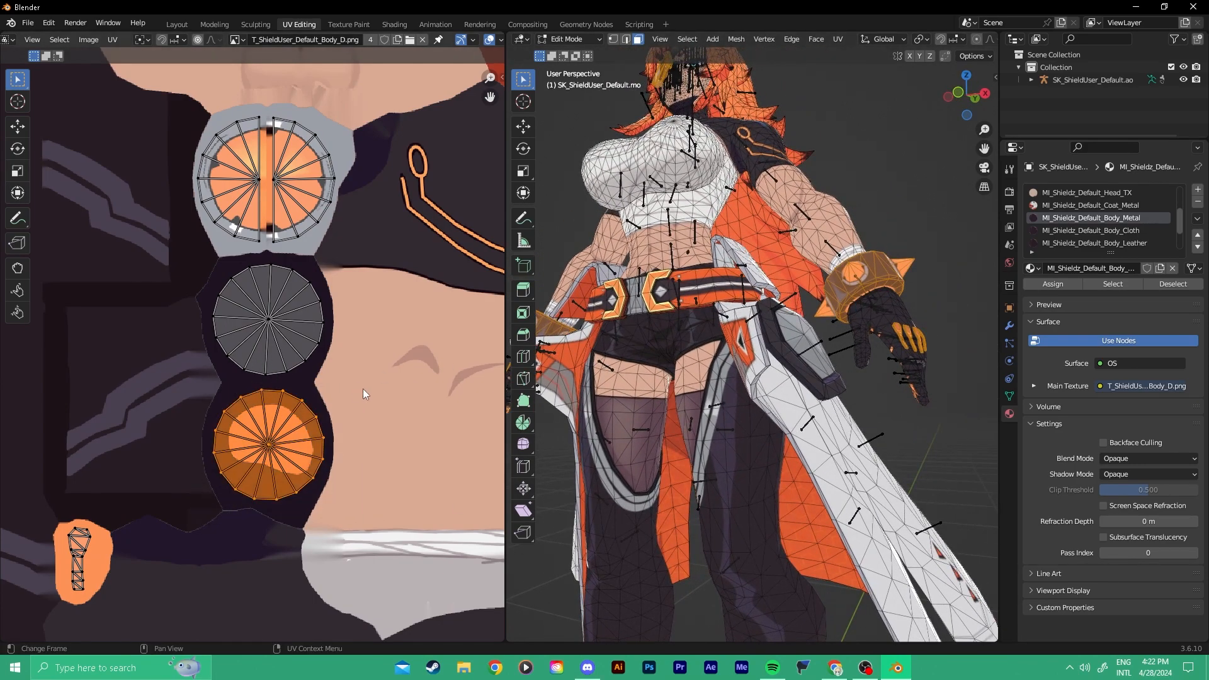
{"action": "scroll", "coordinate": [80, 40], "scroll_direction": "up", "scroll_amount": 3}
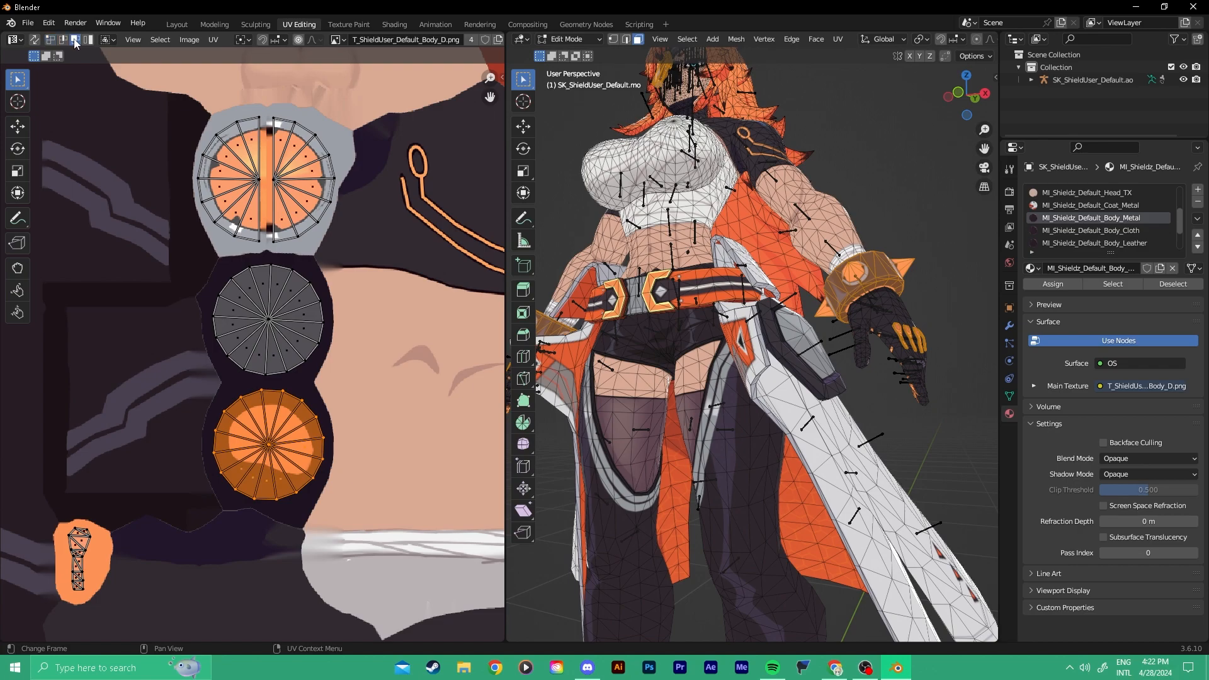
{"action": "left_click_drag", "start_coordinate": [191, 496], "coordinate": [326, 407]}
Move the selected circular UV island around the body texture to trace which faces it covers on the arm.
{"action": "key", "text": "g"}
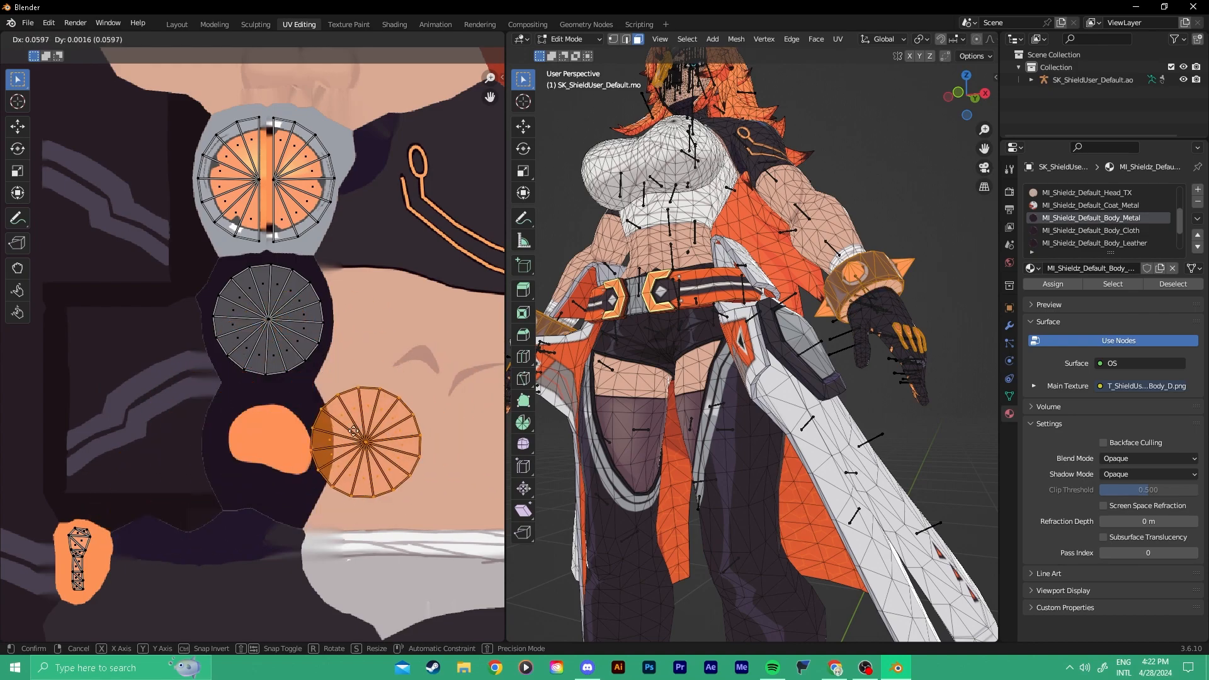
{"action": "left_click", "coordinate": [238, 413]}
{"action": "key", "text": "g"}
{"action": "left_click", "coordinate": [346, 455]}
{"action": "middle_click_drag", "start_coordinate": [629, 438], "coordinate": [539, 429]}
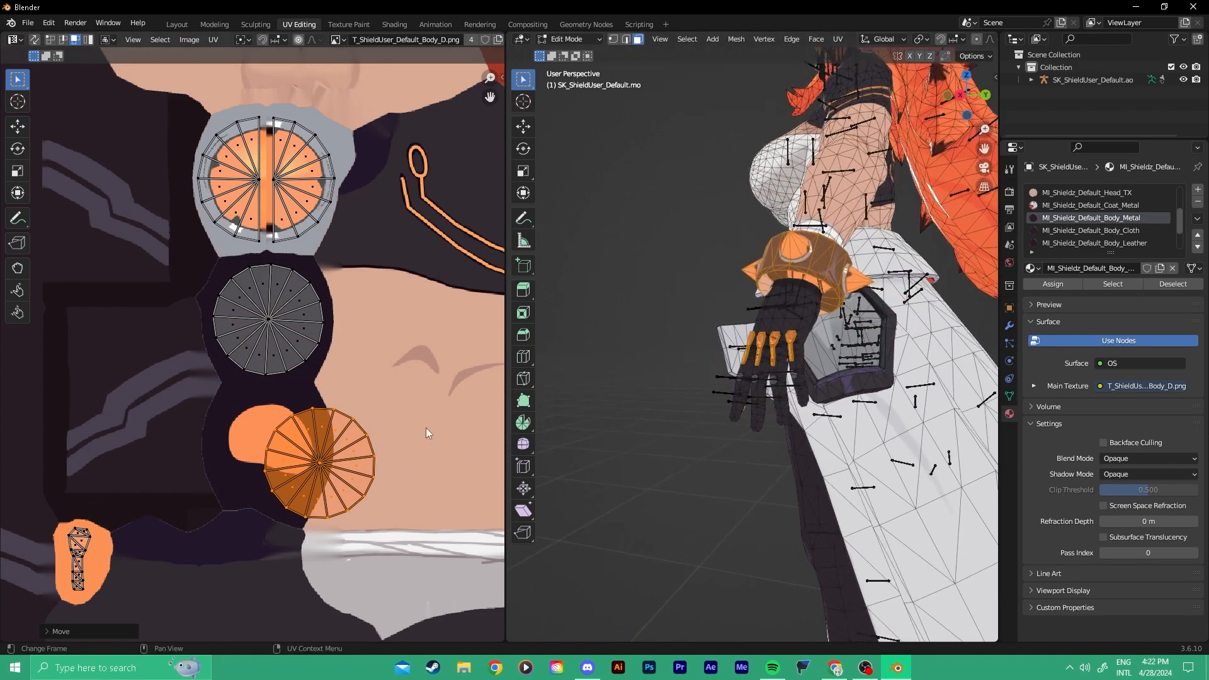
{"action": "key", "text": "g"}
{"action": "left_click", "coordinate": [468, 393]}
{"action": "middle_click_drag", "start_coordinate": [467, 393], "coordinate": [351, 397]}
{"action": "right_click", "coordinate": [854, 345]}
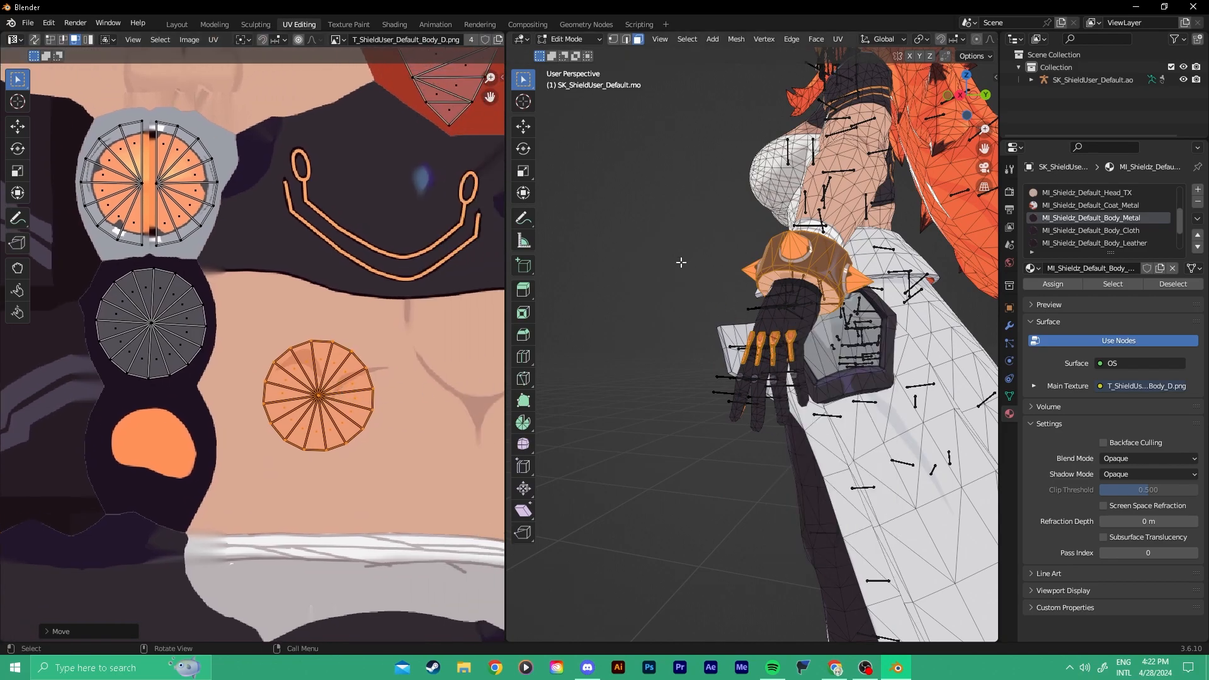
{"action": "middle_click_drag", "start_coordinate": [684, 264], "coordinate": [661, 297]}
{"action": "key", "text": "g"}
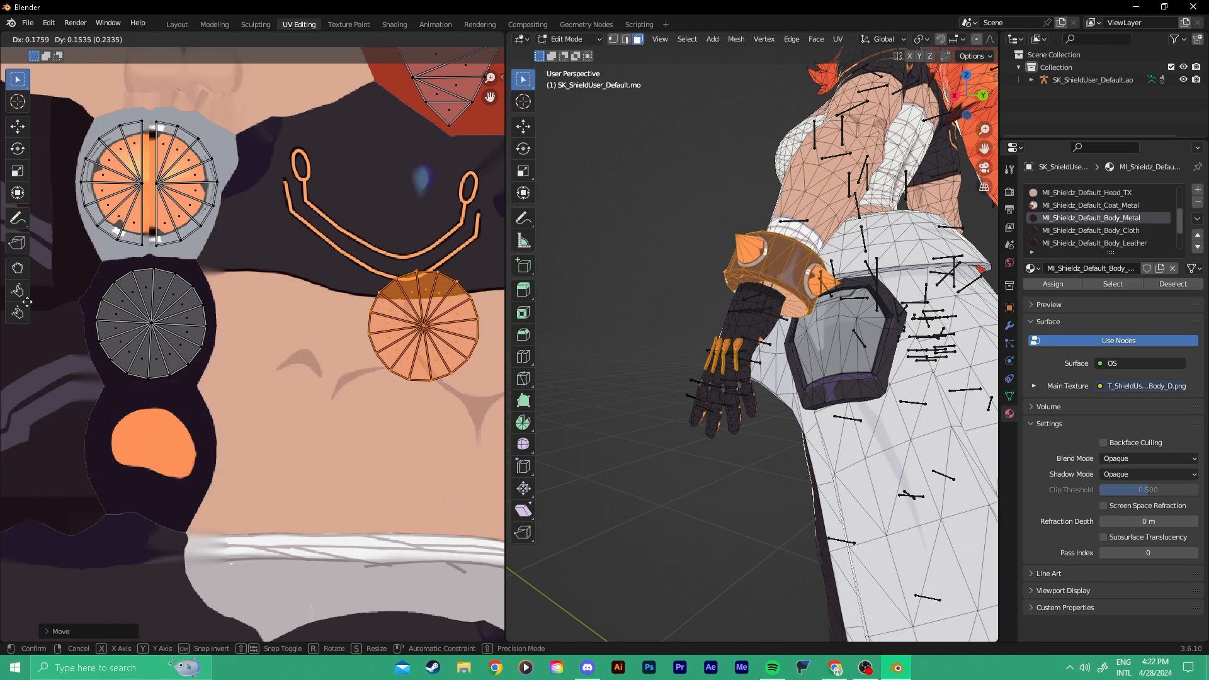
{"action": "left_click", "coordinate": [235, 364]}
Zoom in on the bracelet above the gloved hand and hide the viewport overlays.
{"action": "middle_click_drag", "start_coordinate": [308, 369], "coordinate": [362, 352]}
{"action": "middle_click_drag", "start_coordinate": [776, 309], "coordinate": [847, 258]}
{"action": "scroll", "coordinate": [802, 283], "scroll_direction": "up", "scroll_amount": 3}
{"action": "key", "text": "shift+alt+z"}
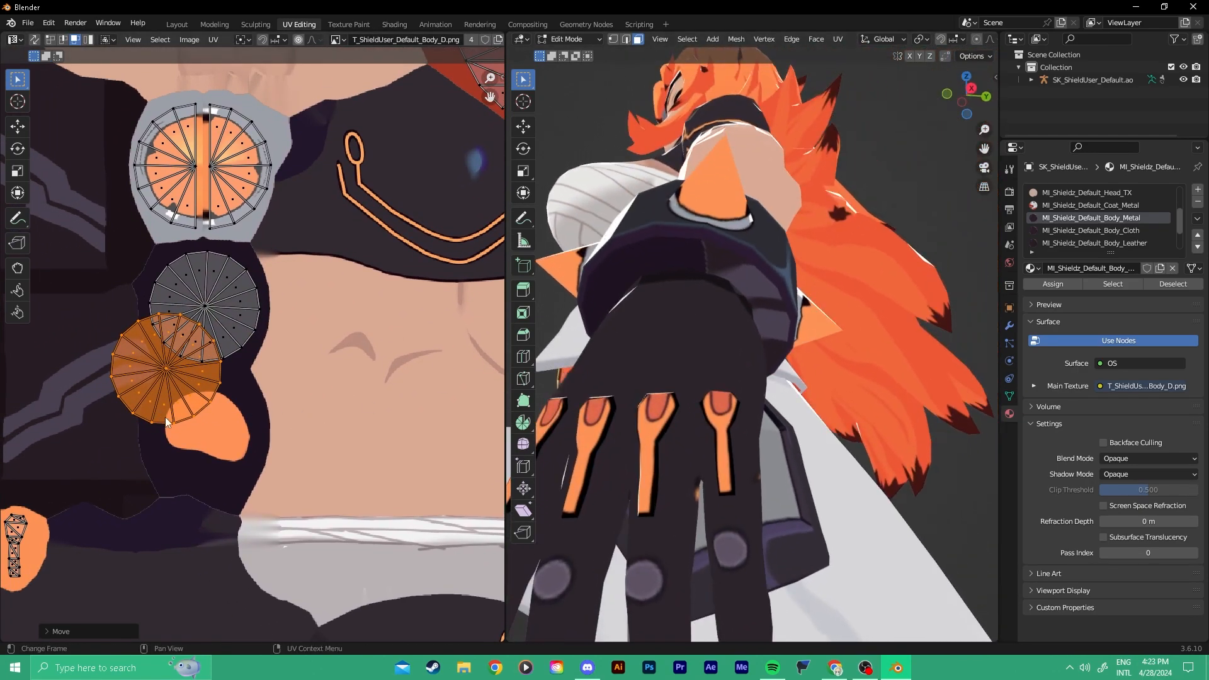
Move the circular UV island across the skin area to test the bracelet's inner faces, and undo the moves.
{"action": "key", "text": "g"}
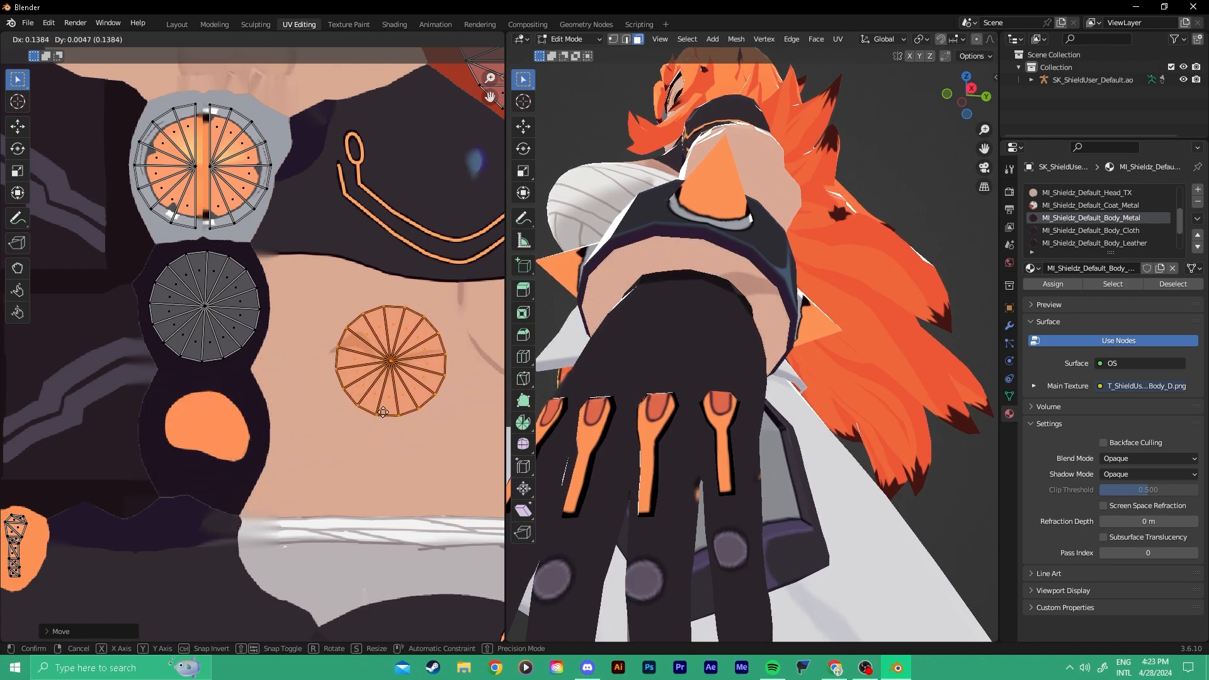
{"action": "left_click", "coordinate": [184, 466]}
{"action": "key", "text": "ctrl+z"}
{"action": "key", "text": "ctrl+z"}
{"action": "key", "text": "ctrl+z"}
{"action": "key", "text": "ctrl+shift+z"}
{"action": "key", "text": "ctrl+shift+z"}
{"action": "key", "text": "ctrl+shift+z"}
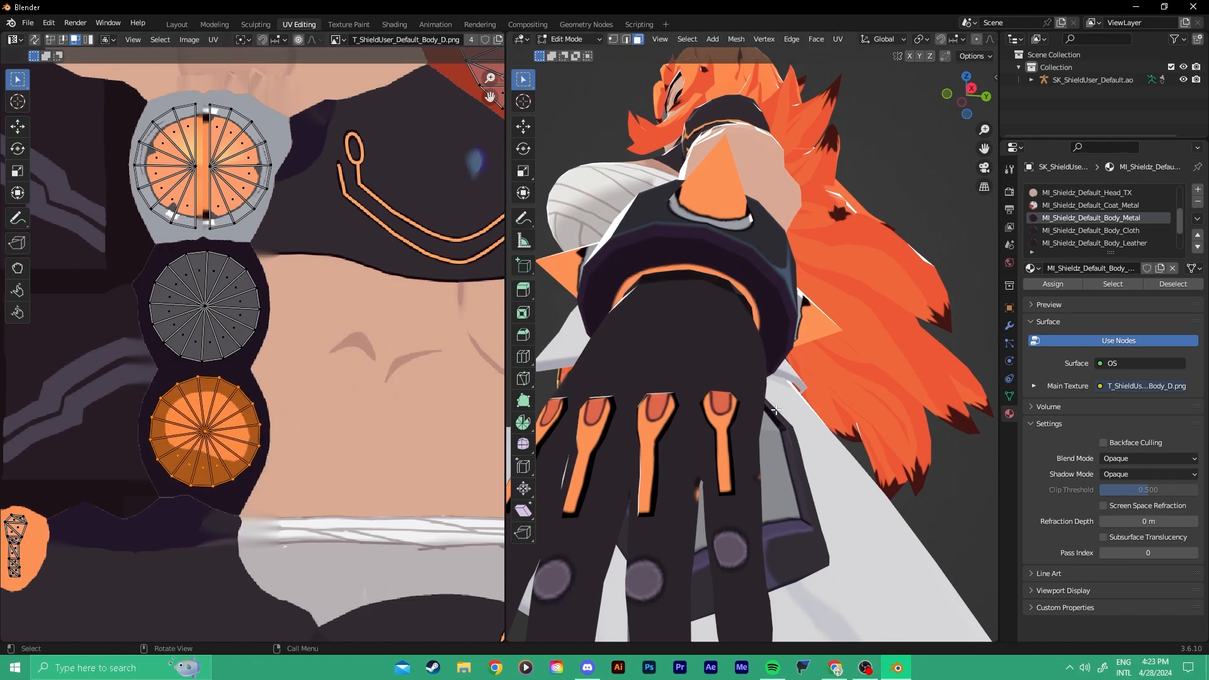
Move the small strip-shaped UV island off its orange patch to trace the faces it covers on the glove.
{"action": "scroll", "coordinate": [776, 410], "scroll_direction": "up", "scroll_amount": 3}
{"action": "scroll", "coordinate": [284, 364], "scroll_direction": "down", "scroll_amount": 4}
{"action": "scroll", "coordinate": [340, 381], "scroll_direction": "up", "scroll_amount": 8}
{"action": "right_click", "coordinate": [305, 354]}
{"action": "middle_click_drag", "start_coordinate": [398, 356], "coordinate": [268, 340]}
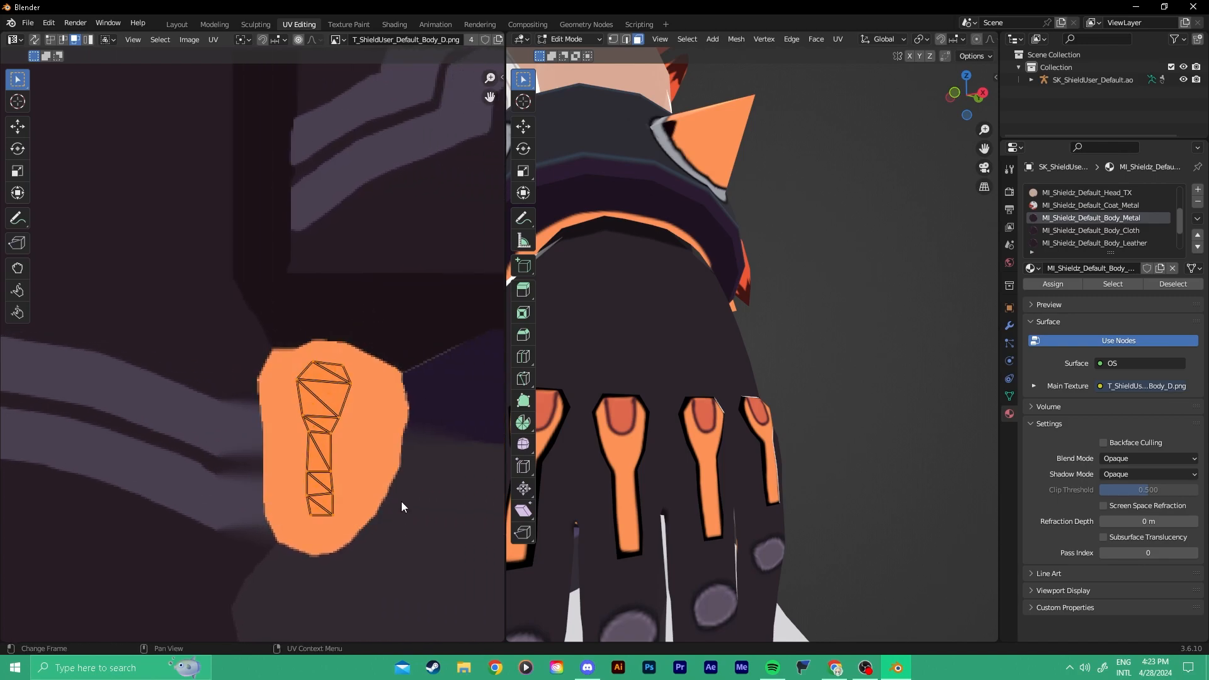
{"action": "scroll", "coordinate": [756, 397], "scroll_direction": "down", "scroll_amount": 5}
{"action": "key", "text": "g"}
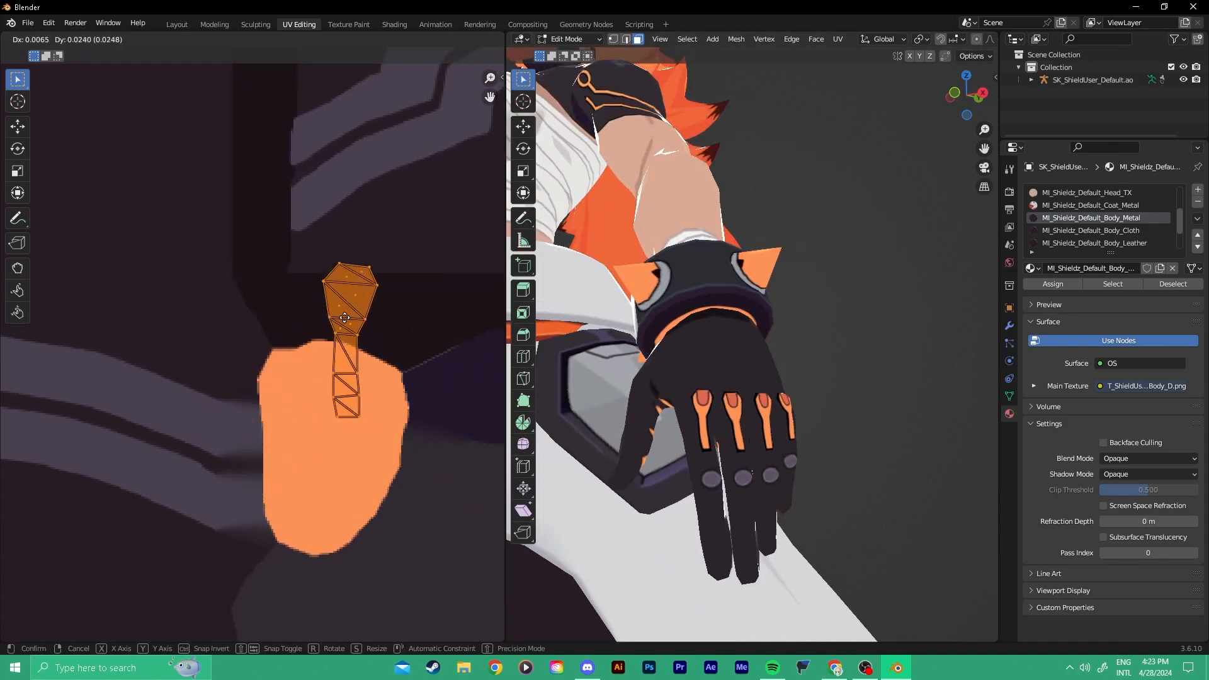
{"action": "left_click", "coordinate": [183, 400]}
Move the strip-shaped UV island back onto its orange patch and inspect the glove's finger strips up close.
{"action": "middle_click_drag", "start_coordinate": [724, 353], "coordinate": [800, 284]}
{"action": "scroll", "coordinate": [749, 281], "scroll_direction": "up", "scroll_amount": 4}
{"action": "key", "text": "g"}
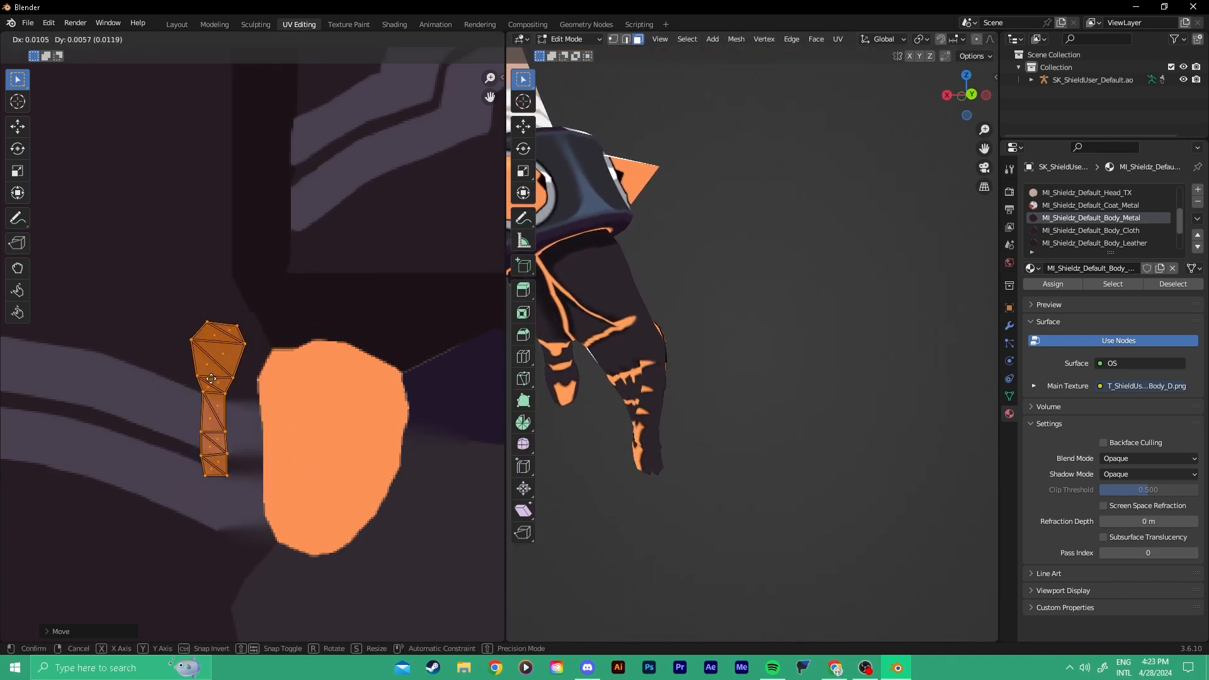
{"action": "left_click", "coordinate": [363, 444]}
{"action": "middle_click_drag", "start_coordinate": [734, 334], "coordinate": [539, 295]}
{"action": "middle_click_drag", "start_coordinate": [775, 277], "coordinate": [626, 252], "text": "shift"}
{"action": "scroll", "coordinate": [672, 216], "scroll_direction": "up", "scroll_amount": 4}
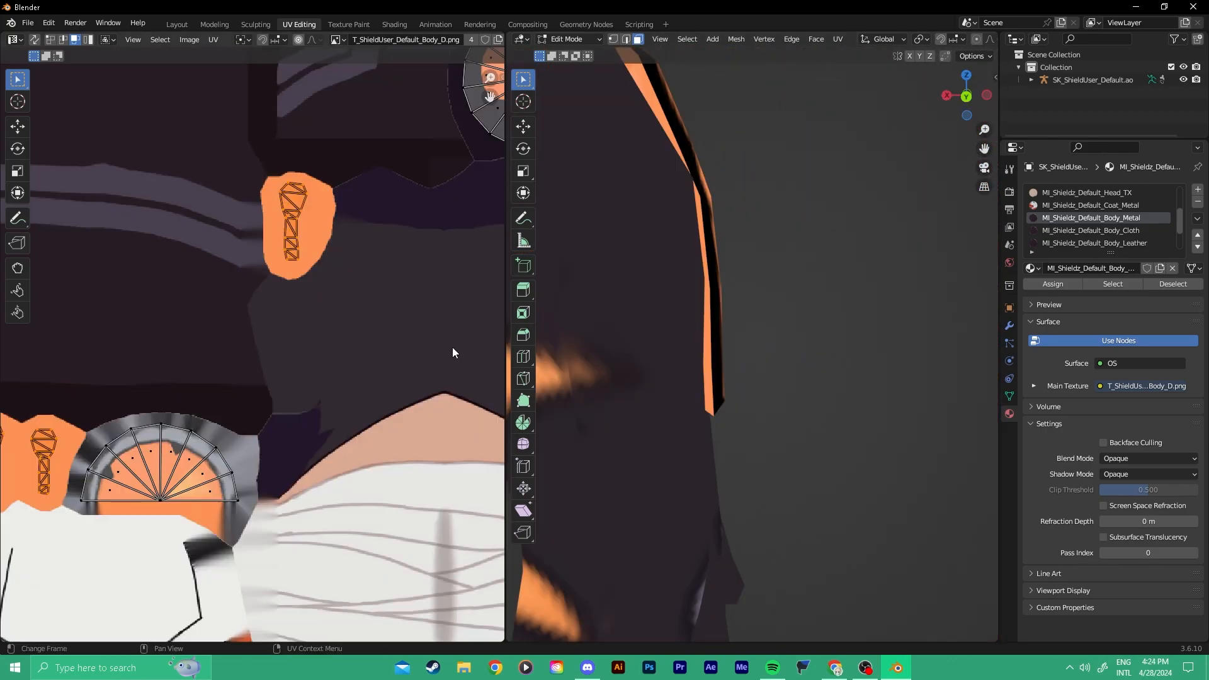
Move the selected strip-shaped UV islands off their orange patches to trace the glove faces they cover, and undo the move.
{"action": "key", "text": "a"}
{"action": "key", "text": "g"}
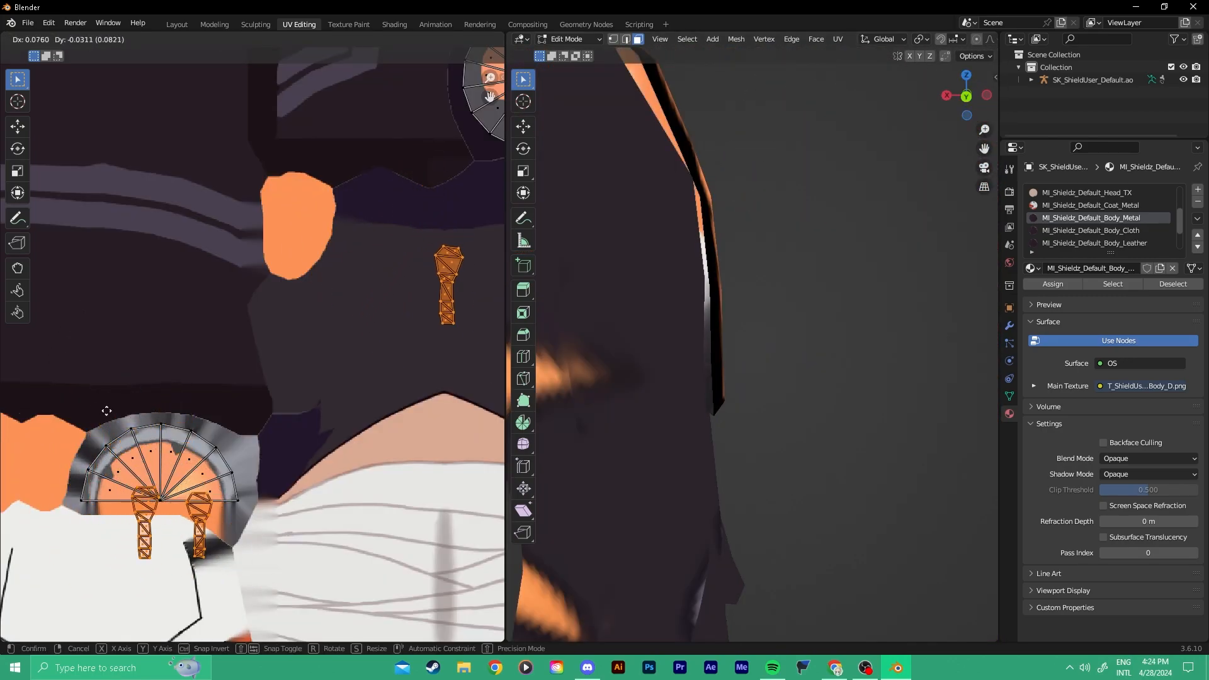
{"action": "left_click", "coordinate": [111, 413]}
{"action": "middle_click_drag", "start_coordinate": [732, 249], "coordinate": [682, 305]}
{"action": "key", "text": "ctrl+z"}
{"action": "key", "text": "ctrl+z"}
Move all the strip-shaped UV islands off their orange patches to other areas of the body texture.
{"action": "key", "text": "a"}
{"action": "key", "text": "g"}
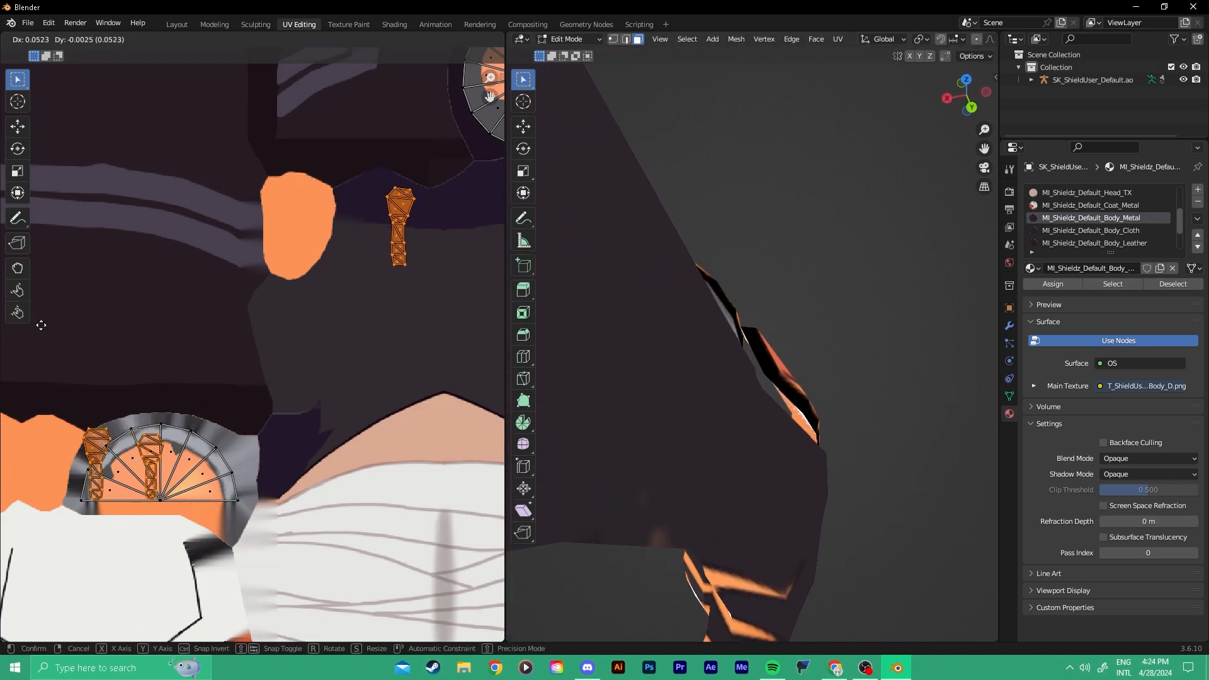
{"action": "left_click", "coordinate": [165, 257]}
{"action": "scroll", "coordinate": [165, 257], "scroll_direction": "down", "scroll_amount": 8}
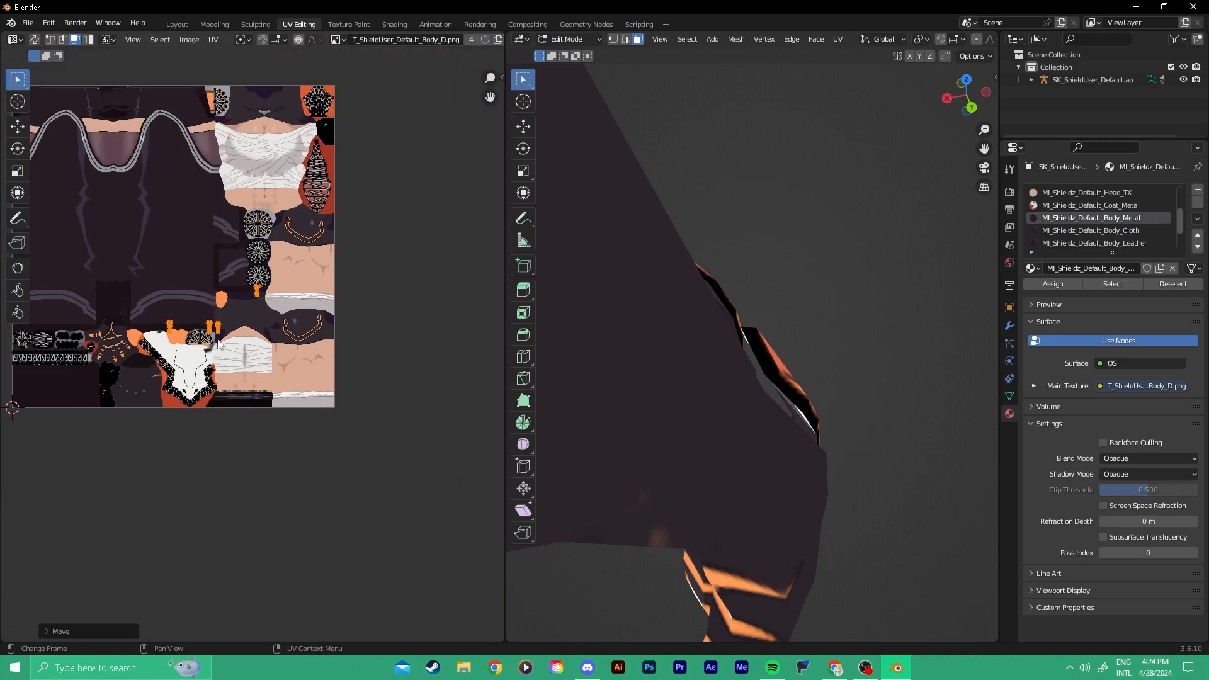
{"action": "scroll", "coordinate": [224, 372], "scroll_direction": "up", "scroll_amount": 5}
{"action": "key", "text": "g"}
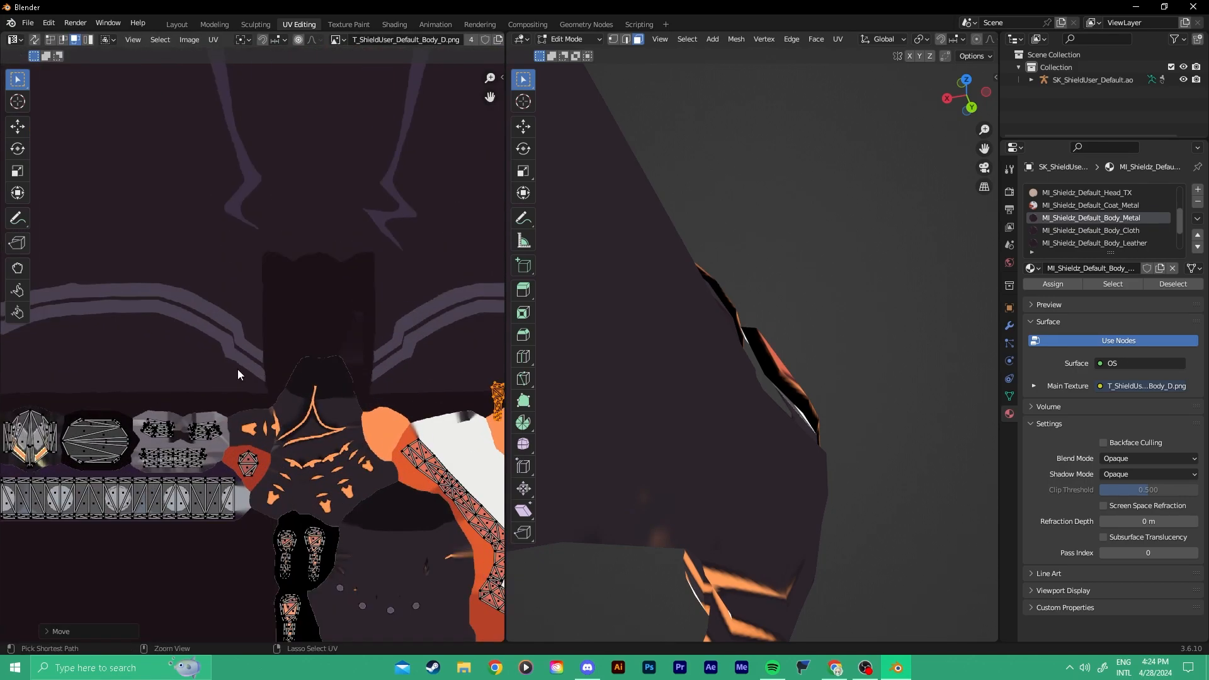
{"action": "left_click", "coordinate": [239, 369]}
Box-select the coat and leg faces around one hip to see which UV islands they use on the body texture.
{"action": "scroll", "coordinate": [348, 383], "scroll_direction": "down", "scroll_amount": 5}
{"action": "middle_click_drag", "start_coordinate": [399, 377], "coordinate": [301, 369]}
{"action": "middle_click_drag", "start_coordinate": [598, 308], "coordinate": [604, 280]}
{"action": "middle_click_drag", "start_coordinate": [812, 284], "coordinate": [746, 263]}
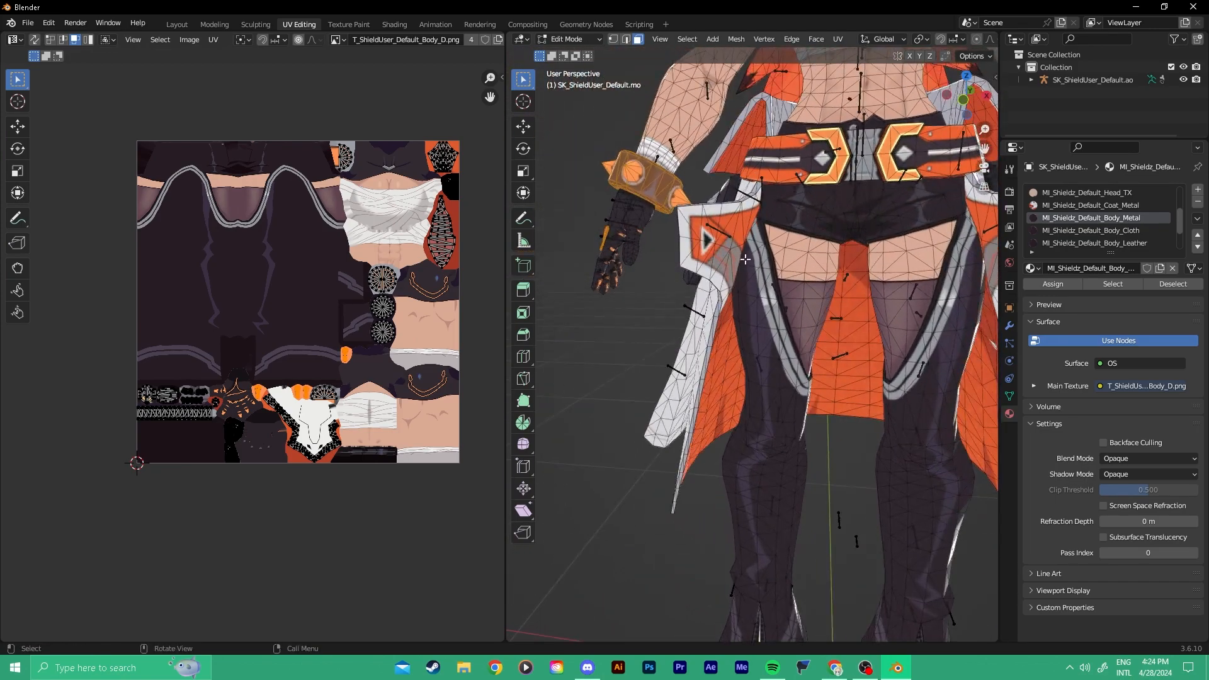
{"action": "left_click_drag", "start_coordinate": [701, 240], "coordinate": [765, 326]}
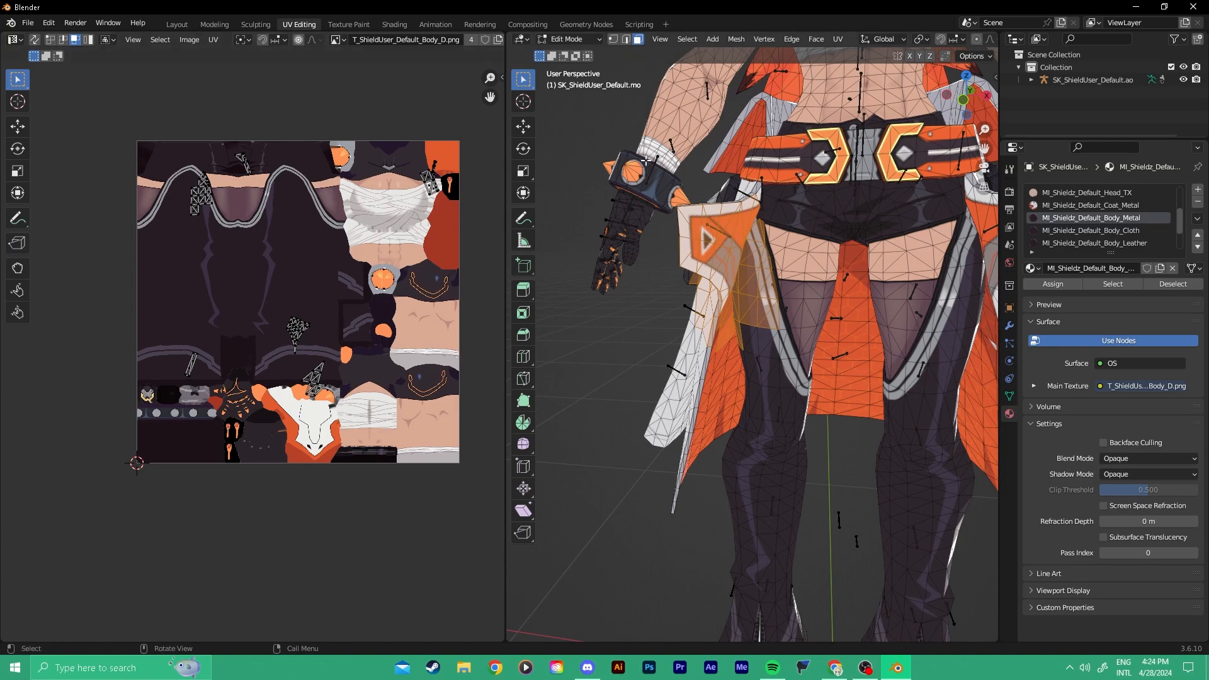
{"action": "scroll", "coordinate": [737, 398], "scroll_direction": "down", "scroll_amount": 8}
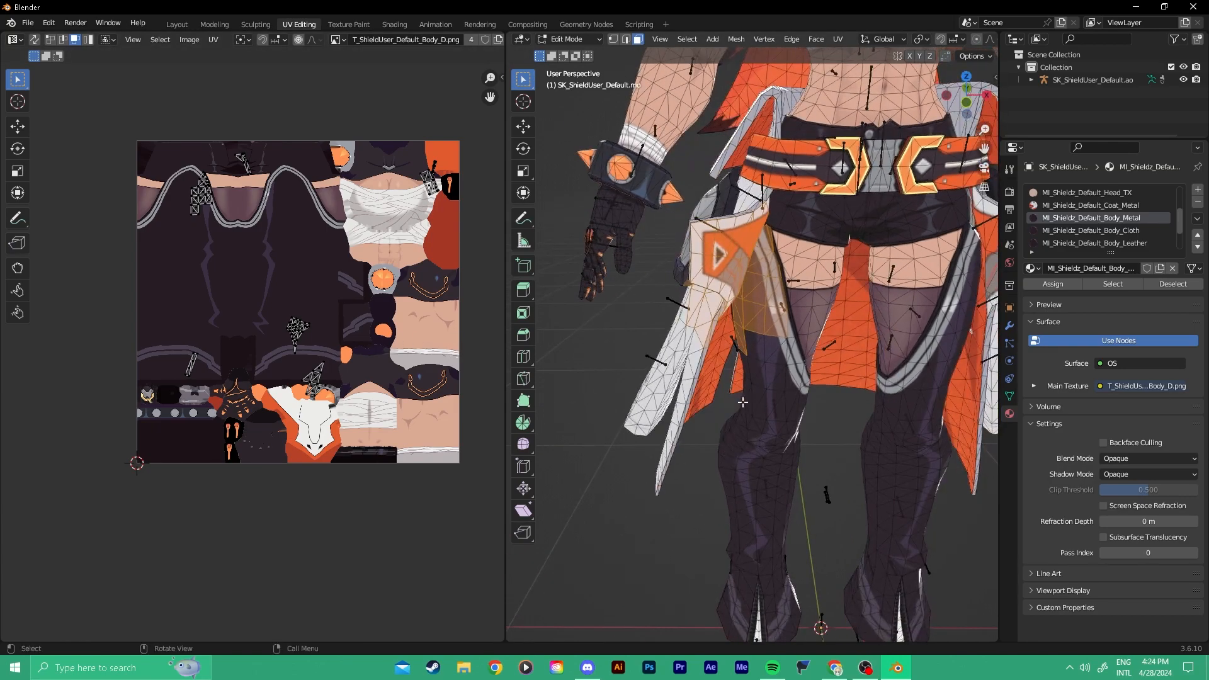
{"action": "middle_click_drag", "start_coordinate": [619, 439], "coordinate": [771, 425]}
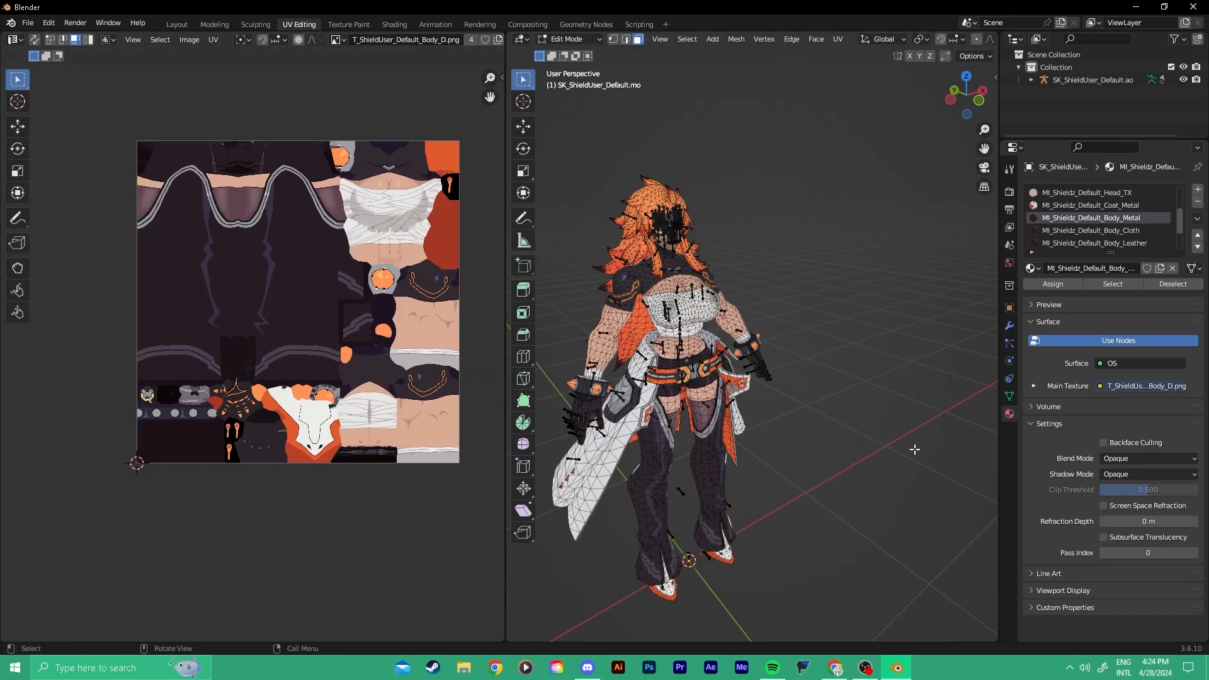
Inspect the whole character mesh with its textures from the front and the side.
{"action": "scroll", "coordinate": [725, 457], "scroll_direction": "up", "scroll_amount": 4}
{"action": "middle_click_drag", "start_coordinate": [731, 440], "coordinate": [769, 410]}
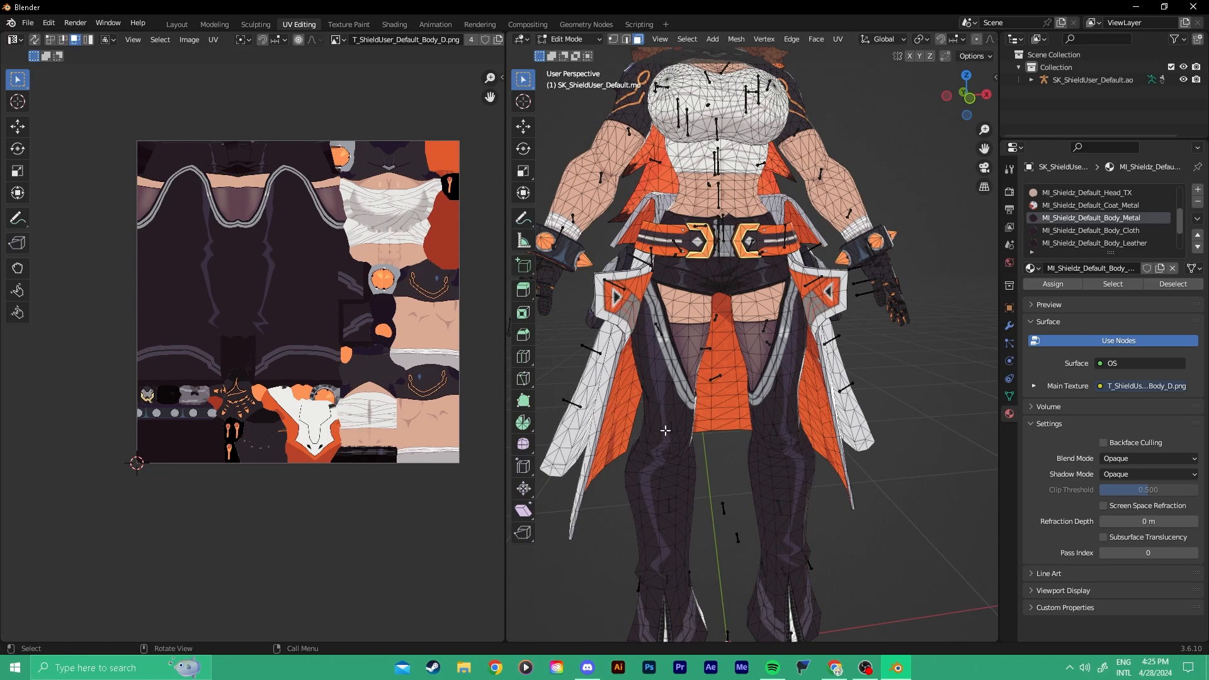
{"action": "scroll", "coordinate": [683, 437], "scroll_direction": "down", "scroll_amount": 3}
{"action": "middle_click_drag", "start_coordinate": [683, 436], "coordinate": [780, 339]}
{"action": "middle_click_drag", "start_coordinate": [781, 338], "coordinate": [621, 307], "text": "shift"}
{"action": "scroll", "coordinate": [598, 356], "scroll_direction": "up", "scroll_amount": 3}
Compare the textured character in the Layout and UV Editing workspaces, viewing it from the front with overlays hidden.
{"action": "left_click", "coordinate": [177, 24]}
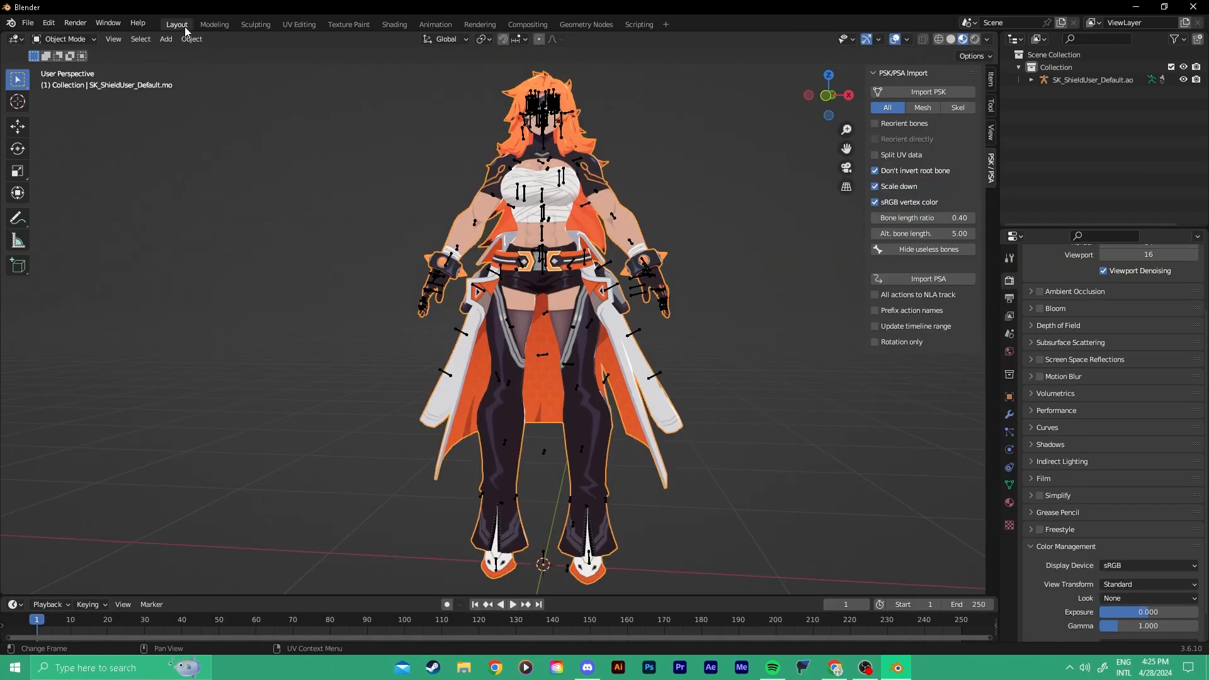
{"action": "left_click", "coordinate": [301, 24]}
{"action": "middle_click_drag", "start_coordinate": [549, 277], "coordinate": [705, 223]}
{"action": "scroll", "coordinate": [582, 178], "scroll_direction": "down", "scroll_amount": 3}
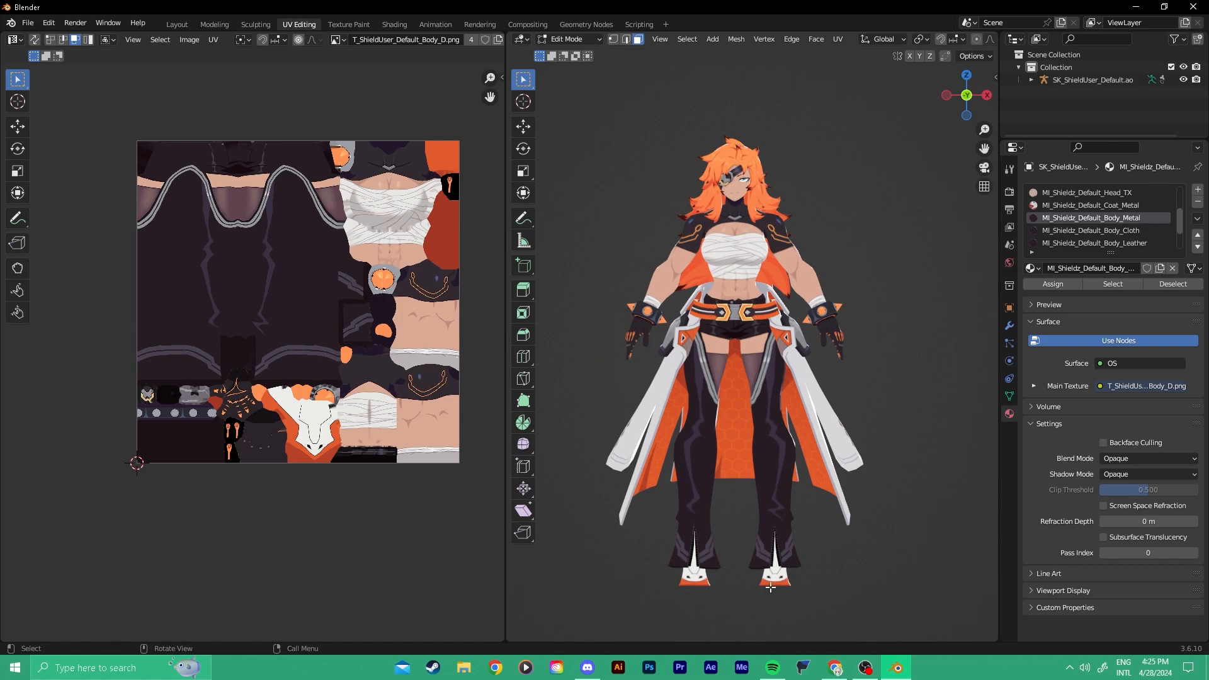
Switch to Photoshop and examine the dark belt patches of the T_ShieldUser_Default_Coat_D.png texture up close.
{"action": "left_click", "coordinate": [649, 669]}
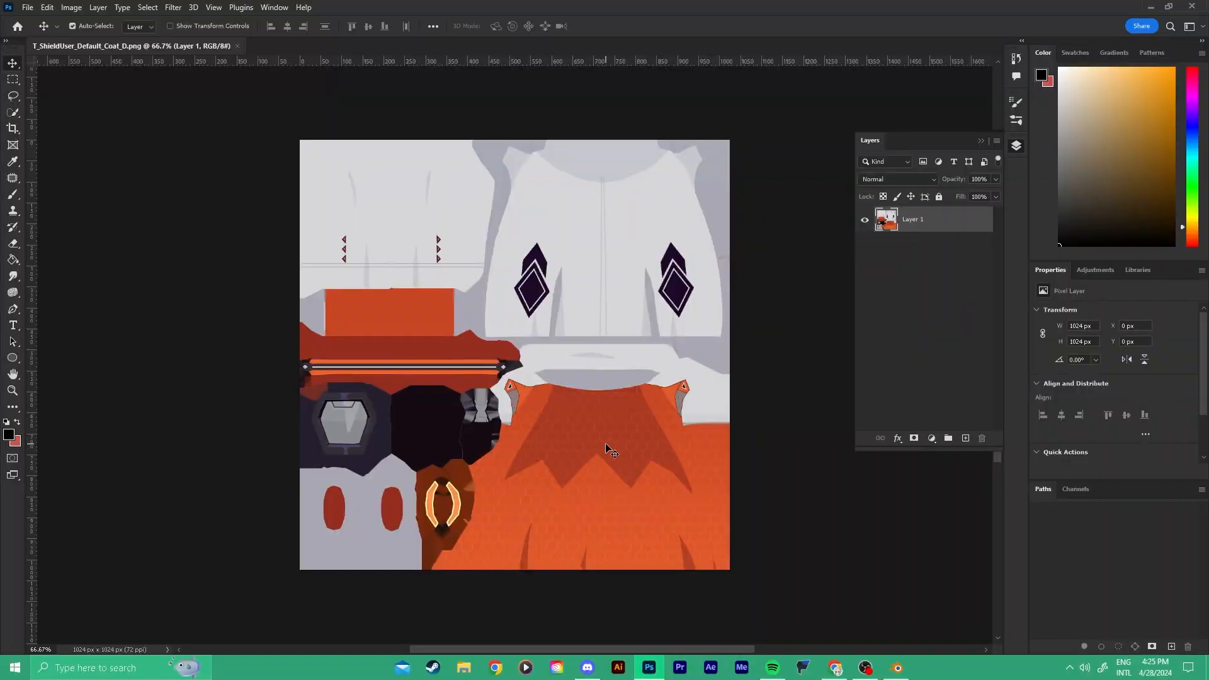
{"action": "key", "text": "z"}
{"action": "left_click_drag", "start_coordinate": [423, 416], "coordinate": [466, 380]}
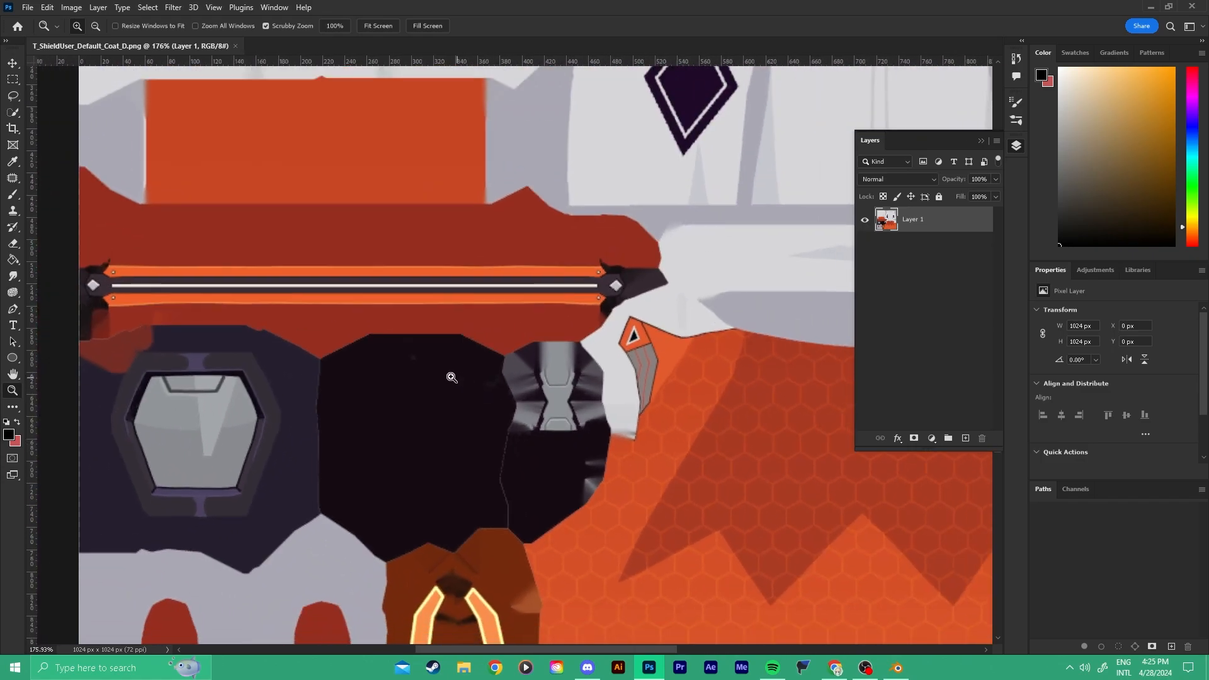
{"action": "left_click_drag", "start_coordinate": [612, 321], "coordinate": [518, 313]}
{"action": "left_click_drag", "start_coordinate": [627, 328], "coordinate": [667, 322]}
{"action": "key", "text": "b"}
{"action": "key", "text": "v"}
{"action": "left_click_drag", "start_coordinate": [748, 326], "coordinate": [677, 398]}
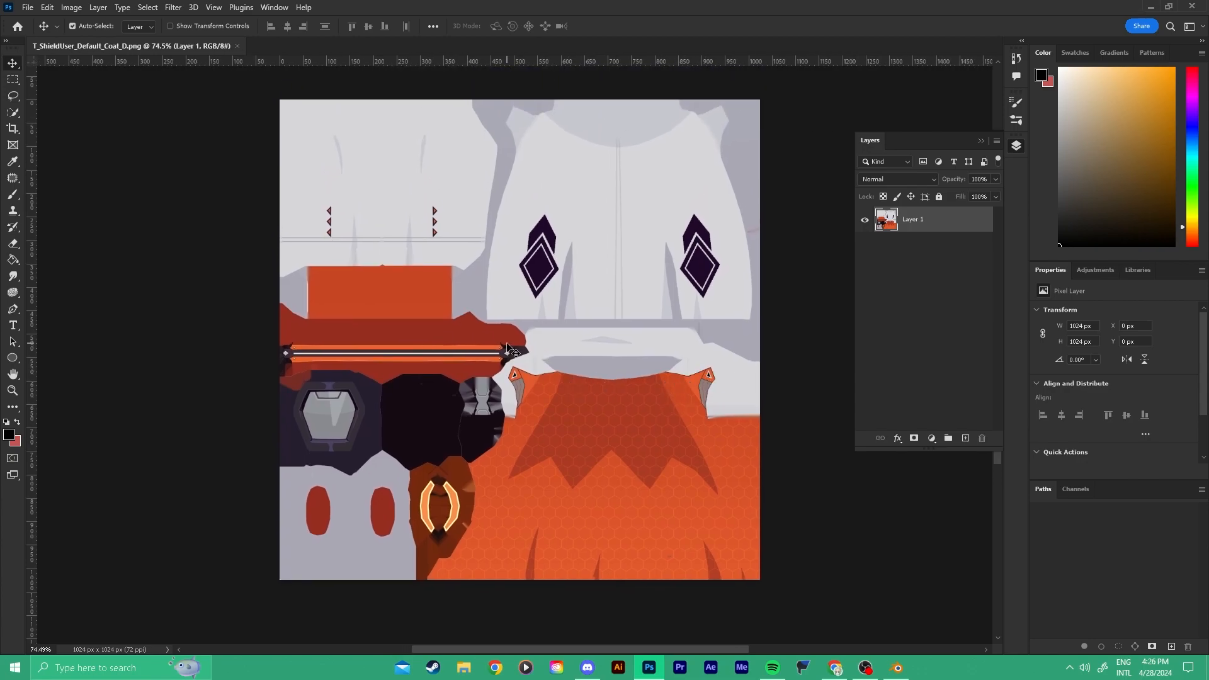
Examine the individual pixels inside the dark patch beneath the red band for semi-transparent spots.
{"action": "key", "text": "z"}
{"action": "left_click_drag", "start_coordinate": [436, 397], "coordinate": [566, 392]}
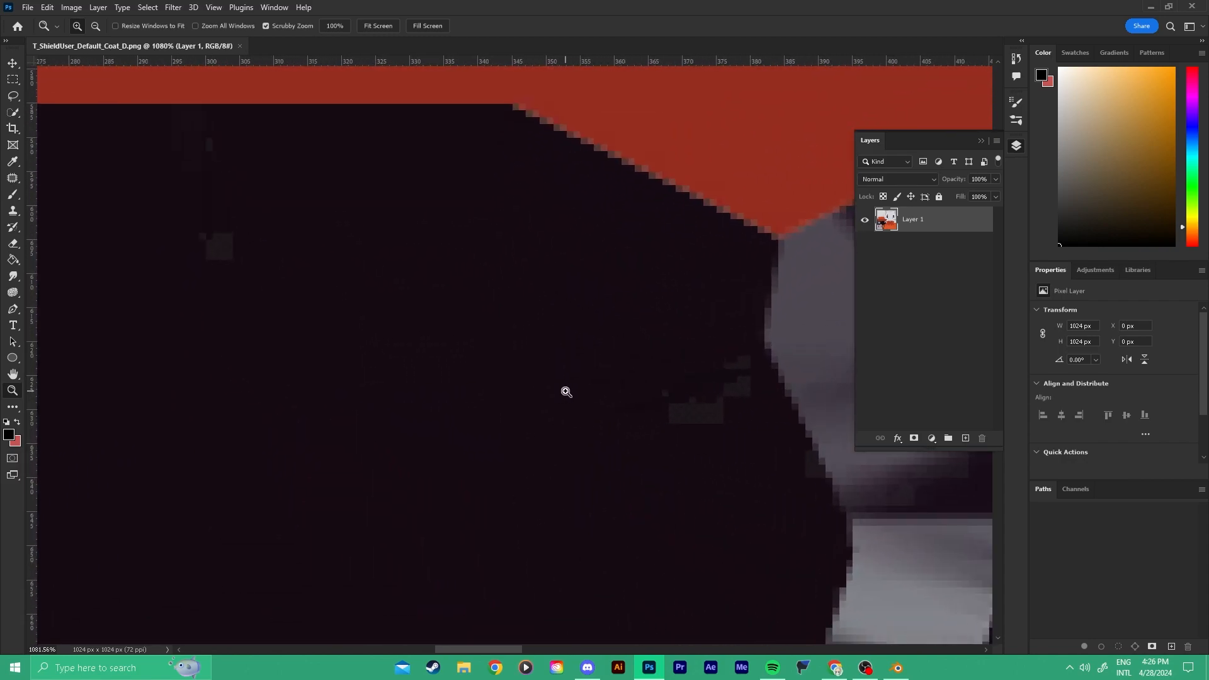
{"action": "key", "text": "v"}
{"action": "left_click_drag", "start_coordinate": [739, 424], "coordinate": [403, 340]}
{"action": "key", "text": "z"}
{"action": "left_click_drag", "start_coordinate": [531, 532], "coordinate": [604, 504]}
{"action": "left_click_drag", "start_coordinate": [511, 376], "coordinate": [414, 402]}
{"action": "left_click_drag", "start_coordinate": [248, 234], "coordinate": [538, 323]}
{"action": "key", "text": "v"}
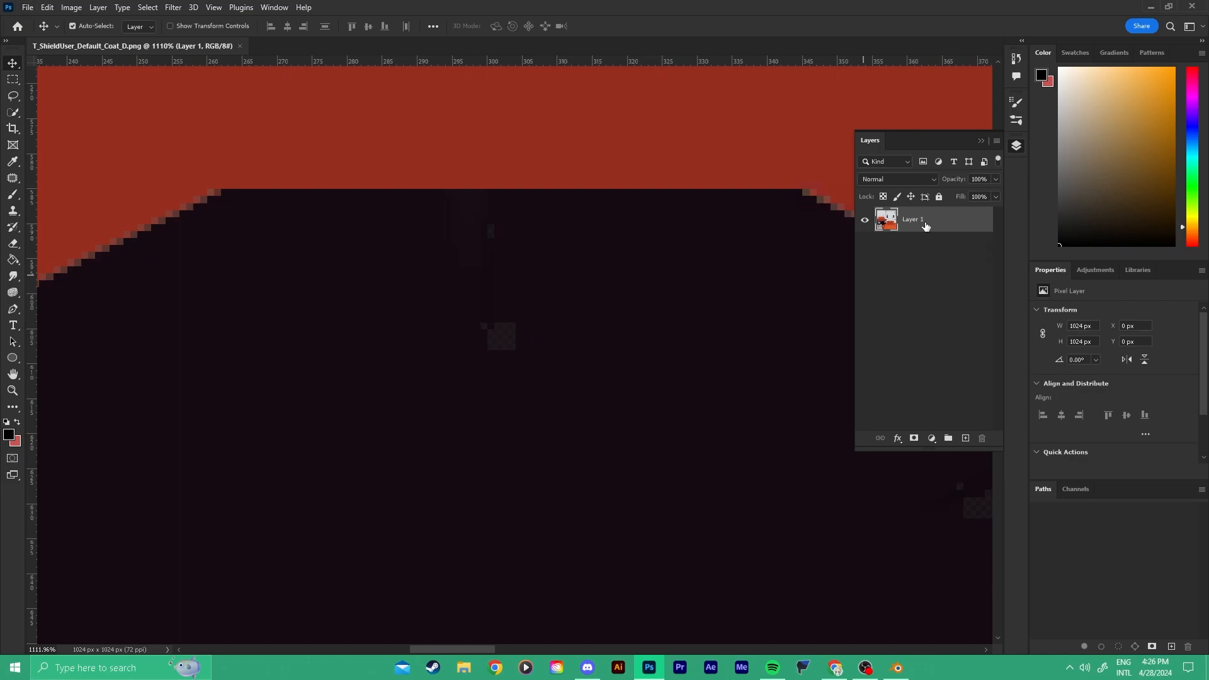
Duplicate the coat texture layer directly above the original to cover the semi-transparent pixels.
{"action": "mouse_move", "coordinate": [924, 226]}
{"action": "left_mouse_down", "text": "alt"}
{"action": "mouse_move", "coordinate": [923, 256]}
{"action": "mouse_move", "coordinate": [915, 217]}
{"action": "left_mouse_up", "text": "alt"}
{"action": "key", "text": "ctrl+z"}
{"action": "key", "text": "ctrl+j"}
{"action": "key", "text": "ctrl+z"}
{"action": "key", "text": "ctrl+j"}
{"action": "left_click_drag", "start_coordinate": [656, 348], "coordinate": [304, 228], "text": "ctrl"}
{"action": "left_click_drag", "start_coordinate": [640, 313], "coordinate": [545, 369], "text": "ctrl"}
{"action": "left_click_drag", "start_coordinate": [586, 322], "coordinate": [563, 339], "text": "ctrl"}
{"action": "key", "text": "v"}
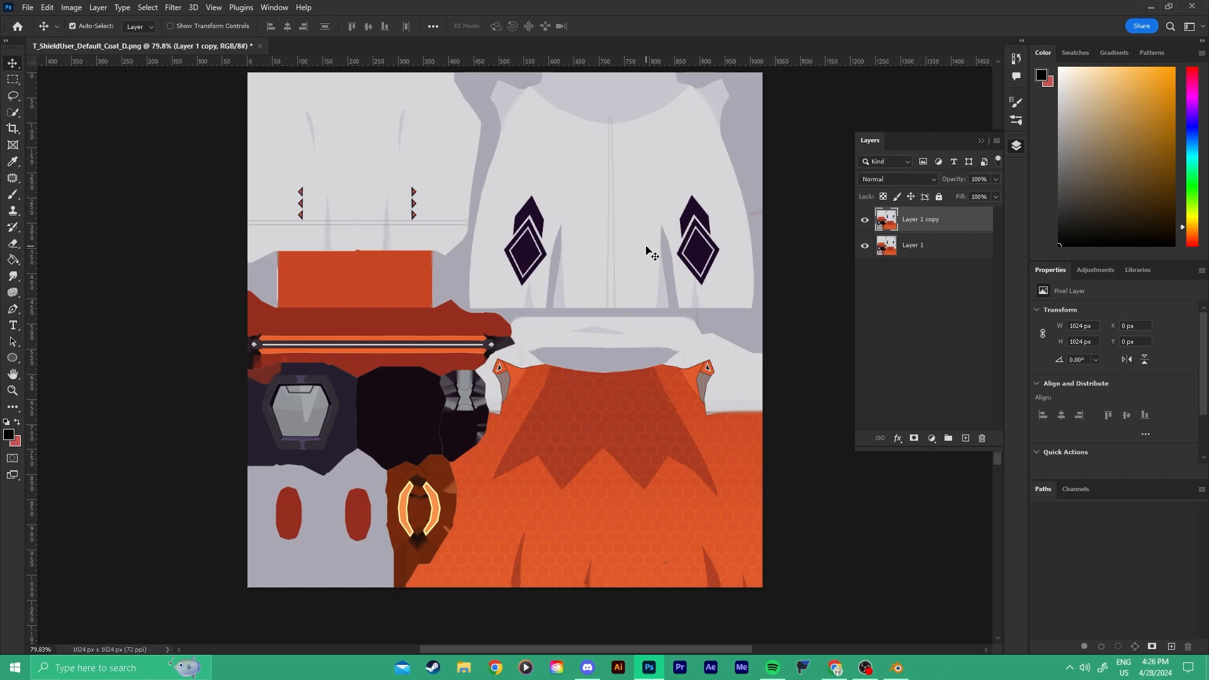
{"action": "left_click_drag", "start_coordinate": [616, 227], "coordinate": [582, 246]}
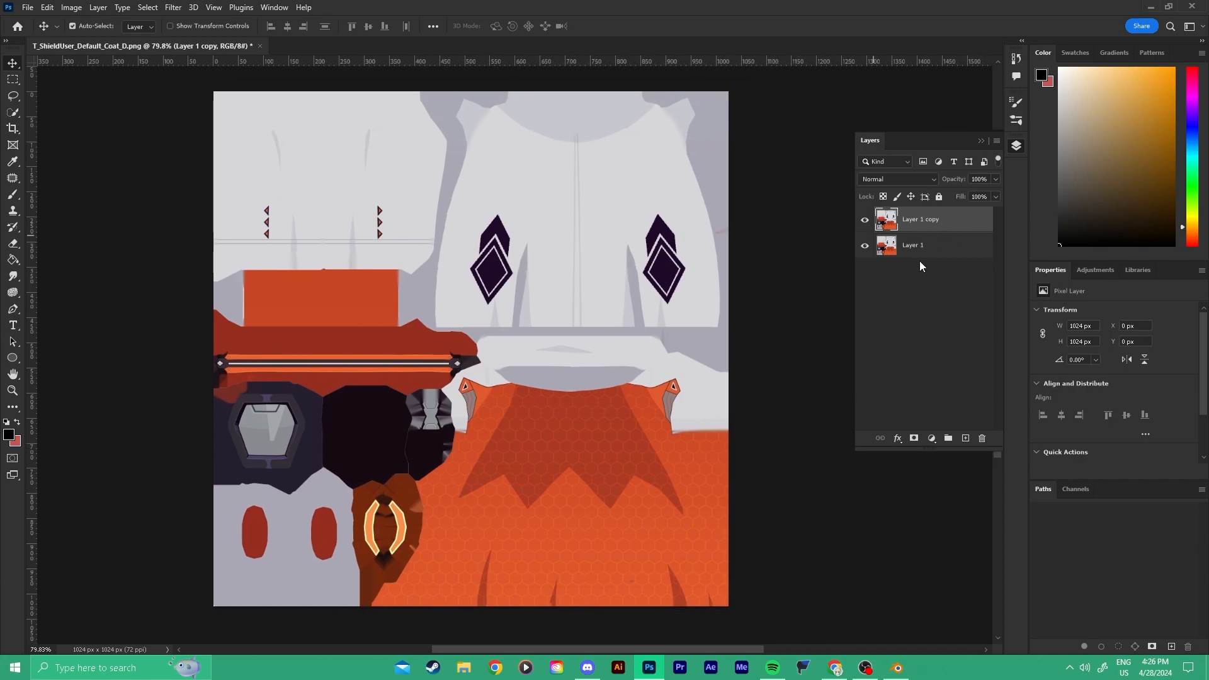
Select both layers together, and add another duplicate of Layer 1 at the top of the stack.
{"action": "left_click", "coordinate": [956, 249], "text": "shift"}
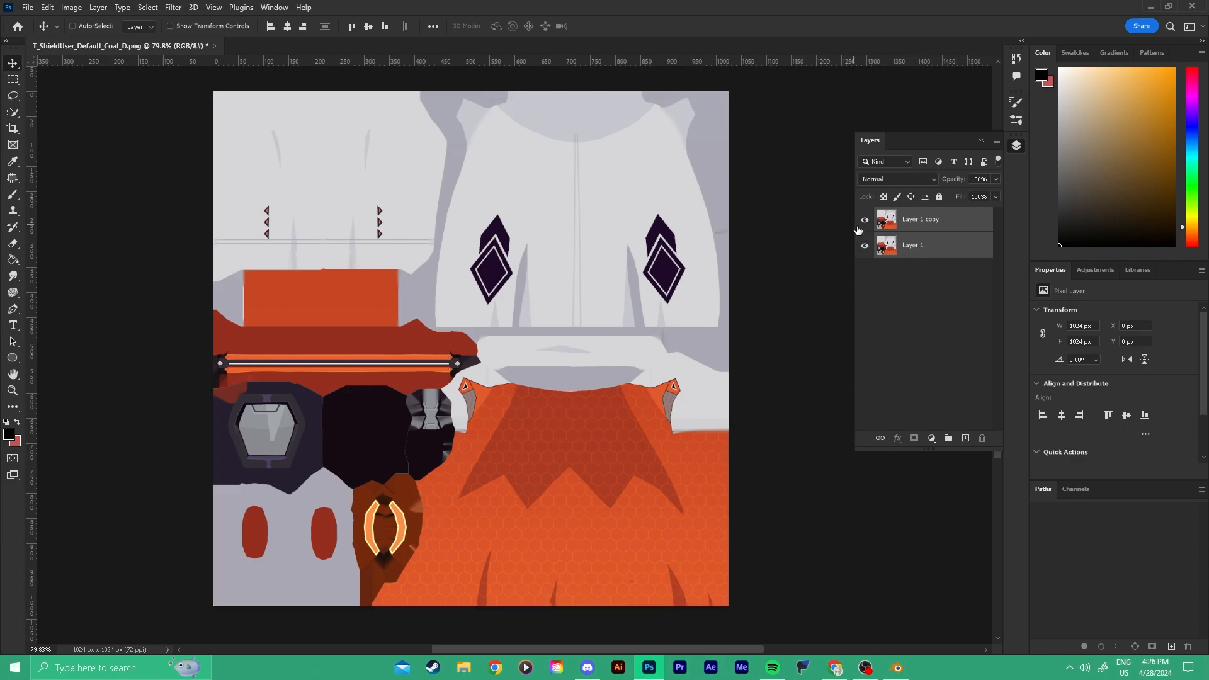
{"action": "left_click", "coordinate": [911, 243]}
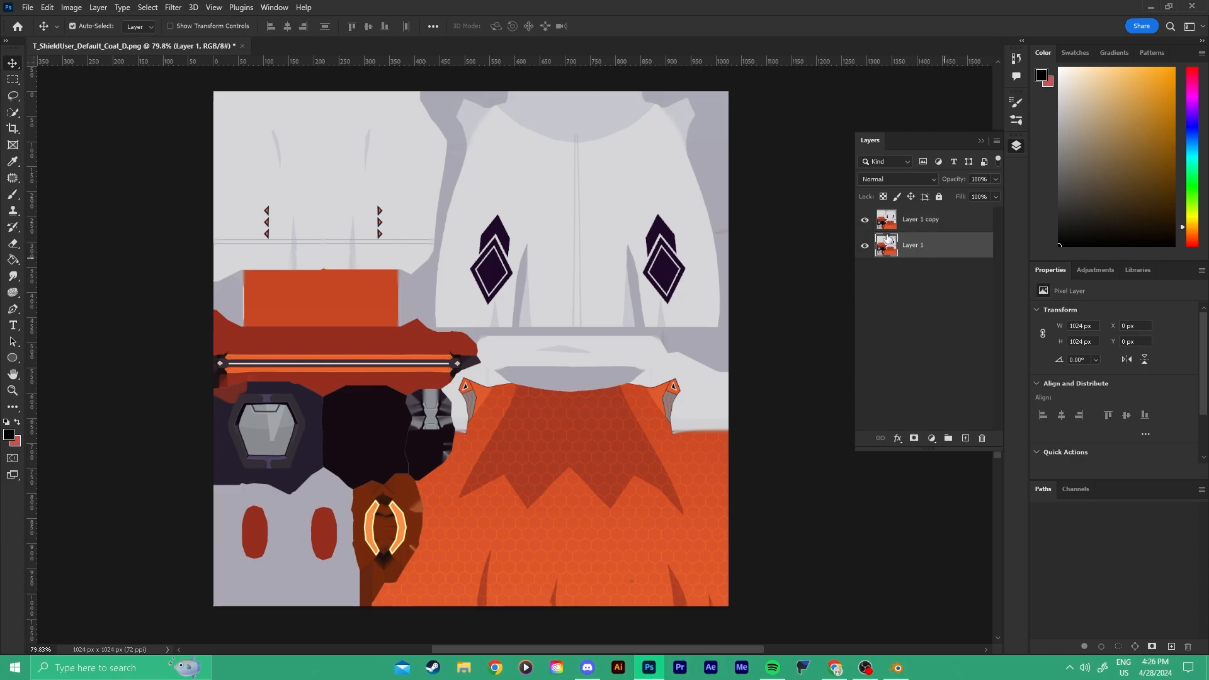
{"action": "left_click_drag", "start_coordinate": [915, 228], "coordinate": [894, 209], "text": "alt"}
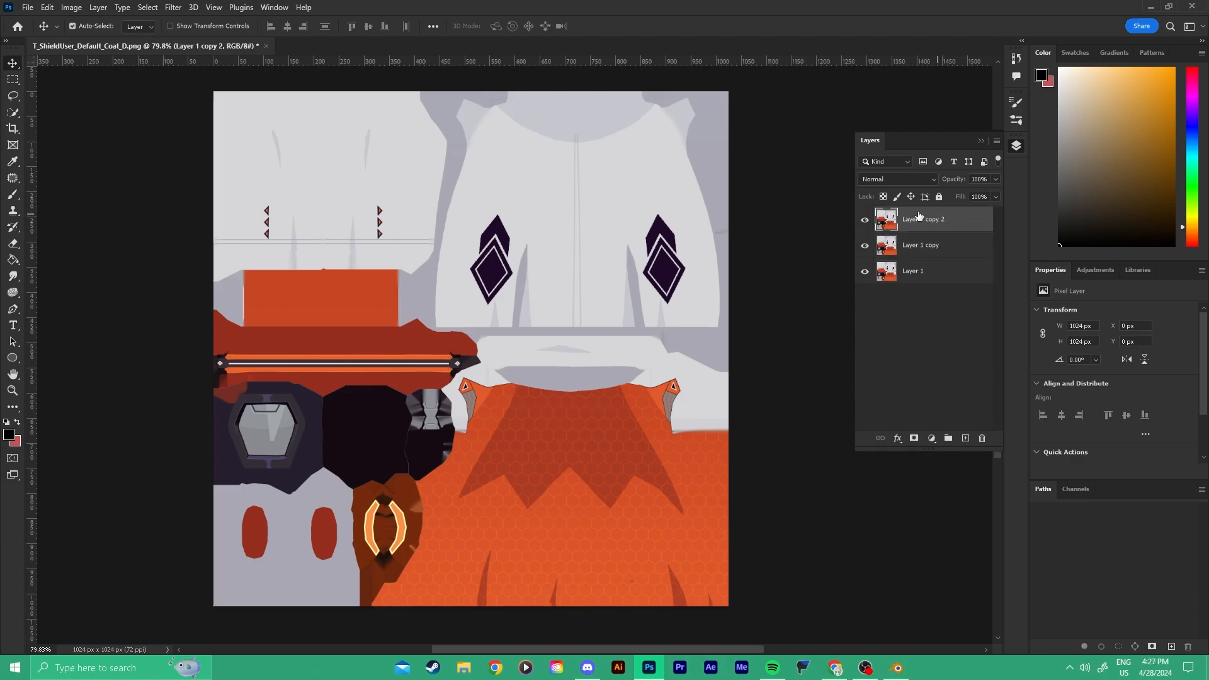
Compare selecting only the top and bottom layers with selecting all three, and delete the topmost copy.
{"action": "left_click", "coordinate": [924, 273]}
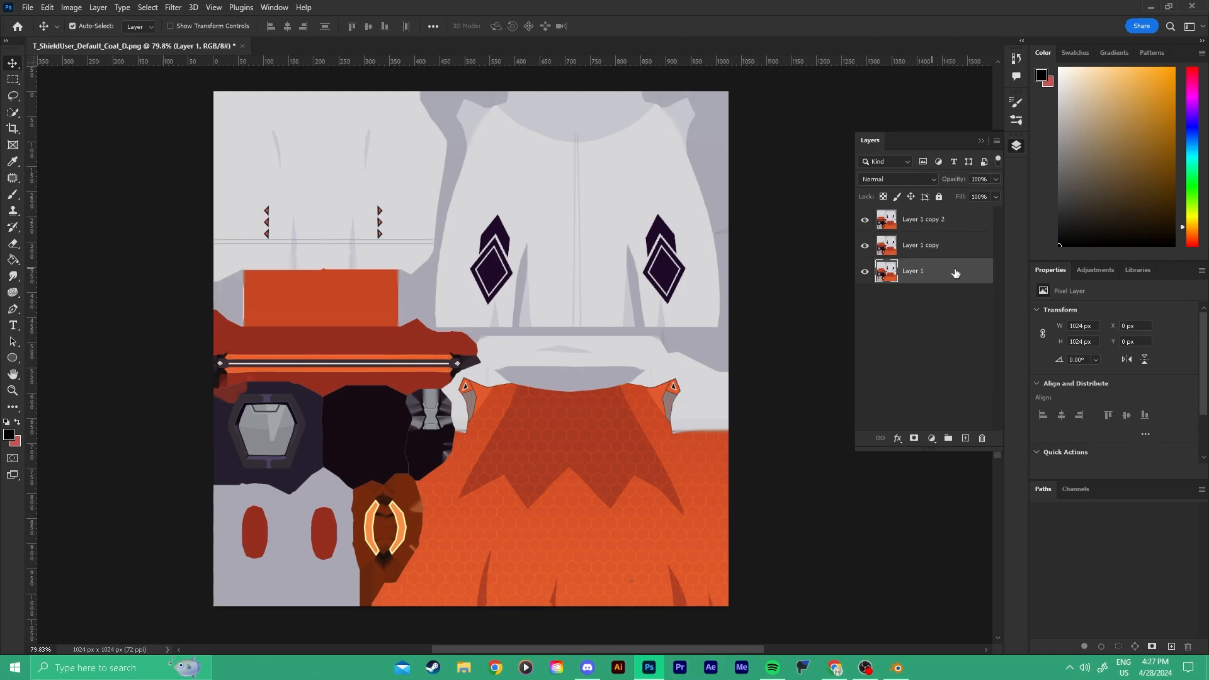
{"action": "left_click", "coordinate": [913, 219], "text": "ctrl"}
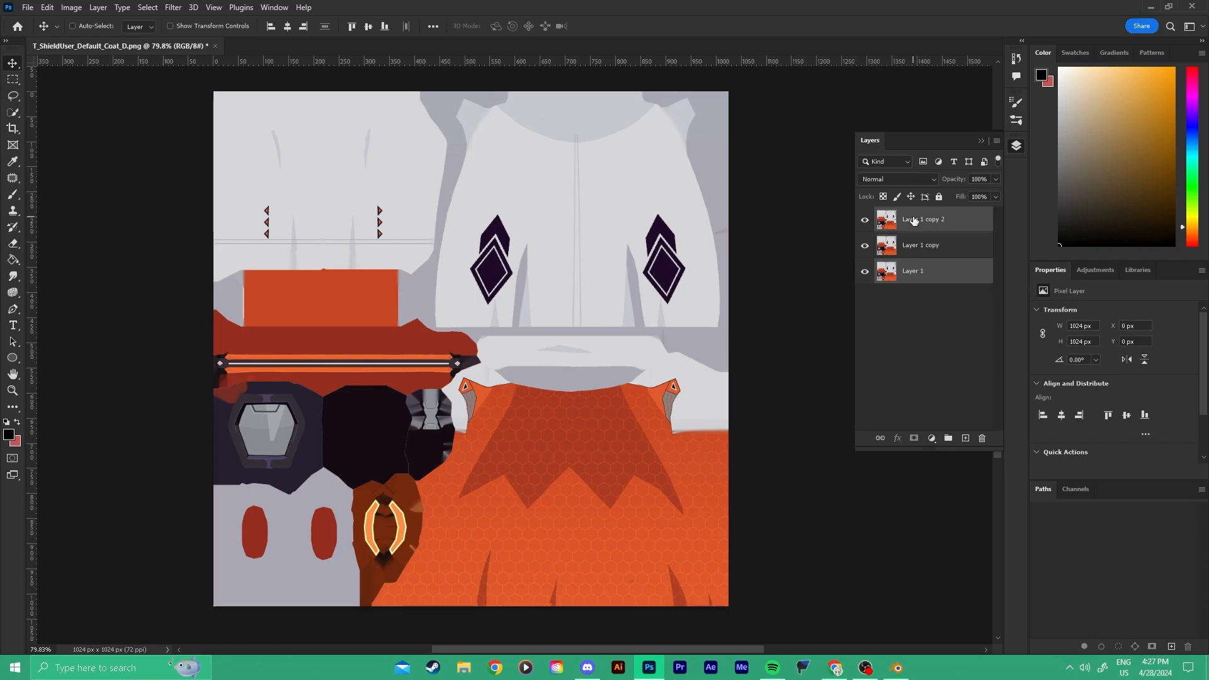
{"action": "left_click", "coordinate": [944, 275]}
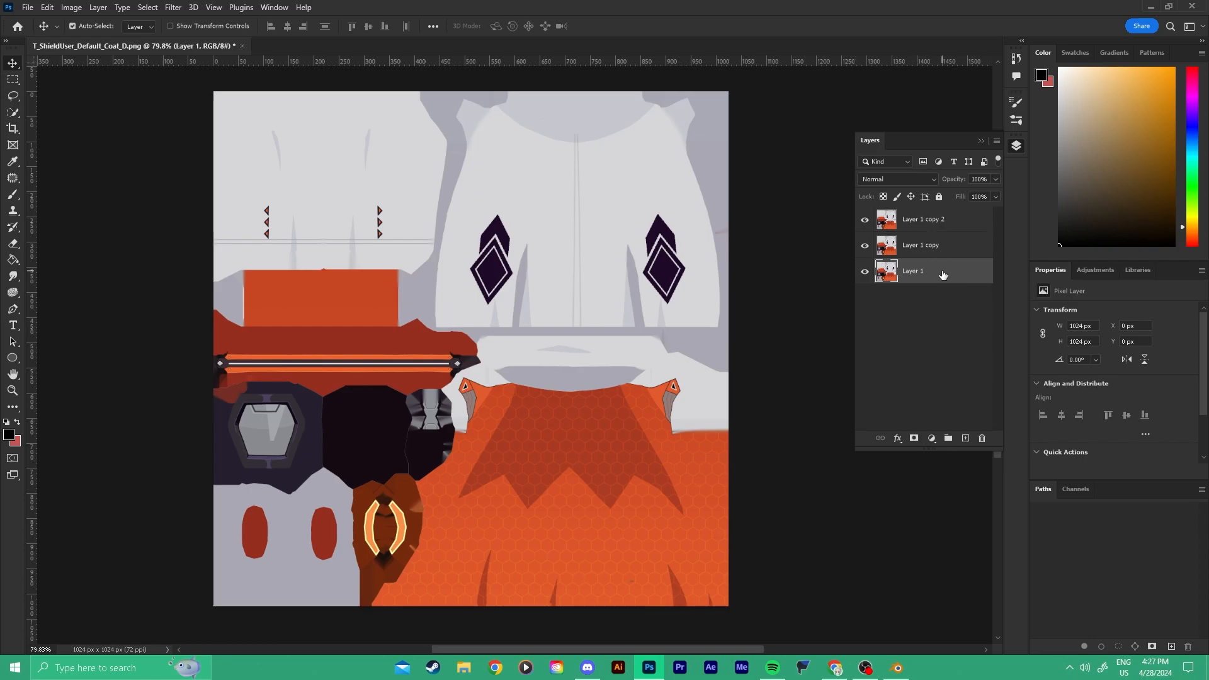
{"action": "left_click", "coordinate": [920, 221], "text": "shift"}
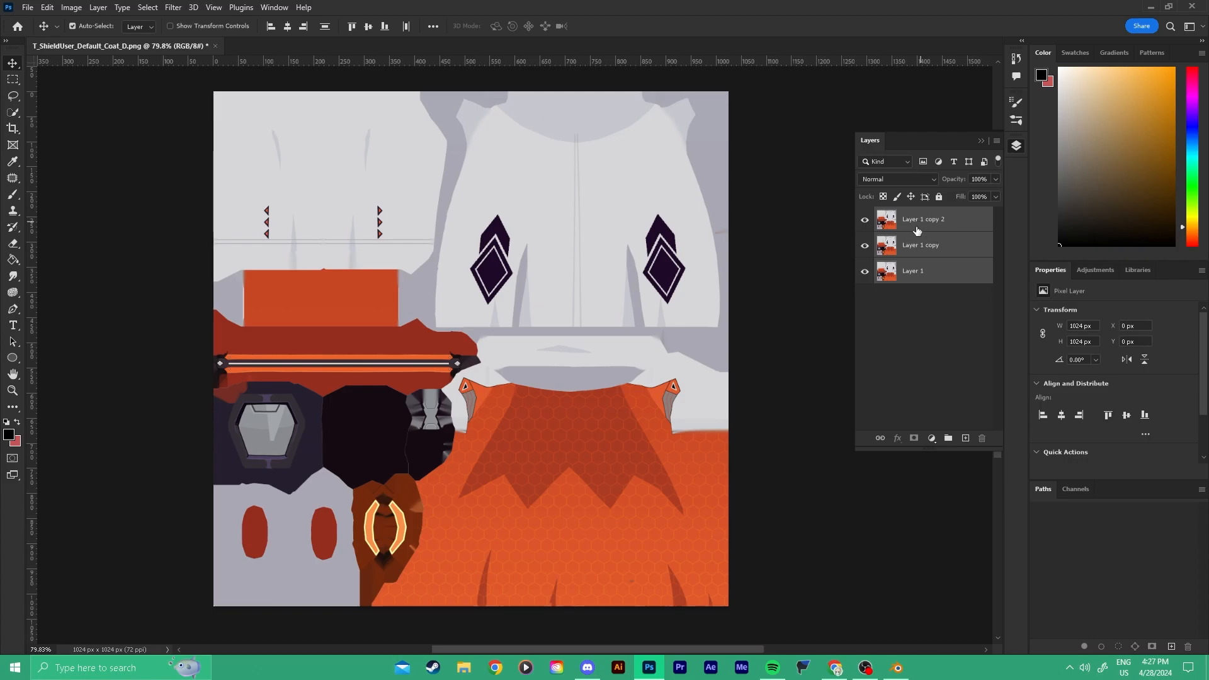
{"action": "key", "text": "ctrl+z"}
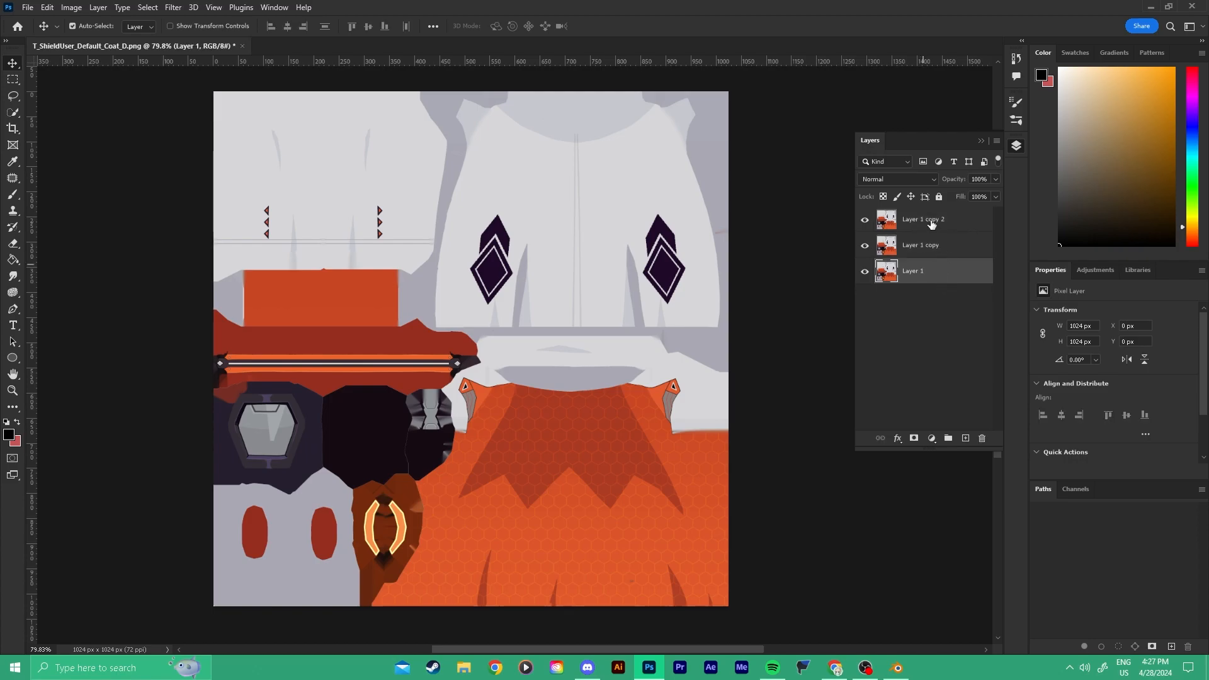
{"action": "left_click", "coordinate": [923, 221], "text": "shift"}
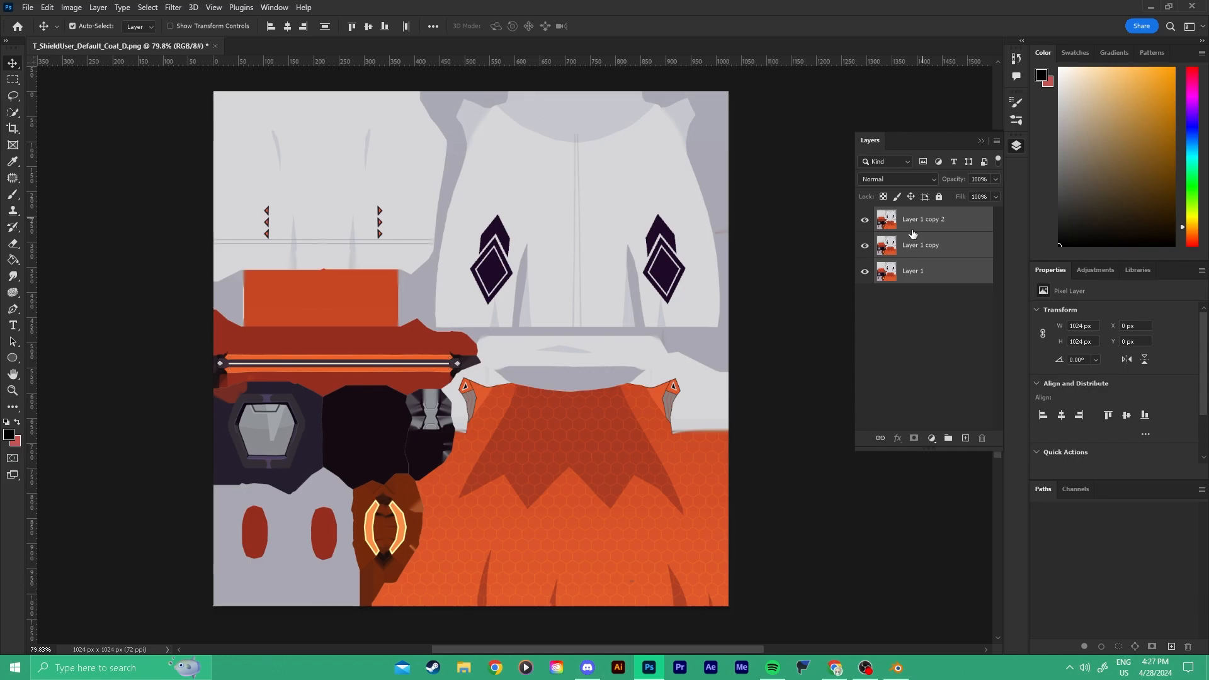
{"action": "left_click", "coordinate": [926, 271]}
{"action": "left_click", "coordinate": [933, 222], "text": "shift"}
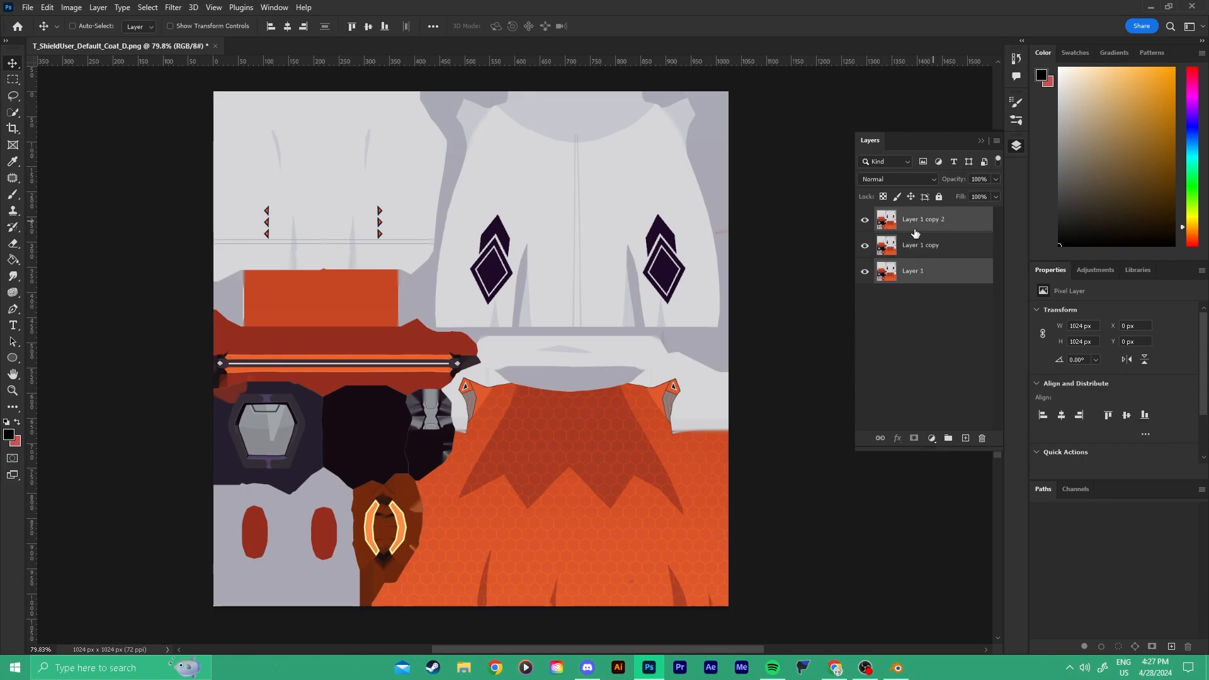
{"action": "left_click", "coordinate": [925, 229]}
{"action": "key", "text": "Delete"}
Group Layer 1 and Layer 1 copy, and name the group Base Img.
{"action": "left_click", "coordinate": [918, 252]}
{"action": "left_click", "coordinate": [893, 224], "text": "shift"}
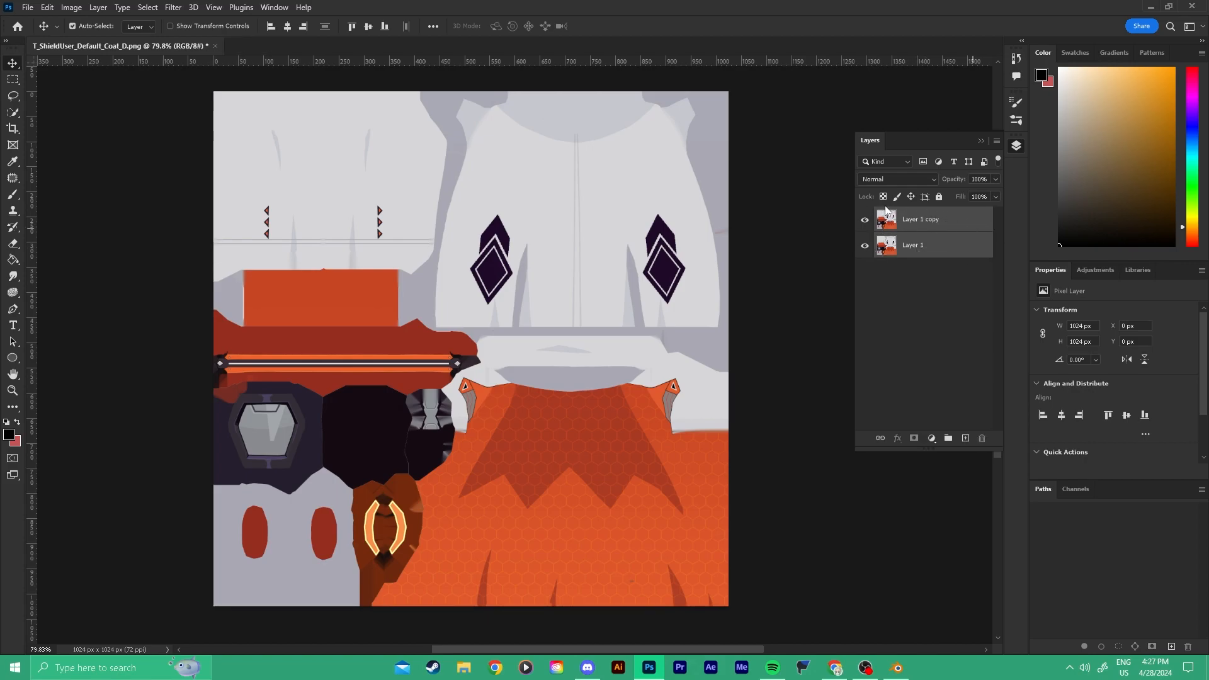
{"action": "key", "text": "ctrl+g"}
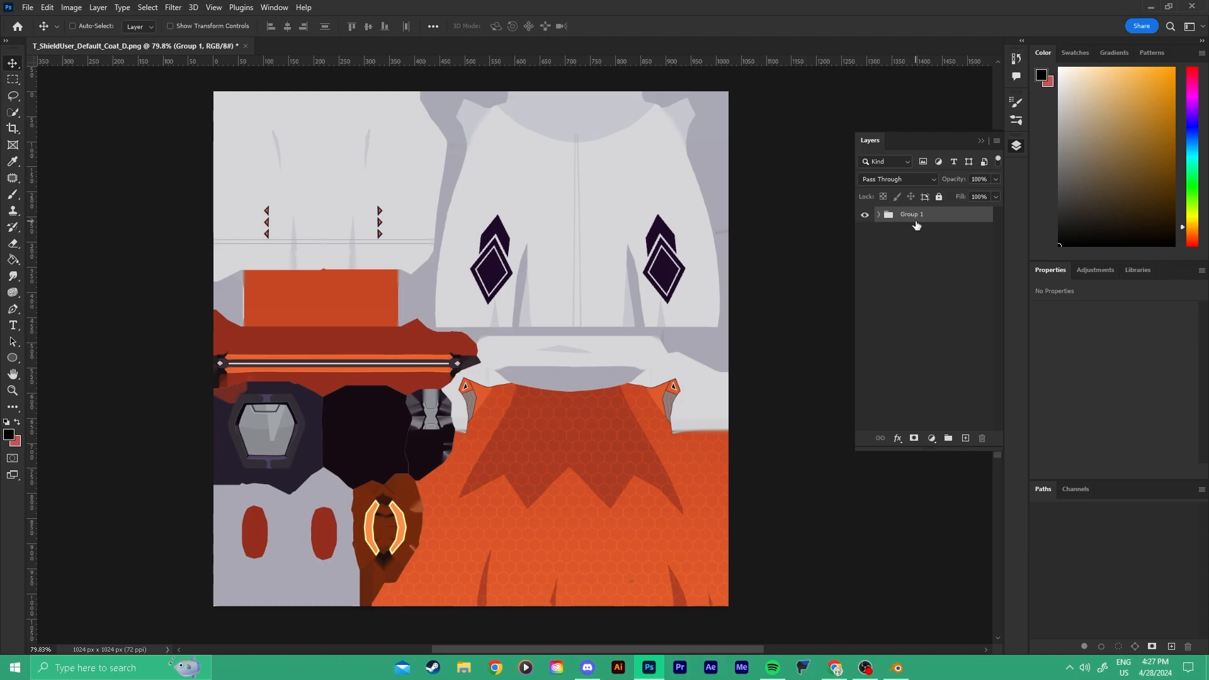
{"action": "left_click", "coordinate": [878, 215]}
{"action": "left_click", "coordinate": [879, 215]}
{"action": "double_click", "coordinate": [919, 215]}
{"action": "type", "text": "Base Img"}
{"action": "key", "text": "Return"}
Test moving Layer 1 copy inside the Base Img group, undo the move, and lock that layer completely.
{"action": "left_click", "coordinate": [879, 215]}
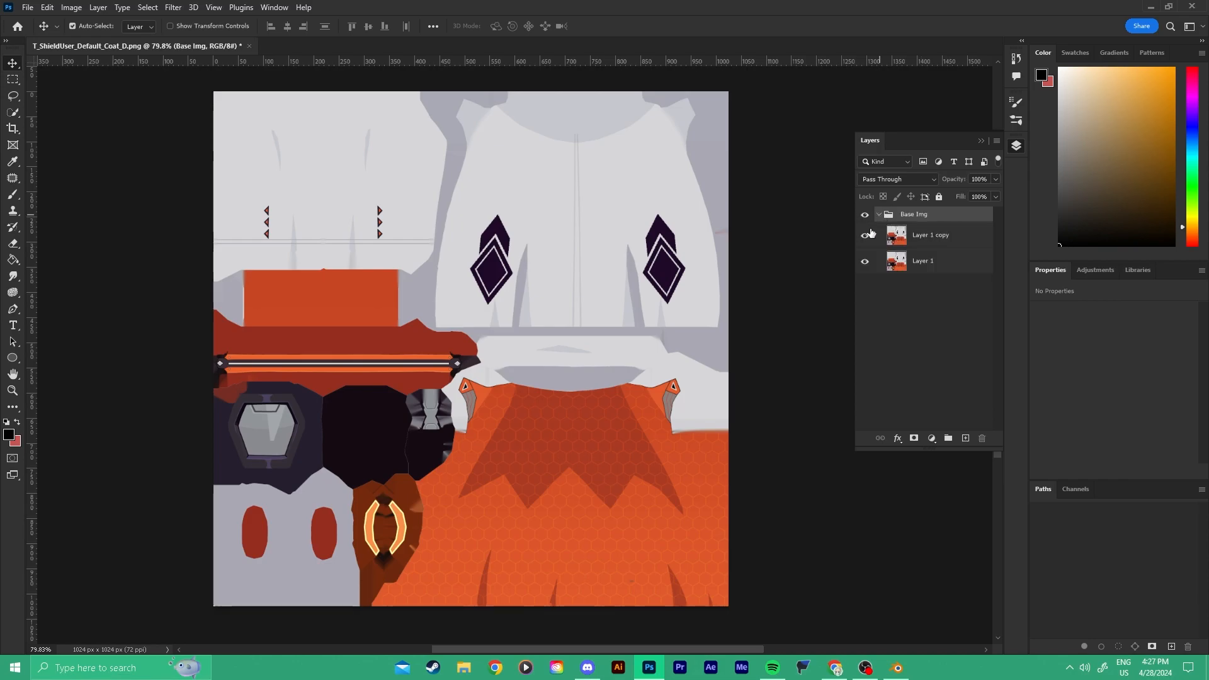
{"action": "left_click", "coordinate": [919, 237]}
{"action": "left_click_drag", "start_coordinate": [565, 269], "coordinate": [648, 291]}
{"action": "key", "text": "ctrl+z"}
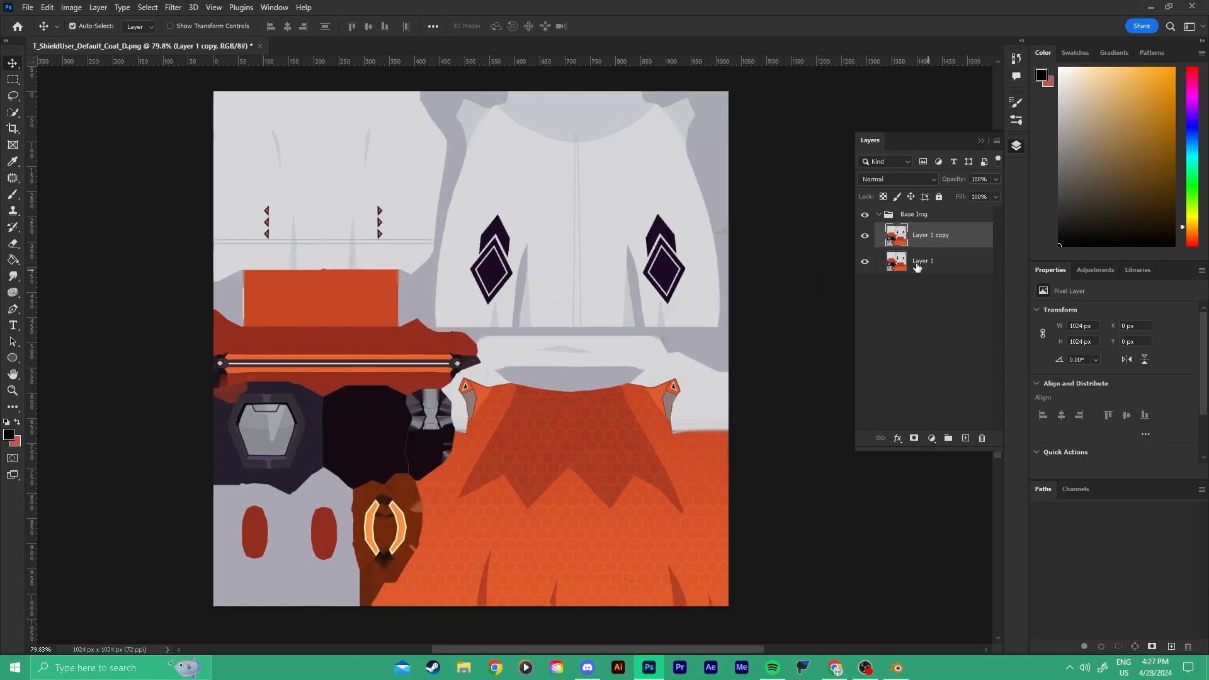
{"action": "left_click", "coordinate": [938, 196]}
Test moving the unlocked Layer 1 about 197 px sideways with the locked copy hidden, and undo the changes.
{"action": "left_click", "coordinate": [930, 264]}
{"action": "left_click_drag", "start_coordinate": [457, 258], "coordinate": [555, 255]}
{"action": "left_click", "coordinate": [865, 235]}
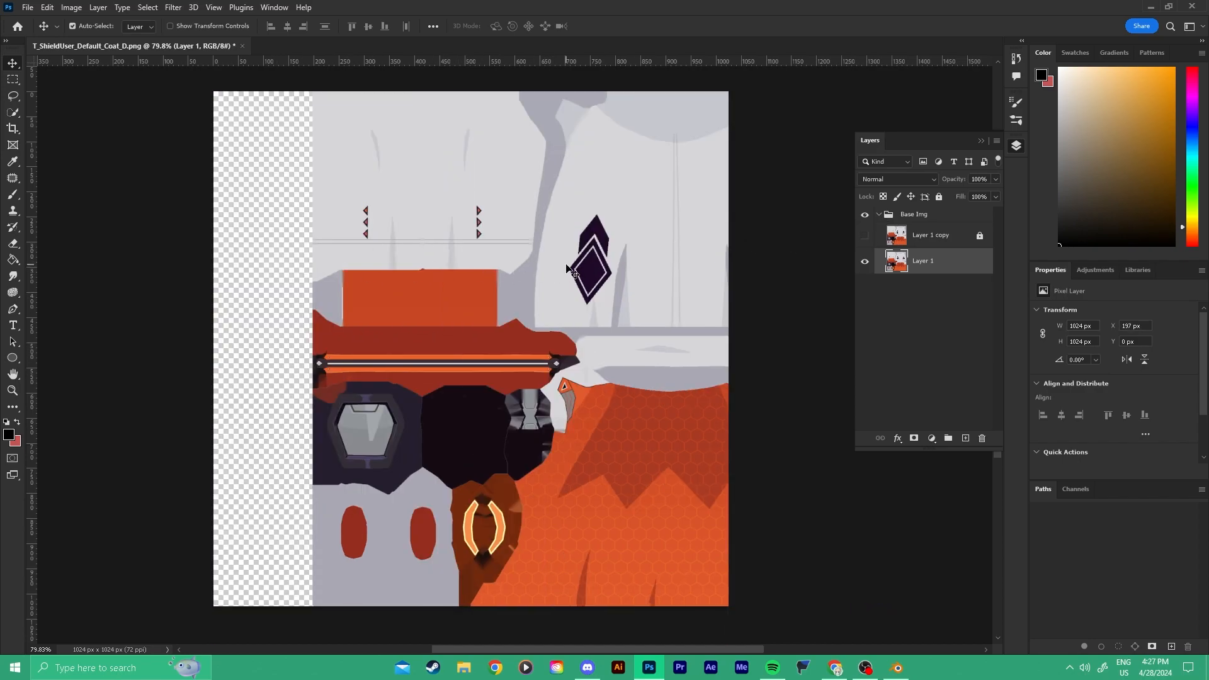
{"action": "left_click", "coordinate": [866, 236]}
{"action": "key", "text": "ctrl+z"}
{"action": "key", "text": "ctrl+z"}
{"action": "key", "text": "ctrl+z"}
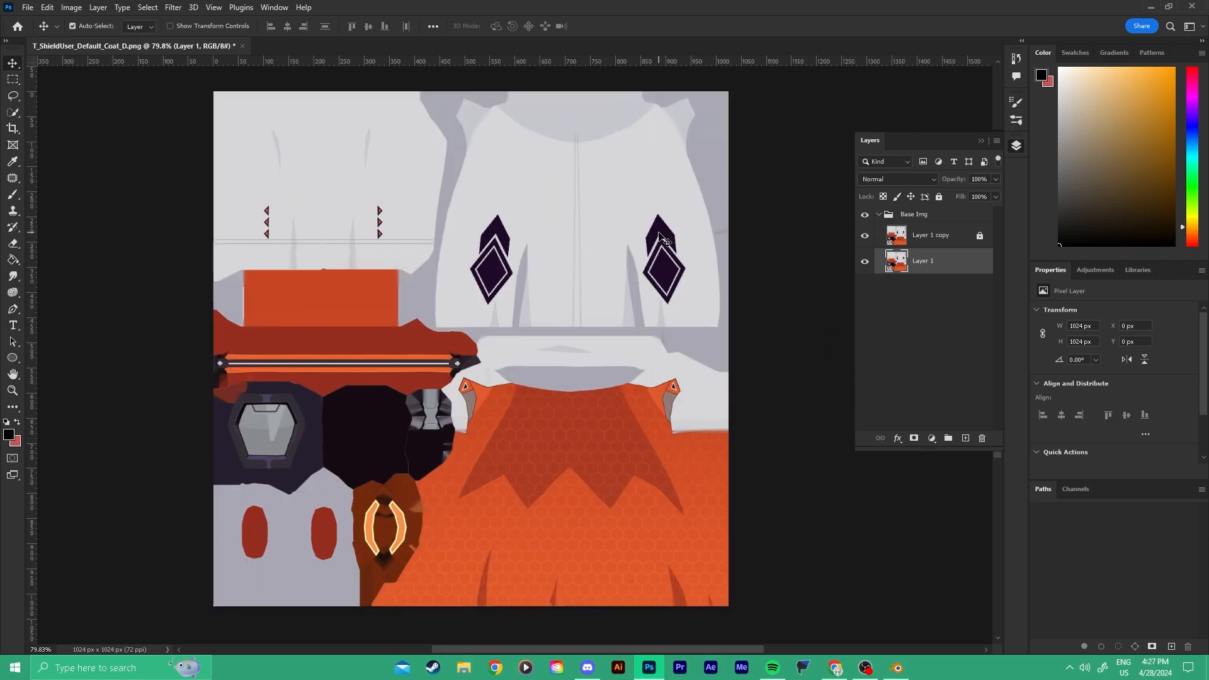
{"action": "scroll", "coordinate": [733, 243], "scroll_direction": "down", "scroll_amount": 2, "text": "alt"}
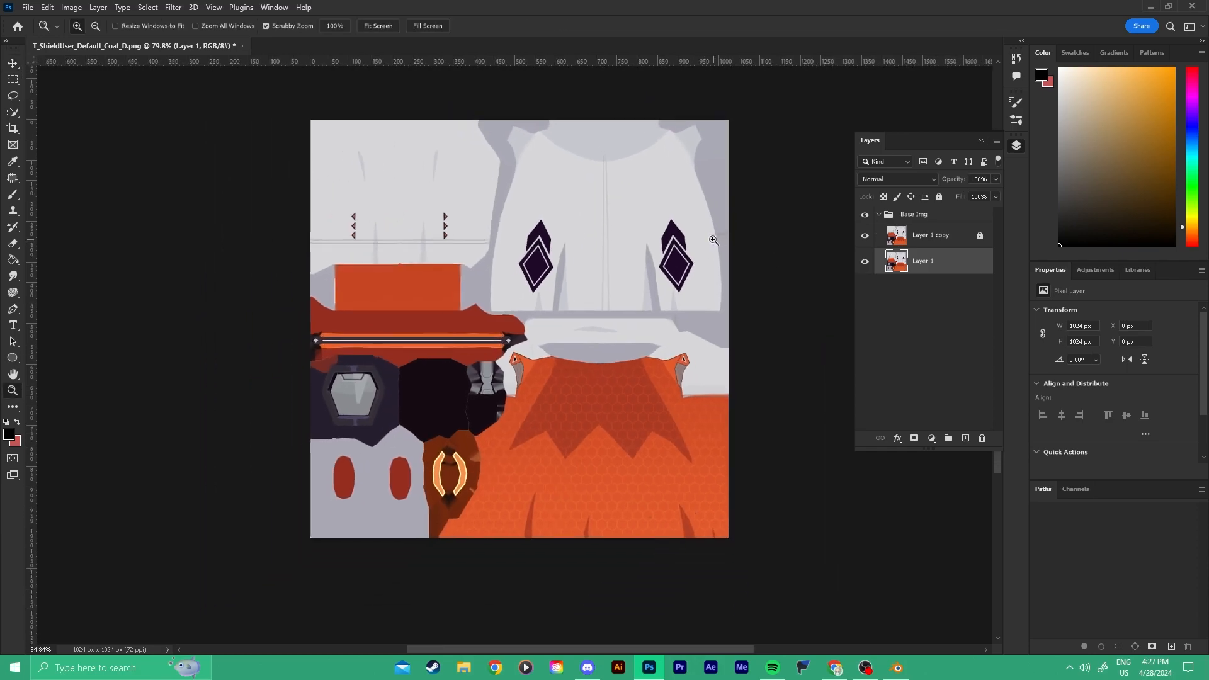
Unlock Layer 1 copy and select the Base Img group.
{"action": "left_click", "coordinate": [970, 237]}
{"action": "left_click", "coordinate": [939, 197]}
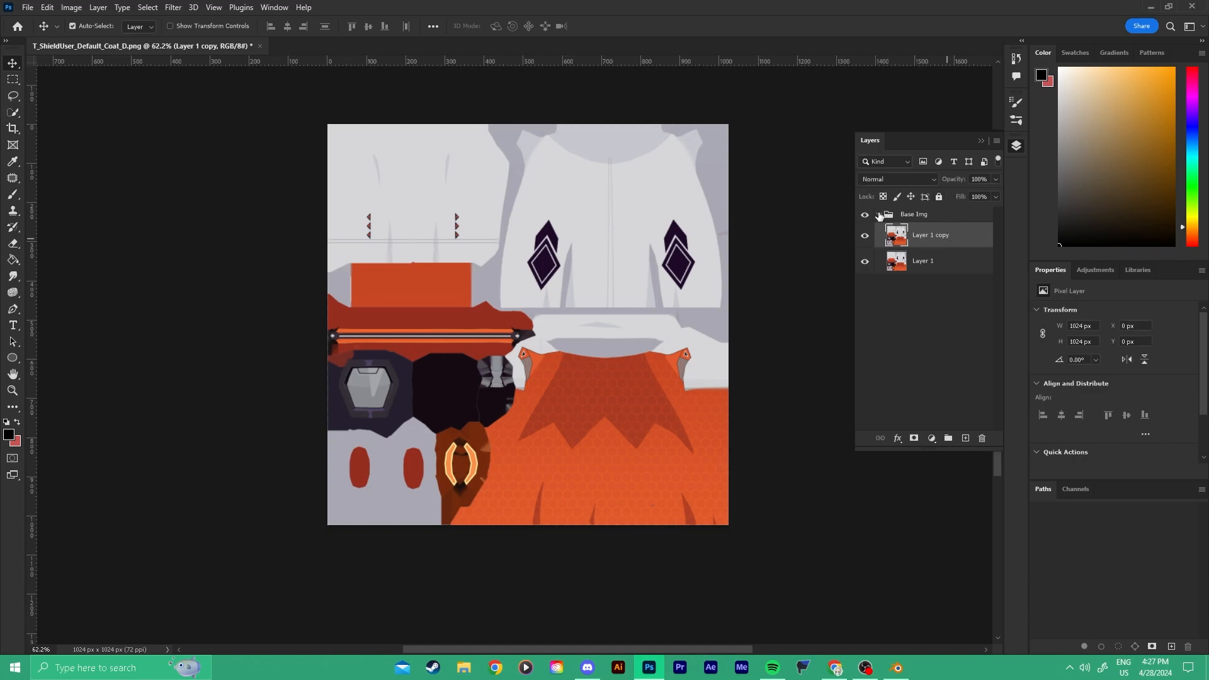
{"action": "left_click", "coordinate": [943, 221]}
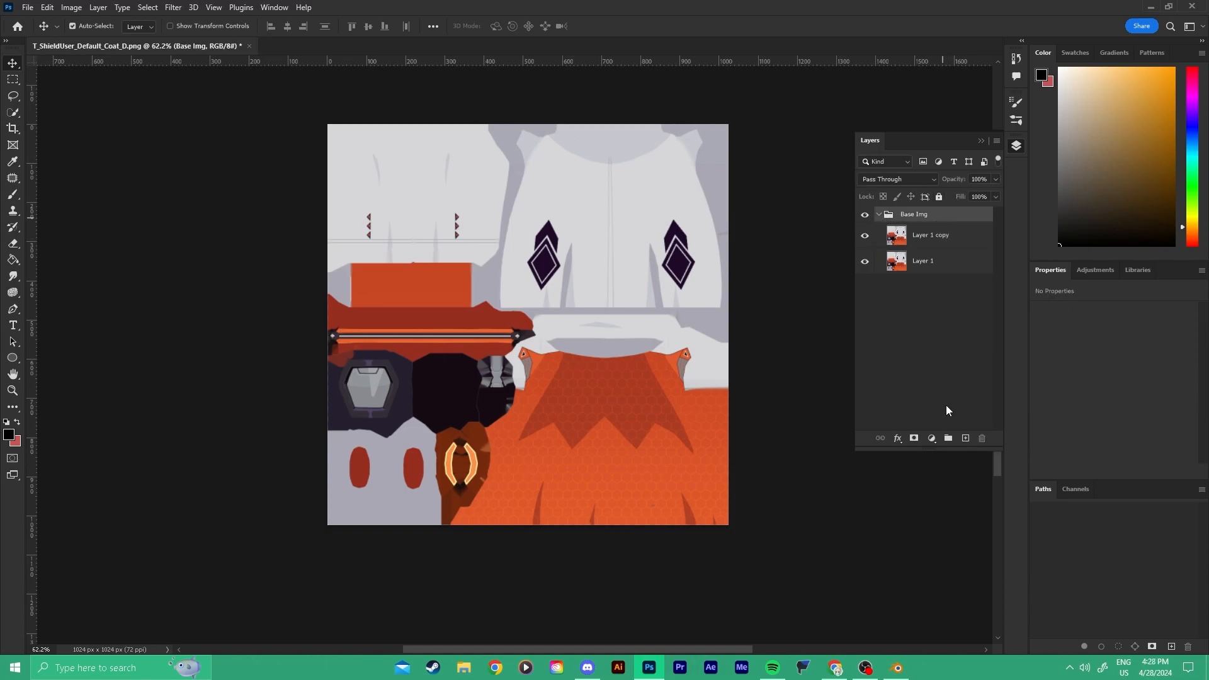
Compare the Quick Selection, Pen, Move and Hand tools over the orange part of the coat texture.
{"action": "scroll", "coordinate": [699, 419], "scroll_direction": "up", "scroll_amount": 3, "text": "alt"}
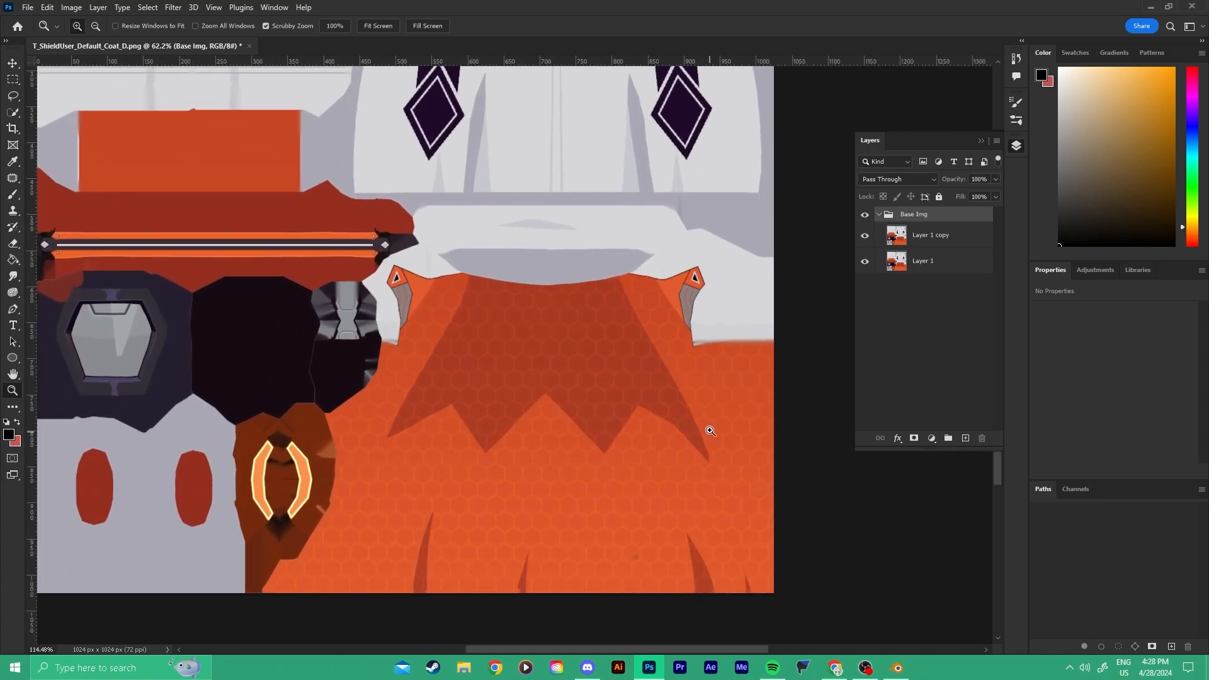
{"action": "left_click_drag", "start_coordinate": [591, 405], "coordinate": [380, 319]}
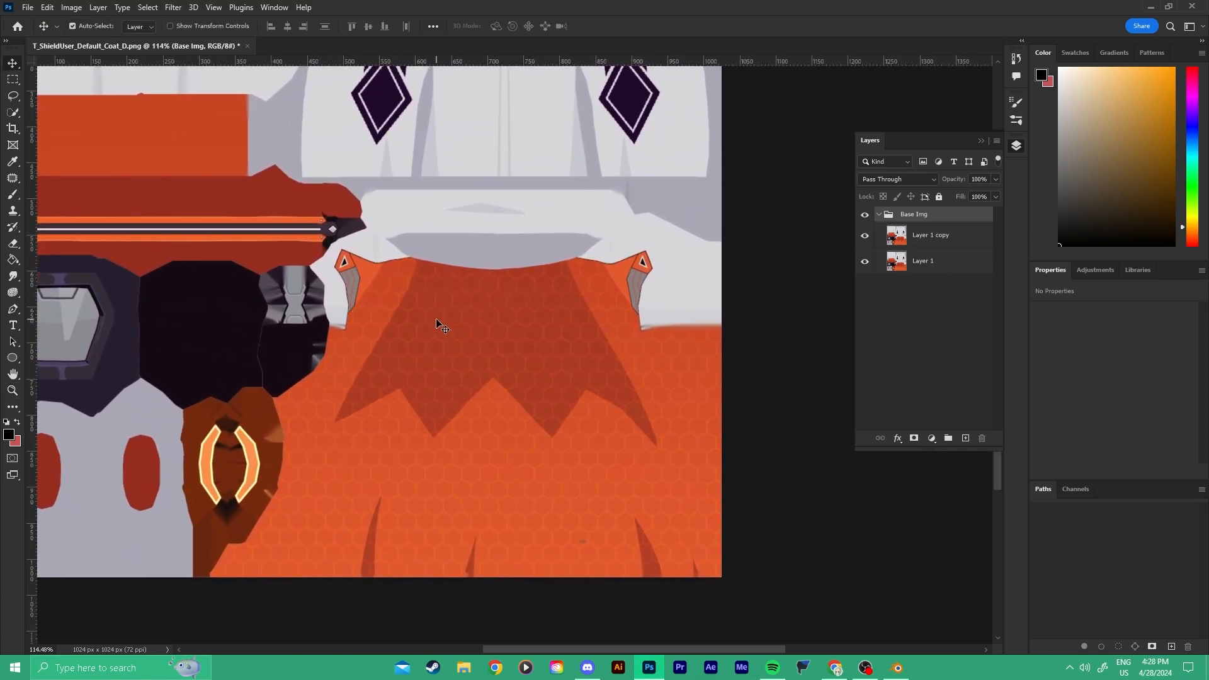
{"action": "key", "text": "w"}
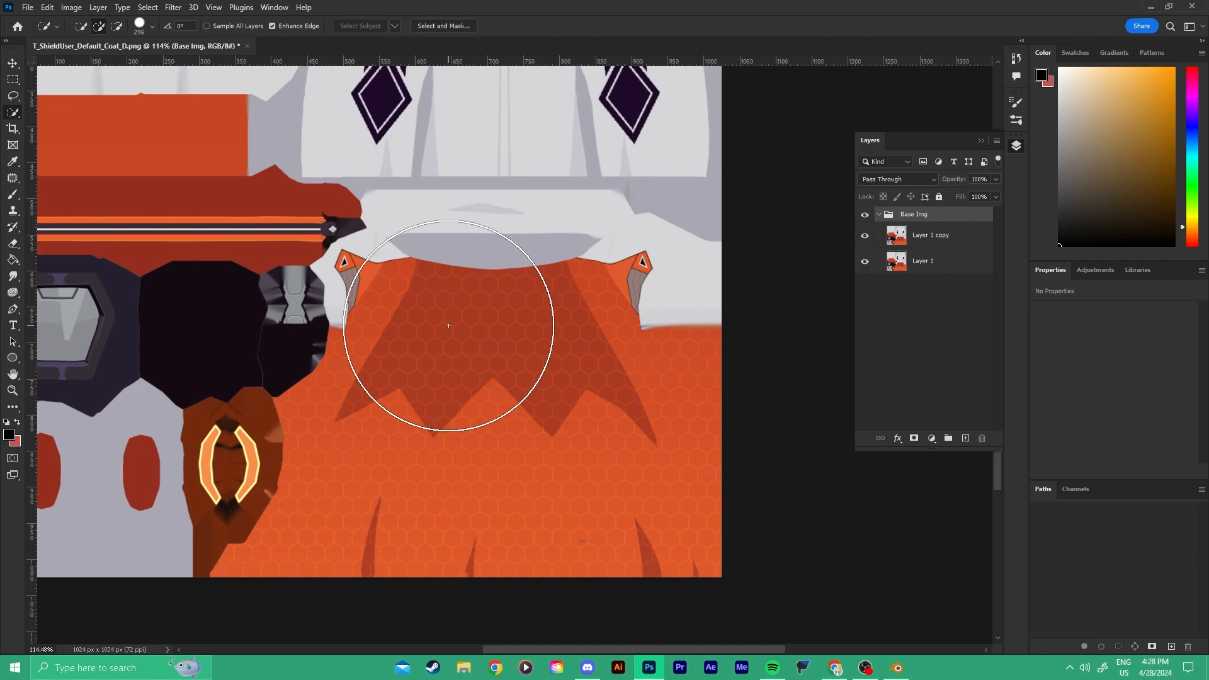
{"action": "key", "text": "p"}
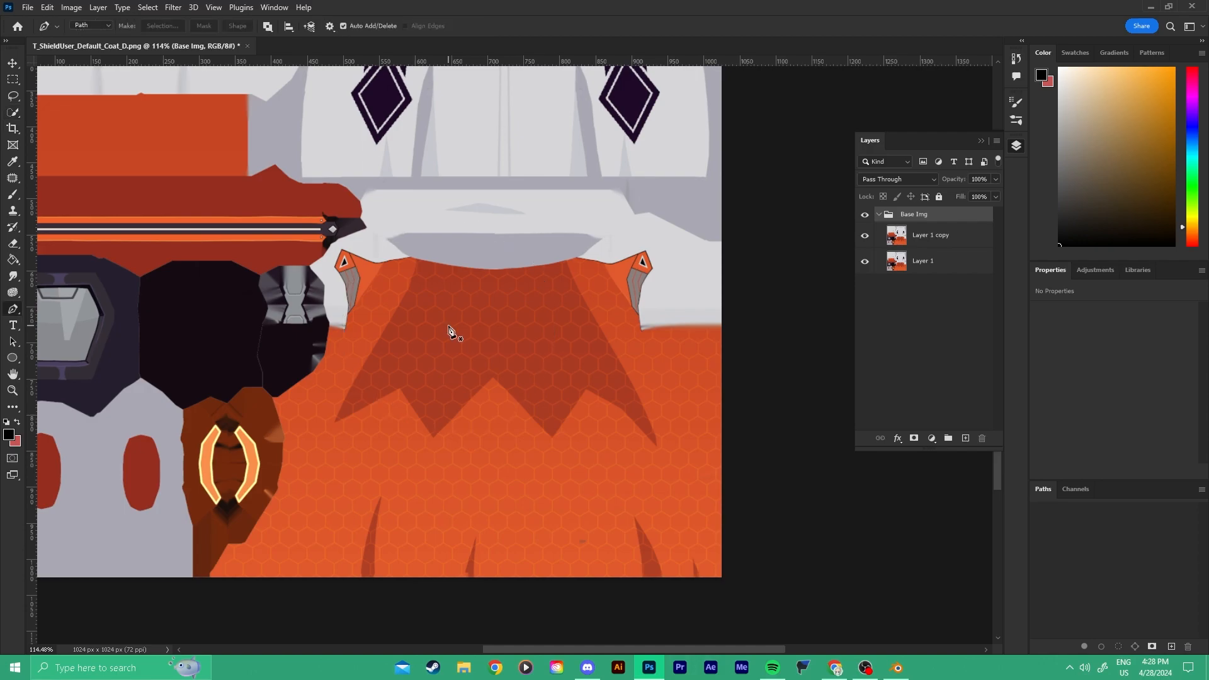
{"action": "key", "text": "v"}
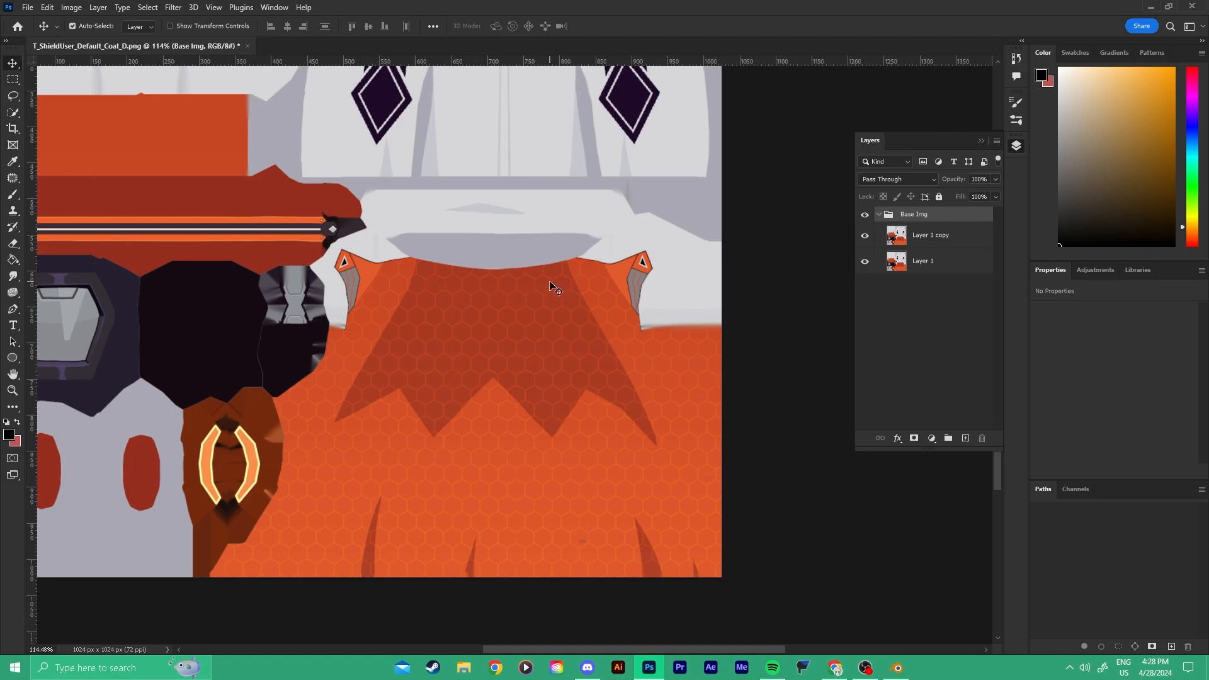
{"action": "key", "text": "h"}
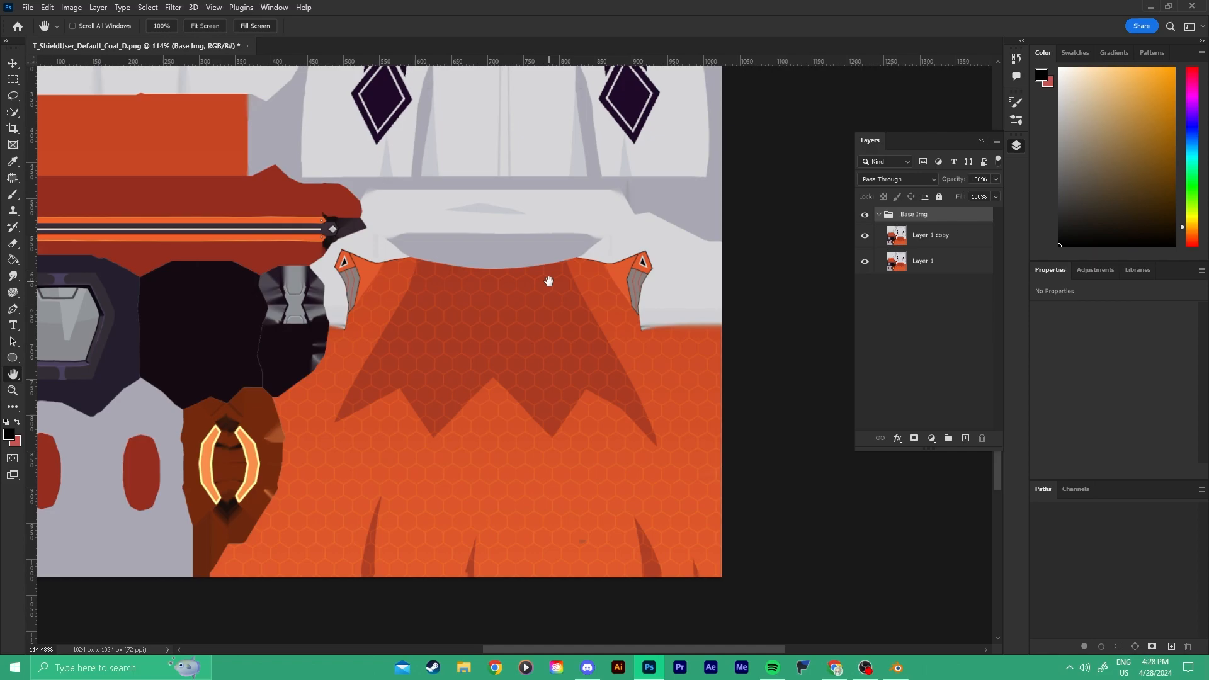
{"action": "key", "text": "v"}
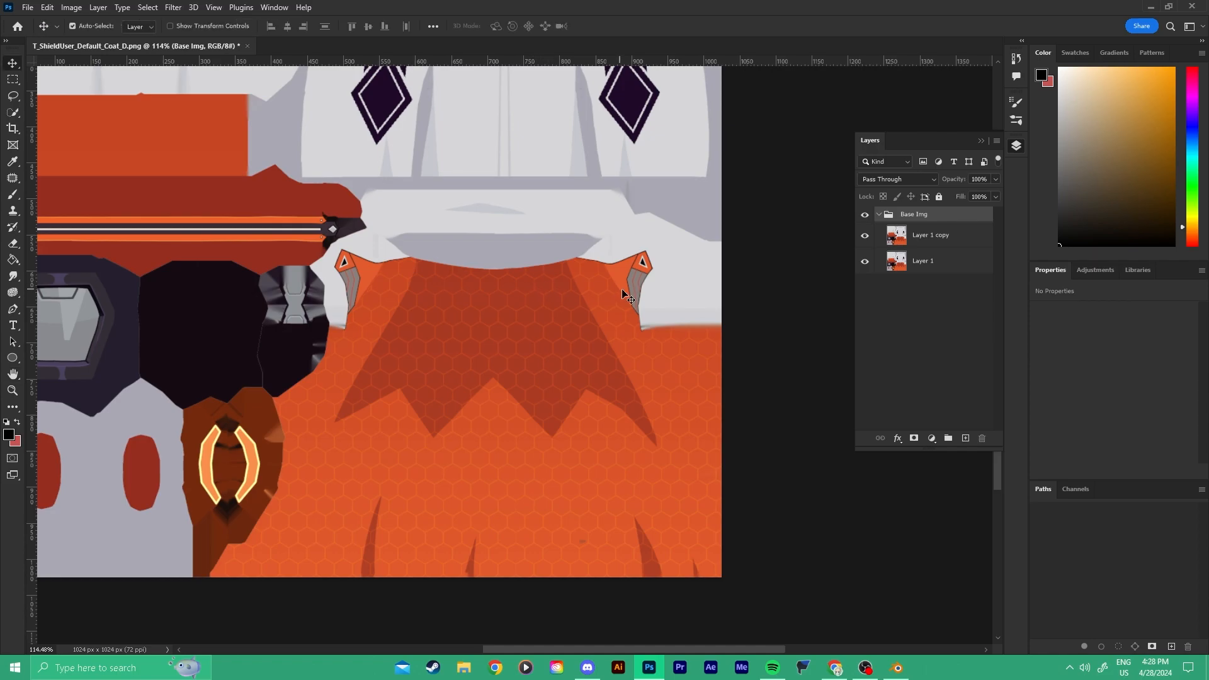
{"action": "key", "text": "p"}
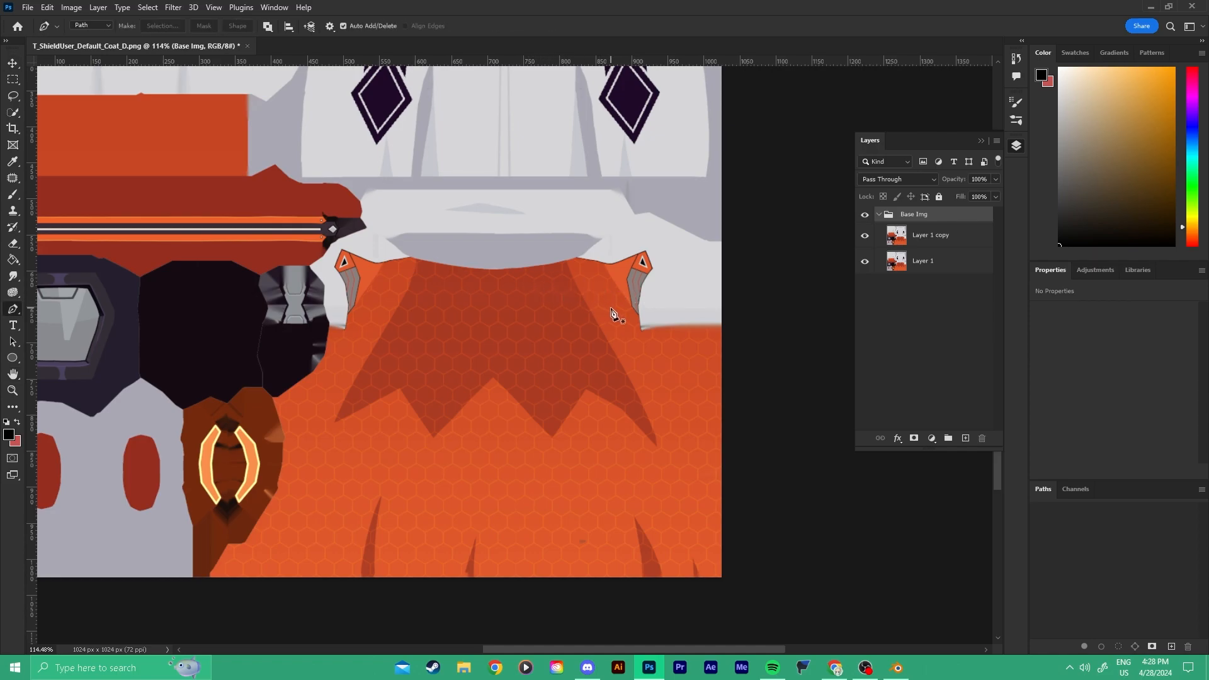
{"action": "key", "text": "space"}
{"action": "mouse_move", "coordinate": [467, 300]}
{"action": "left_mouse_down"}
{"action": "mouse_move", "coordinate": [618, 313]}
{"action": "mouse_move", "coordinate": [513, 318]}
{"action": "mouse_move", "coordinate": [530, 399]}
{"action": "mouse_move", "coordinate": [471, 284]}
{"action": "left_mouse_up"}
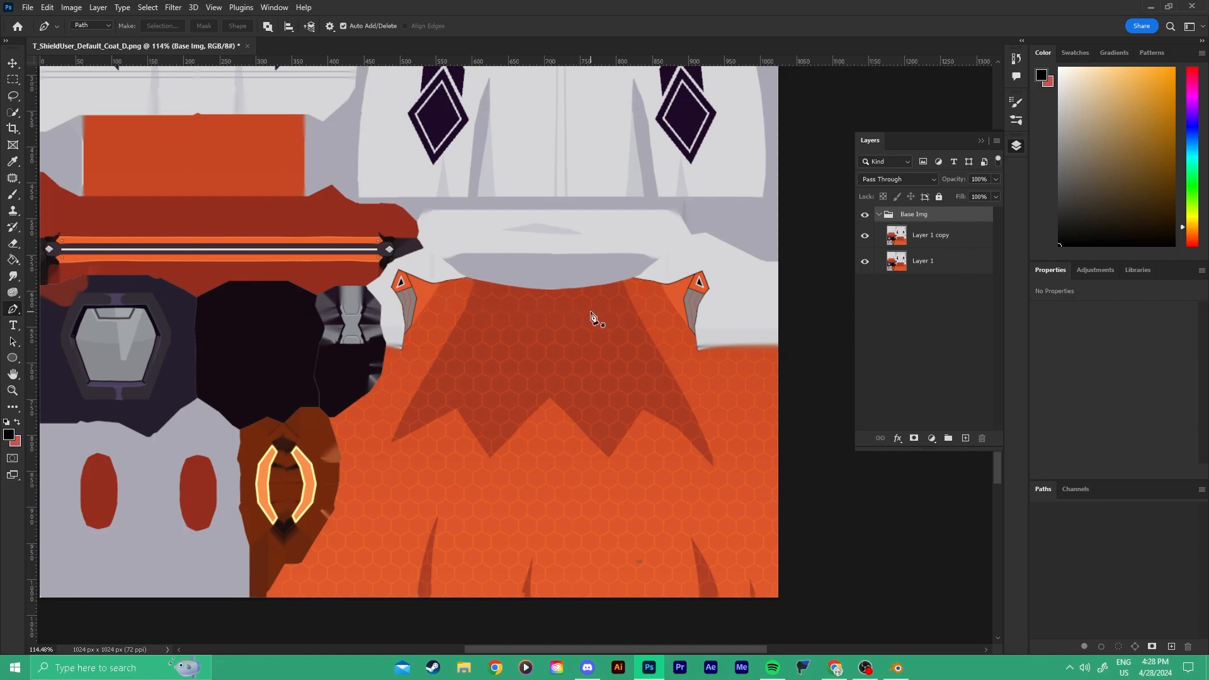
Examine the dark red zigzag area and its hexagon pattern on the orange coat section at several magnifications.
{"action": "key", "text": "z"}
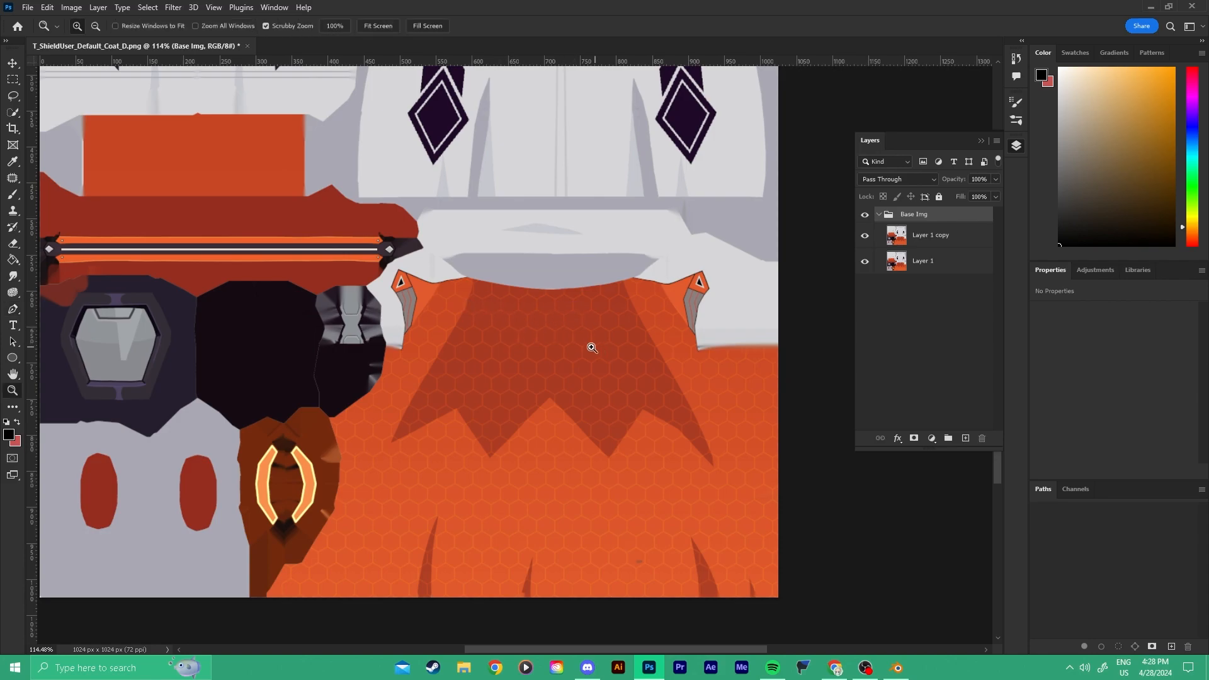
{"action": "left_click_drag", "start_coordinate": [546, 336], "coordinate": [603, 343]}
{"action": "left_click_drag", "start_coordinate": [828, 542], "coordinate": [623, 285]}
{"action": "left_click_drag", "start_coordinate": [728, 370], "coordinate": [670, 354]}
{"action": "key", "text": "ctrl"}
{"action": "key", "text": "ctrl+plus"}
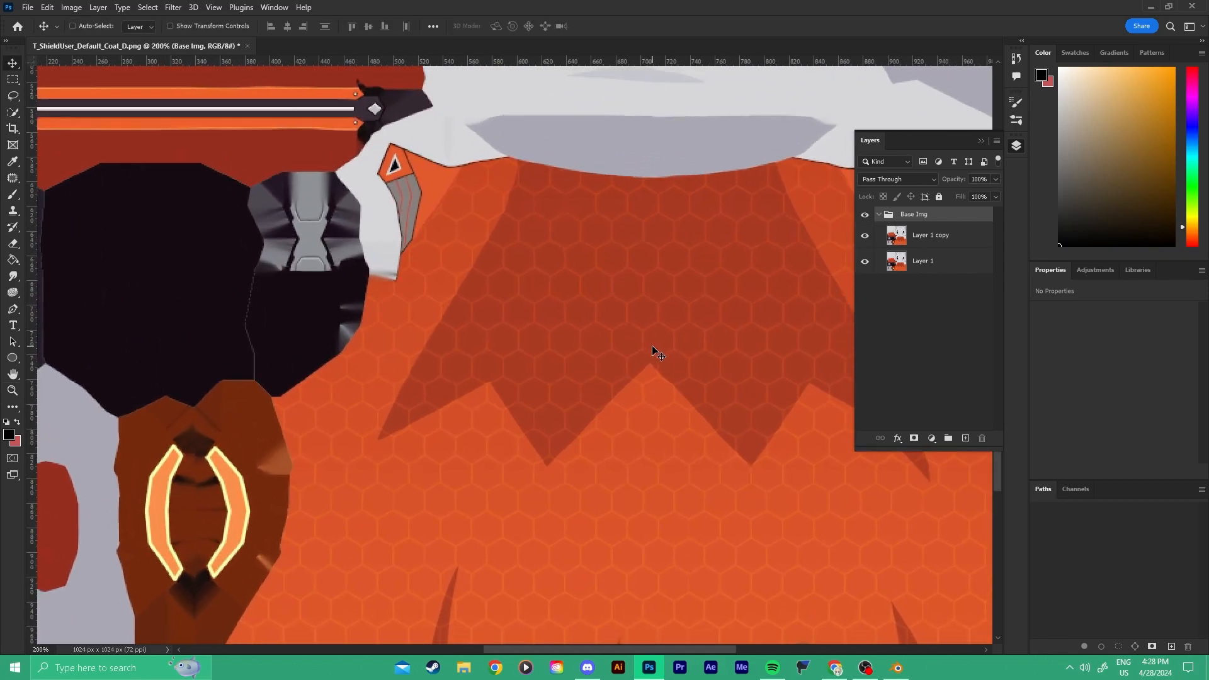
{"action": "key", "text": "ctrl+minus"}
{"action": "key", "text": "ctrl+plus"}
{"action": "key", "text": "ctrl+plus"}
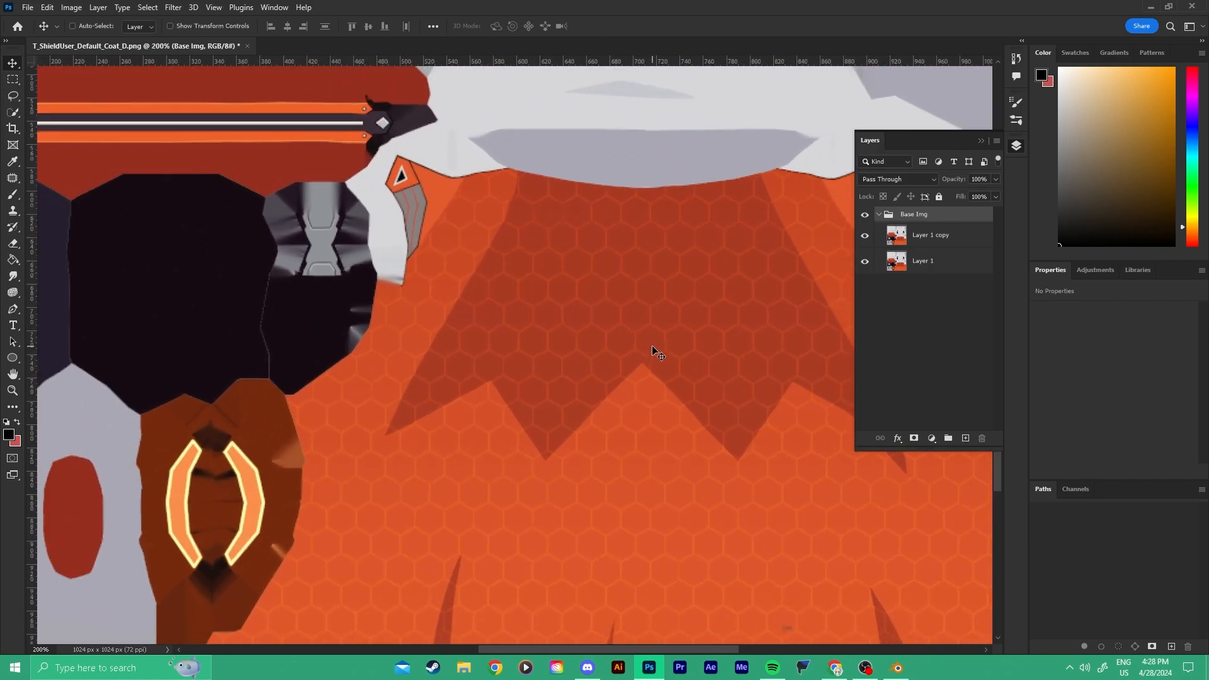
{"action": "key", "text": "ctrl+minus"}
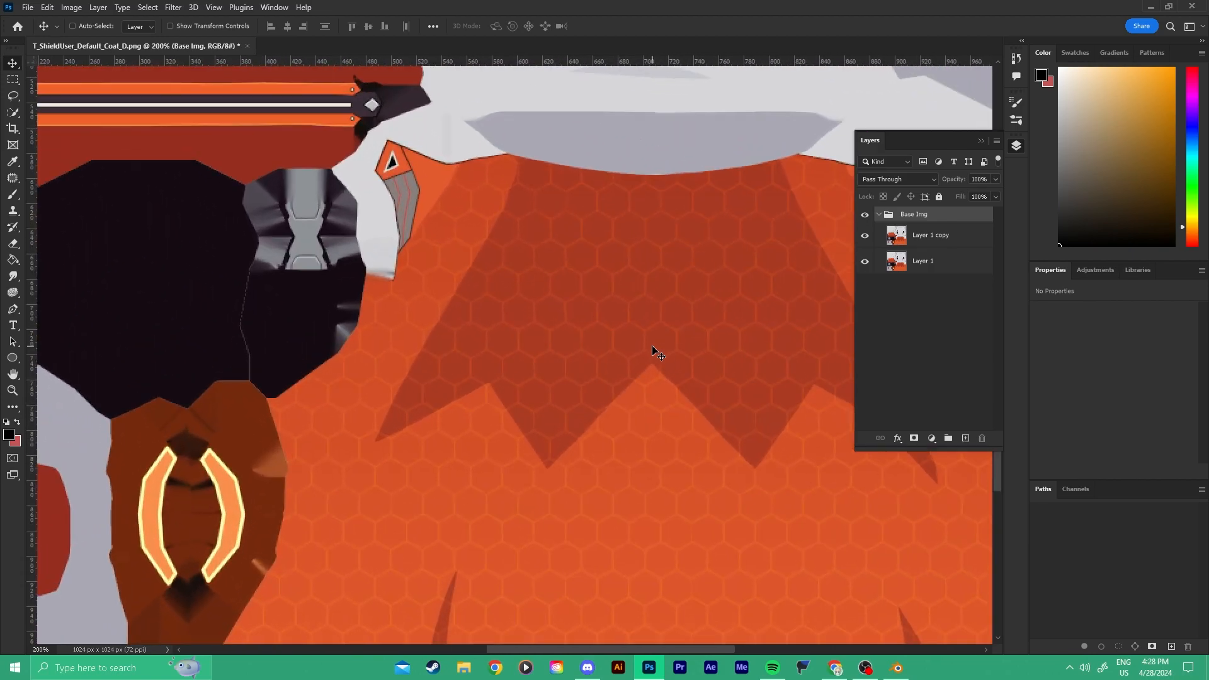
{"action": "key", "text": "ctrl+plus"}
{"action": "key", "text": "ctrl+plus"}
{"action": "key", "text": "ctrl+plus"}
{"action": "key", "text": "ctrl+minus"}
{"action": "key", "text": "ctrl+plus"}
{"action": "key", "text": "ctrl+plus"}
{"action": "key", "text": "ctrl+plus"}
{"action": "key", "text": "ctrl+plus"}
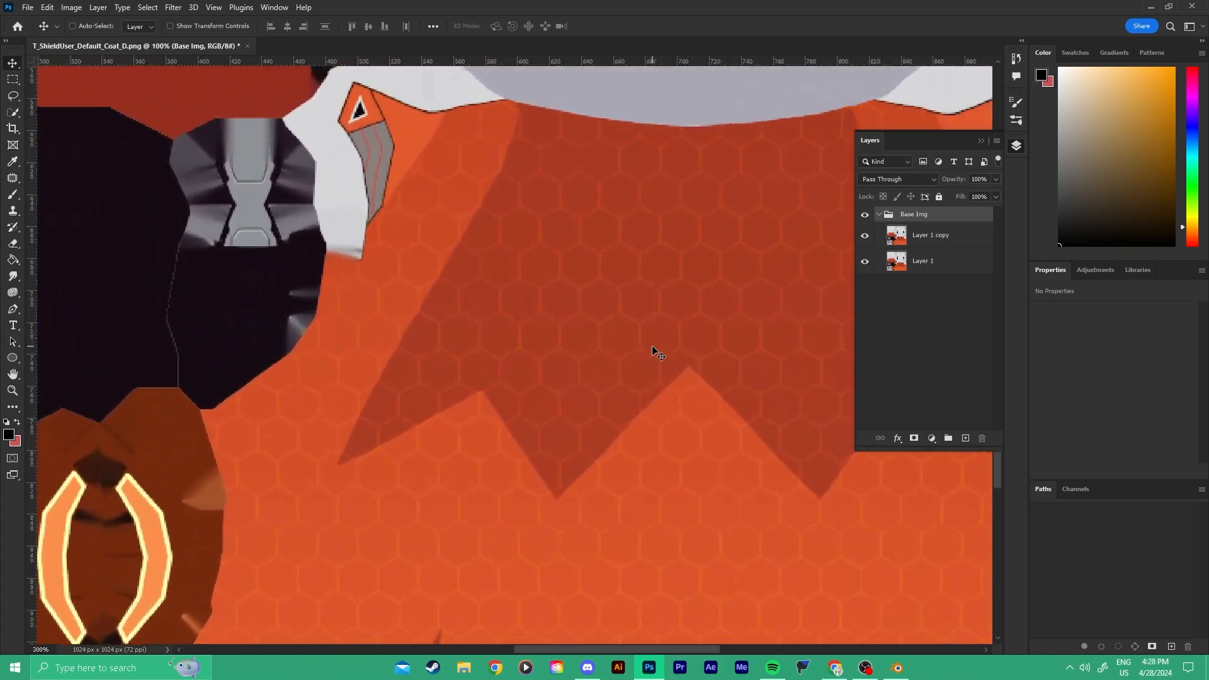
{"action": "key", "text": "ctrl+minus"}
{"action": "key", "text": "ctrl+minus"}
{"action": "key", "text": "ctrl+minus"}
{"action": "key", "text": "ctrl+minus"}
{"action": "key", "text": "ctrl+minus"}
{"action": "key", "text": "ctrl+minus"}
{"action": "key", "text": "ctrl+minus"}
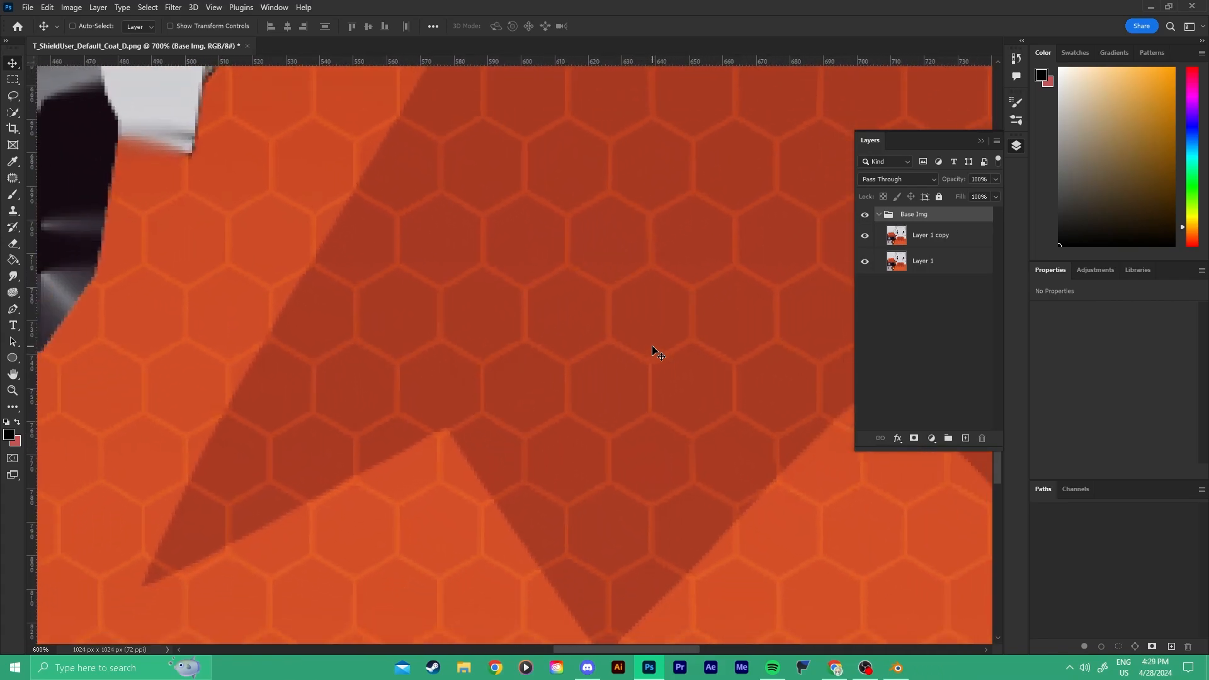
{"action": "key", "text": "ctrl+plus"}
{"action": "key", "text": "ctrl+plus"}
{"action": "key", "text": "ctrl+plus"}
{"action": "key", "text": "ctrl+plus"}
{"action": "key", "text": "ctrl+plus"}
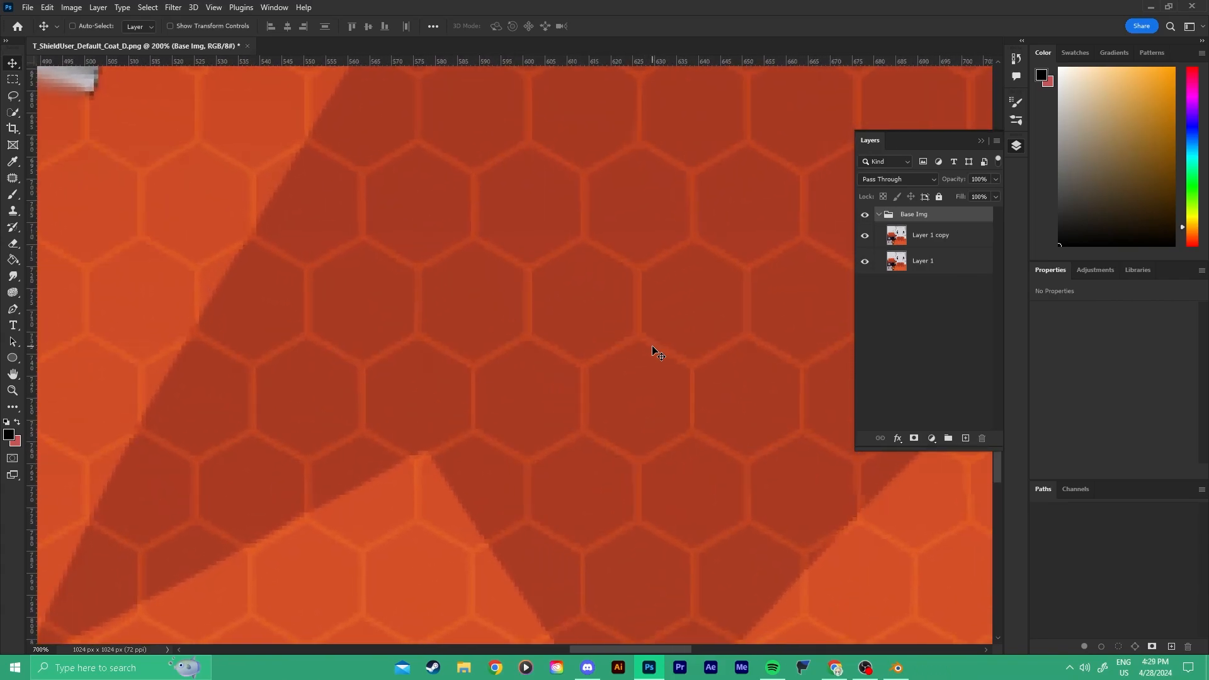
{"action": "key", "text": "ctrl+minus"}
{"action": "key", "text": "ctrl+minus"}
{"action": "key", "text": "ctrl+minus"}
{"action": "key", "text": "ctrl+minus"}
{"action": "key", "text": "ctrl+plus"}
{"action": "key", "text": "ctrl+plus"}
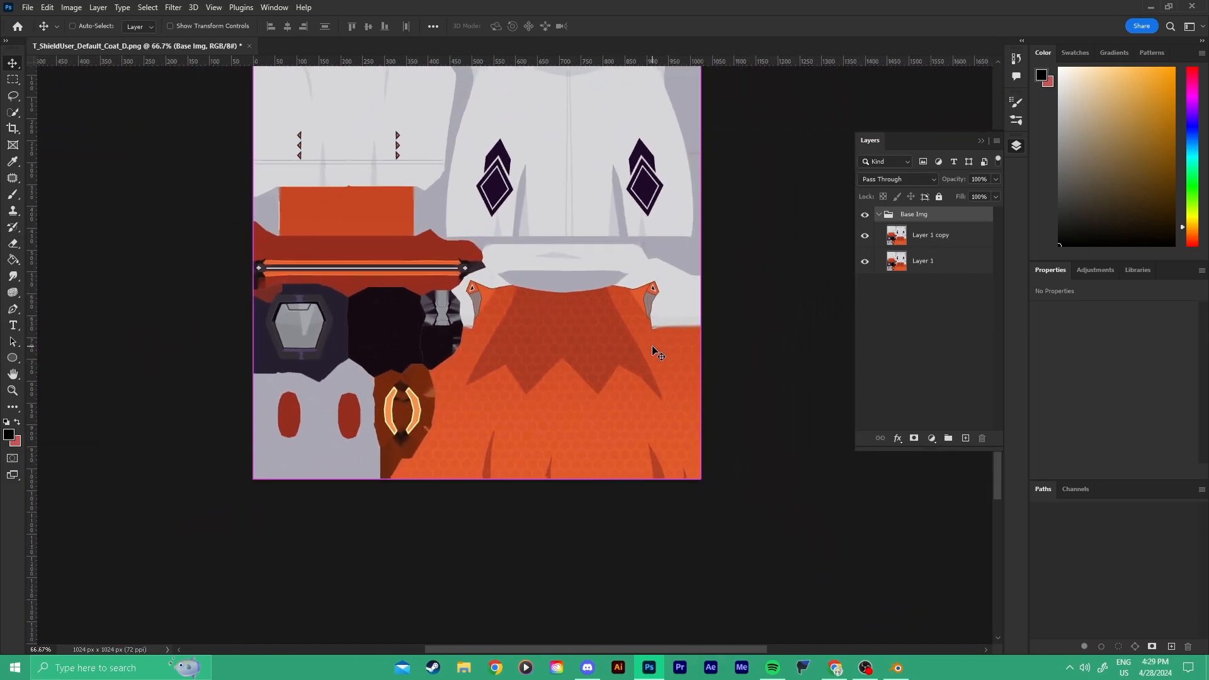
{"action": "key", "text": "z"}
{"action": "left_click_drag", "start_coordinate": [652, 347], "coordinate": [515, 359]}
{"action": "key", "text": "v"}
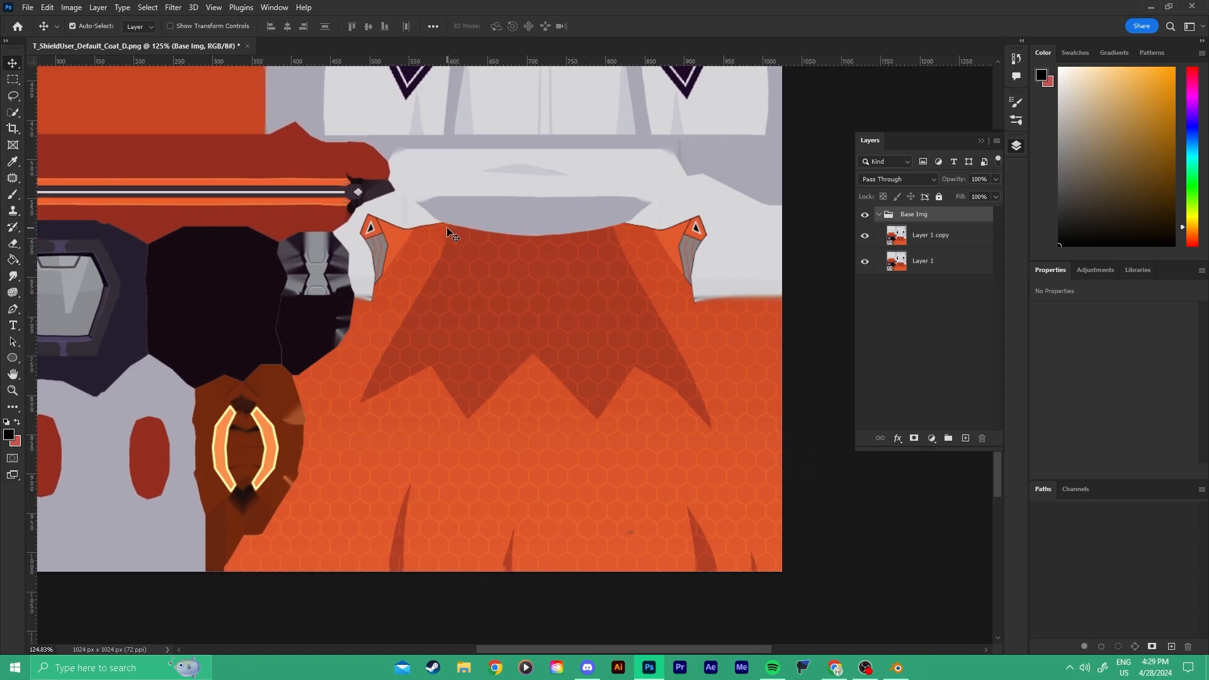
Cycle repeatedly through the Quick Selection, Object Selection and Magic Wand tools to compare them.
{"action": "key", "text": "w"}
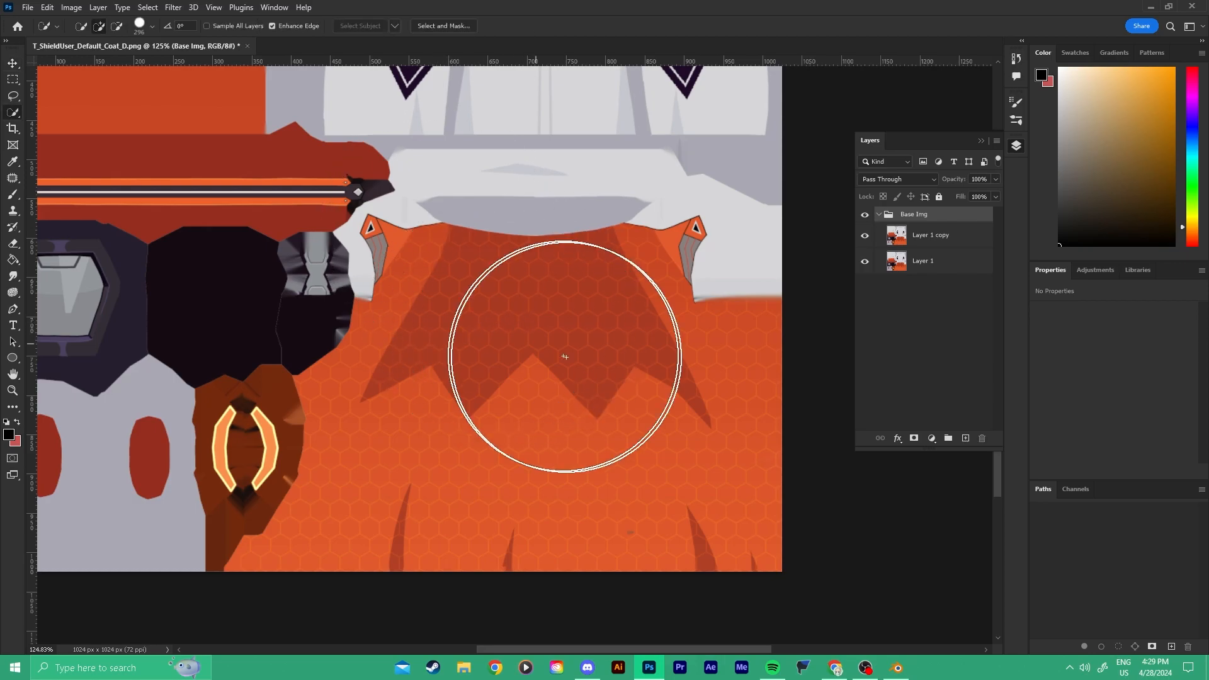
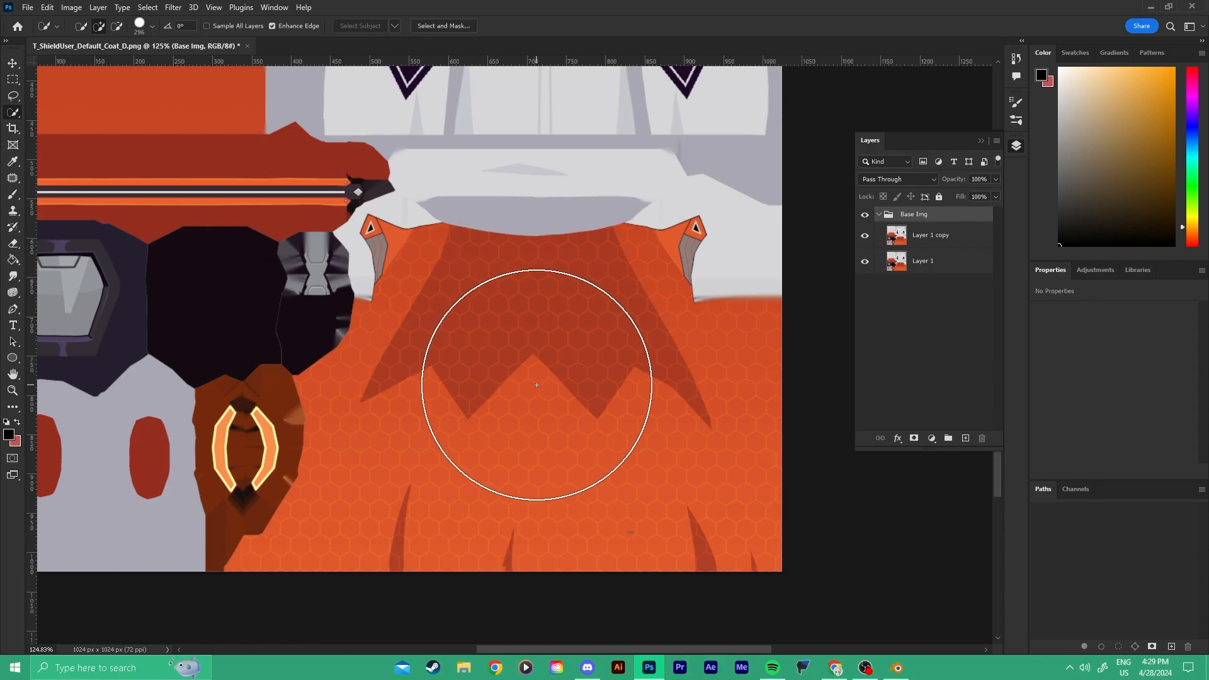
{"action": "key", "text": "shift+w"}
{"action": "key", "text": "shift+w"}
{"action": "key", "text": "shift+w"}
{"action": "key", "text": "shift+w"}
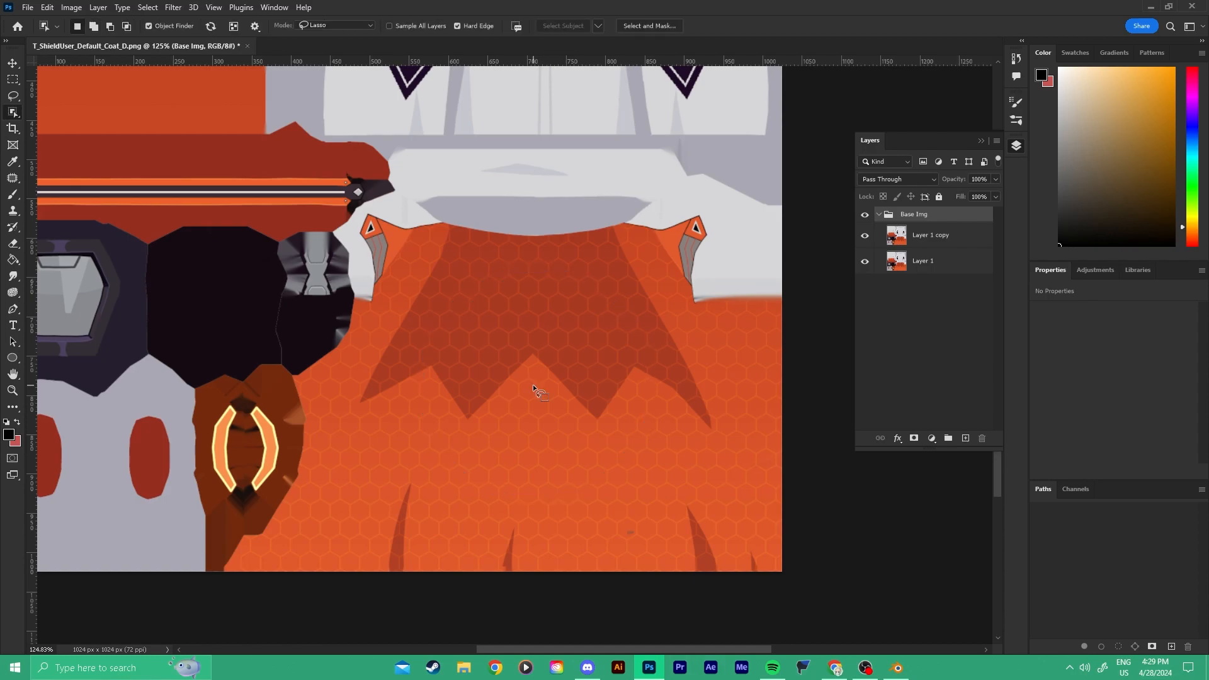
{"action": "key", "text": "shift+w"}
{"action": "key", "text": "shift+w"}
{"action": "key", "text": "shift+w"}
{"action": "key", "text": "shift+w"}
{"action": "key", "text": "shift+w"}
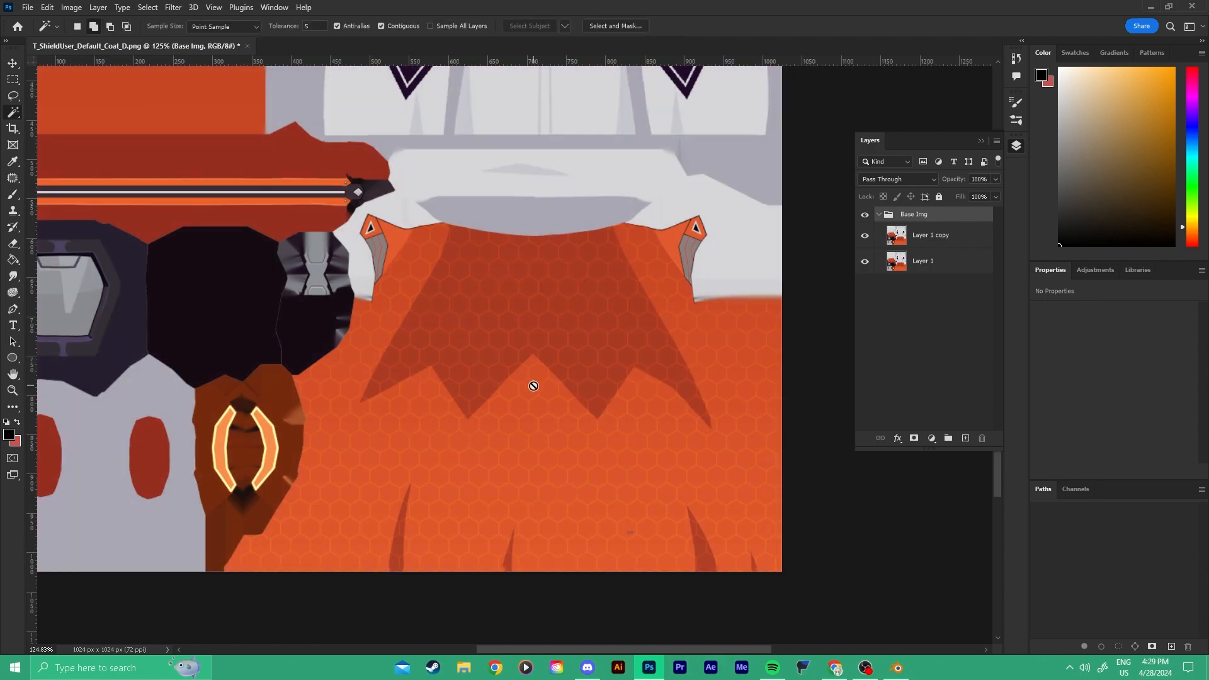
{"action": "key", "text": "shift+w"}
{"action": "key", "text": "shift+w"}
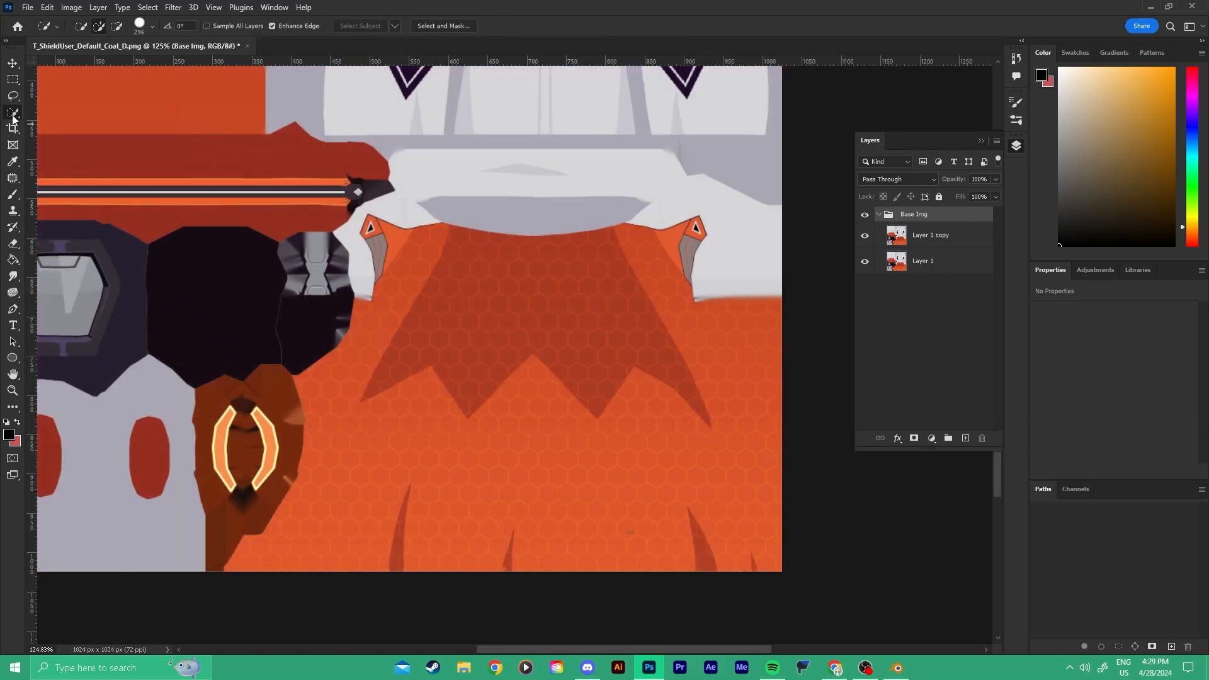
{"action": "key", "text": "shift+w"}
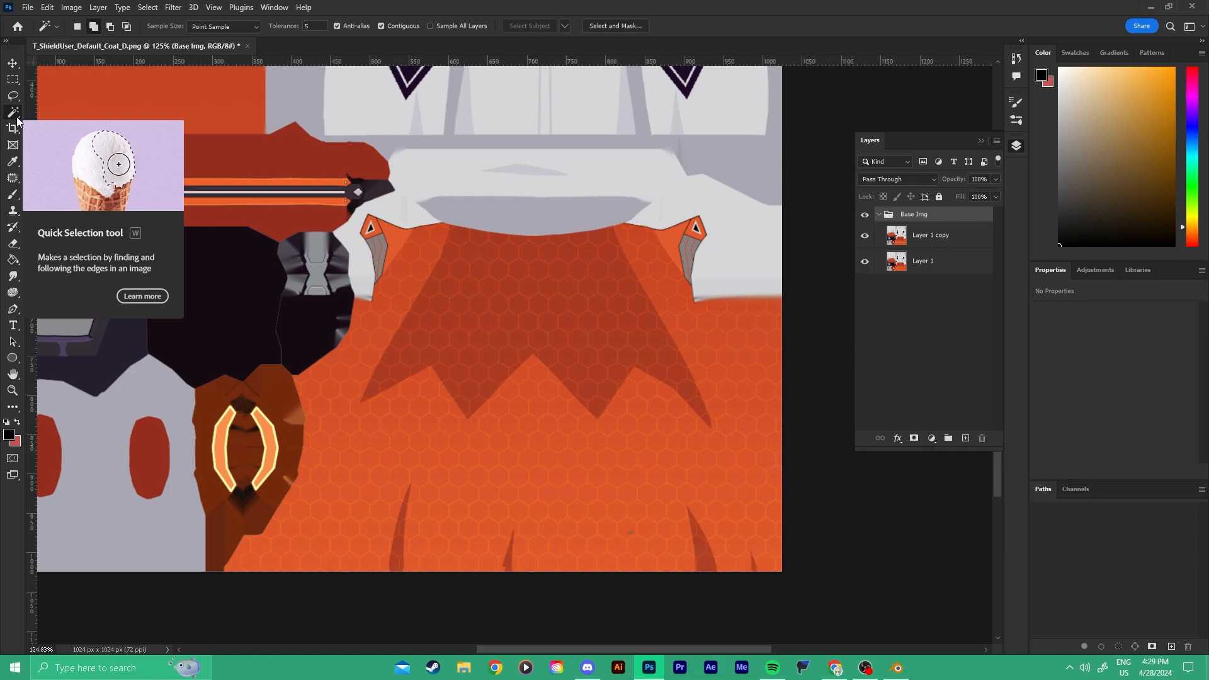
{"action": "key", "text": "shift+w"}
{"action": "key", "text": "shift+w"}
{"action": "key", "text": "shift+w"}
{"action": "key", "text": "shift+w"}
{"action": "key", "text": "shift+w"}
{"action": "key", "text": "shift+w"}
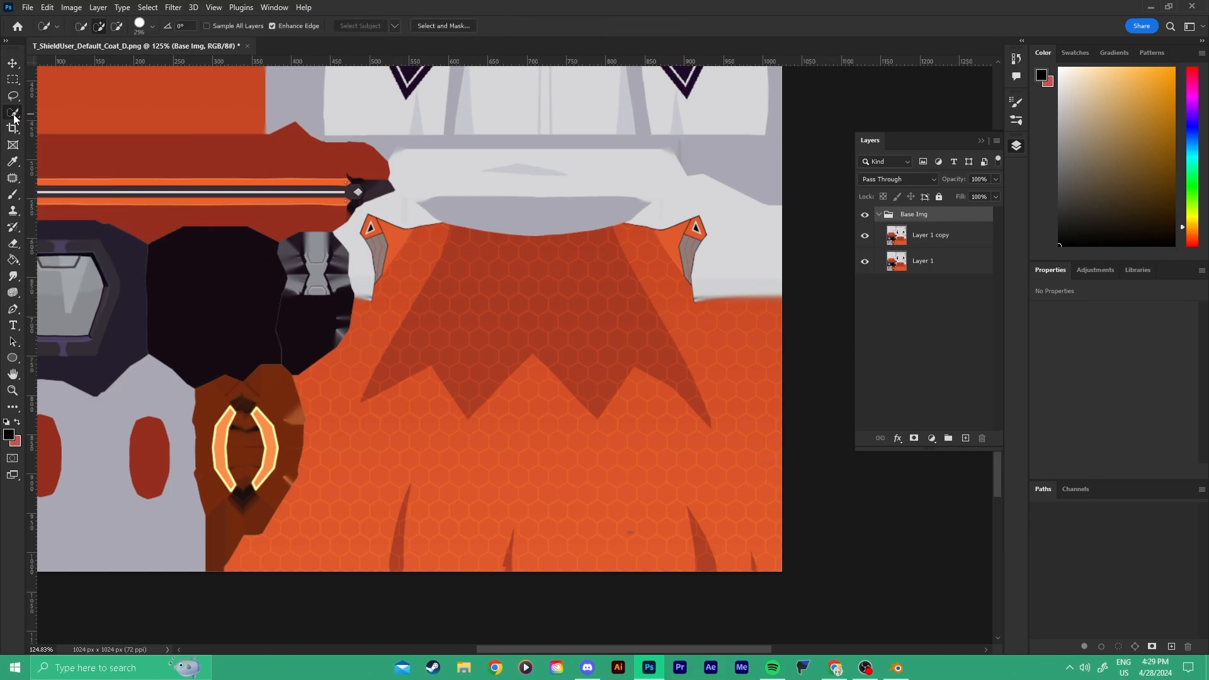
Show the list of grouped selection tools and choose the Magic Wand tool.
{"action": "right_click", "coordinate": [14, 116]}
{"action": "left_click", "coordinate": [9, 116]}
{"action": "right_click", "coordinate": [11, 116]}
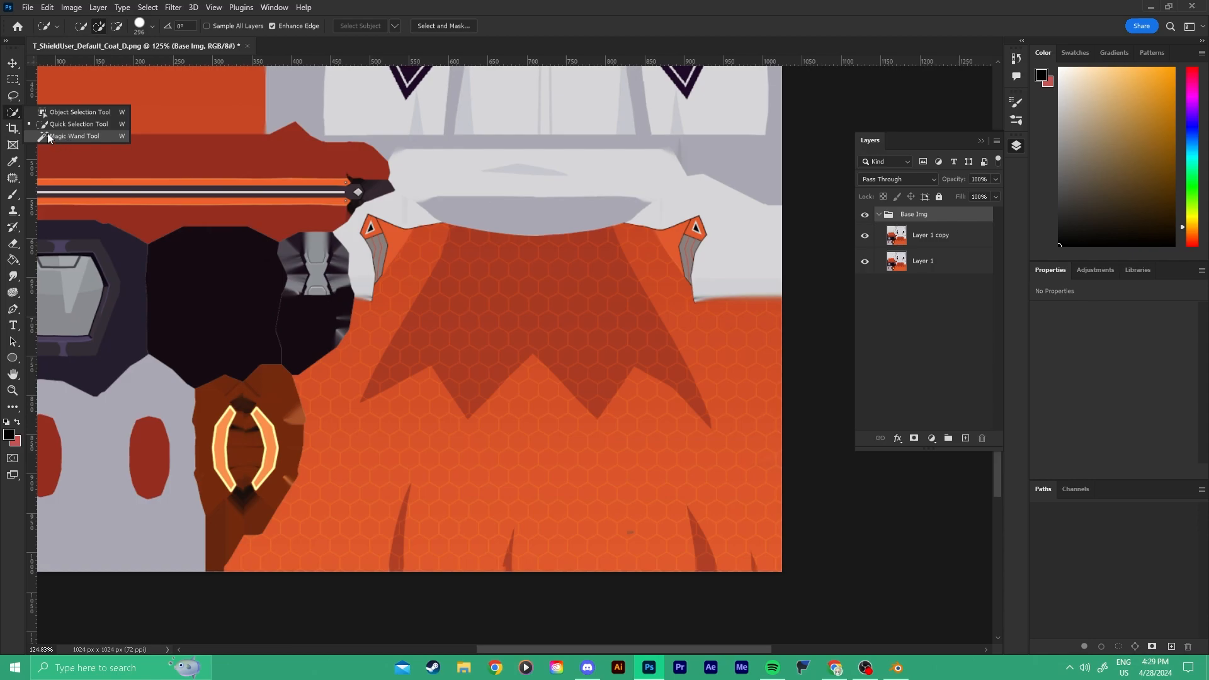
{"action": "left_click", "coordinate": [82, 137]}
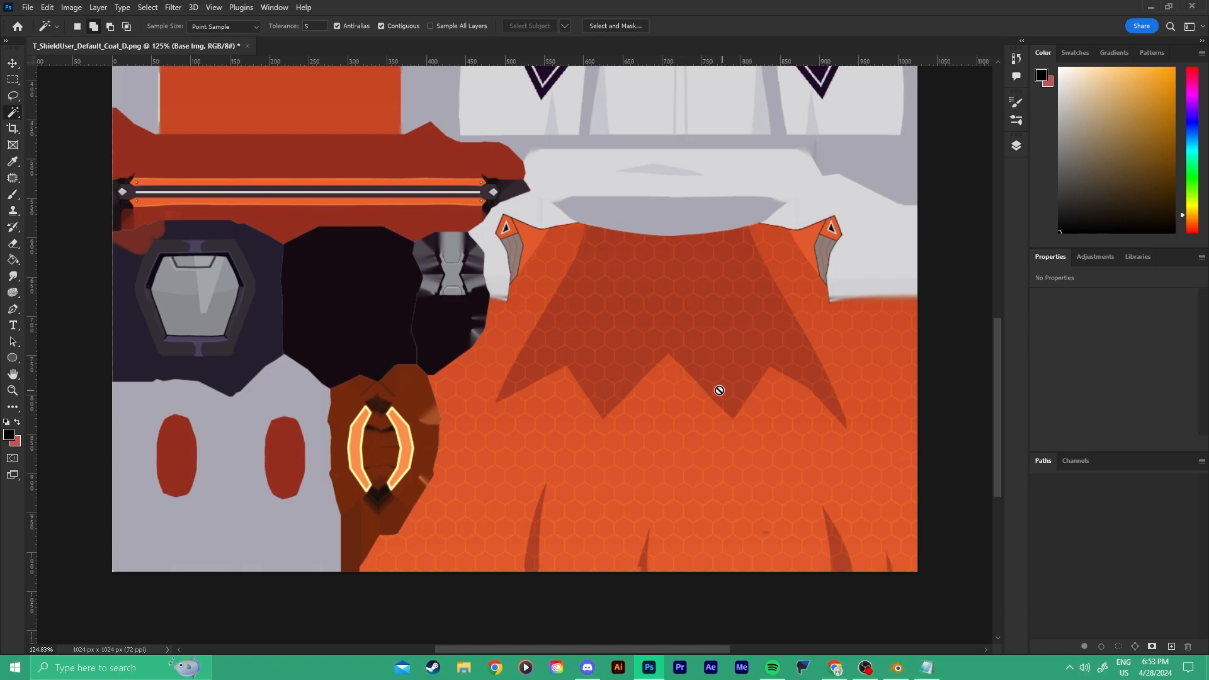
Switch between the Magic Wand and Quick Selection tools over the zigzag area, ending on the Magic Wand.
{"action": "key", "text": "shift+w"}
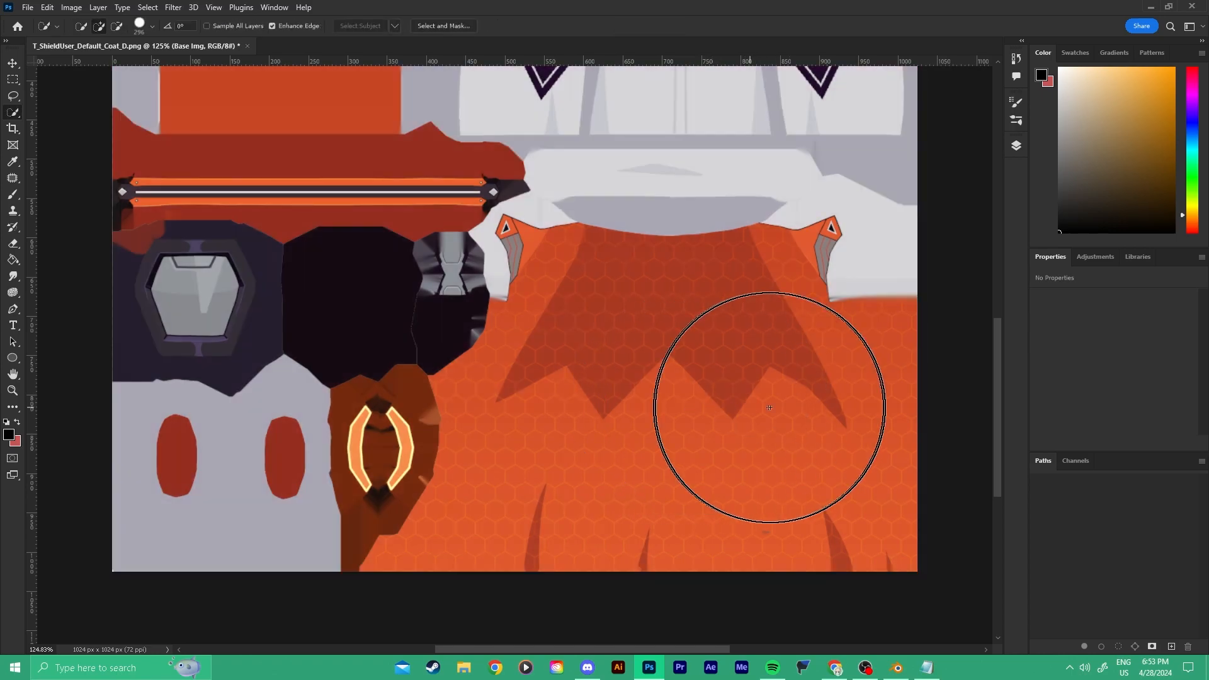
{"action": "key", "text": "shift+w"}
{"action": "key", "text": "shift+w"}
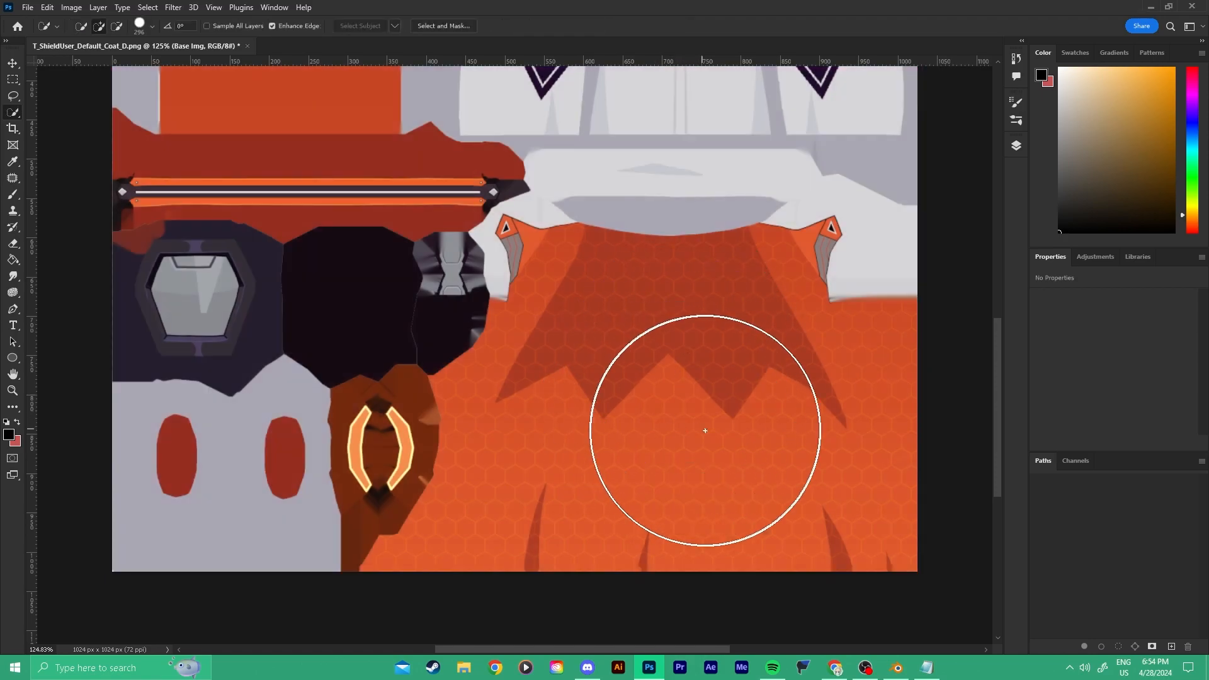
{"action": "key", "text": "shift+w"}
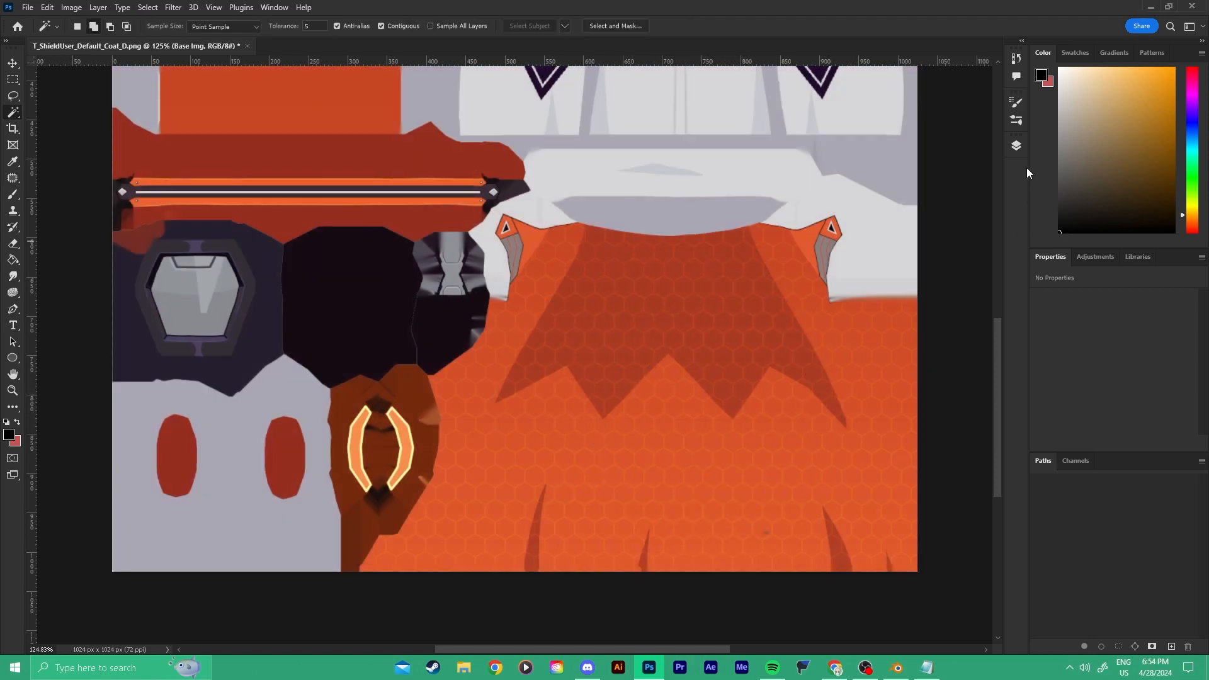
Make Layer 1 copy the active layer and switch to the Quick Selection tool.
{"action": "left_click", "coordinate": [1016, 146]}
{"action": "left_click", "coordinate": [947, 235]}
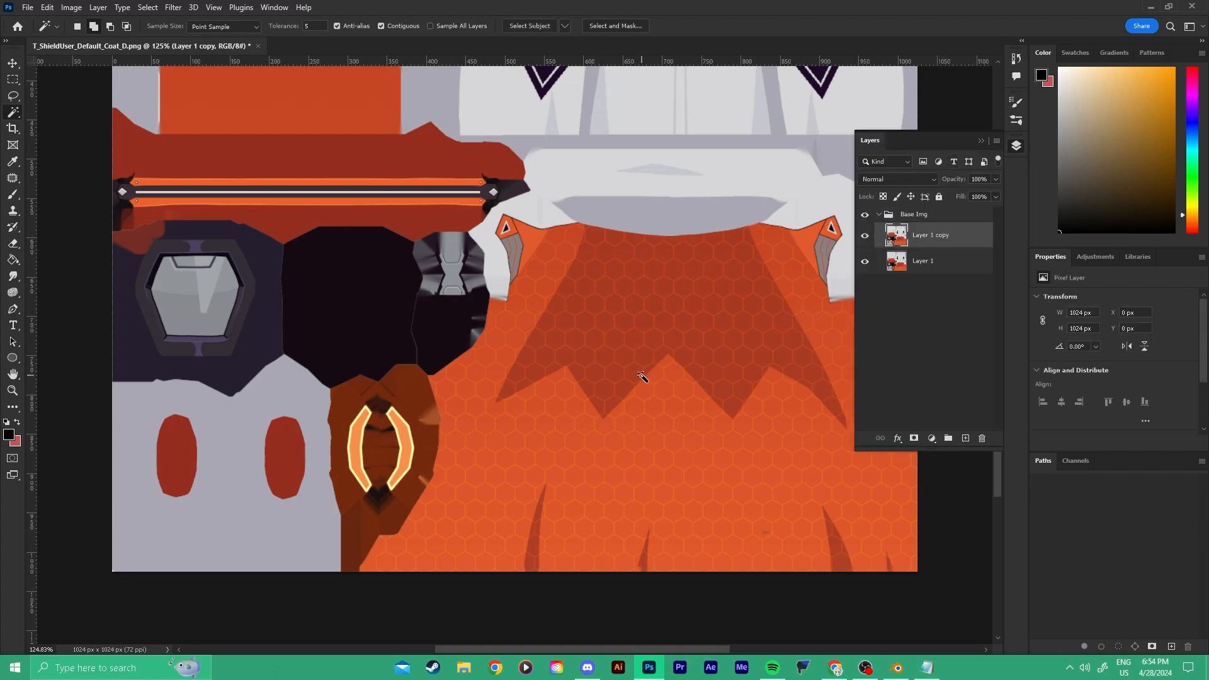
{"action": "key", "text": "shift+w"}
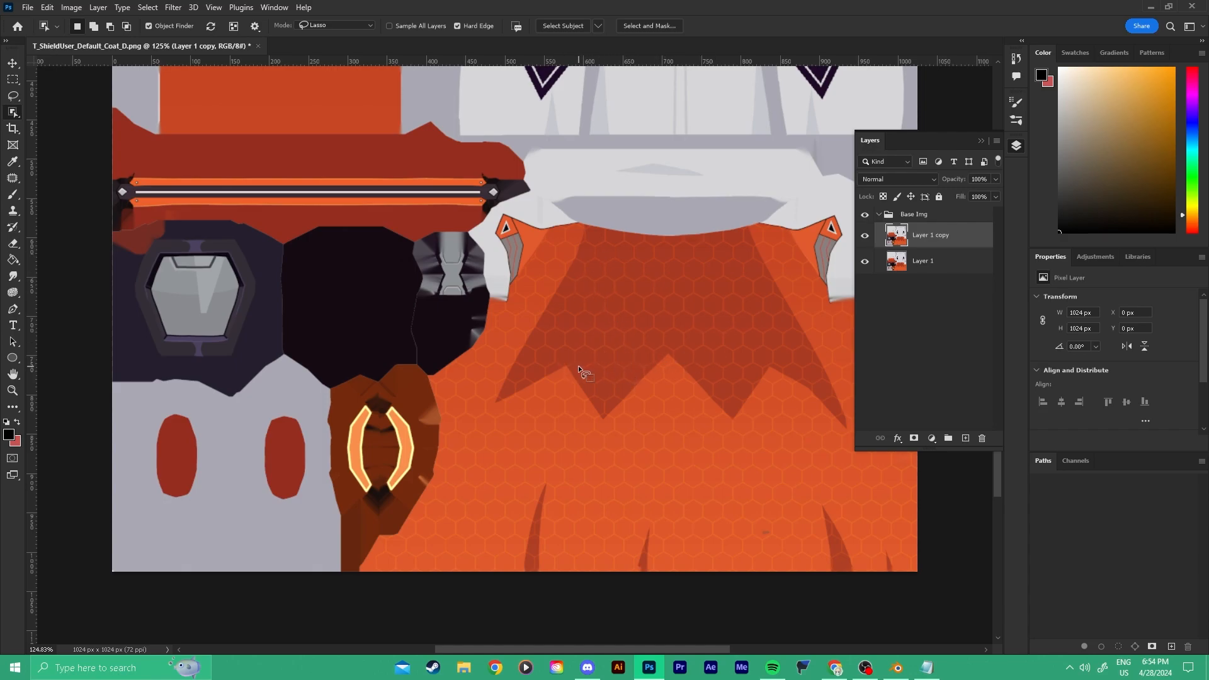
{"action": "key", "text": "shift+w"}
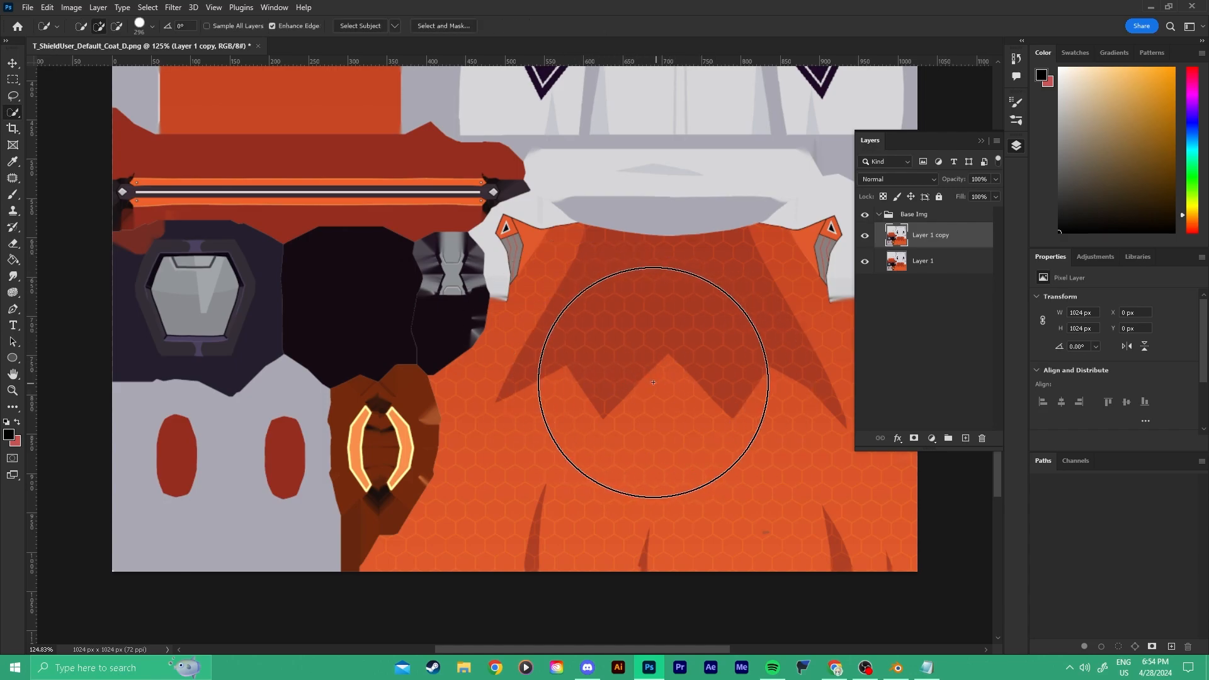
Try the Magic Wand tool on a single orange hexagon below the zigzag shape, and clear the selection.
{"action": "key", "text": "shift+w"}
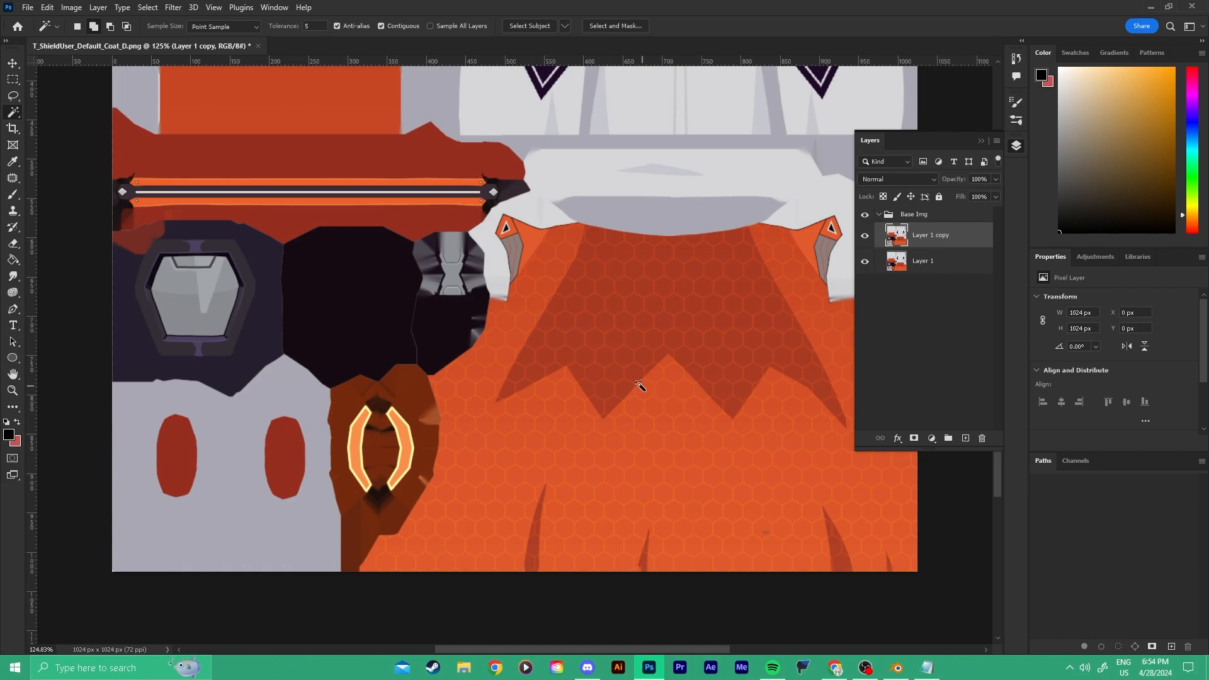
{"action": "left_click", "coordinate": [553, 406]}
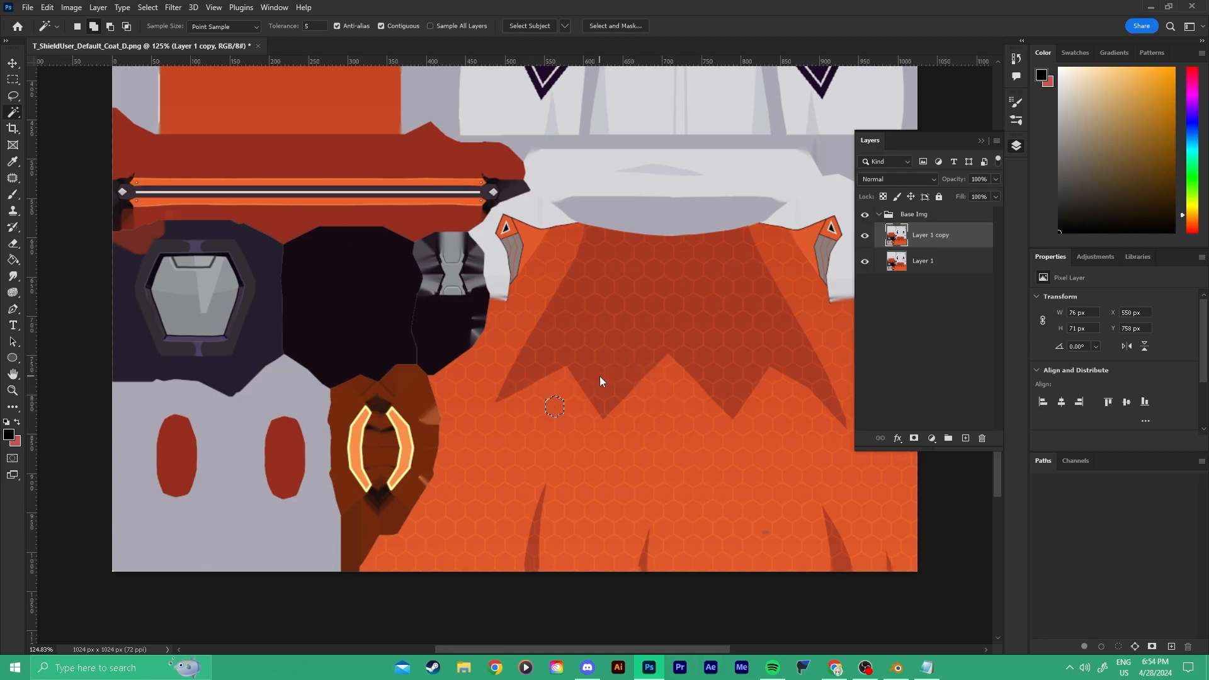
{"action": "key", "text": "ctrl+d"}
Try selecting the whole orange coat panel with the Quick Selection tool, and clear the selection.
{"action": "key", "text": "shift+w"}
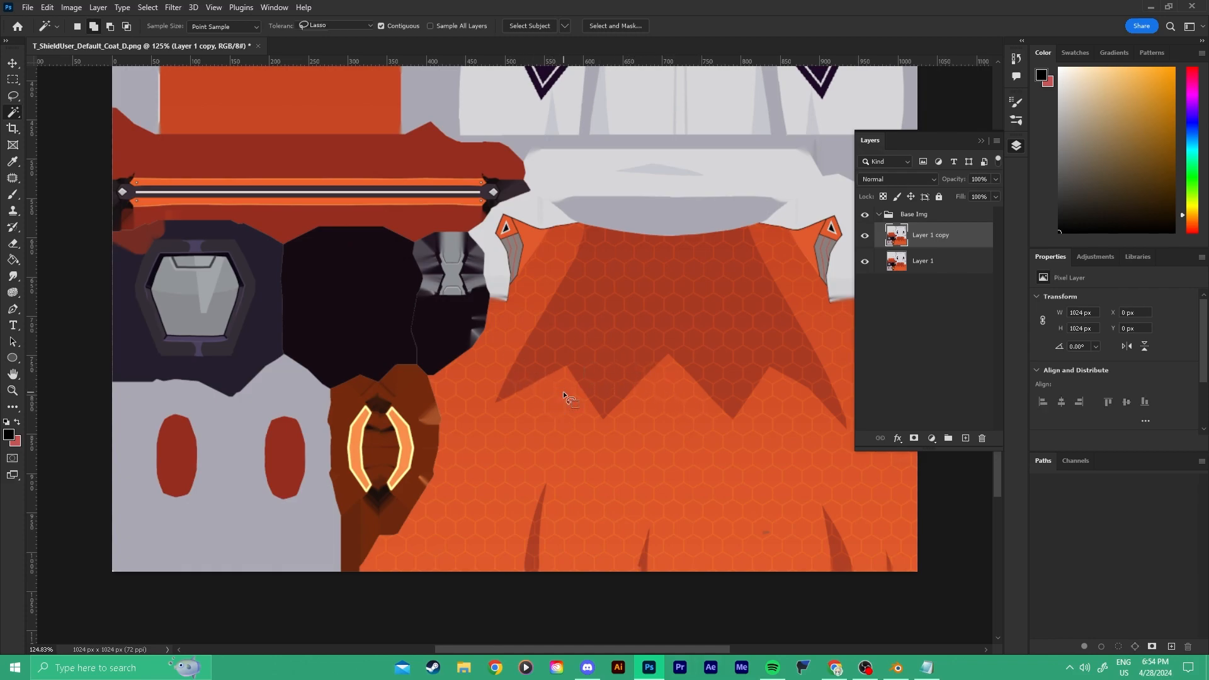
{"action": "key", "text": "shift+w"}
{"action": "left_click", "coordinate": [661, 390]}
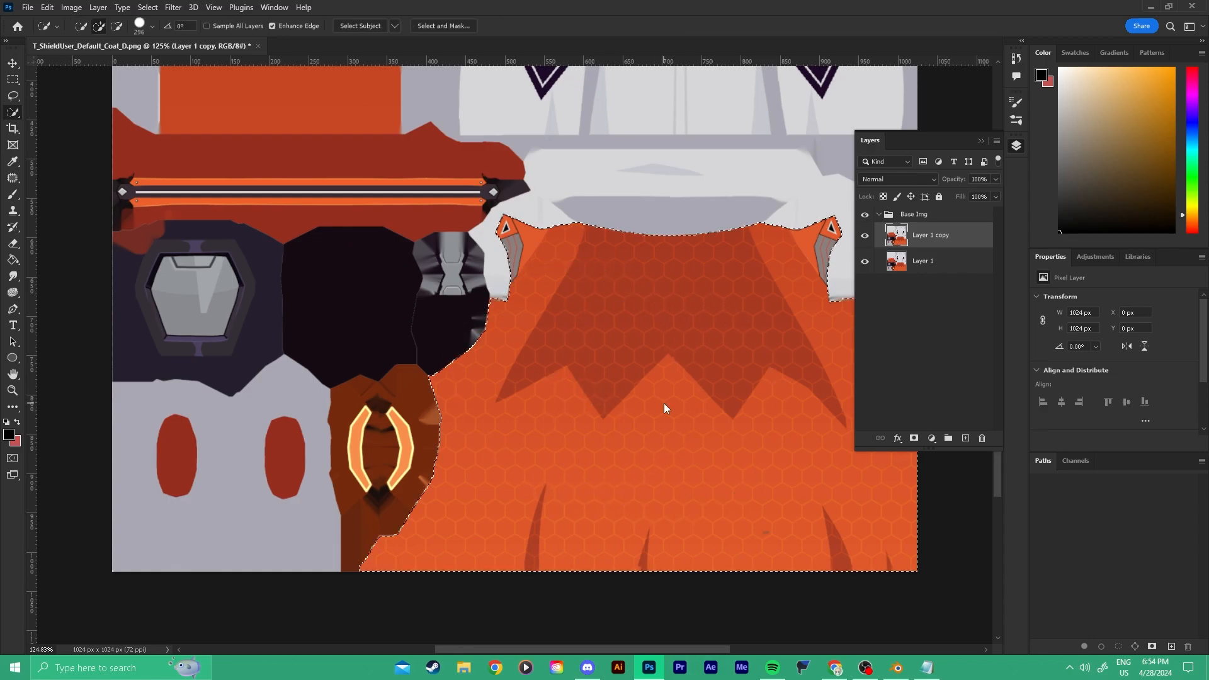
{"action": "key", "text": "ctrl+d"}
Try several lasso selections on the dark red zigzag area with the Object Selection tool, clearing each selection.
{"action": "key", "text": "shift+w"}
{"action": "key", "text": "shift+w"}
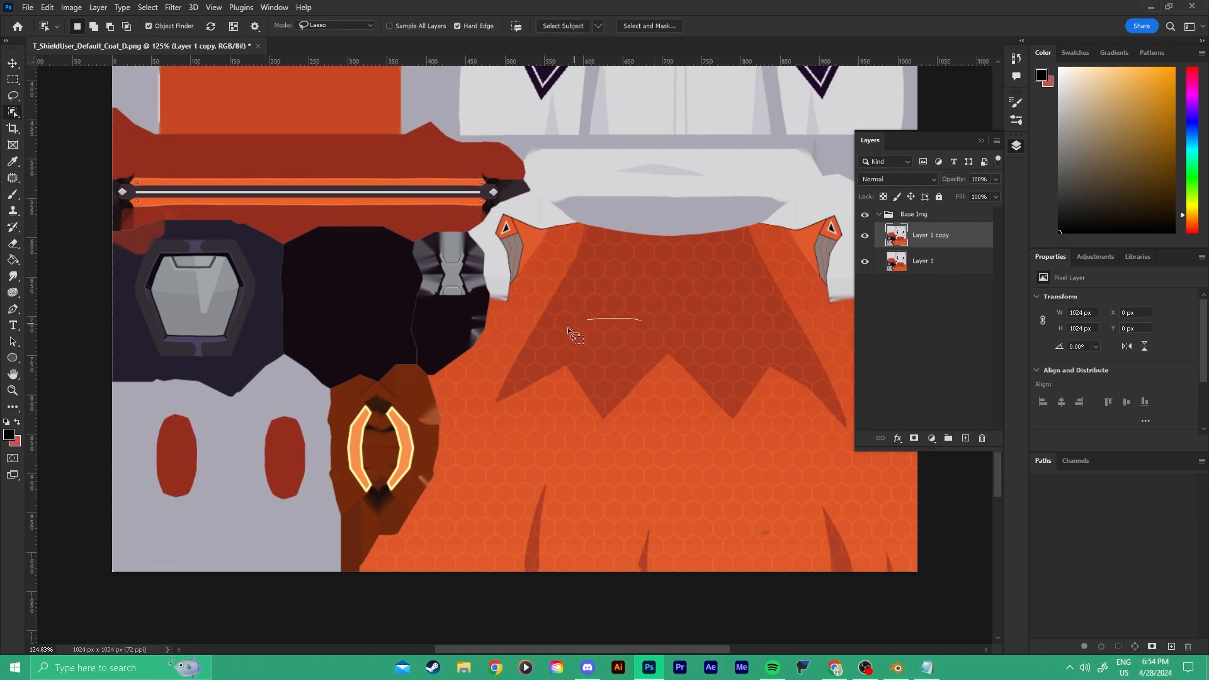
{"action": "left_click_drag", "start_coordinate": [552, 346], "coordinate": [554, 340]}
{"action": "mouse_move", "coordinate": [640, 361]}
{"action": "left_mouse_down"}
{"action": "mouse_move", "coordinate": [554, 315]}
{"action": "mouse_move", "coordinate": [661, 328]}
{"action": "mouse_move", "coordinate": [565, 333]}
{"action": "left_mouse_up"}
{"action": "key", "text": "ctrl+s"}
{"action": "key", "text": "Escape"}
{"action": "key", "text": "ctrl+d"}
{"action": "left_click_drag", "start_coordinate": [534, 354], "coordinate": [622, 361]}
{"action": "key", "text": "ctrl+d"}
{"action": "mouse_move", "coordinate": [609, 314]}
{"action": "left_mouse_down"}
{"action": "mouse_move", "coordinate": [550, 317]}
{"action": "mouse_move", "coordinate": [561, 315]}
{"action": "left_mouse_up"}
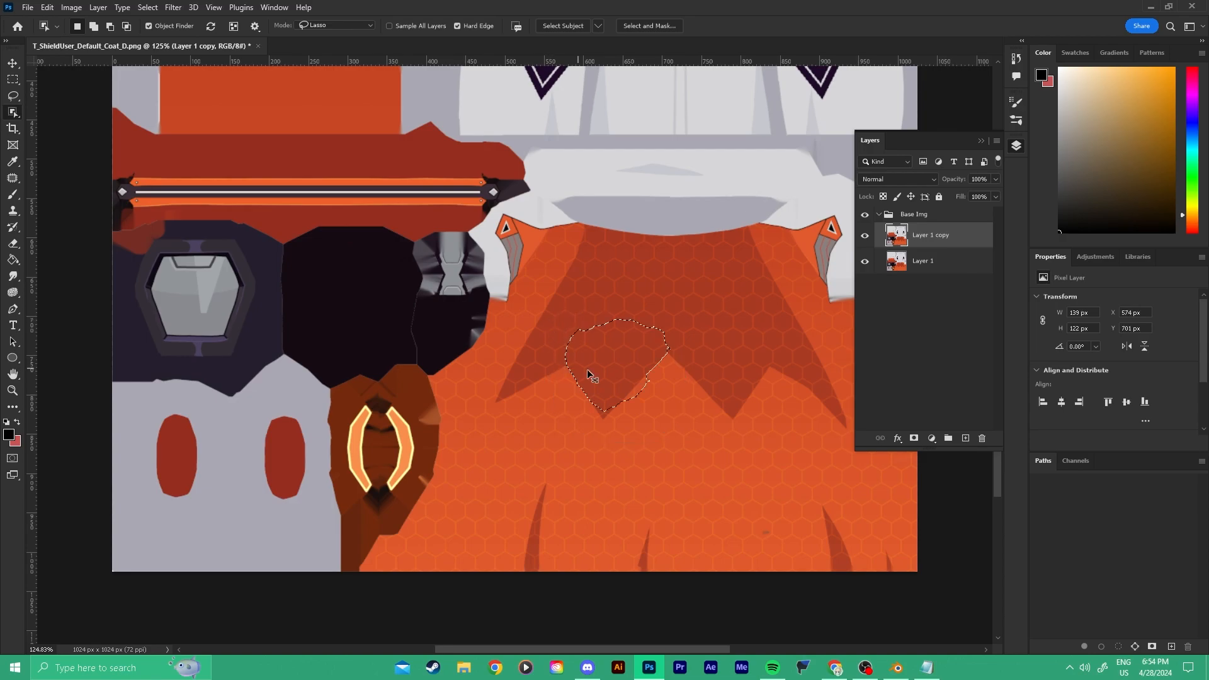
{"action": "mouse_move", "coordinate": [663, 323]}
{"action": "left_mouse_down"}
{"action": "mouse_move", "coordinate": [628, 301]}
{"action": "mouse_move", "coordinate": [661, 327]}
{"action": "mouse_move", "coordinate": [567, 314]}
{"action": "left_mouse_up"}
{"action": "key", "text": "ctrl+d"}
Choose the Magic Wand from the grouped selection tools and switch to the Quick Selection tool.
{"action": "right_click", "coordinate": [16, 118]}
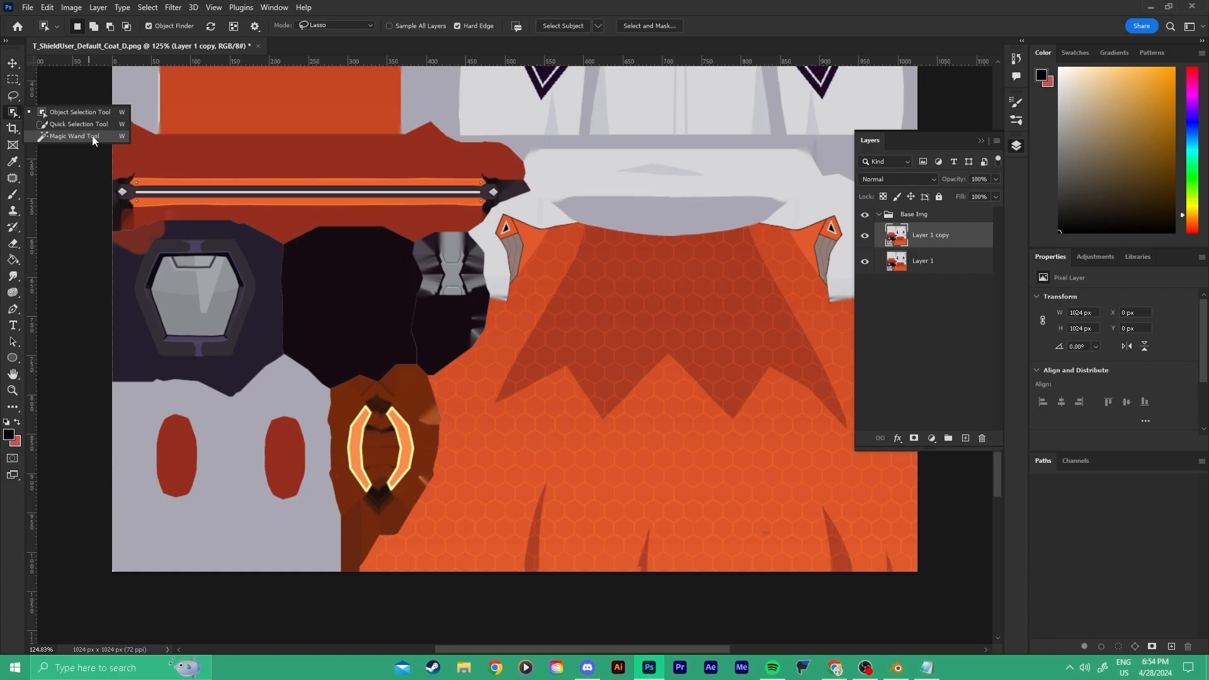
{"action": "left_click", "coordinate": [75, 136]}
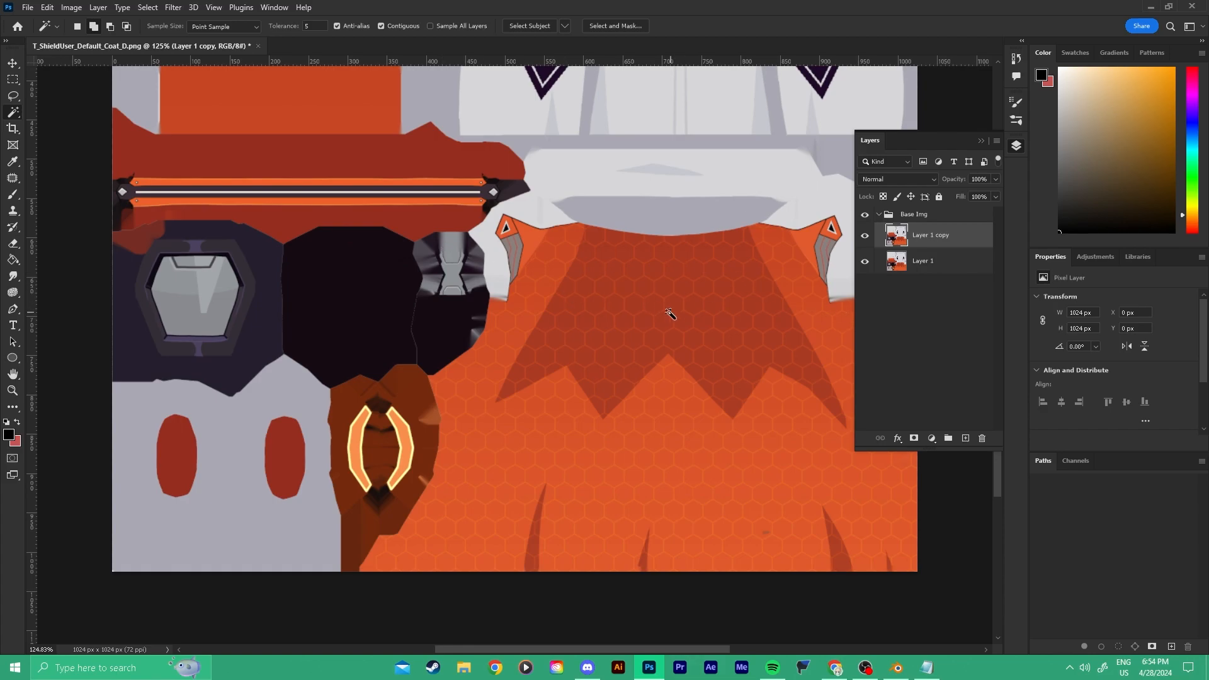
{"action": "key", "text": "shift+w"}
{"action": "key", "text": "shift+w"}
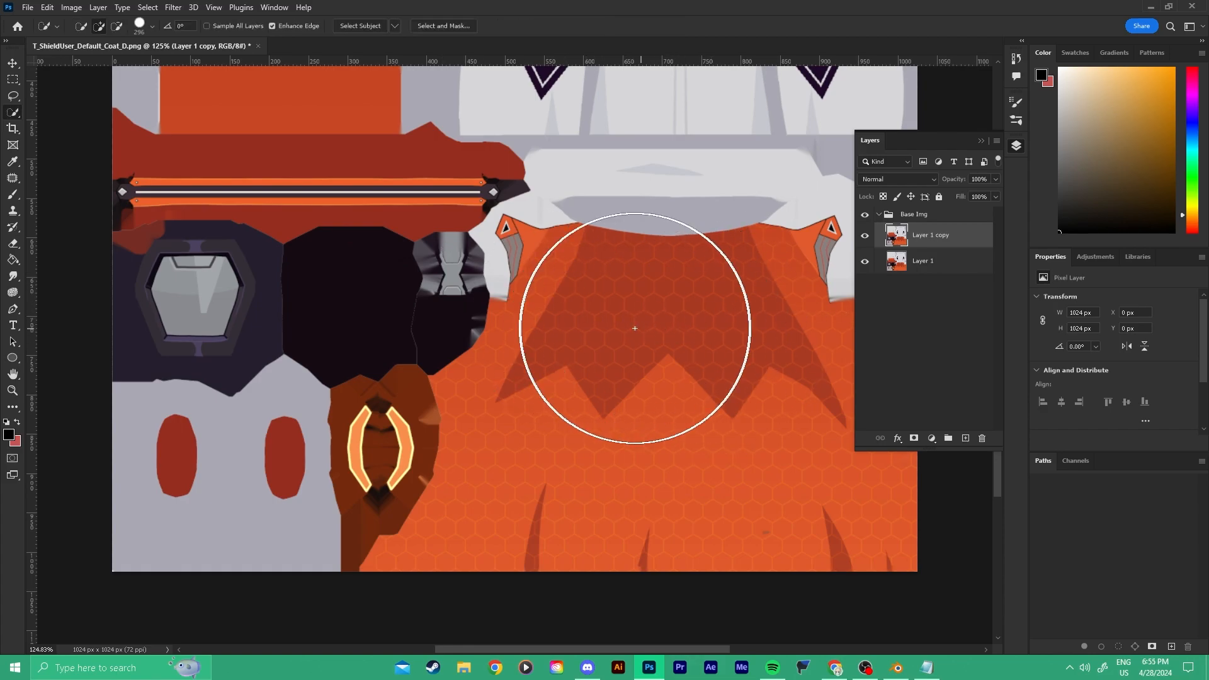
Set the Quick Selection brush to a size of 23 px and a hardness of 100%.
{"action": "mouse_move", "coordinate": [661, 353]}
{"action": "right_mouse_down", "text": "alt"}
{"action": "mouse_move", "coordinate": [615, 370]}
{"action": "mouse_move", "coordinate": [548, 365]}
{"action": "mouse_move", "coordinate": [614, 369]}
{"action": "right_mouse_up", "text": "alt"}
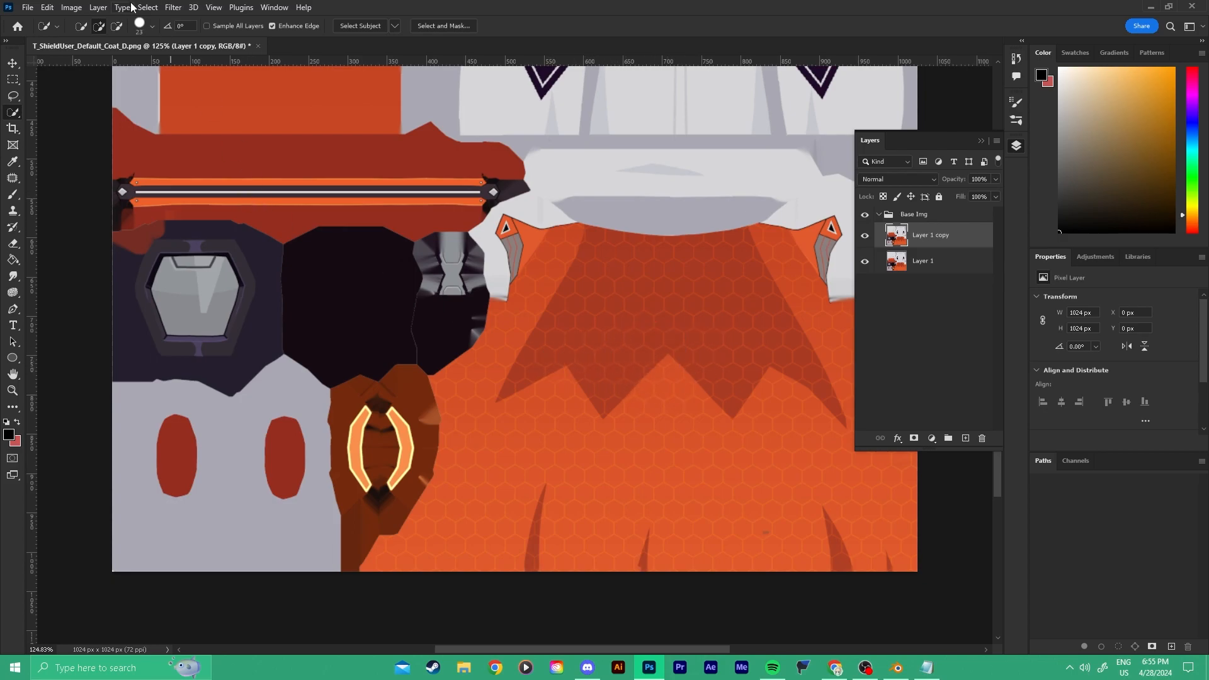
{"action": "left_click", "coordinate": [151, 27]}
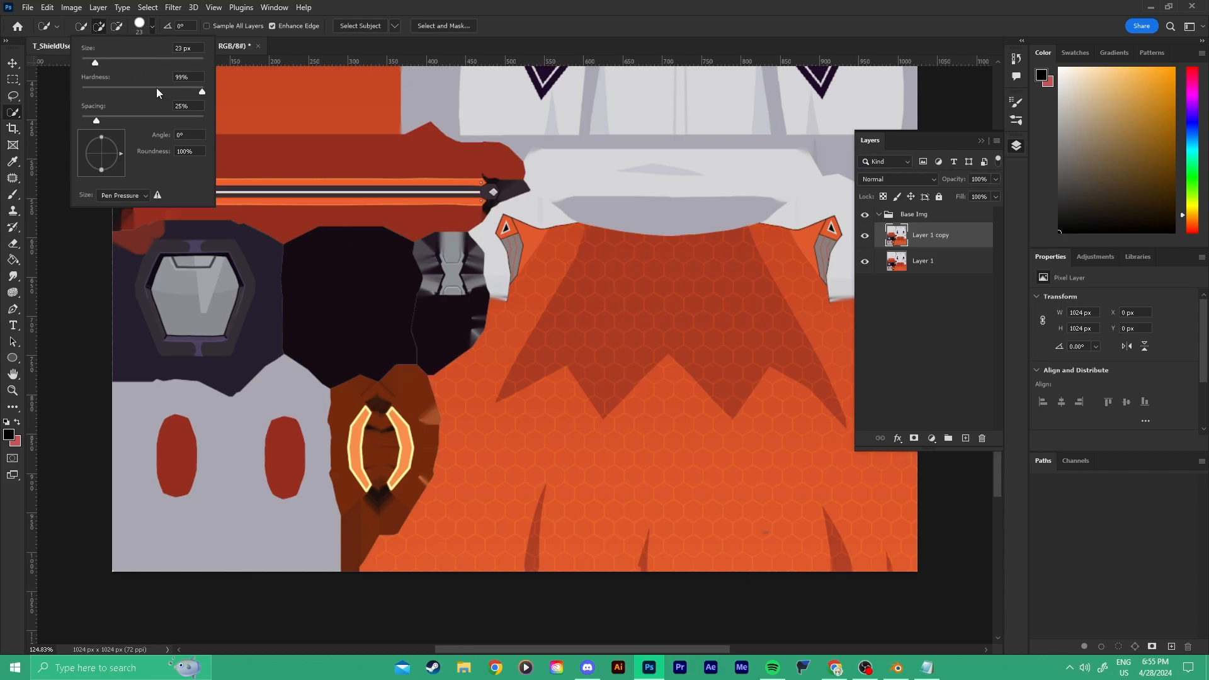
{"action": "left_click_drag", "start_coordinate": [201, 92], "coordinate": [233, 94]}
{"action": "left_click", "coordinate": [325, 170]}
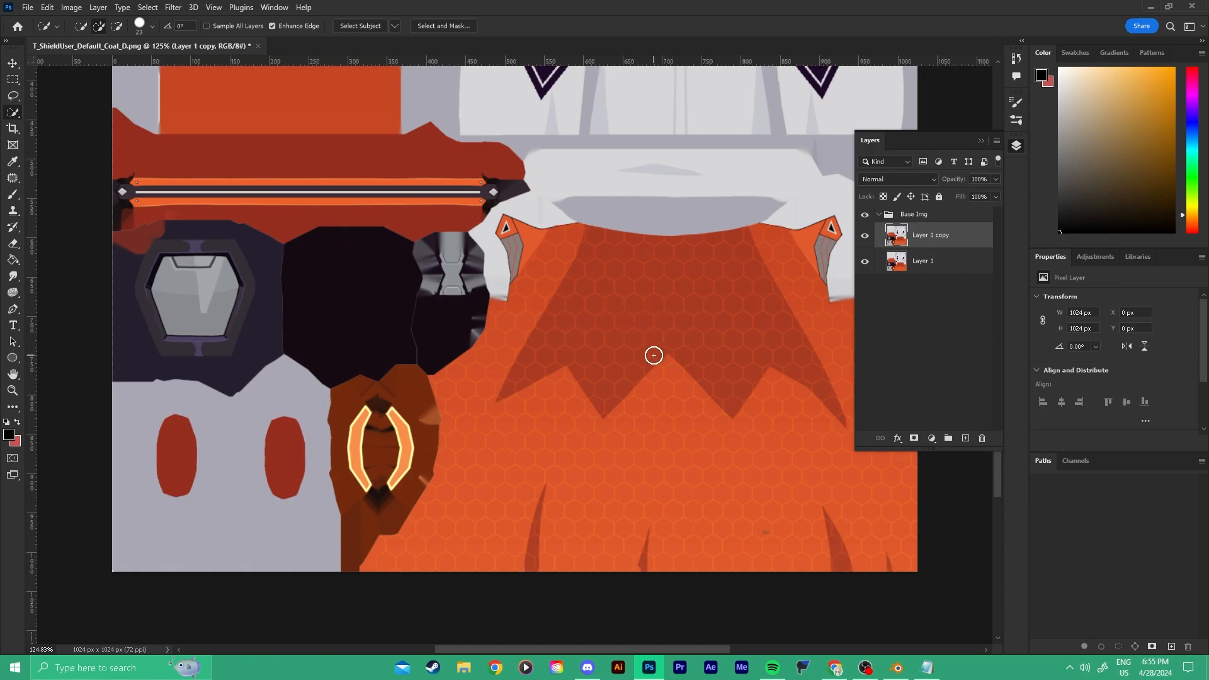
Try the Quick Selection tool on the orange zigzag area at several brush sizes, clearing each selection.
{"action": "mouse_move", "coordinate": [648, 350]}
{"action": "right_mouse_down", "text": "alt"}
{"action": "mouse_move", "coordinate": [728, 362]}
{"action": "mouse_move", "coordinate": [712, 373]}
{"action": "mouse_move", "coordinate": [761, 372]}
{"action": "mouse_move", "coordinate": [775, 358]}
{"action": "mouse_move", "coordinate": [524, 358]}
{"action": "mouse_move", "coordinate": [688, 361]}
{"action": "mouse_move", "coordinate": [639, 364]}
{"action": "mouse_move", "coordinate": [651, 353]}
{"action": "mouse_move", "coordinate": [703, 398]}
{"action": "mouse_move", "coordinate": [684, 402]}
{"action": "right_mouse_up", "text": "alt"}
{"action": "left_click", "coordinate": [684, 401]}
{"action": "key", "text": "ctrl+z"}
{"action": "right_click_drag", "start_coordinate": [672, 380], "coordinate": [558, 380], "text": "alt"}
{"action": "left_click", "coordinate": [666, 384]}
{"action": "key", "text": "ctrl+d"}
{"action": "right_click_drag", "start_coordinate": [661, 372], "coordinate": [797, 383], "text": "alt"}
{"action": "right_click_drag", "start_coordinate": [659, 412], "coordinate": [644, 412], "text": "alt"}
{"action": "left_click", "coordinate": [645, 411]}
{"action": "key", "text": "ctrl+d"}
{"action": "right_click_drag", "start_coordinate": [661, 385], "coordinate": [565, 376], "text": "alt"}
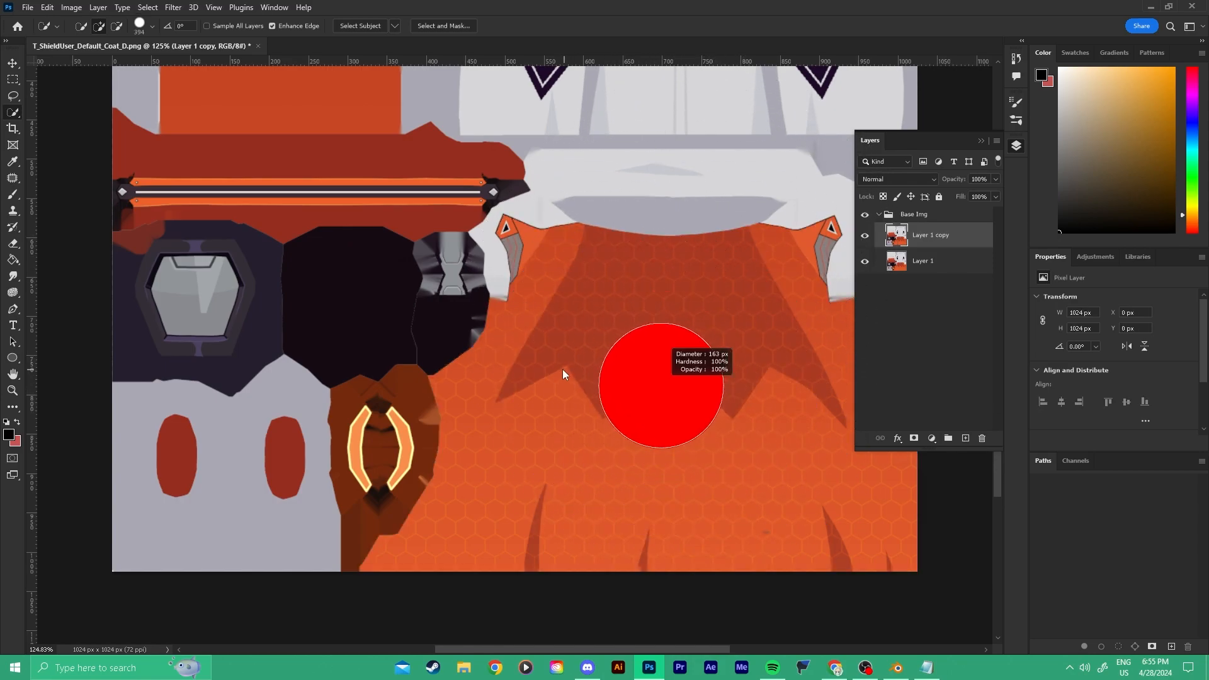
Try the Magic Wand tool on a hexagon at the orange panel's upper-left edge, and clear the selection.
{"action": "key", "text": "shift+w"}
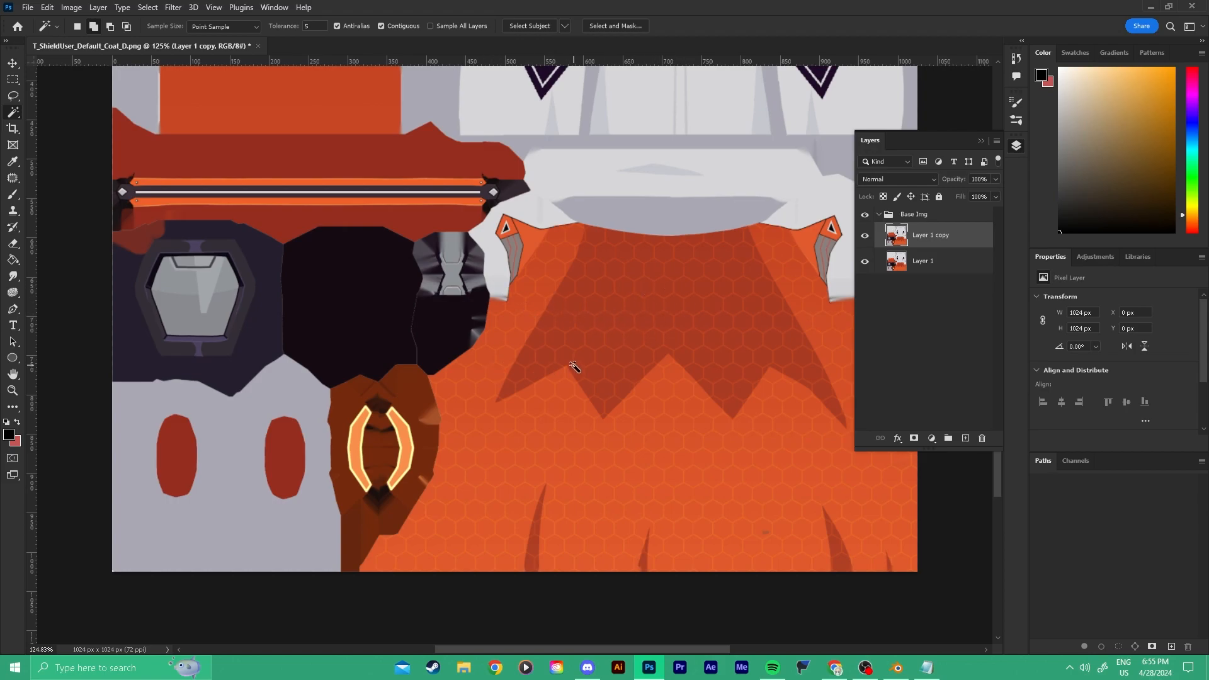
{"action": "left_click", "coordinate": [498, 335]}
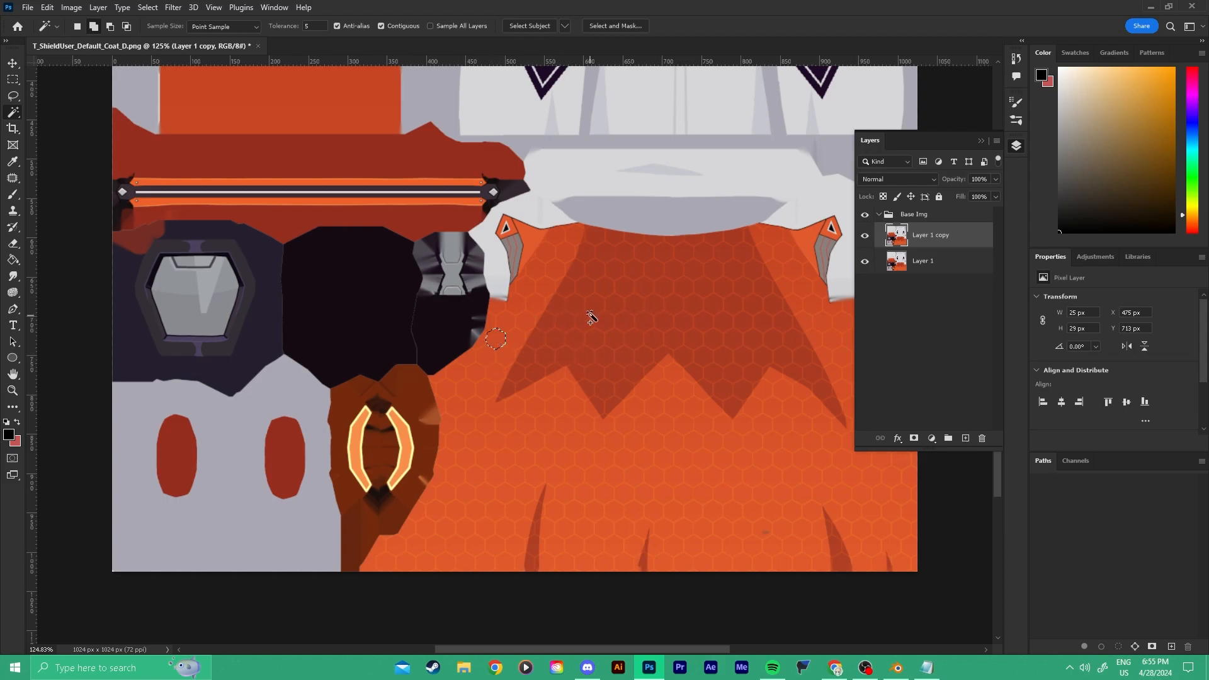
{"action": "key", "text": "ctrl+d"}
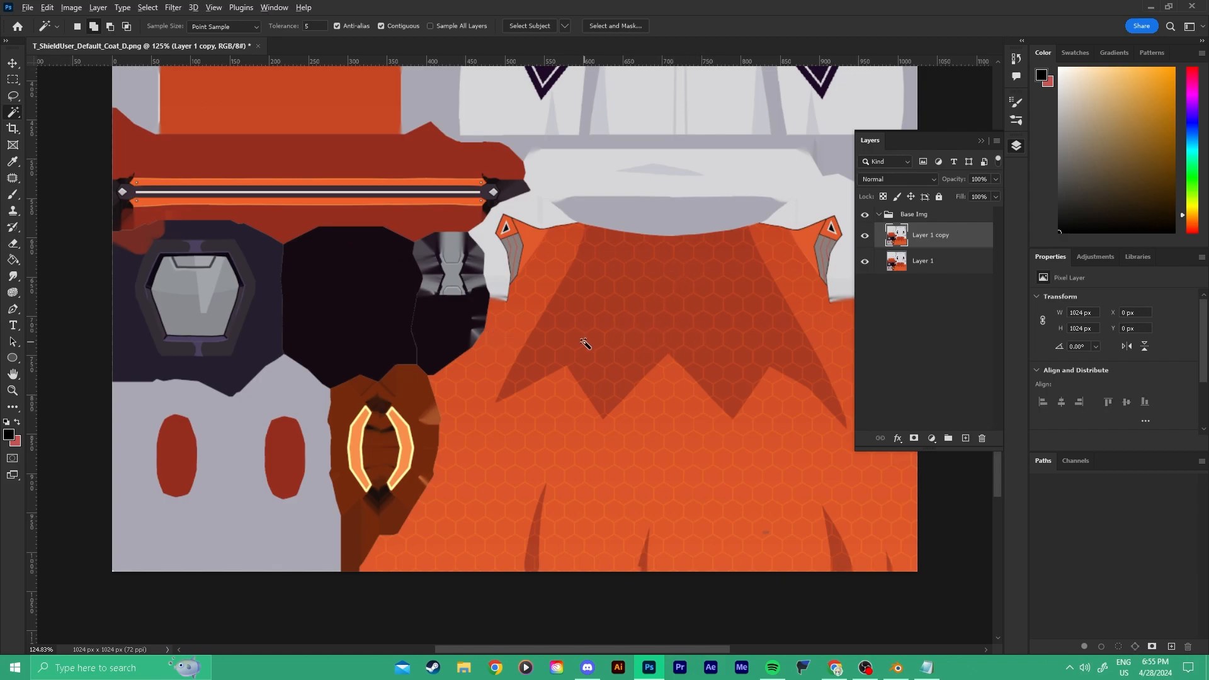
Select the whole orange coat panel using the Quick Selection tool with a 412 px brush.
{"action": "key", "text": "shift+w"}
{"action": "key", "text": "Escape"}
{"action": "key", "text": "shift+w"}
{"action": "key", "text": "Escape"}
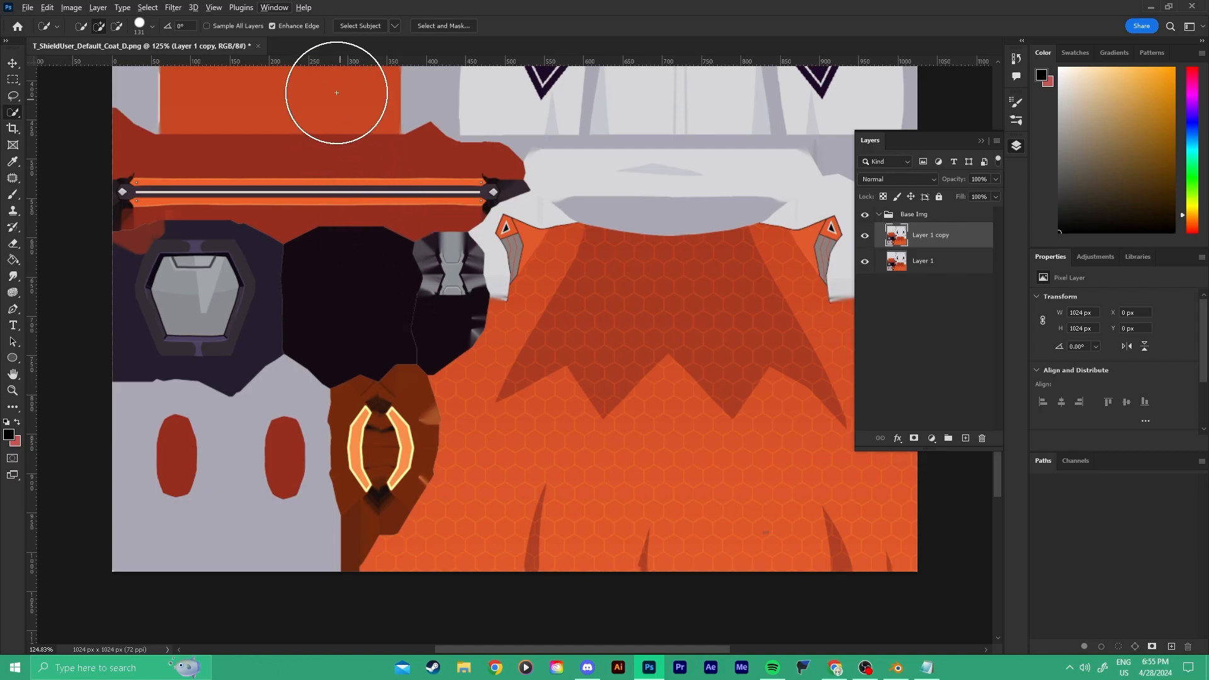
{"action": "left_click", "coordinate": [276, 12]}
{"action": "left_click", "coordinate": [378, 10]}
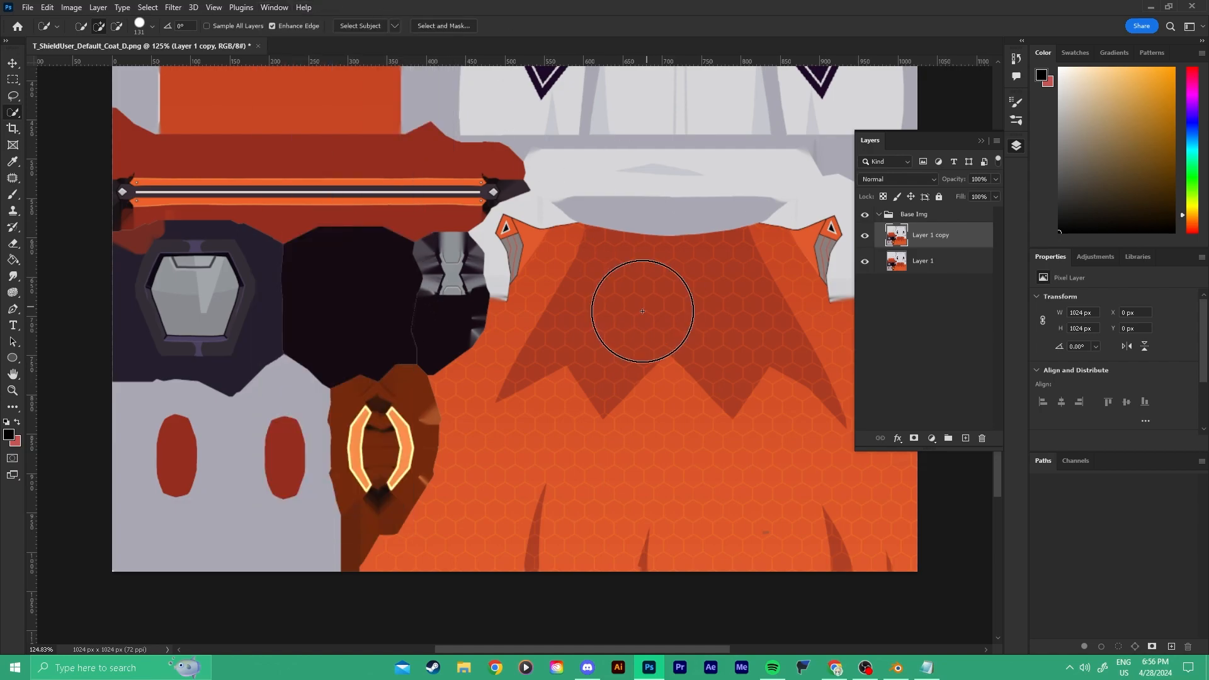
{"action": "right_click_drag", "start_coordinate": [664, 382], "coordinate": [779, 383], "text": "alt"}
{"action": "left_click", "coordinate": [662, 401]}
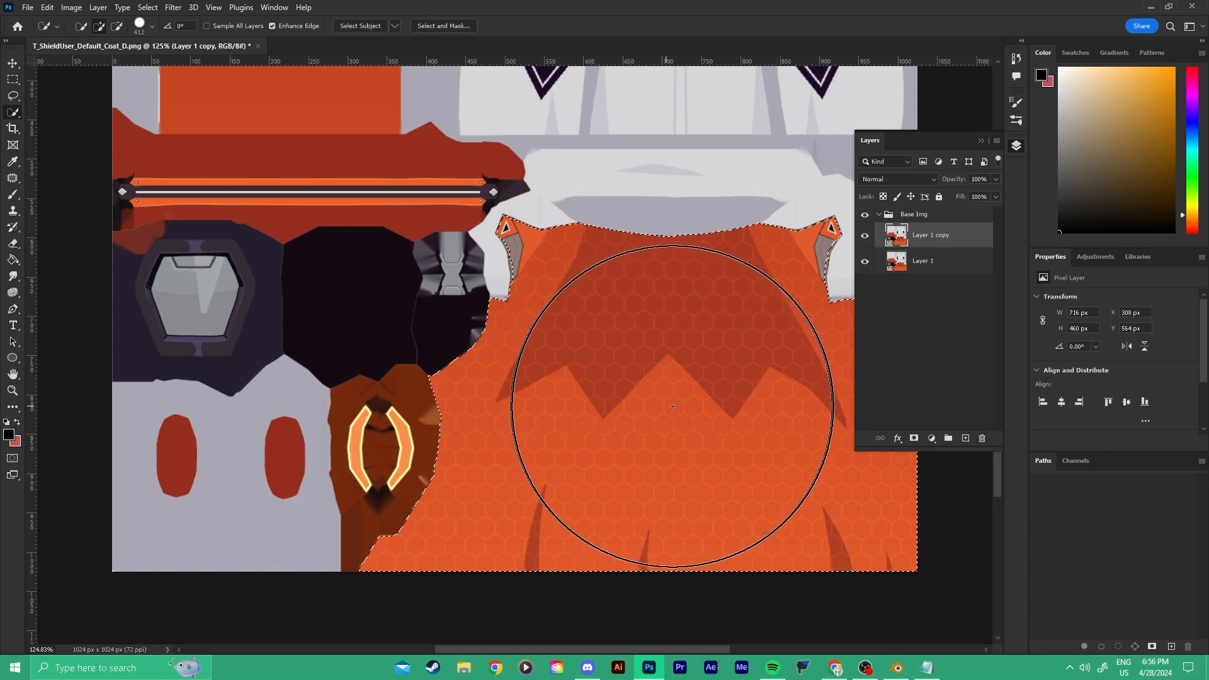
Zoom in on the left collar clasp and reduce the Quick Selection brush to 12 px.
{"action": "key", "text": "shift+w"}
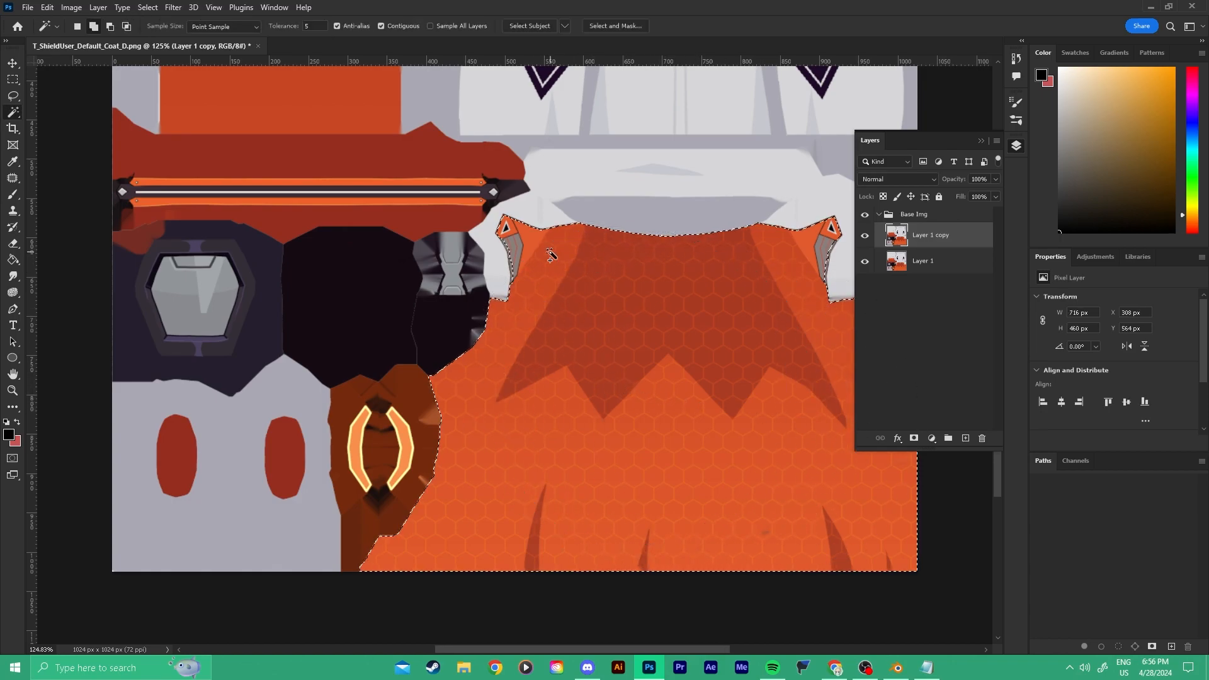
{"action": "key", "text": "z"}
{"action": "left_click_drag", "start_coordinate": [511, 254], "coordinate": [608, 256]}
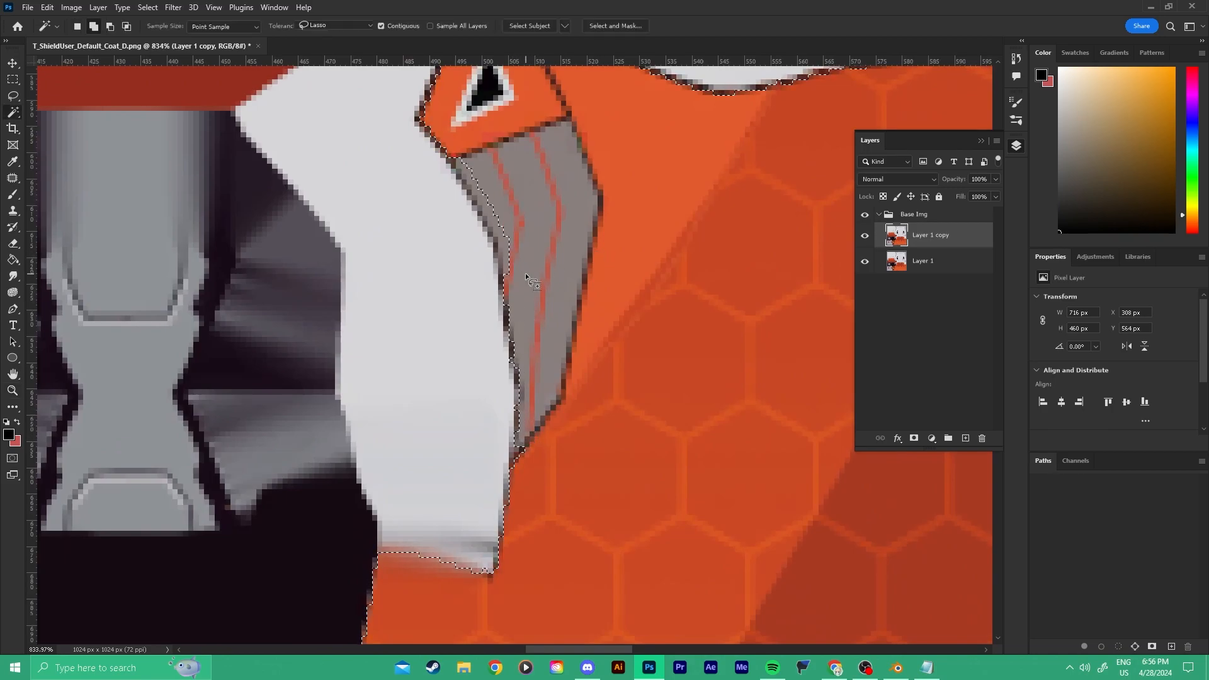
{"action": "key", "text": "shift+w"}
{"action": "mouse_move", "coordinate": [526, 272]}
{"action": "right_mouse_down", "text": "alt"}
{"action": "mouse_move", "coordinate": [633, 293]}
{"action": "mouse_move", "coordinate": [410, 289]}
{"action": "mouse_move", "coordinate": [405, 256]}
{"action": "right_mouse_up", "text": "alt"}
{"action": "right_click_drag", "start_coordinate": [600, 270], "coordinate": [525, 269], "text": "alt"}
Examine the selection edge around the collar clasps and along the neckline of the orange panel.
{"action": "left_click_drag", "start_coordinate": [543, 253], "coordinate": [523, 197]}
{"action": "left_click_drag", "start_coordinate": [602, 206], "coordinate": [516, 377]}
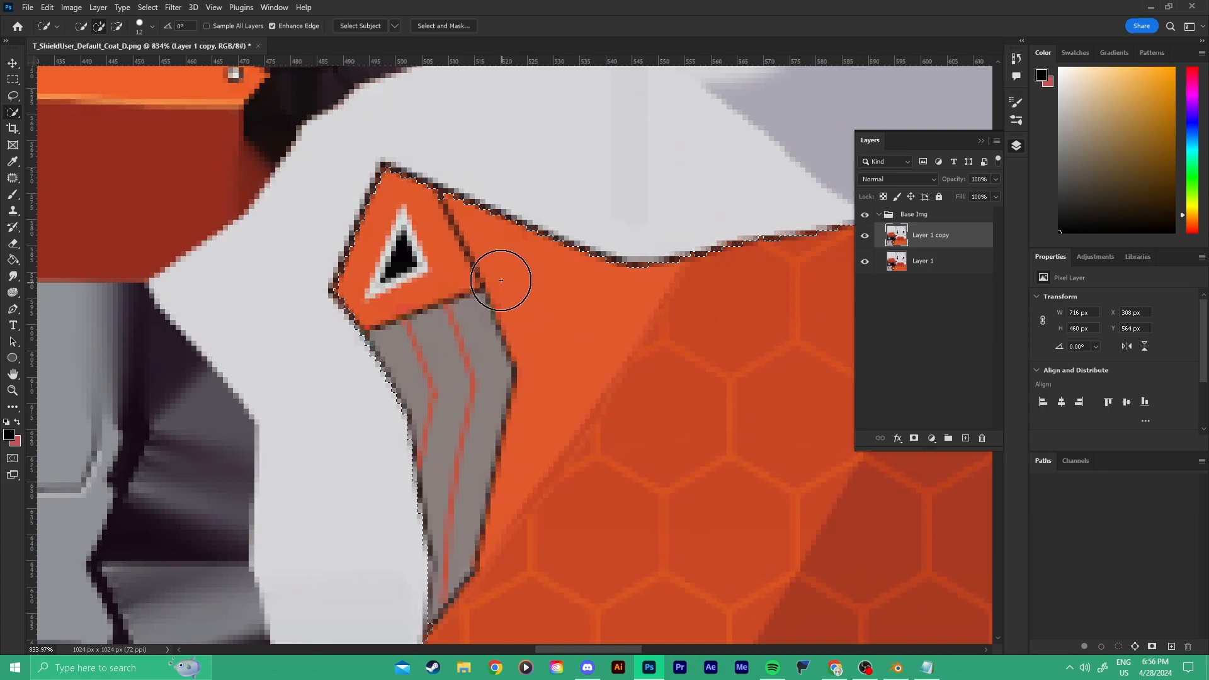
{"action": "left_click_drag", "start_coordinate": [698, 338], "coordinate": [211, 284]}
{"action": "left_click_drag", "start_coordinate": [586, 294], "coordinate": [370, 237]}
{"action": "mouse_move", "coordinate": [638, 245]}
{"action": "left_mouse_down"}
{"action": "mouse_move", "coordinate": [402, 254]}
{"action": "mouse_move", "coordinate": [242, 234]}
{"action": "left_mouse_up"}
{"action": "mouse_move", "coordinate": [818, 297]}
{"action": "left_mouse_down"}
{"action": "mouse_move", "coordinate": [550, 272]}
{"action": "mouse_move", "coordinate": [415, 318]}
{"action": "mouse_move", "coordinate": [348, 416]}
{"action": "left_mouse_up"}
{"action": "left_click_drag", "start_coordinate": [617, 318], "coordinate": [507, 310], "text": "ctrl"}
{"action": "left_click_drag", "start_coordinate": [530, 392], "coordinate": [629, 345], "text": "ctrl"}
{"action": "left_click_drag", "start_coordinate": [609, 201], "coordinate": [539, 310]}
Add the grey neckline patch to the orange panel's selection with a 33 px Quick Selection brush.
{"action": "key", "text": "w"}
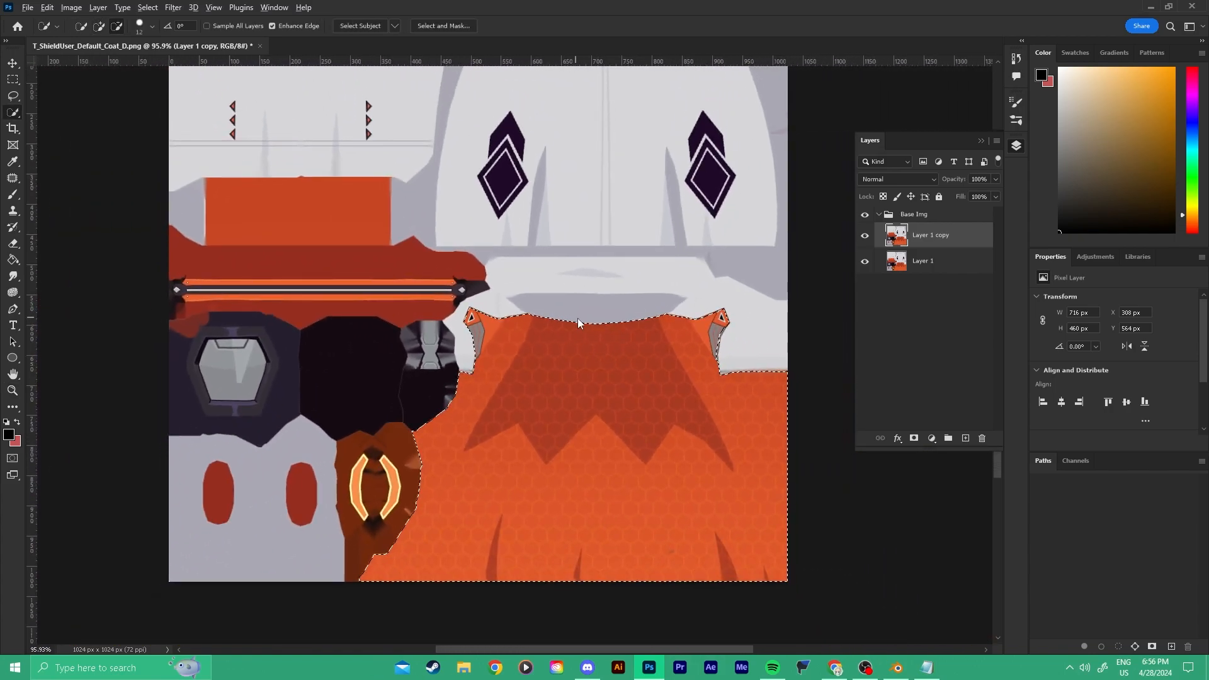
{"action": "right_click_drag", "start_coordinate": [592, 326], "coordinate": [578, 325], "text": "alt"}
{"action": "left_click", "coordinate": [590, 318]}
{"action": "key", "text": "z"}
{"action": "left_click_drag", "start_coordinate": [657, 316], "coordinate": [702, 301]}
{"action": "left_click_drag", "start_coordinate": [605, 311], "coordinate": [629, 310]}
{"action": "key", "text": "w"}
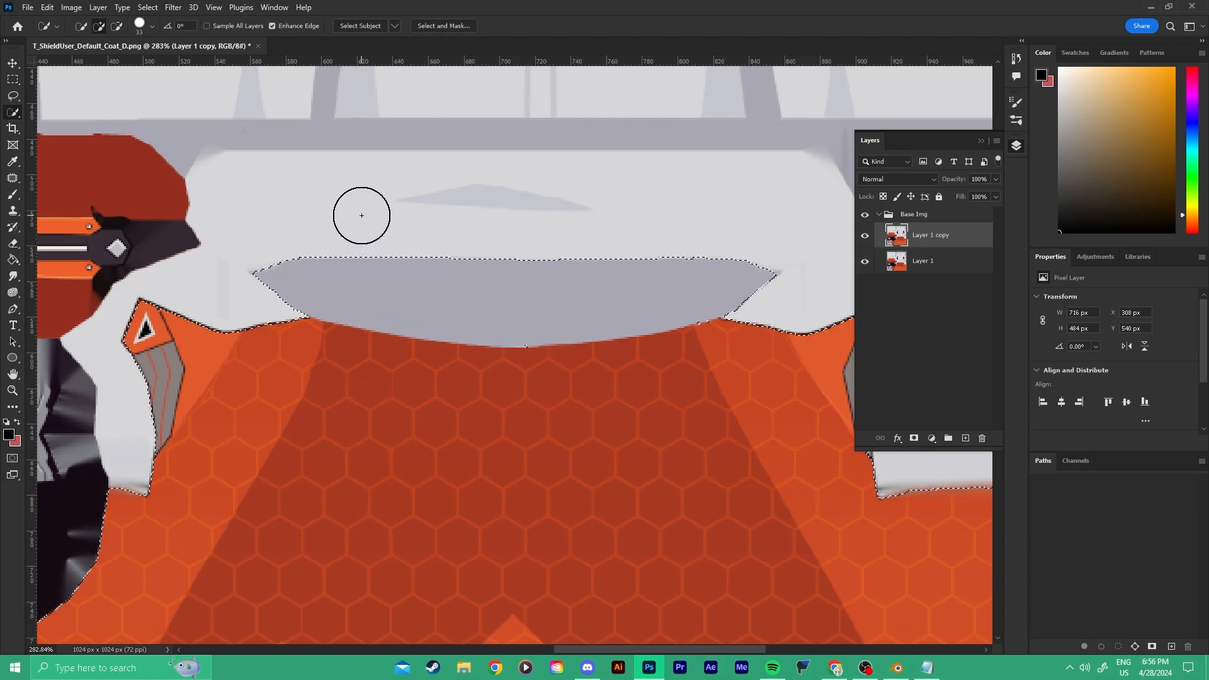
Subtract the grey neckline patch from the selection, leaving only the orange panel selected.
{"action": "left_click", "coordinate": [118, 28]}
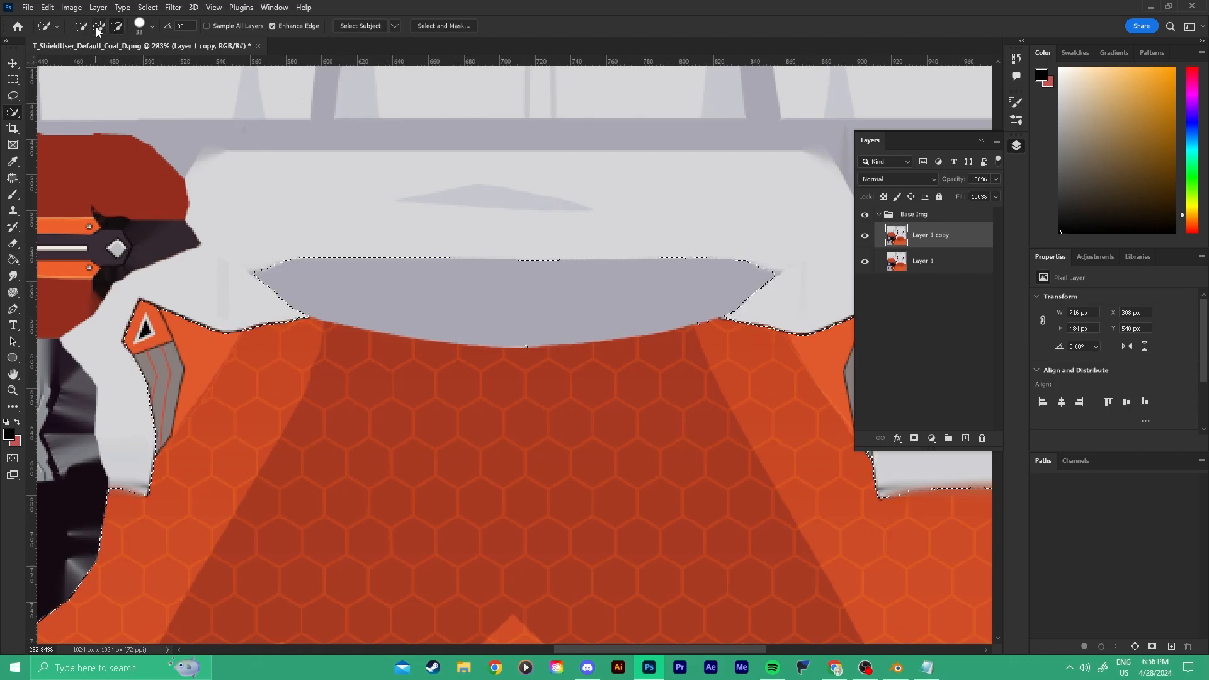
{"action": "left_click", "coordinate": [99, 27]}
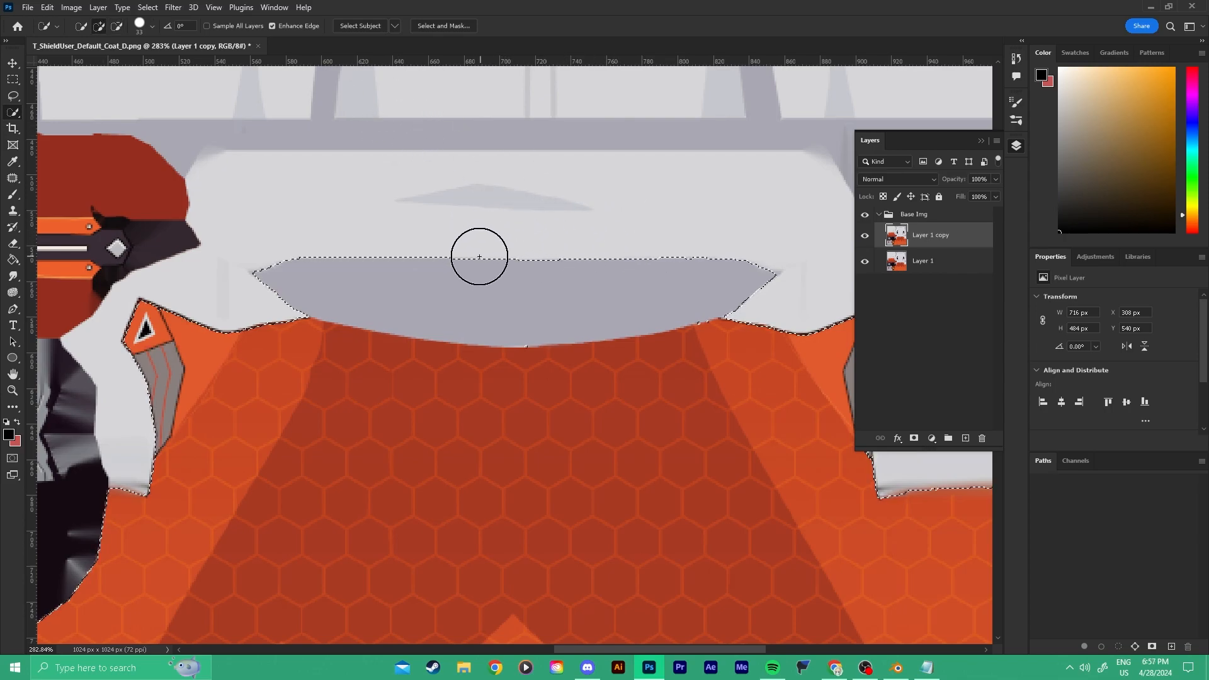
{"action": "key", "text": "alt"}
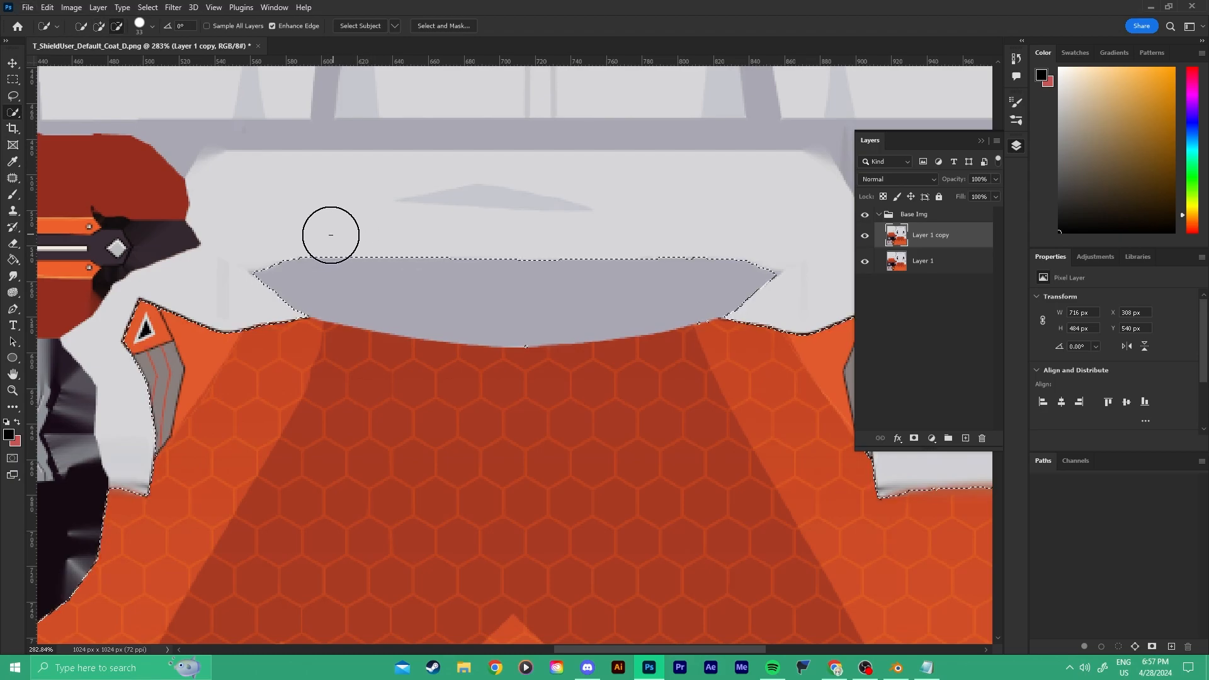
{"action": "mouse_move", "coordinate": [250, 260]}
{"action": "left_mouse_down", "text": "alt"}
{"action": "mouse_move", "coordinate": [568, 281]}
{"action": "mouse_move", "coordinate": [545, 275]}
{"action": "mouse_move", "coordinate": [410, 273]}
{"action": "mouse_move", "coordinate": [561, 300]}
{"action": "mouse_move", "coordinate": [455, 303]}
{"action": "mouse_move", "coordinate": [556, 313]}
{"action": "left_mouse_up", "text": "alt"}
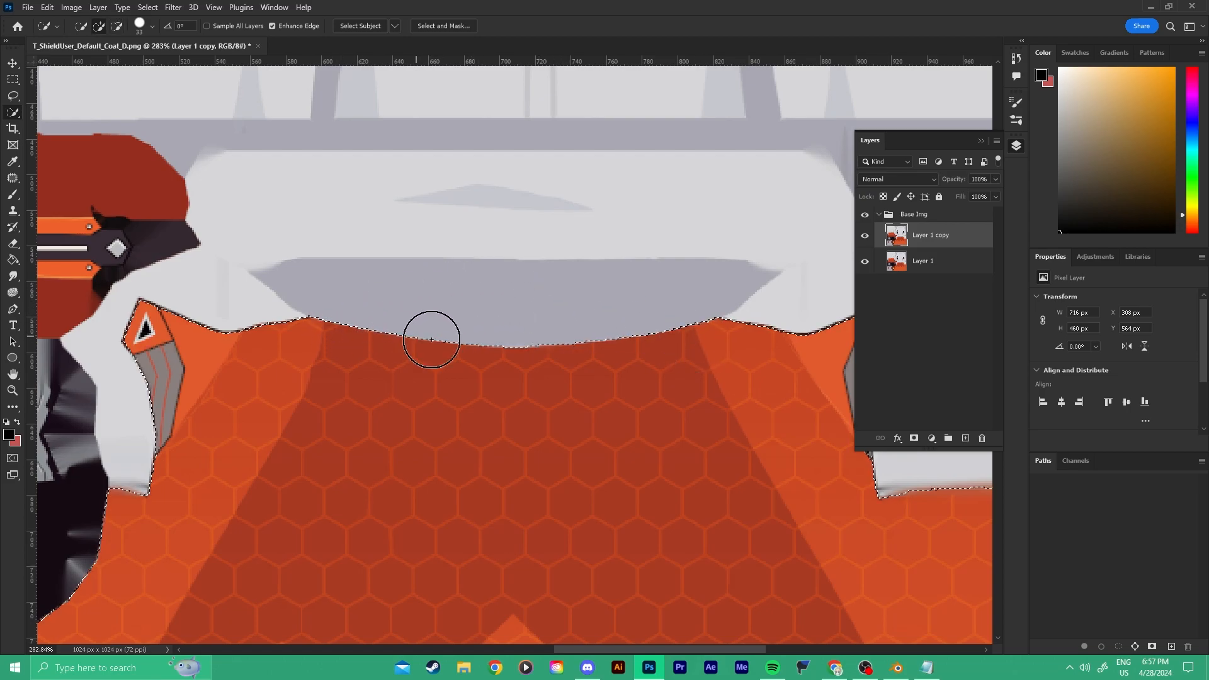
{"action": "left_click_drag", "start_coordinate": [626, 346], "coordinate": [437, 397]}
{"action": "left_click_drag", "start_coordinate": [434, 352], "coordinate": [585, 350]}
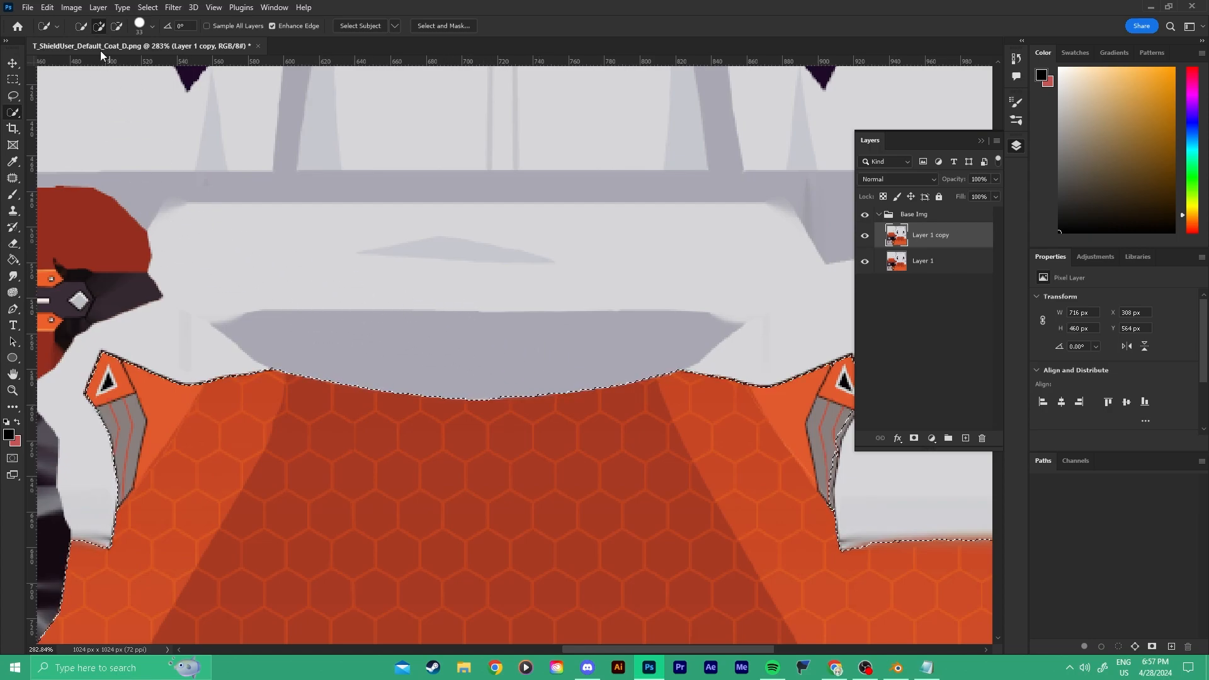
Use the Quick Selection tool's New Selection mode to select the grey neckline patch, and replace it with the orange panel.
{"action": "left_click", "coordinate": [80, 25]}
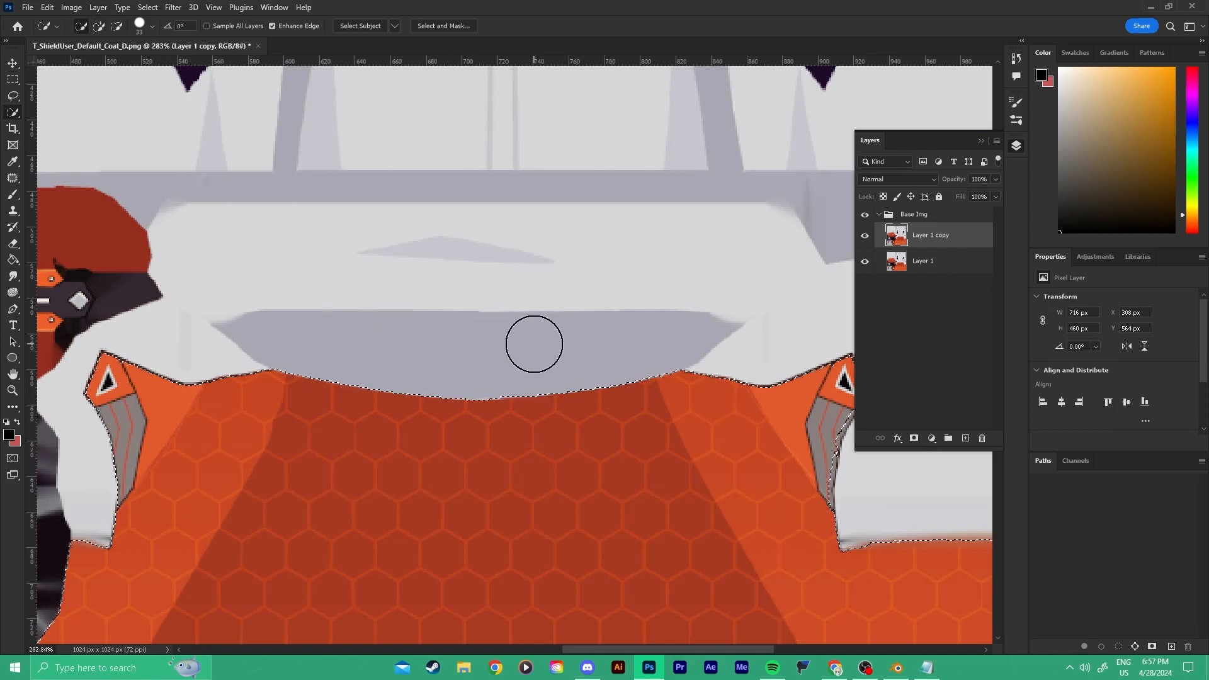
{"action": "left_click", "coordinate": [99, 25]}
{"action": "left_click", "coordinate": [82, 28]}
{"action": "left_click_drag", "start_coordinate": [430, 330], "coordinate": [497, 361]}
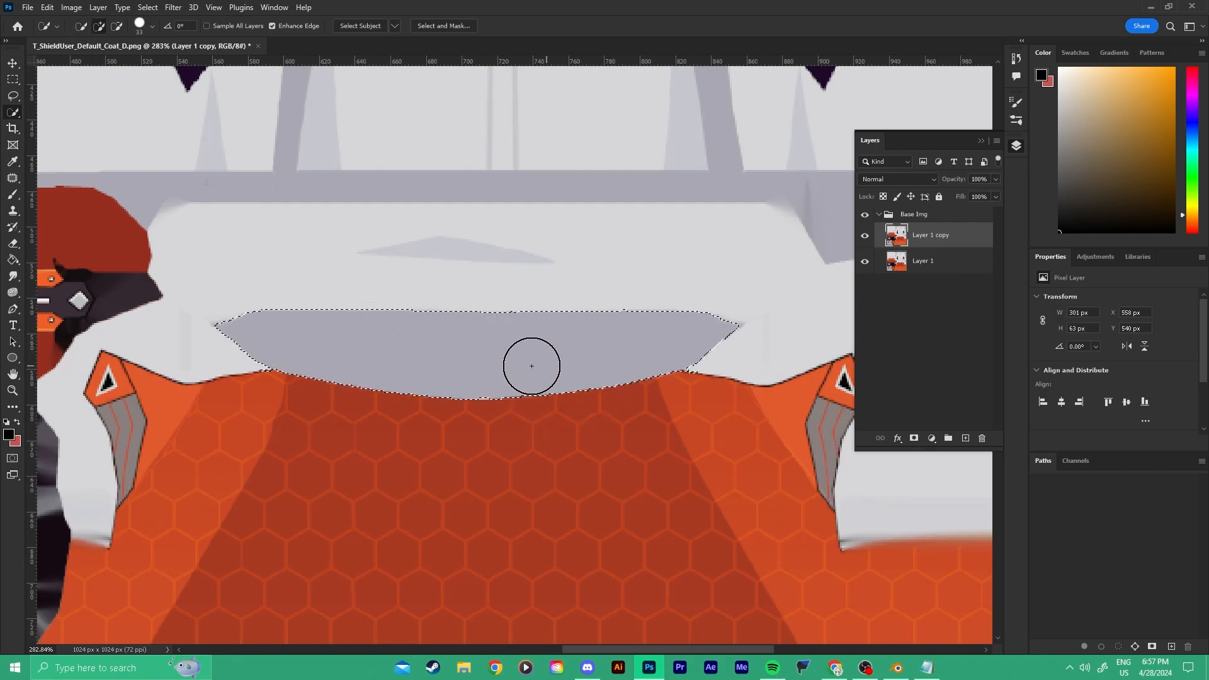
{"action": "left_click", "coordinate": [82, 27]}
{"action": "left_click", "coordinate": [467, 394]}
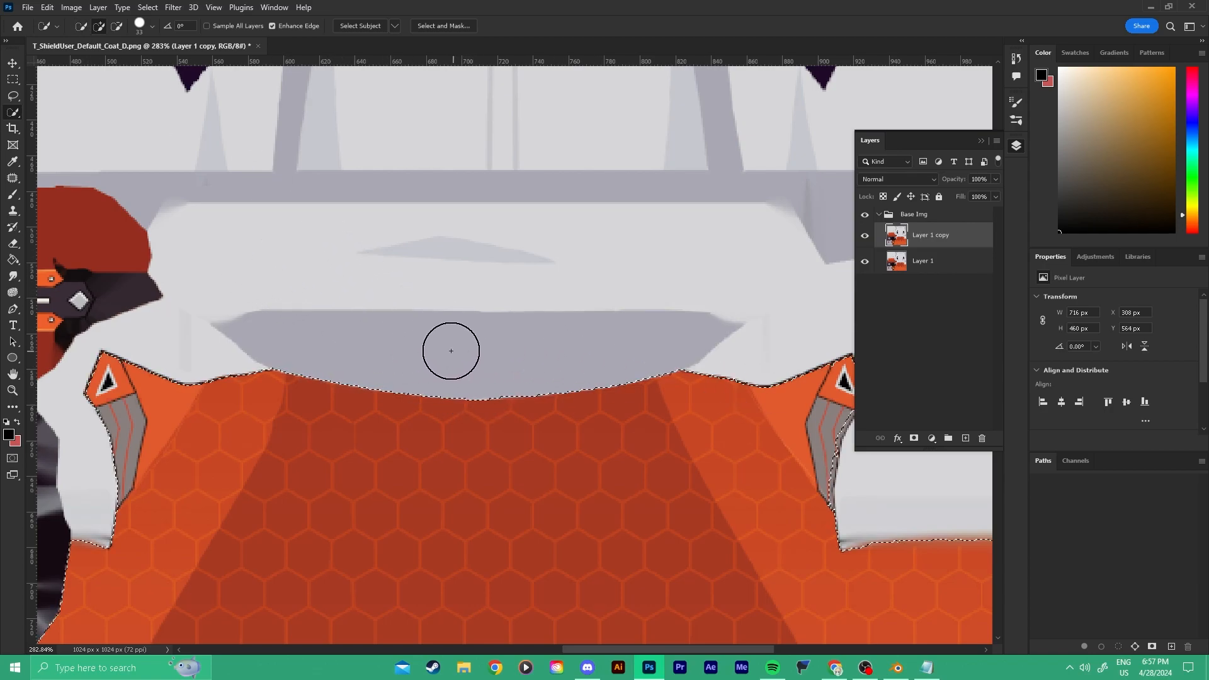
Try adding the grey neckline patch to the orange panel's selection, and undo it.
{"action": "mouse_move", "coordinate": [405, 347]}
{"action": "left_mouse_down"}
{"action": "mouse_move", "coordinate": [546, 353]}
{"action": "mouse_move", "coordinate": [373, 345]}
{"action": "mouse_move", "coordinate": [447, 363]}
{"action": "left_mouse_up"}
{"action": "key", "text": "ctrl+z"}
{"action": "key", "text": "ctrl+z"}
Select only the grey neckline patch above the orange panel with the Magic Wand tool.
{"action": "key", "text": "z"}
{"action": "scroll", "coordinate": [650, 365], "scroll_direction": "down", "scroll_amount": 5, "text": "alt"}
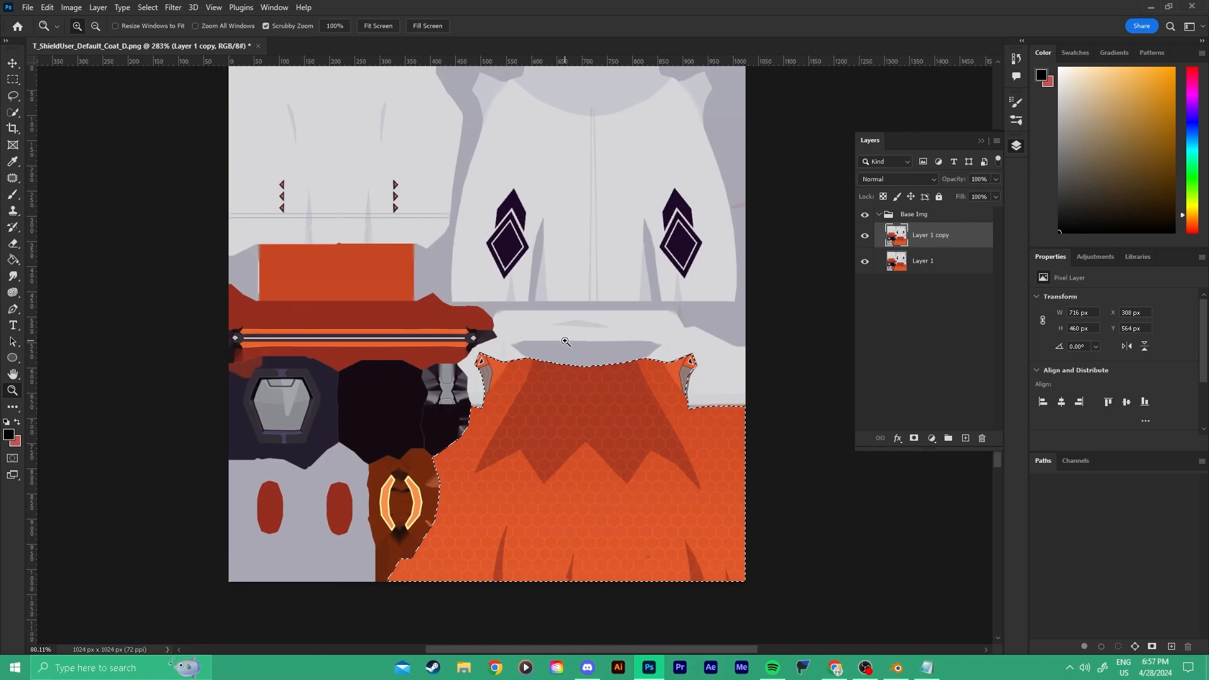
{"action": "key", "text": "w"}
{"action": "key", "text": "shift+w"}
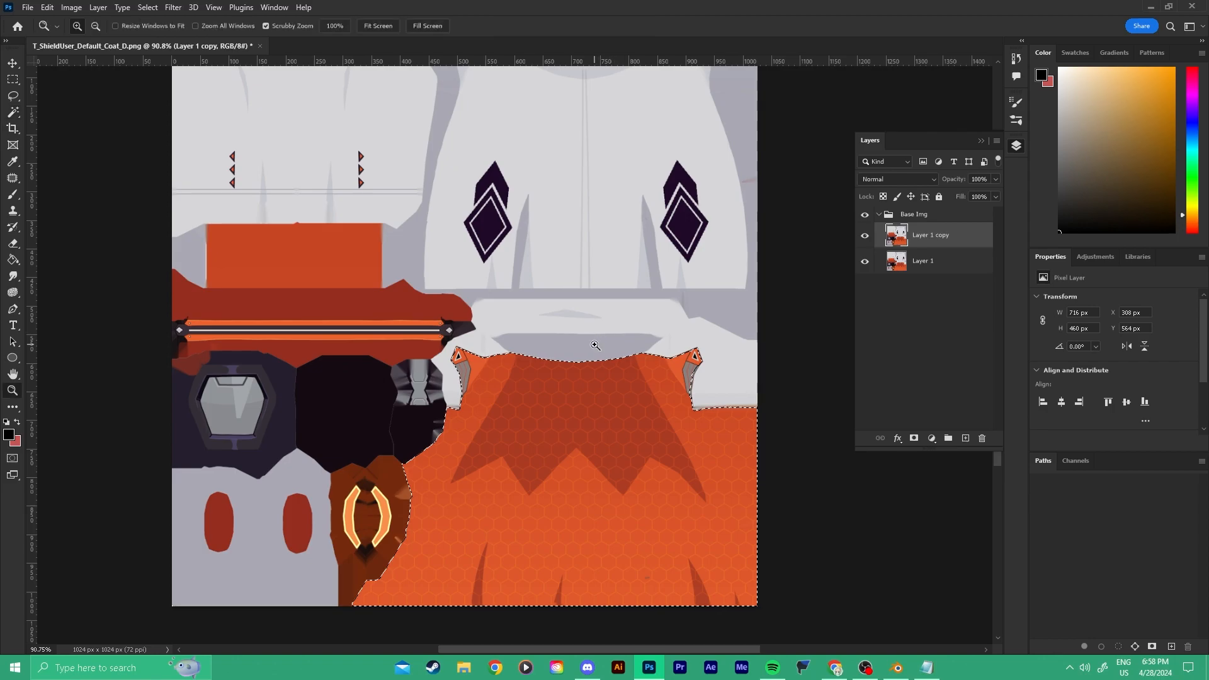
{"action": "scroll", "coordinate": [661, 351], "scroll_direction": "up", "scroll_amount": 5, "text": "alt"}
{"action": "left_click", "coordinate": [593, 335]}
{"action": "scroll", "coordinate": [593, 335], "scroll_direction": "down", "scroll_amount": 5, "text": "alt"}
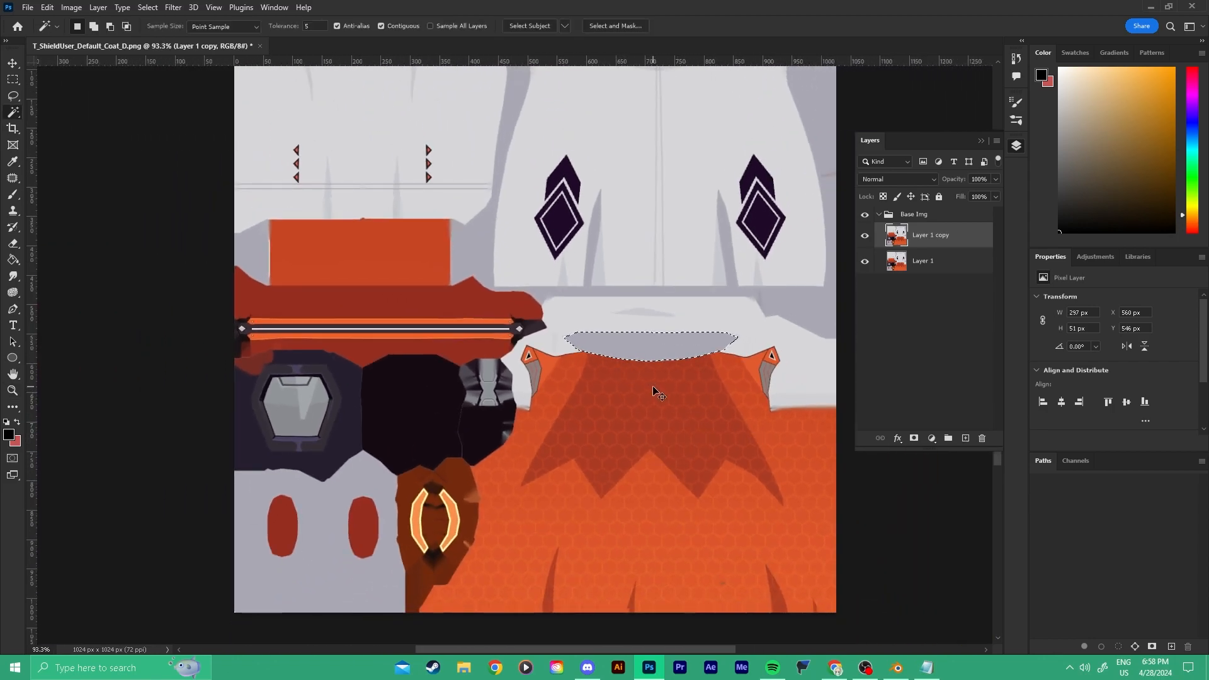
Select the orange panel with the Magic Wand tool and add the grey neckline patch above it to the selection.
{"action": "left_click", "coordinate": [619, 357]}
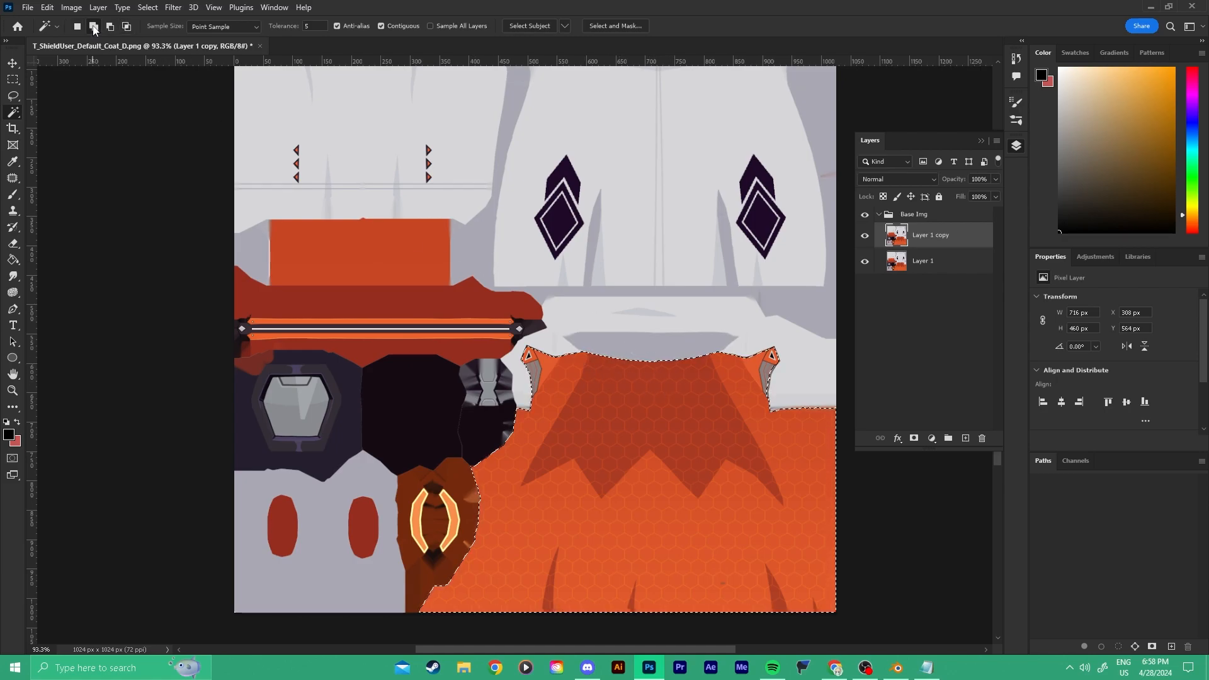
{"action": "scroll", "coordinate": [647, 361], "scroll_direction": "up", "scroll_amount": 3, "text": "alt"}
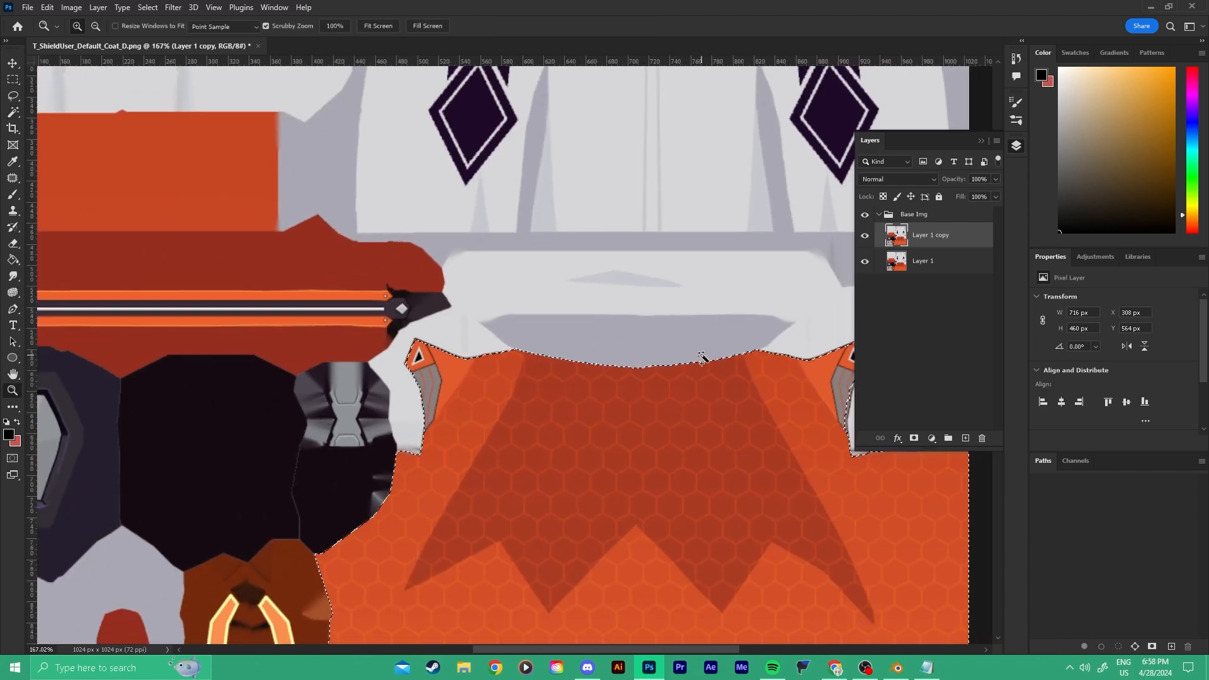
{"action": "left_click", "coordinate": [655, 344]}
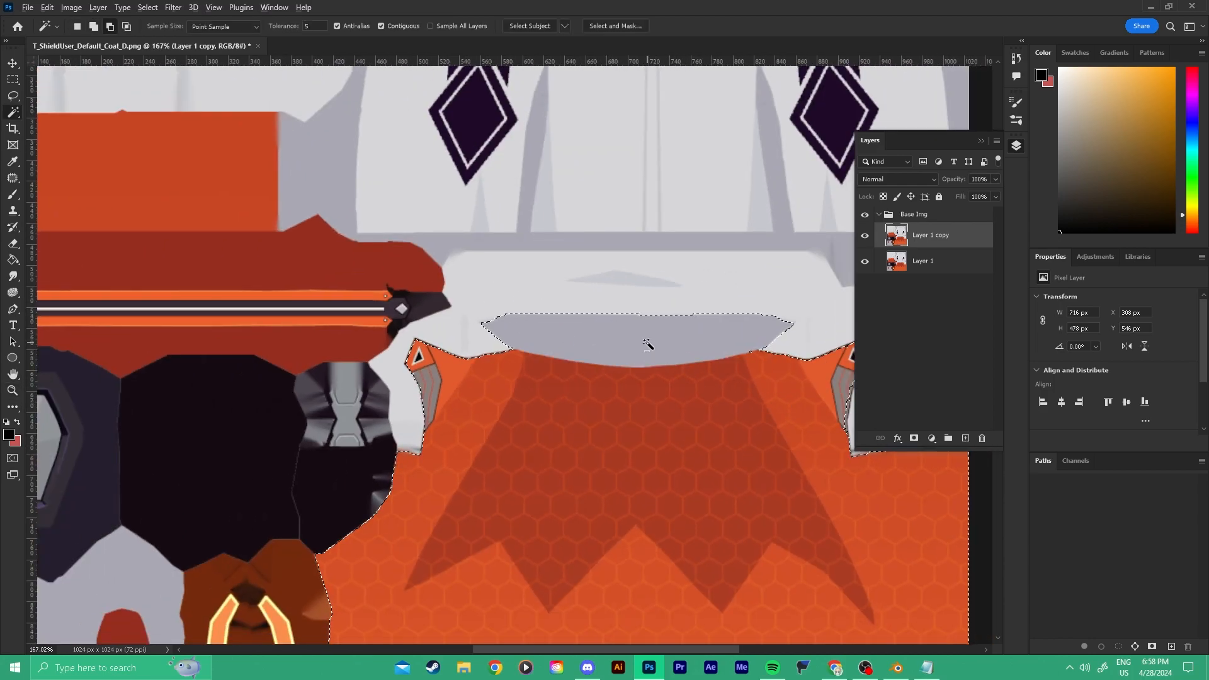
Subtract the grey neckline patch from the selection, then try adding the light collar area around it and undo that addition.
{"action": "left_click", "coordinate": [547, 337], "text": "alt"}
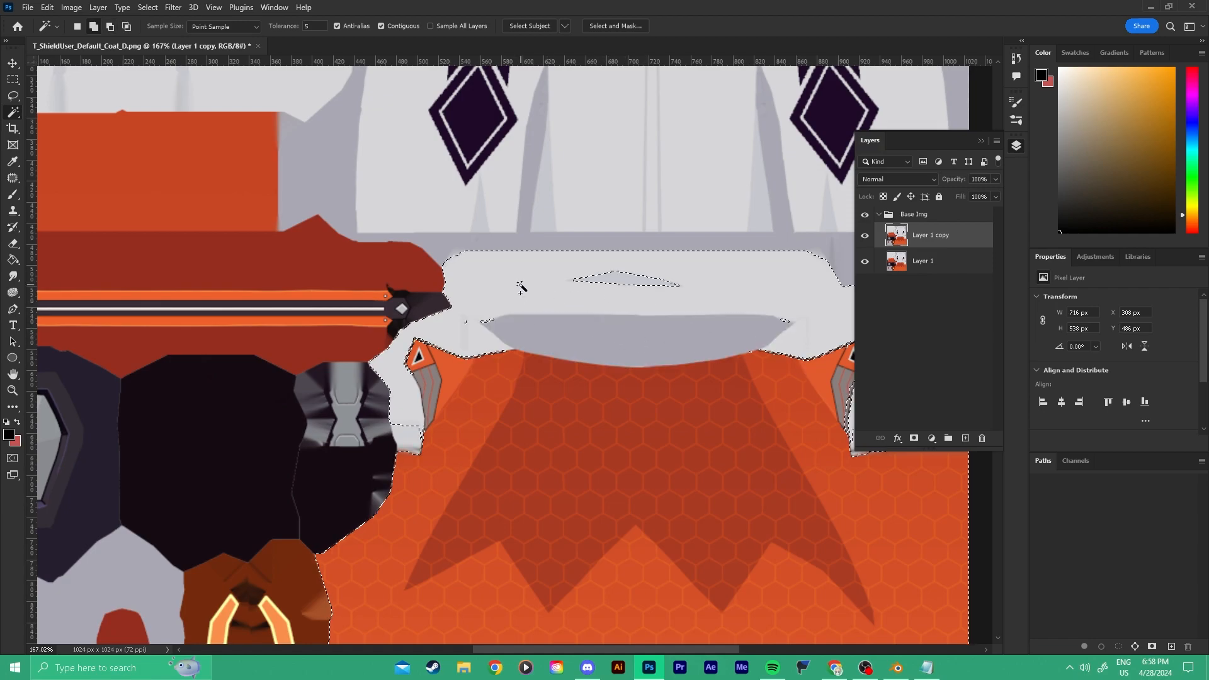
{"action": "left_click", "coordinate": [650, 323], "text": "shift"}
{"action": "key", "text": "ctrl+z"}
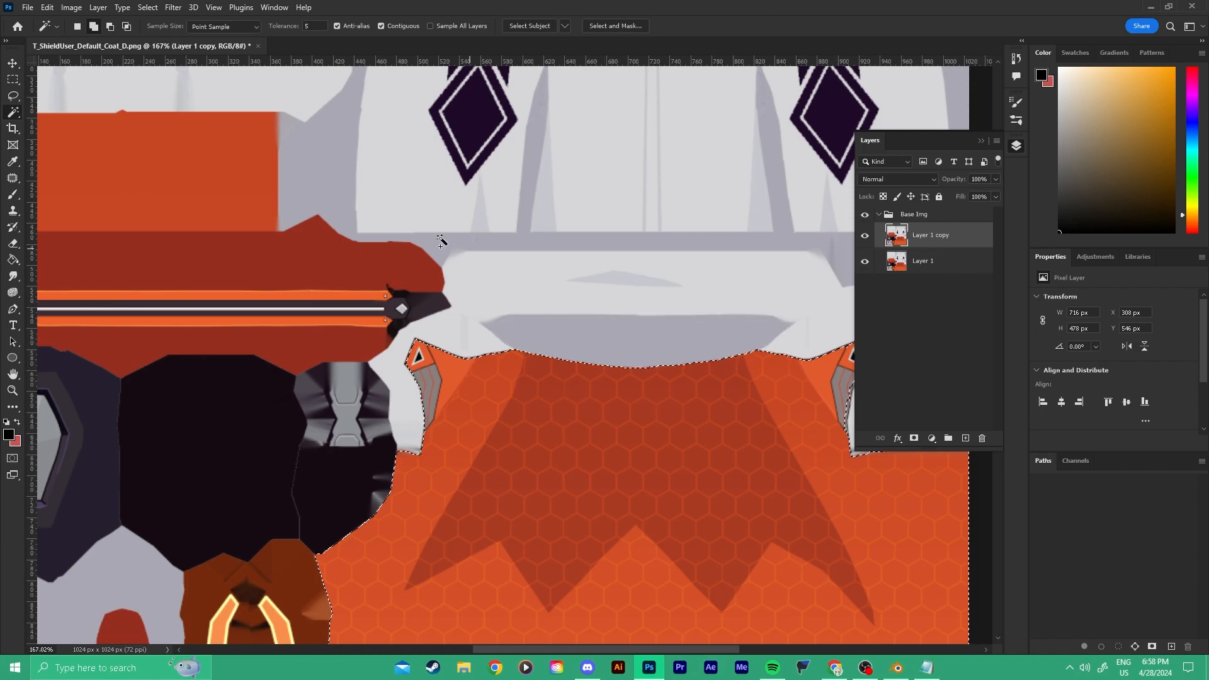
Switch to the Move tool and bring the whole coat texture into view, keeping the orange panel selected.
{"action": "key", "text": "v"}
{"action": "scroll", "coordinate": [734, 272], "scroll_direction": "down", "scroll_amount": 3, "text": "alt"}
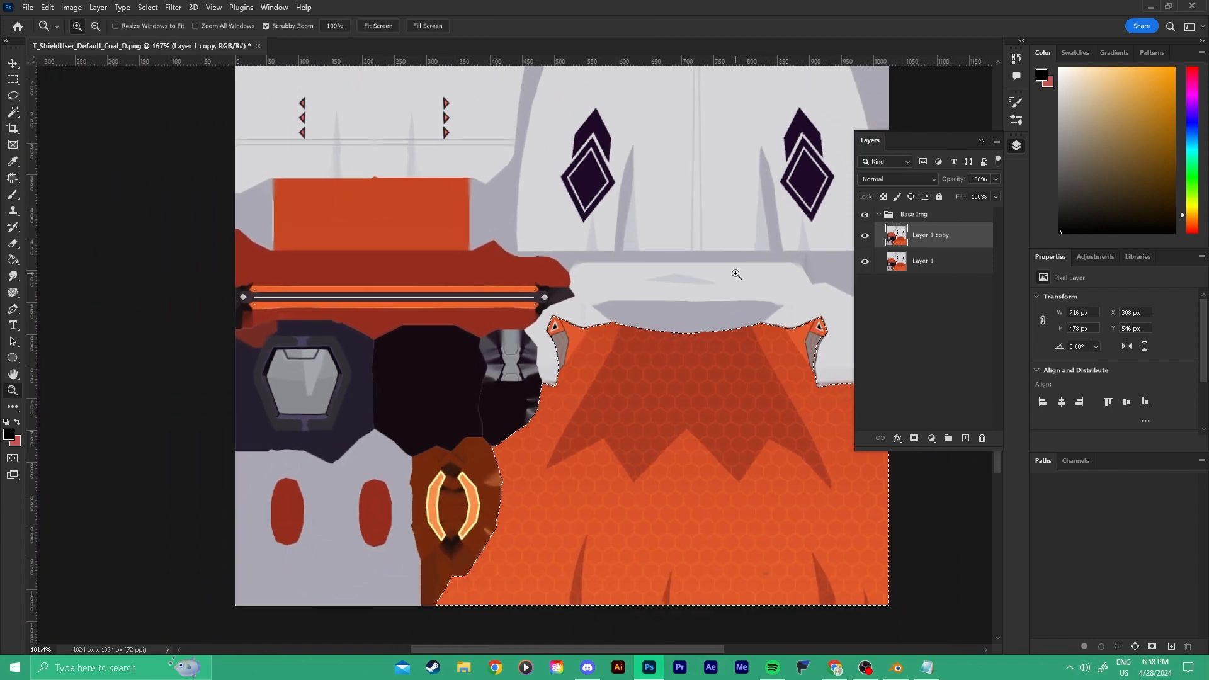
{"action": "scroll", "coordinate": [750, 275], "scroll_direction": "up", "scroll_amount": 3, "text": "alt"}
{"action": "left_click_drag", "start_coordinate": [750, 275], "coordinate": [553, 247]}
{"action": "key", "text": "z"}
{"action": "left_click_drag", "start_coordinate": [661, 279], "coordinate": [642, 310]}
{"action": "key", "text": "z"}
{"action": "key", "text": "v"}
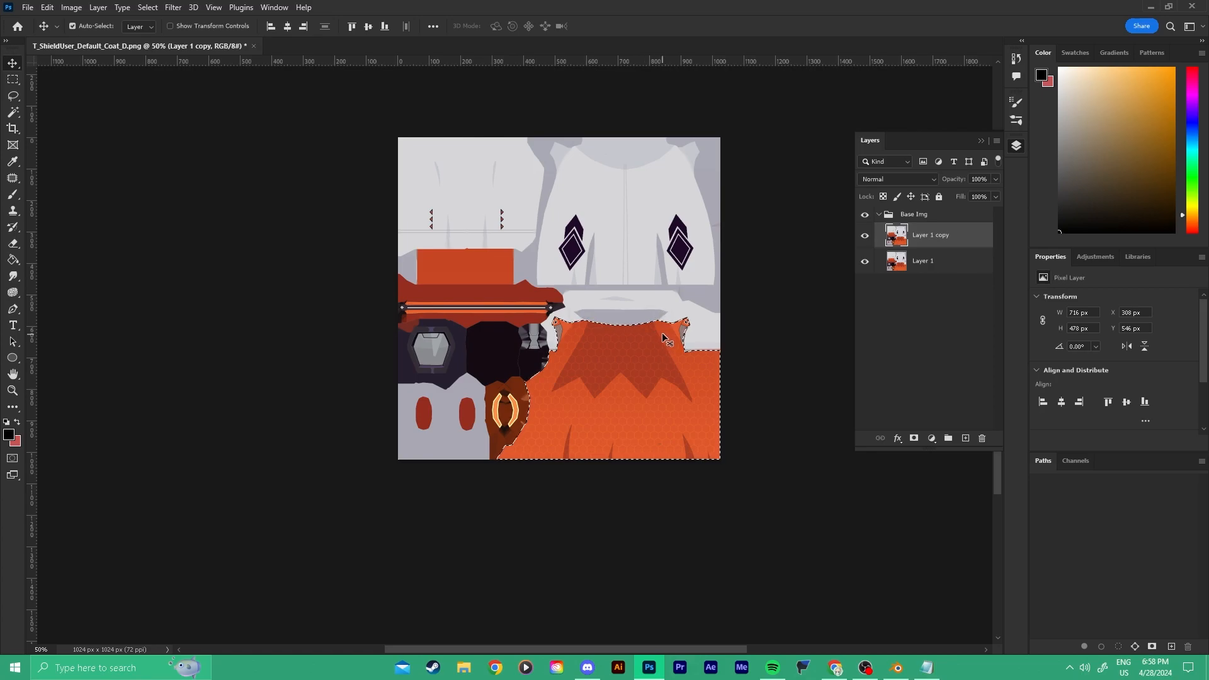
{"action": "key", "text": "z"}
{"action": "left_click_drag", "start_coordinate": [673, 342], "coordinate": [699, 373]}
{"action": "key", "text": "v"}
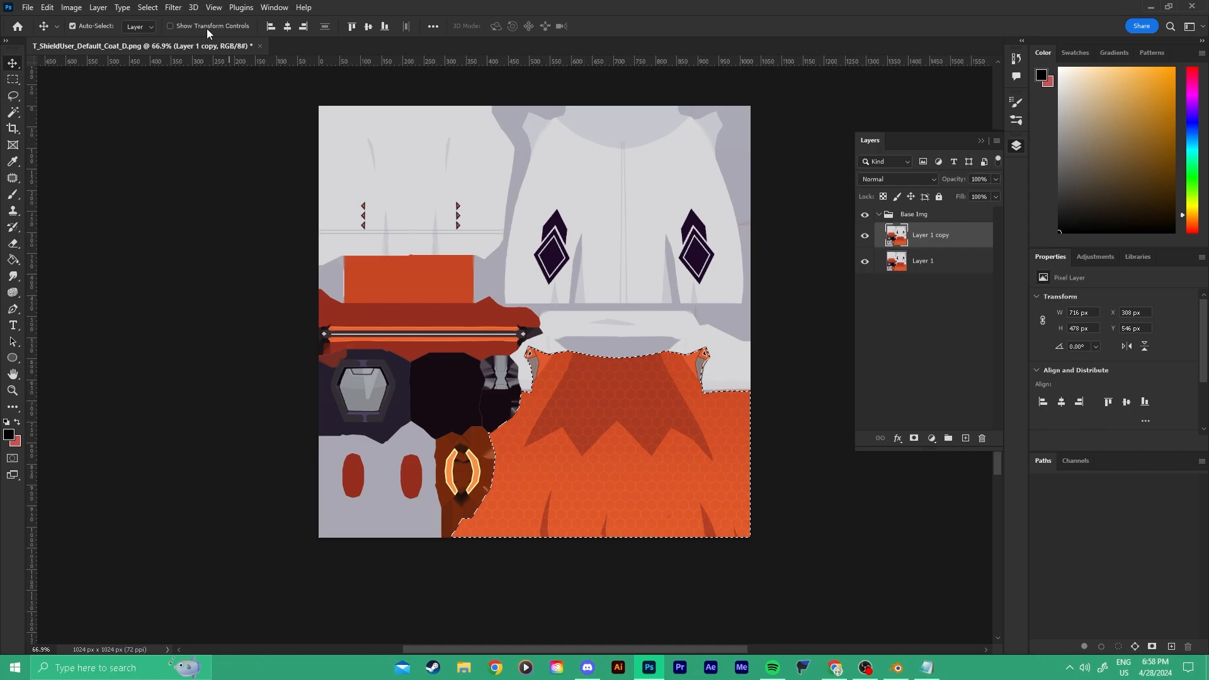
{"action": "left_click", "coordinate": [147, 8]}
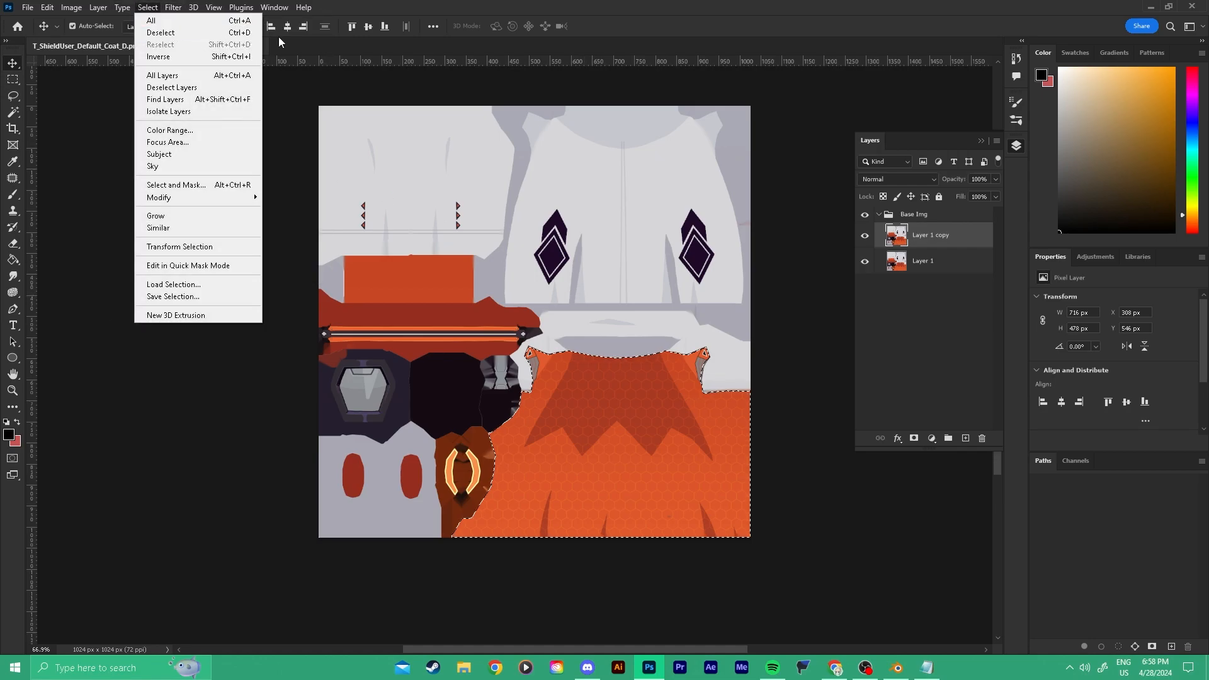
{"action": "key", "text": "Escape"}
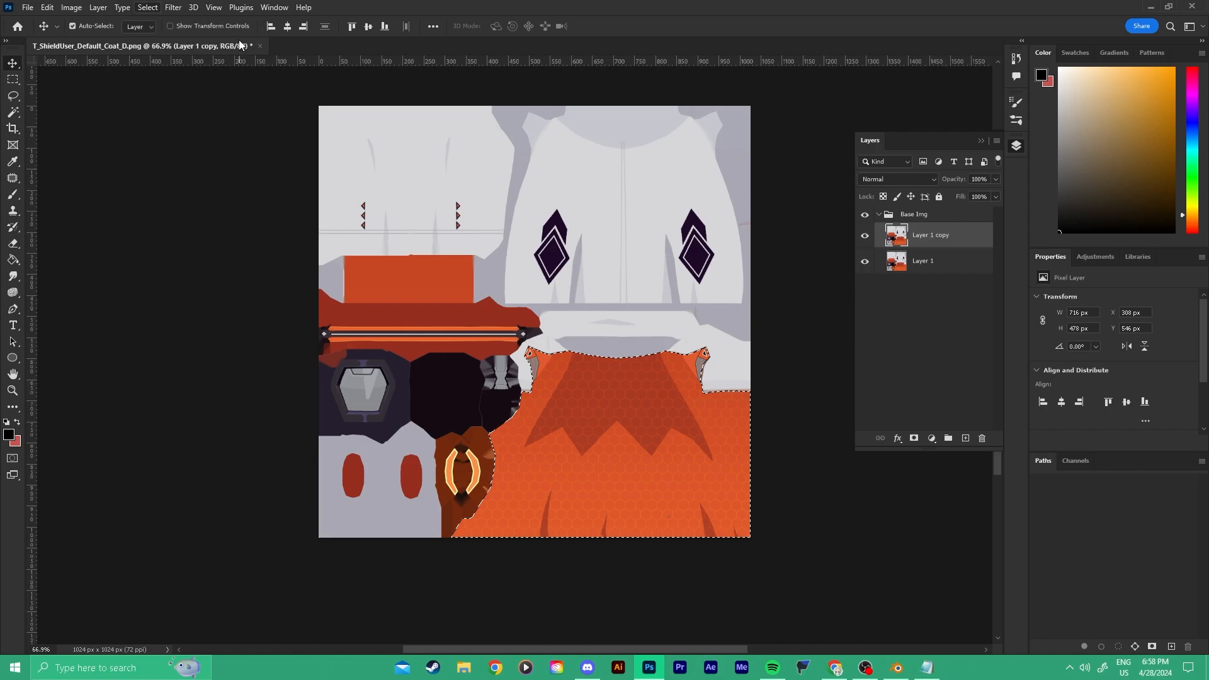
{"action": "left_click", "coordinate": [150, 9]}
{"action": "key", "text": "Escape"}
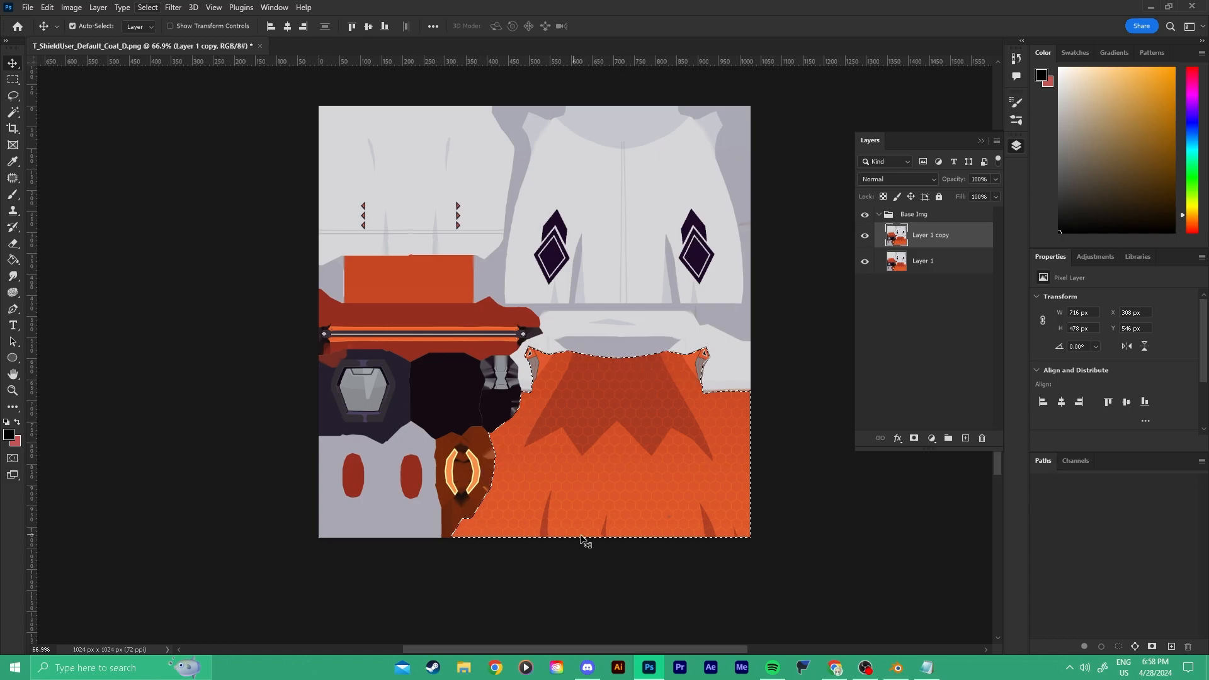
Clear the selection around the orange coat area and undo the deselection.
{"action": "key", "text": "ctrl+d"}
{"action": "key", "text": "z"}
{"action": "left_click_drag", "start_coordinate": [670, 459], "coordinate": [701, 455]}
{"action": "key", "text": "v"}
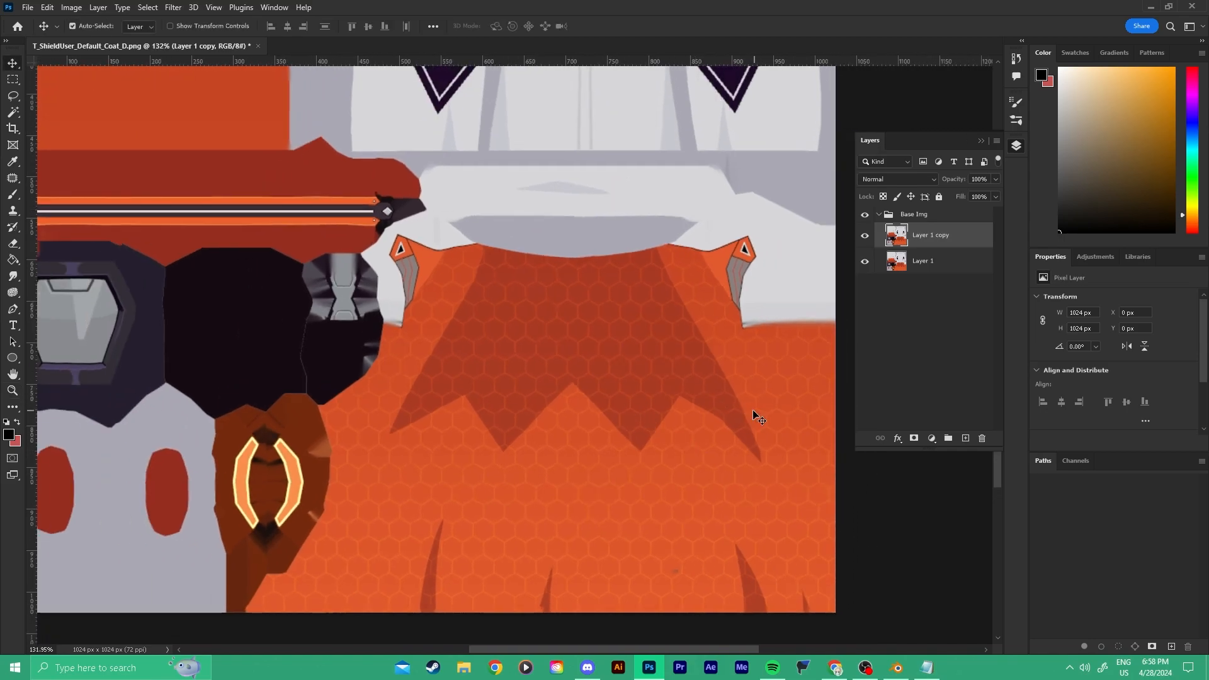
{"action": "key", "text": "ctrl+z"}
{"action": "key", "text": "z"}
{"action": "left_click_drag", "start_coordinate": [661, 359], "coordinate": [590, 407]}
{"action": "key", "text": "v"}
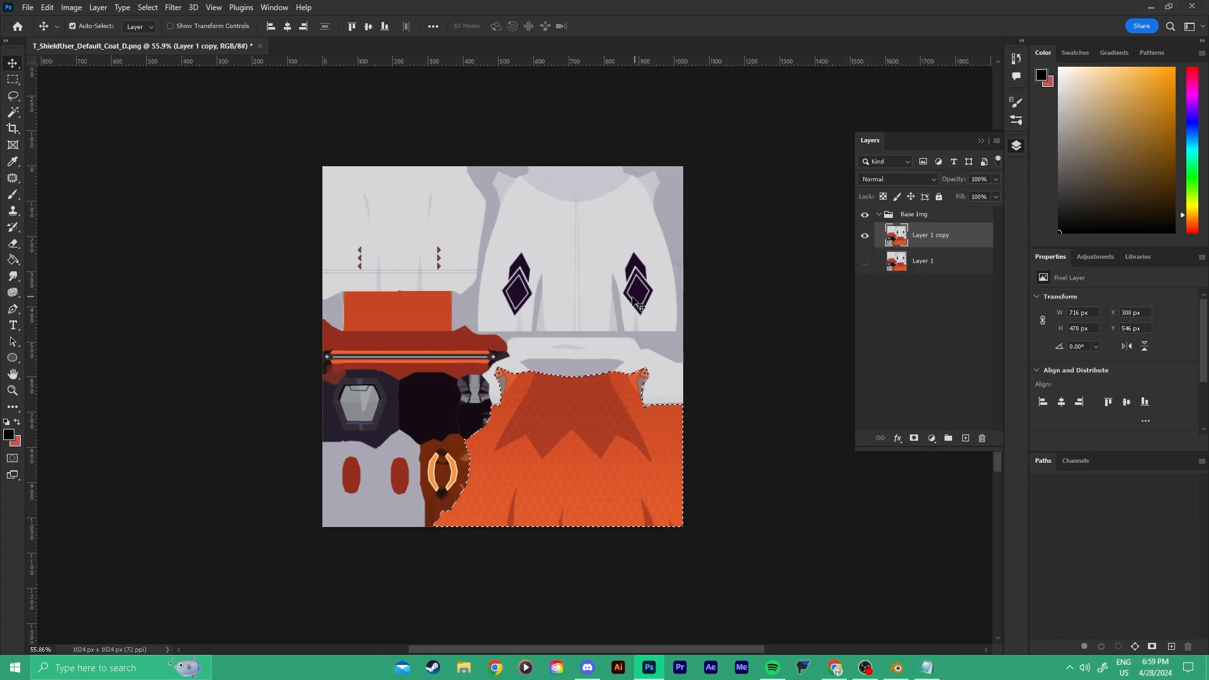
Try deleting the selected orange coat area from Layer 1 copy and undo the deletion.
{"action": "key", "text": "ctrl+space"}
{"action": "left_click_drag", "start_coordinate": [574, 477], "coordinate": [589, 473], "text": "ctrl"}
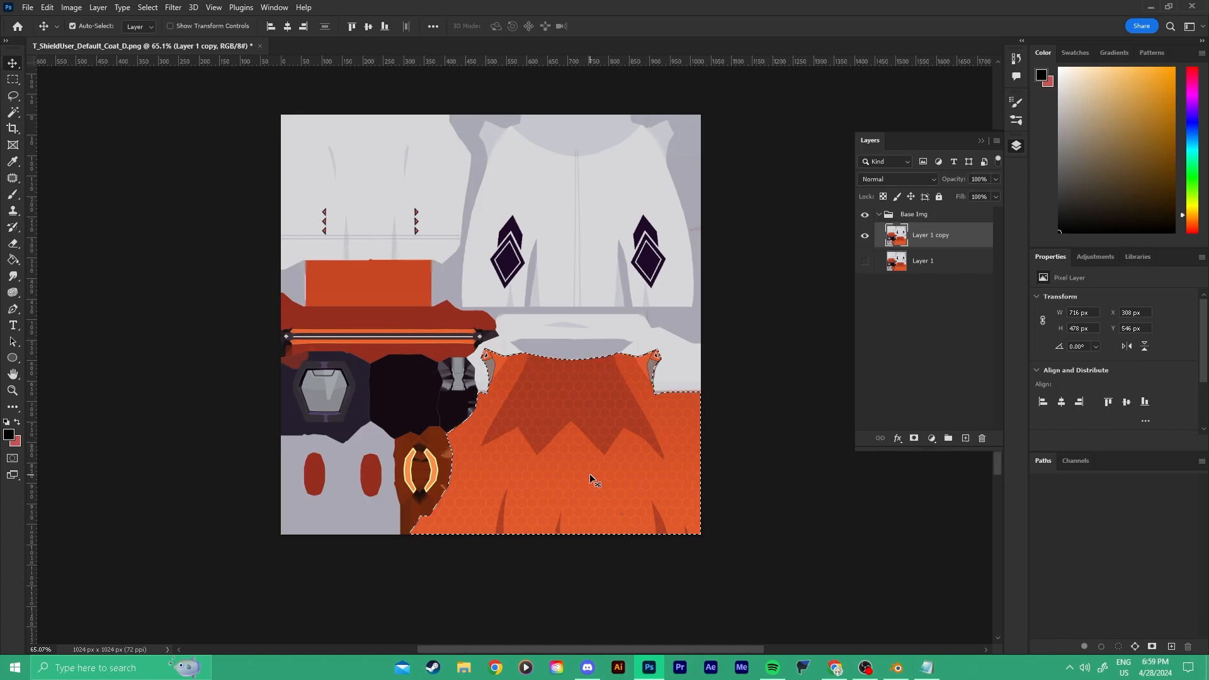
{"action": "key", "text": "Delete"}
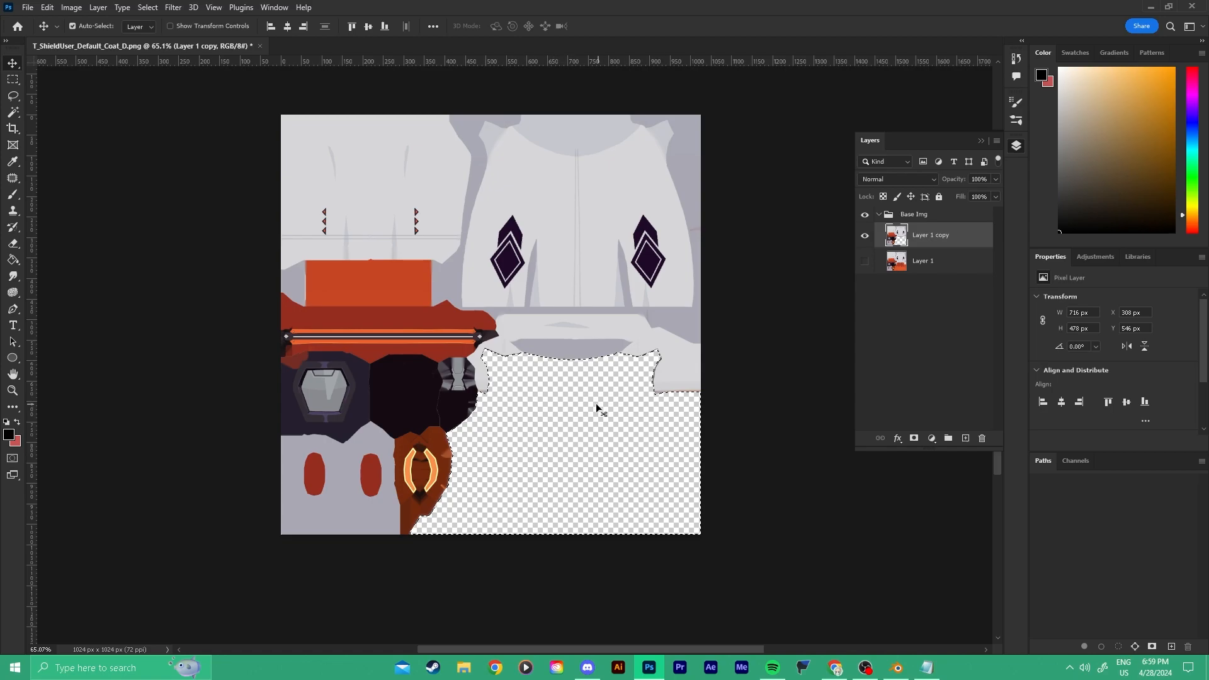
{"action": "key", "text": "ctrl+z"}
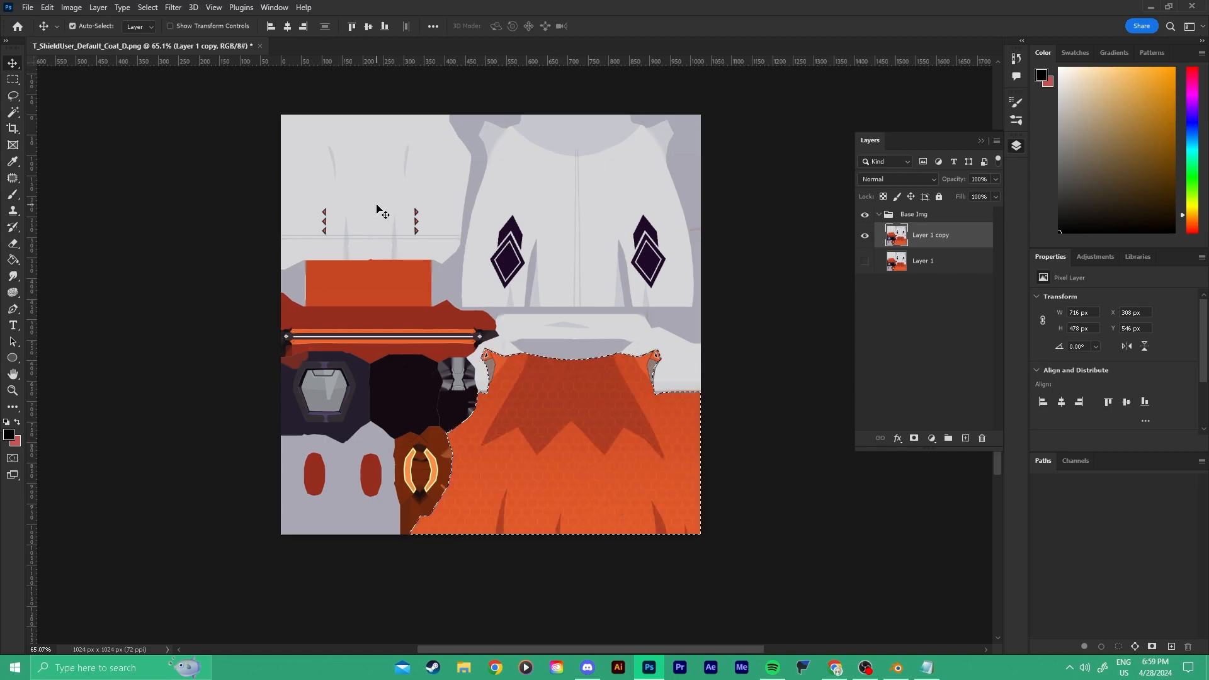
Invert the selection, try deleting everything except the orange coat area from Layer 1 copy, and undo both.
{"action": "left_click", "coordinate": [149, 7]}
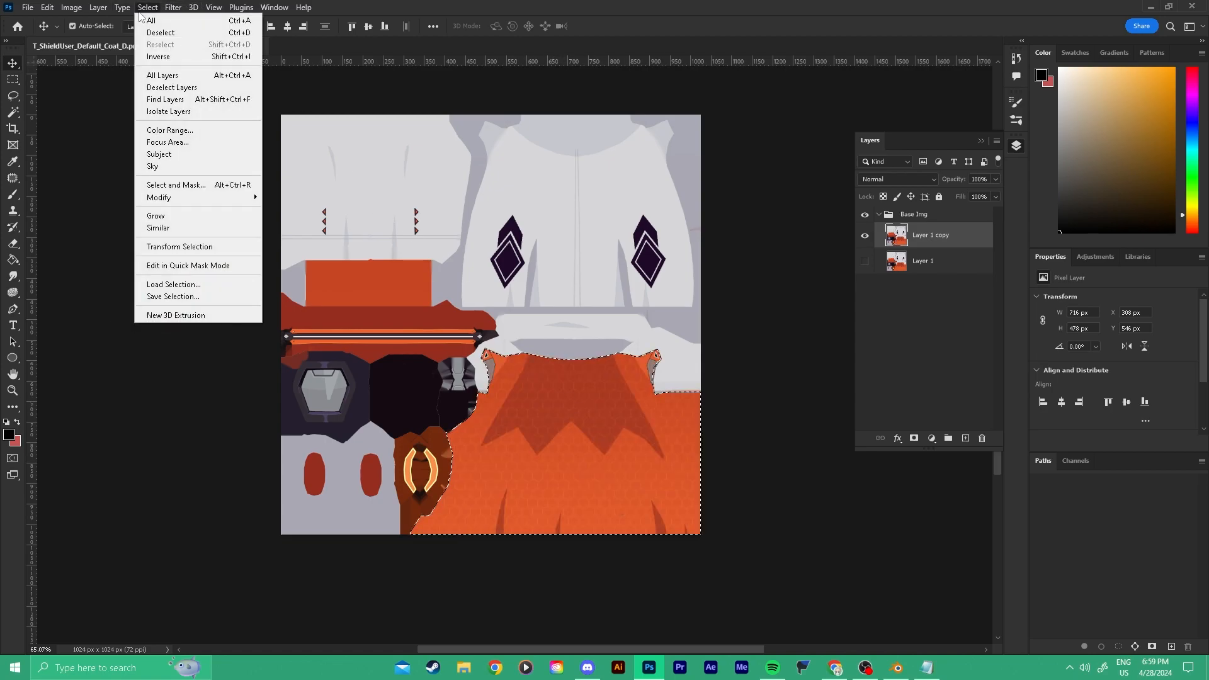
{"action": "left_click", "coordinate": [243, 56]}
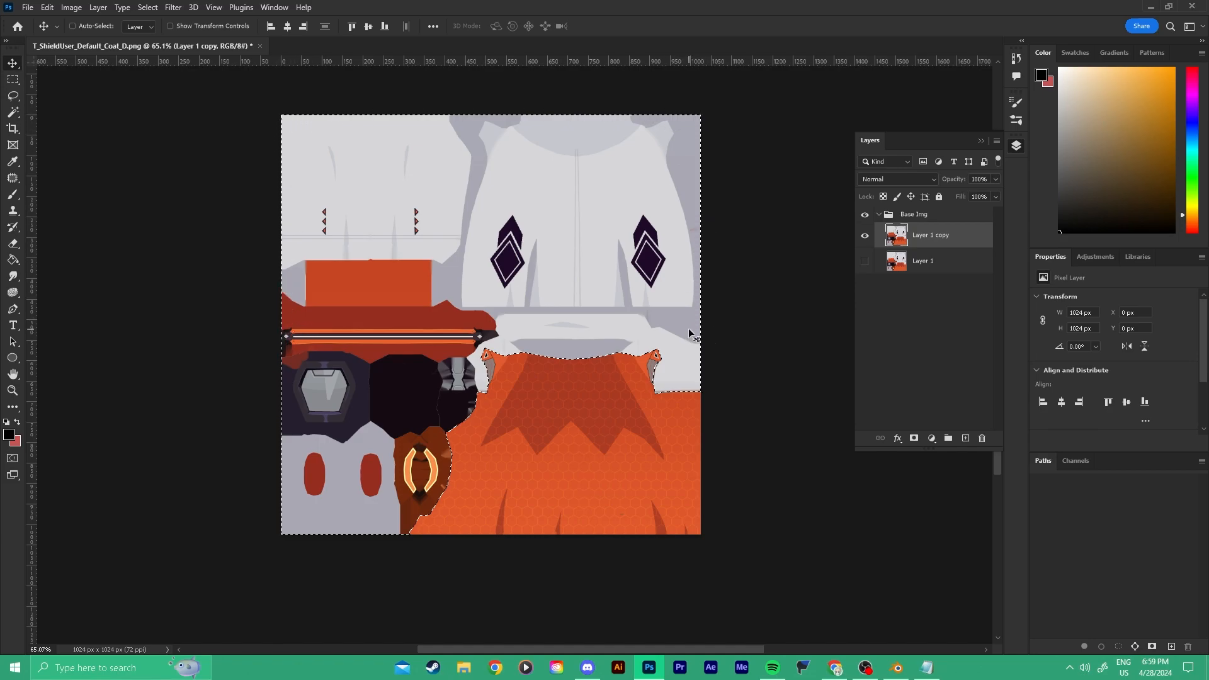
{"action": "key", "text": "ctrl+z"}
{"action": "left_click_drag", "start_coordinate": [730, 255], "coordinate": [769, 258], "text": "ctrl"}
{"action": "key", "text": "ctrl+shift+i"}
{"action": "left_click_drag", "start_coordinate": [715, 406], "coordinate": [636, 404], "text": "ctrl"}
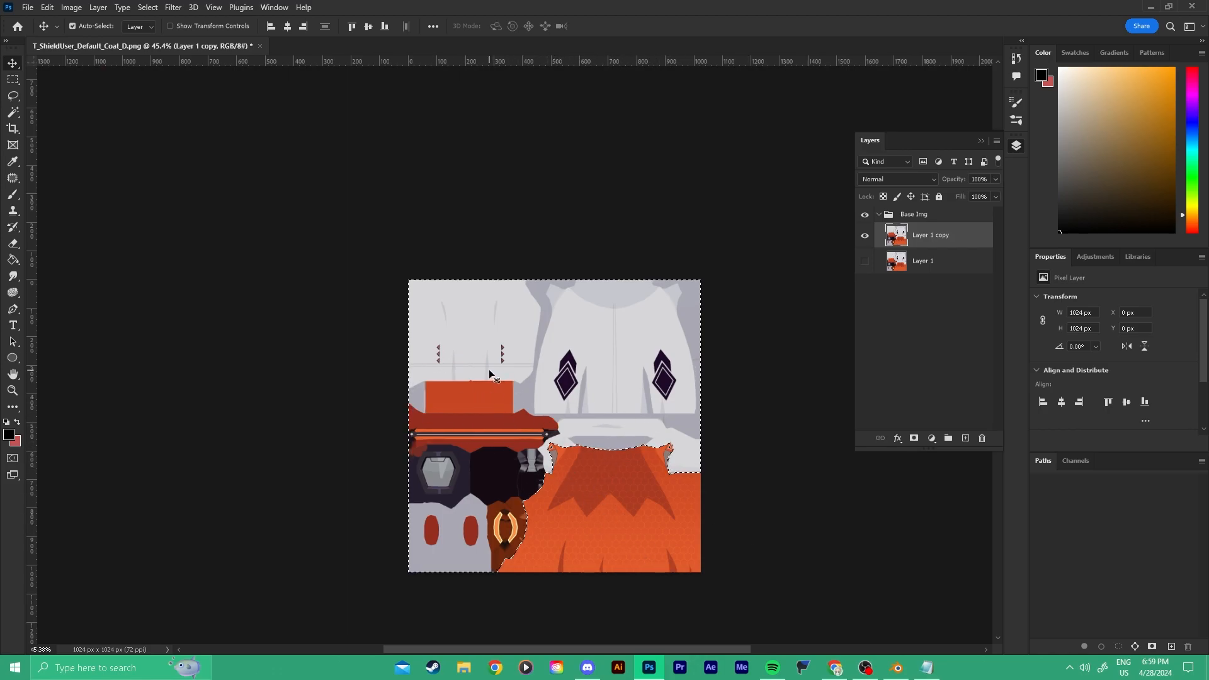
{"action": "key", "text": "Delete"}
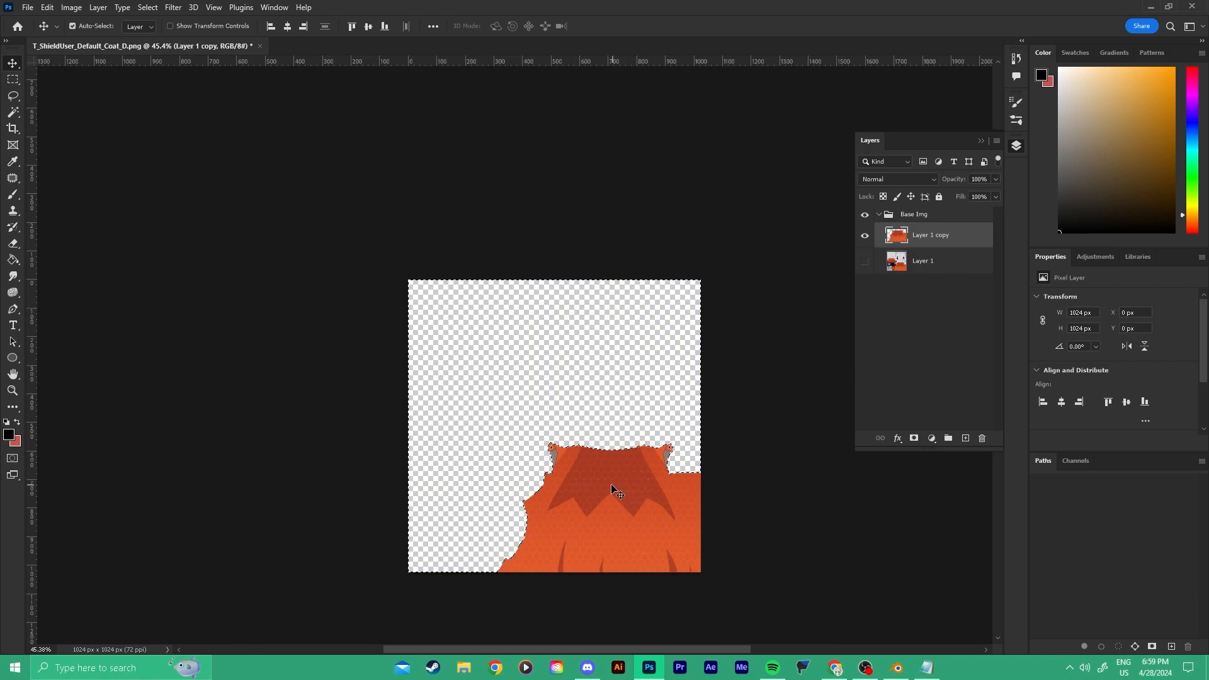
{"action": "key", "text": "ctrl+z"}
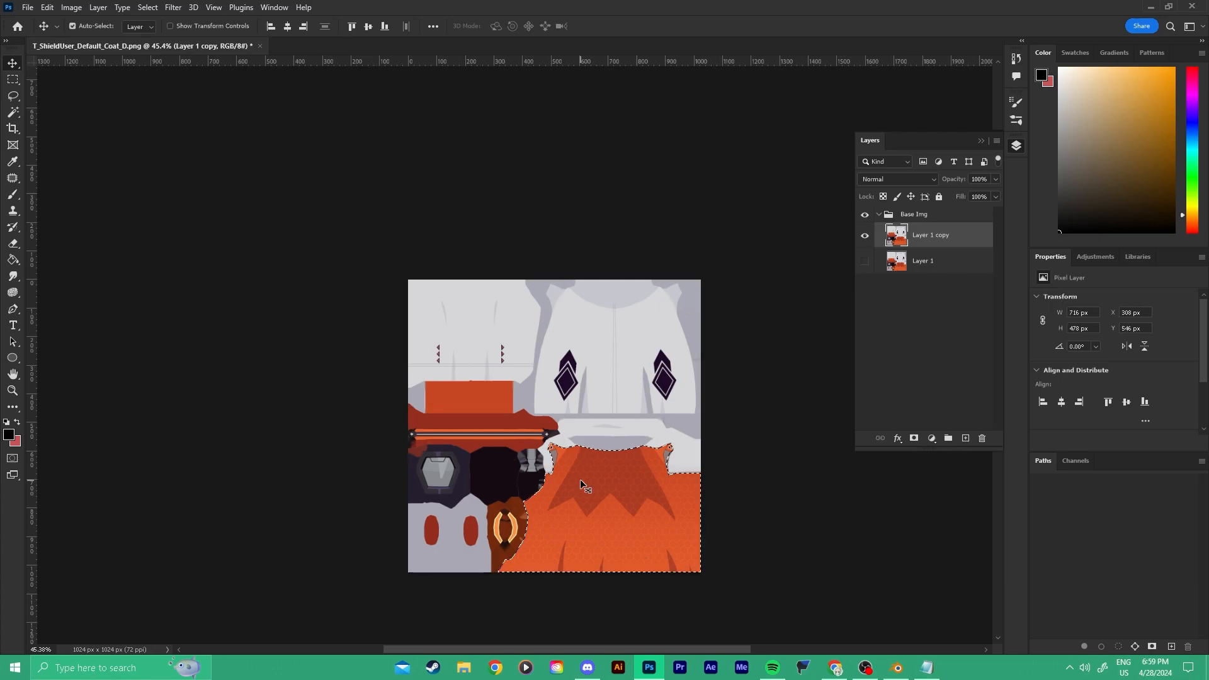
Try deleting the orange coat area and, with the selection inverted, its surroundings, undoing each deletion.
{"action": "key", "text": "Delete"}
{"action": "key", "text": "ctrl+z"}
{"action": "key", "text": "ctrl+shift+i"}
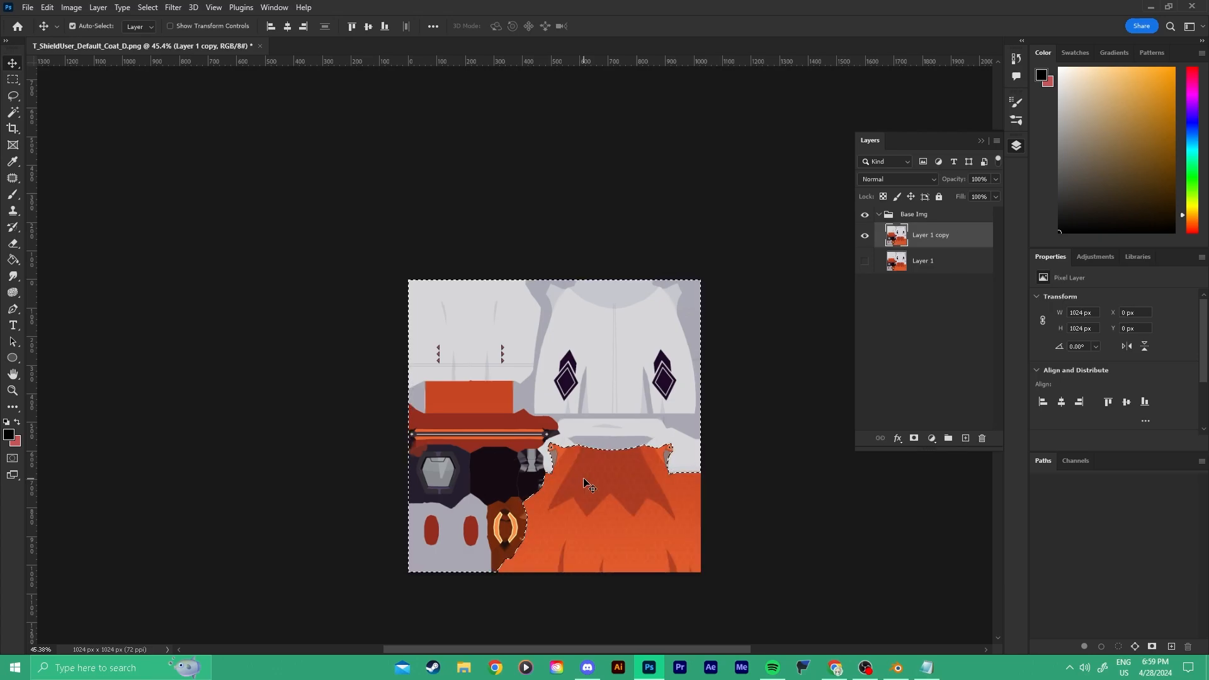
{"action": "key", "text": "Delete"}
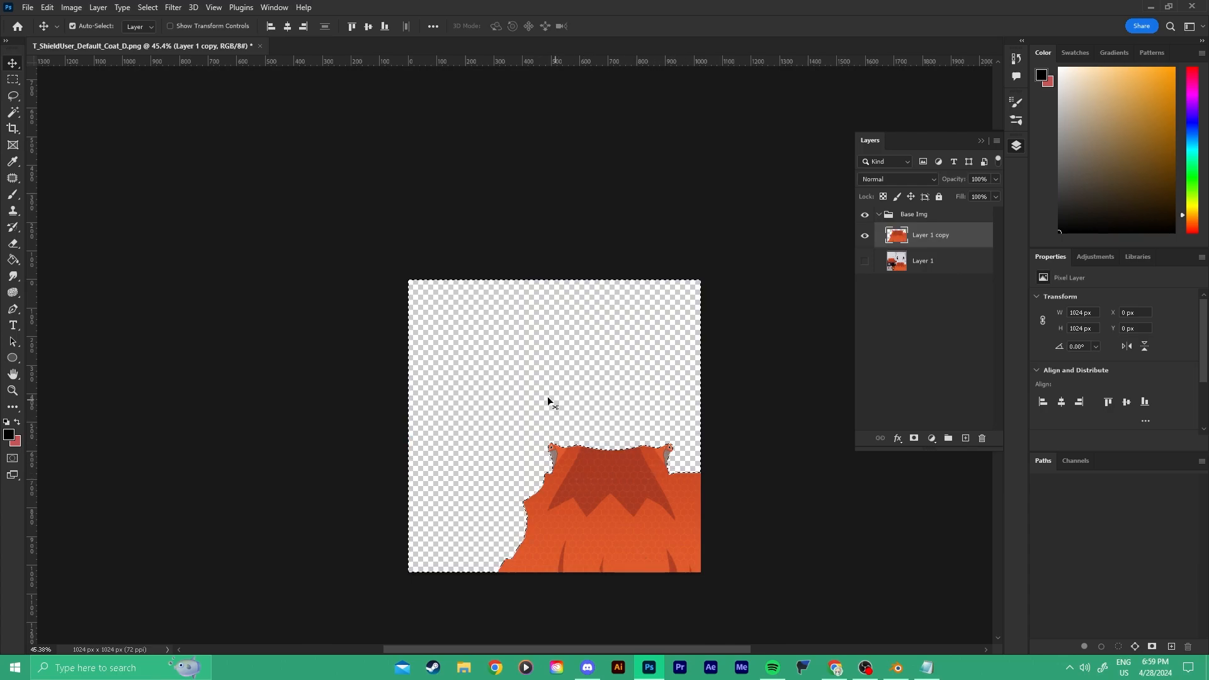
{"action": "key", "text": "ctrl+z"}
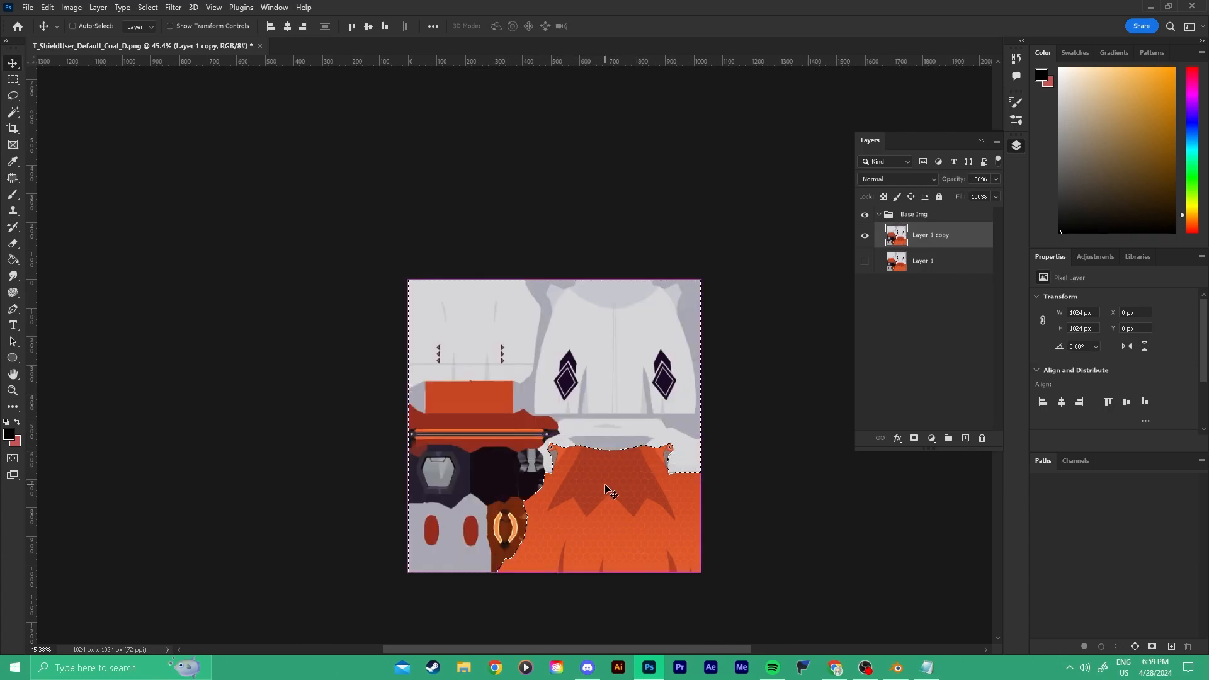
Clear the selection and make Layer 1 visible again.
{"action": "key", "text": "ctrl+d"}
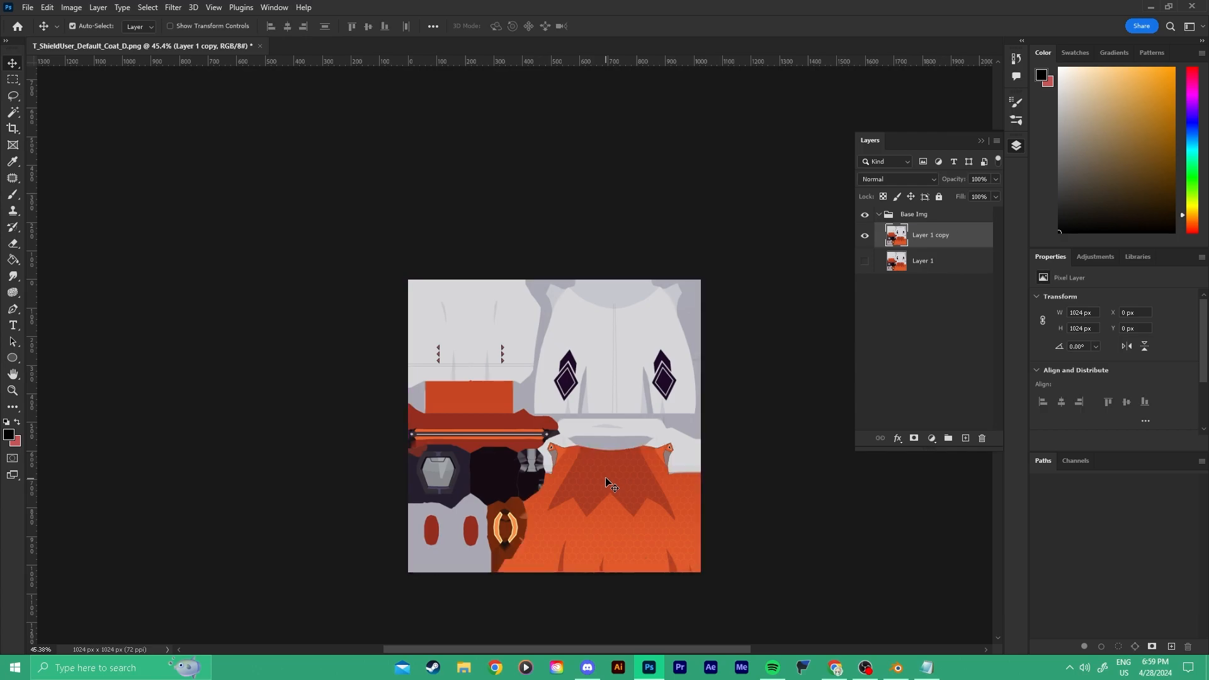
{"action": "left_click", "coordinate": [864, 261]}
{"action": "key", "text": "z"}
{"action": "left_click_drag", "start_coordinate": [615, 488], "coordinate": [642, 478]}
{"action": "key", "text": "v"}
Duplicate Layer 1 copy and place the duplicate above the Base Img group.
{"action": "scroll", "coordinate": [702, 416], "scroll_direction": "down", "scroll_amount": 1}
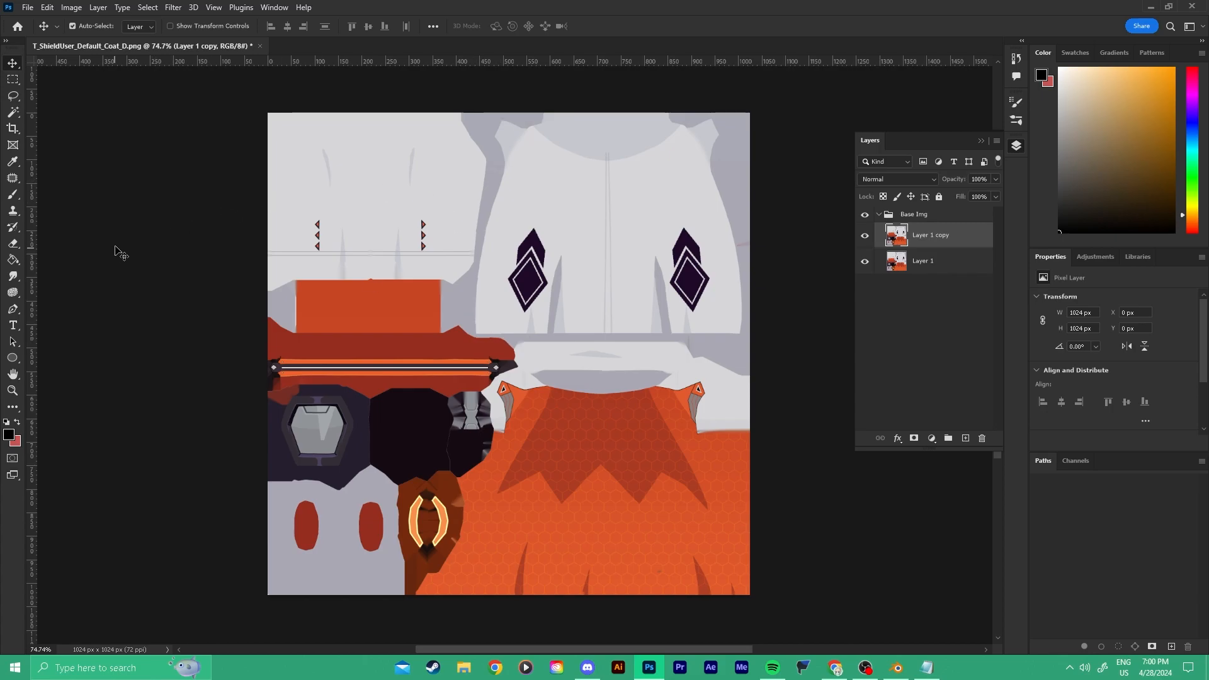
{"action": "scroll", "coordinate": [536, 362], "scroll_direction": "down", "scroll_amount": 2}
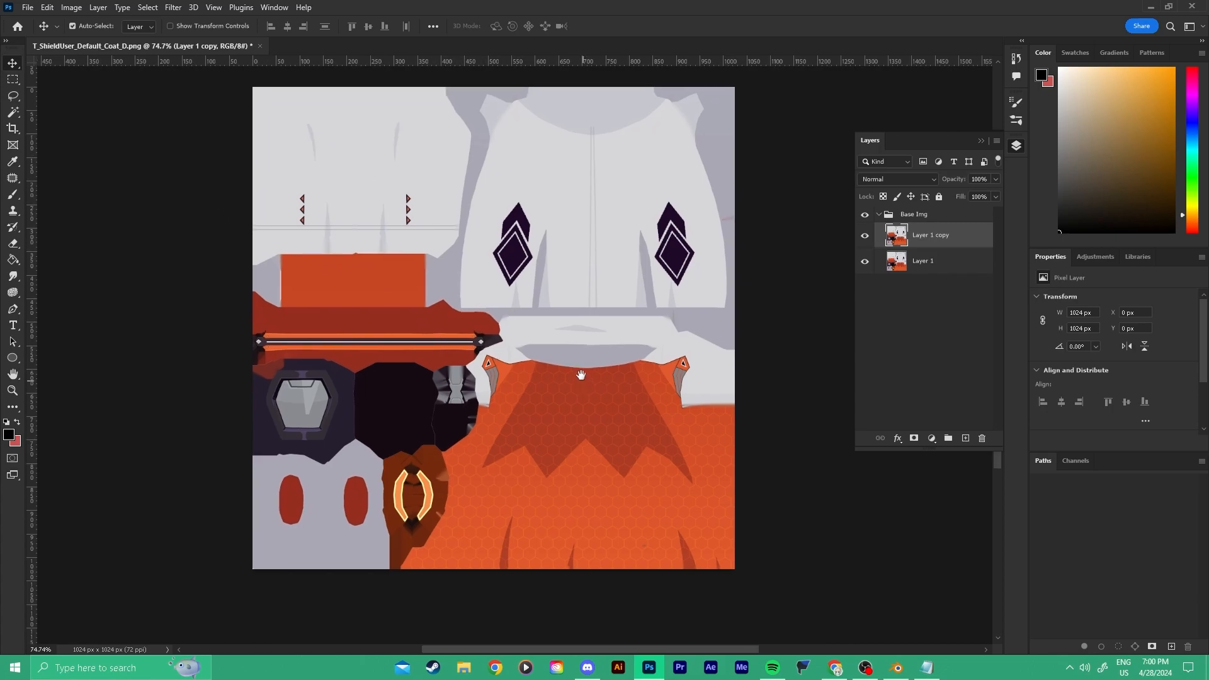
{"action": "key", "text": "z"}
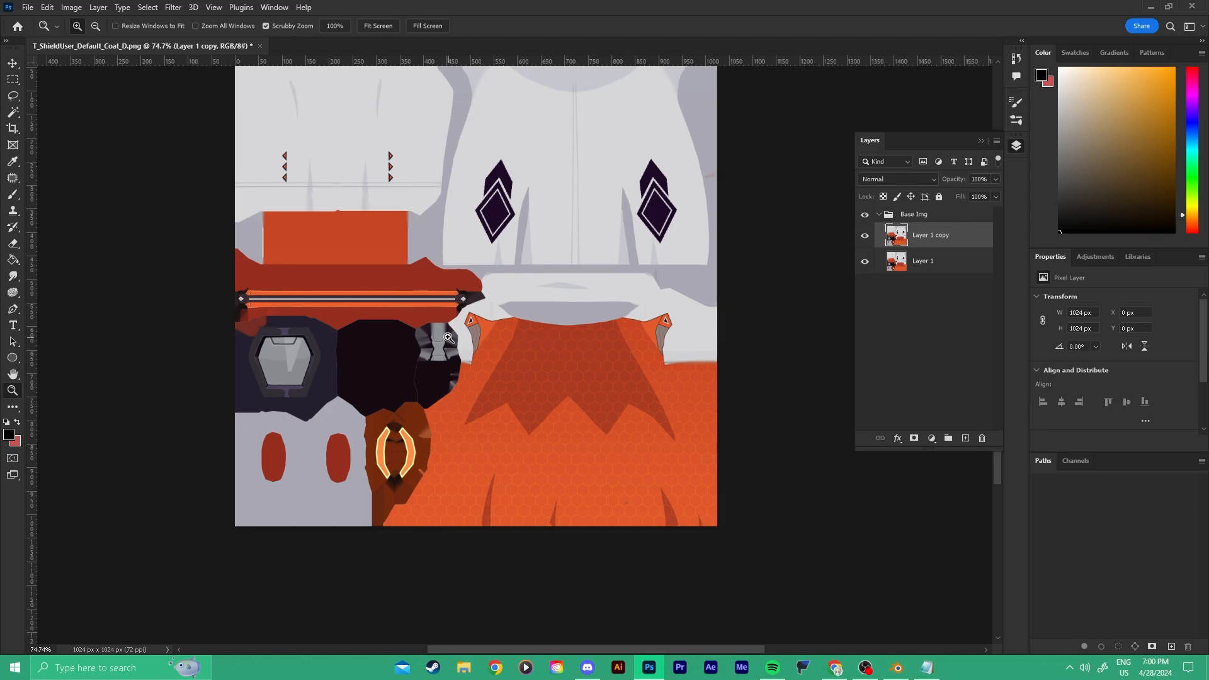
{"action": "left_click_drag", "start_coordinate": [493, 312], "coordinate": [518, 347]}
{"action": "key", "text": "v"}
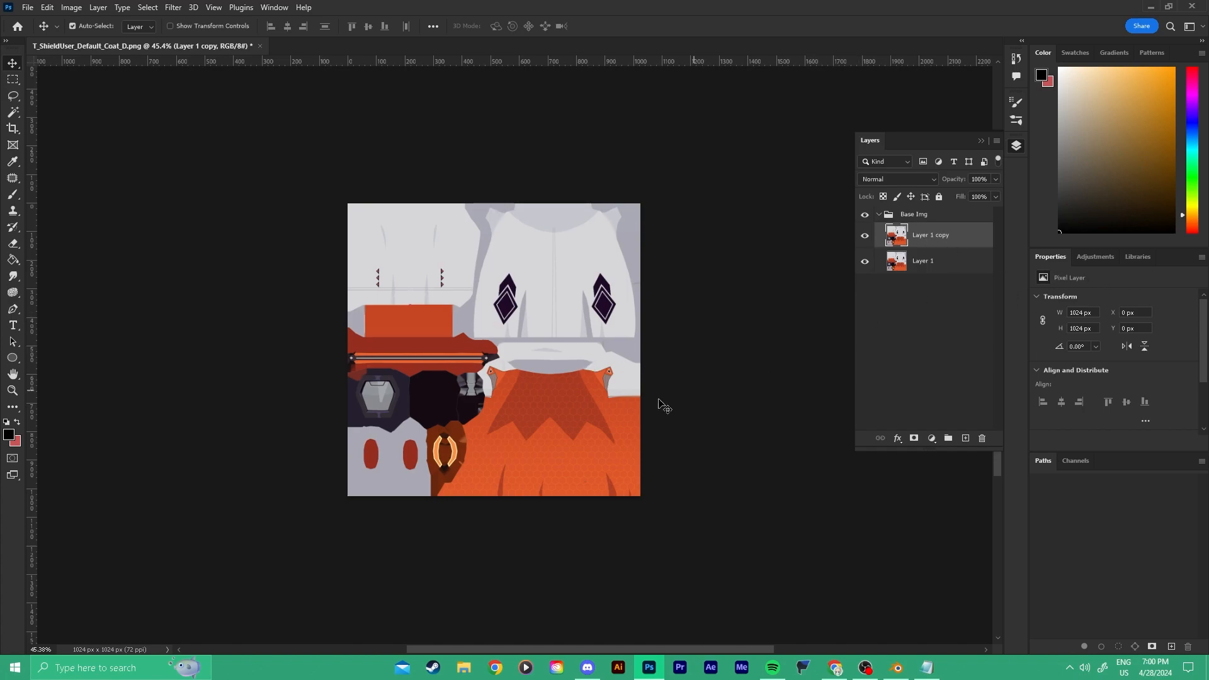
{"action": "left_click_drag", "start_coordinate": [942, 237], "coordinate": [941, 211], "text": "alt"}
Select the orange coat area on Layer 1 copy 2 with the Quick Selection tool and a large brush.
{"action": "left_click_drag", "start_coordinate": [549, 461], "coordinate": [577, 447], "text": "ctrl"}
{"action": "key", "text": "w"}
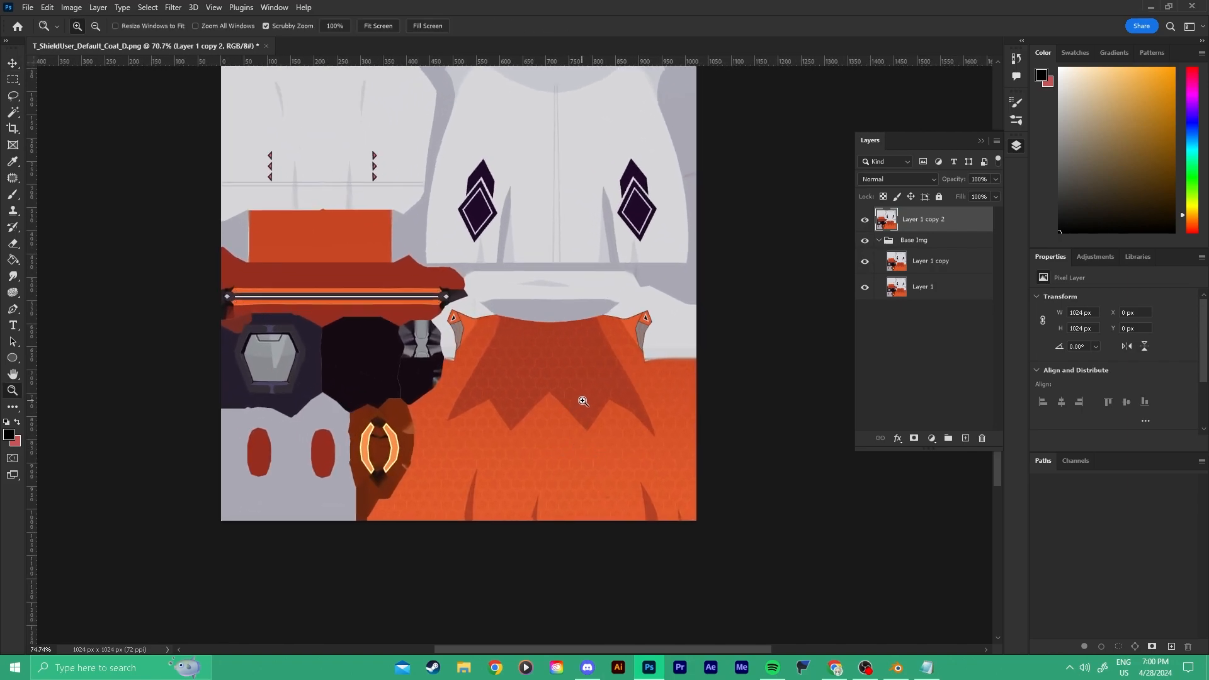
{"action": "scroll", "coordinate": [578, 403], "scroll_direction": "up", "scroll_amount": 2, "text": "alt"}
{"action": "key", "text": "shift+w"}
{"action": "key", "text": "shift+w"}
{"action": "mouse_move", "coordinate": [536, 444]}
{"action": "right_mouse_down", "text": "alt"}
{"action": "mouse_move", "coordinate": [675, 412]}
{"action": "mouse_move", "coordinate": [635, 403]}
{"action": "right_mouse_up", "text": "alt"}
{"action": "mouse_move", "coordinate": [635, 403]}
{"action": "left_mouse_down"}
{"action": "mouse_move", "coordinate": [531, 437]}
{"action": "mouse_move", "coordinate": [702, 482]}
{"action": "left_mouse_up"}
Add the missing edge of the grey striped strap near the dark metal parts to the selection with an 11 px brush.
{"action": "key", "text": "z"}
{"action": "left_click_drag", "start_coordinate": [454, 370], "coordinate": [551, 447]}
{"action": "left_click_drag", "start_coordinate": [496, 391], "coordinate": [534, 386]}
{"action": "key", "text": "w"}
{"action": "key", "text": "alt+w"}
{"action": "left_click", "coordinate": [474, 345]}
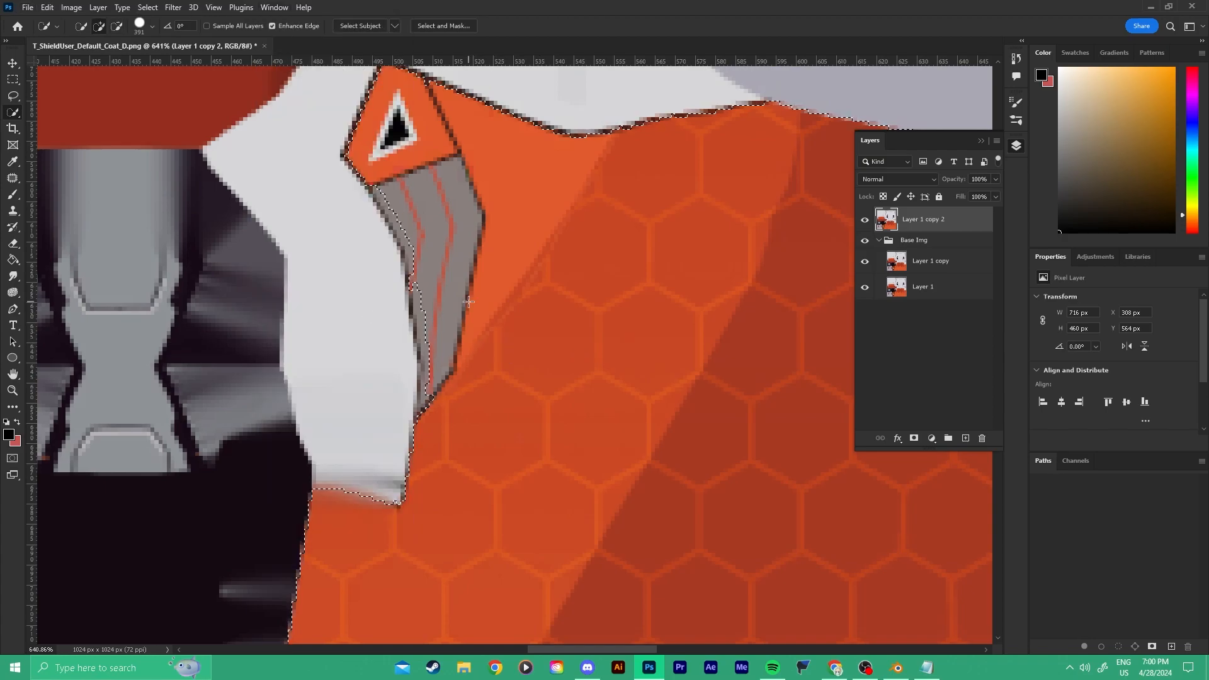
{"action": "mouse_move", "coordinate": [427, 293]}
{"action": "right_mouse_down", "text": "alt"}
{"action": "mouse_move", "coordinate": [262, 318]}
{"action": "mouse_move", "coordinate": [502, 322]}
{"action": "mouse_move", "coordinate": [391, 365]}
{"action": "mouse_move", "coordinate": [222, 331]}
{"action": "right_mouse_up", "text": "alt"}
{"action": "right_click_drag", "start_coordinate": [513, 337], "coordinate": [371, 332], "text": "alt"}
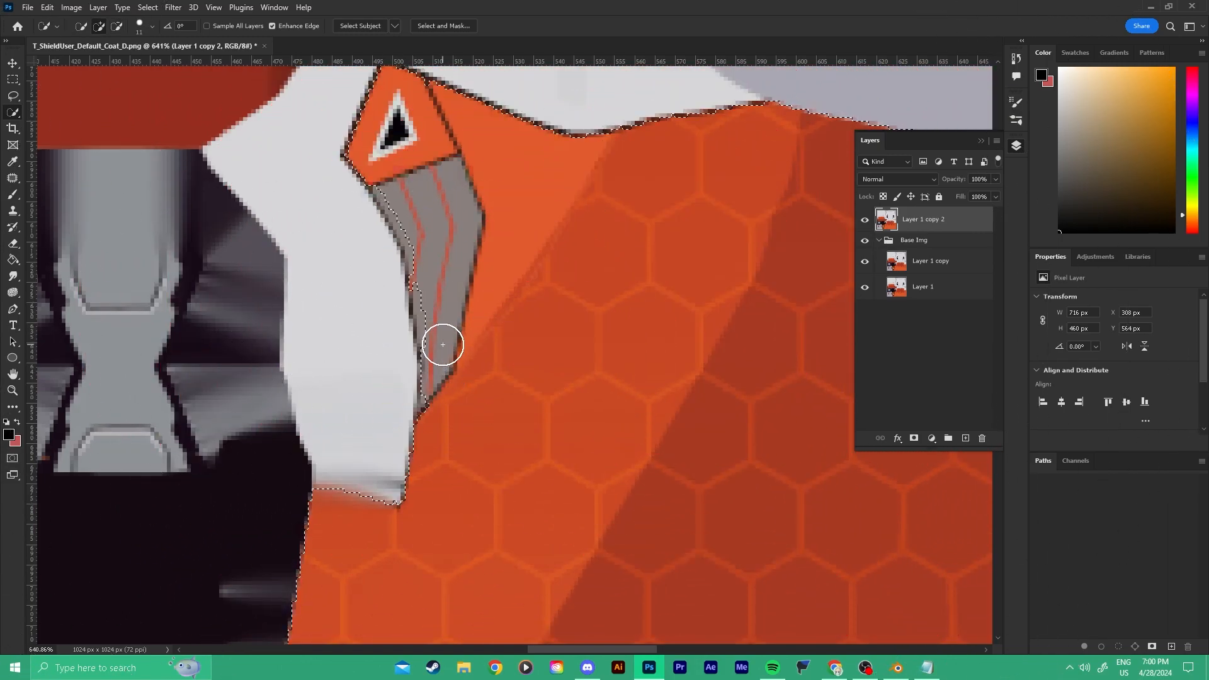
{"action": "left_click_drag", "start_coordinate": [452, 371], "coordinate": [427, 208]}
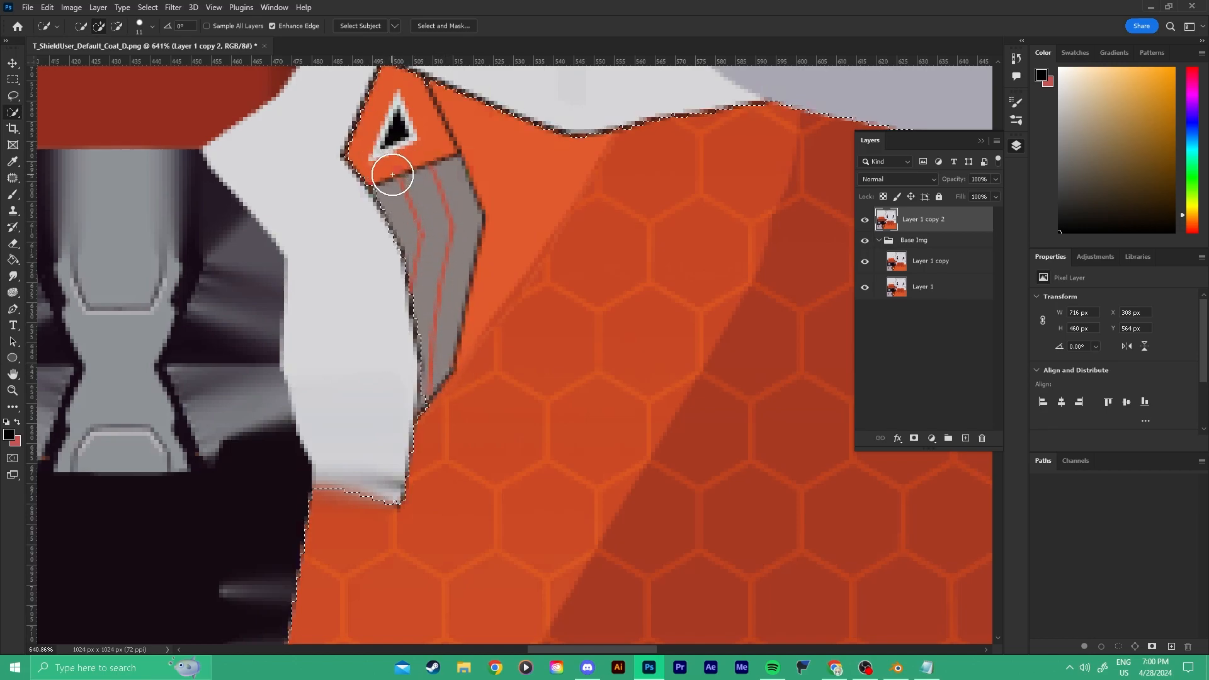
Examine the selection outline along both grey straps, the white trim and the brown panel for gaps.
{"action": "key", "text": "shift+w"}
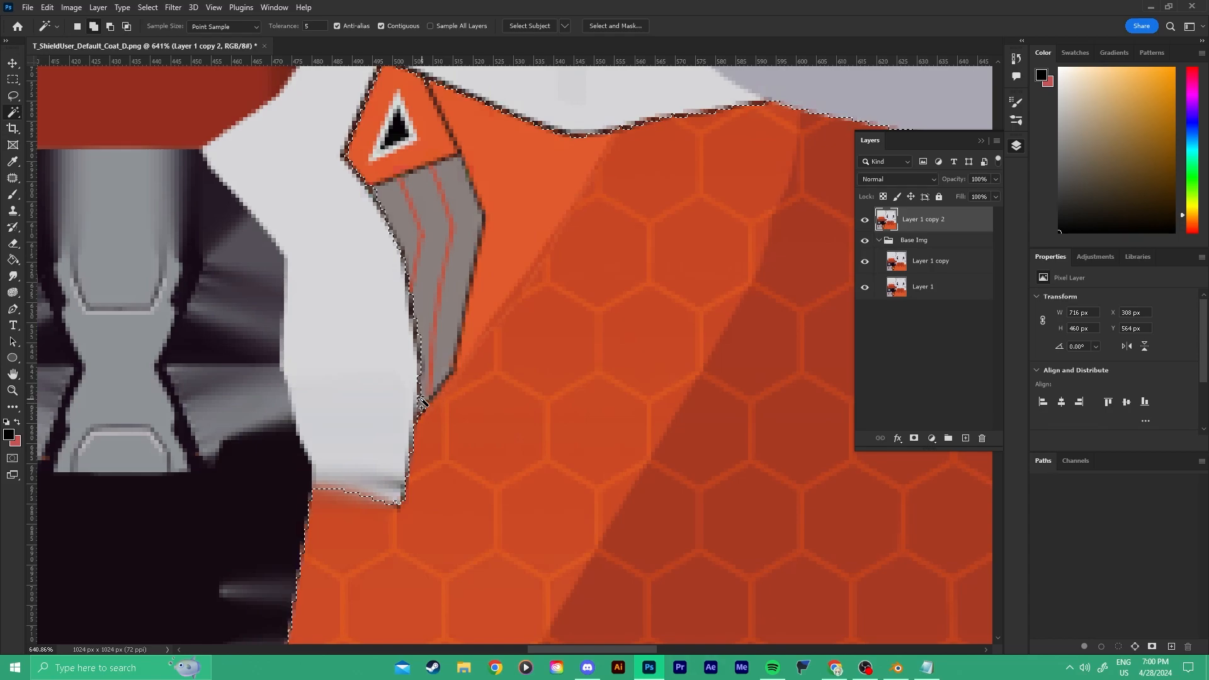
{"action": "scroll", "coordinate": [668, 165], "scroll_direction": "right", "scroll_amount": 10}
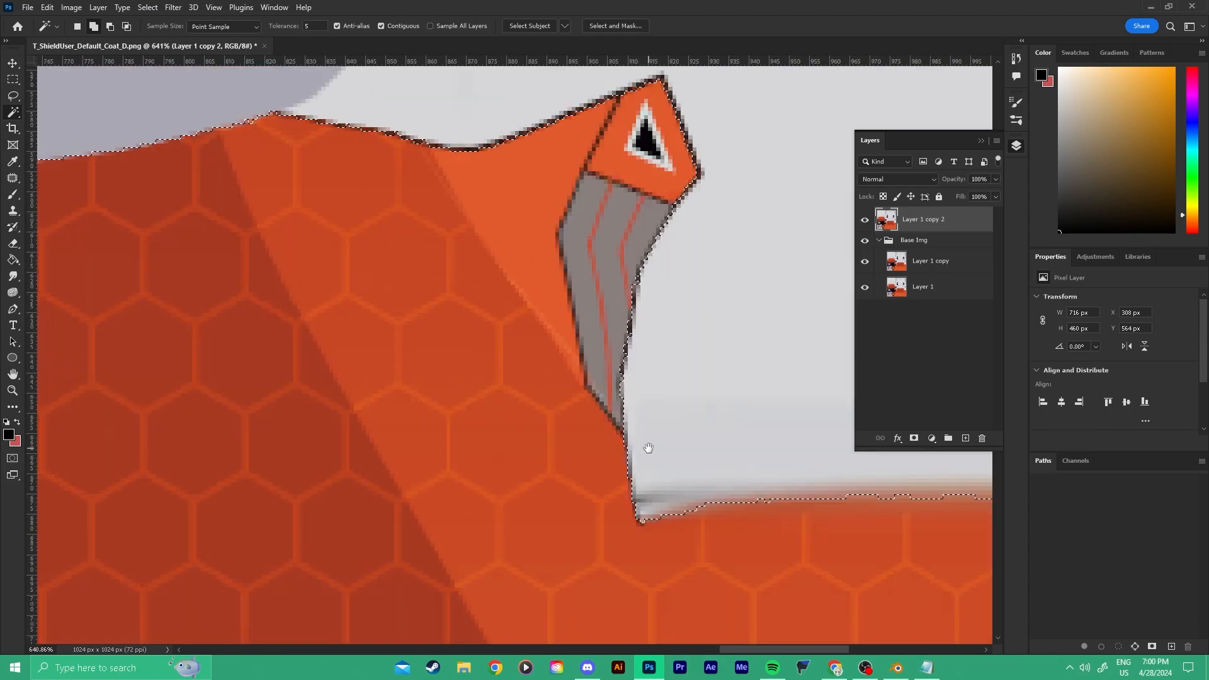
{"action": "left_click_drag", "start_coordinate": [648, 440], "coordinate": [455, 282]}
{"action": "key", "text": "z"}
{"action": "left_click_drag", "start_coordinate": [631, 344], "coordinate": [513, 329]}
{"action": "left_click_drag", "start_coordinate": [437, 475], "coordinate": [498, 473]}
{"action": "left_click_drag", "start_coordinate": [411, 254], "coordinate": [410, 332]}
{"action": "left_click_drag", "start_coordinate": [369, 291], "coordinate": [413, 251]}
{"action": "key", "text": "w"}
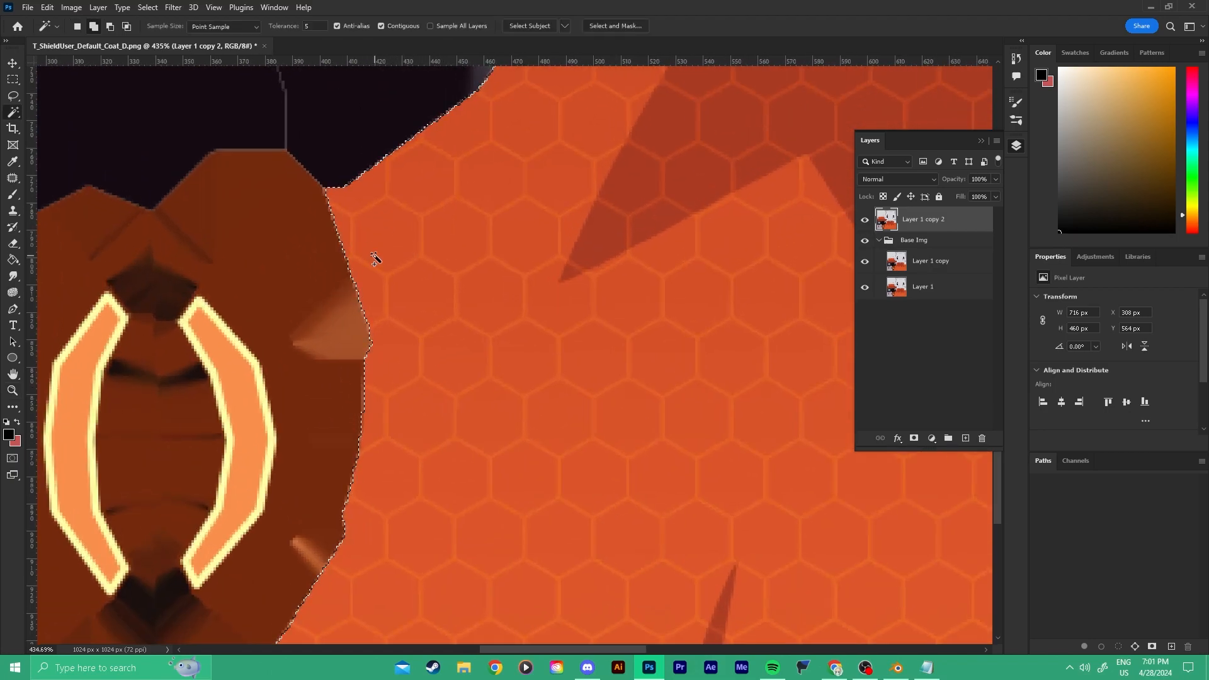
{"action": "left_click_drag", "start_coordinate": [489, 262], "coordinate": [412, 284]}
{"action": "key", "text": "z"}
{"action": "left_click_drag", "start_coordinate": [659, 290], "coordinate": [734, 291]}
{"action": "key", "text": "w"}
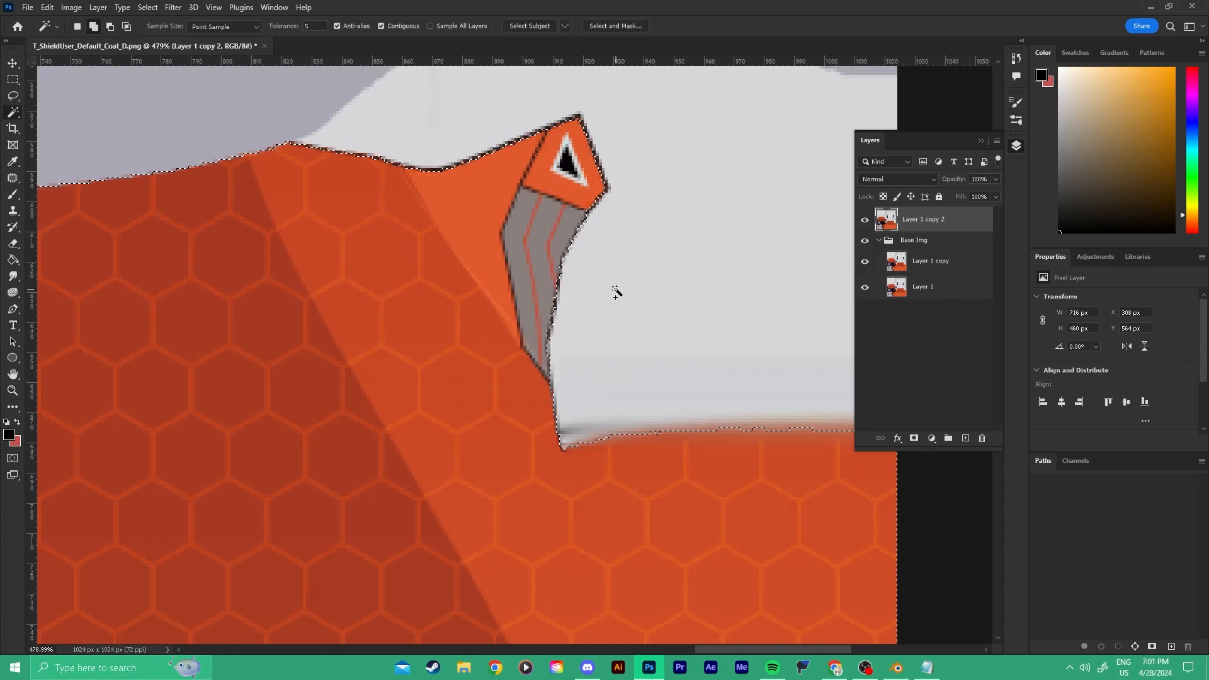
{"action": "key", "text": "z"}
{"action": "left_click_drag", "start_coordinate": [648, 277], "coordinate": [560, 262]}
Hide the Base Img group, leaving Layer 1 copy 2 visible.
{"action": "key", "text": "v"}
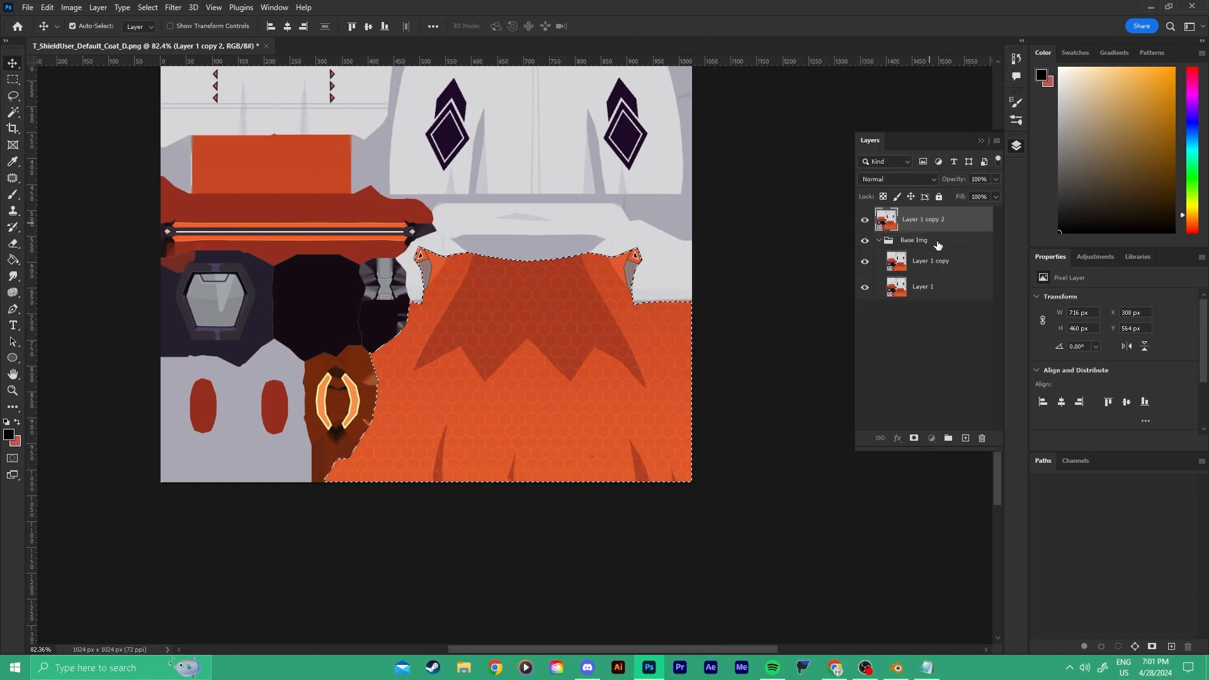
{"action": "left_click", "coordinate": [865, 264]}
{"action": "left_click", "coordinate": [864, 262]}
{"action": "left_click", "coordinate": [865, 241]}
Invert the selection and delete everything outside the orange coat area from Layer 1 copy 2.
{"action": "key", "text": "z"}
{"action": "left_click_drag", "start_coordinate": [777, 237], "coordinate": [753, 240]}
{"action": "left_click_drag", "start_coordinate": [686, 215], "coordinate": [687, 387]}
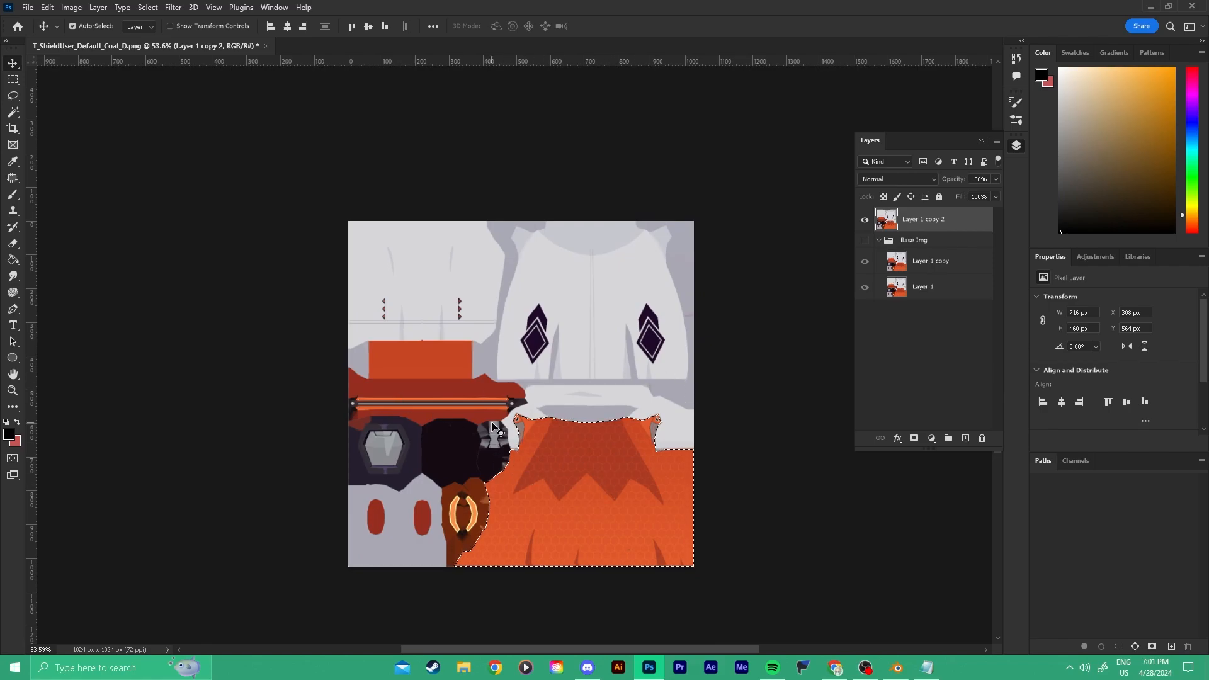
{"action": "key", "text": "ctrl+shift+i"}
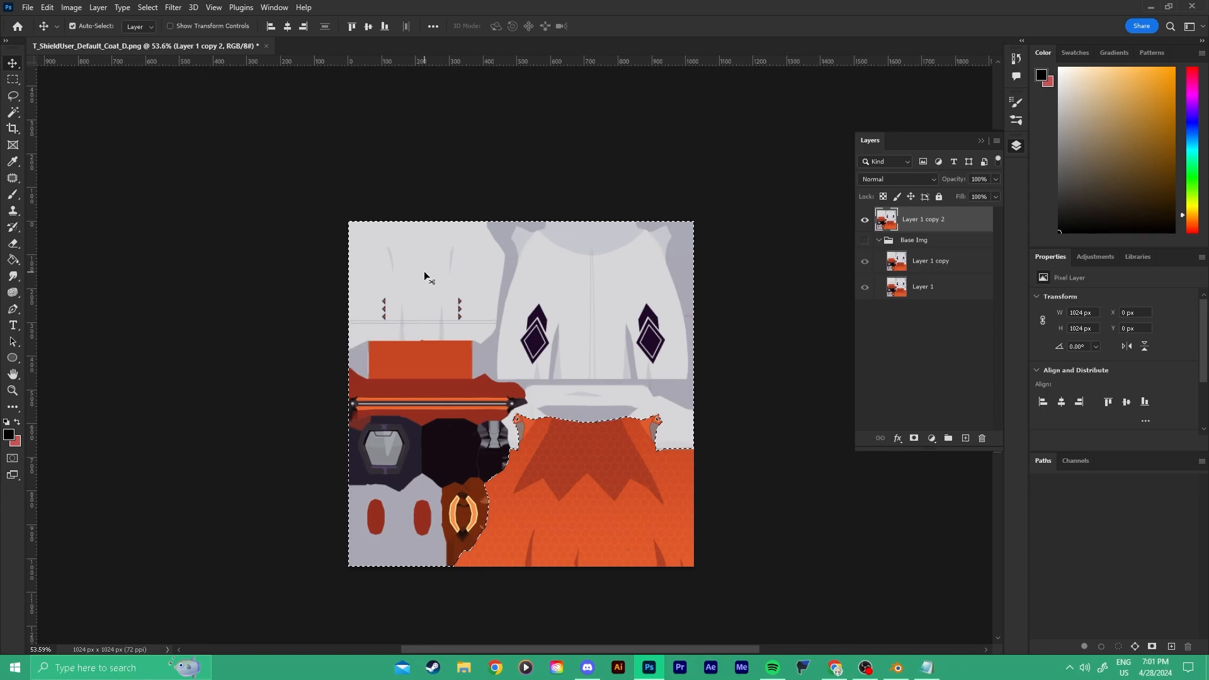
{"action": "key", "text": "Delete"}
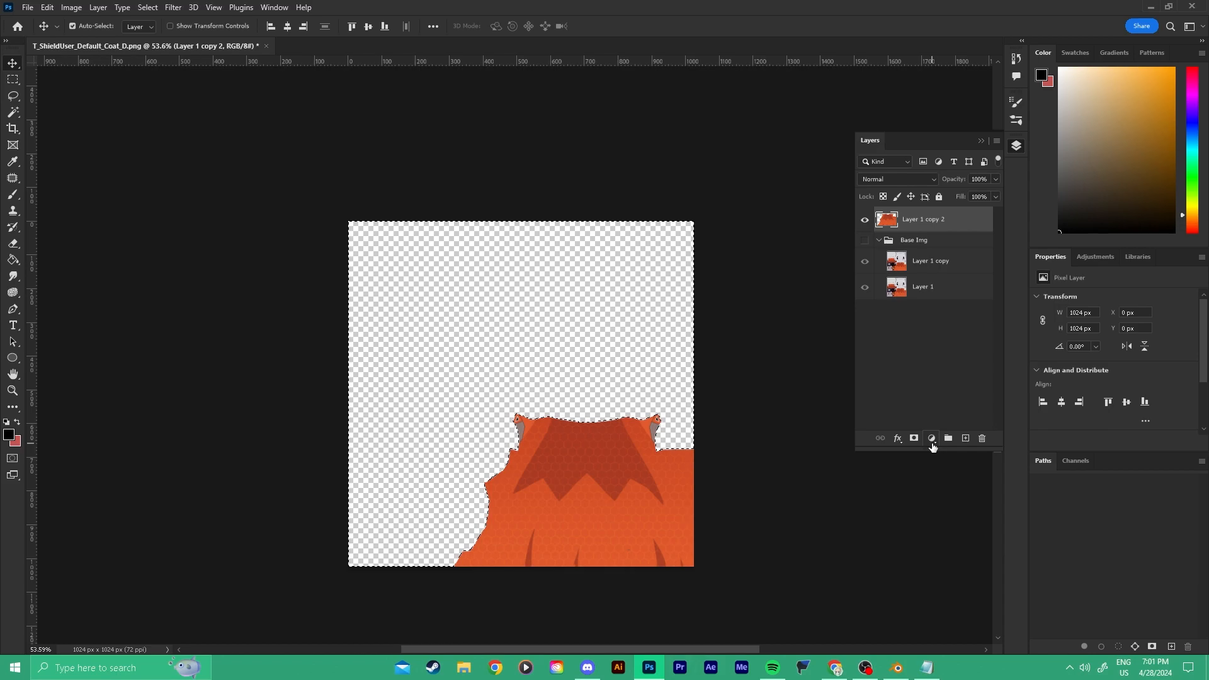
Add a Gradient Map adjustment layer above Layer 1 copy 2.
{"action": "left_click", "coordinate": [933, 439]}
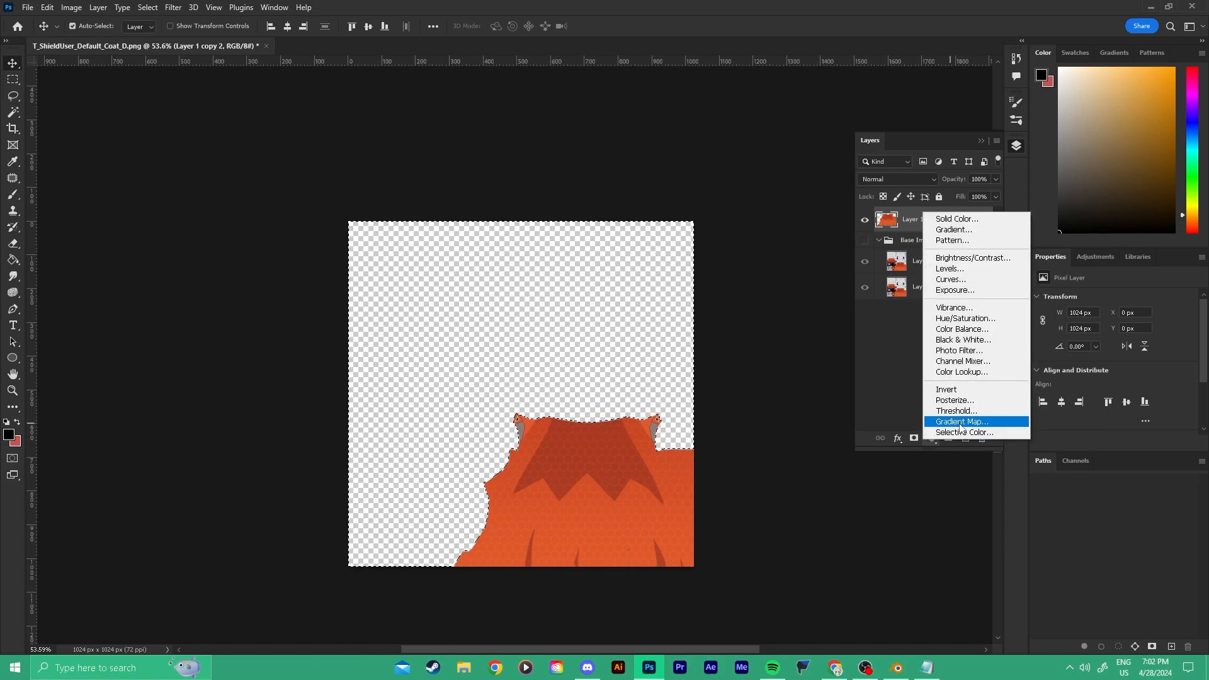
{"action": "left_click", "coordinate": [961, 423]}
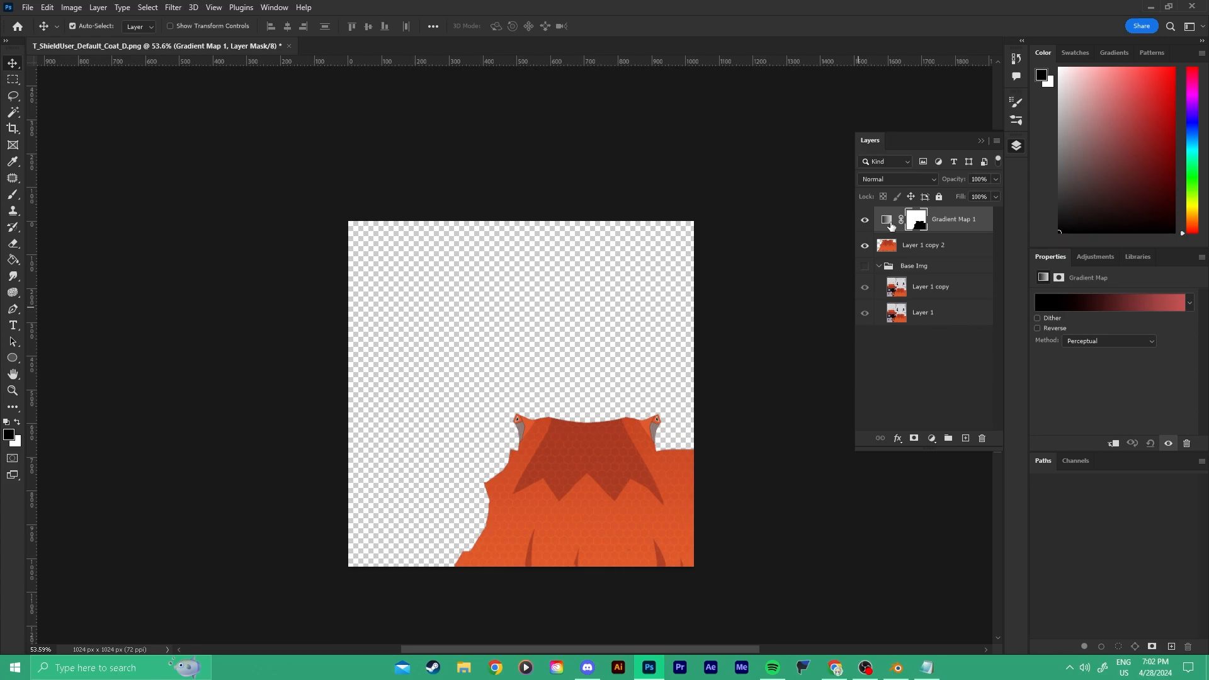
Show the Base Img group and invert Gradient Map 1's layer mask to limit the gradient to the orange coat area.
{"action": "left_click", "coordinate": [864, 267]}
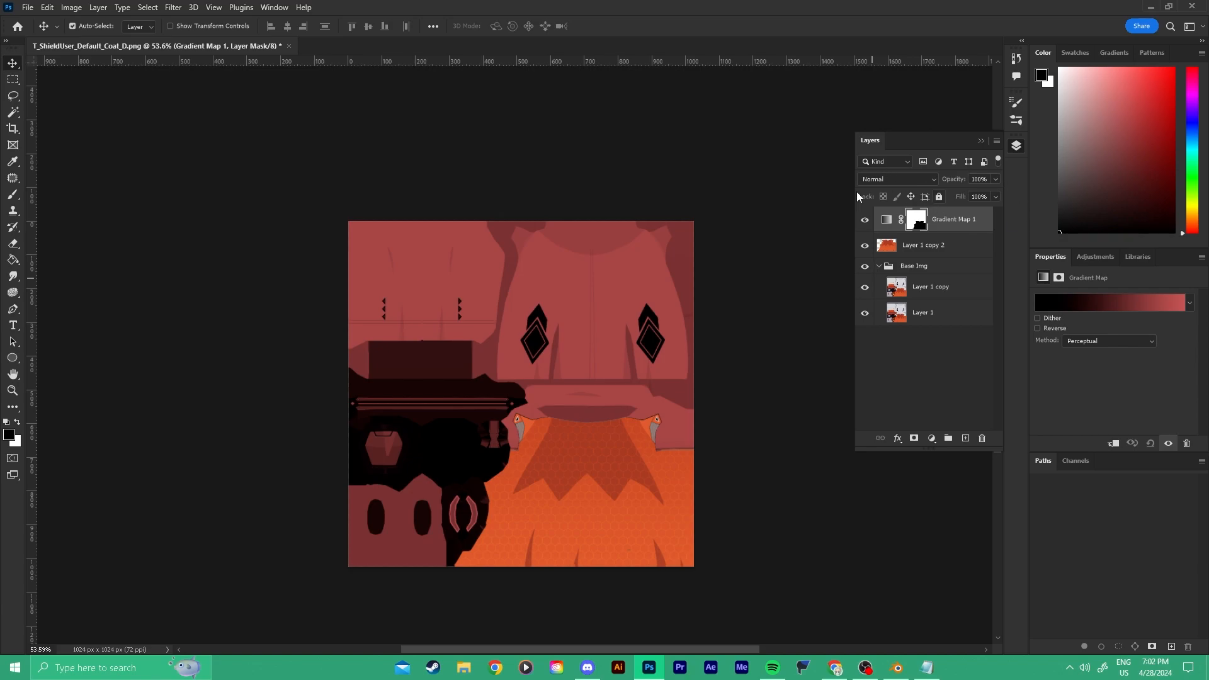
{"action": "left_click", "coordinate": [917, 223]}
{"action": "left_click", "coordinate": [887, 223]}
{"action": "left_click", "coordinate": [916, 225]}
{"action": "left_click", "coordinate": [887, 221]}
{"action": "left_click", "coordinate": [918, 224]}
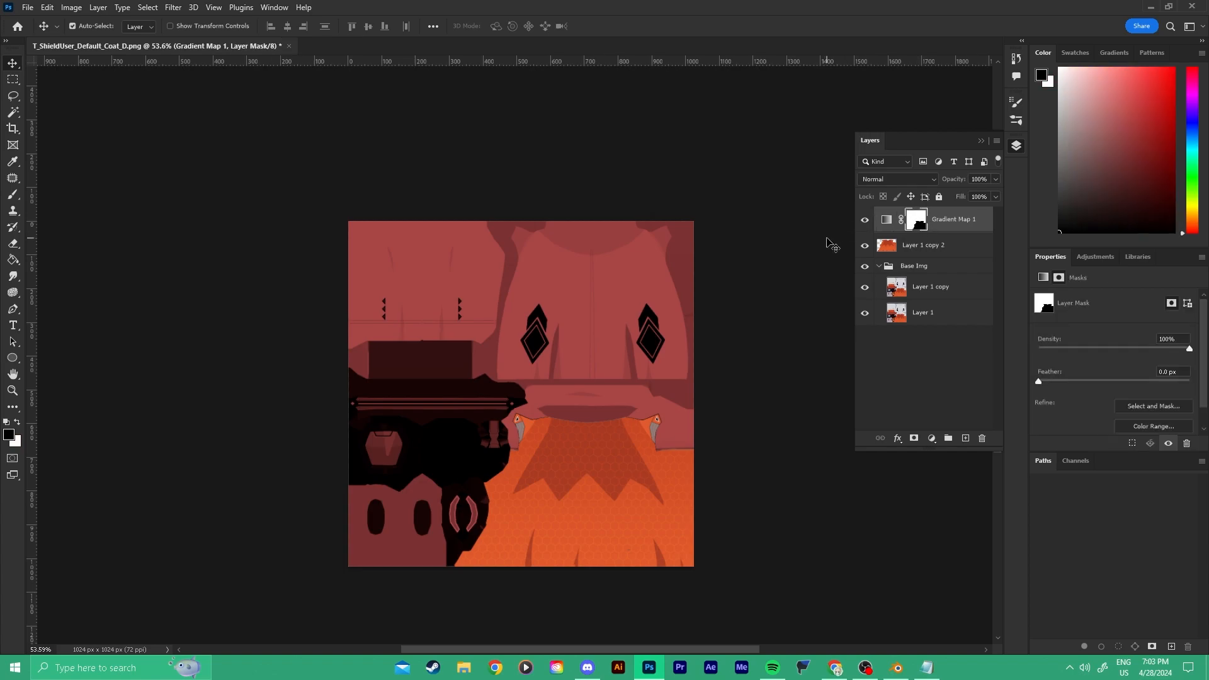
{"action": "key", "text": "ctrl+i"}
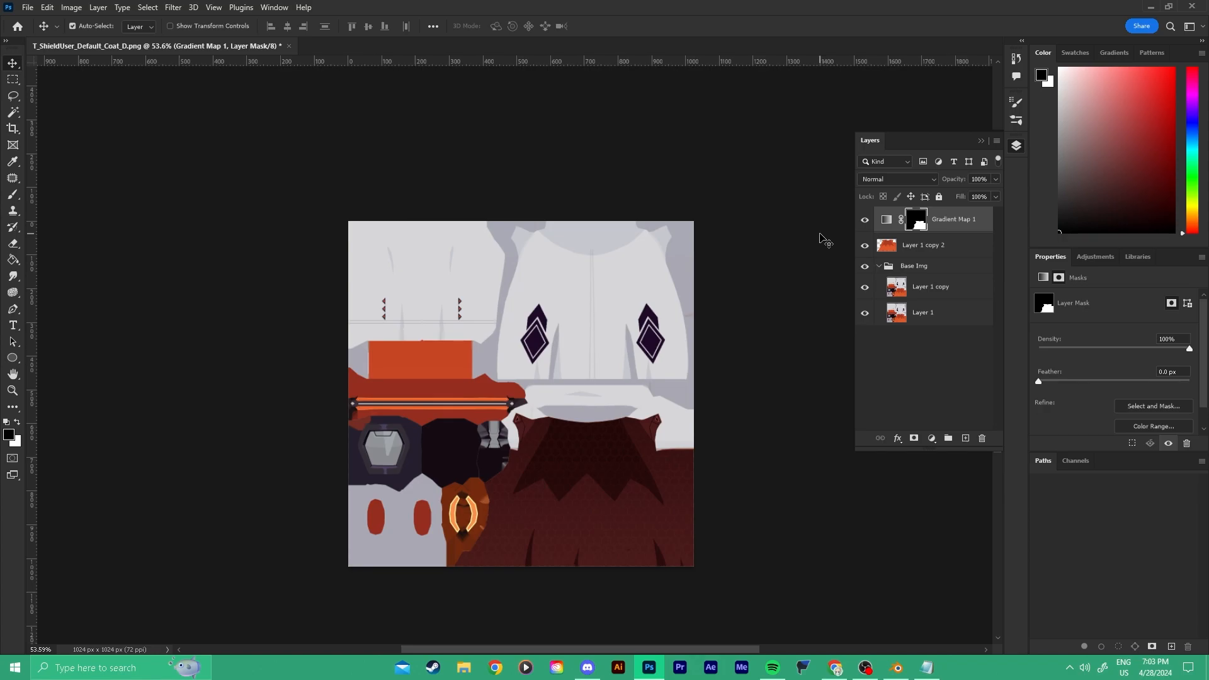
Inspect the recoloured coat area up close and view Gradient Map 1's gradient in the Gradient Editor.
{"action": "key", "text": "z"}
{"action": "left_click_drag", "start_coordinate": [595, 513], "coordinate": [637, 500]}
{"action": "key", "text": "v"}
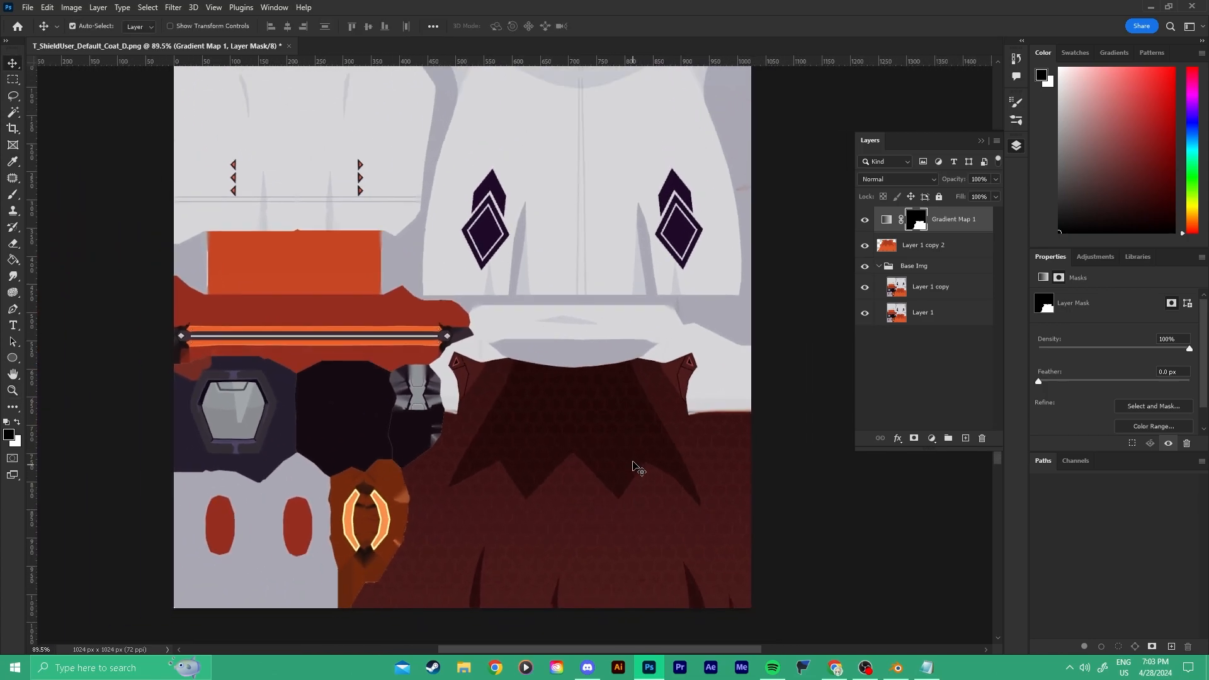
{"action": "left_click_drag", "start_coordinate": [630, 419], "coordinate": [555, 368]}
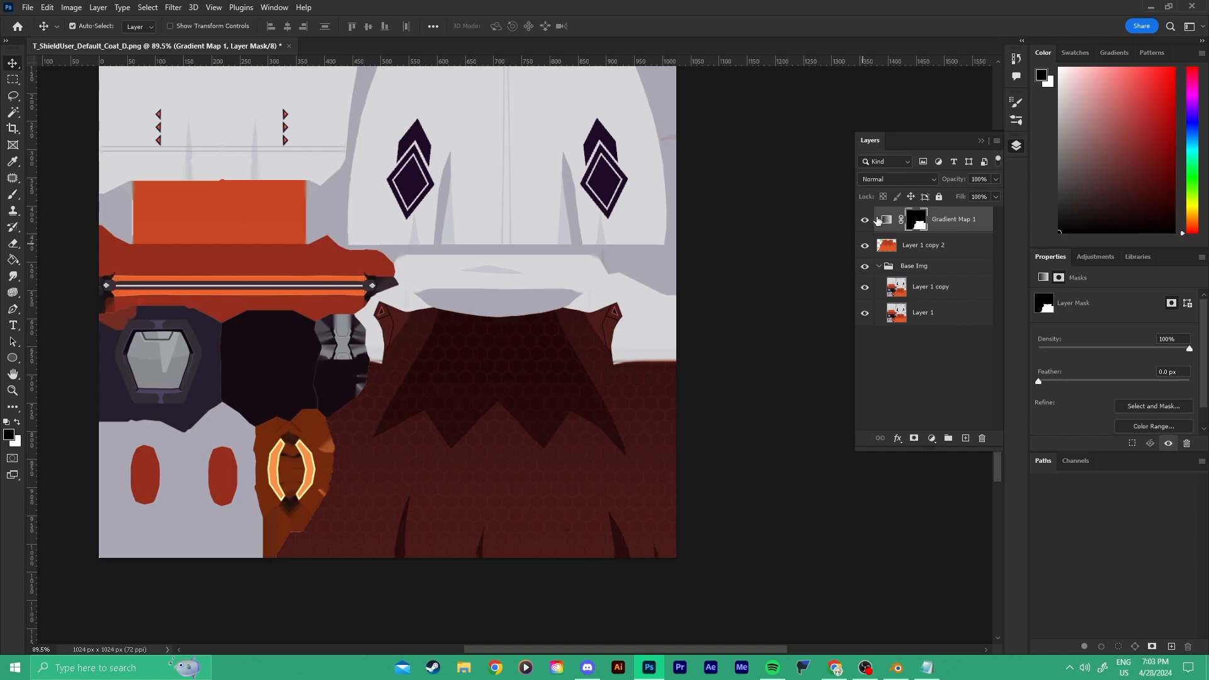
{"action": "left_click", "coordinate": [894, 221]}
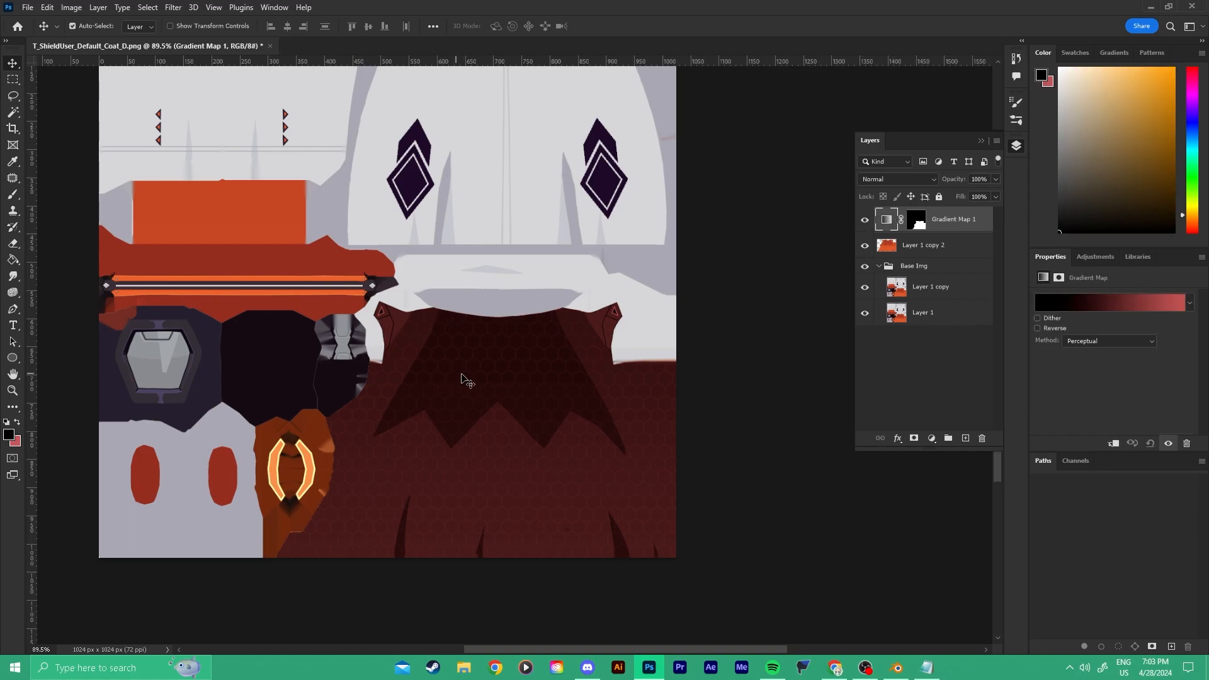
{"action": "left_click", "coordinate": [1111, 303]}
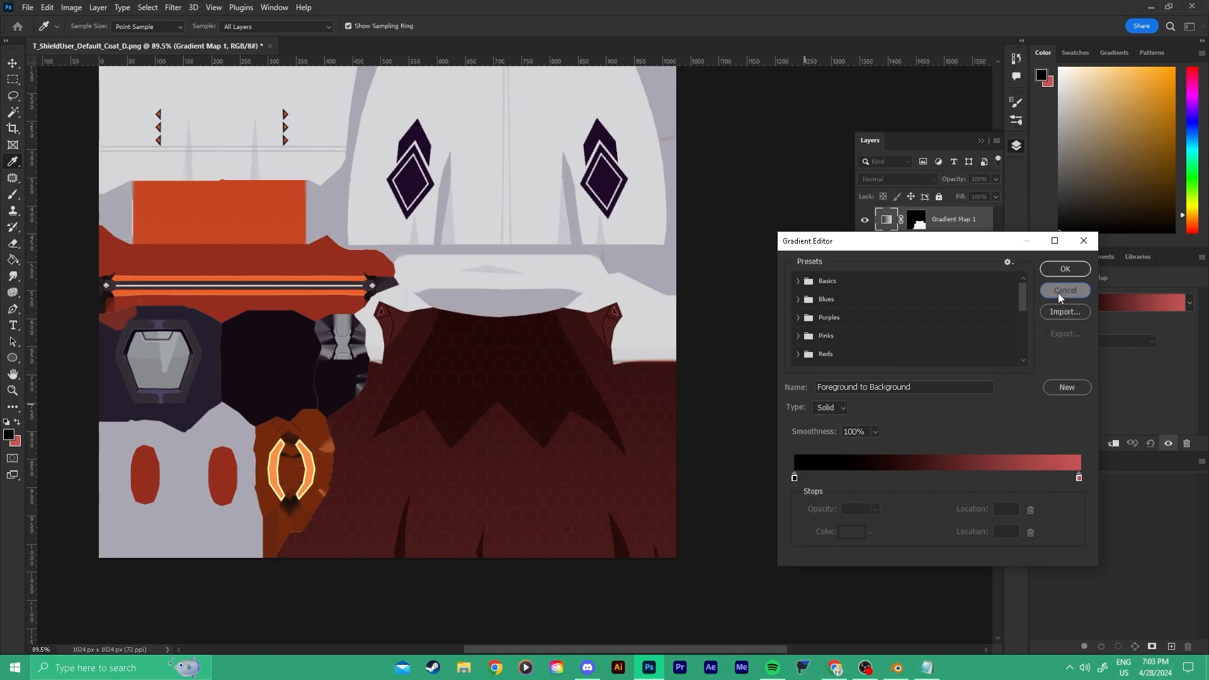
{"action": "left_click", "coordinate": [1060, 296]}
{"action": "left_click_drag", "start_coordinate": [509, 303], "coordinate": [575, 308]}
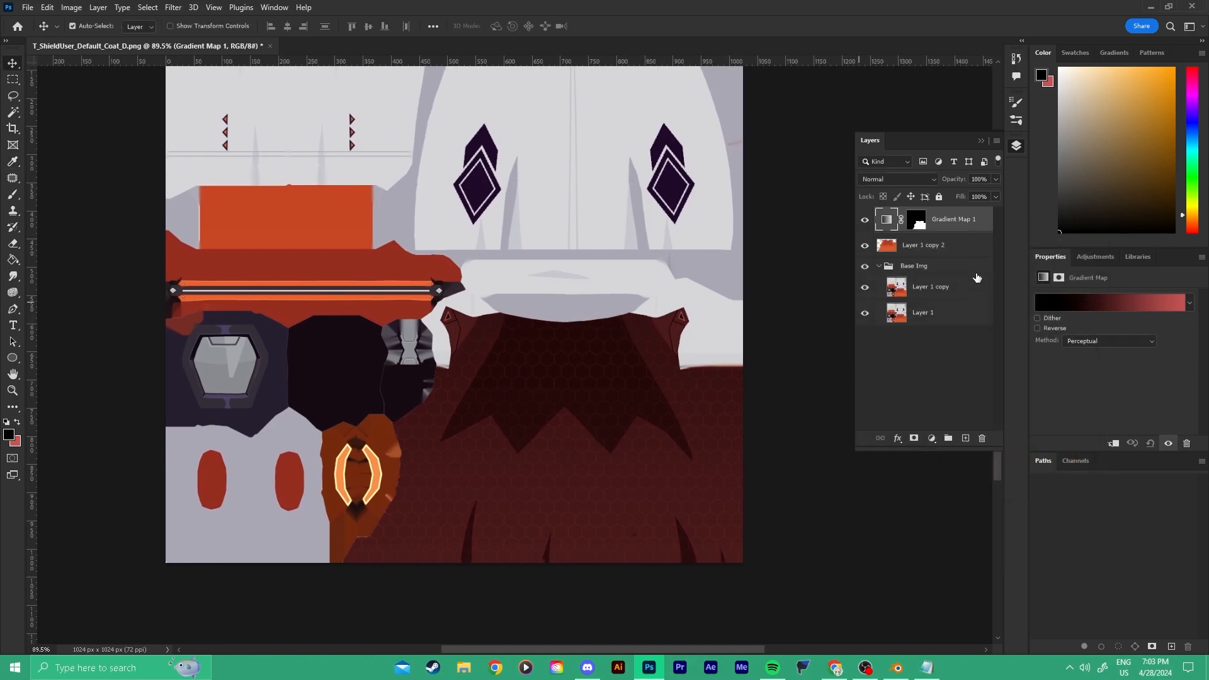
Compare Gradient Map 1's layer mask properties with its gradient settings and review the gradient's colour stops.
{"action": "left_click", "coordinate": [917, 225]}
{"action": "left_click", "coordinate": [883, 222]}
{"action": "left_click", "coordinate": [917, 228]}
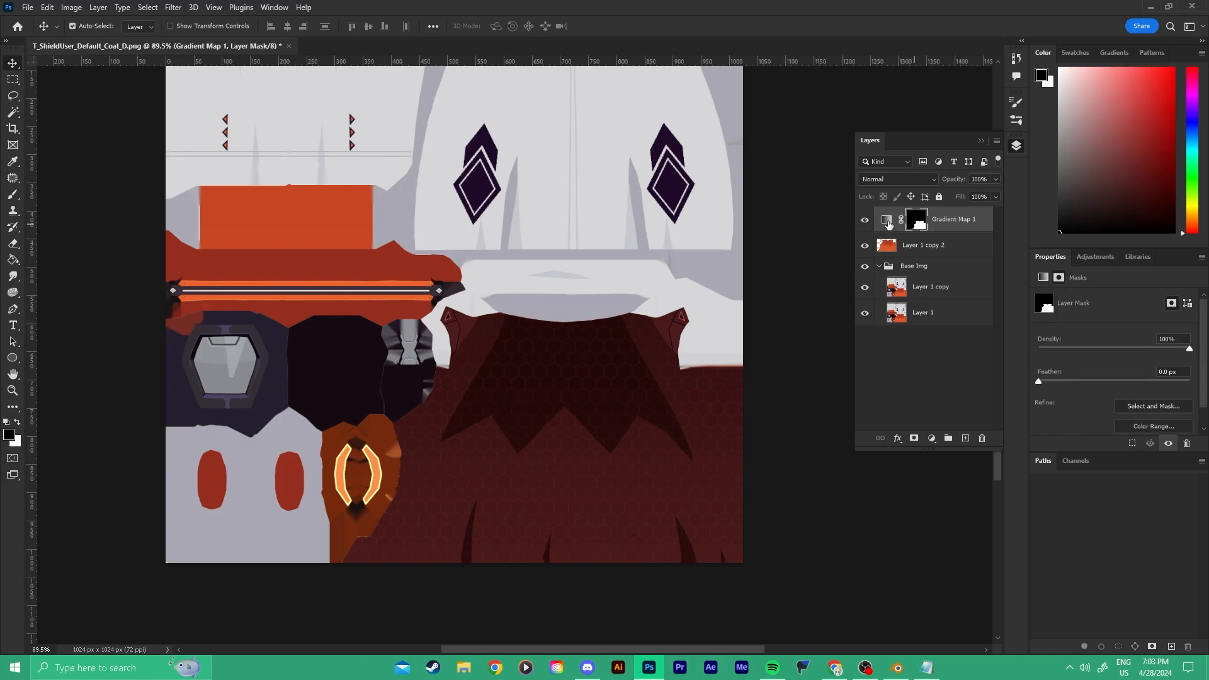
{"action": "left_click", "coordinate": [887, 222]}
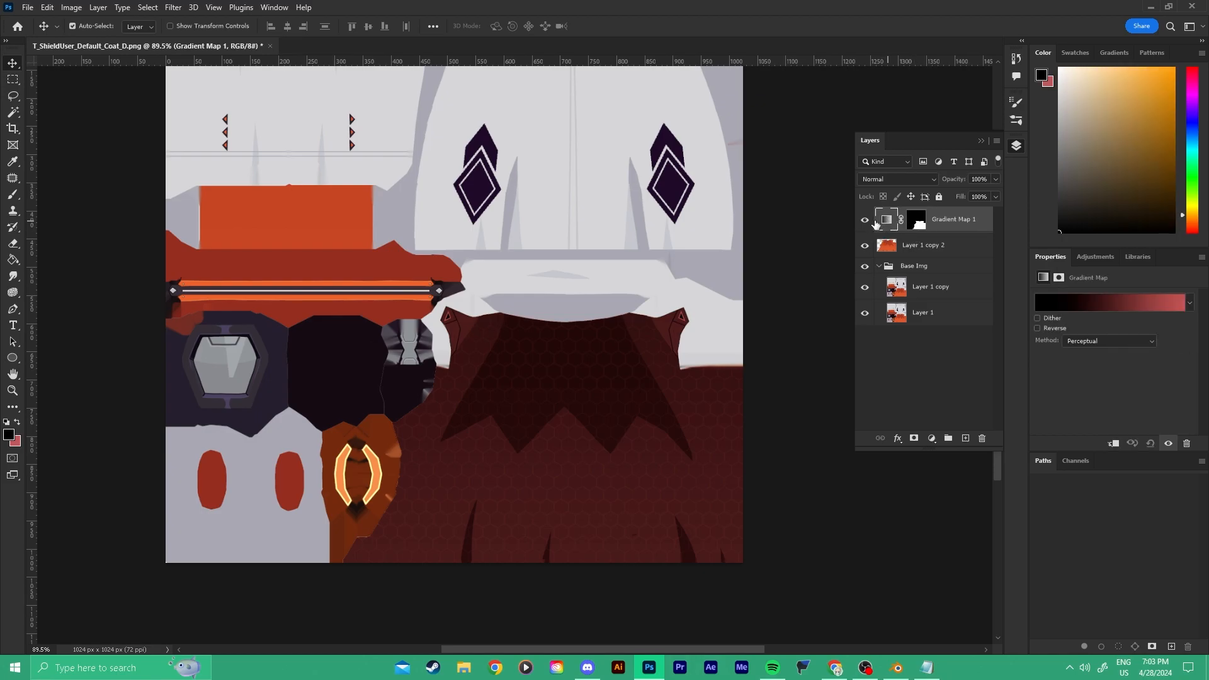
{"action": "left_click", "coordinate": [1058, 304]}
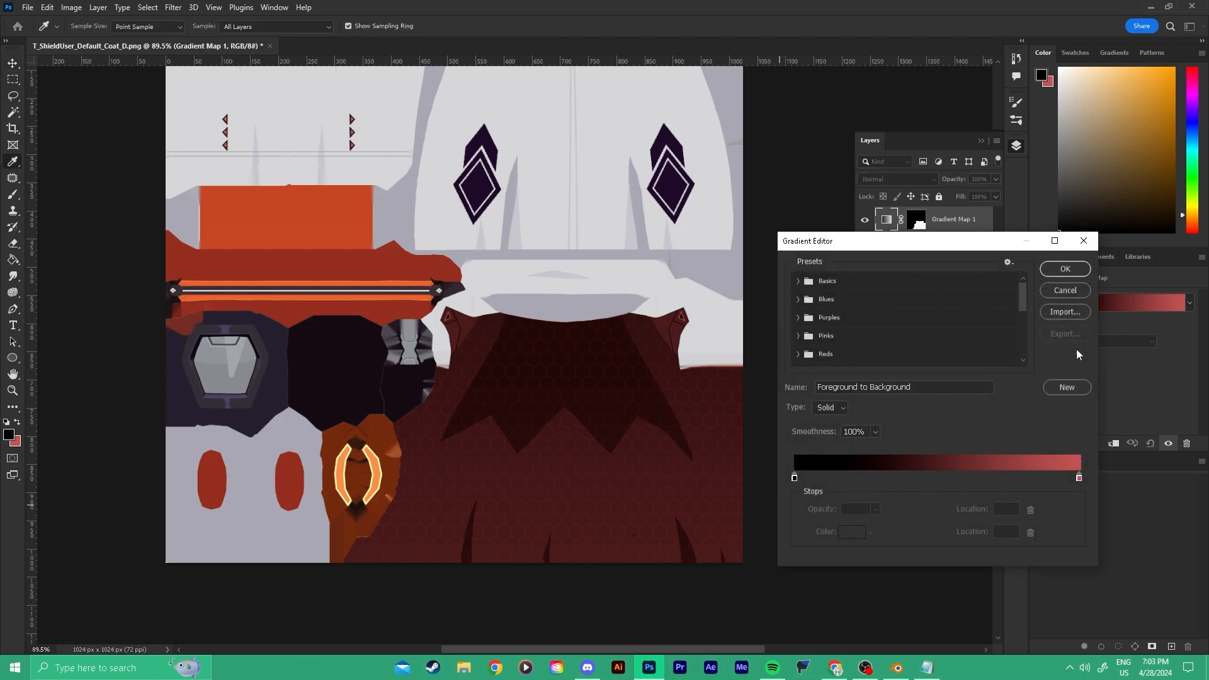
{"action": "left_click", "coordinate": [1049, 289]}
{"action": "key", "text": "z"}
{"action": "mouse_move", "coordinate": [621, 315]}
{"action": "left_mouse_down"}
{"action": "mouse_move", "coordinate": [554, 298]}
{"action": "mouse_move", "coordinate": [603, 303]}
{"action": "left_mouse_up"}
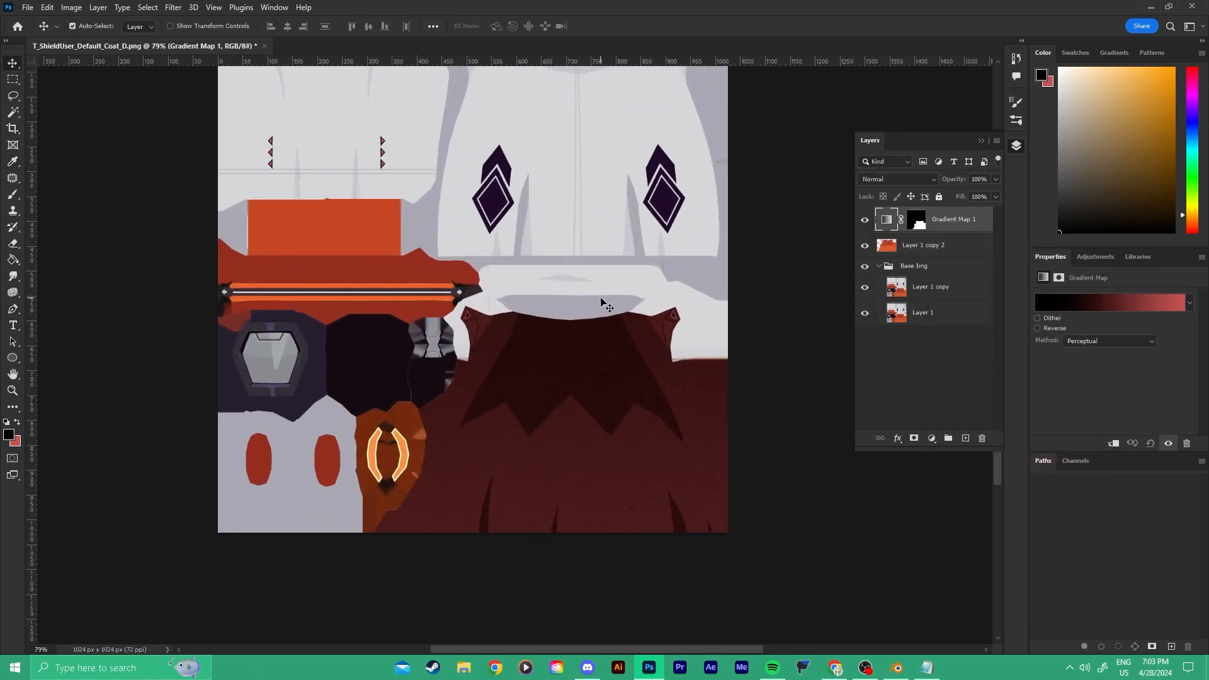
{"action": "left_click_drag", "start_coordinate": [690, 309], "coordinate": [697, 339]}
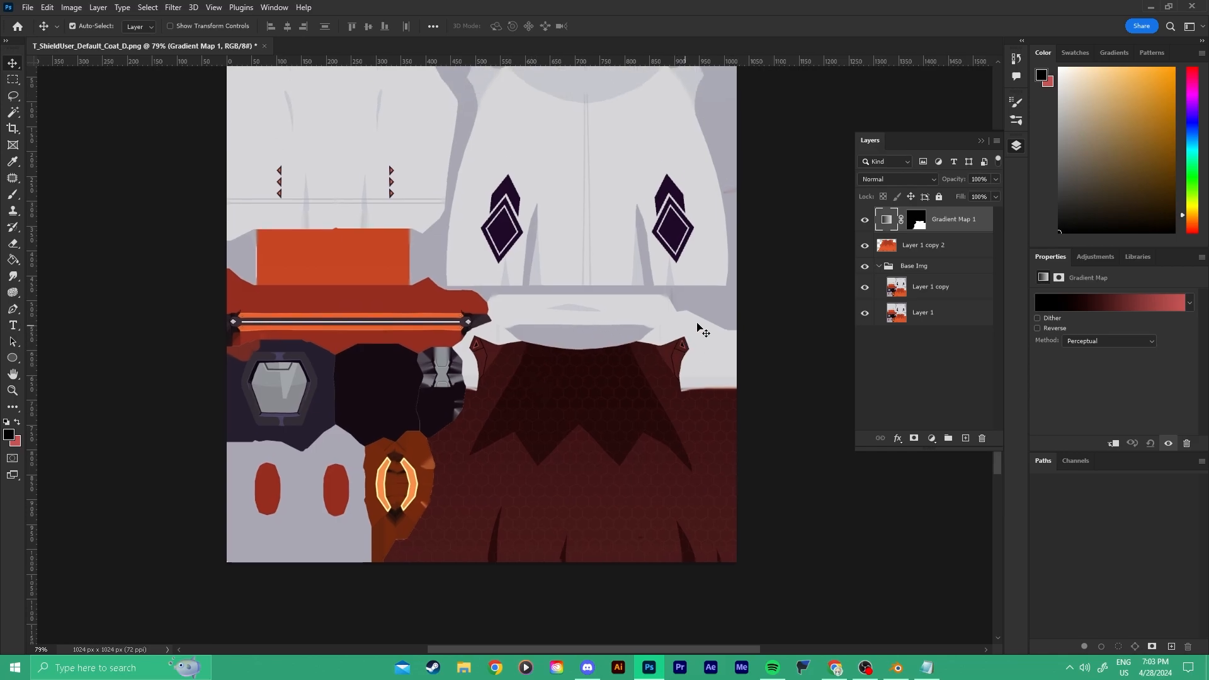
{"action": "mouse_move", "coordinate": [945, 233]}
{"action": "left_mouse_down"}
{"action": "mouse_move", "coordinate": [951, 246]}
{"action": "mouse_move", "coordinate": [945, 227]}
{"action": "left_mouse_up"}
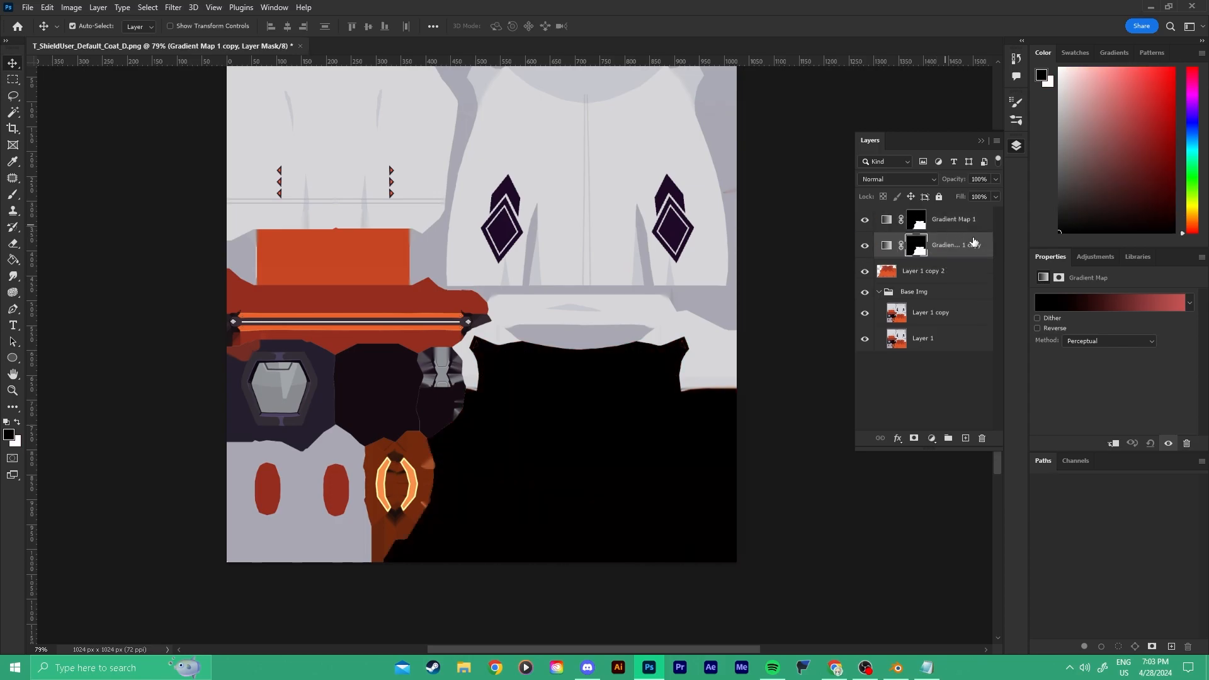
{"action": "left_click", "coordinate": [920, 243], "text": "ctrl"}
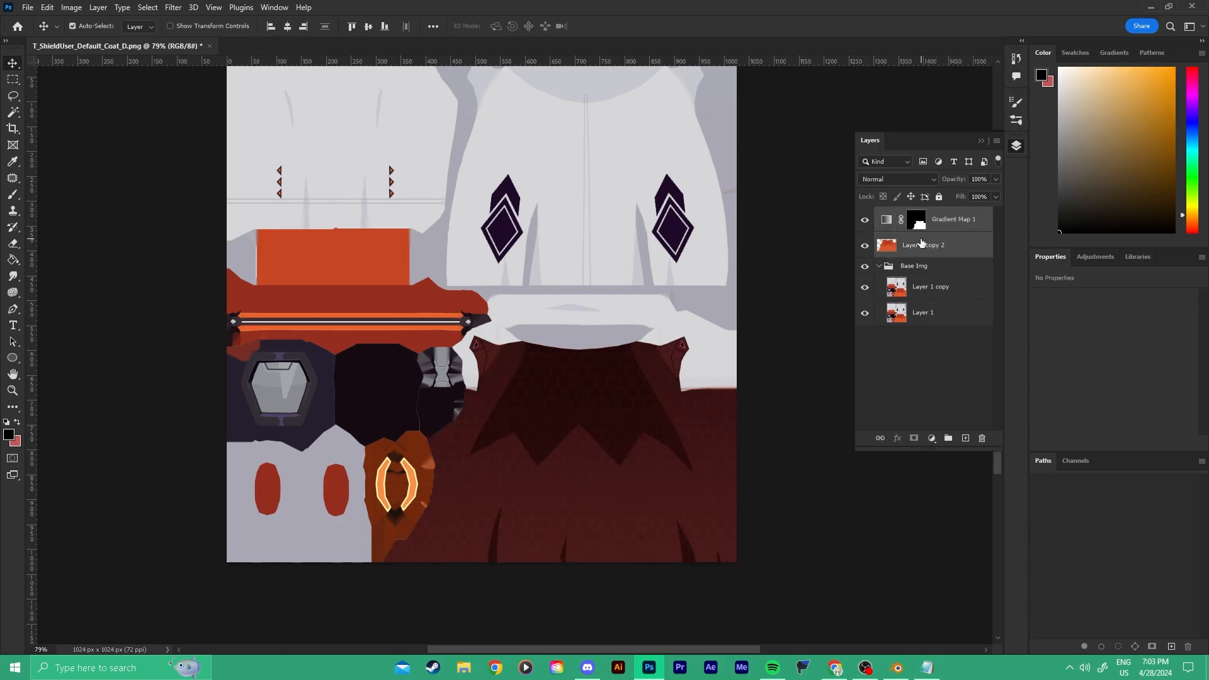
{"action": "left_click", "coordinate": [980, 228]}
{"action": "left_click", "coordinate": [945, 245]}
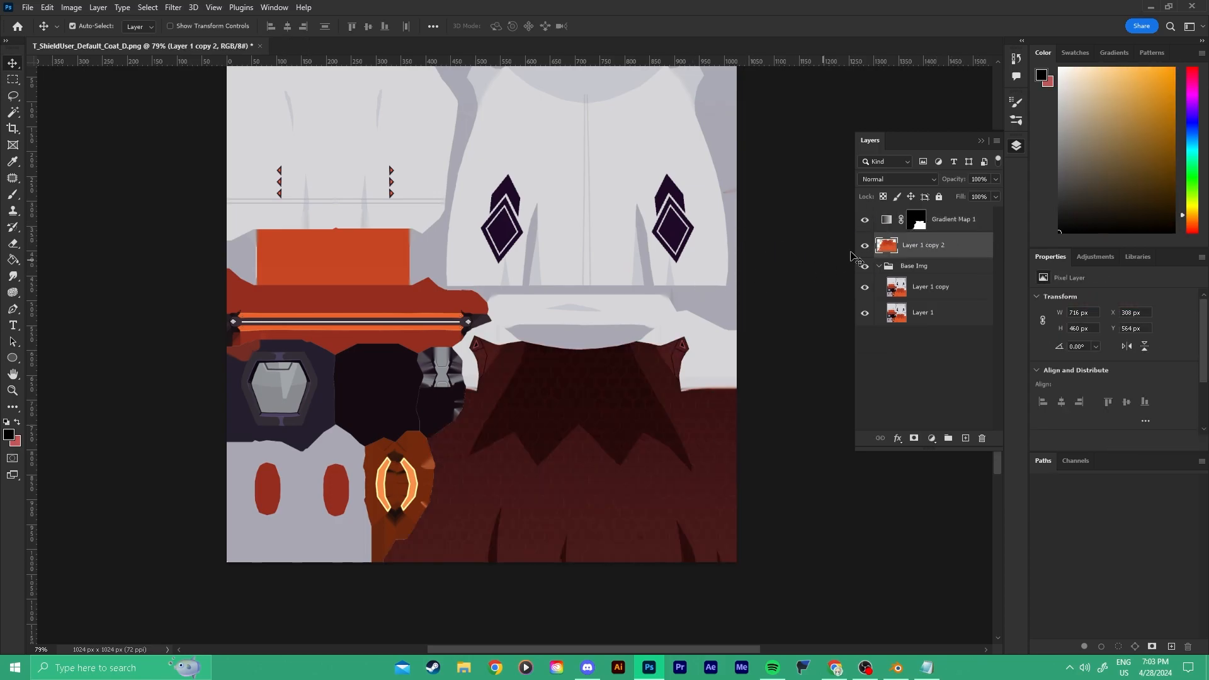
Examine the coat's edges with Gradient Map 1 applied, then hide it and inspect the grey straps in their original colours.
{"action": "left_click_drag", "start_coordinate": [640, 220], "coordinate": [608, 219]}
{"action": "key", "text": "z"}
{"action": "left_click_drag", "start_coordinate": [652, 383], "coordinate": [697, 380]}
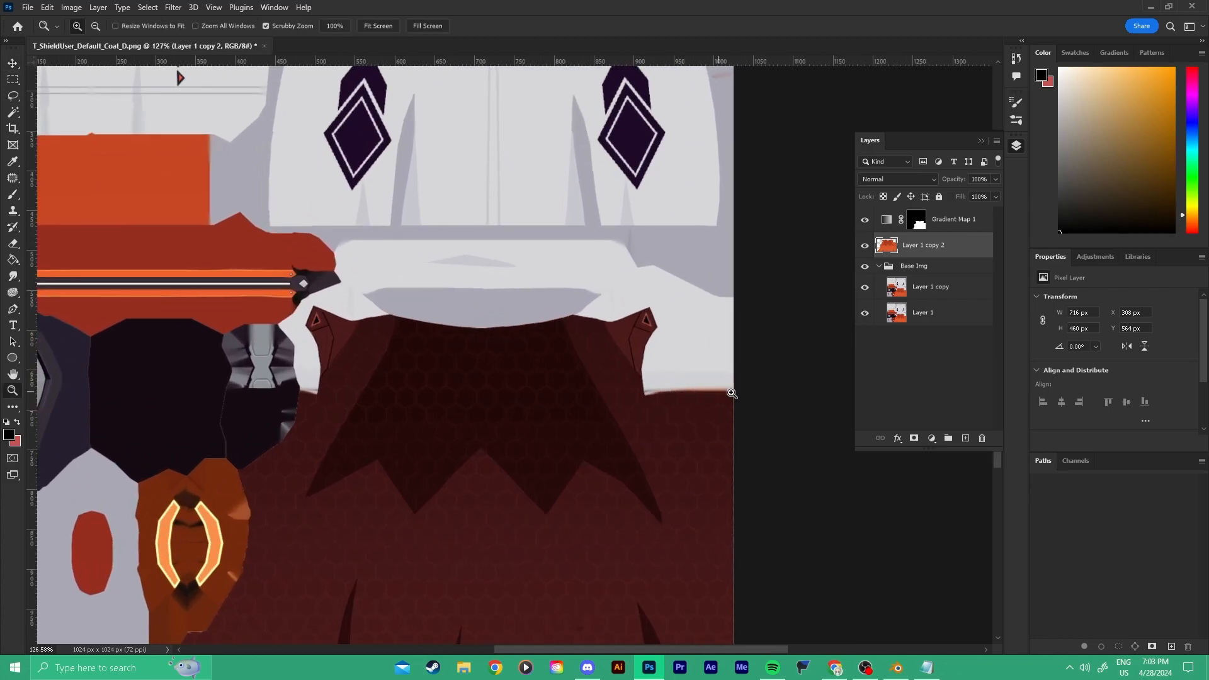
{"action": "left_click", "coordinate": [864, 219]}
{"action": "key", "text": "z"}
{"action": "left_click_drag", "start_coordinate": [632, 339], "coordinate": [504, 328]}
{"action": "key", "text": "z"}
{"action": "key", "text": "z"}
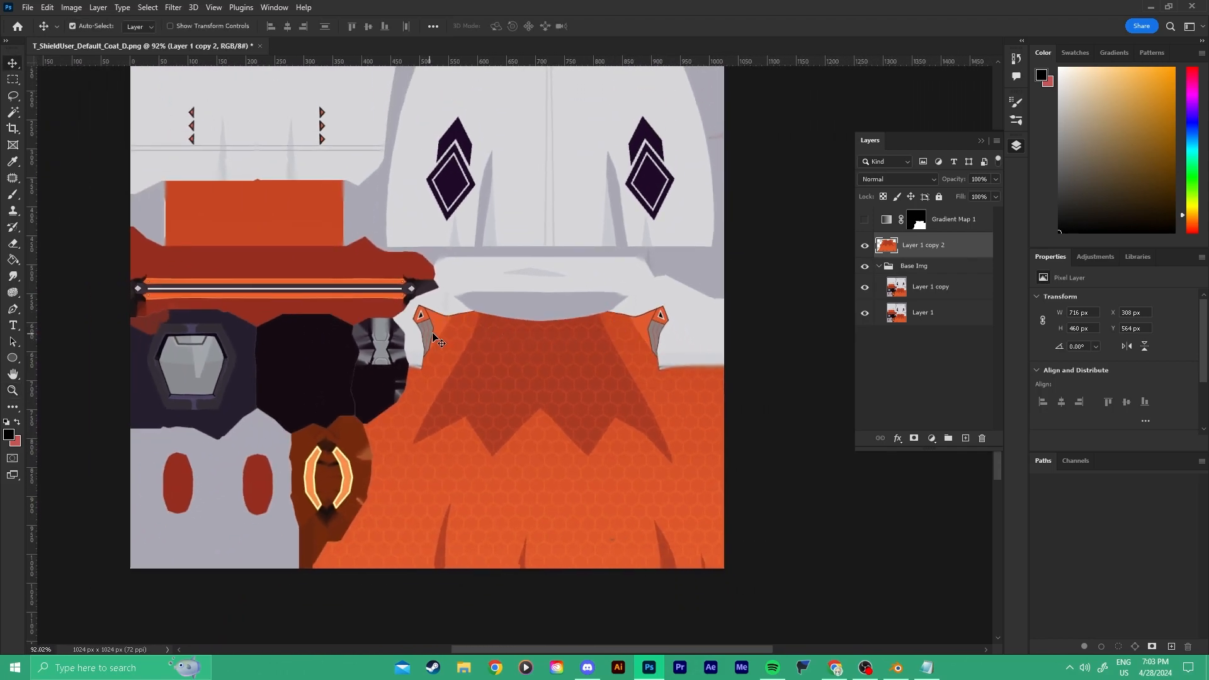
{"action": "key", "text": "z"}
{"action": "left_click_drag", "start_coordinate": [428, 329], "coordinate": [504, 329]}
Duplicate Layer 1 copy from the Base Img group to the top of the layer stack.
{"action": "left_click_drag", "start_coordinate": [924, 288], "coordinate": [914, 218]}
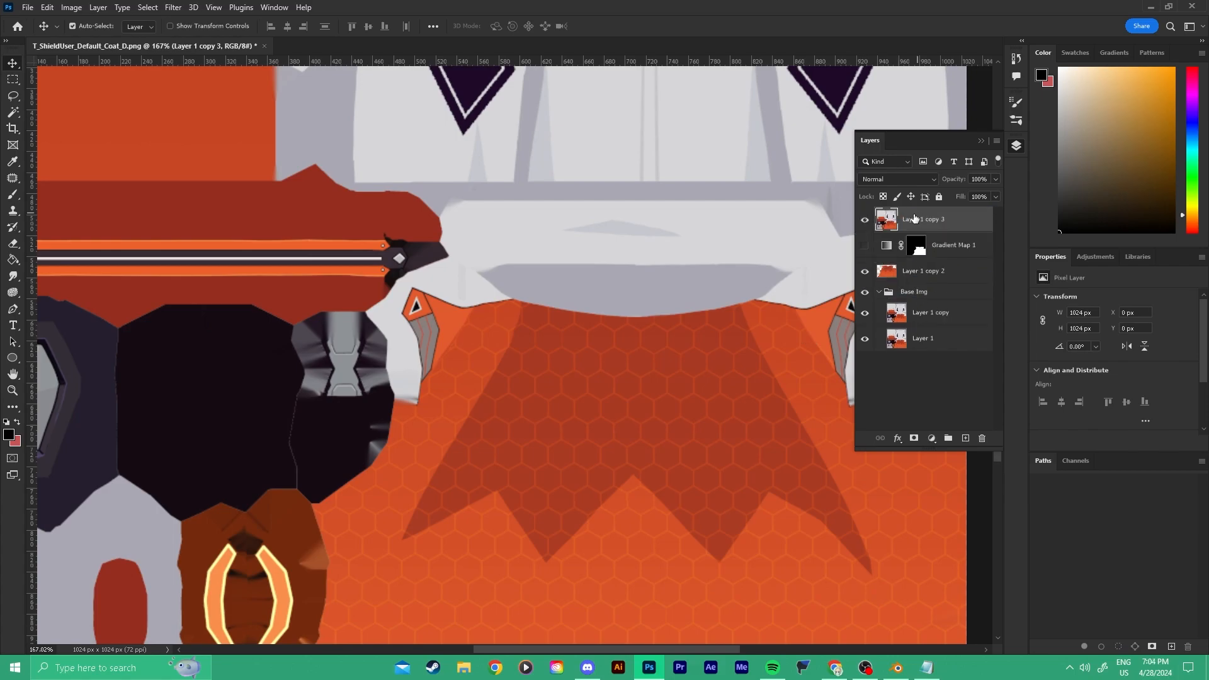
{"action": "left_click", "coordinate": [865, 220]}
{"action": "left_click", "coordinate": [866, 219]}
Select the coat's left grey strap on Layer 1 copy 3, including its thin red stripes.
{"action": "key", "text": "z"}
{"action": "left_click_drag", "start_coordinate": [519, 316], "coordinate": [549, 327]}
{"action": "left_click_drag", "start_coordinate": [602, 285], "coordinate": [518, 347]}
{"action": "key", "text": "w"}
{"action": "left_click", "coordinate": [502, 340]}
{"action": "left_click", "coordinate": [537, 329], "text": "shift"}
{"action": "left_click", "coordinate": [460, 298], "text": "shift"}
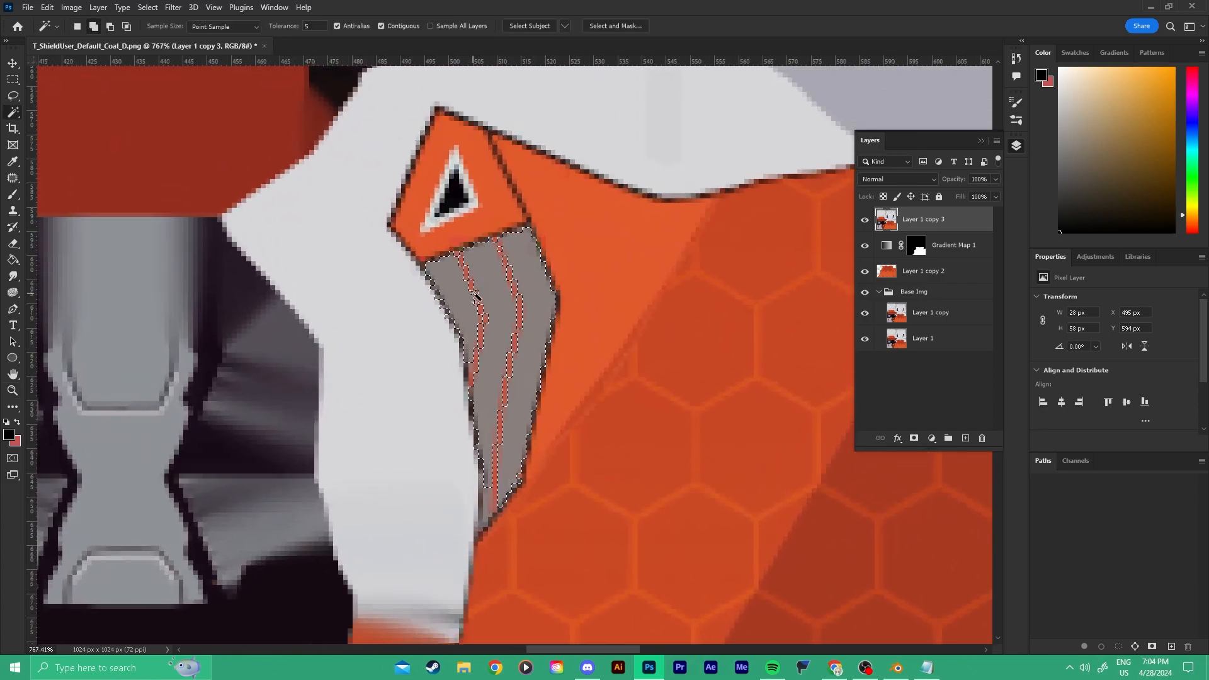
{"action": "left_click", "coordinate": [478, 341], "text": "shift"}
{"action": "key", "text": "shift+w"}
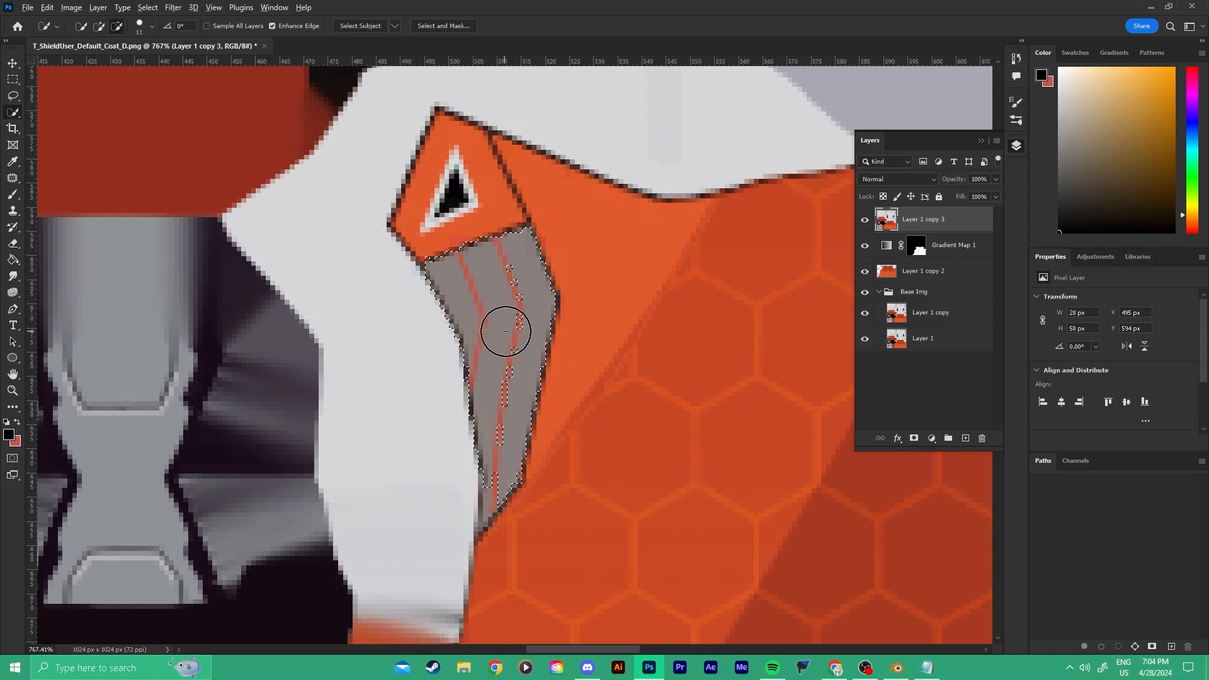
{"action": "mouse_move", "coordinate": [507, 313]}
{"action": "left_mouse_down"}
{"action": "mouse_move", "coordinate": [502, 270]}
{"action": "mouse_move", "coordinate": [501, 378]}
{"action": "left_mouse_up"}
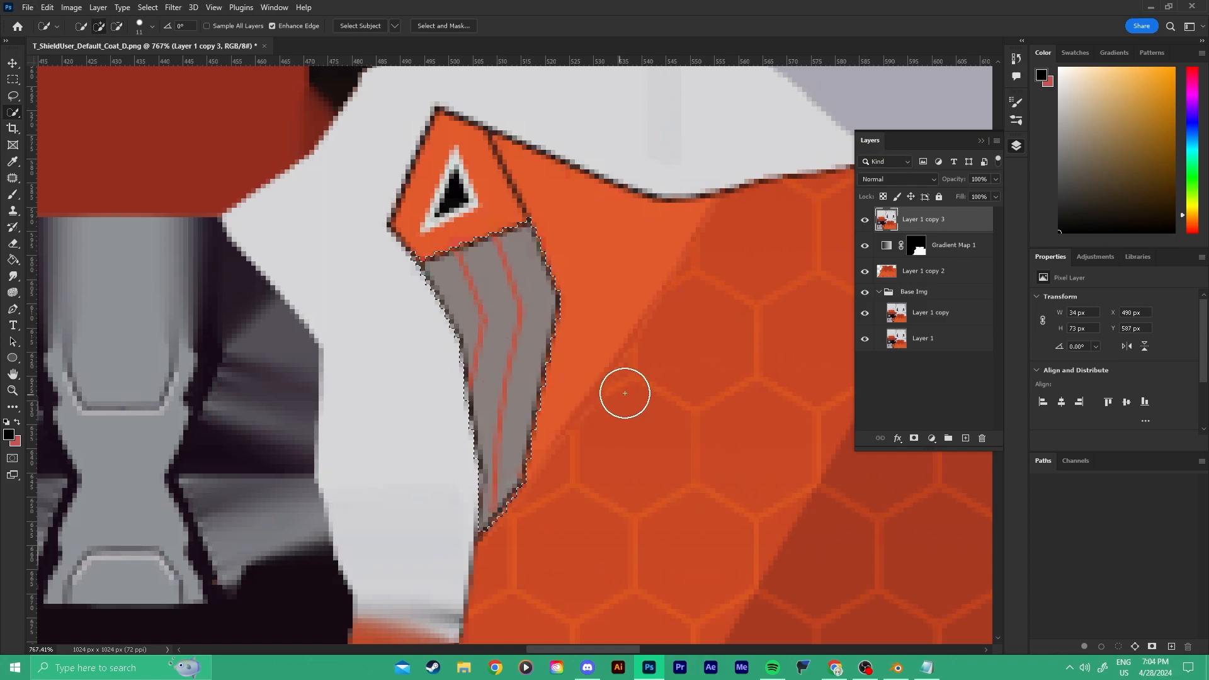
Add the coat's right grey strap to the selection.
{"action": "left_click_drag", "start_coordinate": [603, 295], "coordinate": [313, 358]}
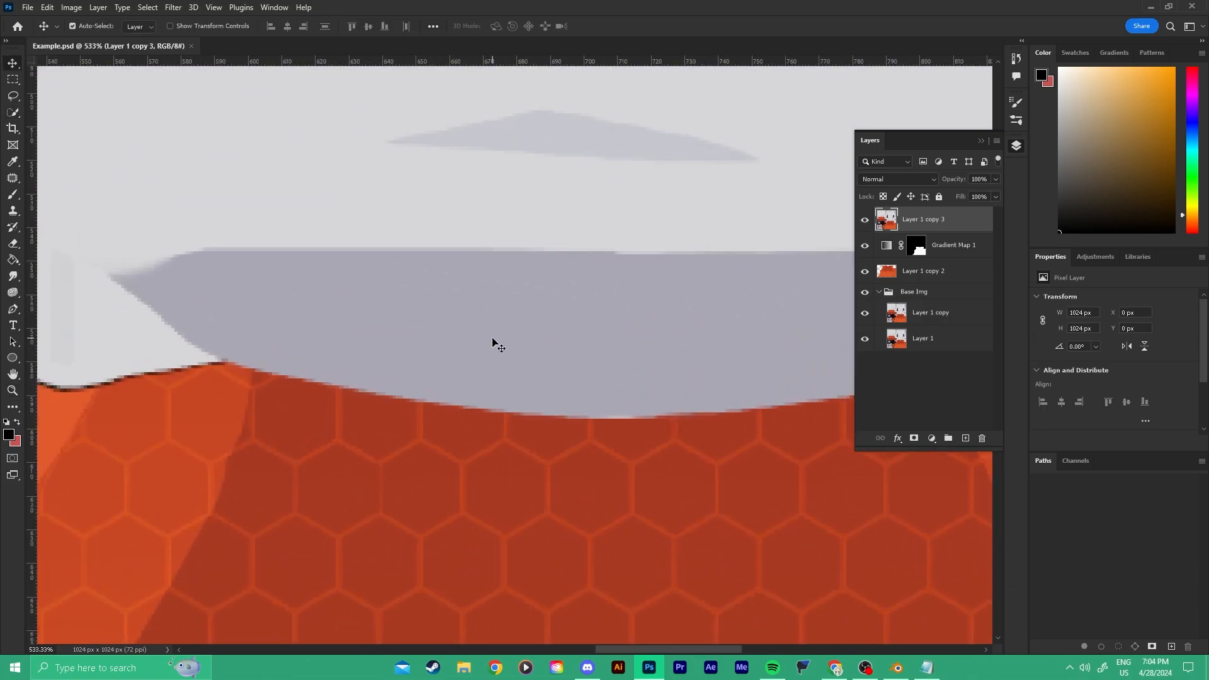
{"action": "left_click_drag", "start_coordinate": [494, 343], "coordinate": [649, 192]}
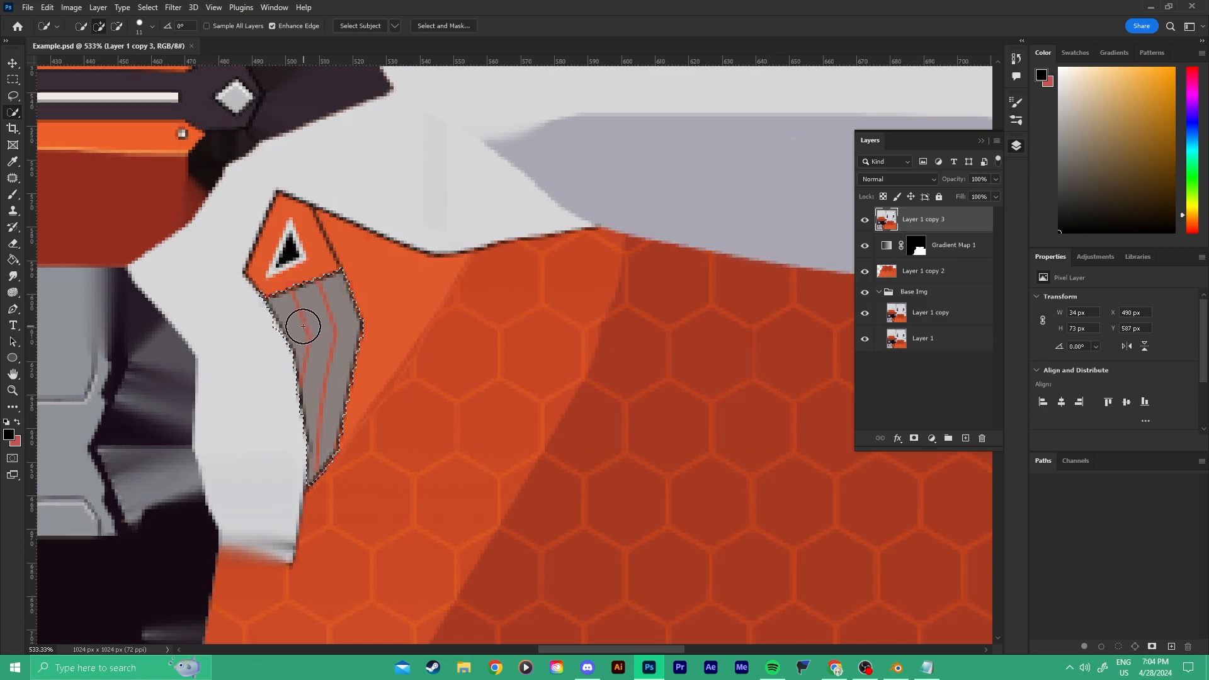
{"action": "scroll", "coordinate": [302, 334], "scroll_direction": "up", "scroll_amount": 3, "text": "alt"}
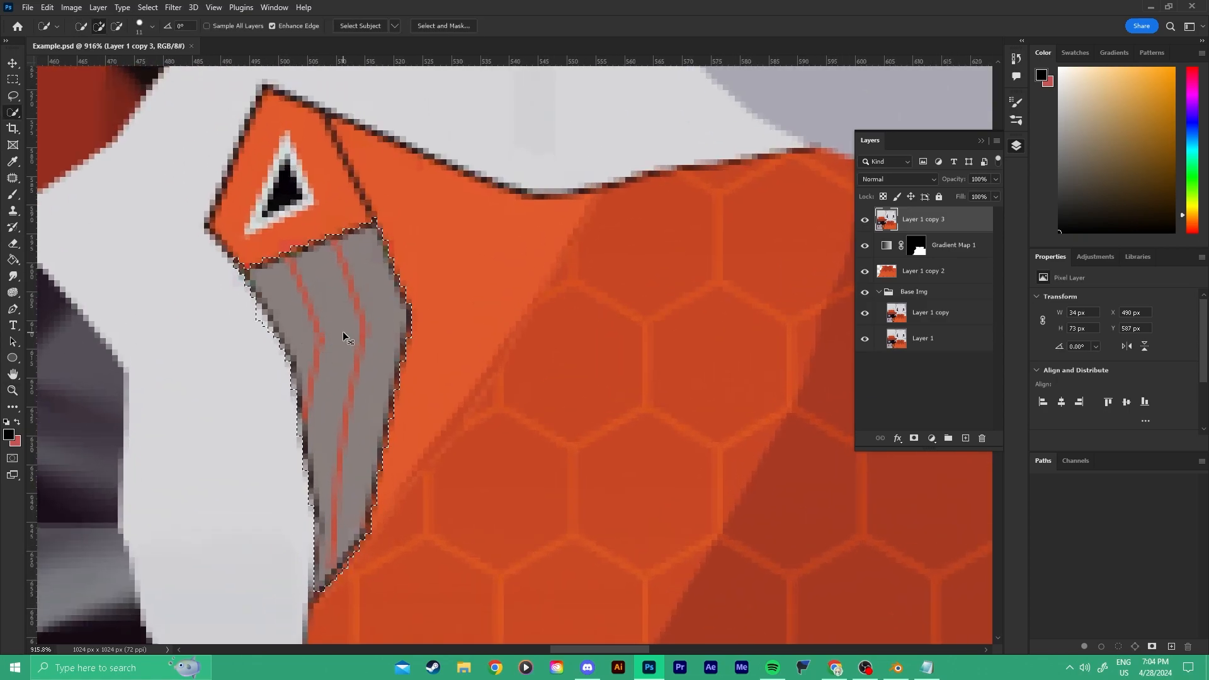
{"action": "key", "text": "shift+w"}
{"action": "left_click", "coordinate": [340, 334]}
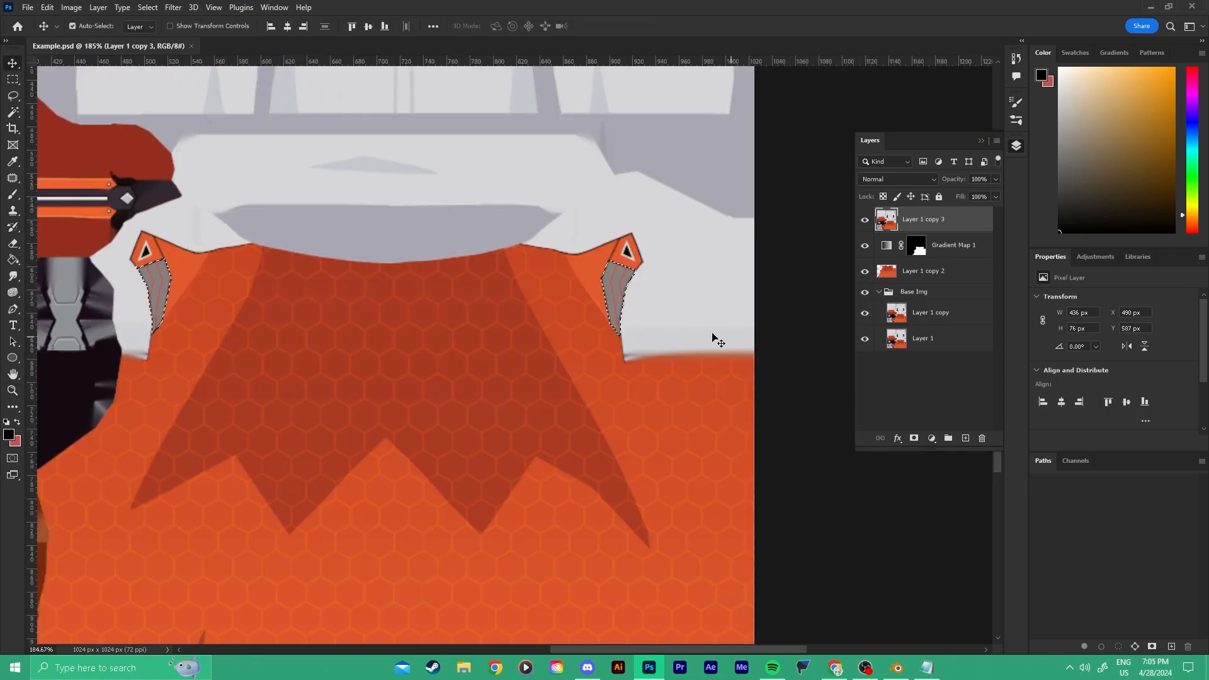
Check both strap outlines, then invert the selection and delete everything outside the two grey straps from Layer 1 copy 3.
{"action": "left_click_drag", "start_coordinate": [586, 318], "coordinate": [700, 335]}
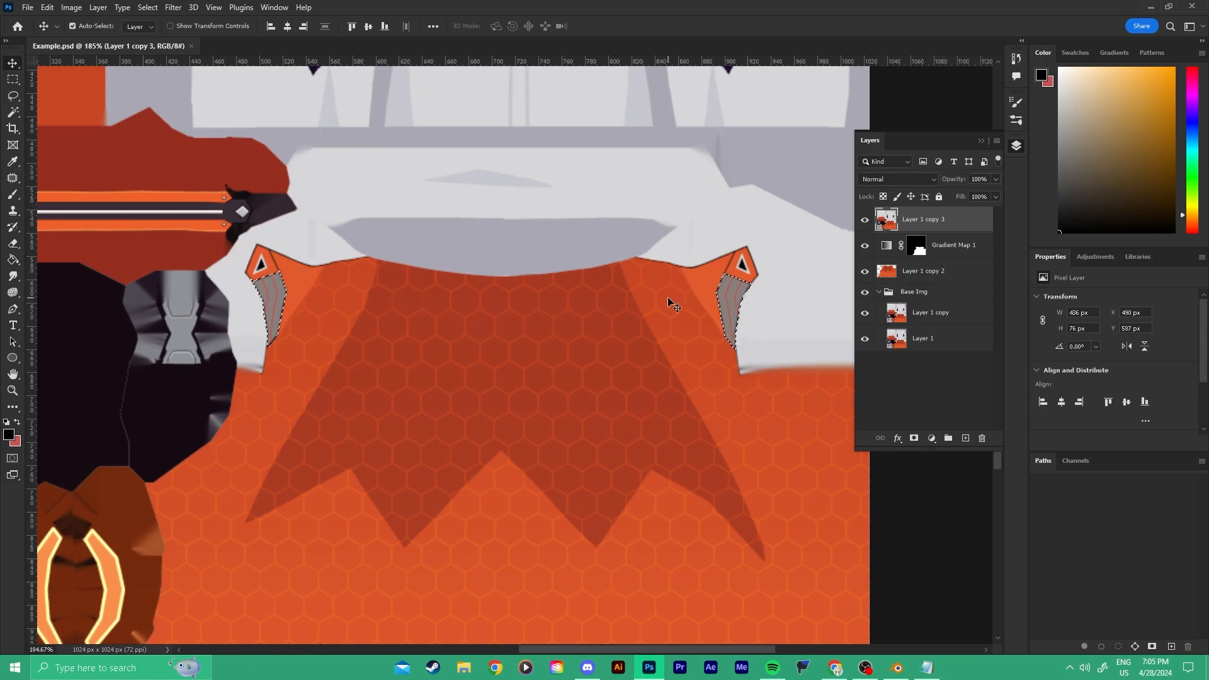
{"action": "key", "text": "z"}
{"action": "left_click_drag", "start_coordinate": [287, 259], "coordinate": [353, 262]}
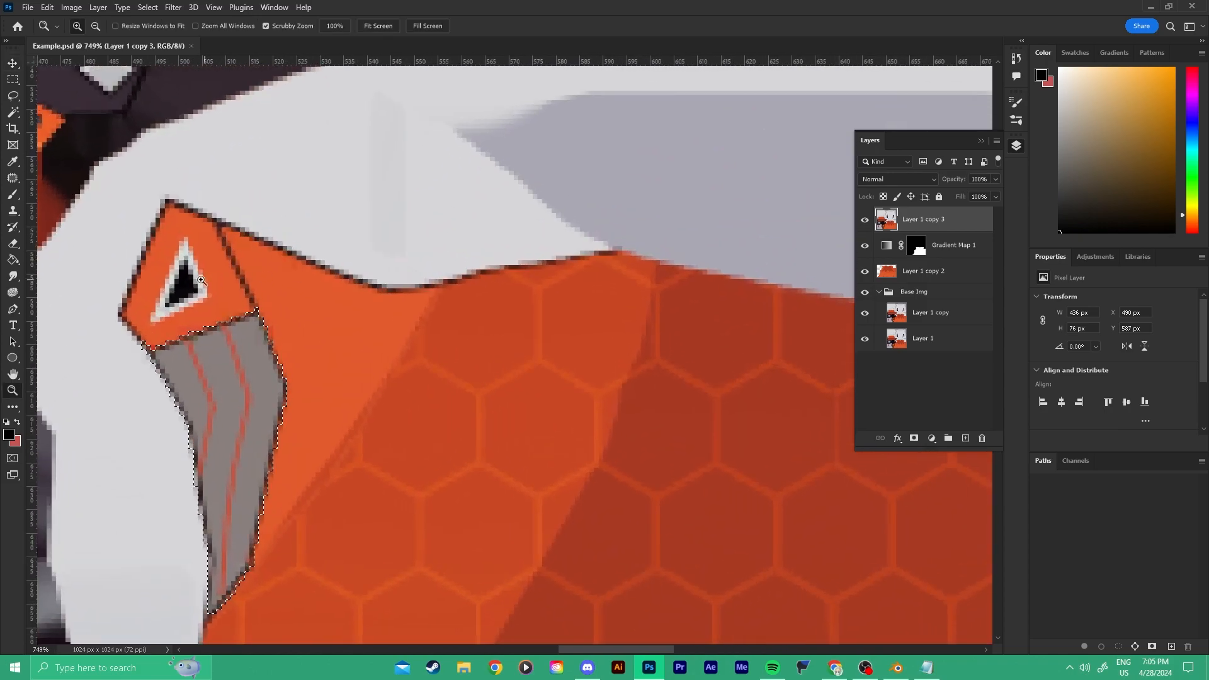
{"action": "left_click_drag", "start_coordinate": [250, 273], "coordinate": [219, 274]}
{"action": "left_click_drag", "start_coordinate": [324, 311], "coordinate": [257, 315]}
{"action": "key", "text": "v"}
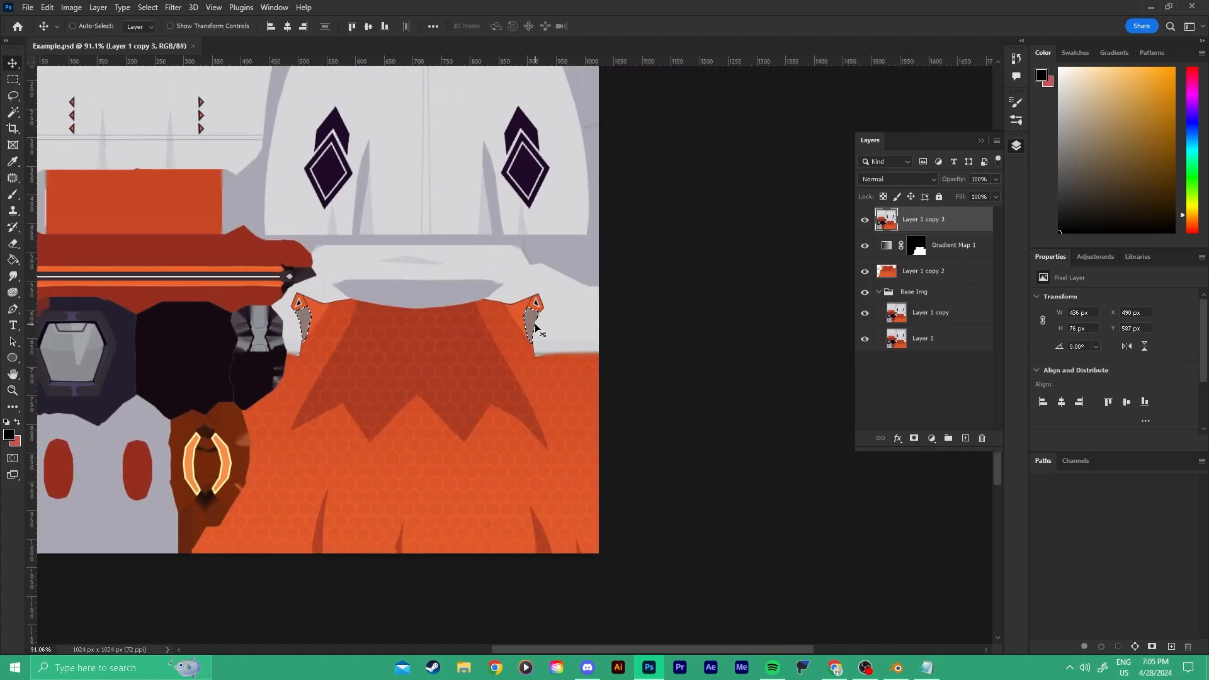
{"action": "key", "text": "ctrl+shift+i"}
{"action": "key", "text": "z"}
{"action": "left_click_drag", "start_coordinate": [535, 324], "coordinate": [607, 330]}
{"action": "key", "text": "v"}
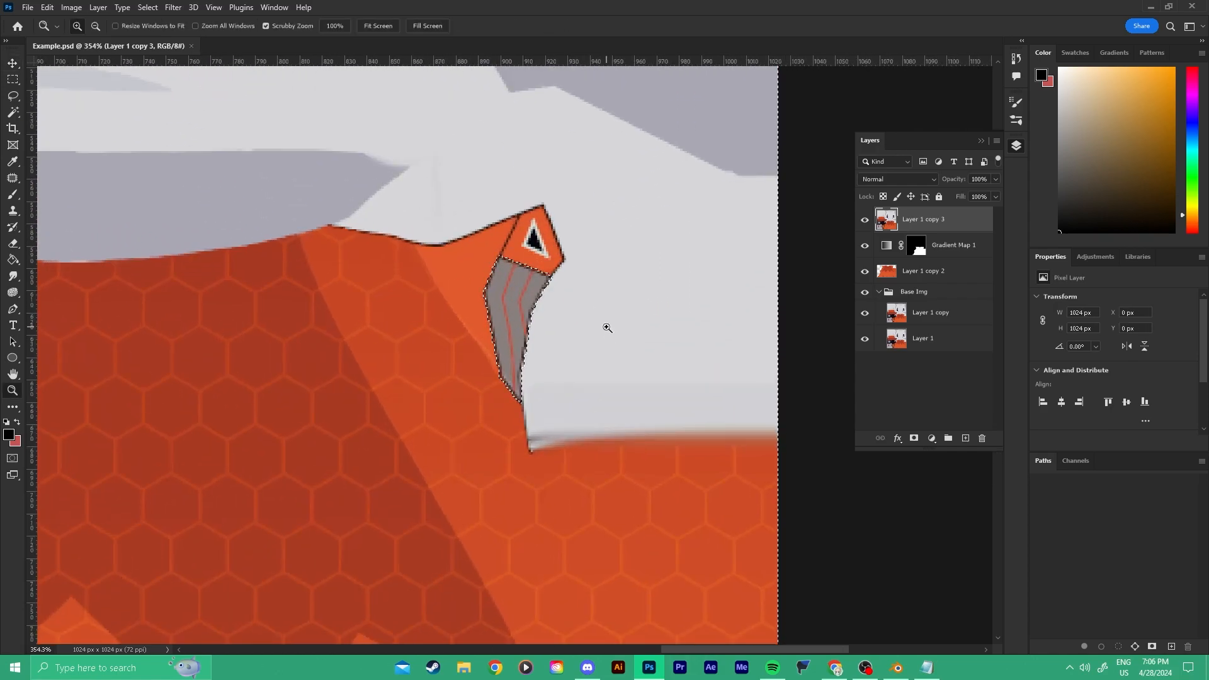
{"action": "key", "text": "z"}
{"action": "left_click_drag", "start_coordinate": [607, 332], "coordinate": [531, 340]}
{"action": "key", "text": "v"}
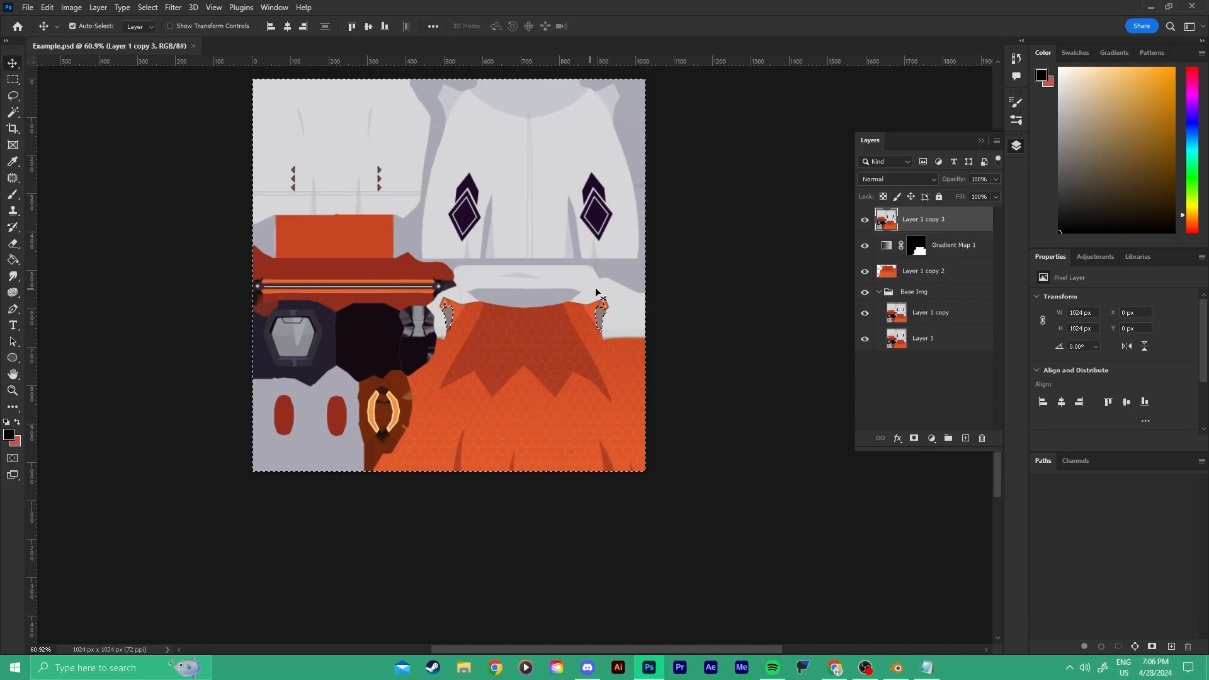
{"action": "key", "text": "Delete"}
Add a Gradient Map adjustment layer above Layer 1 copy 3 and invert its mask to affect only the grey straps.
{"action": "key", "text": "z"}
{"action": "left_click_drag", "start_coordinate": [594, 337], "coordinate": [718, 297]}
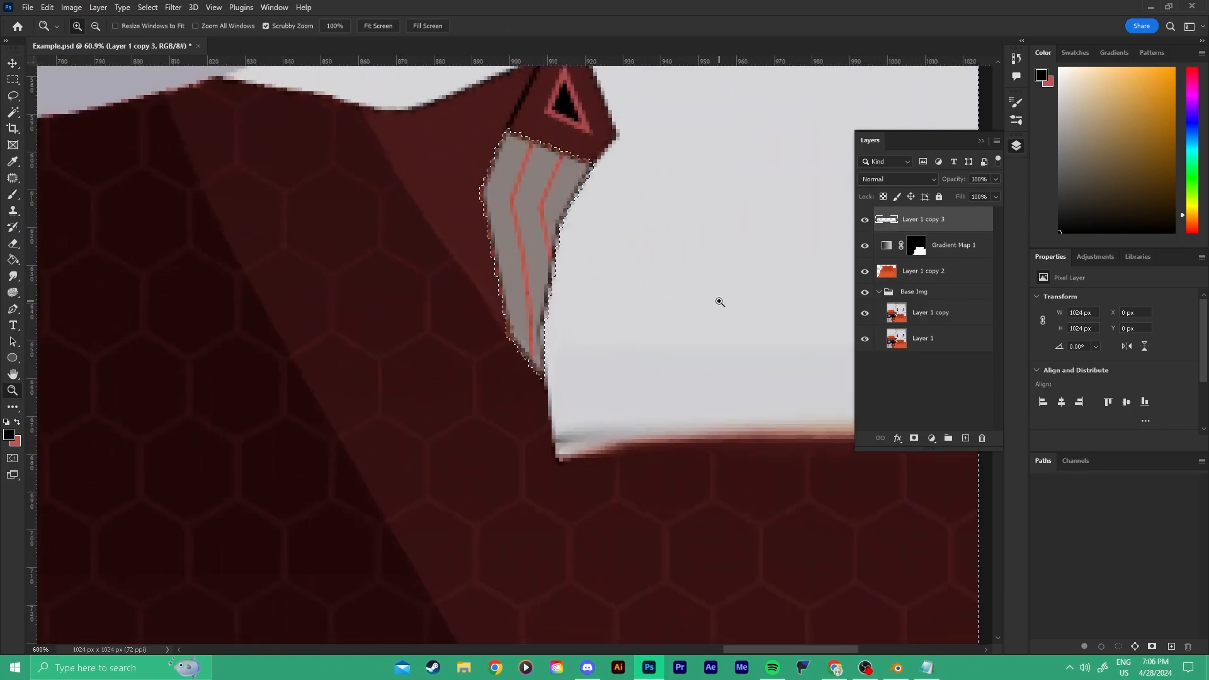
{"action": "scroll", "coordinate": [629, 277], "scroll_direction": "up", "scroll_amount": 1}
{"action": "key", "text": "v"}
{"action": "key", "text": "z"}
{"action": "left_click_drag", "start_coordinate": [600, 267], "coordinate": [521, 262]}
{"action": "key", "text": "v"}
{"action": "key", "text": "ctrl+z"}
{"action": "left_click", "coordinate": [932, 438]}
{"action": "left_click", "coordinate": [961, 426]}
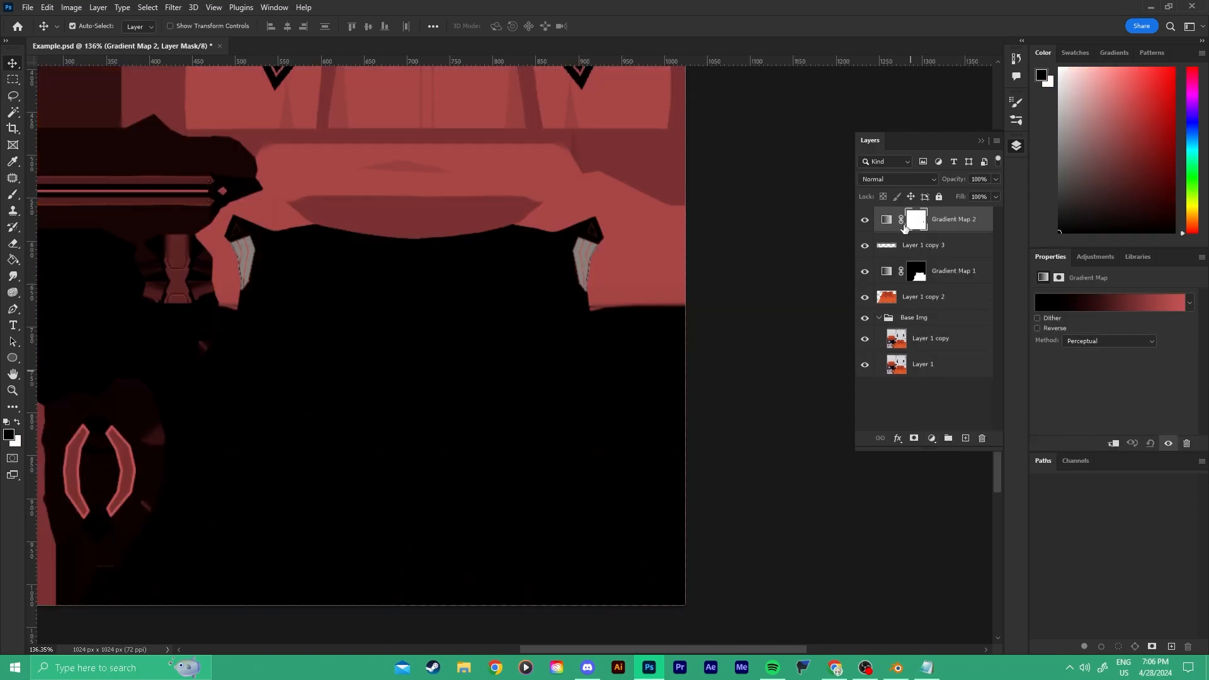
{"action": "key", "text": "ctrl+i"}
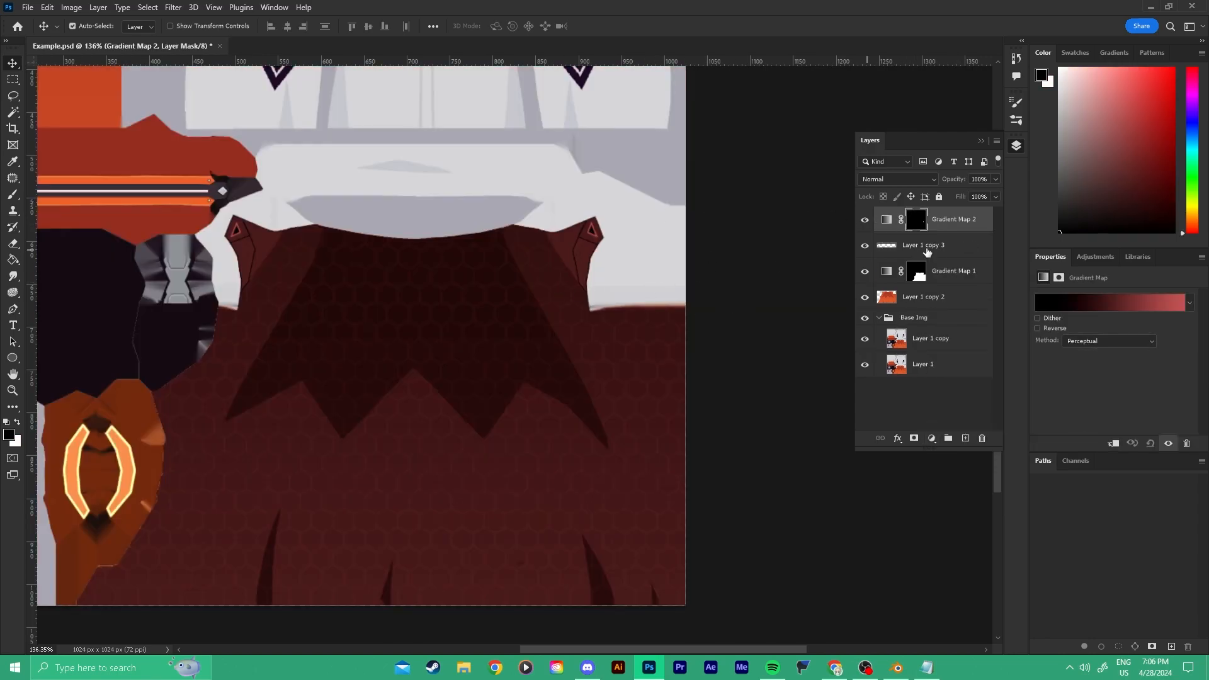
Change the colour stop at 100% in the Gradient Map 2 adjustment to teal and apply the gradient.
{"action": "left_click", "coordinate": [1125, 304]}
{"action": "left_click", "coordinate": [1078, 478]}
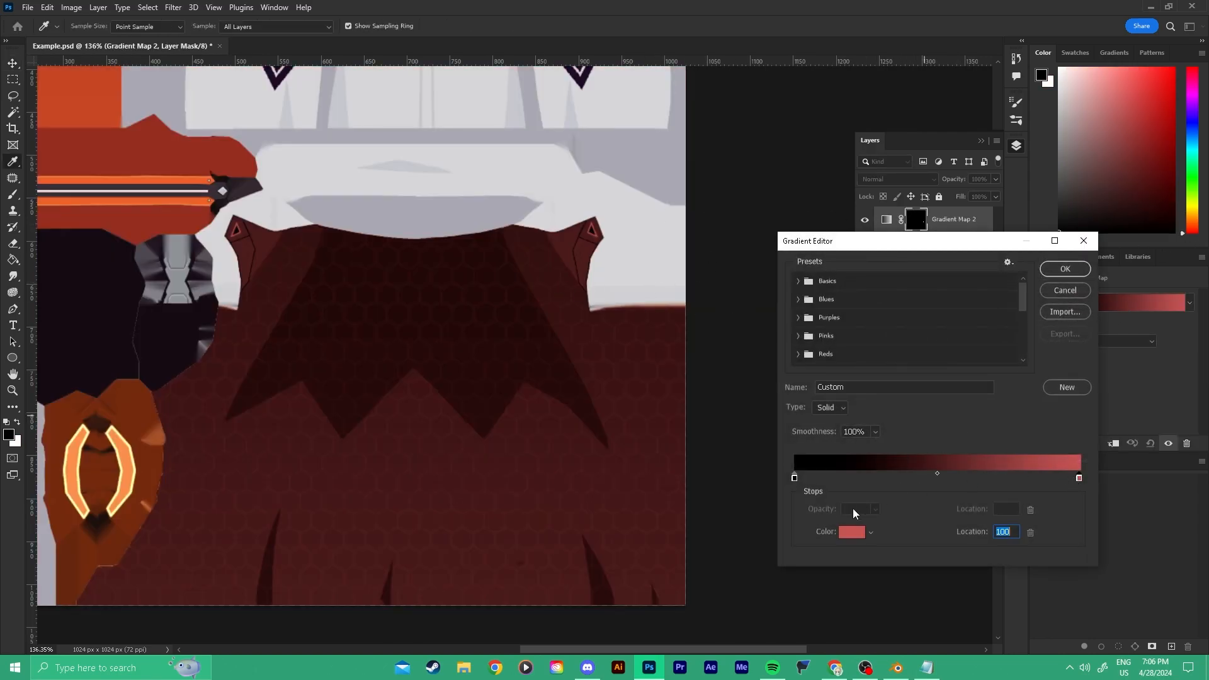
{"action": "left_click", "coordinate": [851, 533]}
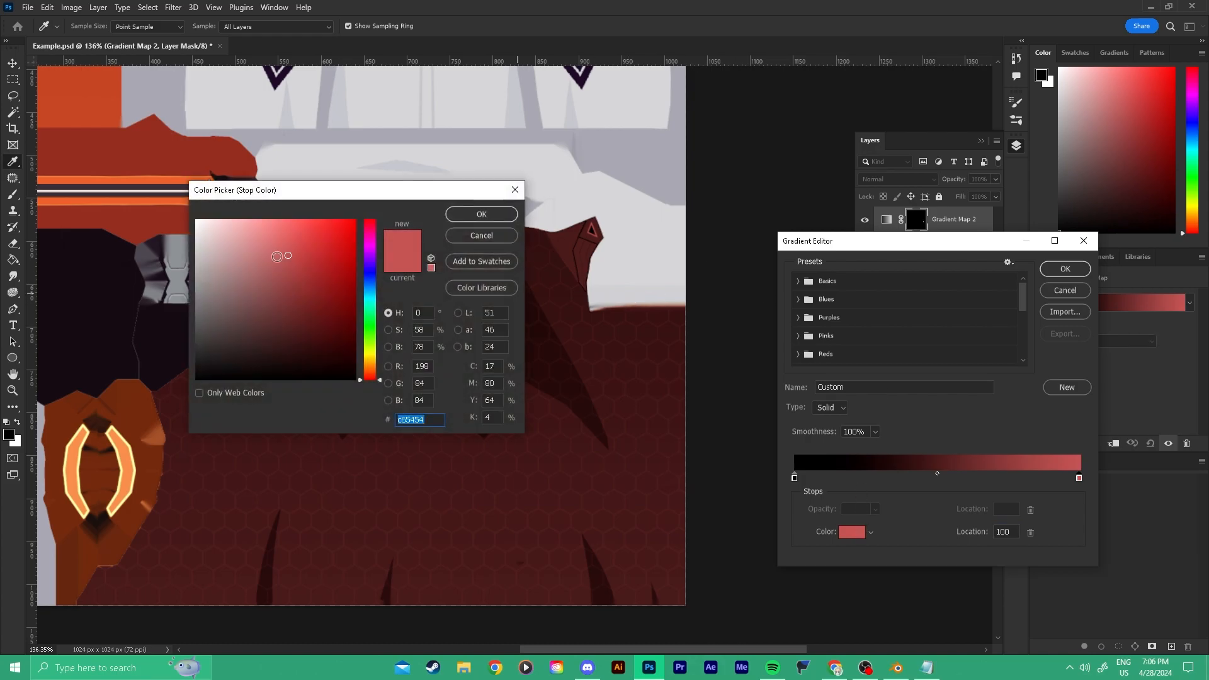
{"action": "left_click_drag", "start_coordinate": [376, 294], "coordinate": [371, 308]}
{"action": "left_click", "coordinate": [485, 216]}
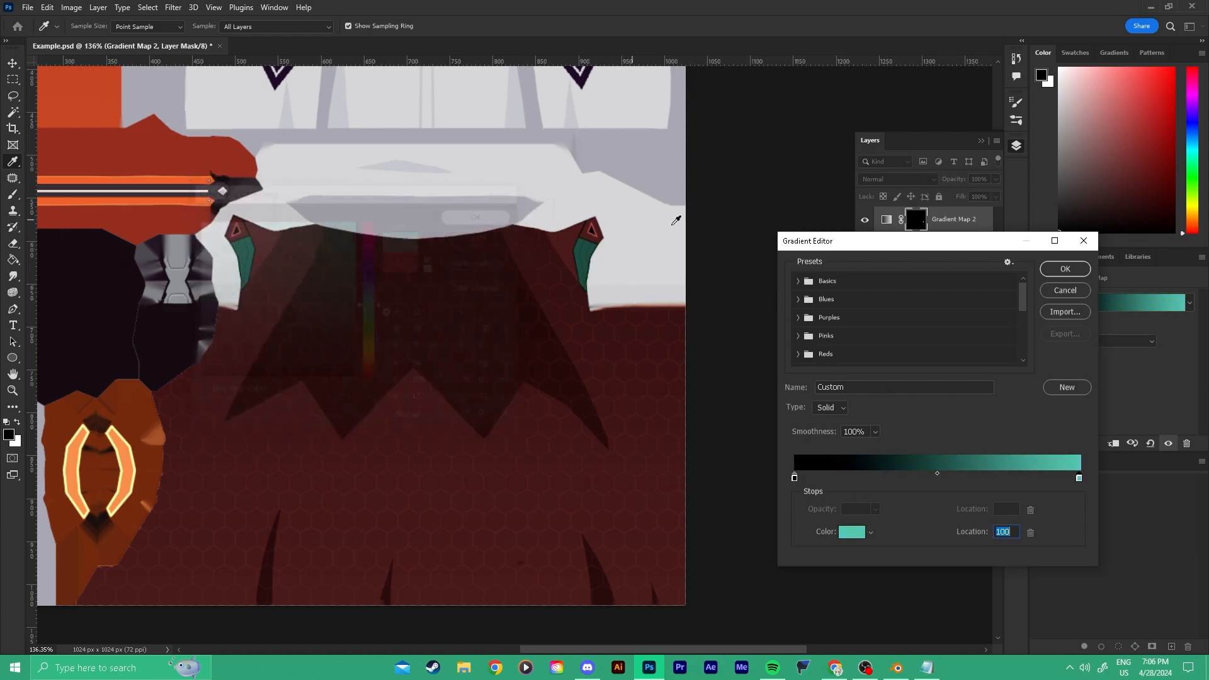
{"action": "left_click", "coordinate": [1064, 270]}
Swap the colour stops of Gradient Map 1 so red sits at 0% and black at 100%, and apply the gradient.
{"action": "key", "text": "z"}
{"action": "left_click_drag", "start_coordinate": [610, 270], "coordinate": [528, 245]}
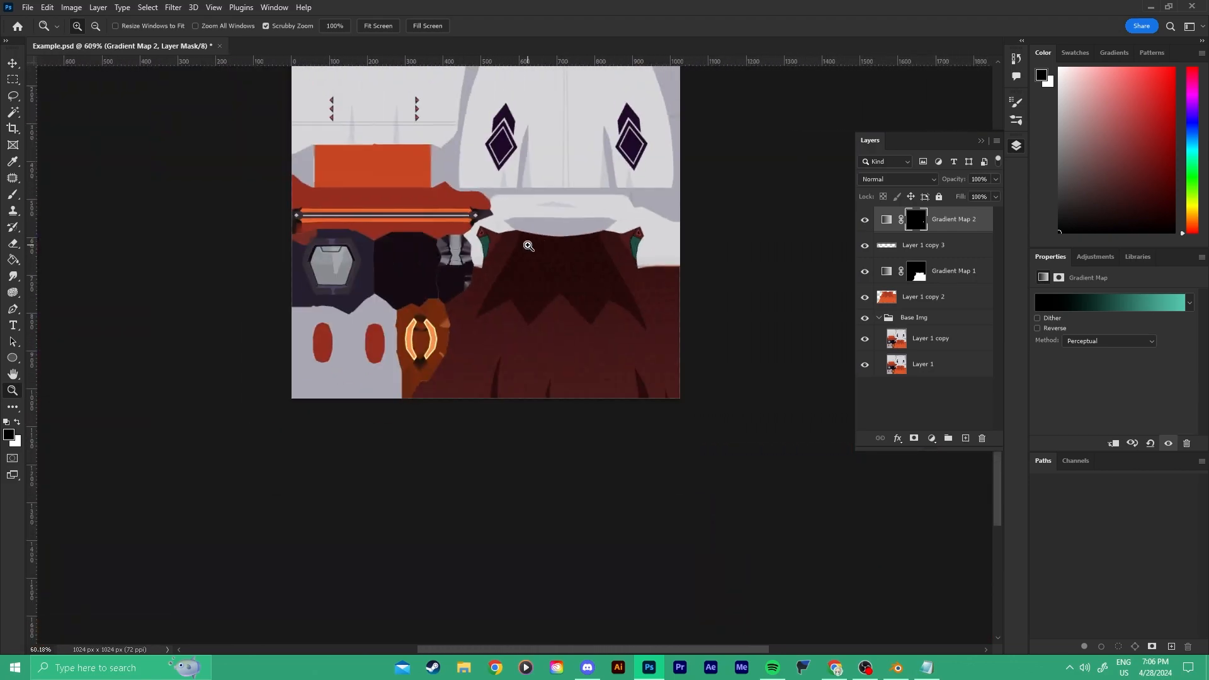
{"action": "key", "text": "v"}
{"action": "scroll", "coordinate": [538, 262], "scroll_direction": "up", "scroll_amount": 2}
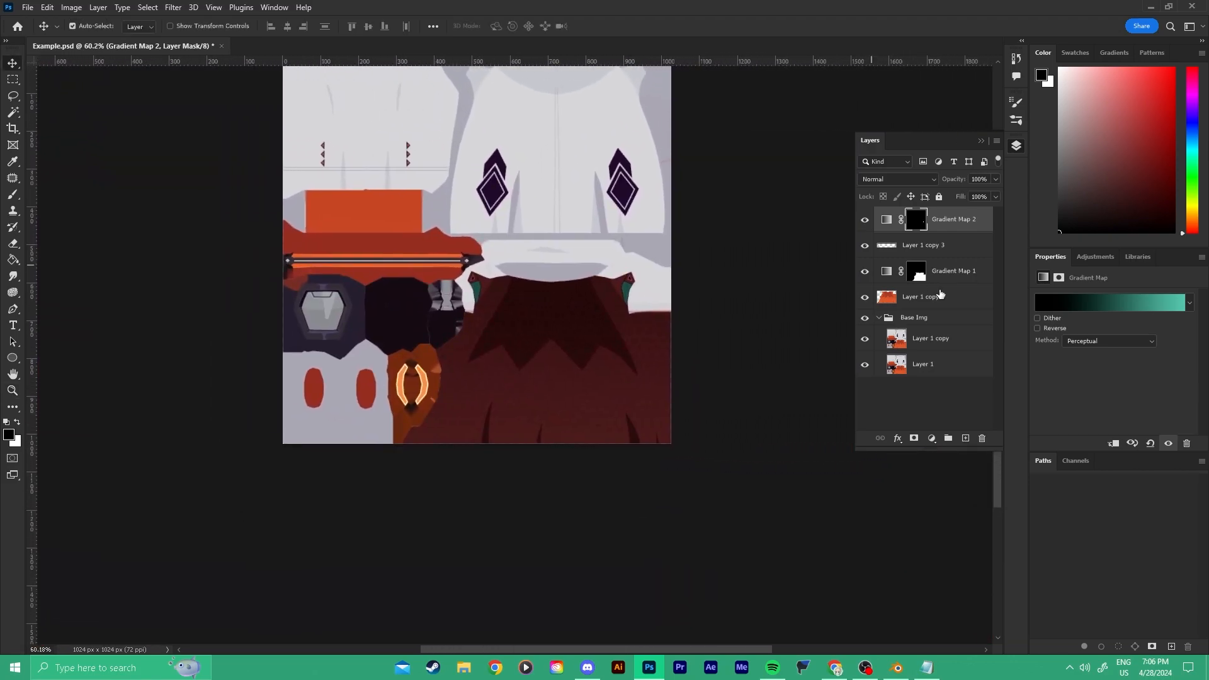
{"action": "left_click", "coordinate": [917, 274]}
{"action": "left_click", "coordinate": [1076, 304]}
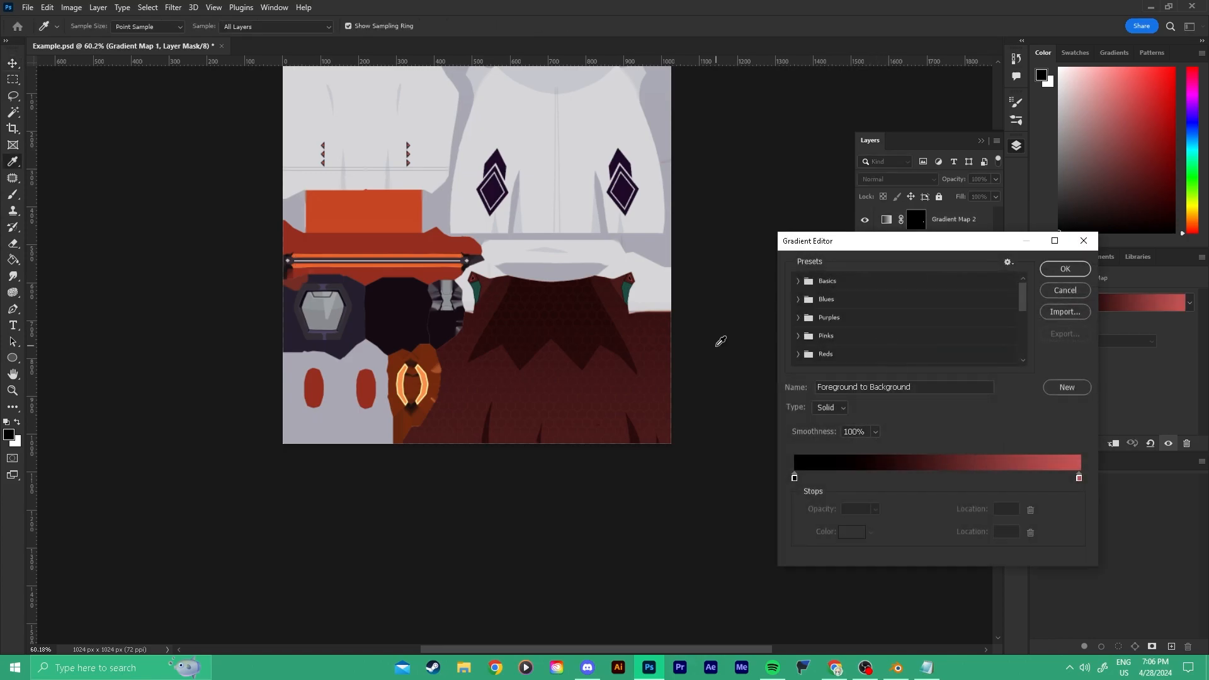
{"action": "left_click_drag", "start_coordinate": [794, 477], "coordinate": [888, 478]}
{"action": "left_click_drag", "start_coordinate": [1079, 479], "coordinate": [794, 479]}
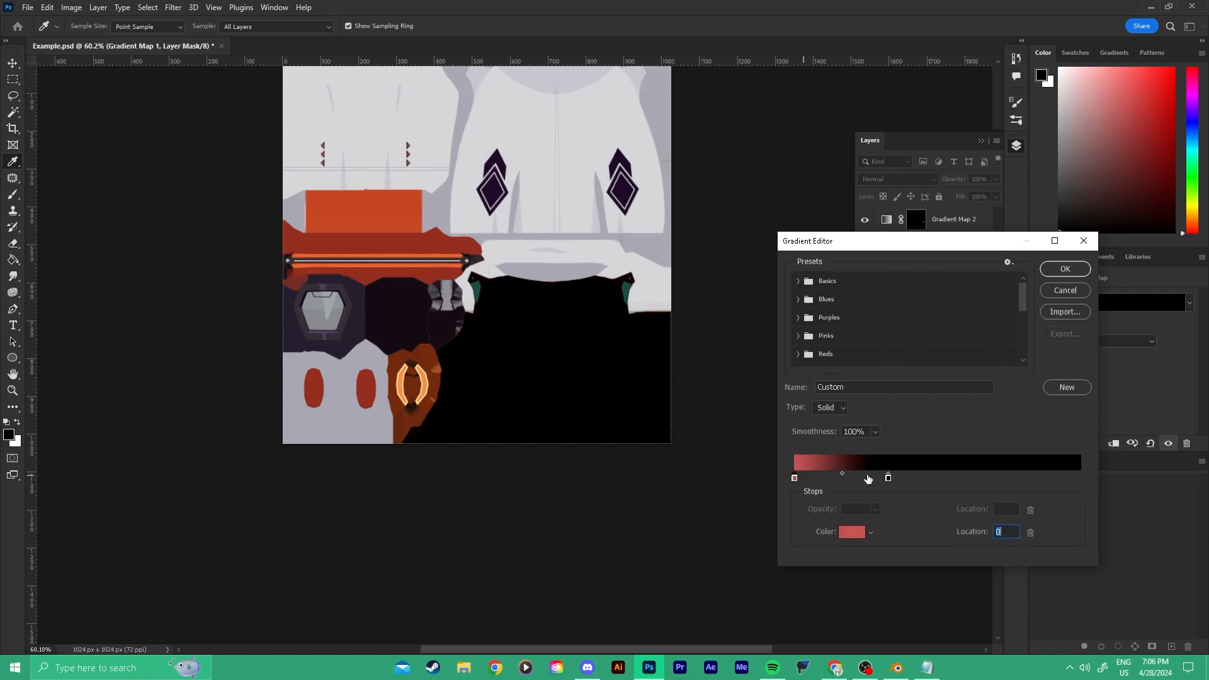
{"action": "left_click_drag", "start_coordinate": [888, 479], "coordinate": [1106, 485]}
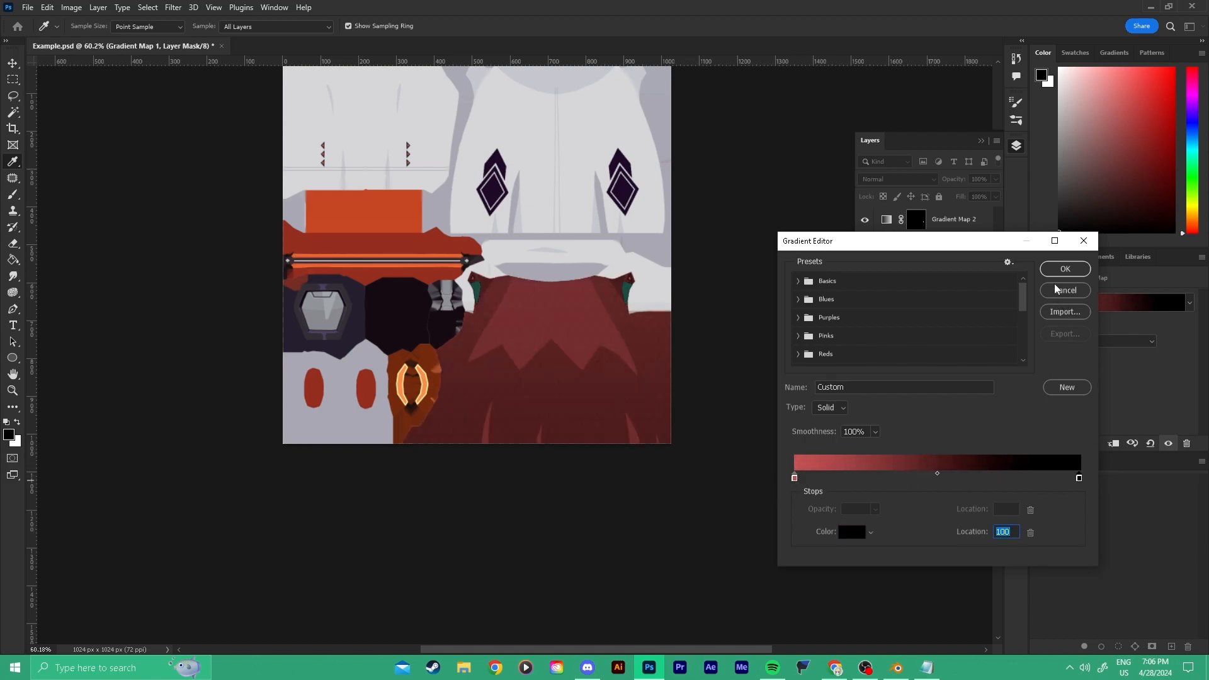
{"action": "left_click", "coordinate": [1064, 269]}
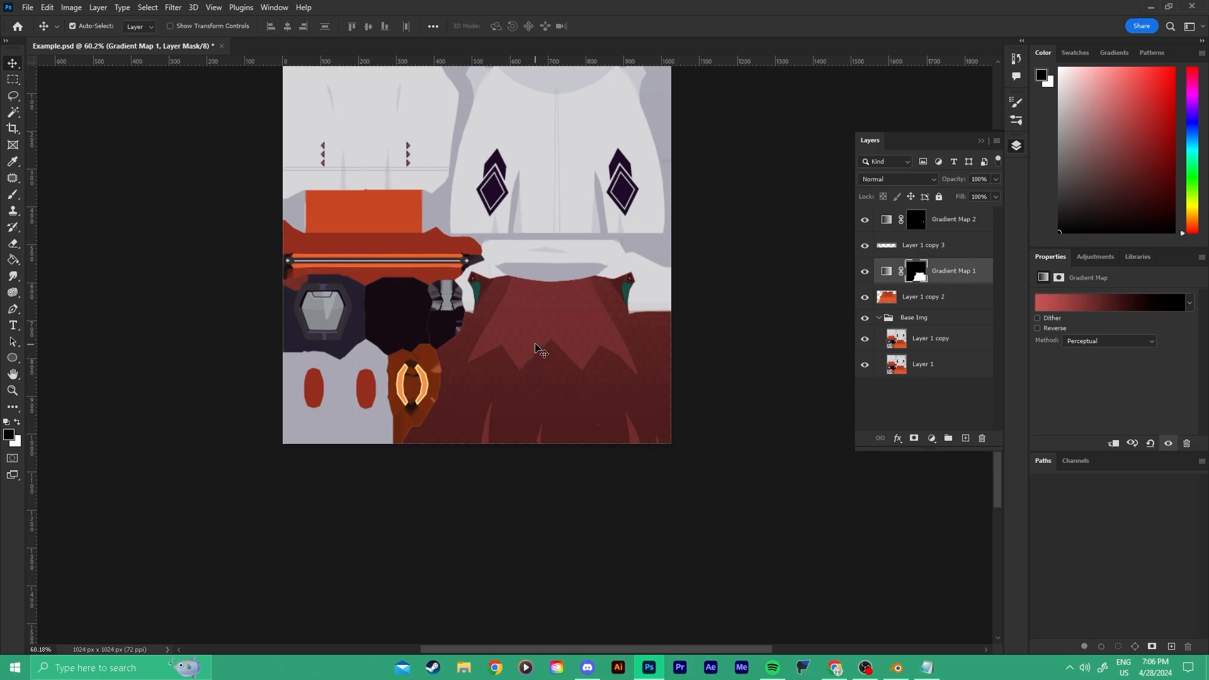
Hide Gradient Map 1, add a new layer above it, and paint a soft black ring about 35 px thick around the coat's darker jagged area.
{"action": "left_click", "coordinate": [864, 271]}
{"action": "scroll", "coordinate": [599, 337], "scroll_direction": "up", "scroll_amount": 5, "text": "alt"}
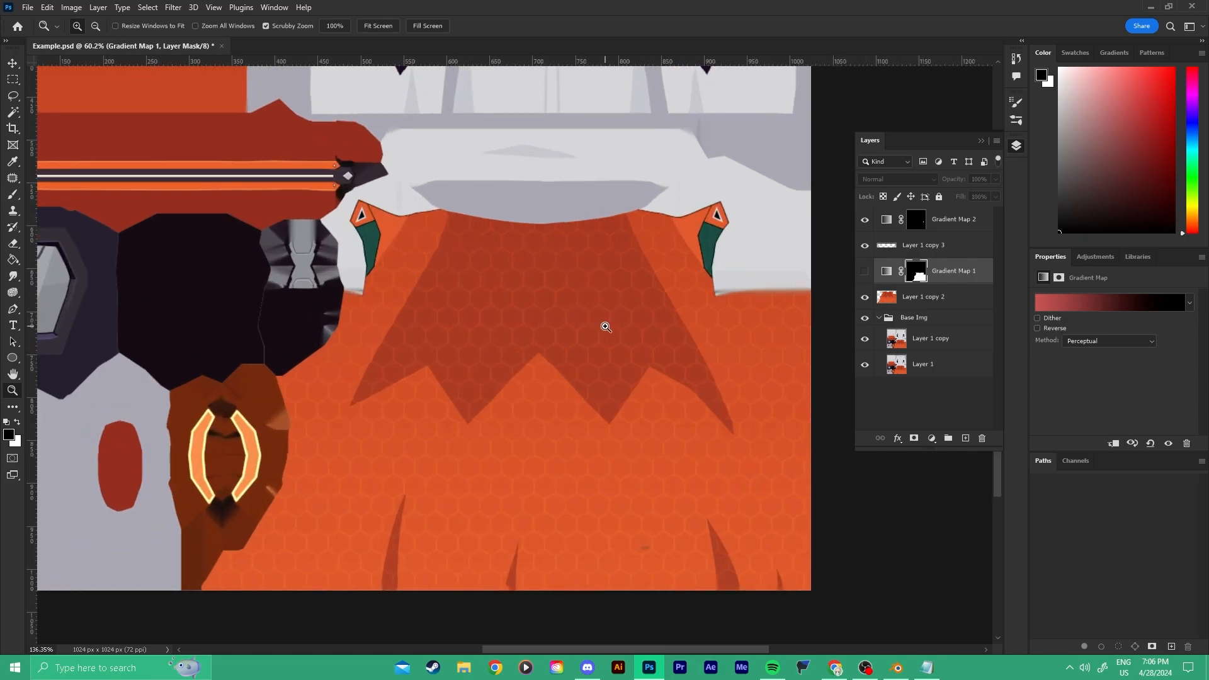
{"action": "key", "text": "w"}
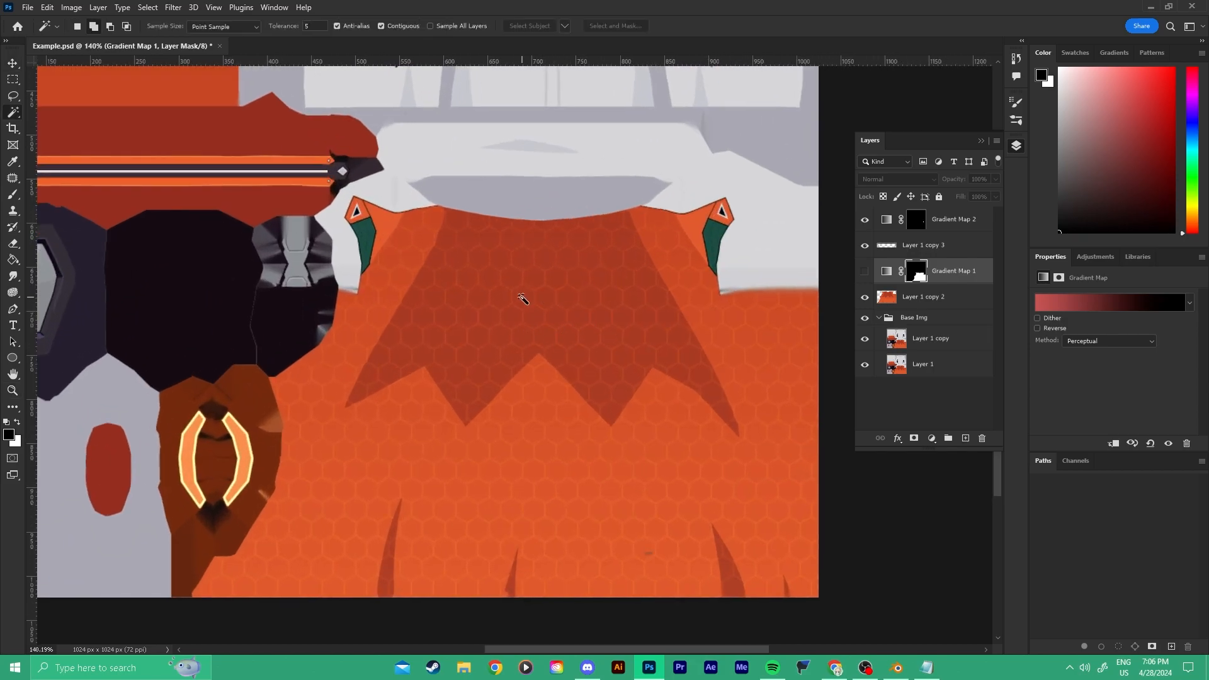
{"action": "key", "text": "b"}
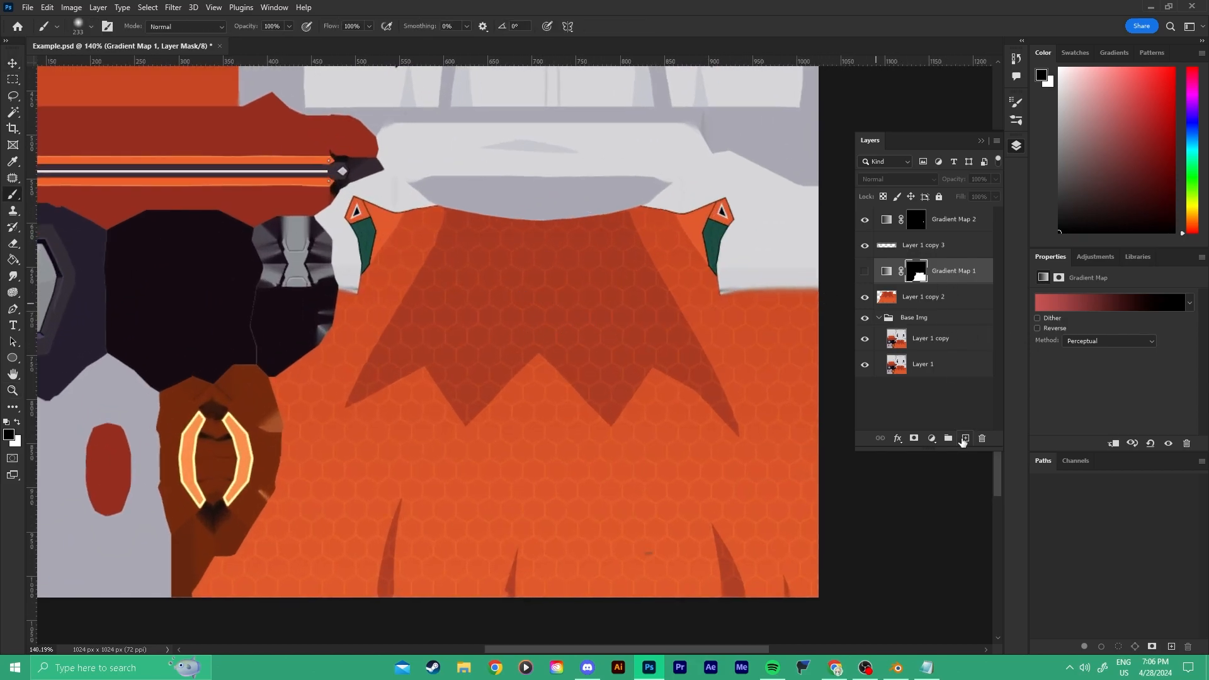
{"action": "left_click", "coordinate": [964, 438]}
{"action": "right_click_drag", "start_coordinate": [462, 186], "coordinate": [372, 210], "text": "alt"}
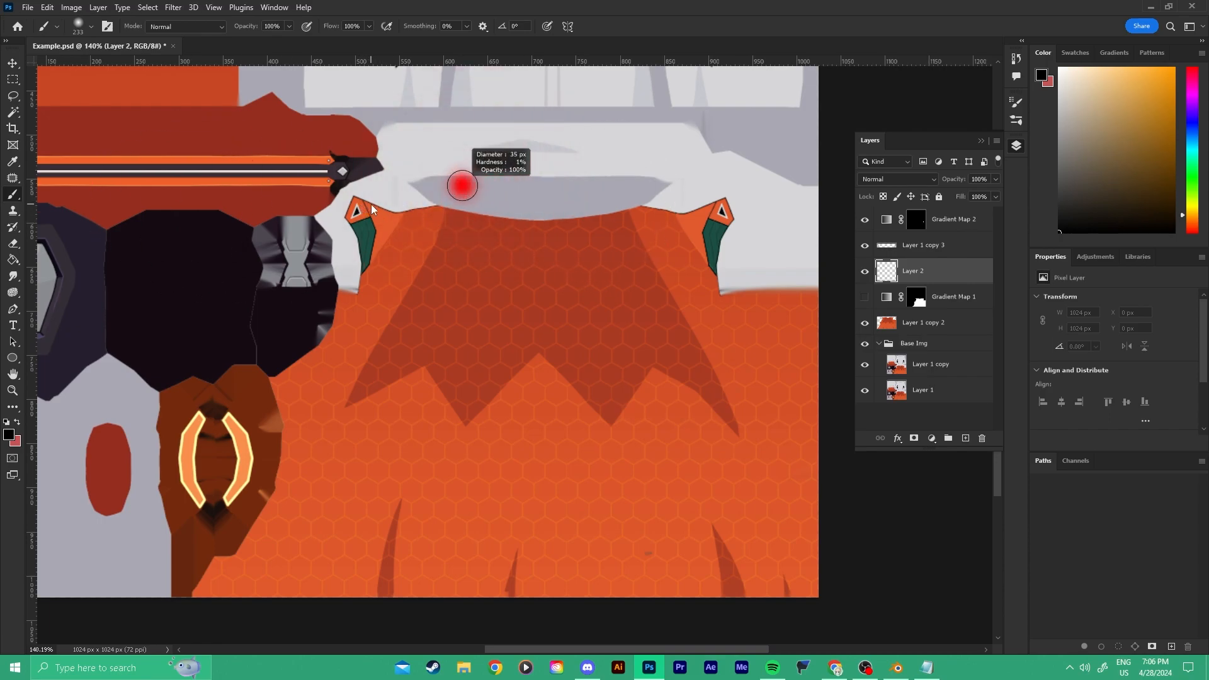
{"action": "mouse_move", "coordinate": [615, 184]}
{"action": "left_mouse_down"}
{"action": "mouse_move", "coordinate": [370, 311]}
{"action": "mouse_move", "coordinate": [747, 359]}
{"action": "mouse_move", "coordinate": [599, 201]}
{"action": "left_mouse_up"}
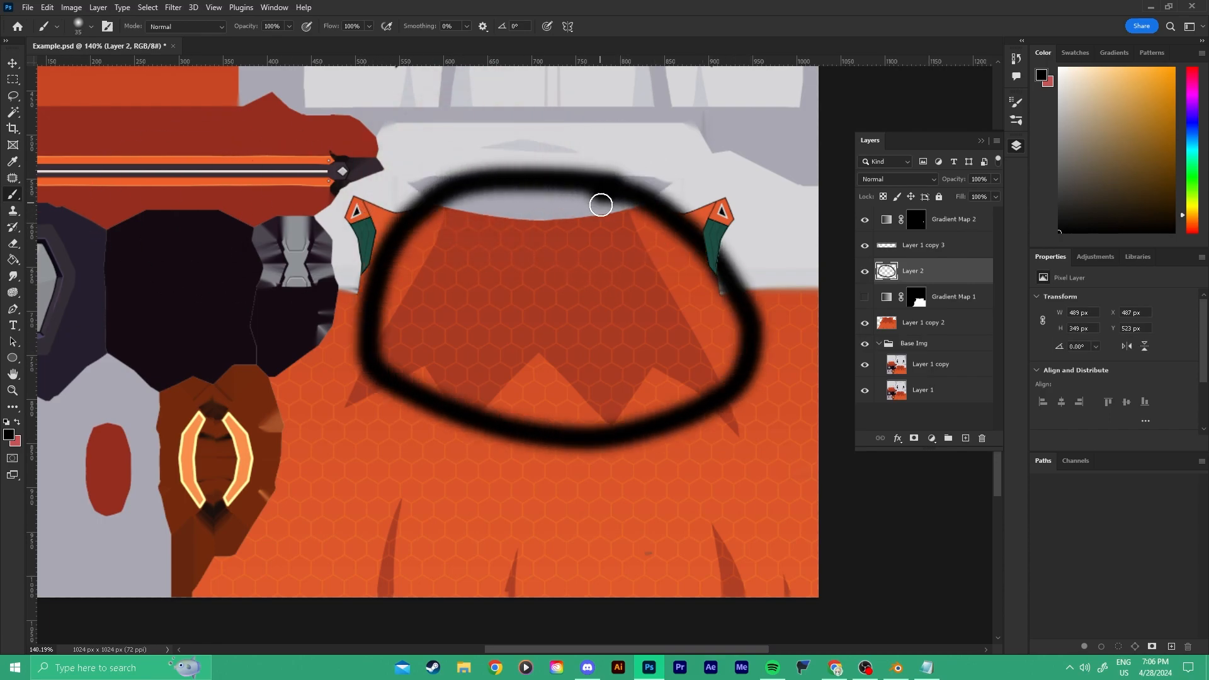
Compare the coat with Gradient Map 1 shown and hidden, then undo the painted ring and its new layer.
{"action": "left_click", "coordinate": [864, 298]}
{"action": "left_click", "coordinate": [865, 297]}
{"action": "left_click", "coordinate": [864, 298]}
{"action": "left_click", "coordinate": [865, 298]}
{"action": "left_click", "coordinate": [865, 297]}
{"action": "key", "text": "ctrl+z"}
{"action": "key", "text": "ctrl+z"}
{"action": "key", "text": "ctrl+z"}
{"action": "key", "text": "ctrl+z"}
{"action": "key", "text": "ctrl+z"}
{"action": "key", "text": "ctrl+z"}
{"action": "key", "text": "ctrl+z"}
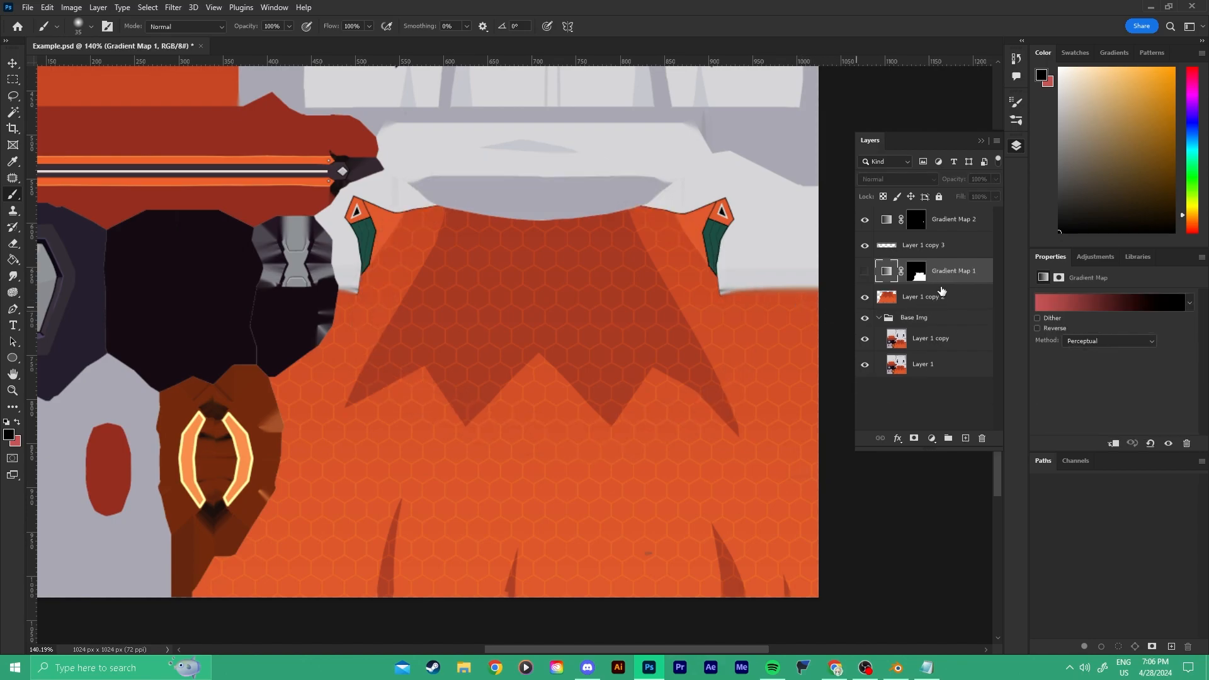
Show Gradient Map 1 again and return its stops to black at 0% and red at 100%.
{"action": "left_click", "coordinate": [865, 272]}
{"action": "left_click", "coordinate": [1045, 302]}
{"action": "left_click_drag", "start_coordinate": [1078, 481], "coordinate": [869, 479]}
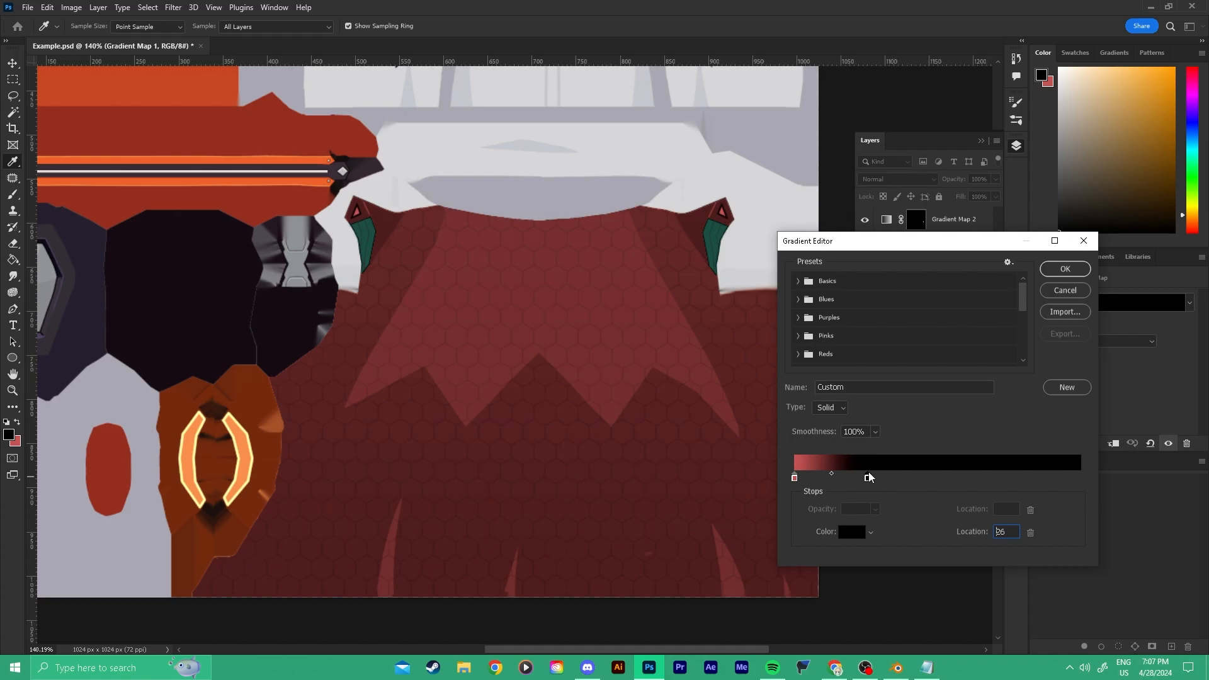
{"action": "left_click_drag", "start_coordinate": [794, 479], "coordinate": [1089, 480]}
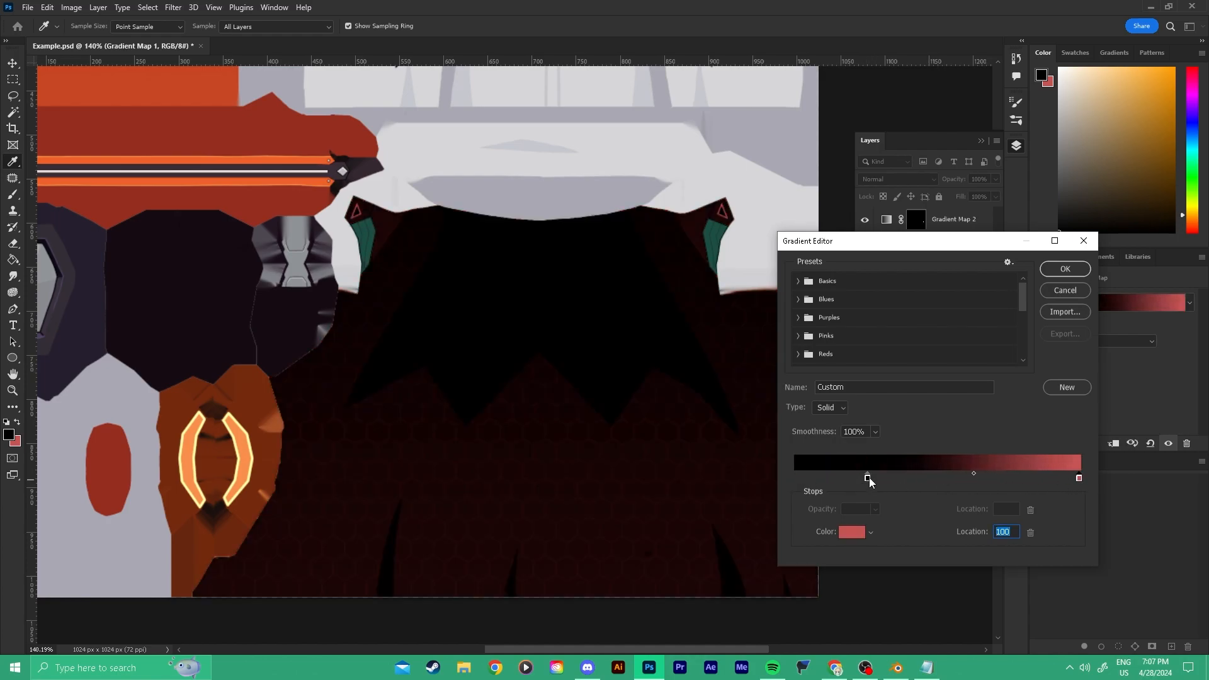
{"action": "left_click_drag", "start_coordinate": [867, 479], "coordinate": [796, 480]}
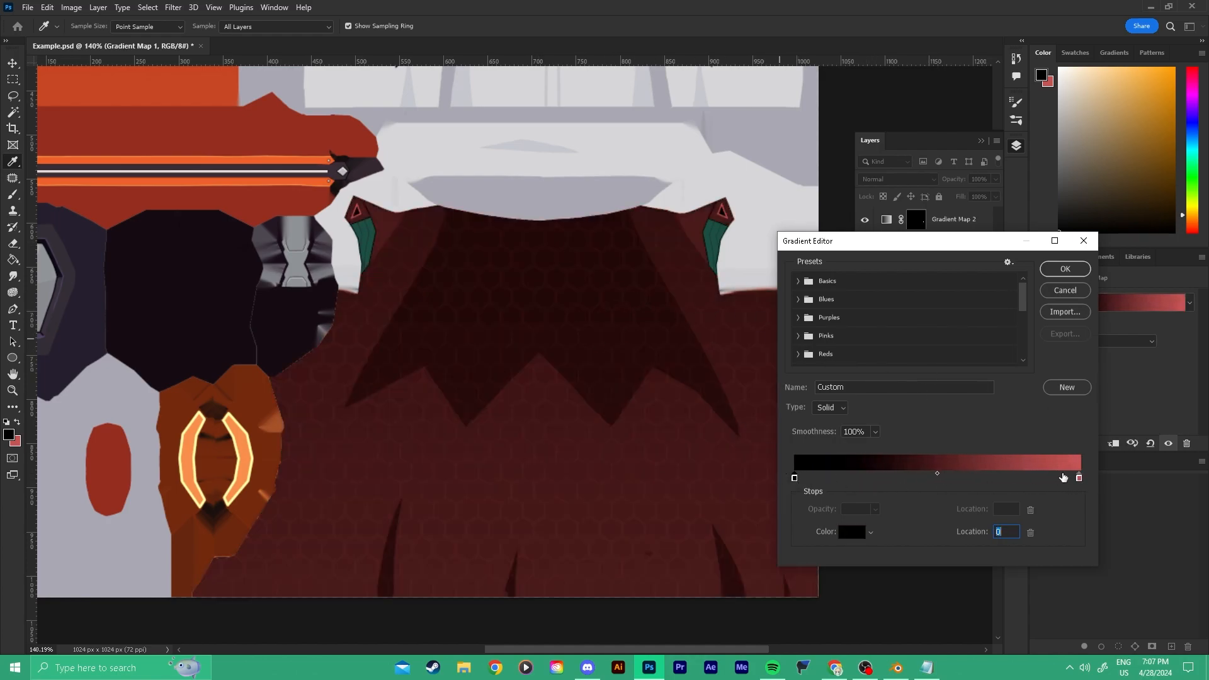
Move Gradient Map 1's red stop just past the gradient's centre, shift the midpoint towards it, and compare the coat with the adjustment hidden and shown.
{"action": "left_click_drag", "start_coordinate": [1078, 480], "coordinate": [942, 479]}
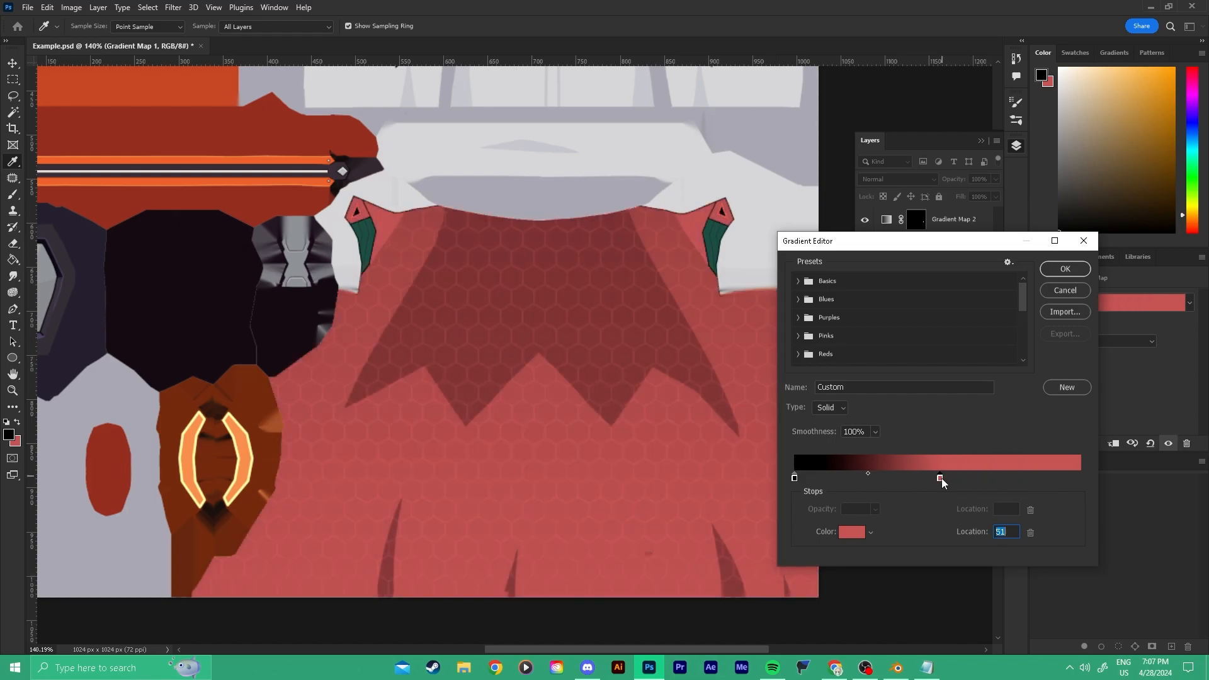
{"action": "left_click_drag", "start_coordinate": [867, 474], "coordinate": [909, 476]}
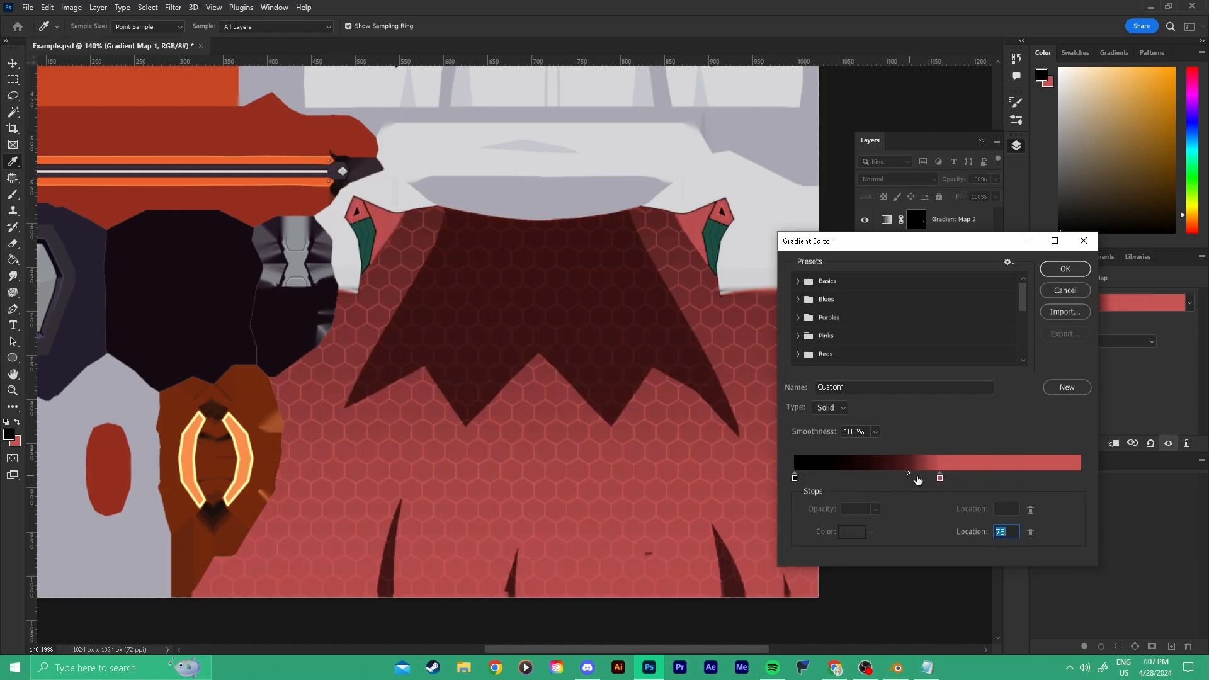
{"action": "left_click_drag", "start_coordinate": [909, 474], "coordinate": [953, 480]}
{"action": "left_click", "coordinate": [1057, 268]}
{"action": "left_click", "coordinate": [865, 271]}
{"action": "left_click", "coordinate": [865, 271]}
{"action": "left_click", "coordinate": [864, 271]}
Try dark red and dark brown for Gradient Map 1's black stop, then discard the colour change.
{"action": "left_click", "coordinate": [1072, 305]}
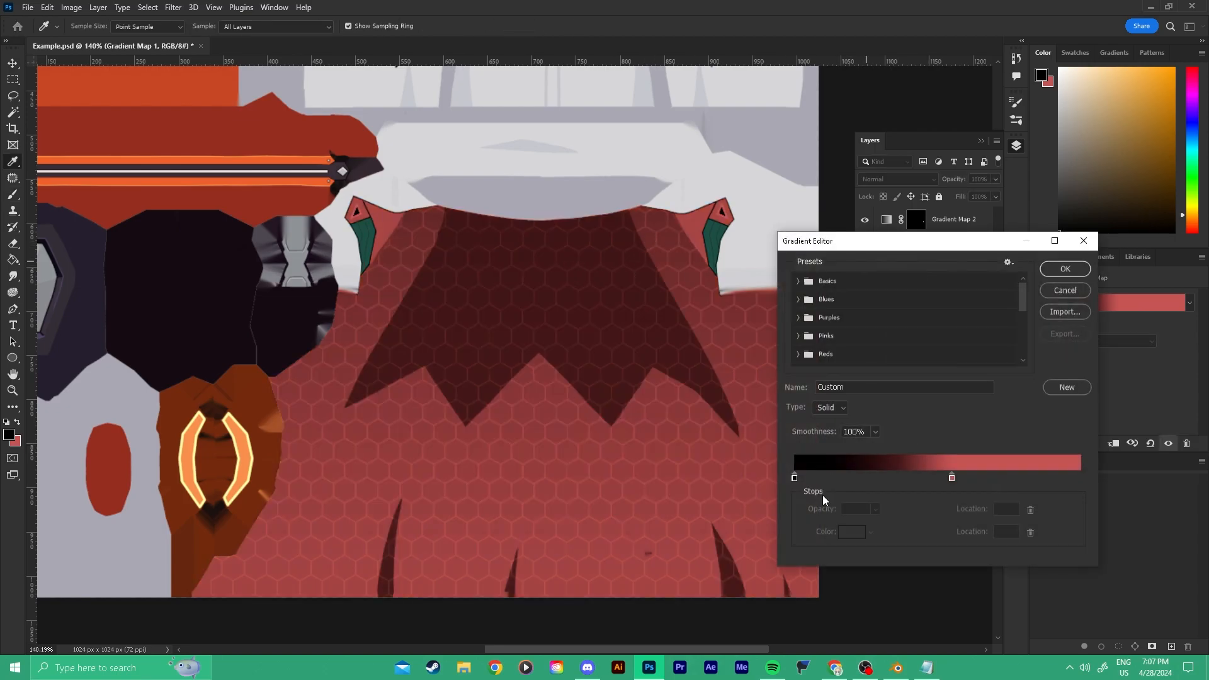
{"action": "left_click", "coordinate": [796, 478]}
{"action": "left_click", "coordinate": [848, 532]}
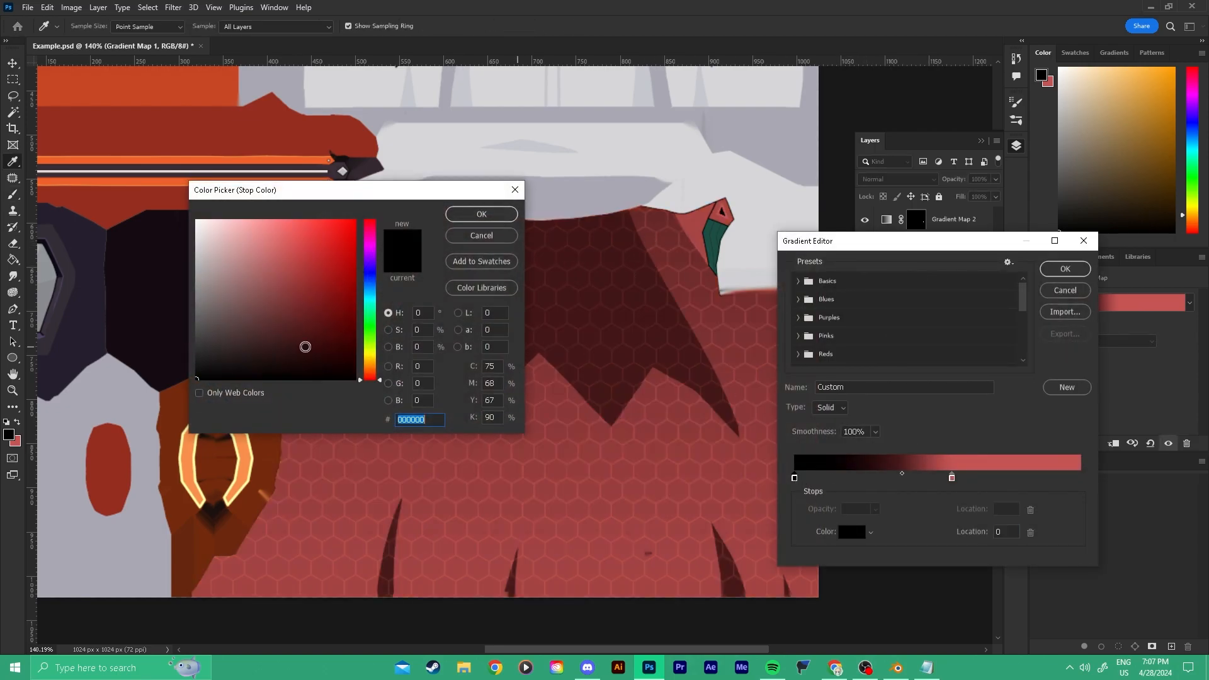
{"action": "left_click_drag", "start_coordinate": [193, 355], "coordinate": [357, 364]}
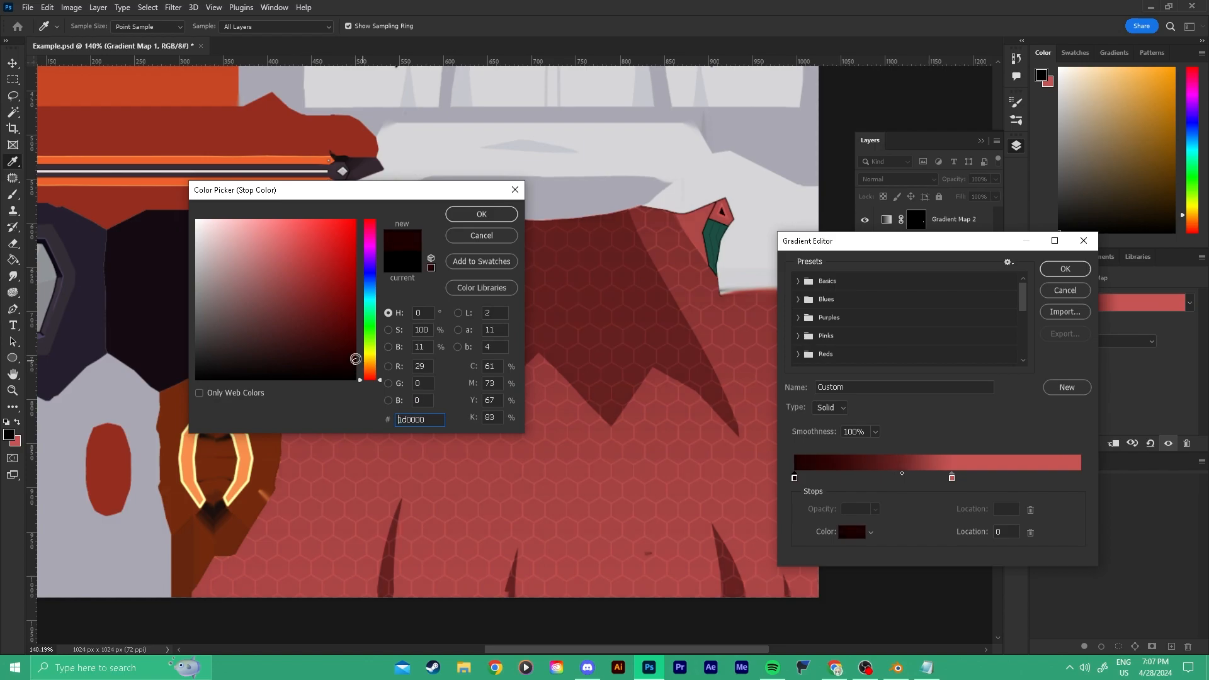
{"action": "left_click", "coordinate": [372, 363]}
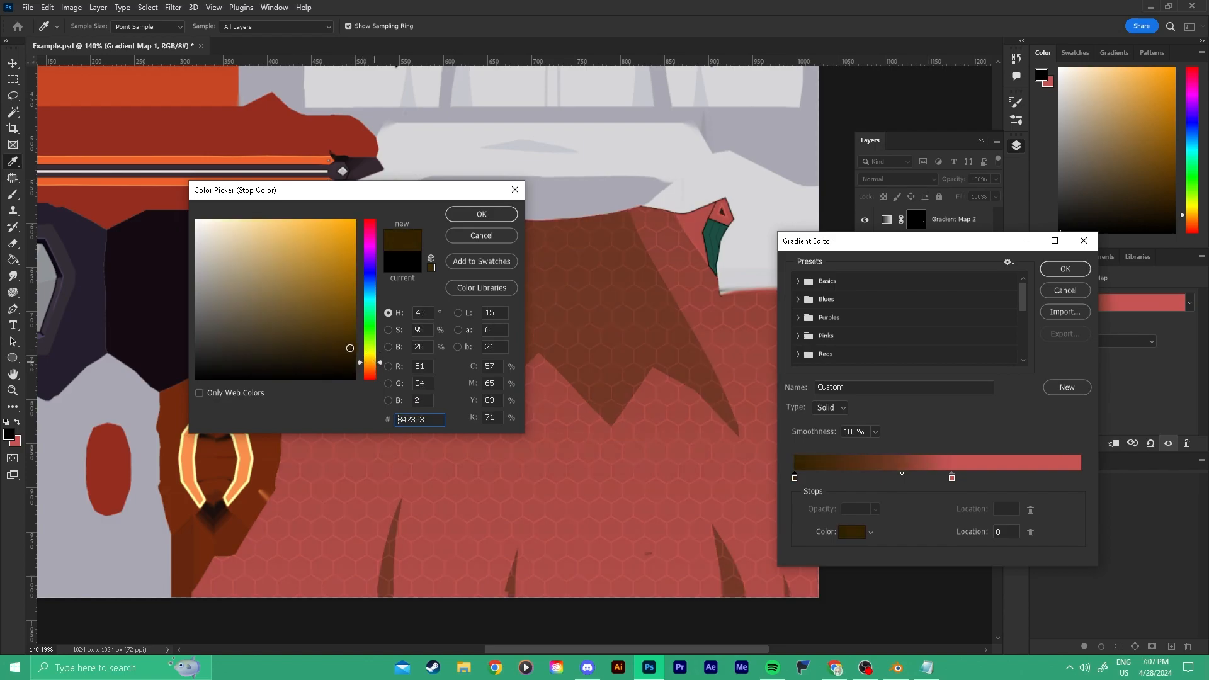
{"action": "left_click", "coordinate": [481, 235]}
Set Gradient Map 1's black stop to very dark red (#200000), move it to 13%, and apply the gradient.
{"action": "left_click", "coordinate": [851, 532]}
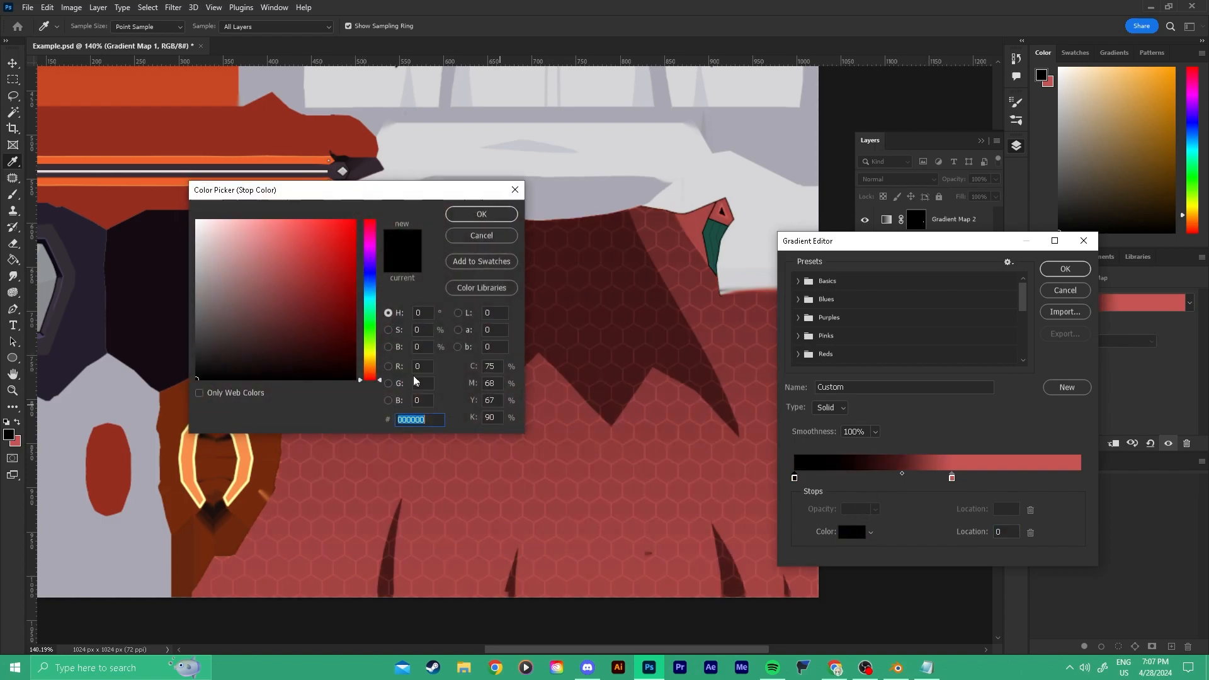
{"action": "left_click_drag", "start_coordinate": [337, 346], "coordinate": [362, 348]}
{"action": "left_click", "coordinate": [340, 346]}
{"action": "left_click", "coordinate": [355, 360]}
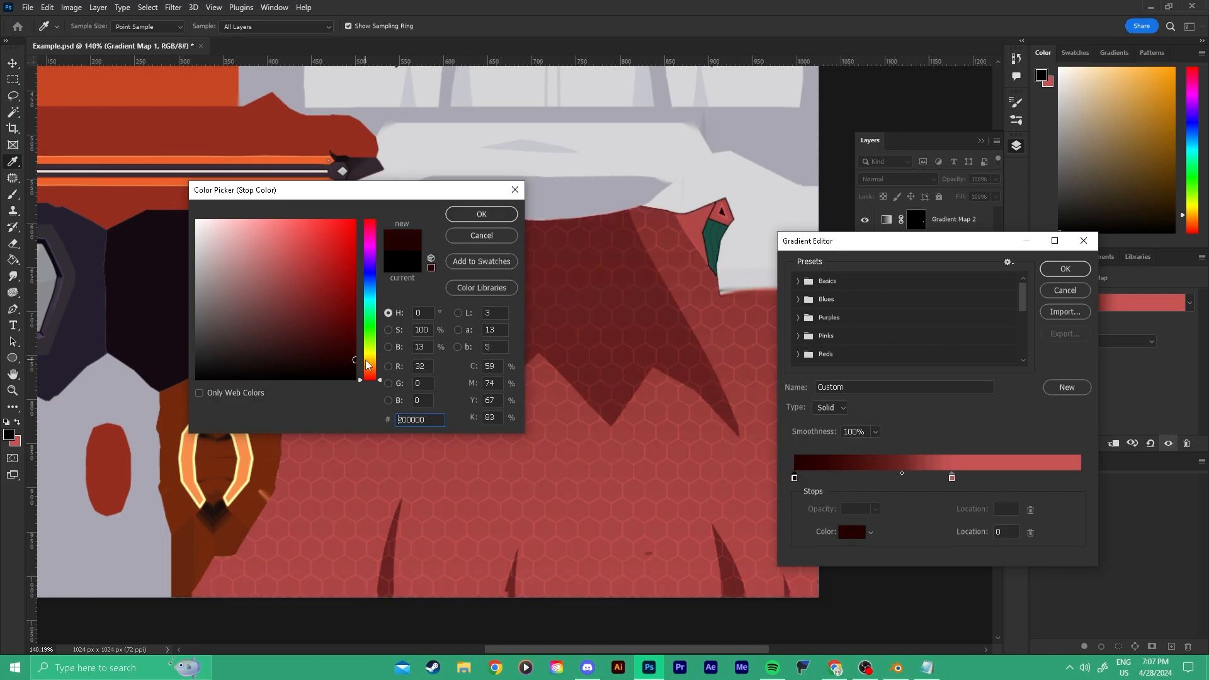
{"action": "left_click", "coordinate": [481, 213]}
{"action": "left_click_drag", "start_coordinate": [794, 478], "coordinate": [830, 478]}
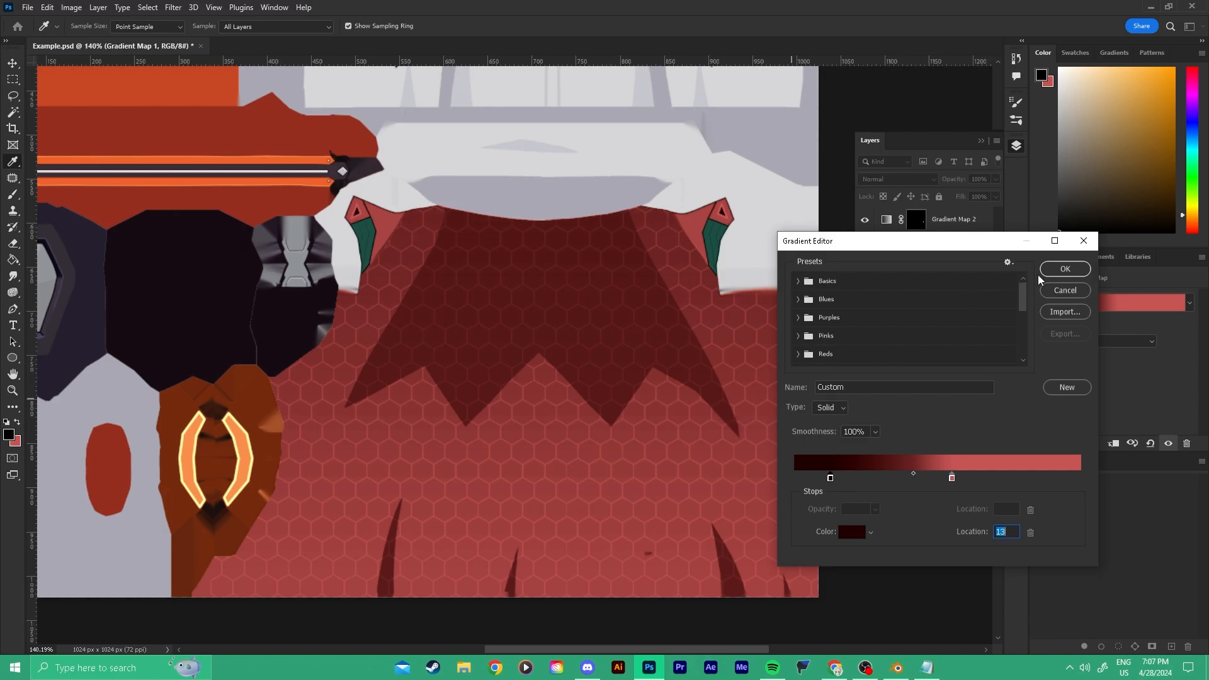
{"action": "left_click", "coordinate": [1065, 269]}
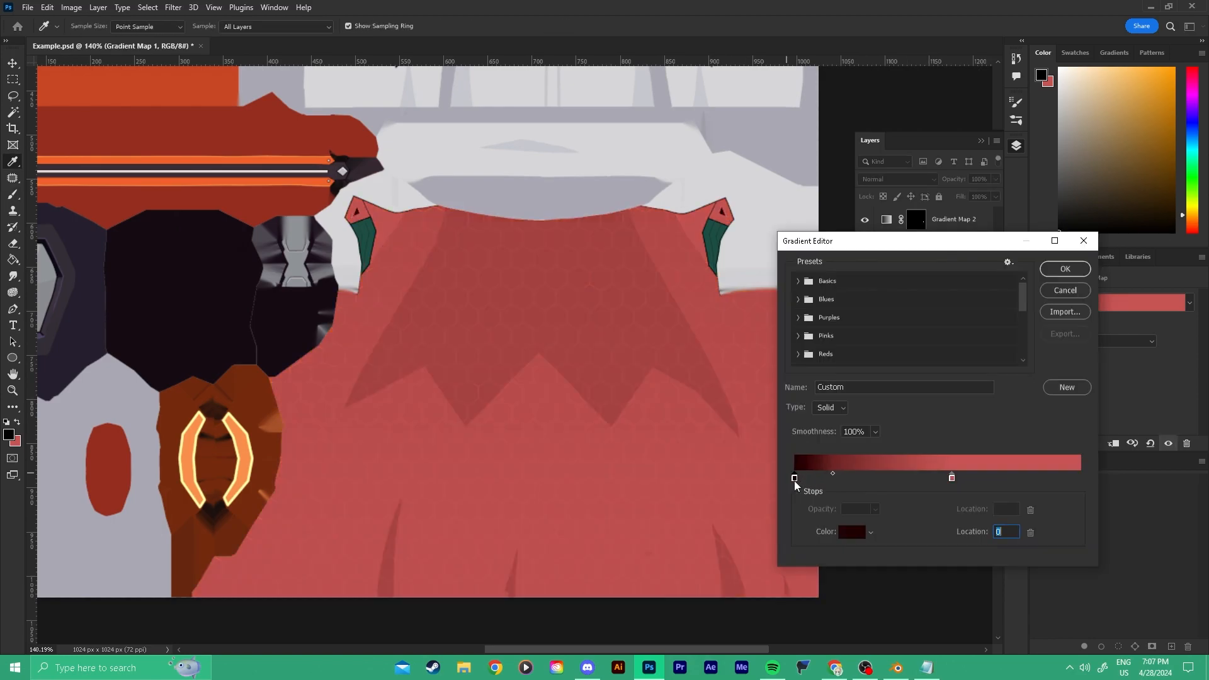
Try Gradient Map 1's dark stop at 35%, discard that change, and look over the recoloured coat.
{"action": "left_click_drag", "start_coordinate": [794, 482], "coordinate": [891, 483]}
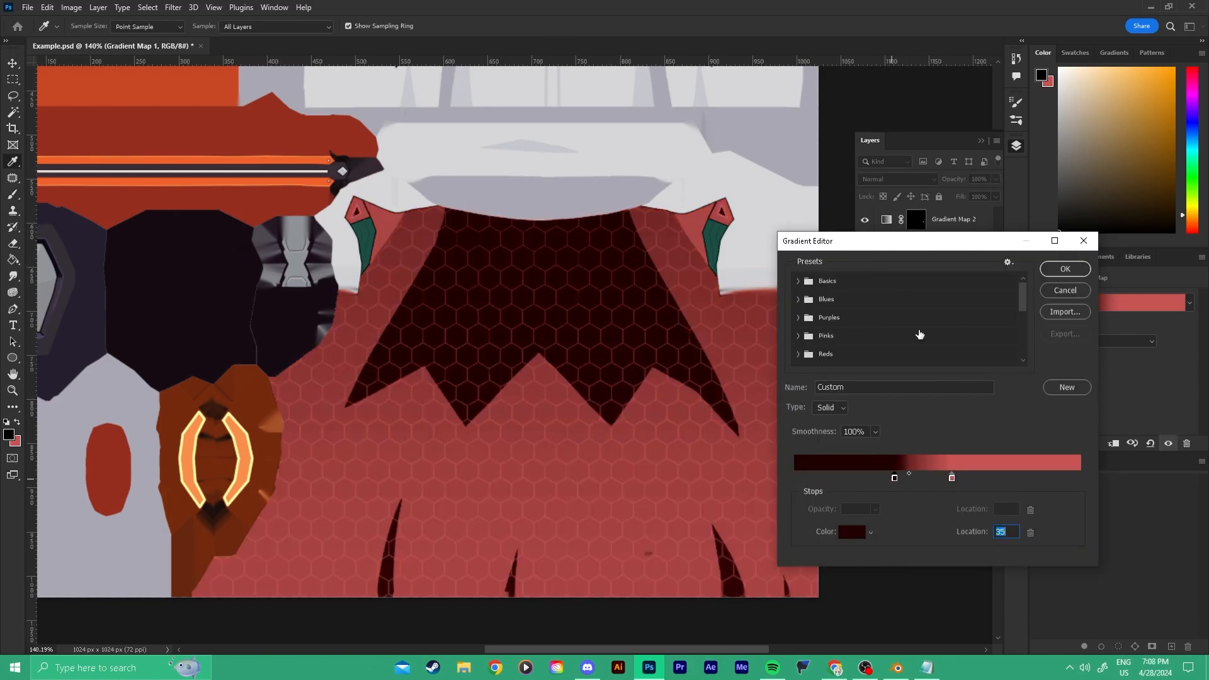
{"action": "left_click", "coordinate": [1047, 293]}
{"action": "key", "text": "z"}
{"action": "left_click_drag", "start_coordinate": [649, 304], "coordinate": [596, 135]}
{"action": "key", "text": "v"}
{"action": "key", "text": "z"}
{"action": "left_click_drag", "start_coordinate": [535, 335], "coordinate": [667, 413]}
{"action": "key", "text": "v"}
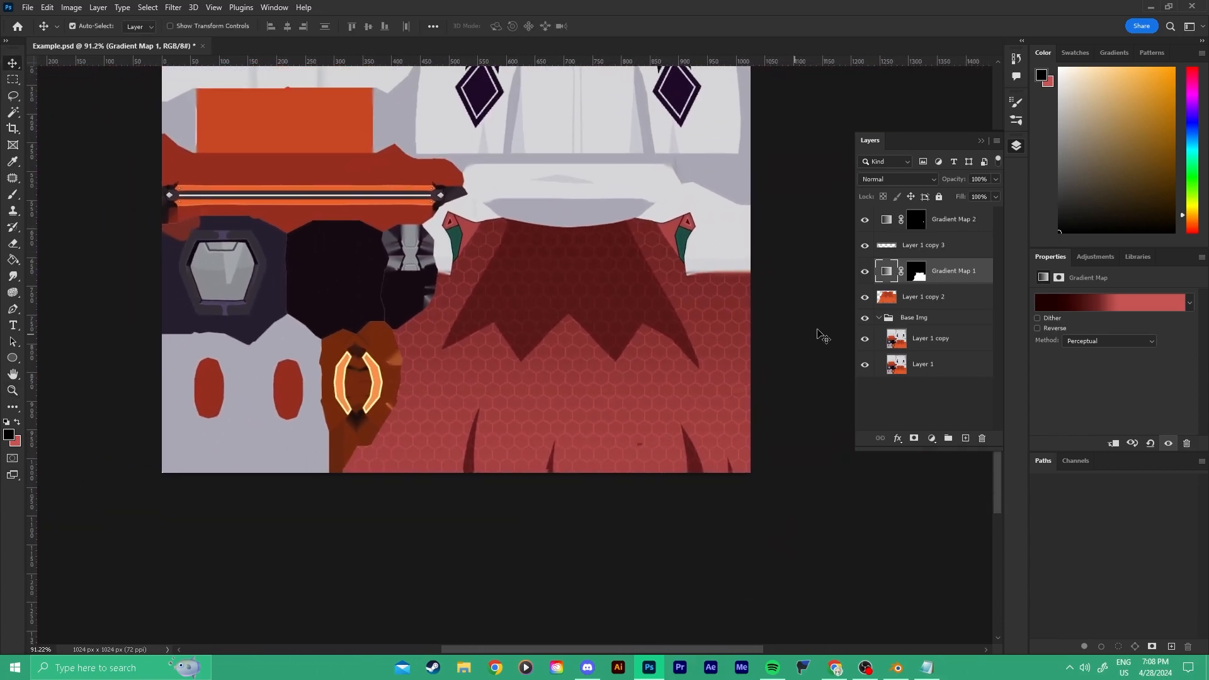
View Gradient Map 1's layer mask on its own, then return to the image and inspect the recoloured coat.
{"action": "left_click", "coordinate": [913, 277], "text": "alt"}
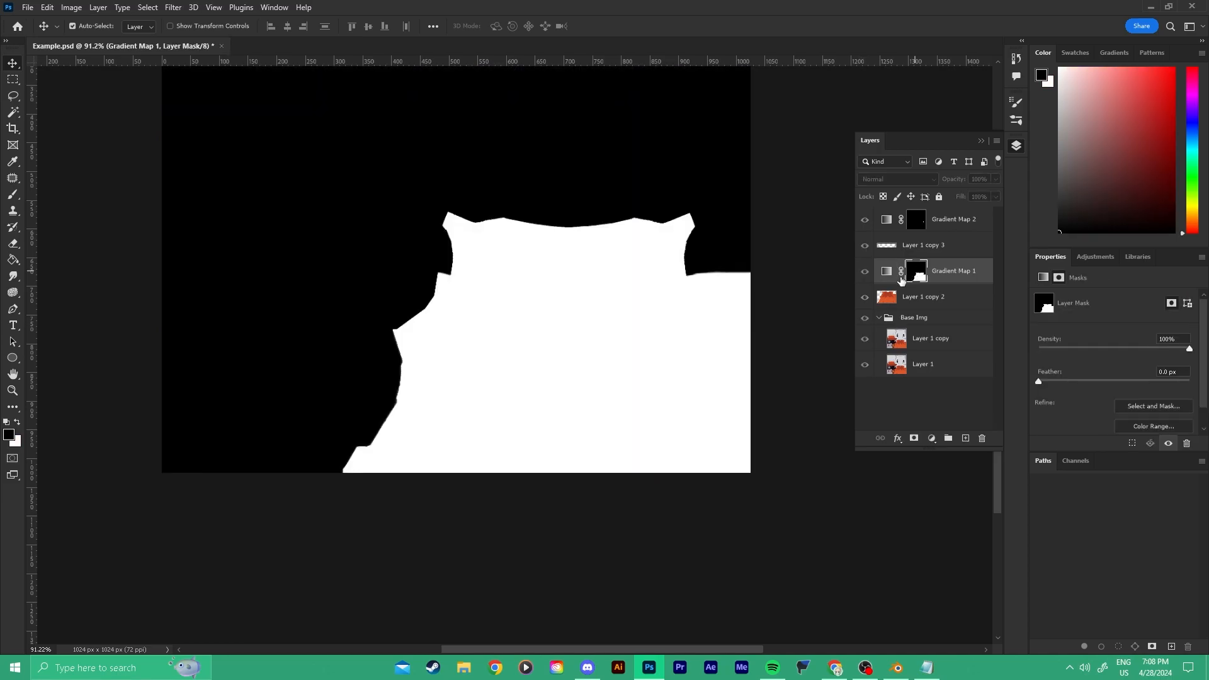
{"action": "key", "text": "z"}
{"action": "left_click_drag", "start_coordinate": [520, 189], "coordinate": [609, 202]}
{"action": "key", "text": "v"}
{"action": "left_click", "coordinate": [885, 275]}
{"action": "key", "text": "z"}
{"action": "left_click_drag", "start_coordinate": [605, 248], "coordinate": [466, 180]}
{"action": "key", "text": "v"}
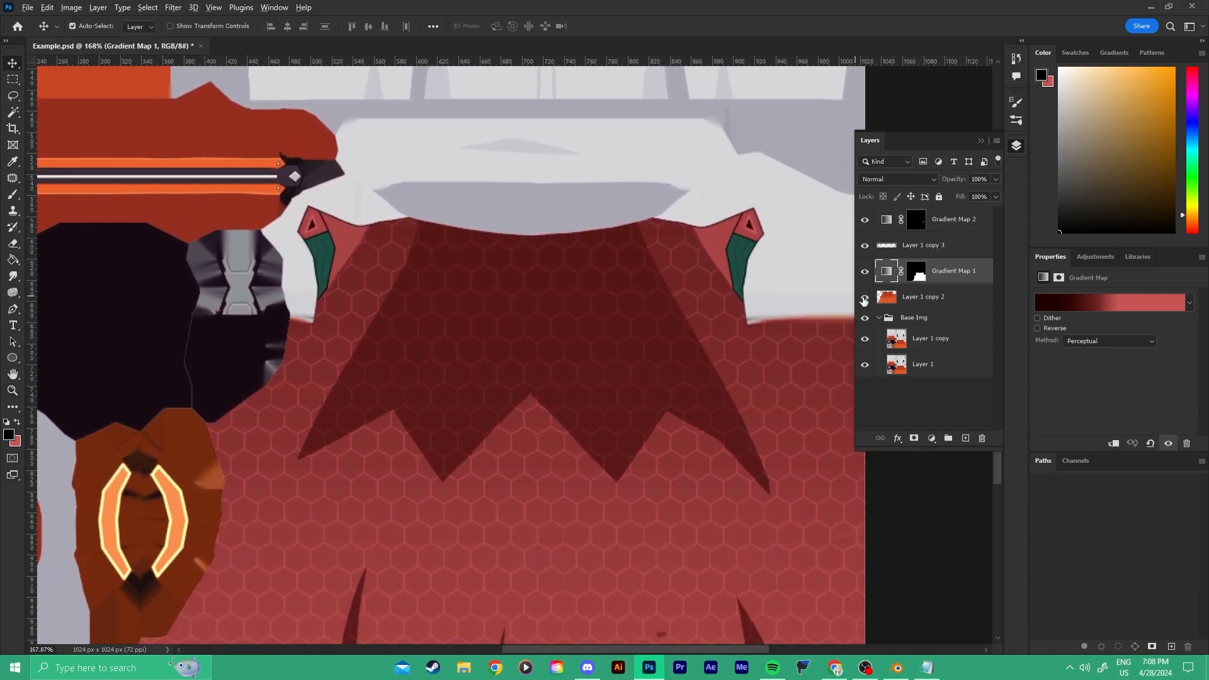
Display Gradient Map 1's layer mask alone again and examine its white area against the black surroundings.
{"action": "left_click", "coordinate": [916, 275], "text": "alt"}
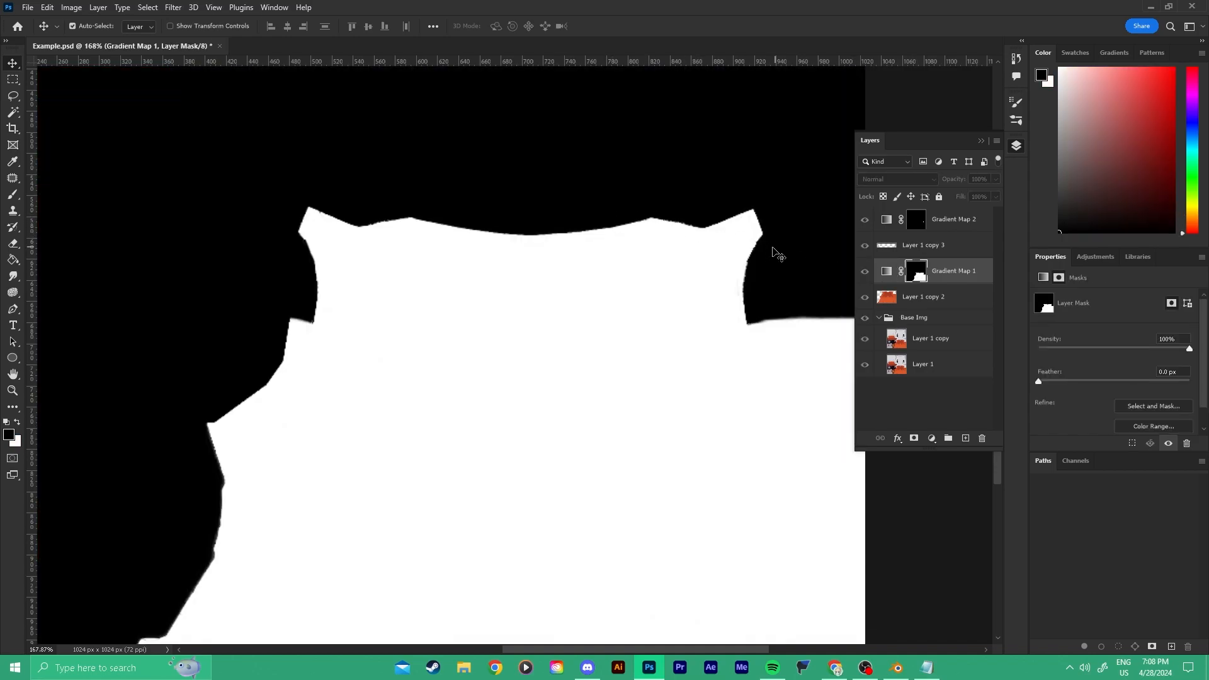
{"action": "key", "text": "z"}
{"action": "left_click_drag", "start_coordinate": [758, 258], "coordinate": [615, 234]}
{"action": "key", "text": "v"}
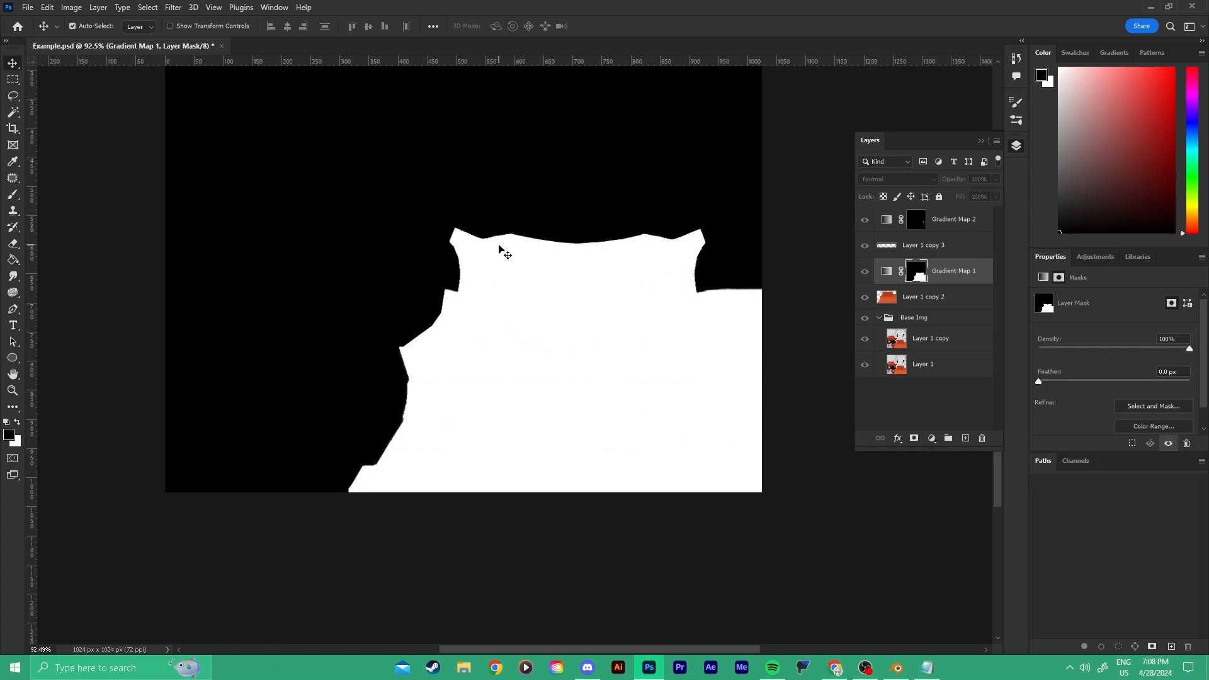
{"action": "key", "text": "z"}
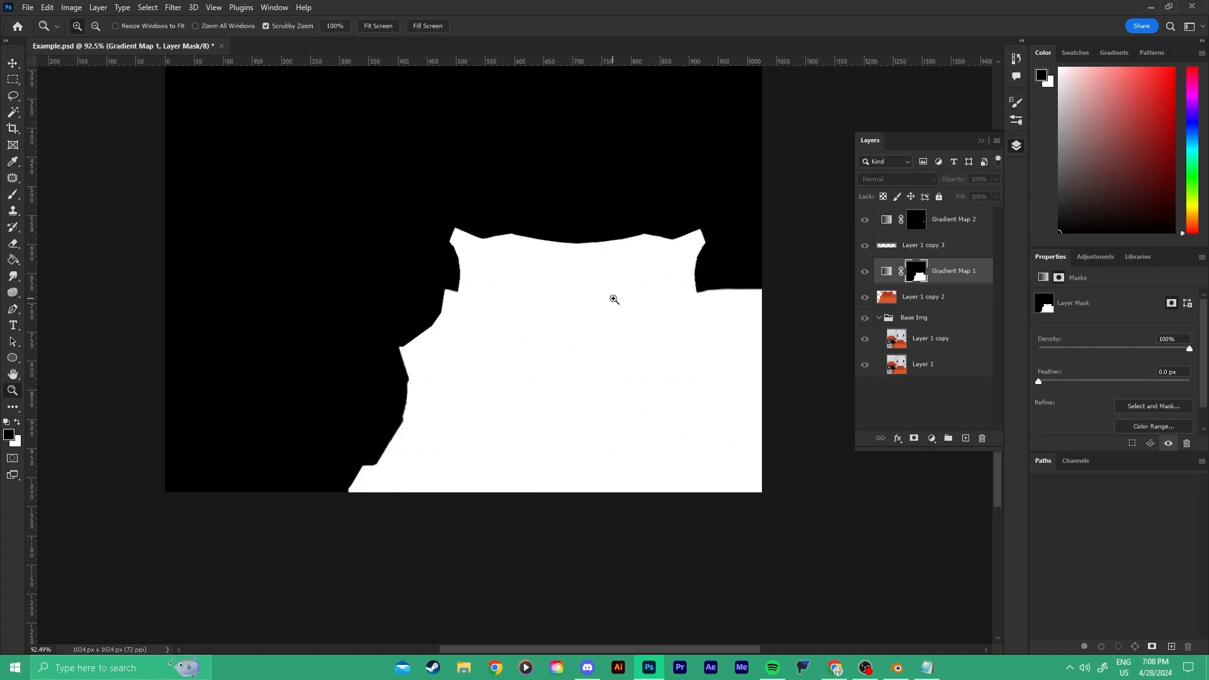
Try pure red (#ff0000) as the foreground colour for brushing on Gradient Map 1's mask.
{"action": "left_click_drag", "start_coordinate": [442, 213], "coordinate": [607, 231]}
{"action": "key", "text": "v"}
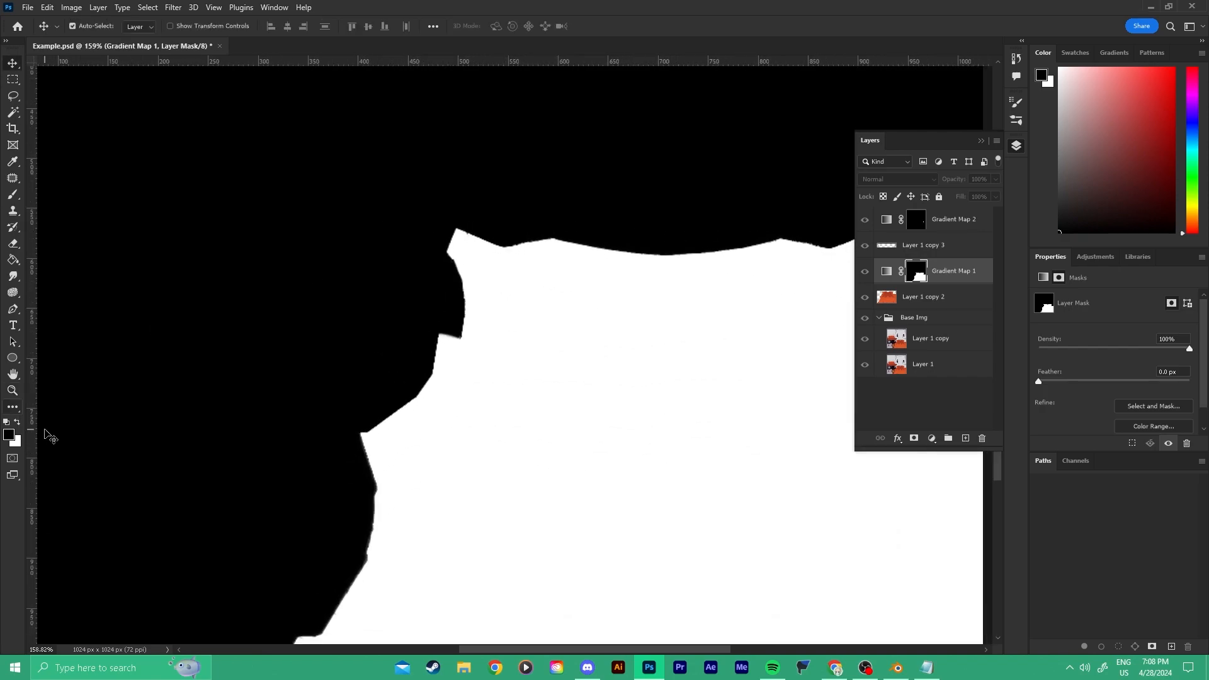
{"action": "left_click", "coordinate": [17, 423]}
{"action": "left_click", "coordinate": [8, 434]}
{"action": "left_click_drag", "start_coordinate": [302, 281], "coordinate": [355, 218]}
{"action": "left_click", "coordinate": [479, 211]}
{"action": "key", "text": "b"}
{"action": "mouse_move", "coordinate": [368, 272]}
{"action": "left_mouse_down"}
{"action": "mouse_move", "coordinate": [334, 340]}
{"action": "mouse_move", "coordinate": [221, 384]}
{"action": "left_mouse_up"}
Set the foreground colour to pure white (#ffffff) for painting on Gradient Map 1's mask.
{"action": "left_click", "coordinate": [8, 438]}
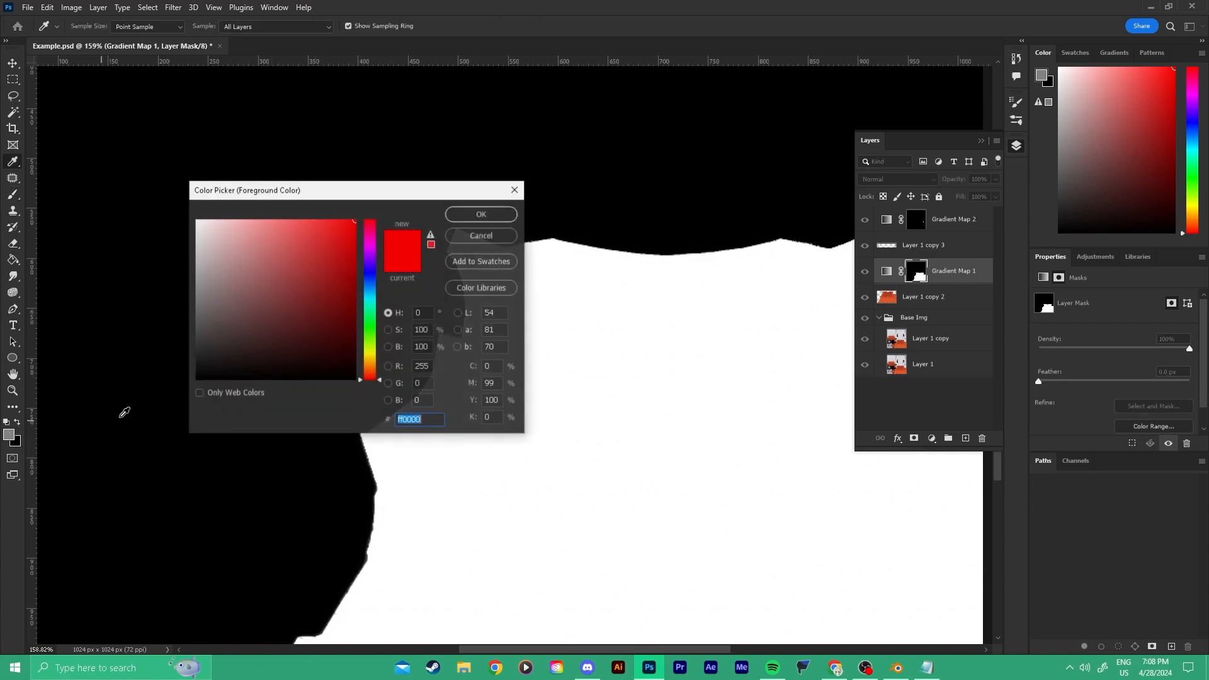
{"action": "left_click", "coordinate": [224, 351]}
{"action": "left_click", "coordinate": [226, 225]}
{"action": "left_click_drag", "start_coordinate": [225, 225], "coordinate": [153, 178]}
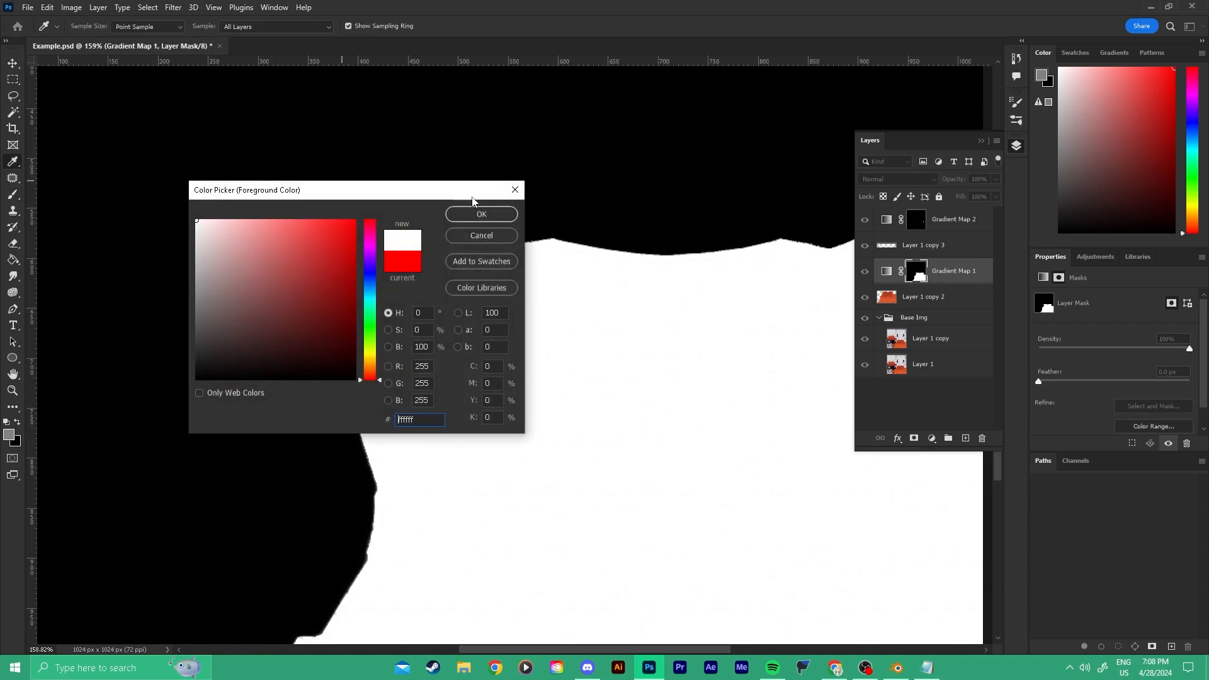
{"action": "left_click", "coordinate": [467, 210]}
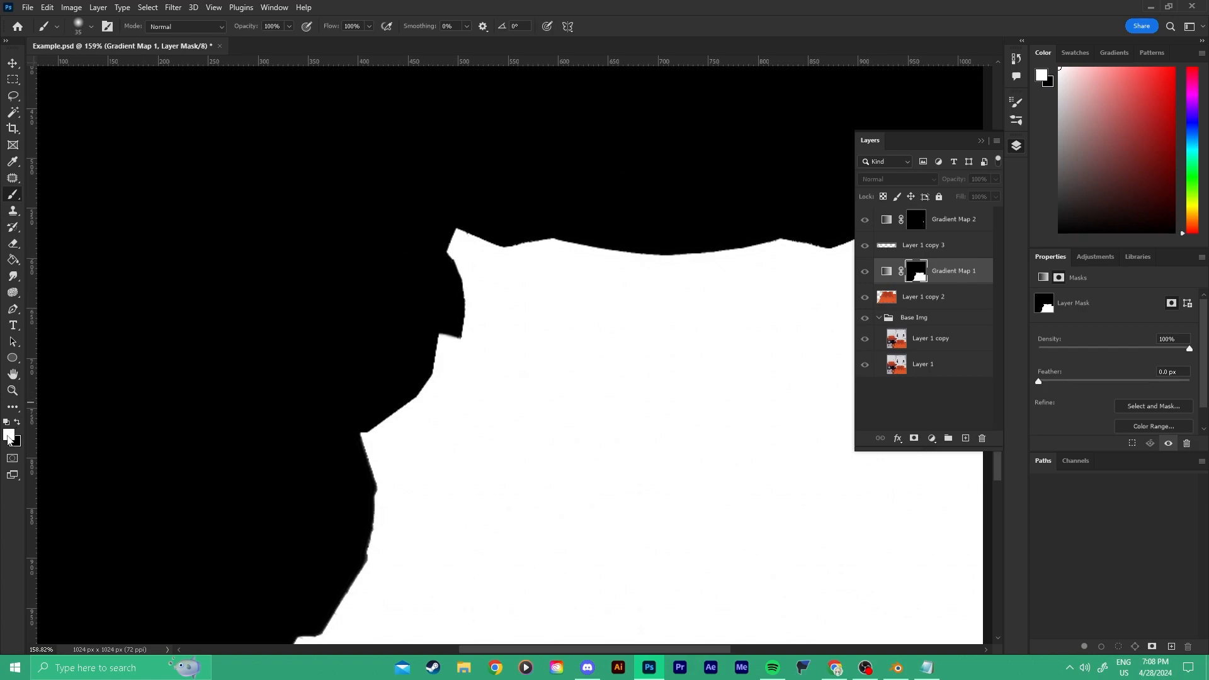
Try painting white over the faint grey marks beside the mask's right inner edge, and undo the strokes.
{"action": "left_click_drag", "start_coordinate": [674, 354], "coordinate": [369, 364]}
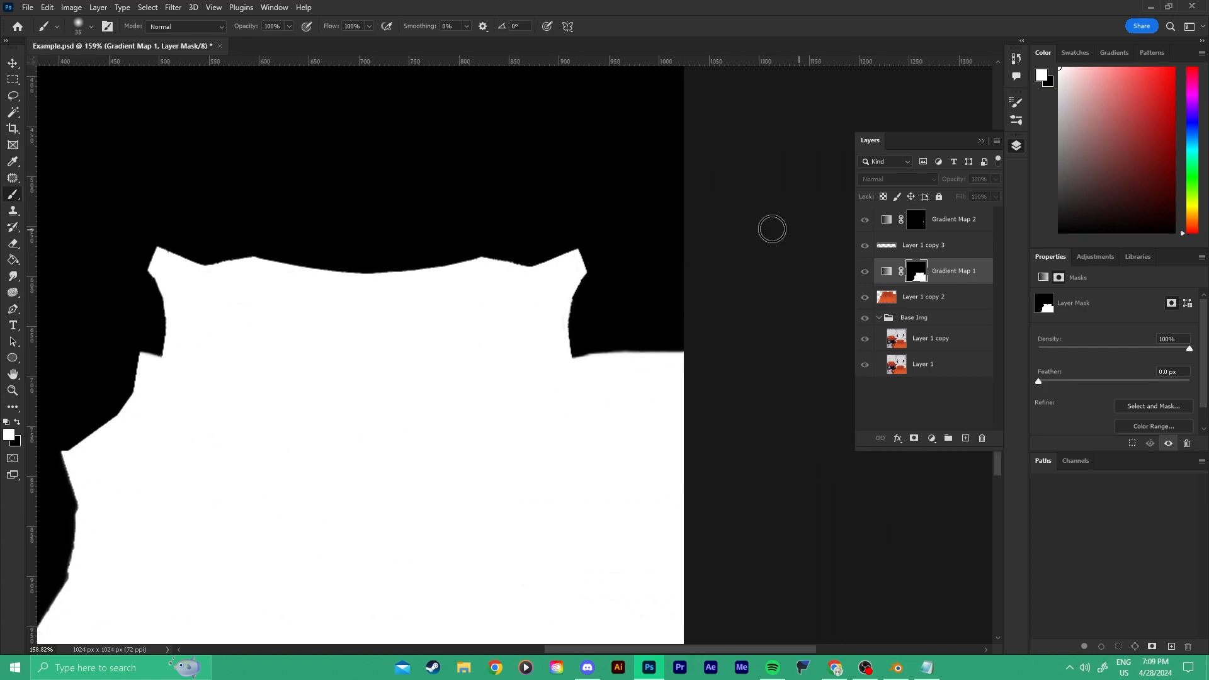
{"action": "key", "text": "z"}
{"action": "left_click_drag", "start_coordinate": [572, 320], "coordinate": [653, 323]}
{"action": "key", "text": "b"}
{"action": "mouse_move", "coordinate": [508, 316]}
{"action": "left_mouse_down"}
{"action": "mouse_move", "coordinate": [489, 316]}
{"action": "mouse_move", "coordinate": [497, 346]}
{"action": "left_mouse_up"}
{"action": "key", "text": "ctrl+z"}
{"action": "mouse_move", "coordinate": [503, 329]}
{"action": "right_mouse_down", "text": "alt"}
{"action": "mouse_move", "coordinate": [507, 308]}
{"action": "mouse_move", "coordinate": [464, 305]}
{"action": "right_mouse_up", "text": "alt"}
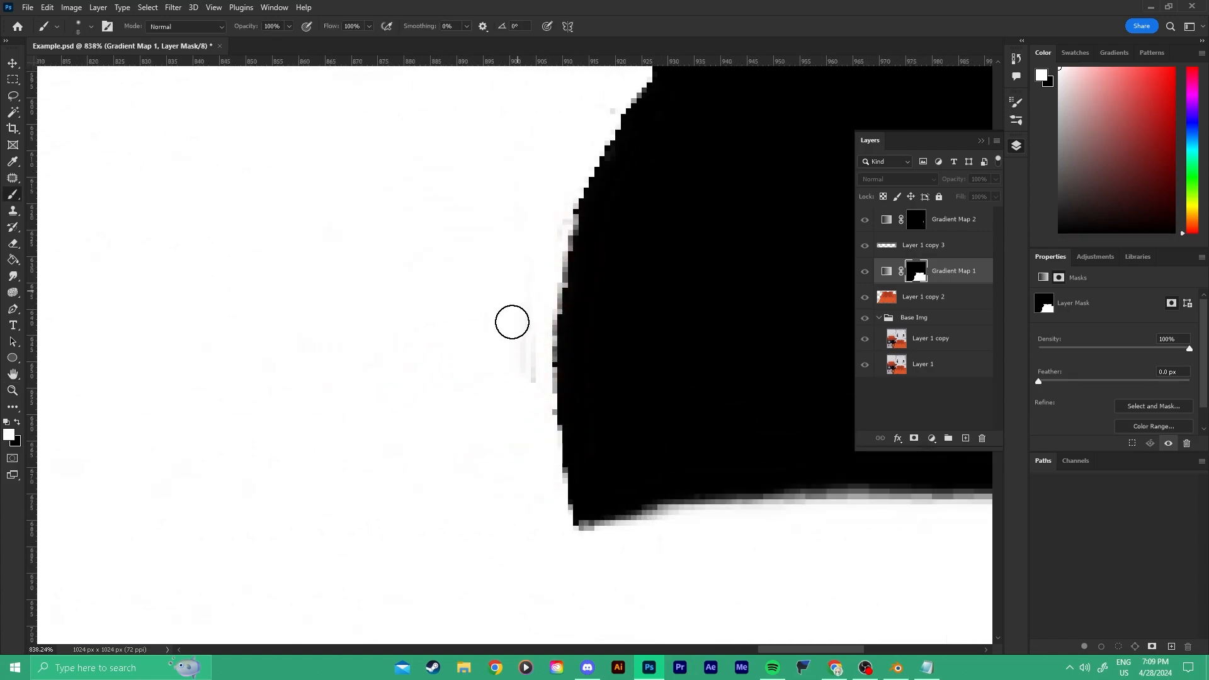
{"action": "key", "text": "ctrl+z"}
Compare the image with Gradient Map 1 hidden and shown, and return to viewing its mask alone.
{"action": "left_click", "coordinate": [865, 274]}
{"action": "left_click", "coordinate": [864, 276]}
{"action": "left_click", "coordinate": [864, 276]}
{"action": "left_click", "coordinate": [864, 276]}
{"action": "left_click", "coordinate": [864, 276]}
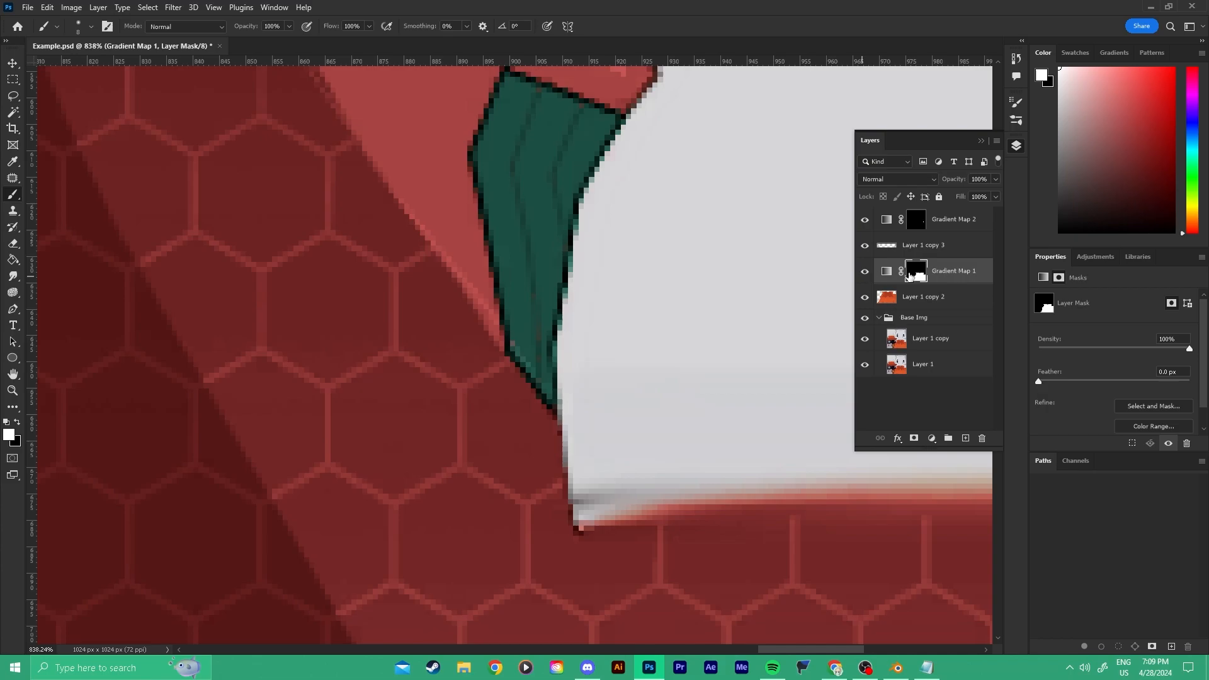
{"action": "left_click", "coordinate": [910, 278], "text": "alt"}
Toggle Gradient Map 1's visibility again and inspect the coat's right corner tip up close.
{"action": "key", "text": "z"}
{"action": "left_click_drag", "start_coordinate": [615, 270], "coordinate": [616, 160]}
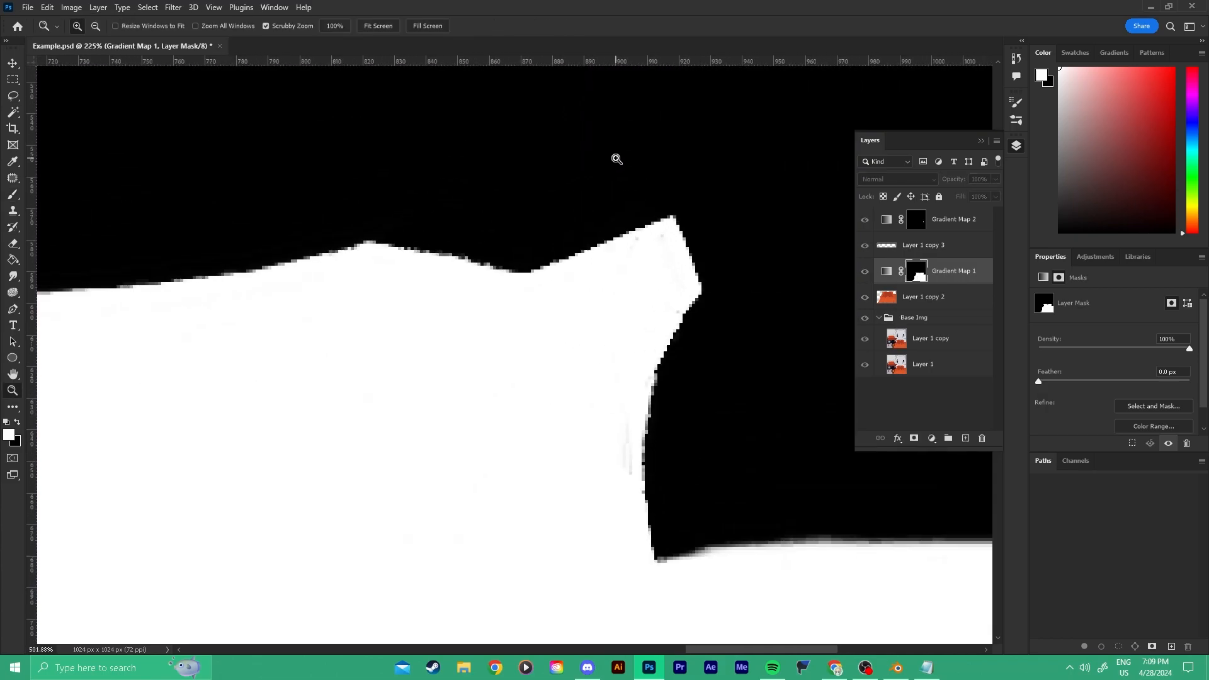
{"action": "left_click_drag", "start_coordinate": [642, 216], "coordinate": [854, 279]}
{"action": "key", "text": "b"}
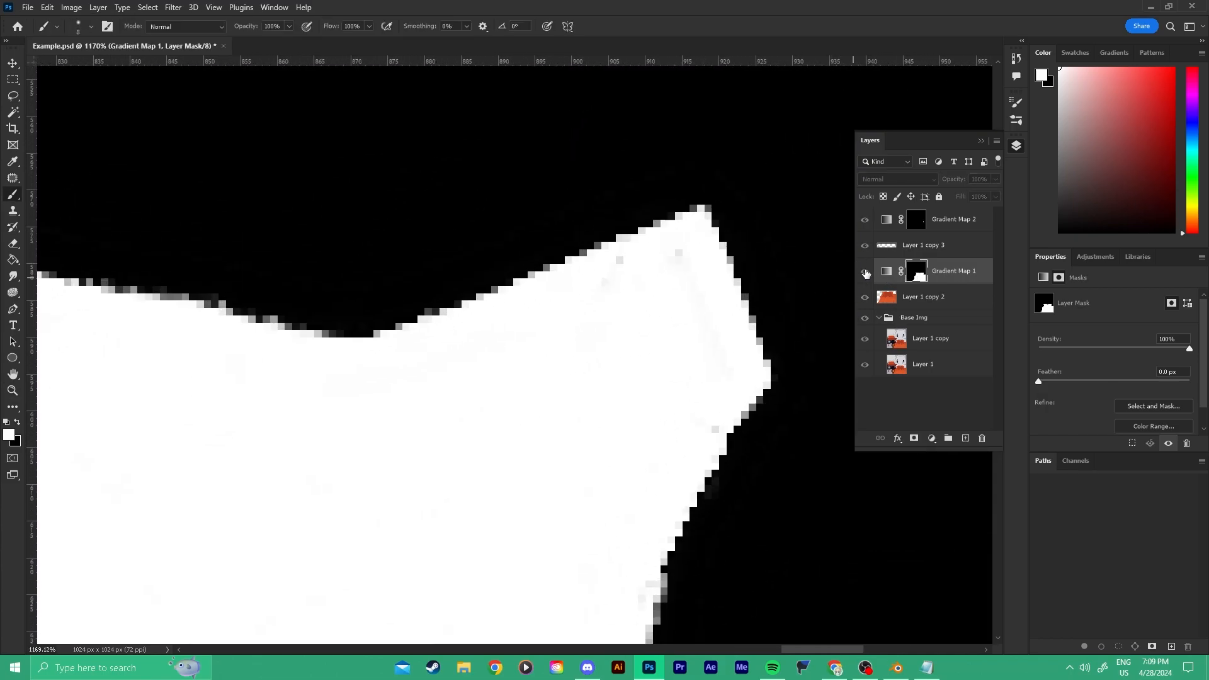
{"action": "left_click", "coordinate": [866, 273]}
{"action": "left_click", "coordinate": [866, 273]}
{"action": "left_click", "coordinate": [866, 272]}
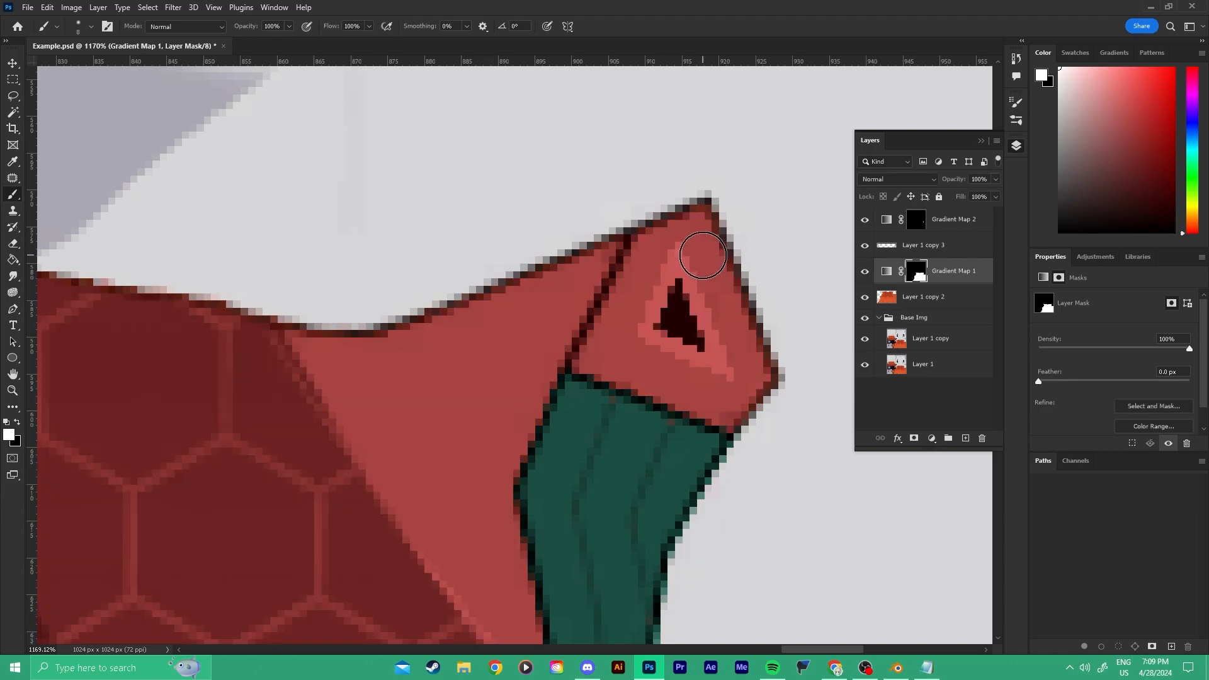
{"action": "scroll", "coordinate": [702, 256], "scroll_direction": "up", "scroll_amount": 5, "text": "alt"}
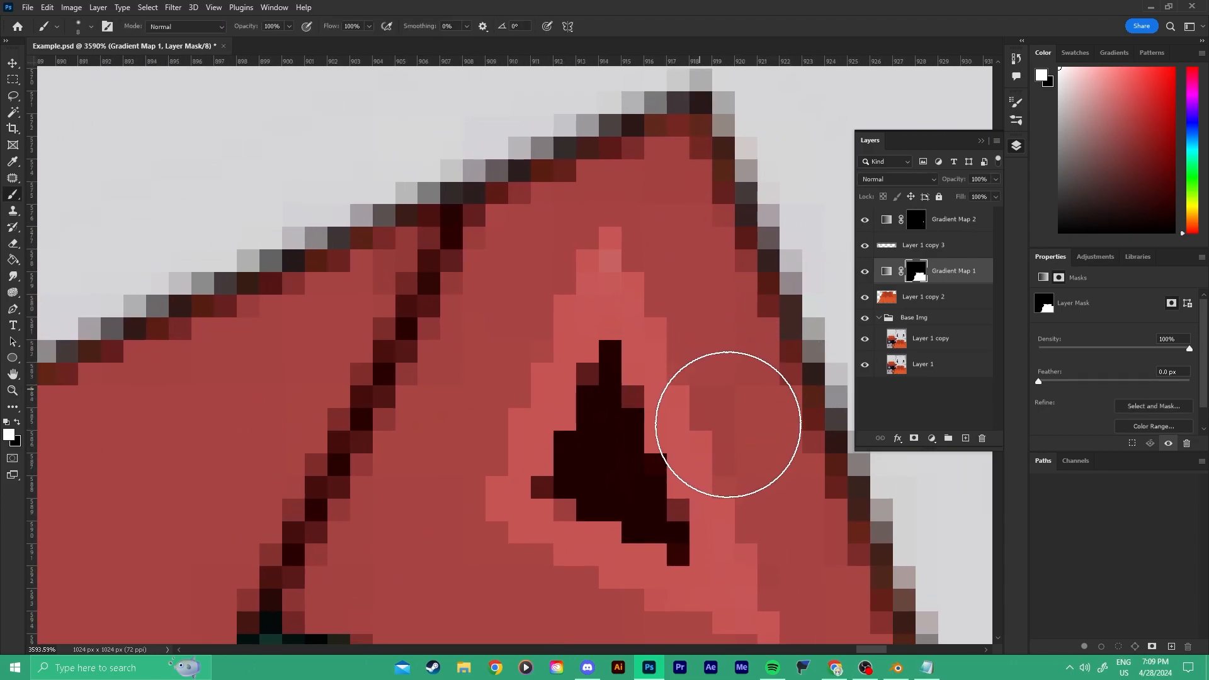
{"action": "scroll", "coordinate": [435, 410], "scroll_direction": "down", "scroll_amount": 6, "text": "alt"}
{"action": "key", "text": "v"}
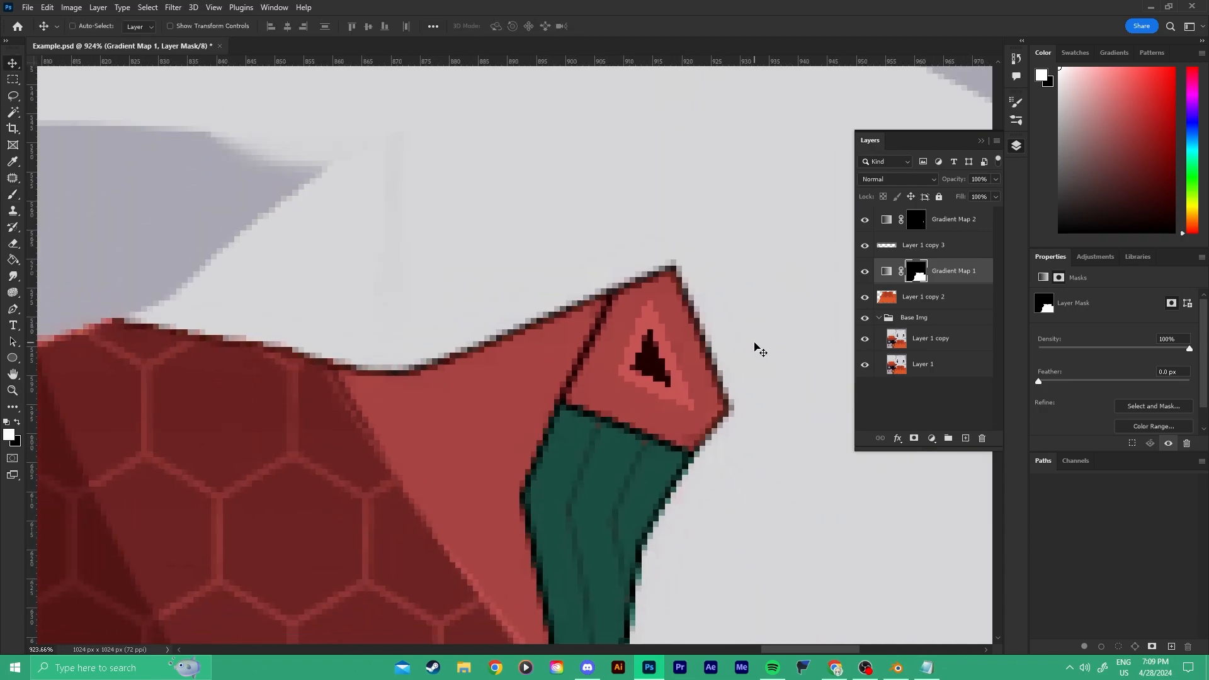
Display Gradient Map 1's mask alone and load the outline of Layer 1 copy 2 as a selection.
{"action": "left_click", "coordinate": [918, 270], "text": "alt"}
{"action": "key", "text": "z"}
{"action": "left_click_drag", "start_coordinate": [640, 305], "coordinate": [458, 281]}
{"action": "left_click_drag", "start_coordinate": [721, 281], "coordinate": [634, 316]}
{"action": "key", "text": "v"}
{"action": "left_click_drag", "start_coordinate": [688, 180], "coordinate": [794, 286]}
{"action": "key", "text": "z"}
{"action": "left_click_drag", "start_coordinate": [701, 238], "coordinate": [631, 267]}
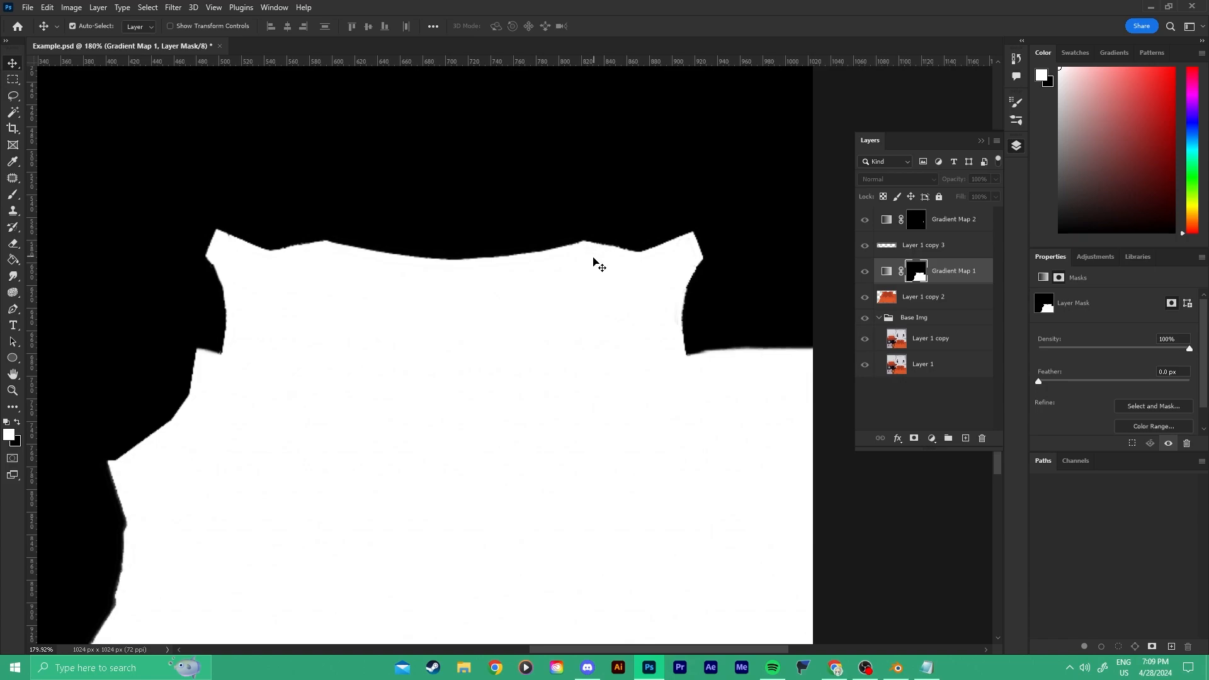
{"action": "key", "text": "ctrl"}
{"action": "left_click", "coordinate": [888, 297], "text": "ctrl"}
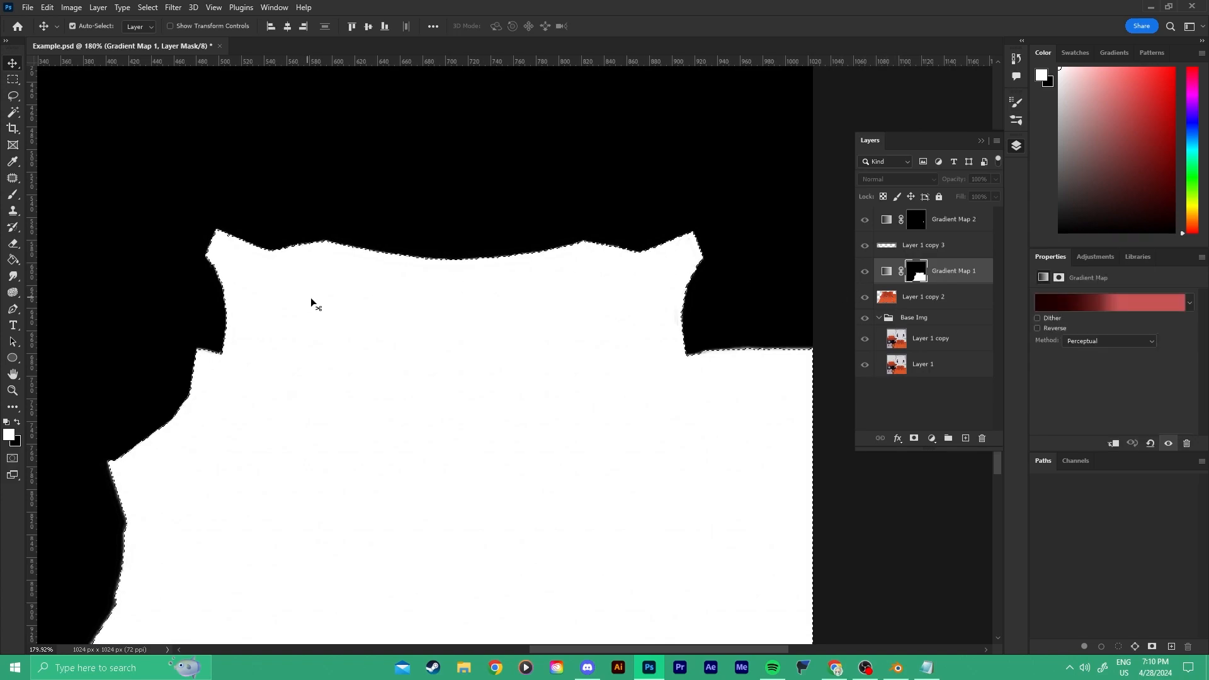
Try a black brush stroke inside the selected coat area near its right edge, and undo it.
{"action": "key", "text": "z"}
{"action": "left_click_drag", "start_coordinate": [418, 387], "coordinate": [369, 388]}
{"action": "key", "text": "v"}
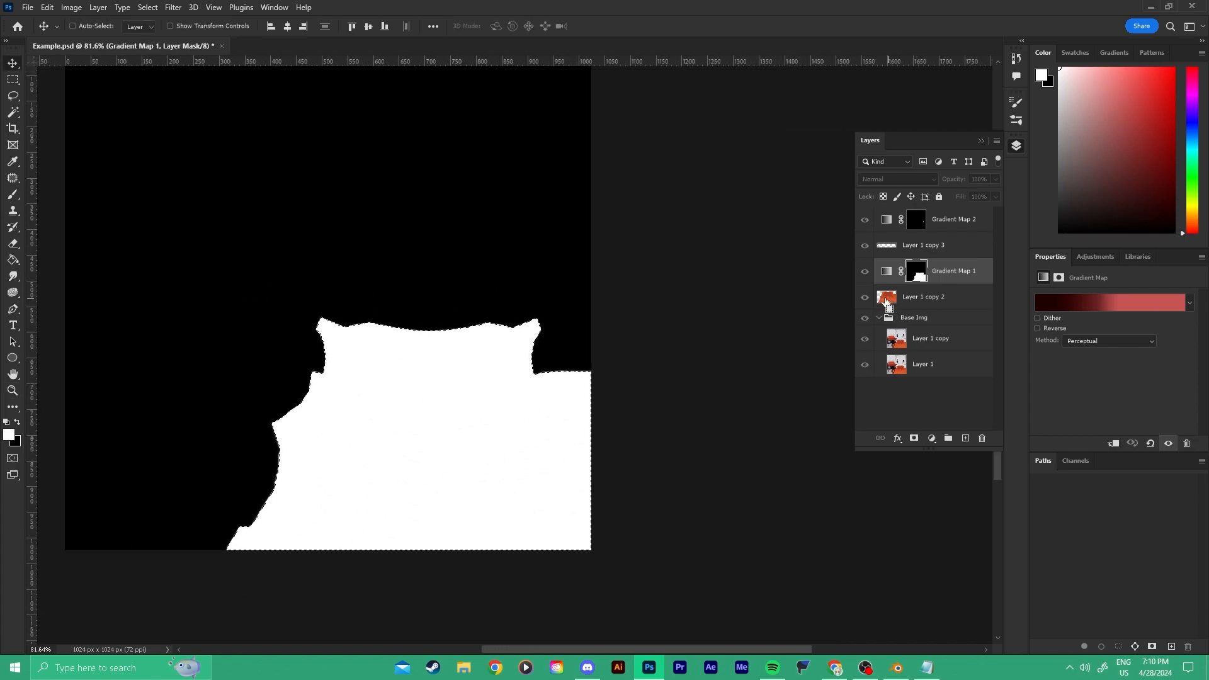
{"action": "key", "text": "z"}
{"action": "left_click_drag", "start_coordinate": [561, 326], "coordinate": [536, 372]}
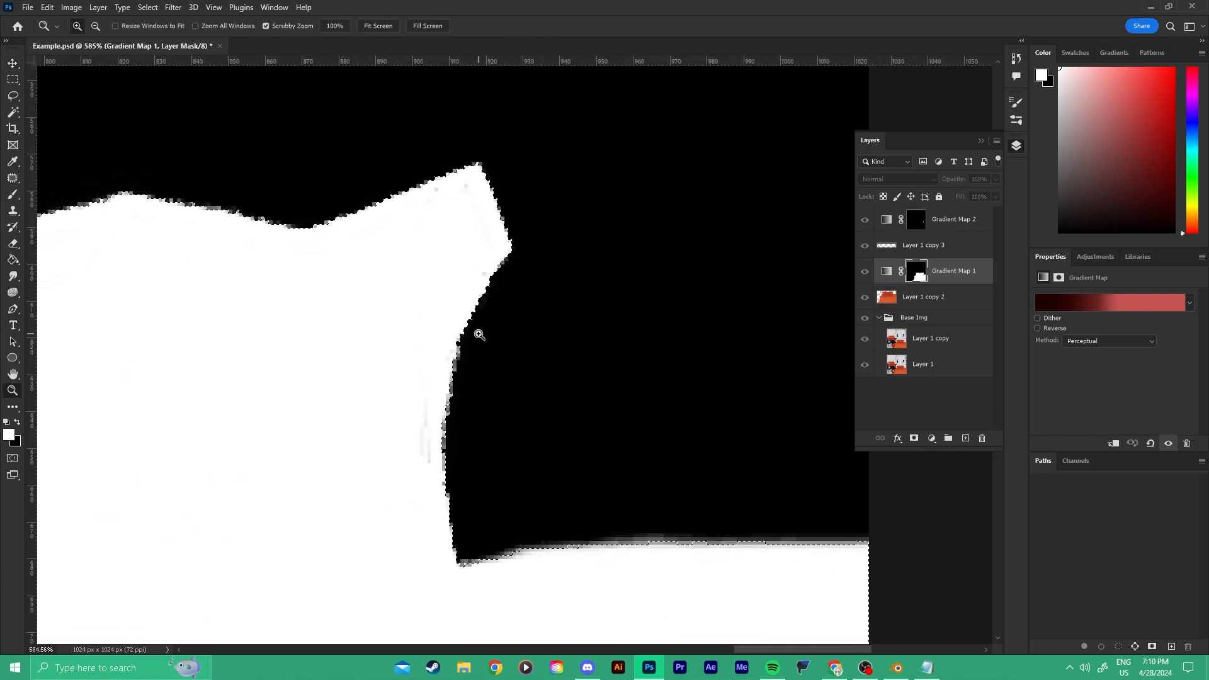
{"action": "mouse_move", "coordinate": [590, 314]}
{"action": "left_mouse_down"}
{"action": "mouse_move", "coordinate": [530, 324]}
{"action": "mouse_move", "coordinate": [594, 327]}
{"action": "mouse_move", "coordinate": [561, 321]}
{"action": "left_mouse_up"}
{"action": "key", "text": "b"}
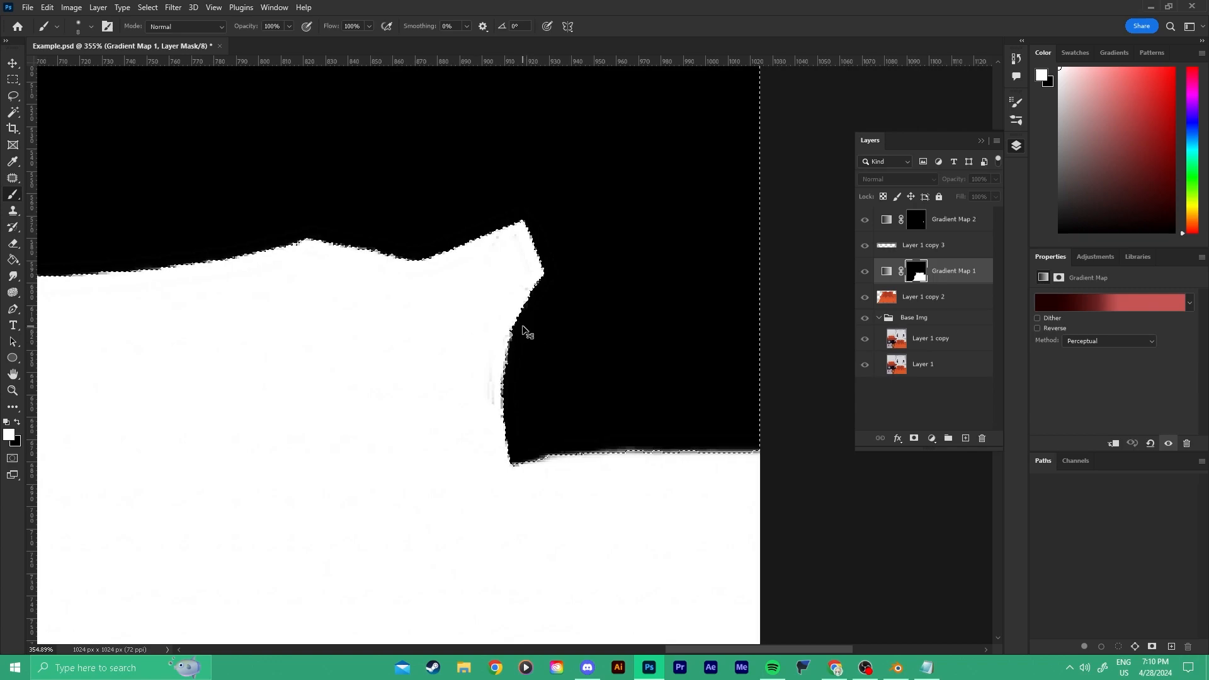
{"action": "left_click", "coordinate": [17, 424]}
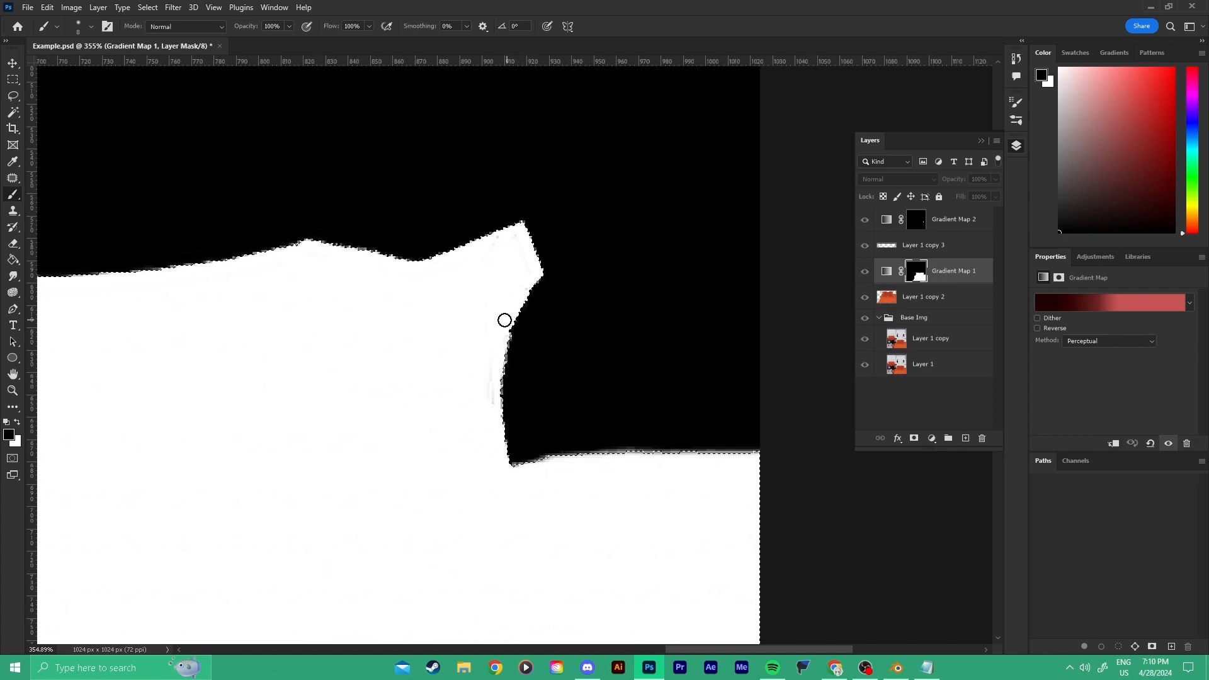
{"action": "left_click_drag", "start_coordinate": [512, 320], "coordinate": [444, 366]}
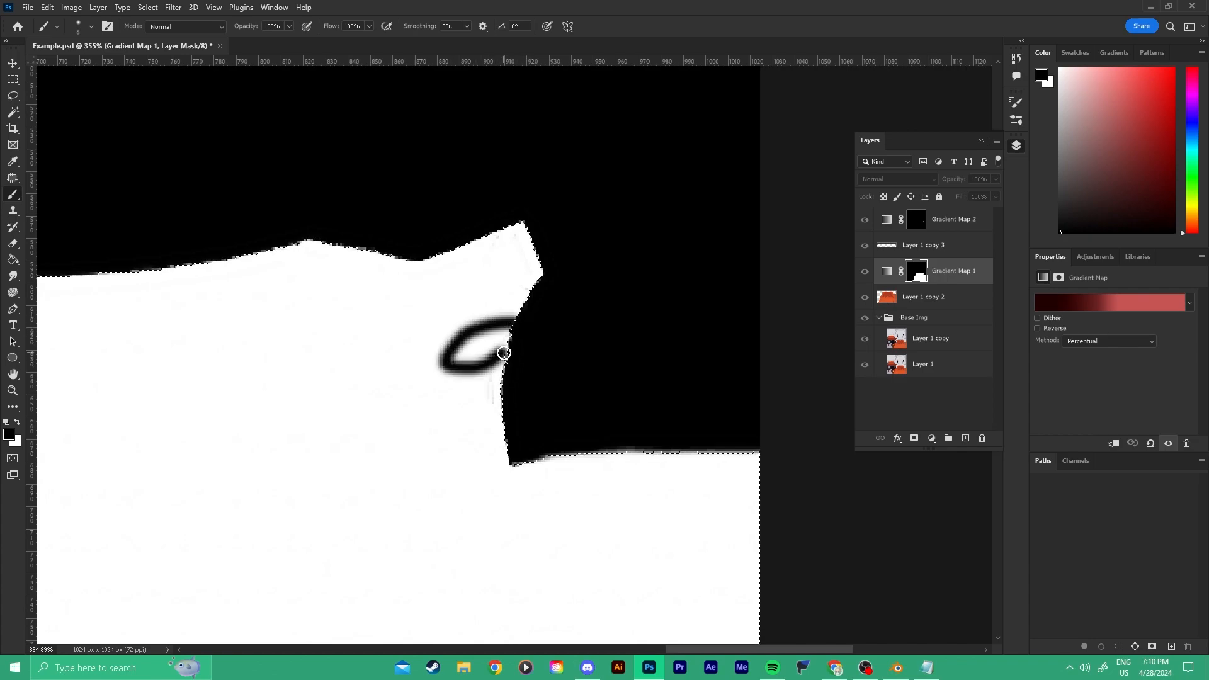
{"action": "key", "text": "ctrl+z"}
Try a white brush stroke across the black area beside the coat's right edge with the selection inverted.
{"action": "left_click", "coordinate": [18, 423]}
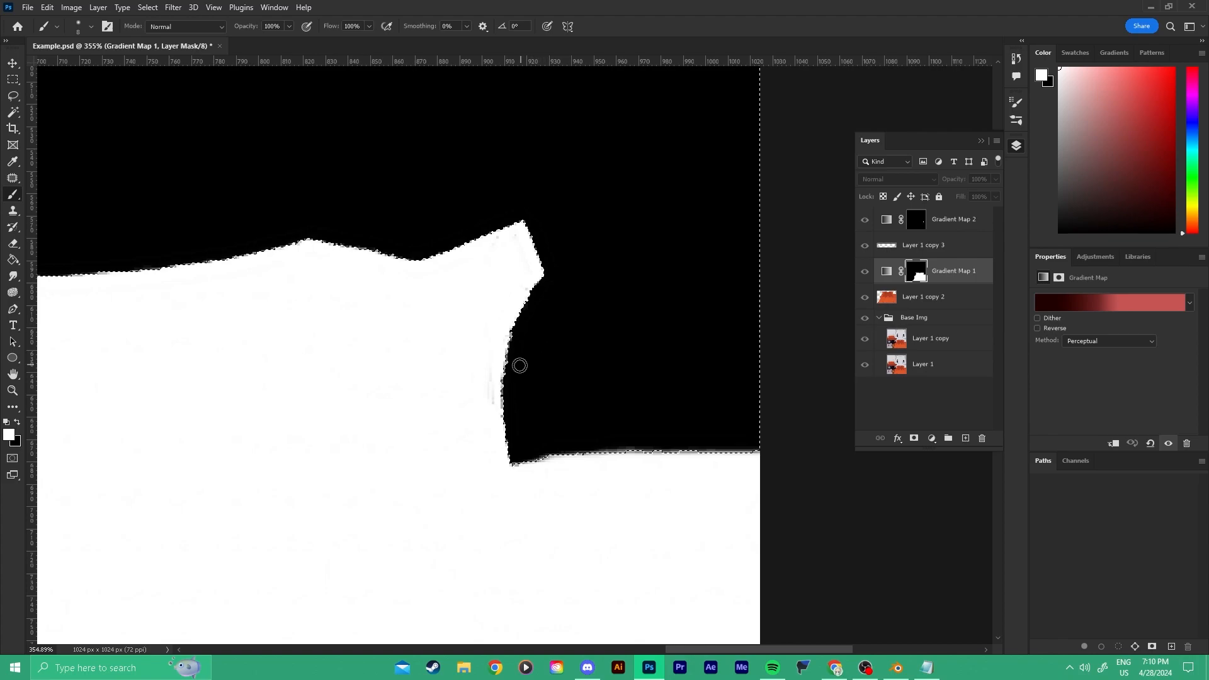
{"action": "left_click_drag", "start_coordinate": [508, 364], "coordinate": [665, 341]}
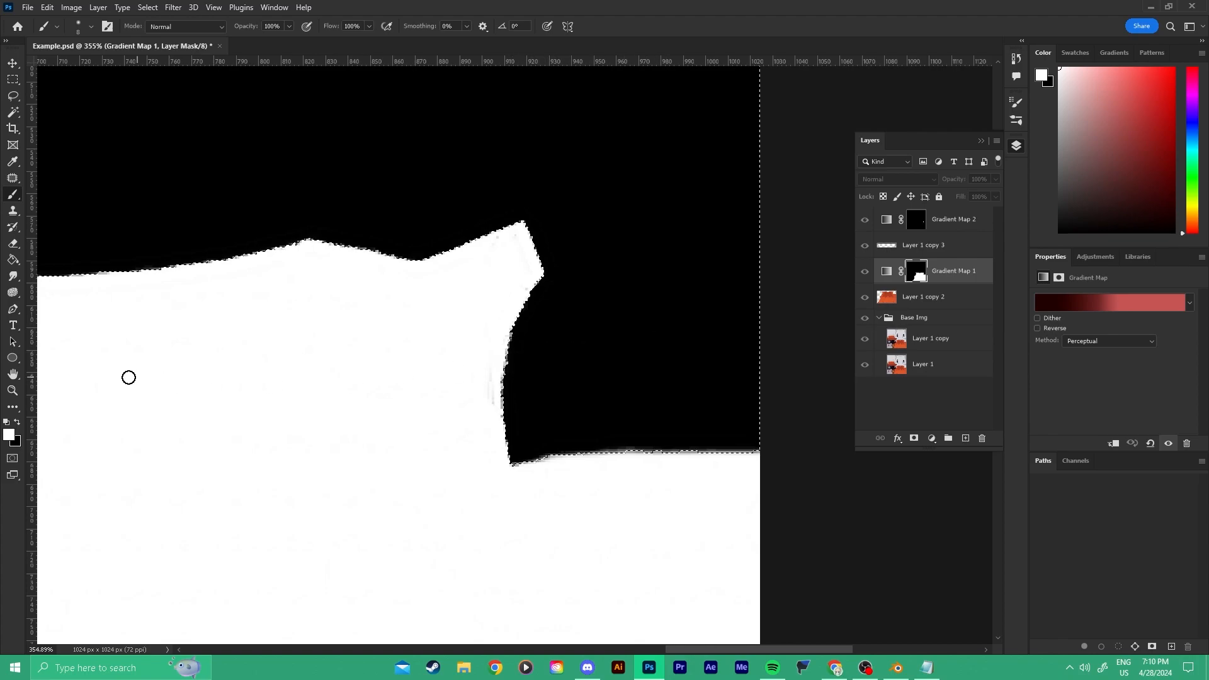
{"action": "left_click", "coordinate": [17, 423]}
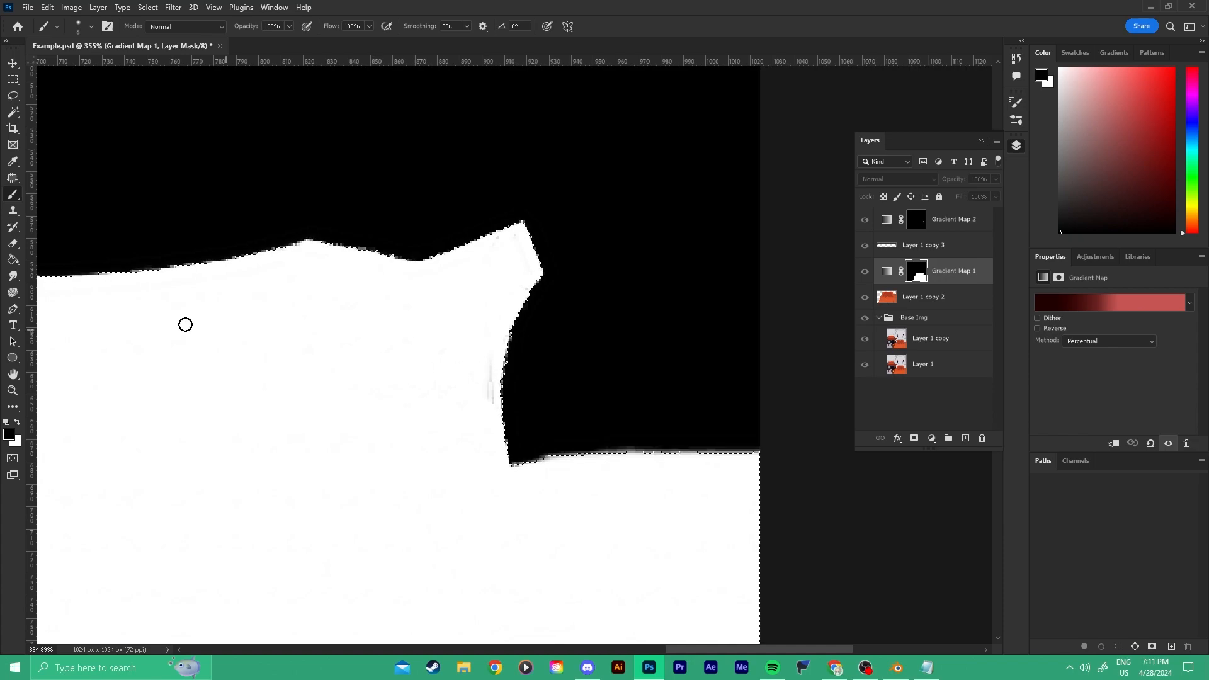
Switch the foreground to white and choose the Hard Round brush at 75 px.
{"action": "key", "text": "x"}
{"action": "right_click_drag", "start_coordinate": [478, 356], "coordinate": [640, 360], "text": "alt"}
{"action": "left_click", "coordinate": [88, 35]}
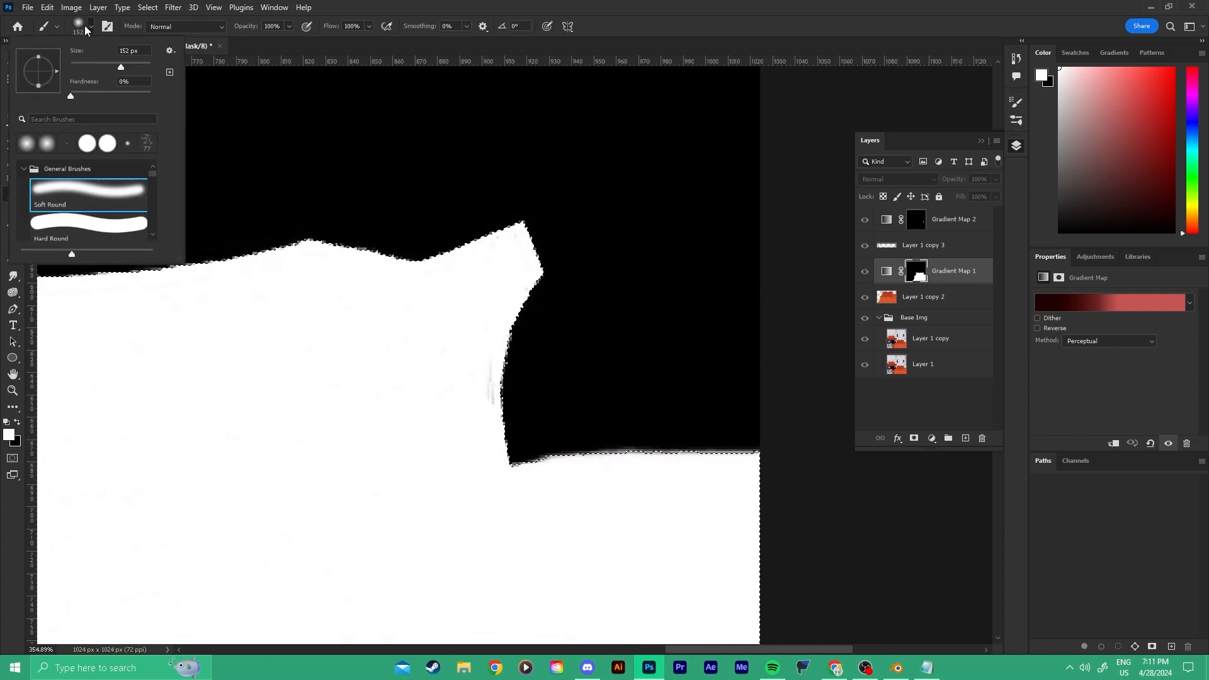
{"action": "scroll", "coordinate": [87, 228], "scroll_direction": "down", "scroll_amount": 1}
{"action": "left_click", "coordinate": [94, 221]}
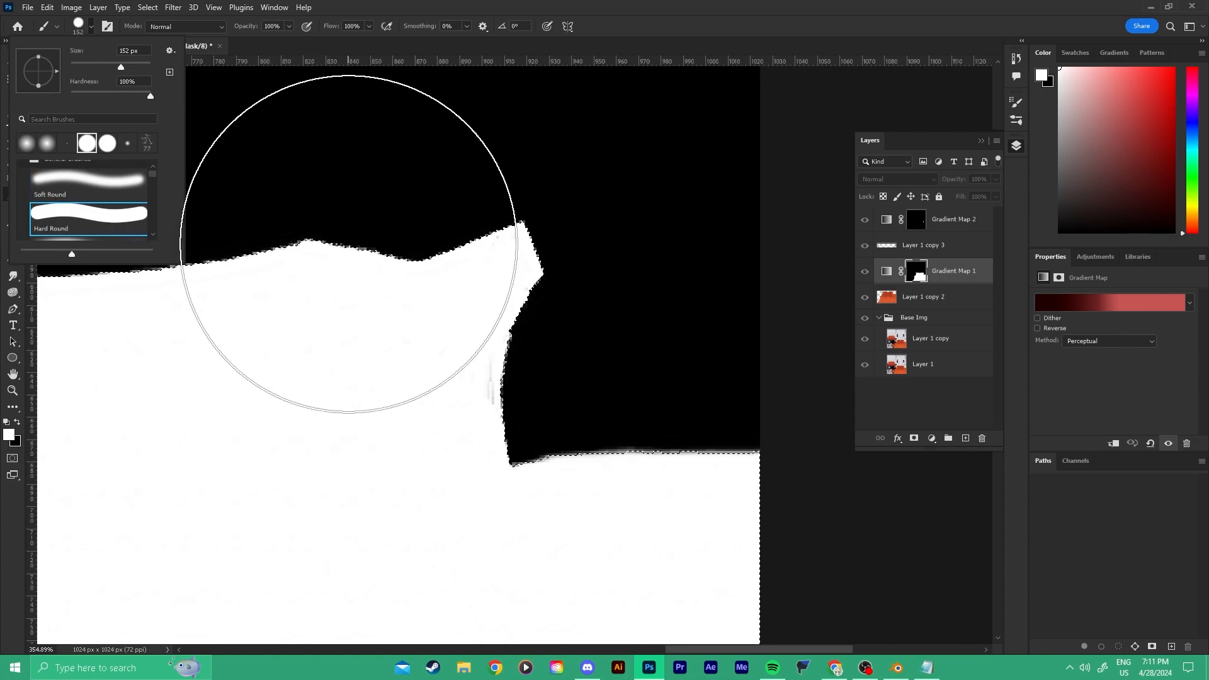
{"action": "key", "text": "Escape"}
{"action": "right_click_drag", "start_coordinate": [485, 273], "coordinate": [368, 271], "text": "alt"}
{"action": "left_click", "coordinate": [90, 26]}
{"action": "left_click", "coordinate": [69, 214]}
Paint white across the selected coat area of the mask, covering the grey marks near its right edge.
{"action": "left_click", "coordinate": [378, 391]}
{"action": "mouse_move", "coordinate": [378, 391]}
{"action": "left_mouse_down"}
{"action": "mouse_move", "coordinate": [409, 410]}
{"action": "mouse_move", "coordinate": [322, 412]}
{"action": "left_mouse_up"}
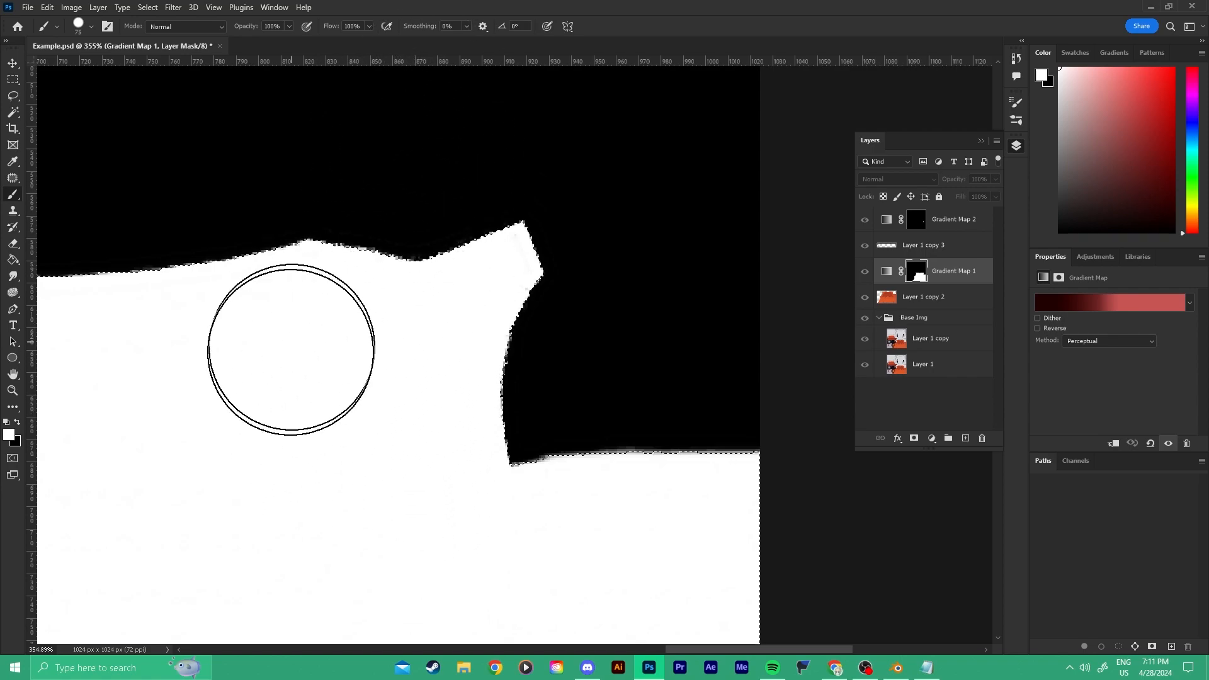
{"action": "mouse_move", "coordinate": [560, 494]}
{"action": "left_mouse_down"}
{"action": "mouse_move", "coordinate": [564, 466]}
{"action": "mouse_move", "coordinate": [338, 296]}
{"action": "mouse_move", "coordinate": [831, 264]}
{"action": "left_mouse_up"}
{"action": "left_click_drag", "start_coordinate": [189, 315], "coordinate": [821, 220]}
{"action": "left_click_drag", "start_coordinate": [386, 270], "coordinate": [276, 125]}
Invert the selection and paint black along the outside of the coat's edges with a smaller brush.
{"action": "left_click_drag", "start_coordinate": [435, 386], "coordinate": [380, 367], "text": "ctrl"}
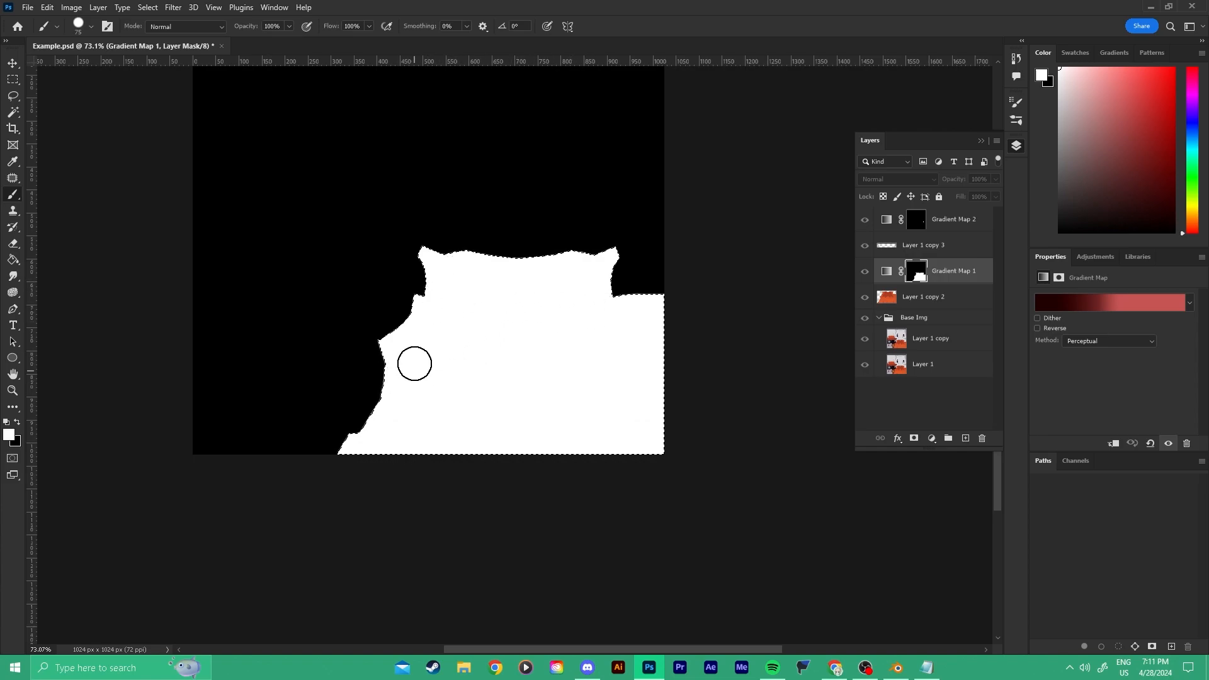
{"action": "left_click_drag", "start_coordinate": [515, 251], "coordinate": [278, 279], "text": "ctrl"}
{"action": "left_click_drag", "start_coordinate": [520, 302], "coordinate": [564, 263], "text": "ctrl"}
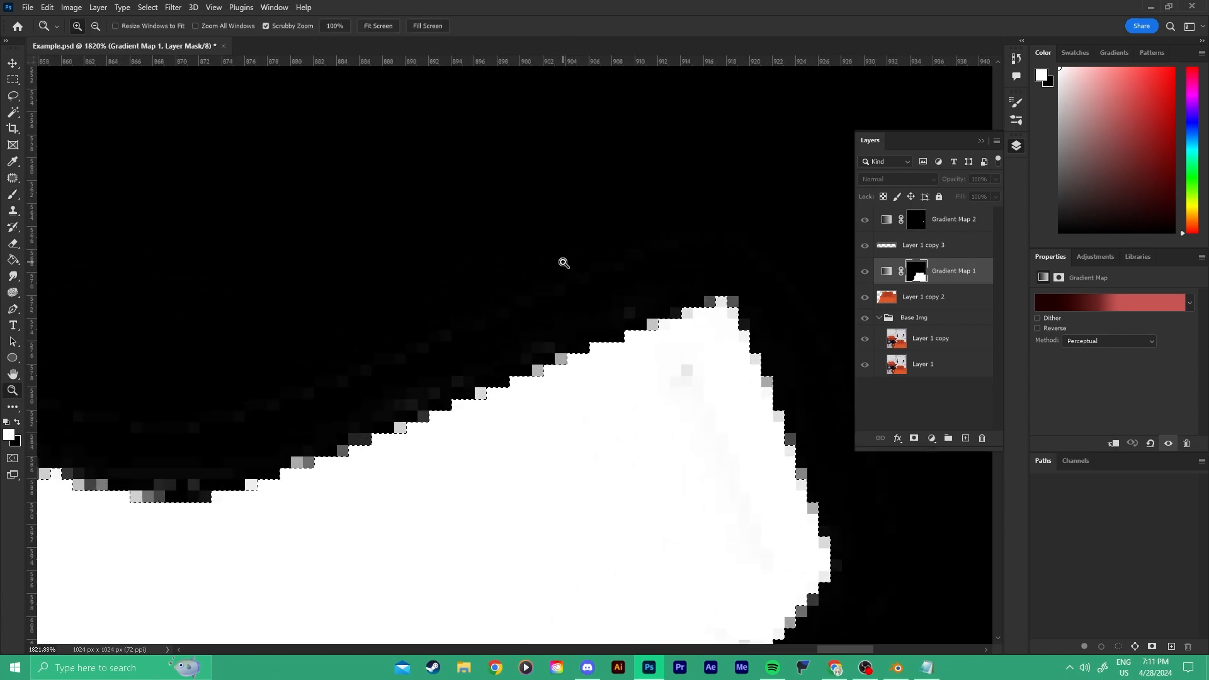
{"action": "key", "text": "v"}
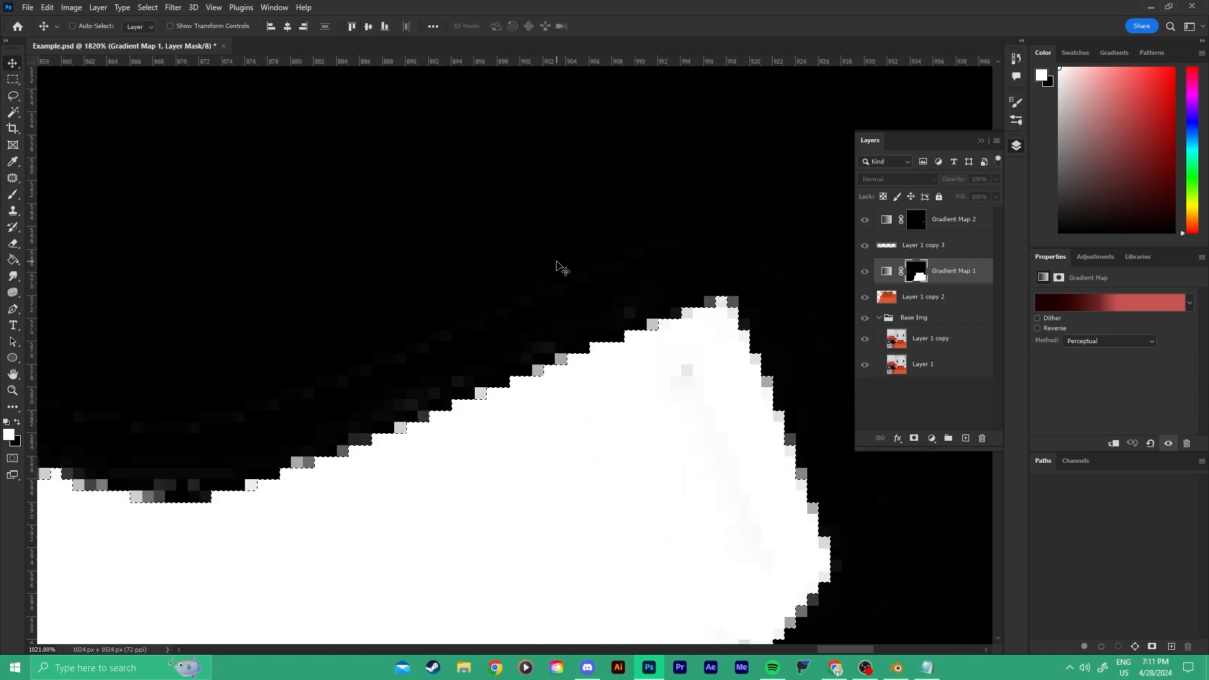
{"action": "key", "text": "ctrl+shift+i"}
{"action": "left_click_drag", "start_coordinate": [627, 333], "coordinate": [523, 330], "text": "ctrl"}
{"action": "key", "text": "b"}
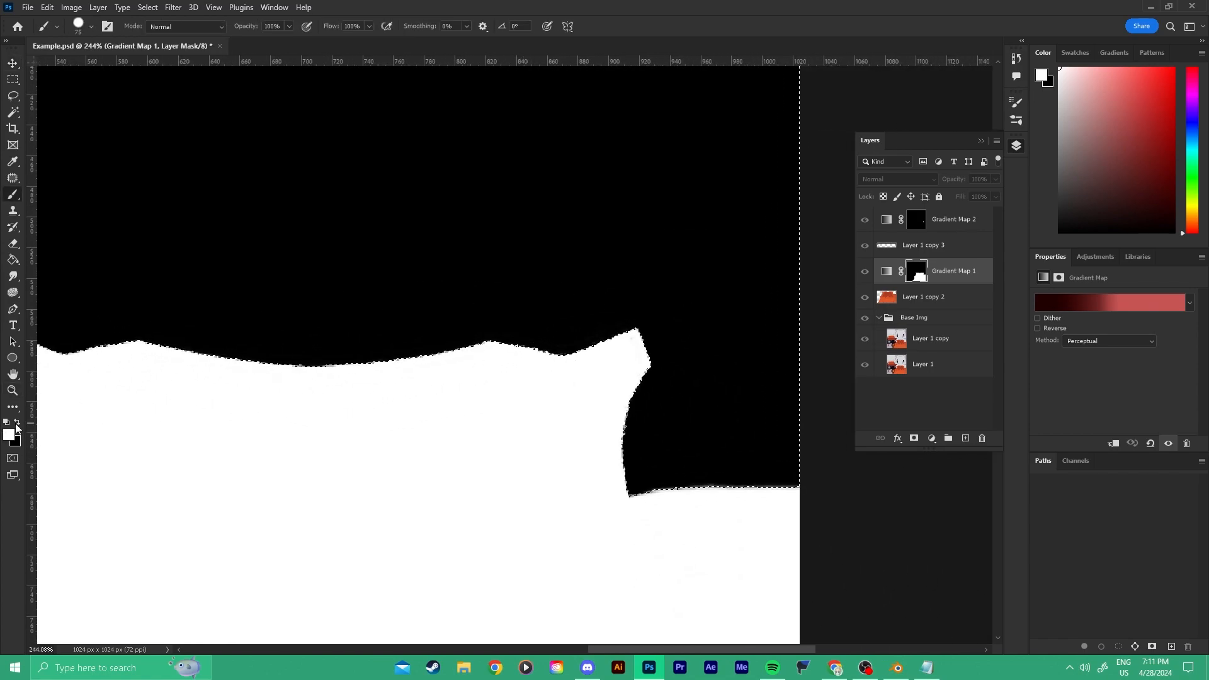
{"action": "key", "text": "x"}
{"action": "right_click_drag", "start_coordinate": [575, 338], "coordinate": [537, 334], "text": "alt"}
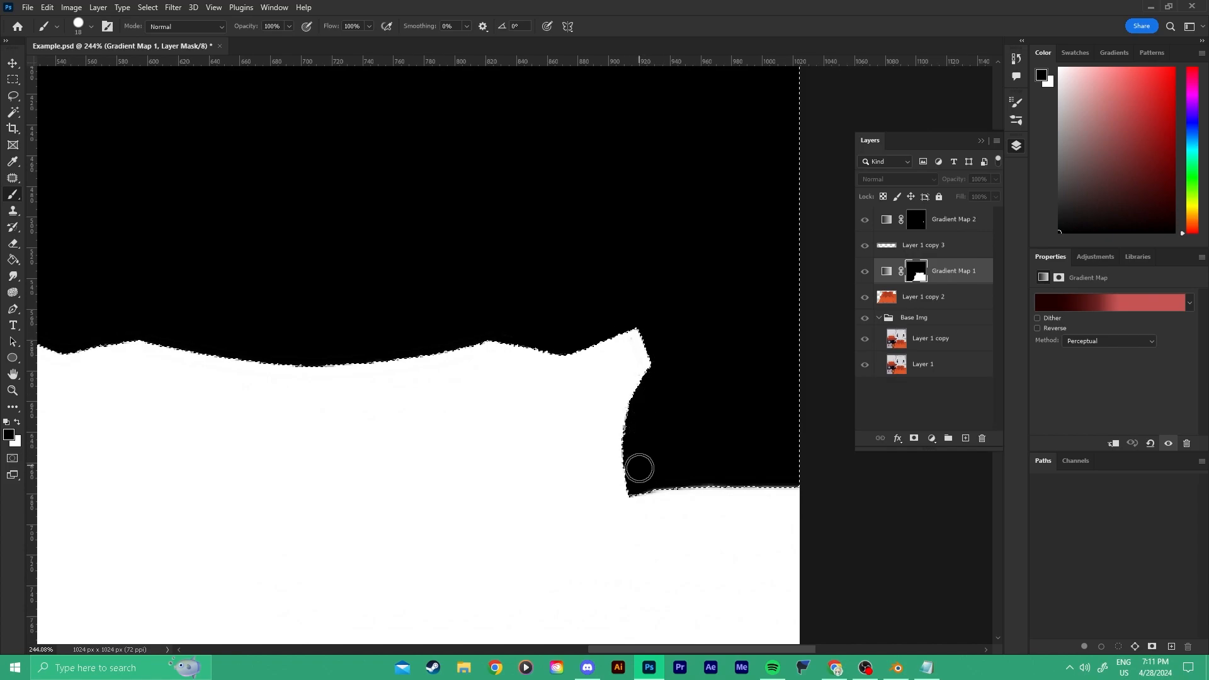
{"action": "left_click_drag", "start_coordinate": [370, 340], "coordinate": [466, 377]}
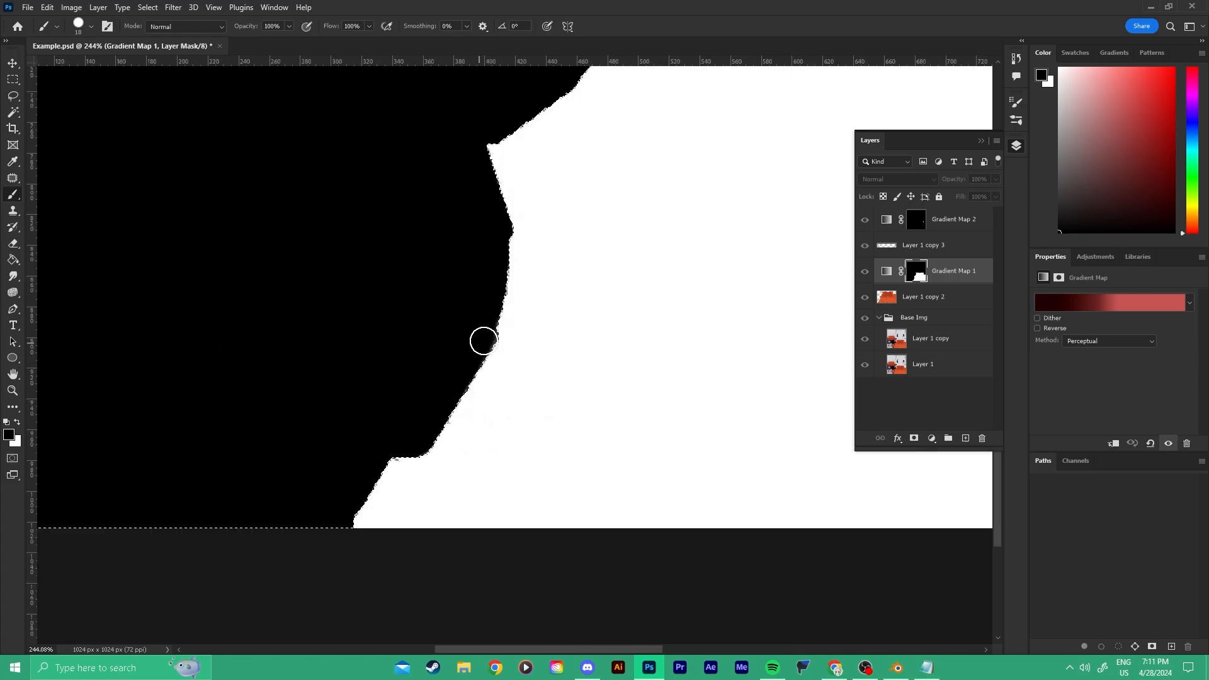
{"action": "left_click_drag", "start_coordinate": [526, 293], "coordinate": [488, 386]}
Switch the foreground to white and paint over the faint grey marks inside the coat's left edge on Gradient Map 1's mask.
{"action": "left_click_drag", "start_coordinate": [486, 318], "coordinate": [502, 357], "text": "ctrl"}
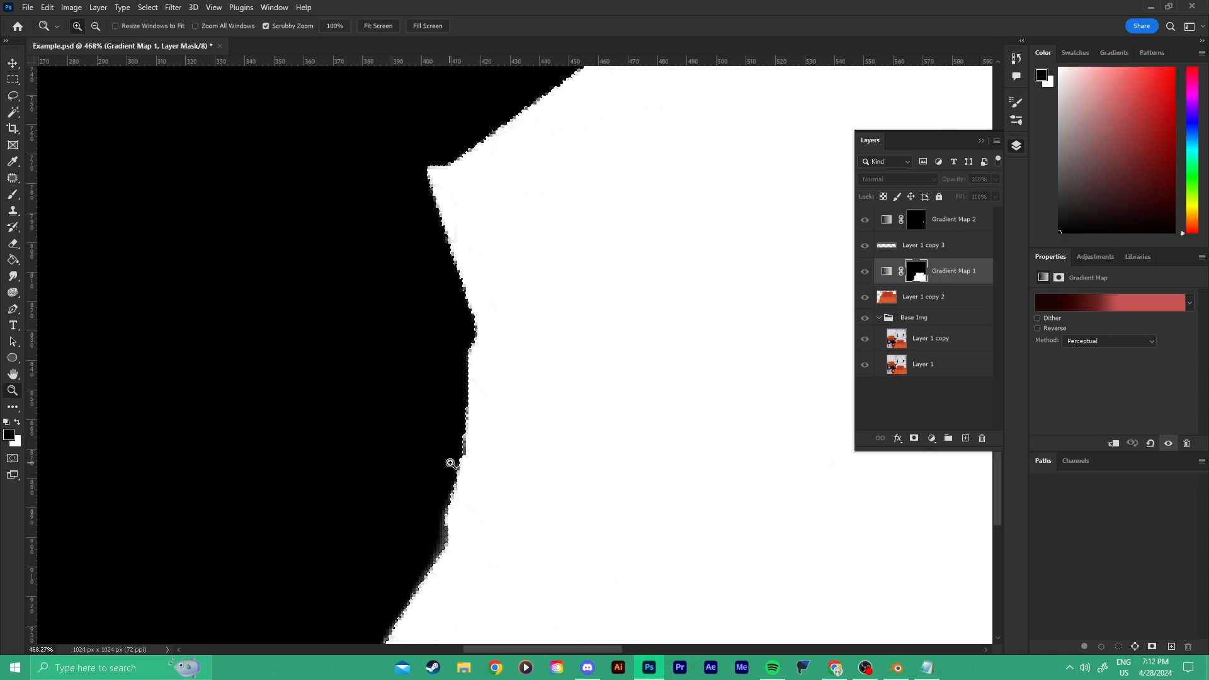
{"action": "left_click_drag", "start_coordinate": [451, 464], "coordinate": [499, 445], "text": "ctrl"}
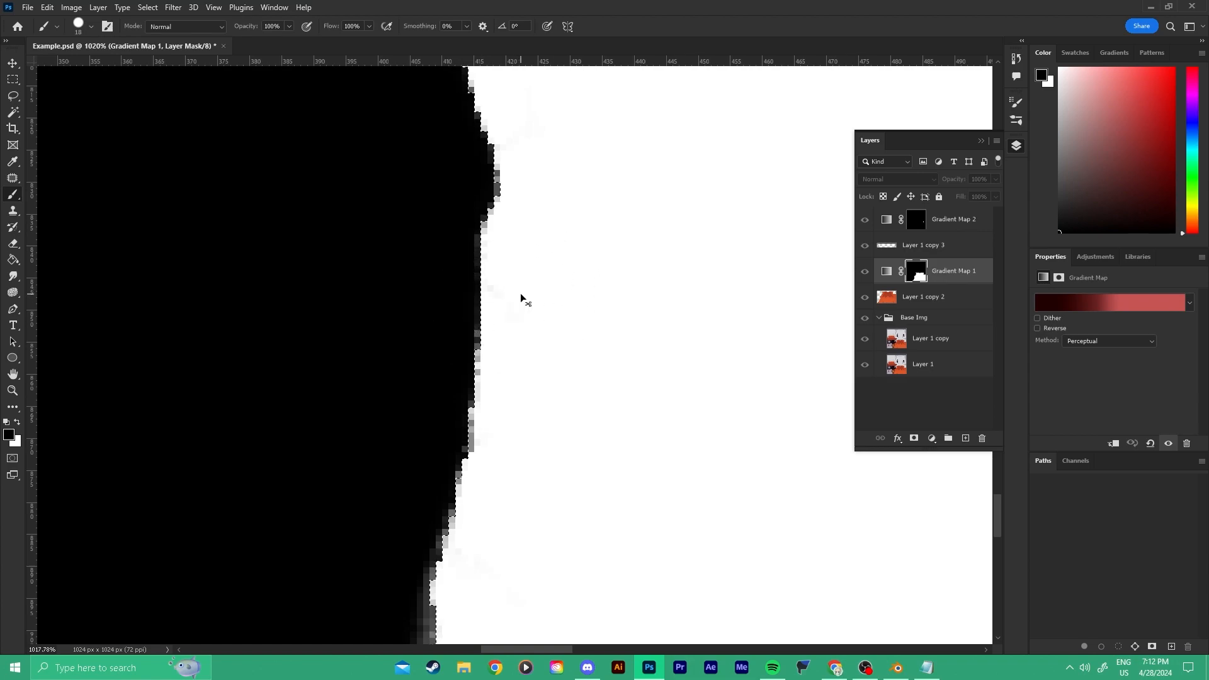
{"action": "key", "text": "x"}
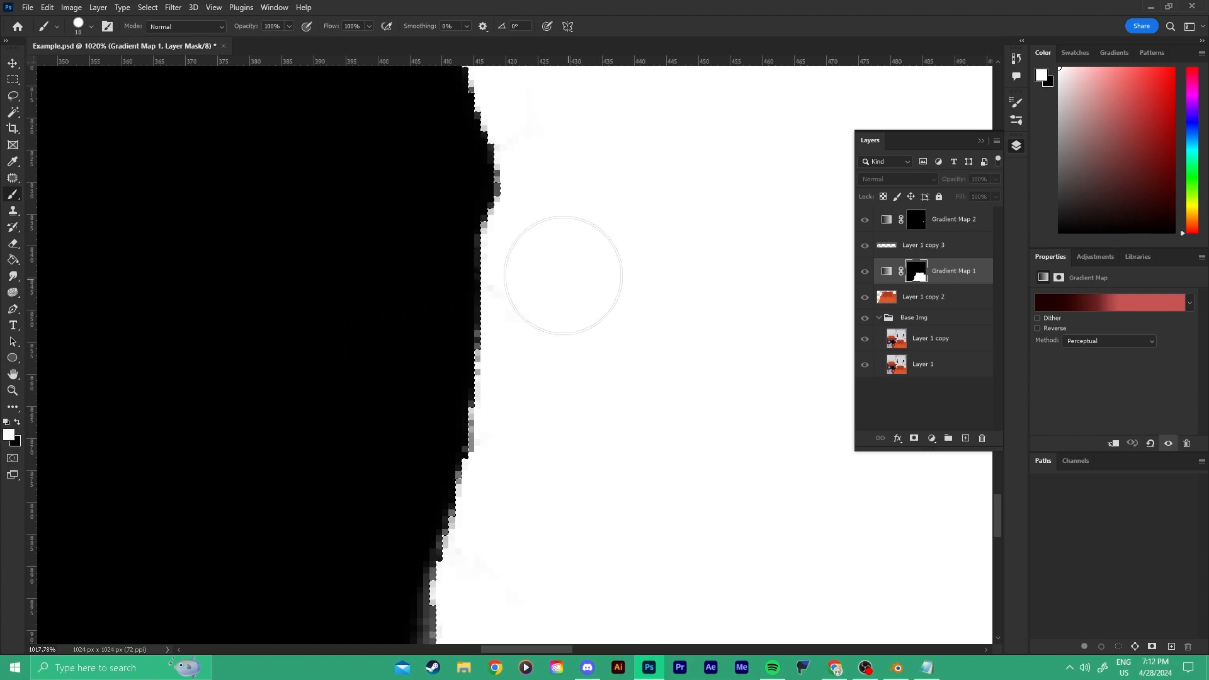
{"action": "mouse_move", "coordinate": [553, 436]}
{"action": "left_mouse_down"}
{"action": "mouse_move", "coordinate": [532, 432]}
{"action": "mouse_move", "coordinate": [504, 605]}
{"action": "left_mouse_up"}
{"action": "scroll", "coordinate": [604, 383], "scroll_direction": "down", "scroll_amount": 5, "text": "alt"}
{"action": "right_click_drag", "start_coordinate": [545, 292], "coordinate": [598, 320], "text": "alt"}
{"action": "scroll", "coordinate": [544, 338], "scroll_direction": "up", "scroll_amount": 5, "text": "alt"}
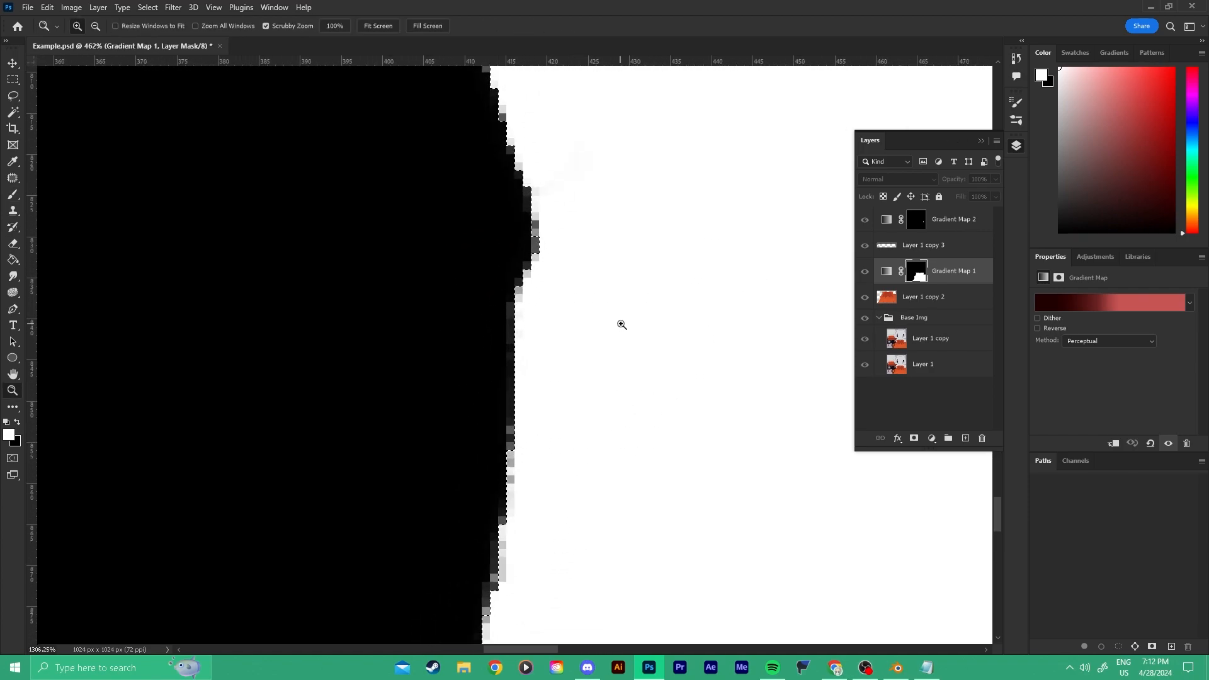
Reduce the brush to 19 px and paint white just inside the coat's left edge up to its upper notch.
{"action": "key", "text": "z"}
{"action": "mouse_move", "coordinate": [539, 316]}
{"action": "left_mouse_down"}
{"action": "mouse_move", "coordinate": [475, 318]}
{"action": "mouse_move", "coordinate": [496, 313]}
{"action": "left_mouse_up"}
{"action": "key", "text": "b"}
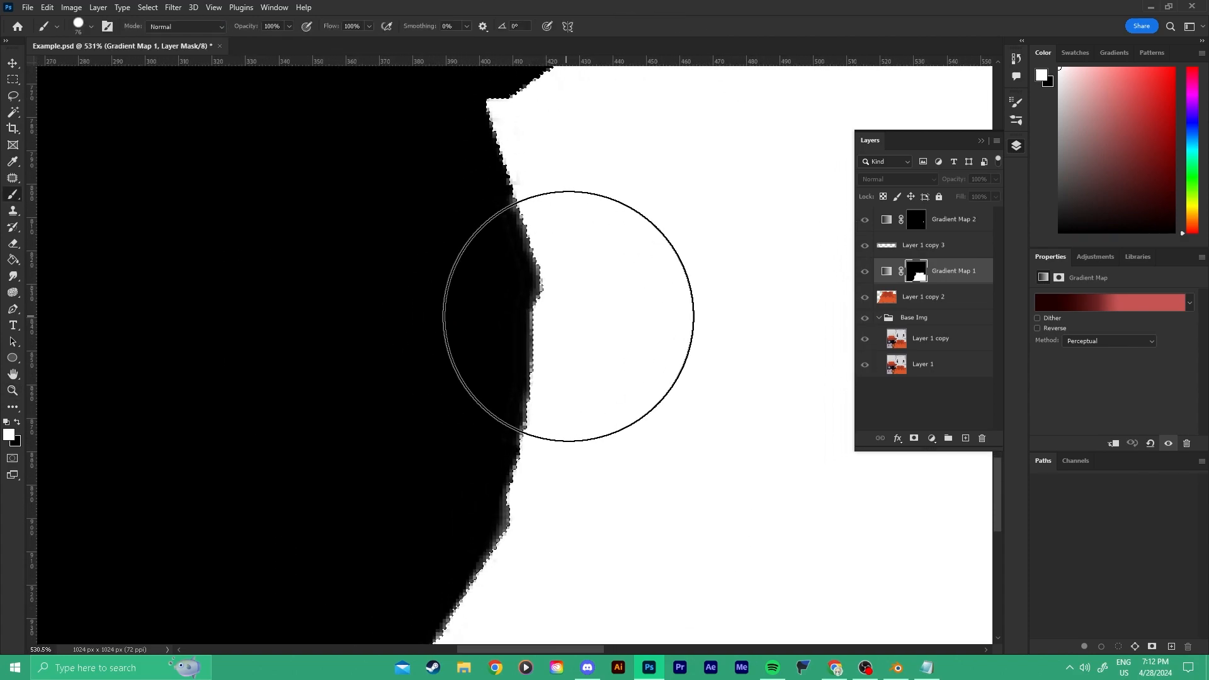
{"action": "right_click_drag", "start_coordinate": [574, 338], "coordinate": [560, 348], "text": "alt"}
{"action": "mouse_move", "coordinate": [562, 335]}
{"action": "left_mouse_down"}
{"action": "mouse_move", "coordinate": [577, 269]}
{"action": "mouse_move", "coordinate": [527, 130]}
{"action": "mouse_move", "coordinate": [562, 238]}
{"action": "mouse_move", "coordinate": [426, 413]}
{"action": "left_mouse_up"}
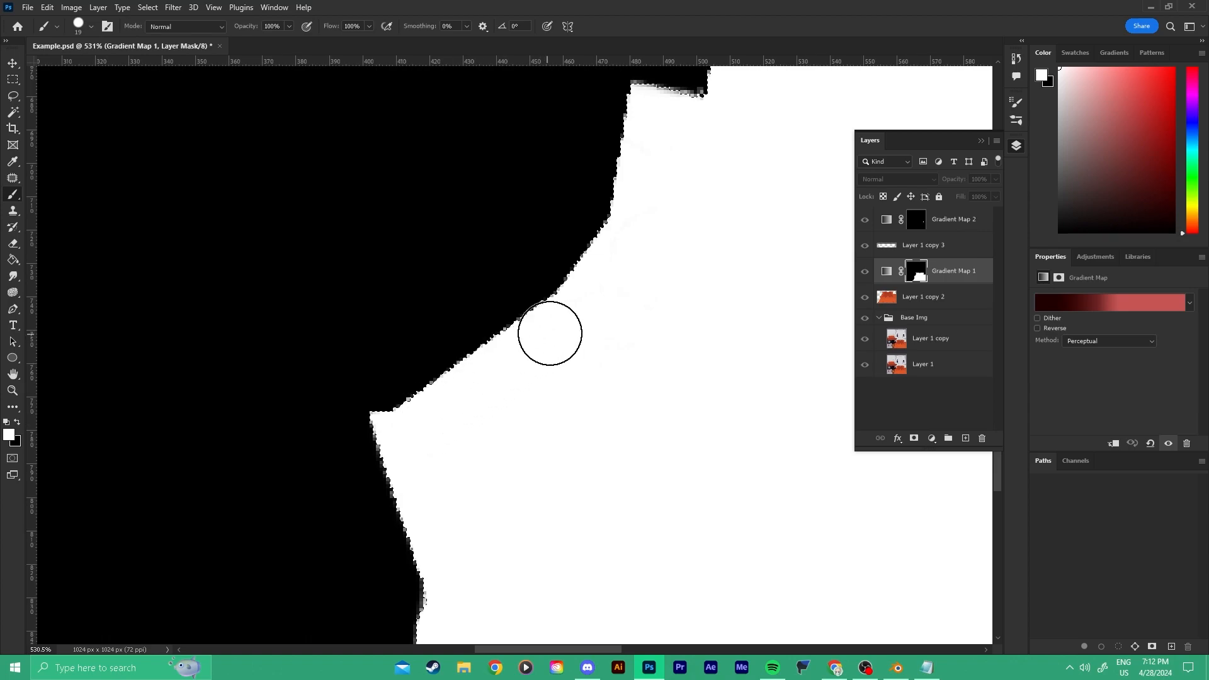
{"action": "left_click_drag", "start_coordinate": [670, 235], "coordinate": [390, 350]}
{"action": "scroll", "coordinate": [390, 350], "scroll_direction": "down", "scroll_amount": 10, "text": "alt"}
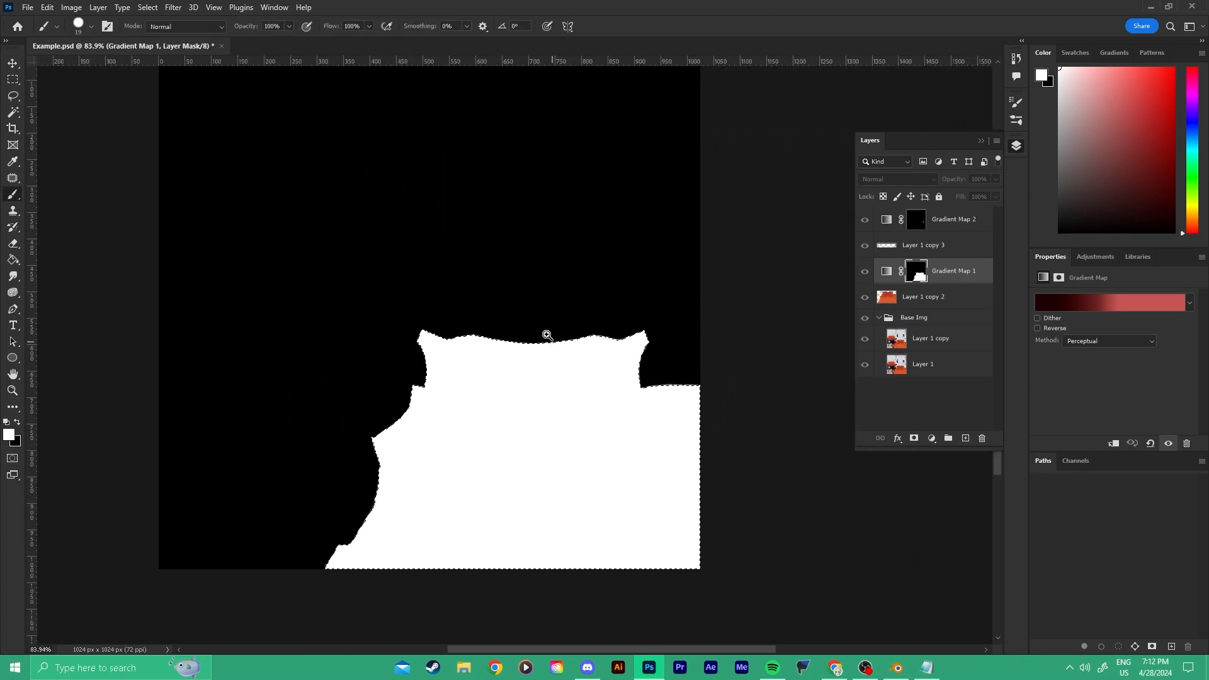
{"action": "scroll", "coordinate": [547, 338], "scroll_direction": "up", "scroll_amount": 8, "text": "alt"}
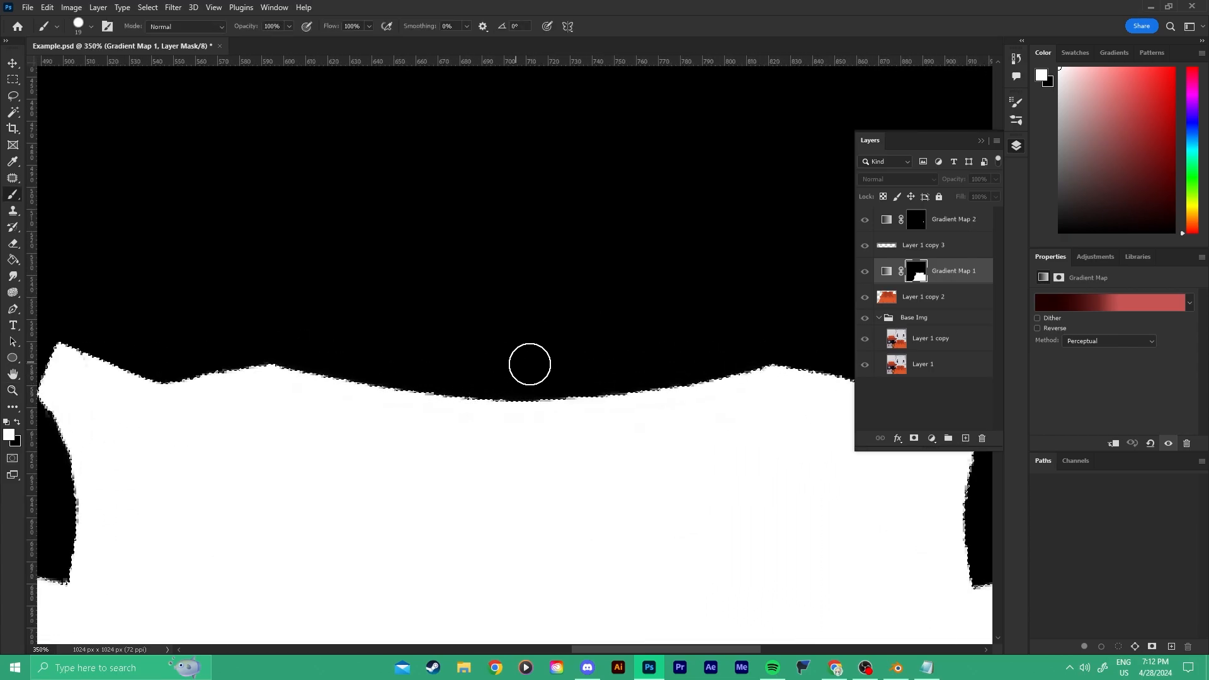
Check the coat's top edge in the recoloured texture, redisplay Gradient Map 1's mask and clear the selection.
{"action": "left_click", "coordinate": [885, 271]}
{"action": "key", "text": "z"}
{"action": "left_click_drag", "start_coordinate": [502, 356], "coordinate": [580, 378]}
{"action": "key", "text": "v"}
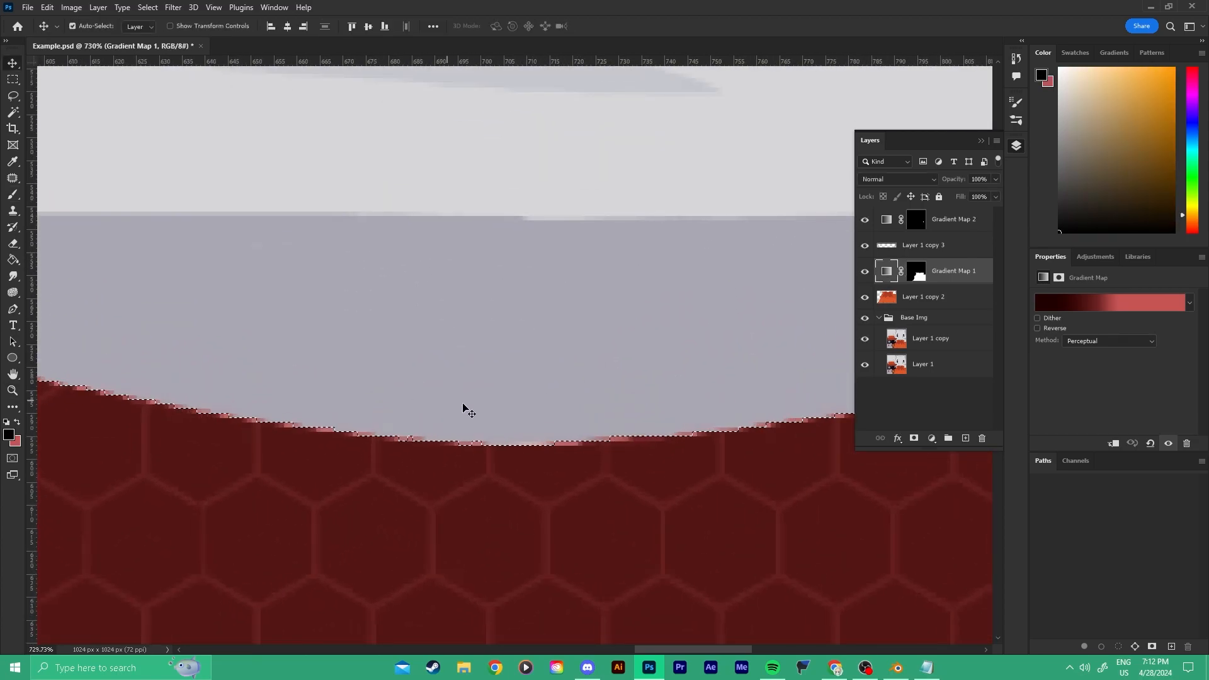
{"action": "left_click", "coordinate": [916, 272], "text": "alt"}
{"action": "key", "text": "w"}
{"action": "key", "text": "ctrl+d"}
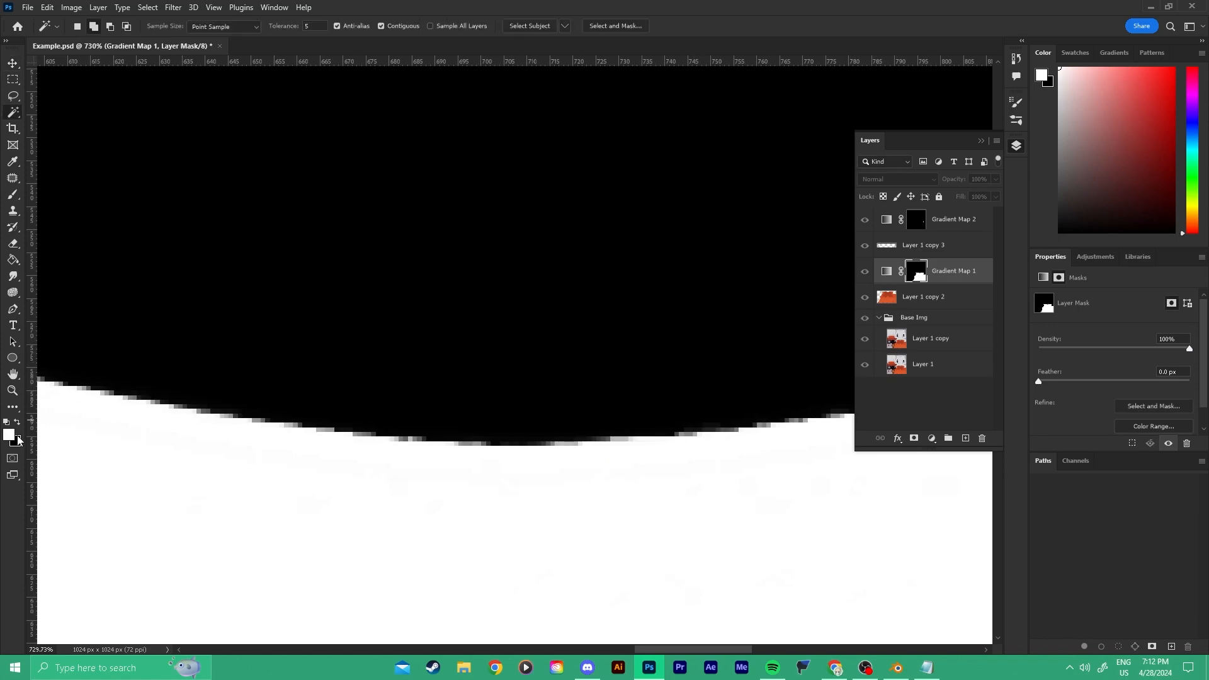
Test a short white stroke in the black area above the coat's top edge, cover it with black and show the texture.
{"action": "key", "text": "b"}
{"action": "mouse_move", "coordinate": [464, 330]}
{"action": "left_mouse_down"}
{"action": "mouse_move", "coordinate": [640, 327]}
{"action": "mouse_move", "coordinate": [513, 324]}
{"action": "mouse_move", "coordinate": [688, 352]}
{"action": "mouse_move", "coordinate": [705, 344]}
{"action": "left_mouse_up"}
{"action": "key", "text": "z"}
{"action": "left_click_drag", "start_coordinate": [602, 324], "coordinate": [662, 328]}
{"action": "key", "text": "b"}
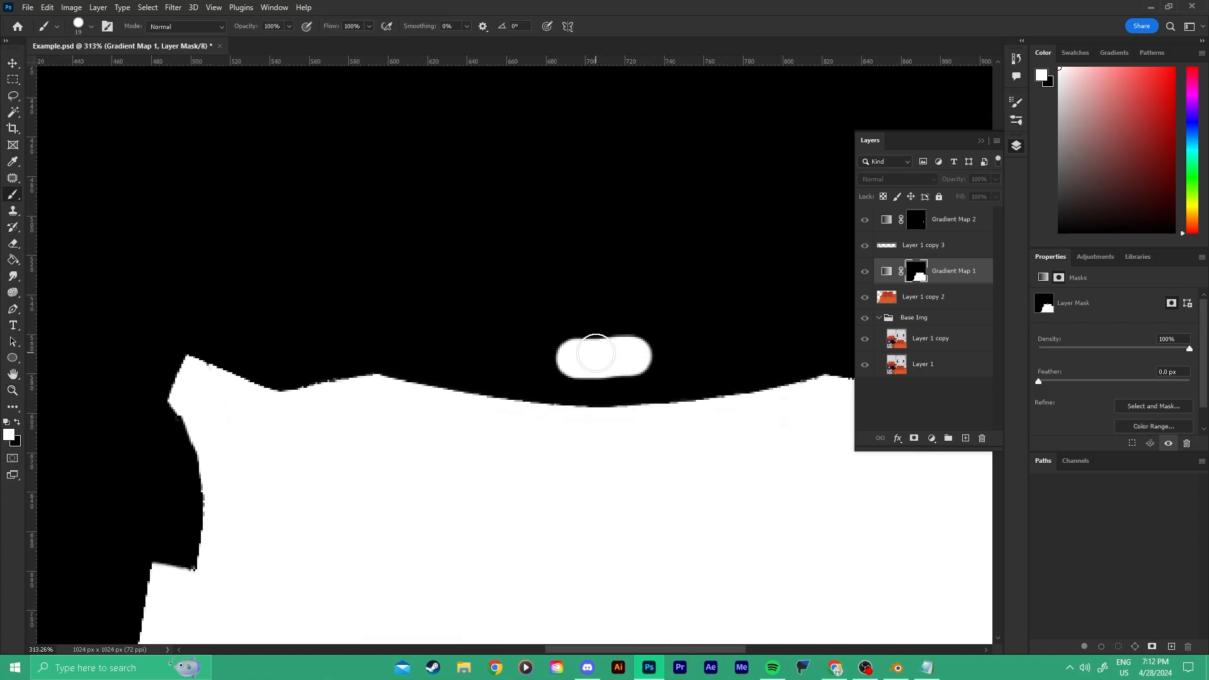
{"action": "mouse_move", "coordinate": [564, 353]}
{"action": "left_mouse_down"}
{"action": "mouse_move", "coordinate": [626, 367]}
{"action": "mouse_move", "coordinate": [561, 361]}
{"action": "left_mouse_up"}
{"action": "key", "text": "z"}
{"action": "key", "text": "v"}
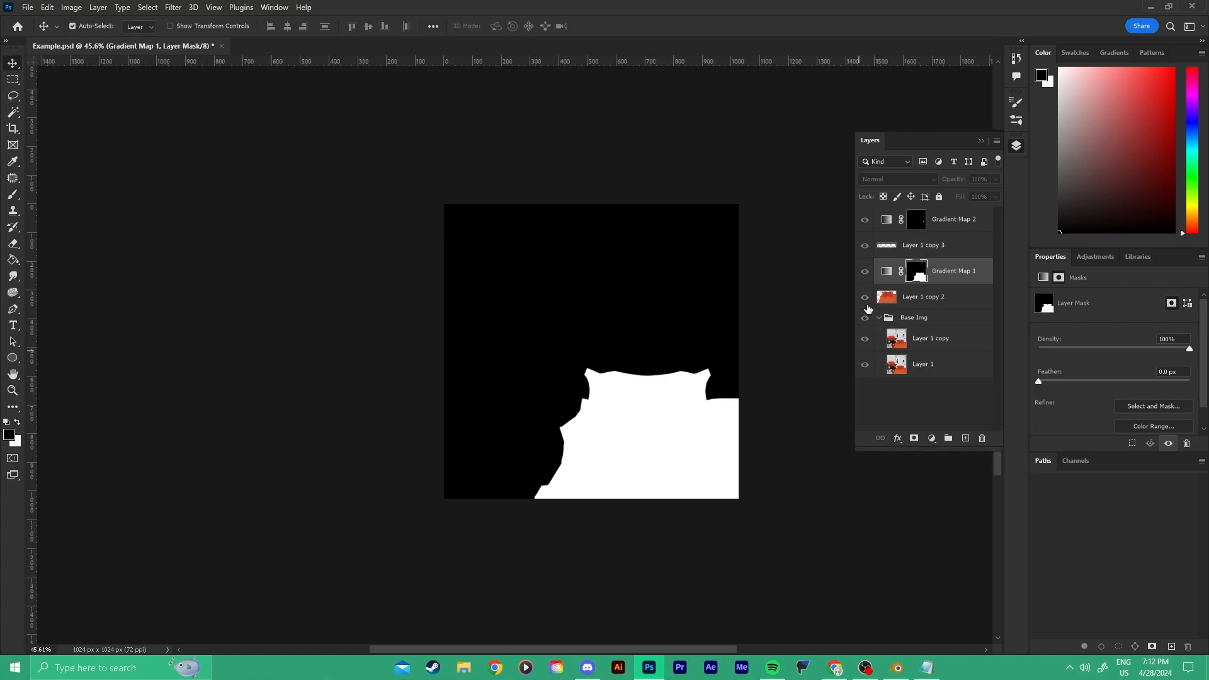
{"action": "left_click", "coordinate": [865, 275]}
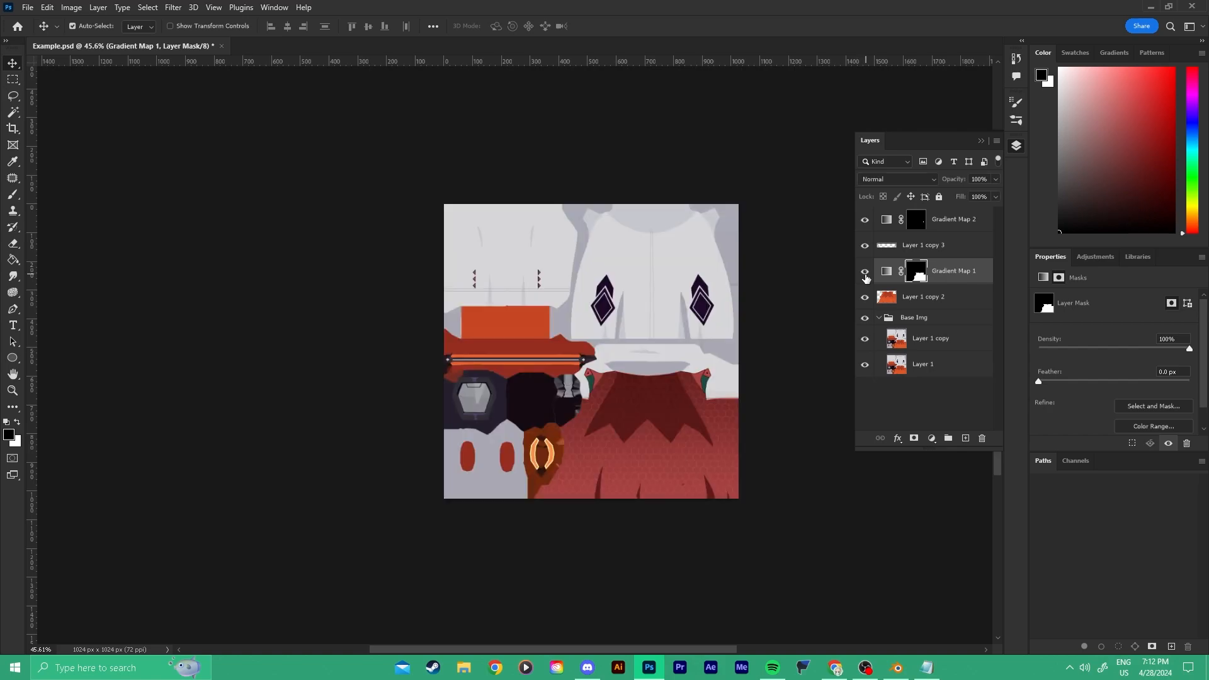
Paint a white stroke above the coat's top edge on Gradient Map 1's mask and show its effect on the texture.
{"action": "left_click", "coordinate": [919, 277], "text": "alt"}
{"action": "key", "text": "z"}
{"action": "left_click_drag", "start_coordinate": [683, 394], "coordinate": [716, 364]}
{"action": "key", "text": "b"}
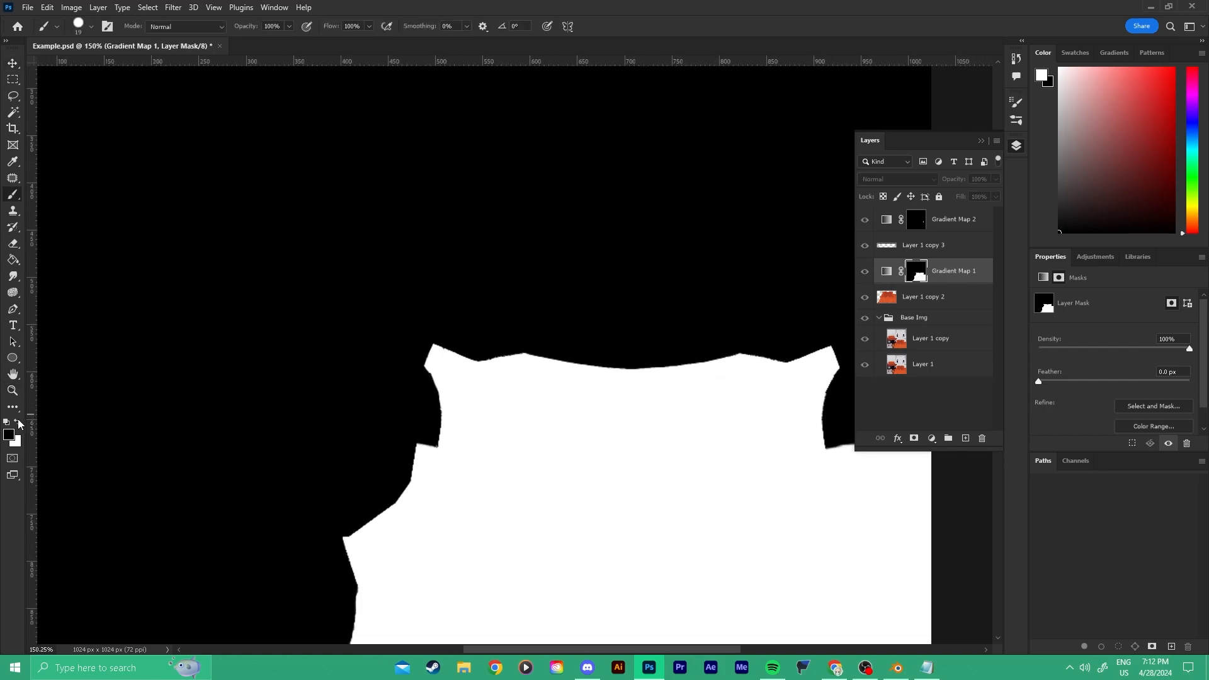
{"action": "mouse_move", "coordinate": [585, 335]}
{"action": "left_mouse_down"}
{"action": "mouse_move", "coordinate": [666, 334]}
{"action": "mouse_move", "coordinate": [567, 331]}
{"action": "left_mouse_up"}
{"action": "left_click", "coordinate": [886, 271]}
{"action": "key", "text": "z"}
{"action": "key", "text": "b"}
{"action": "left_click", "coordinate": [916, 271]}
{"action": "key", "text": "d"}
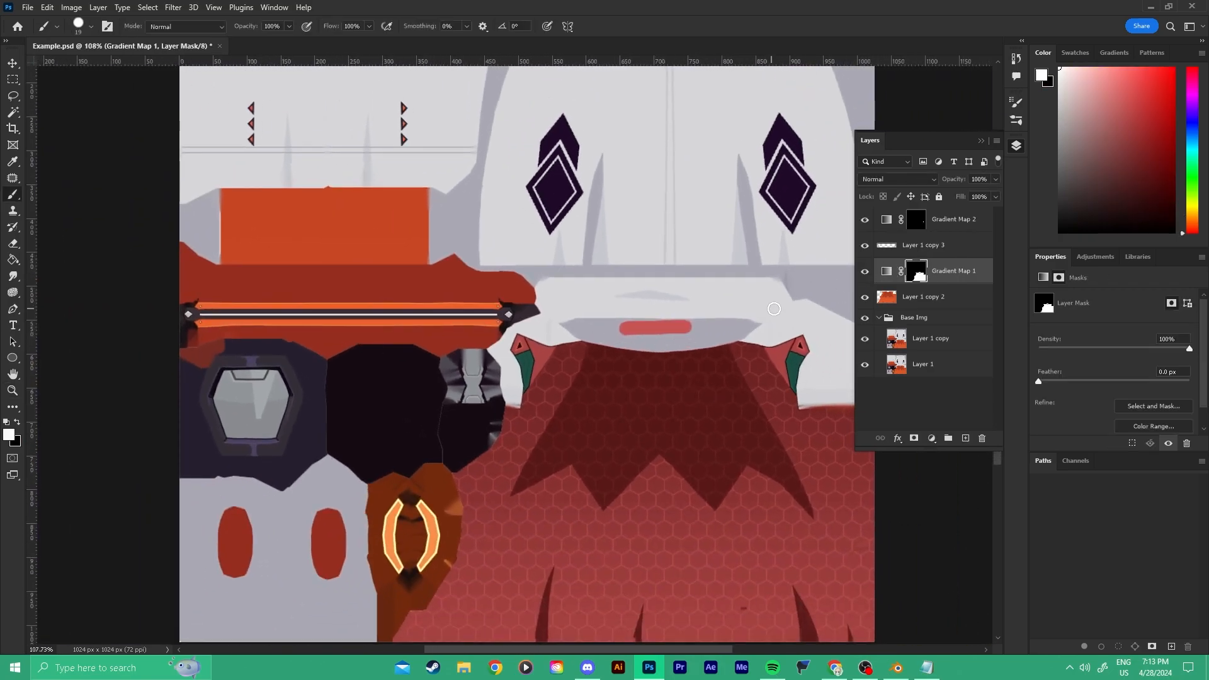
Cover the test stroke above the coat's top edge with black on the mask and return to the texture view.
{"action": "left_click", "coordinate": [917, 272], "text": "alt"}
{"action": "right_click_drag", "start_coordinate": [648, 318], "coordinate": [655, 318], "text": "alt"}
{"action": "mouse_move", "coordinate": [620, 325]}
{"action": "left_mouse_down"}
{"action": "mouse_move", "coordinate": [712, 319]}
{"action": "mouse_move", "coordinate": [636, 302]}
{"action": "mouse_move", "coordinate": [593, 356]}
{"action": "mouse_move", "coordinate": [674, 333]}
{"action": "left_mouse_up"}
{"action": "key", "text": "z"}
{"action": "key", "text": "v"}
{"action": "left_click", "coordinate": [886, 270]}
Inspect the teal strap at the coat's upper left corner and display Gradient Map 2's layer mask on its own.
{"action": "key", "text": "z"}
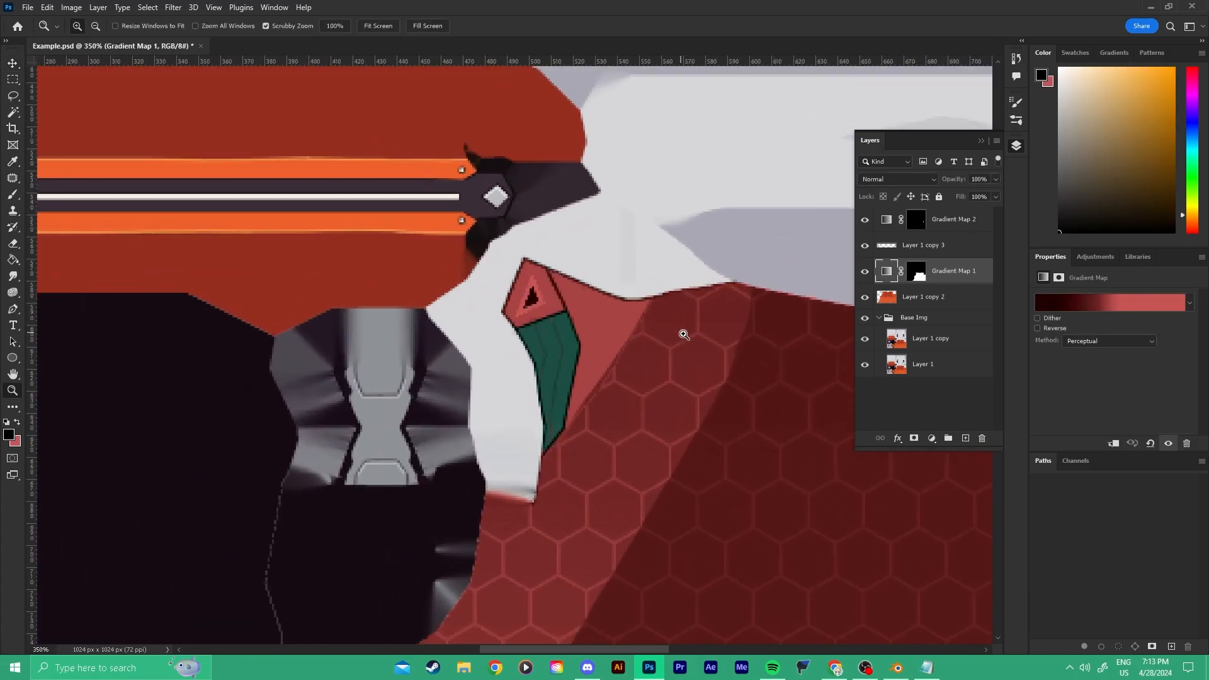
{"action": "left_click_drag", "start_coordinate": [562, 343], "coordinate": [580, 337]}
{"action": "key", "text": "v"}
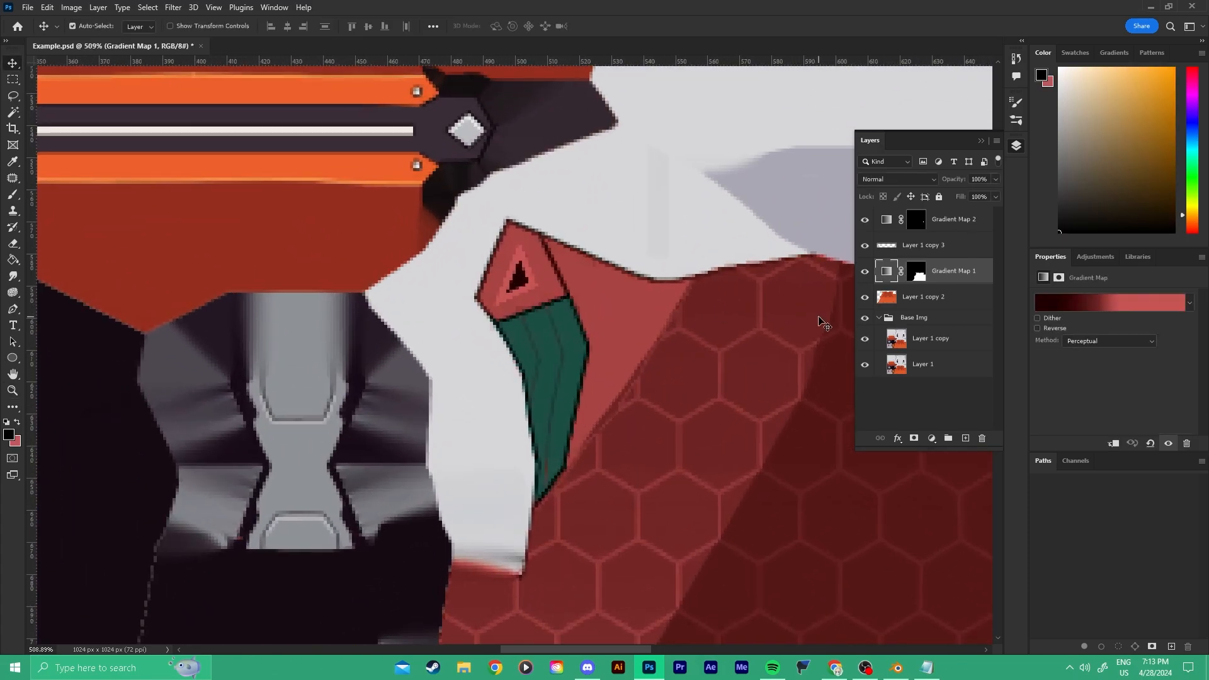
{"action": "key", "text": "z"}
{"action": "left_click_drag", "start_coordinate": [545, 477], "coordinate": [602, 370]}
{"action": "key", "text": "v"}
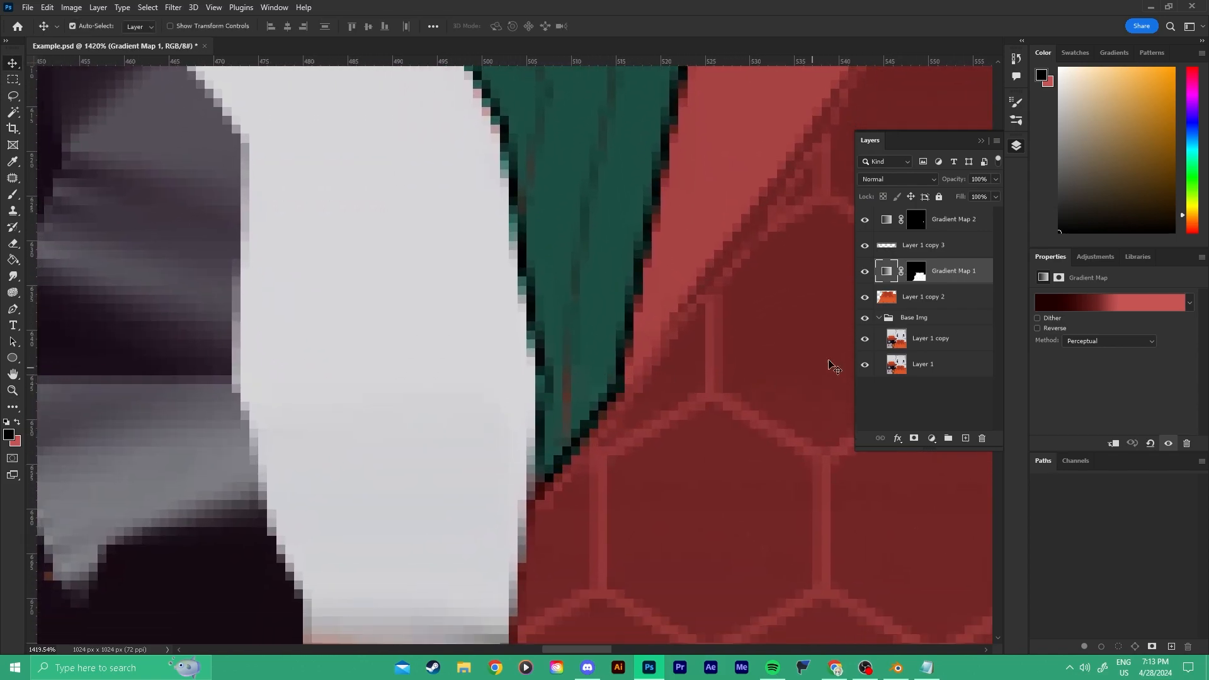
{"action": "left_click", "coordinate": [915, 220]}
{"action": "left_click", "coordinate": [916, 222], "text": "alt"}
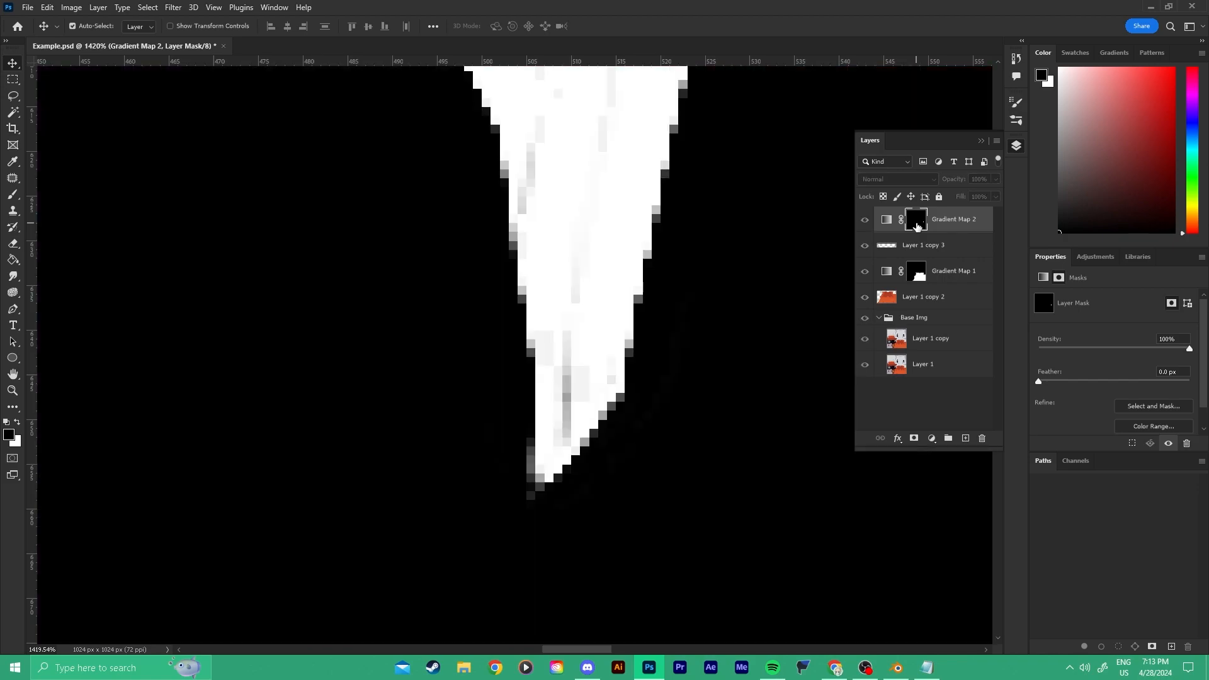
Select the white strap shapes on the mask and paint white over the grey marks inside the left strap with a 10 px brush.
{"action": "key", "text": "z"}
{"action": "left_click_drag", "start_coordinate": [647, 225], "coordinate": [598, 228]}
{"action": "left_click_drag", "start_coordinate": [637, 150], "coordinate": [570, 228]}
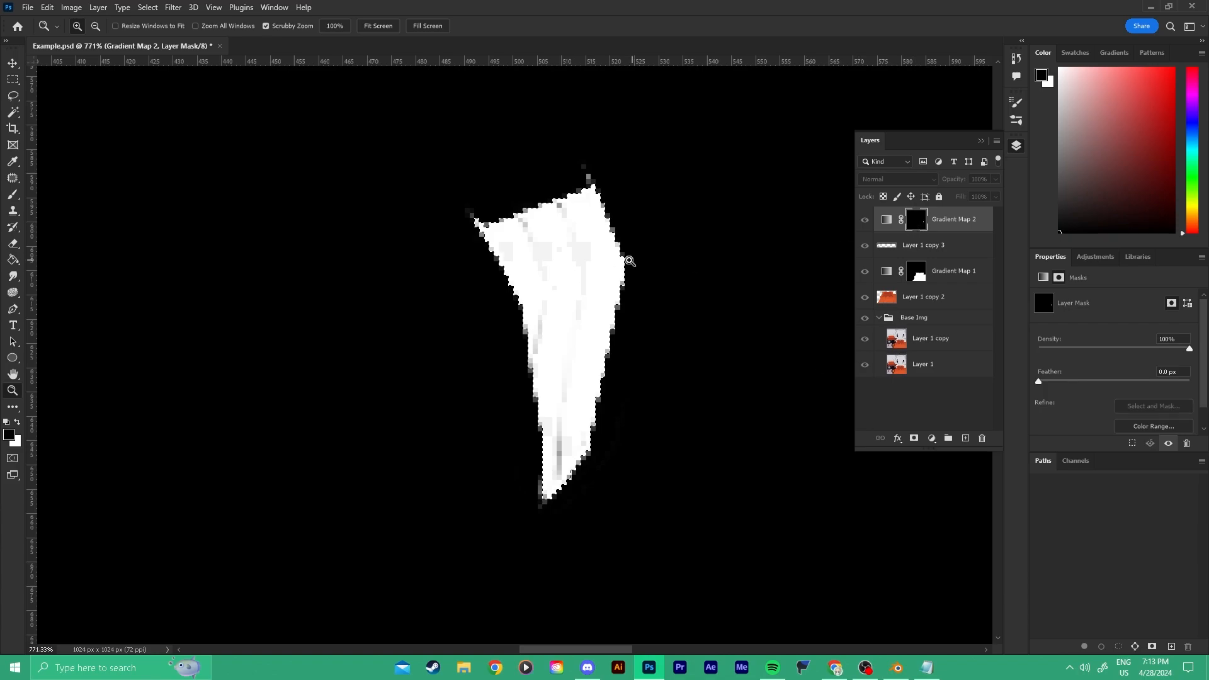
{"action": "key", "text": "b"}
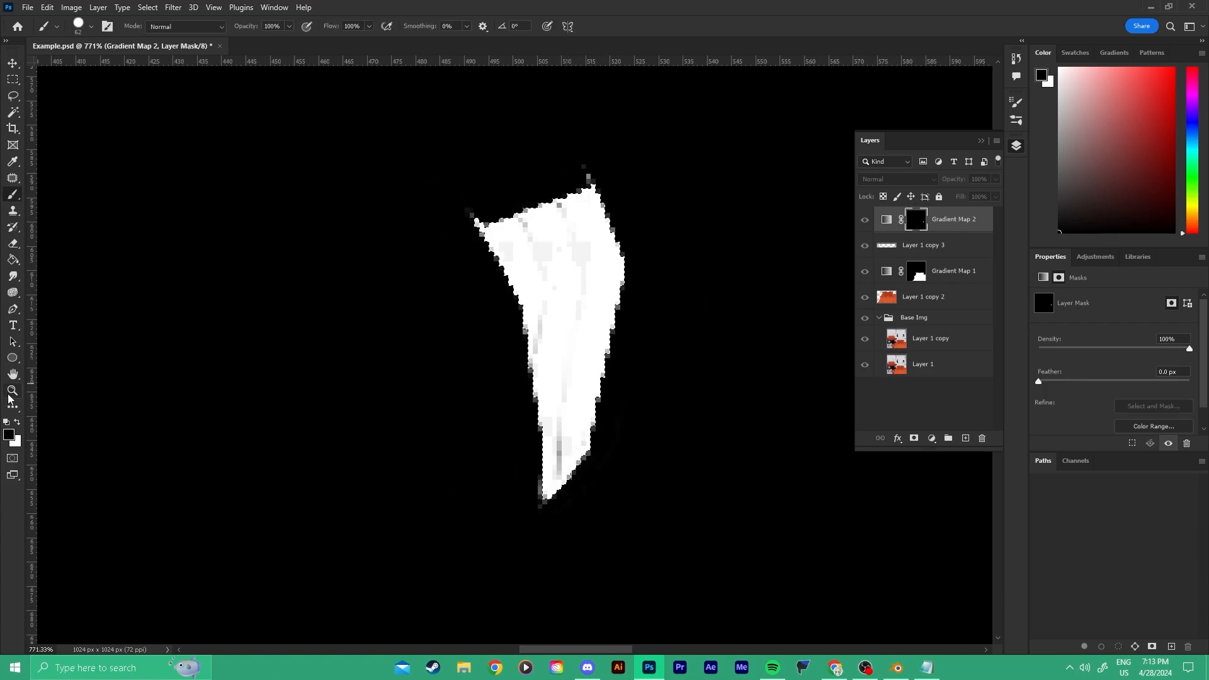
{"action": "left_click", "coordinate": [17, 421]}
{"action": "mouse_move", "coordinate": [580, 272]}
{"action": "right_mouse_down", "text": "alt"}
{"action": "mouse_move", "coordinate": [548, 289]}
{"action": "mouse_move", "coordinate": [554, 264]}
{"action": "mouse_move", "coordinate": [570, 289]}
{"action": "right_mouse_up", "text": "alt"}
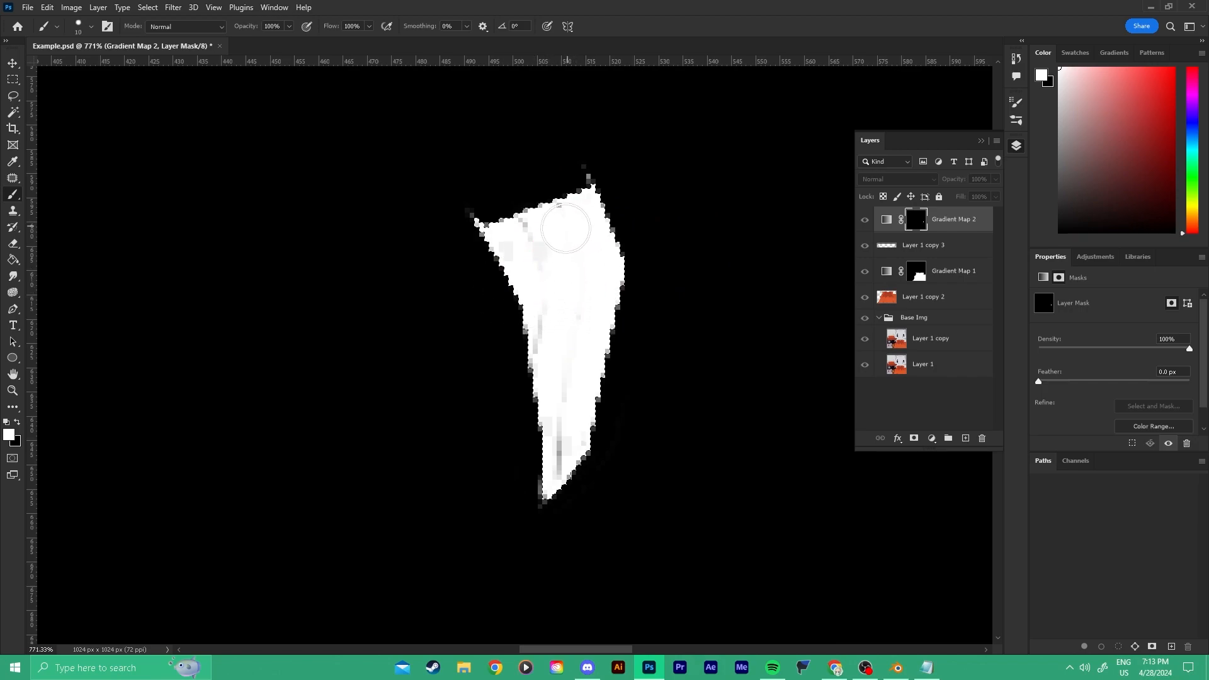
{"action": "mouse_move", "coordinate": [530, 238]}
{"action": "left_mouse_down"}
{"action": "mouse_move", "coordinate": [570, 394]}
{"action": "mouse_move", "coordinate": [564, 462]}
{"action": "left_mouse_up"}
Reduce the brush to 5 px and paint white over the grey marks inside the right strap on Gradient Map 2's mask.
{"action": "right_click_drag", "start_coordinate": [561, 461], "coordinate": [552, 461], "text": "alt"}
{"action": "left_click_drag", "start_coordinate": [693, 315], "coordinate": [566, 308], "text": "ctrl"}
{"action": "left_click_drag", "start_coordinate": [400, 322], "coordinate": [634, 308]}
{"action": "left_click_drag", "start_coordinate": [546, 307], "coordinate": [632, 297], "text": "ctrl"}
{"action": "left_click", "coordinate": [566, 321], "text": "ctrl"}
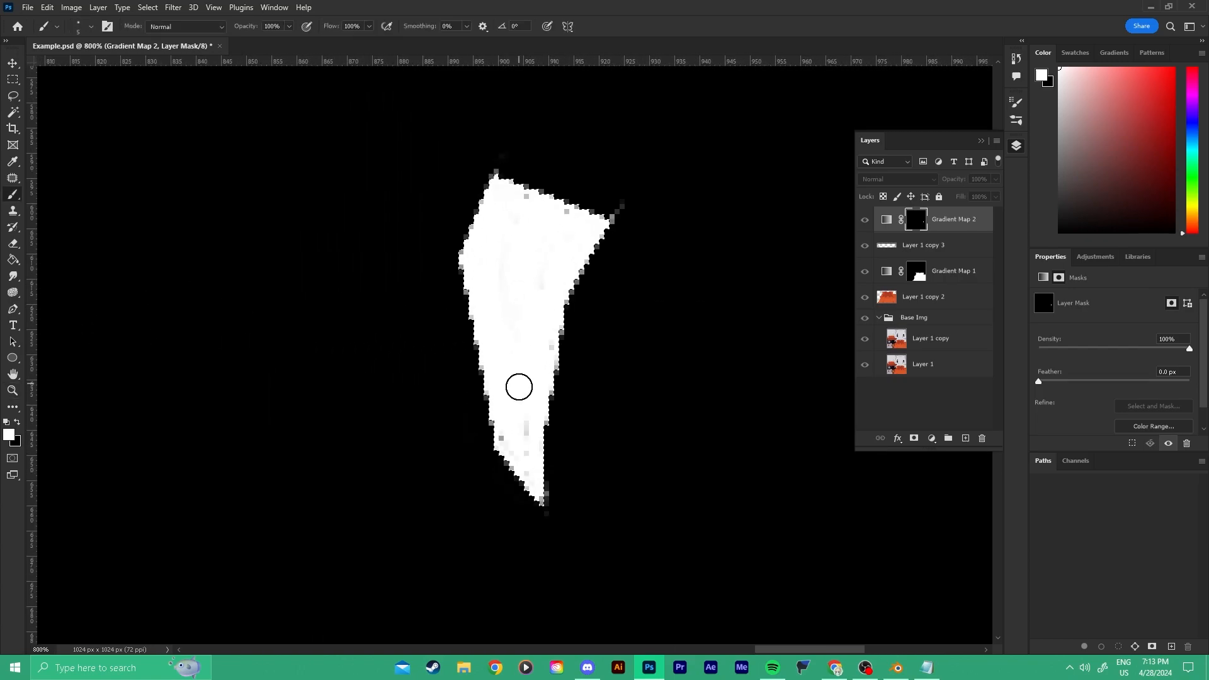
{"action": "left_click_drag", "start_coordinate": [512, 448], "coordinate": [510, 442]}
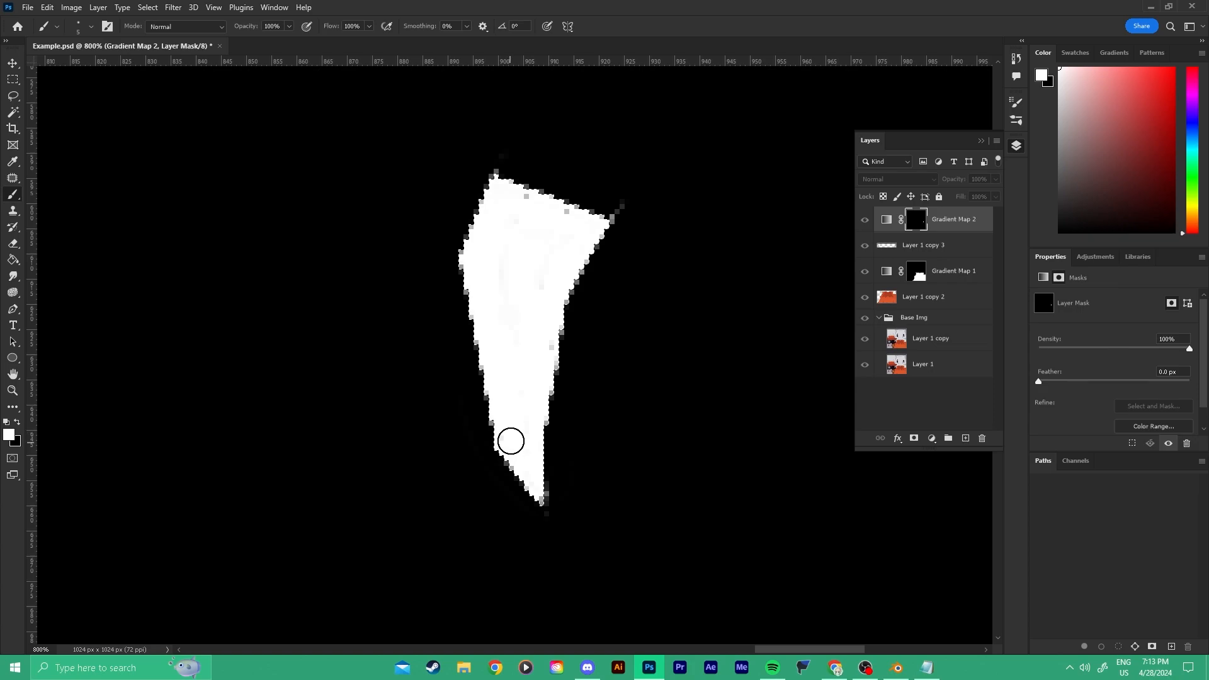
Switch the foreground to black and paint over the stray grey pixels outside the straps' top corners, leaving nothing selected.
{"action": "mouse_move", "coordinate": [540, 160]}
{"action": "left_mouse_down", "text": "ctrl"}
{"action": "mouse_move", "coordinate": [554, 132]}
{"action": "mouse_move", "coordinate": [543, 158]}
{"action": "left_mouse_up", "text": "ctrl"}
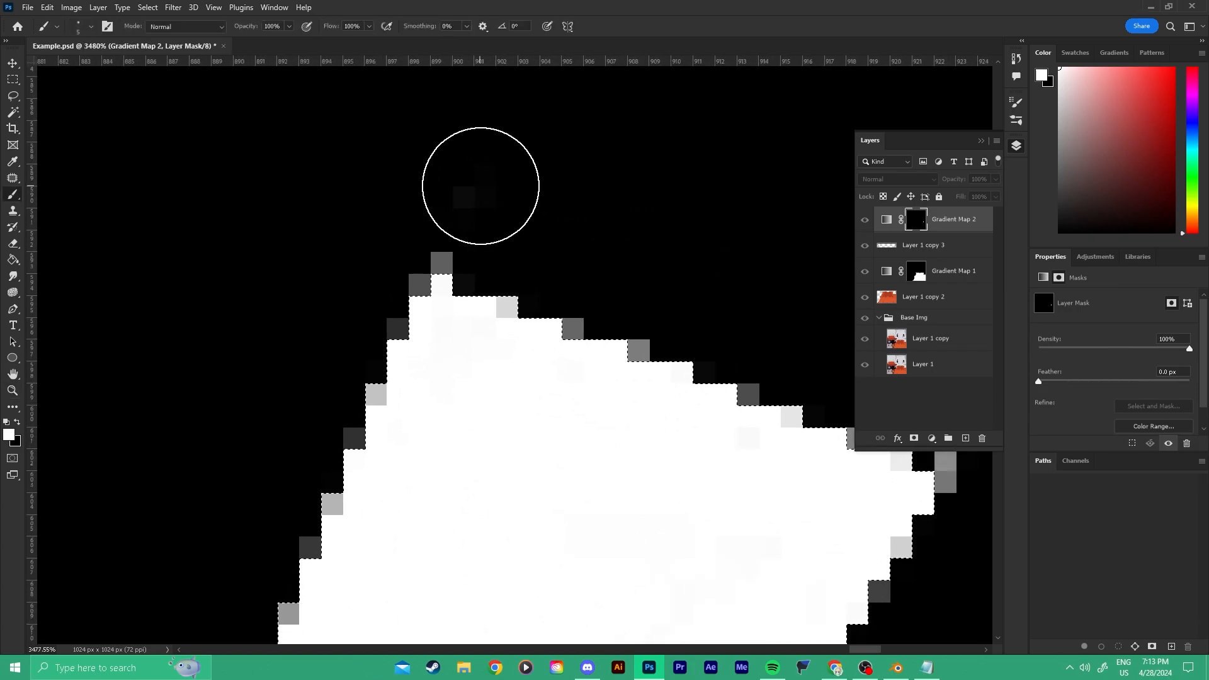
{"action": "mouse_move", "coordinate": [568, 204]}
{"action": "left_mouse_down", "text": "ctrl"}
{"action": "mouse_move", "coordinate": [531, 206]}
{"action": "mouse_move", "coordinate": [570, 200]}
{"action": "left_mouse_up", "text": "ctrl"}
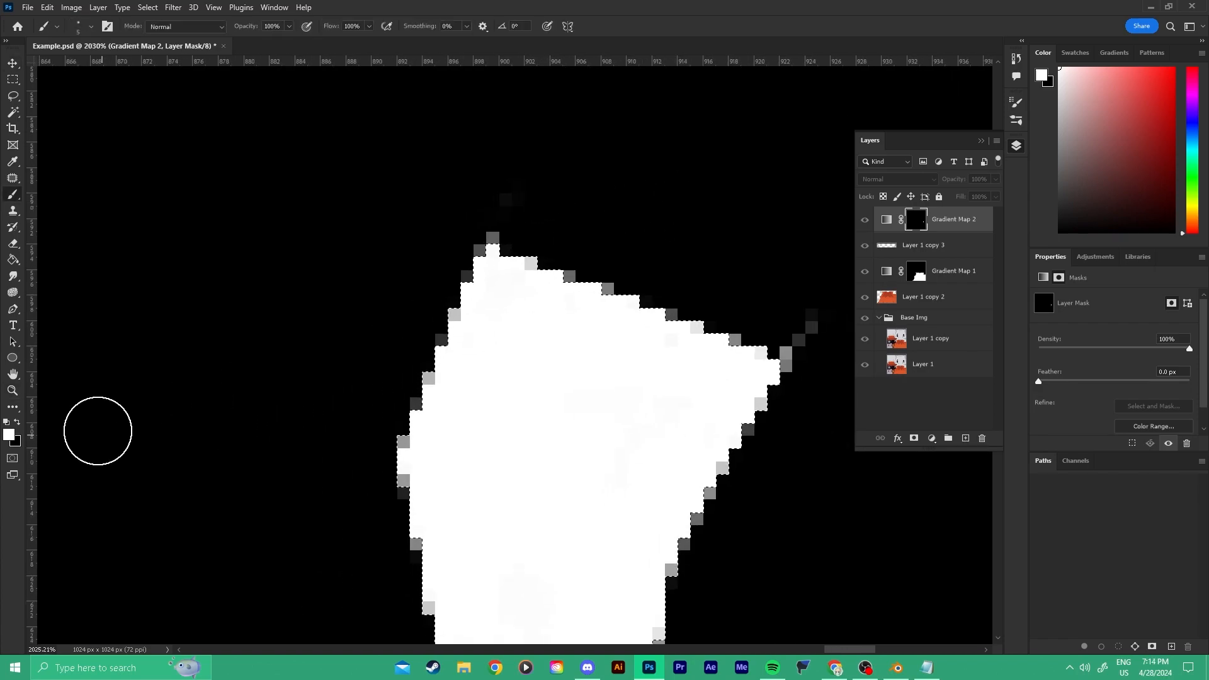
{"action": "left_click", "coordinate": [17, 423]}
{"action": "left_click_drag", "start_coordinate": [502, 170], "coordinate": [513, 180]}
{"action": "left_click_drag", "start_coordinate": [764, 276], "coordinate": [798, 282]}
{"action": "mouse_move", "coordinate": [810, 342]}
{"action": "left_mouse_down"}
{"action": "mouse_move", "coordinate": [812, 358]}
{"action": "mouse_move", "coordinate": [672, 200]}
{"action": "mouse_move", "coordinate": [648, 340]}
{"action": "mouse_move", "coordinate": [655, 326]}
{"action": "left_mouse_up"}
{"action": "scroll", "coordinate": [656, 326], "scroll_direction": "down", "scroll_amount": 6, "text": "alt"}
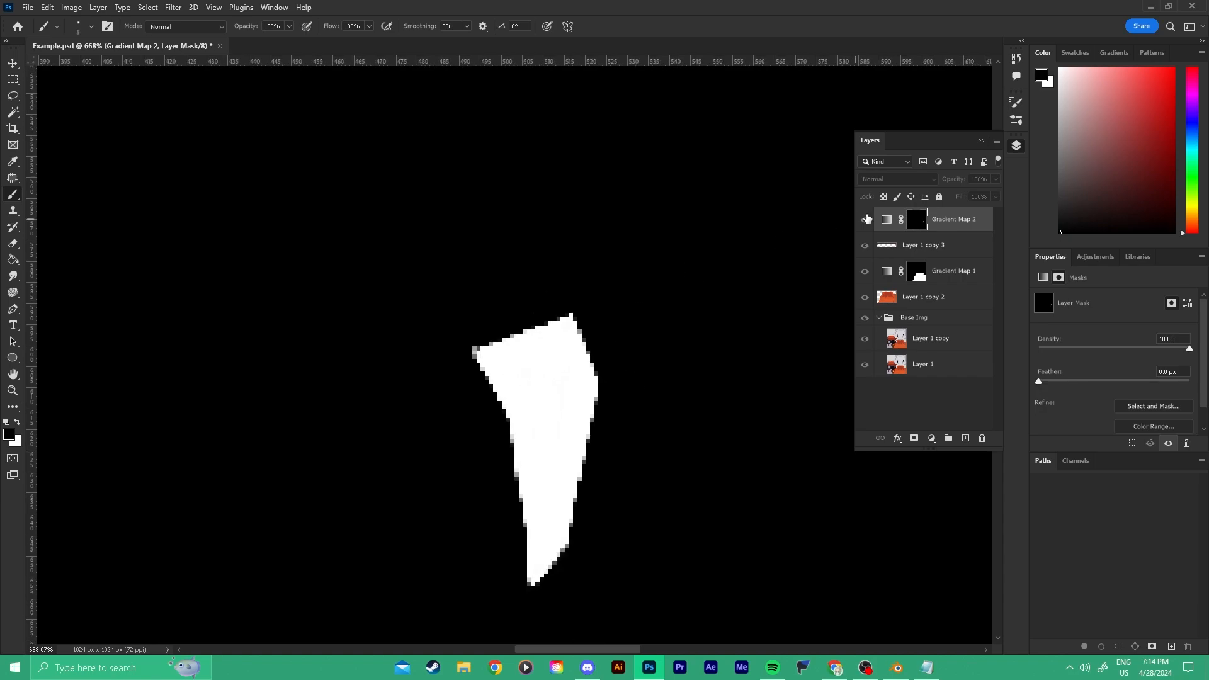
Return to the texture view and paint black on Gradient Map 1's mask along the left strap's outer edge to remove the pink pixels.
{"action": "left_click", "coordinate": [885, 222]}
{"action": "key", "text": "z"}
{"action": "scroll", "coordinate": [548, 410], "scroll_direction": "up", "scroll_amount": 6, "text": "alt"}
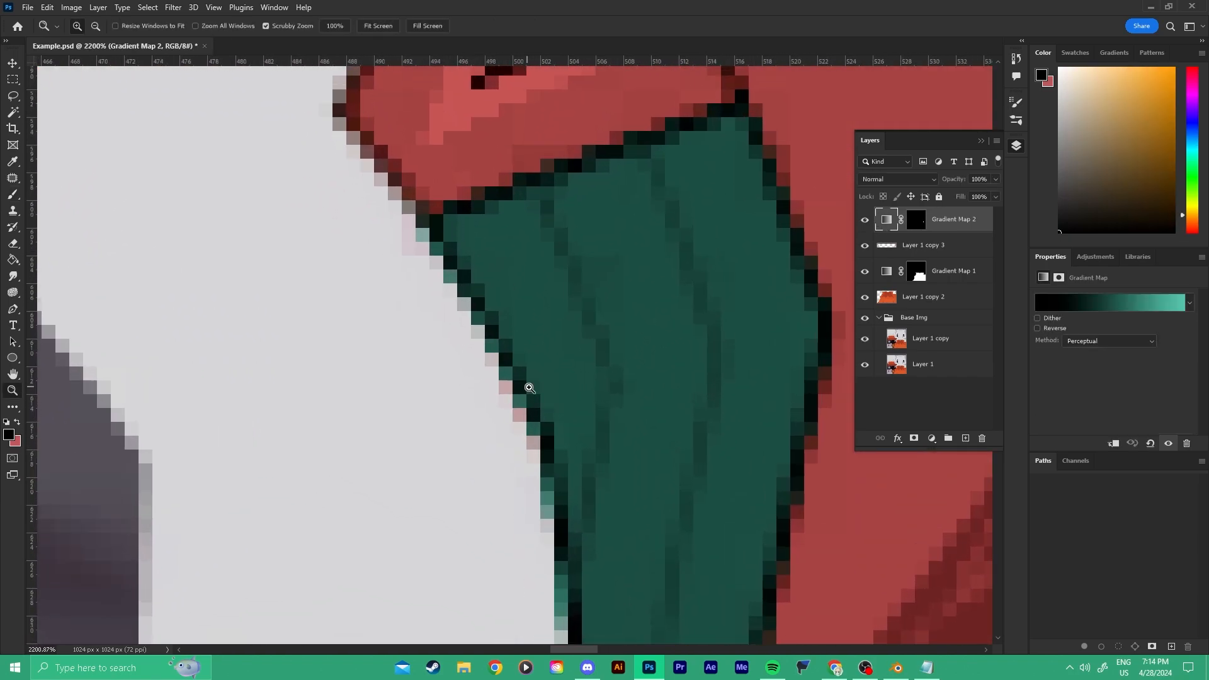
{"action": "key", "text": "b"}
{"action": "left_click", "coordinate": [916, 275]}
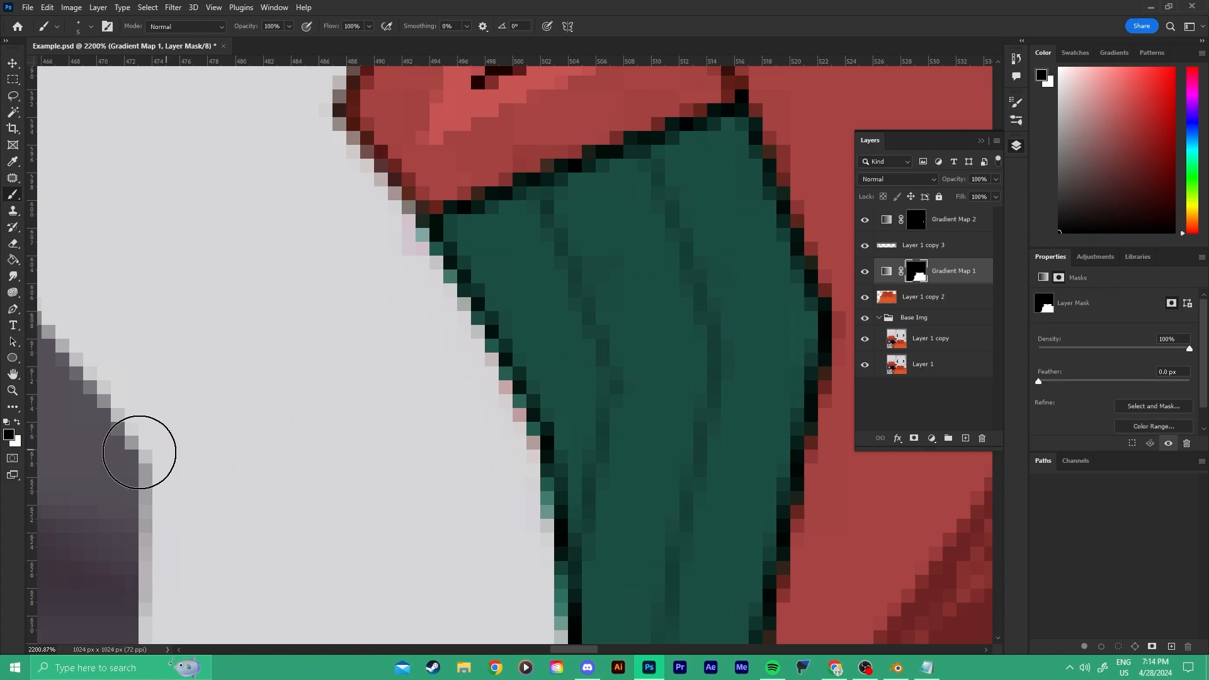
{"action": "left_click_drag", "start_coordinate": [500, 448], "coordinate": [476, 396]}
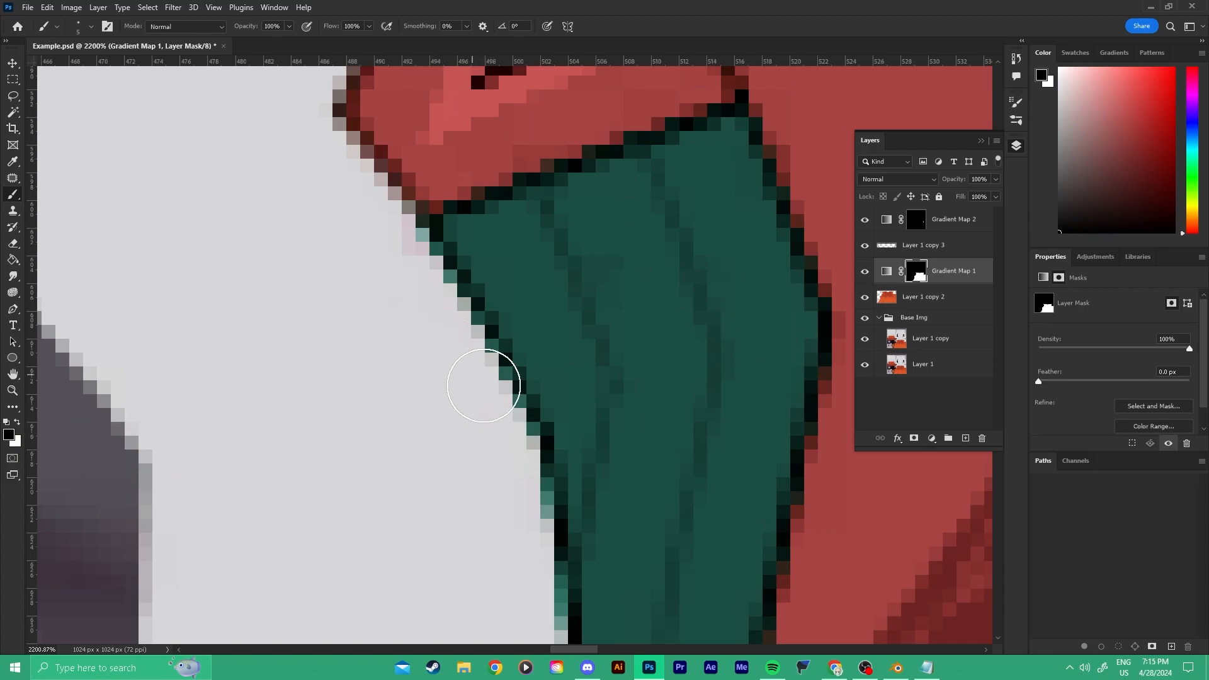
{"action": "key", "text": "z"}
{"action": "left_click_drag", "start_coordinate": [447, 323], "coordinate": [380, 340]}
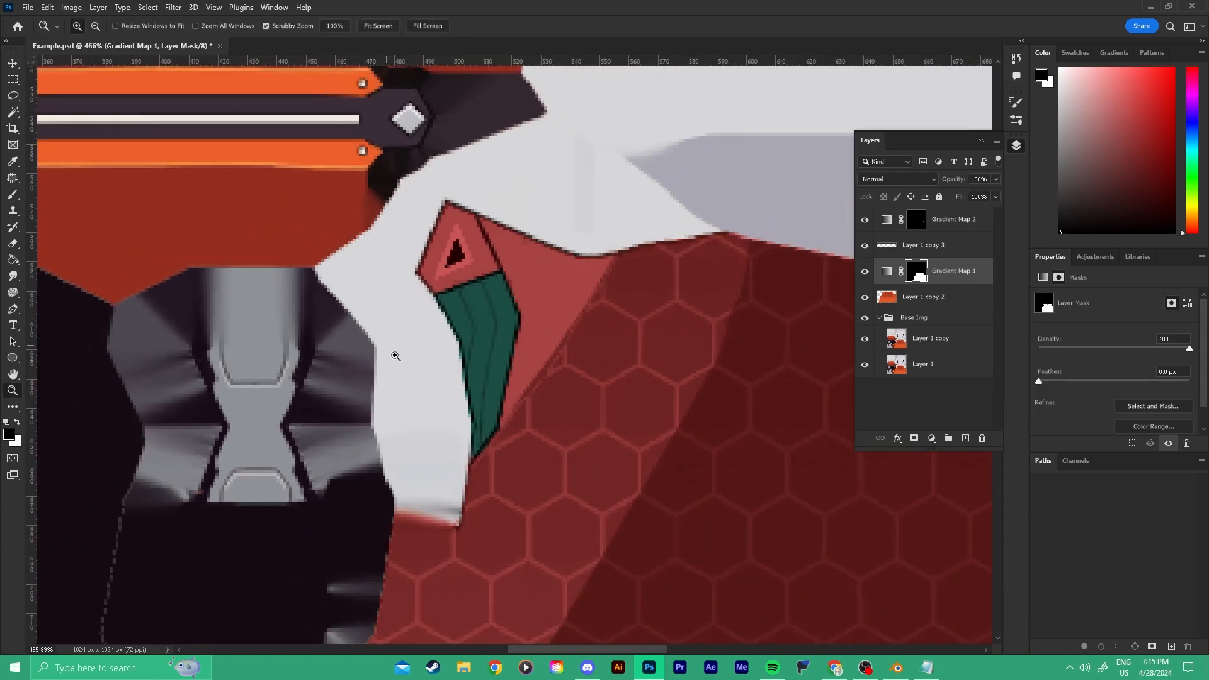
Examine the pixels along the lower end of the white panel beside the left strap and the surrounding coat edge.
{"action": "left_click_drag", "start_coordinate": [513, 484], "coordinate": [487, 382]}
{"action": "mouse_move", "coordinate": [420, 407]}
{"action": "left_mouse_down"}
{"action": "mouse_move", "coordinate": [489, 402]}
{"action": "mouse_move", "coordinate": [490, 388]}
{"action": "mouse_move", "coordinate": [538, 402]}
{"action": "left_mouse_up"}
{"action": "key", "text": "b"}
{"action": "key", "text": "z"}
{"action": "key", "text": "b"}
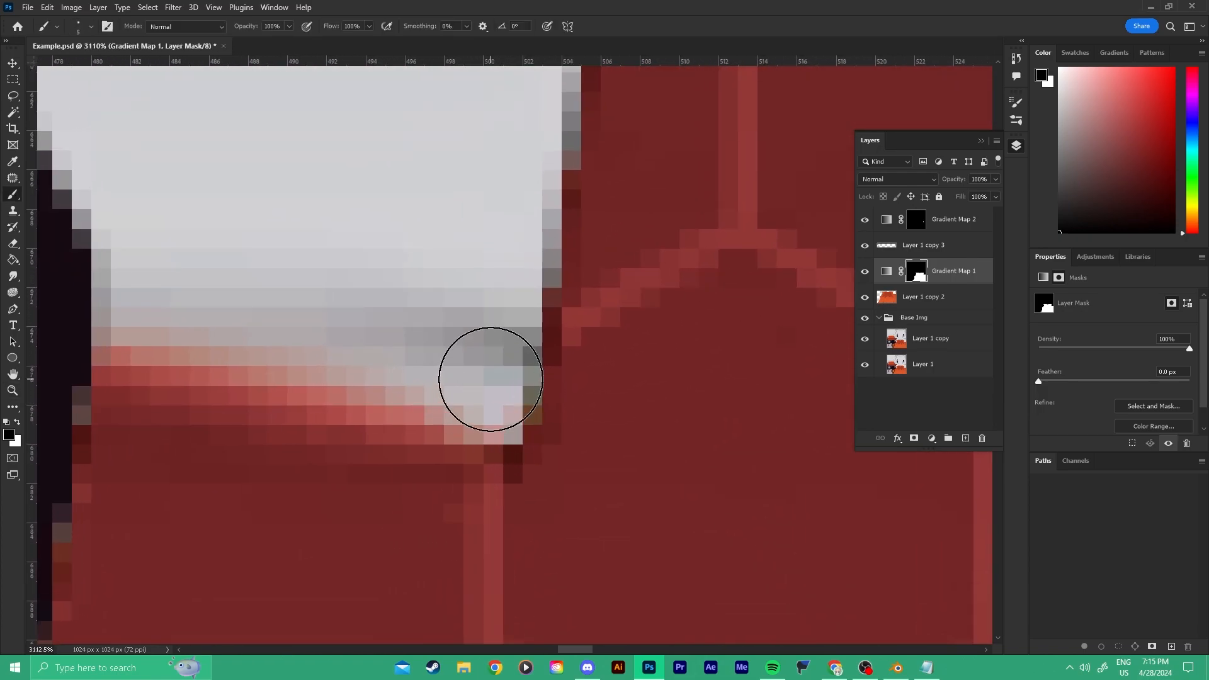
{"action": "mouse_move", "coordinate": [499, 384]}
{"action": "right_mouse_down", "text": "alt"}
{"action": "mouse_move", "coordinate": [488, 385]}
{"action": "mouse_move", "coordinate": [504, 416]}
{"action": "right_mouse_up", "text": "alt"}
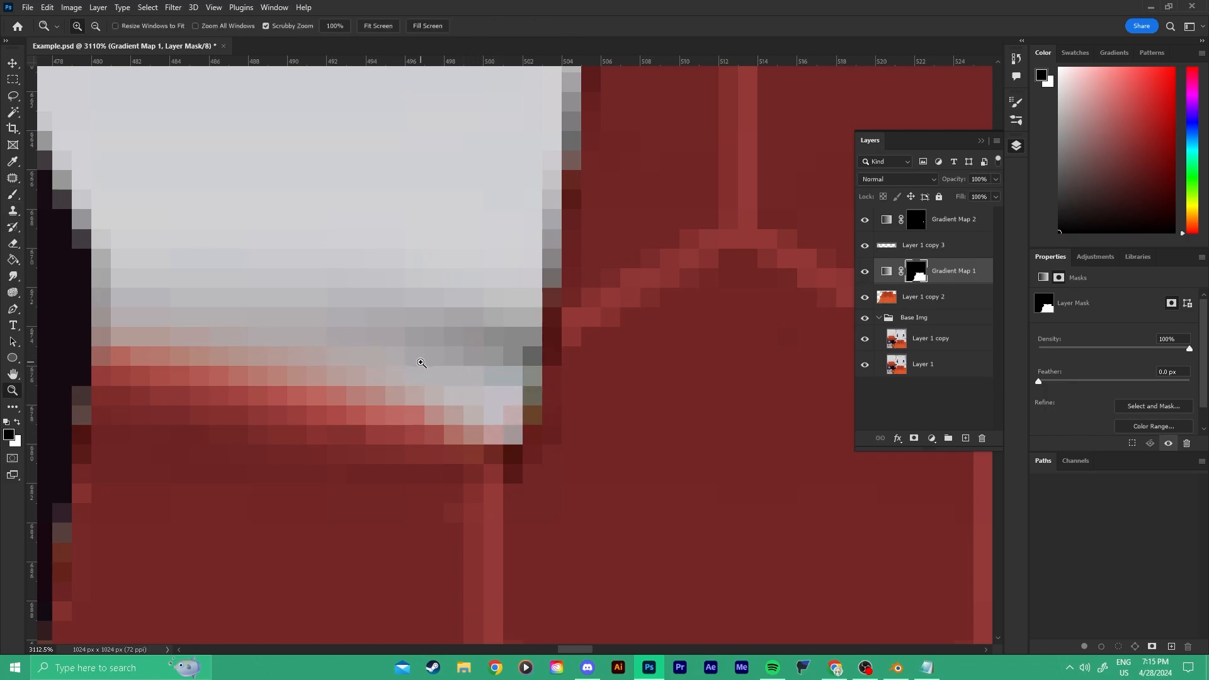
{"action": "key", "text": "z"}
{"action": "left_click_drag", "start_coordinate": [421, 362], "coordinate": [262, 343]}
{"action": "left_click_drag", "start_coordinate": [673, 370], "coordinate": [723, 265]}
{"action": "left_click_drag", "start_coordinate": [316, 535], "coordinate": [357, 534]}
Switch to Blender and select the model faces that use the MI_Shieldz_Default_Coat_Cloth material.
{"action": "left_click", "coordinate": [894, 667]}
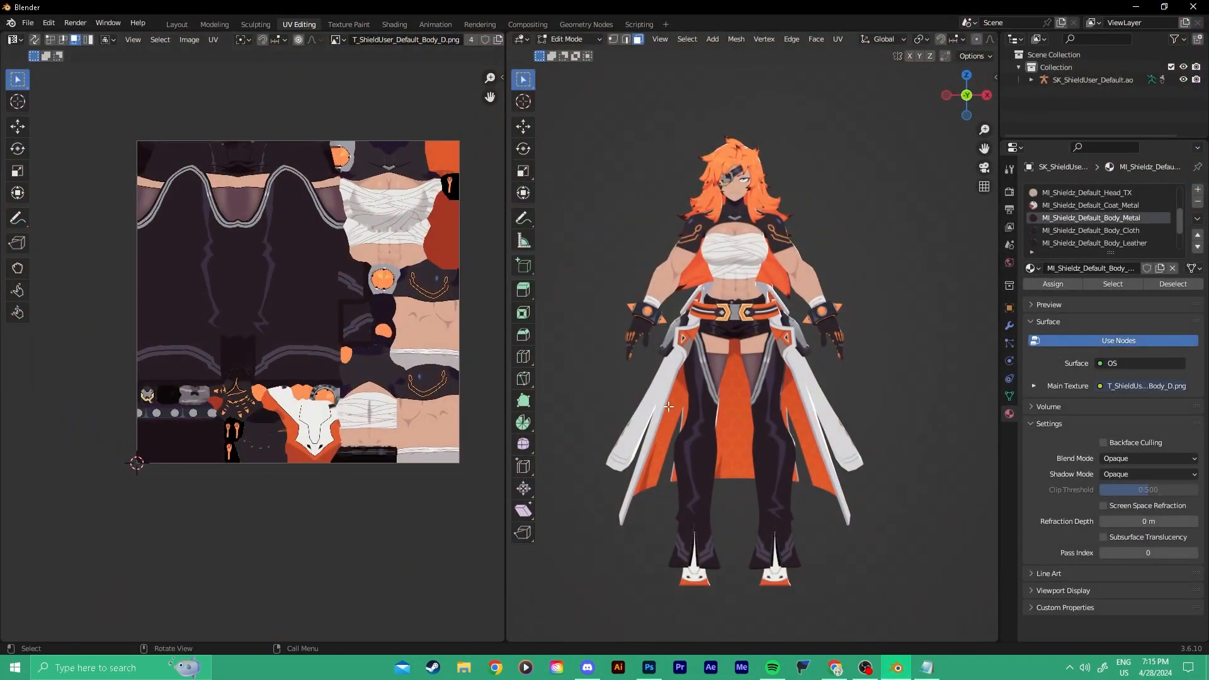
{"action": "scroll", "coordinate": [679, 428], "scroll_direction": "up", "scroll_amount": 8}
{"action": "middle_click_drag", "start_coordinate": [679, 429], "coordinate": [645, 419], "text": "shift"}
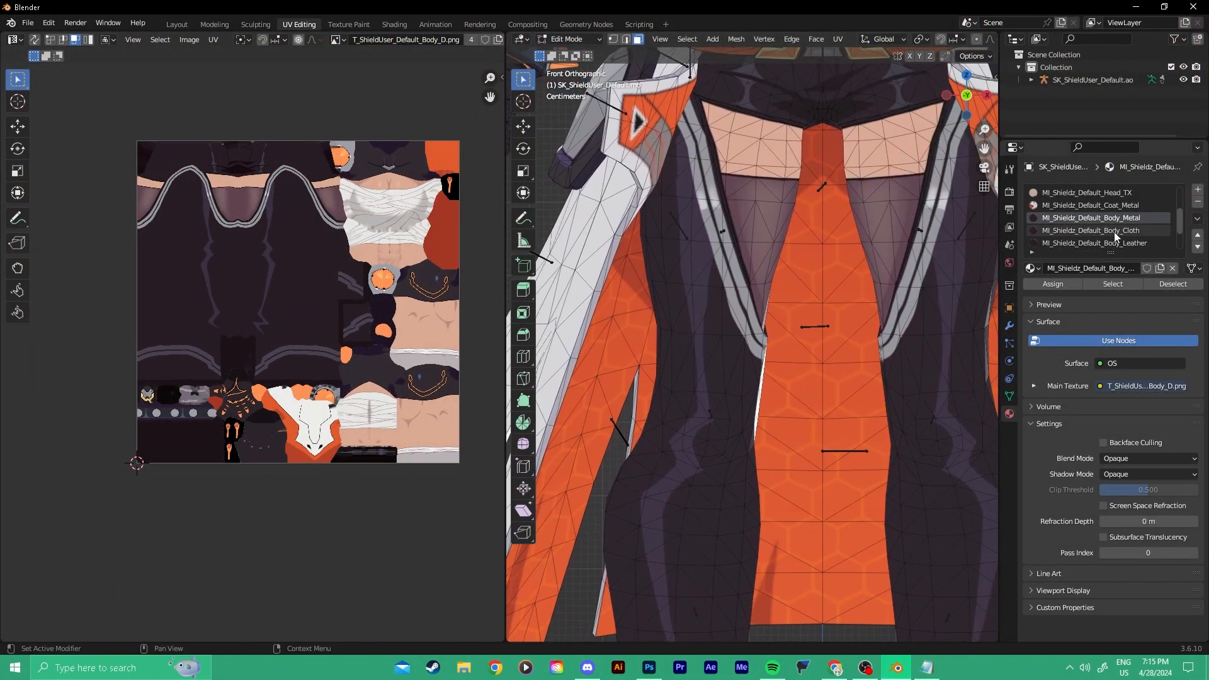
{"action": "scroll", "coordinate": [1114, 233], "scroll_direction": "up", "scroll_amount": 1}
{"action": "scroll", "coordinate": [1115, 217], "scroll_direction": "up", "scroll_amount": 1}
{"action": "left_click", "coordinate": [1115, 194]}
{"action": "left_click", "coordinate": [1125, 286]}
{"action": "scroll", "coordinate": [340, 338], "scroll_direction": "up", "scroll_amount": 3}
Display T_ShieldUser_Default_Coat_D.png behind the selected coat UVs in the UV editor.
{"action": "left_click", "coordinate": [338, 40]}
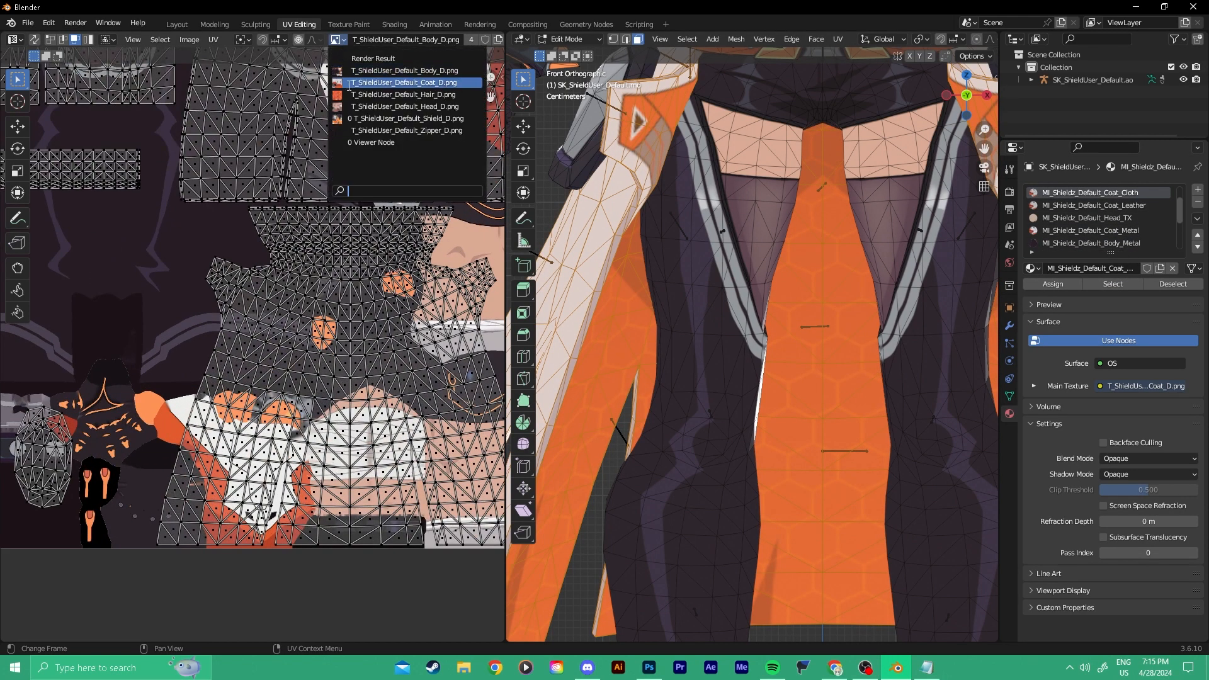
{"action": "left_click", "coordinate": [378, 101]}
{"action": "left_click", "coordinate": [340, 40]}
{"action": "left_click", "coordinate": [393, 108]}
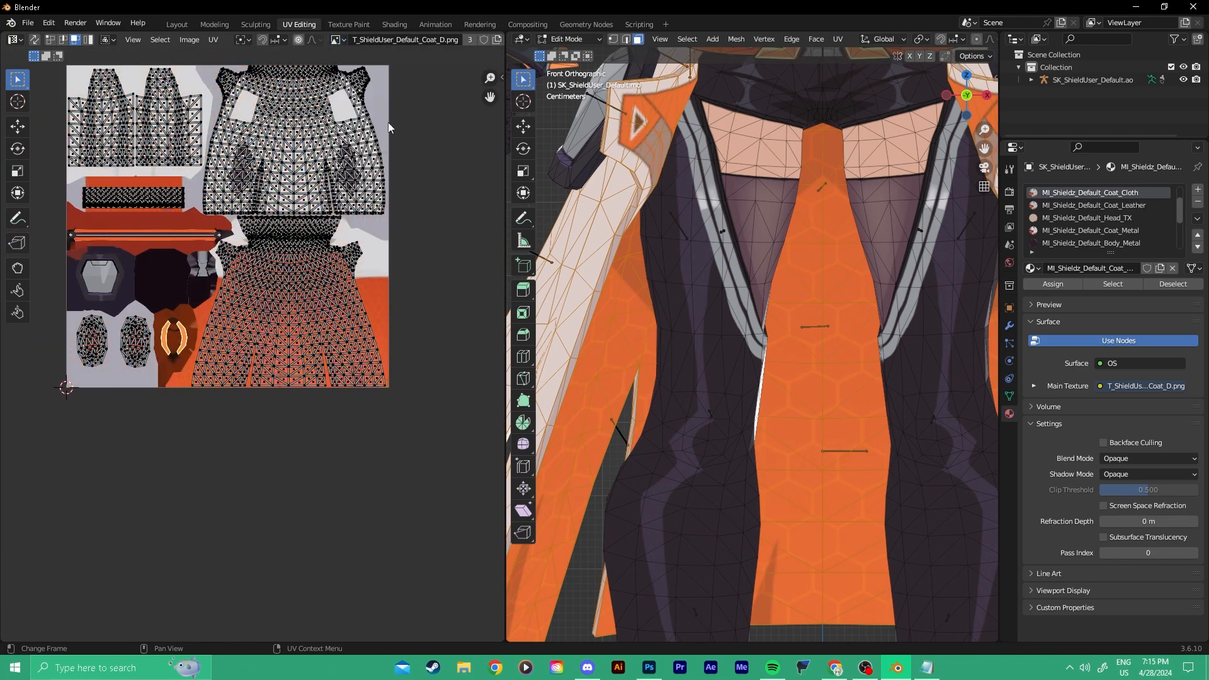
{"action": "scroll", "coordinate": [232, 249], "scroll_direction": "up", "scroll_amount": 5}
Compare the recoloured coat skirt and strap areas in Photoshop with the matching coat UV layout in Blender.
{"action": "key", "text": "alt+Tab"}
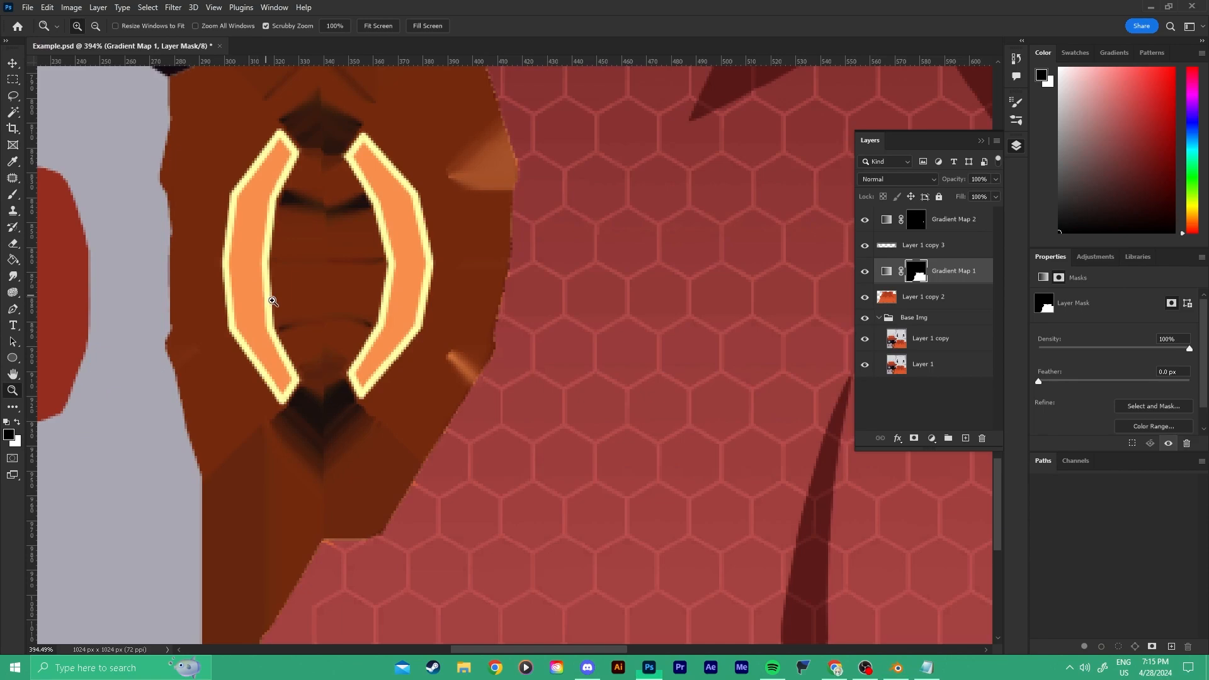
{"action": "scroll", "coordinate": [449, 445], "scroll_direction": "down", "scroll_amount": 2, "text": "alt"}
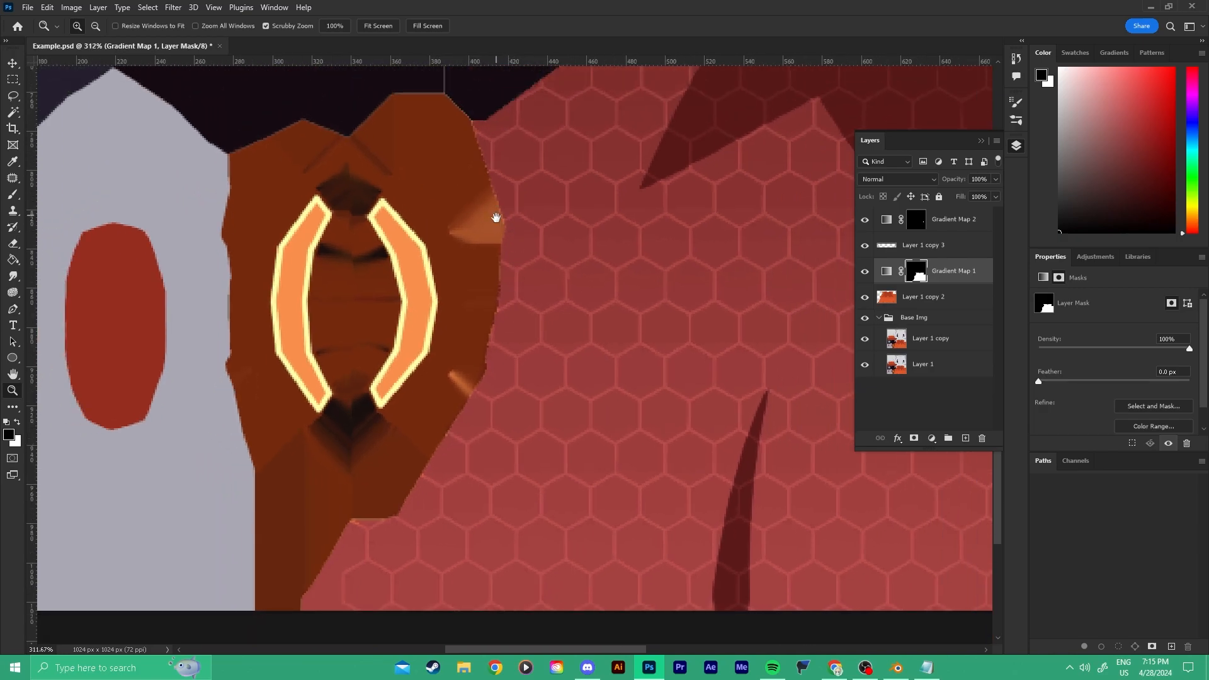
{"action": "left_click_drag", "start_coordinate": [498, 216], "coordinate": [345, 538]}
{"action": "left_click_drag", "start_coordinate": [512, 262], "coordinate": [372, 453]}
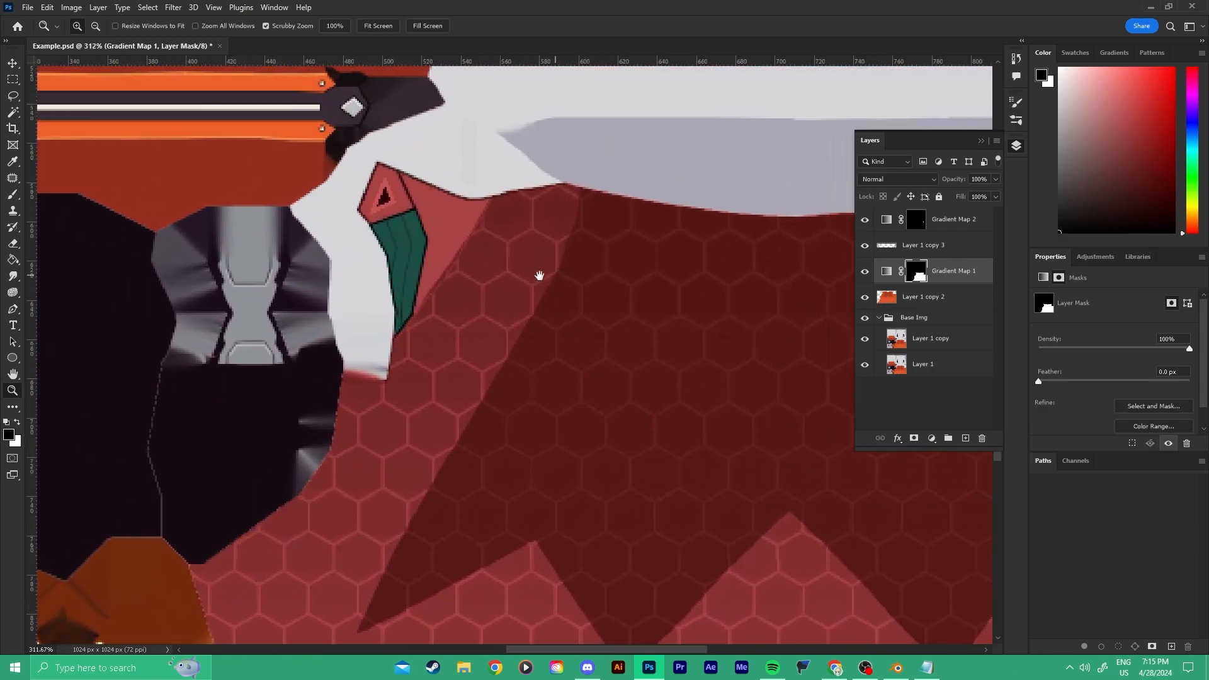
{"action": "left_click_drag", "start_coordinate": [560, 275], "coordinate": [259, 299]}
{"action": "left_click_drag", "start_coordinate": [560, 296], "coordinate": [517, 306]}
{"action": "key", "text": "alt+Tab"}
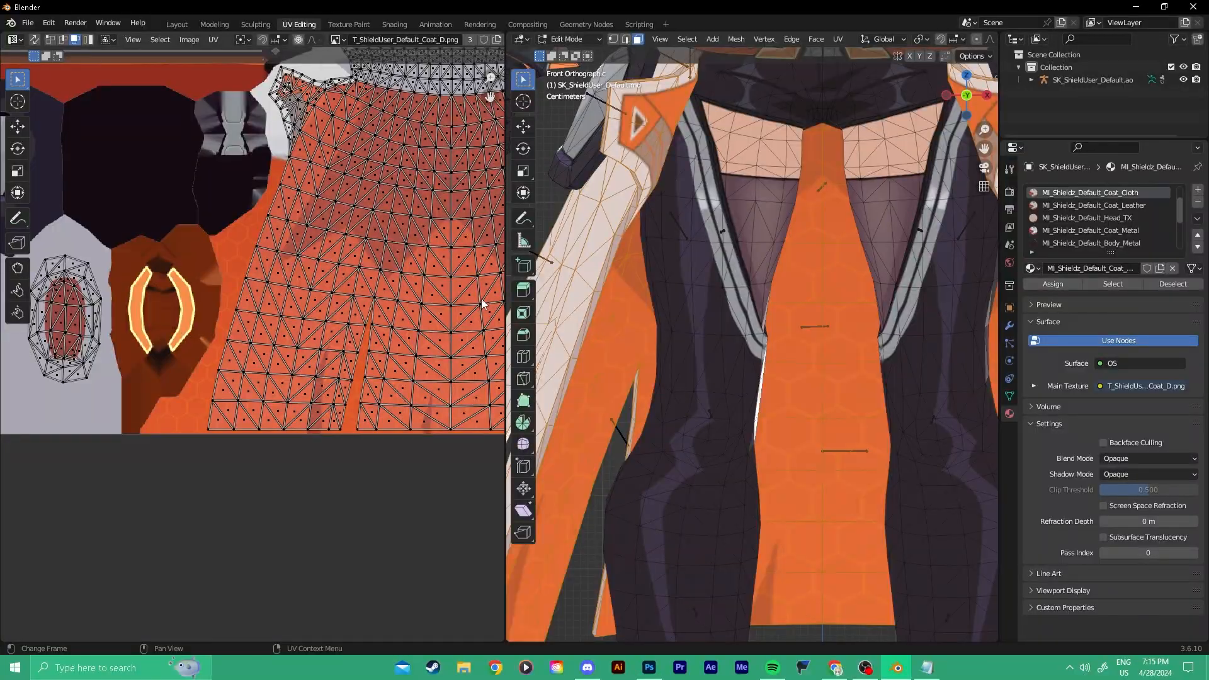
{"action": "scroll", "coordinate": [345, 275], "scroll_direction": "up", "scroll_amount": 8}
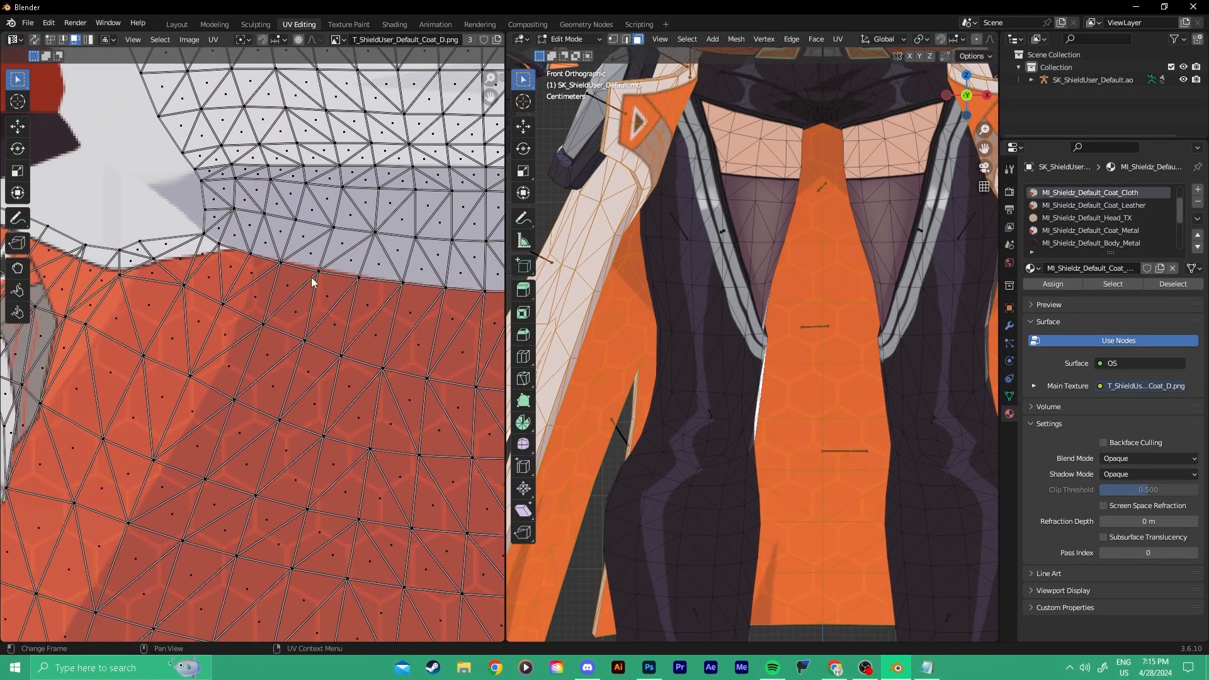
Return to Photoshop and adjust Gradient Map 1, moving the black stop to 0%, the light red stop to 84% and the midpoint toward black.
{"action": "key", "text": "alt+Tab"}
{"action": "mouse_move", "coordinate": [326, 248]}
{"action": "left_mouse_down"}
{"action": "mouse_move", "coordinate": [366, 239]}
{"action": "mouse_move", "coordinate": [328, 246]}
{"action": "left_mouse_up"}
{"action": "key", "text": "b"}
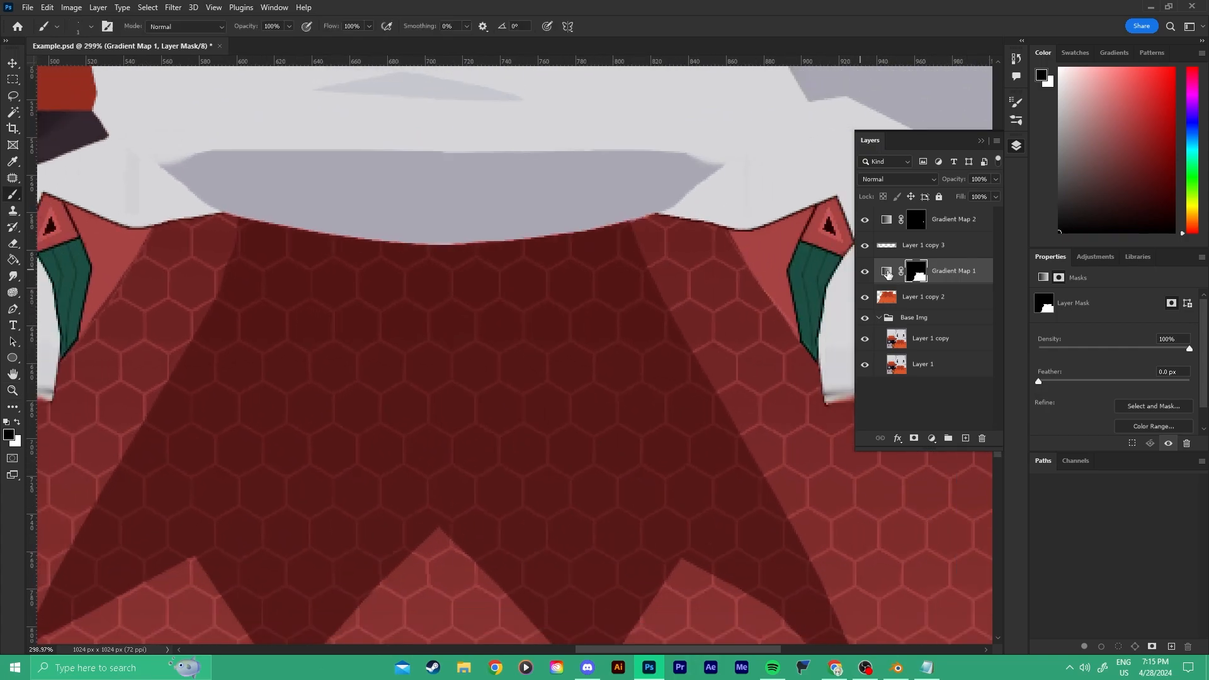
{"action": "left_click", "coordinate": [888, 273]}
{"action": "left_click", "coordinate": [1068, 302]}
{"action": "left_click_drag", "start_coordinate": [829, 479], "coordinate": [782, 484]}
{"action": "left_click_drag", "start_coordinate": [951, 479], "coordinate": [1034, 479]}
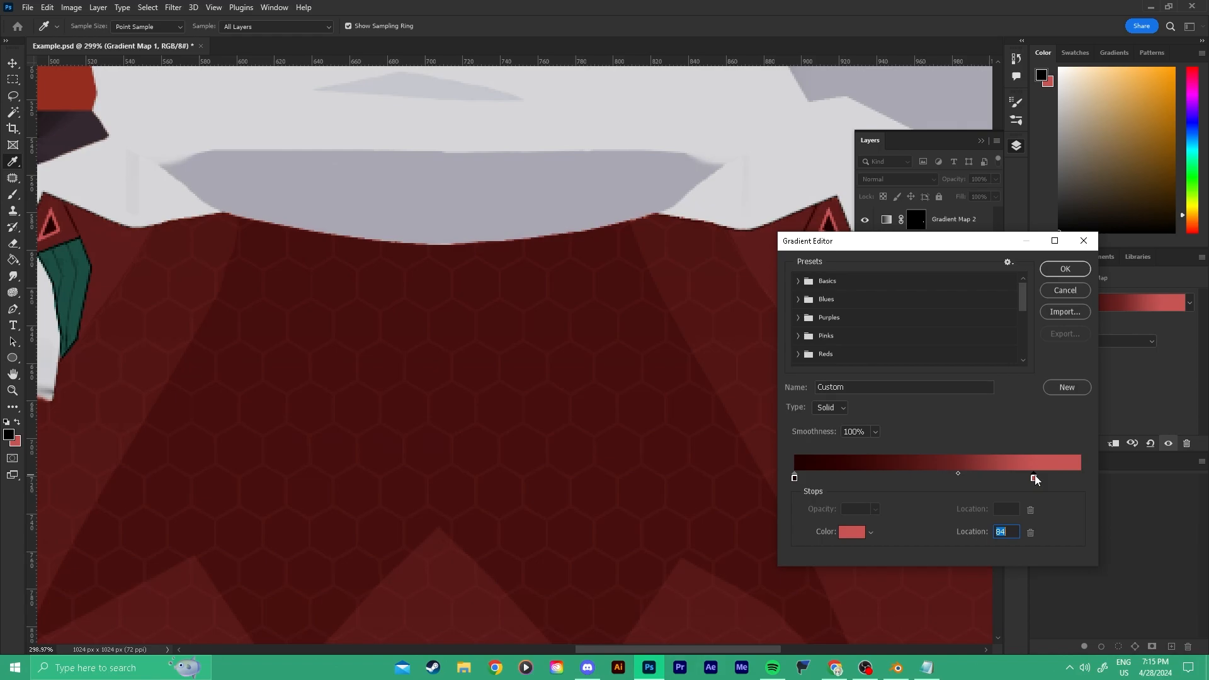
{"action": "left_click_drag", "start_coordinate": [957, 473], "coordinate": [863, 479]}
{"action": "left_click", "coordinate": [1065, 269]}
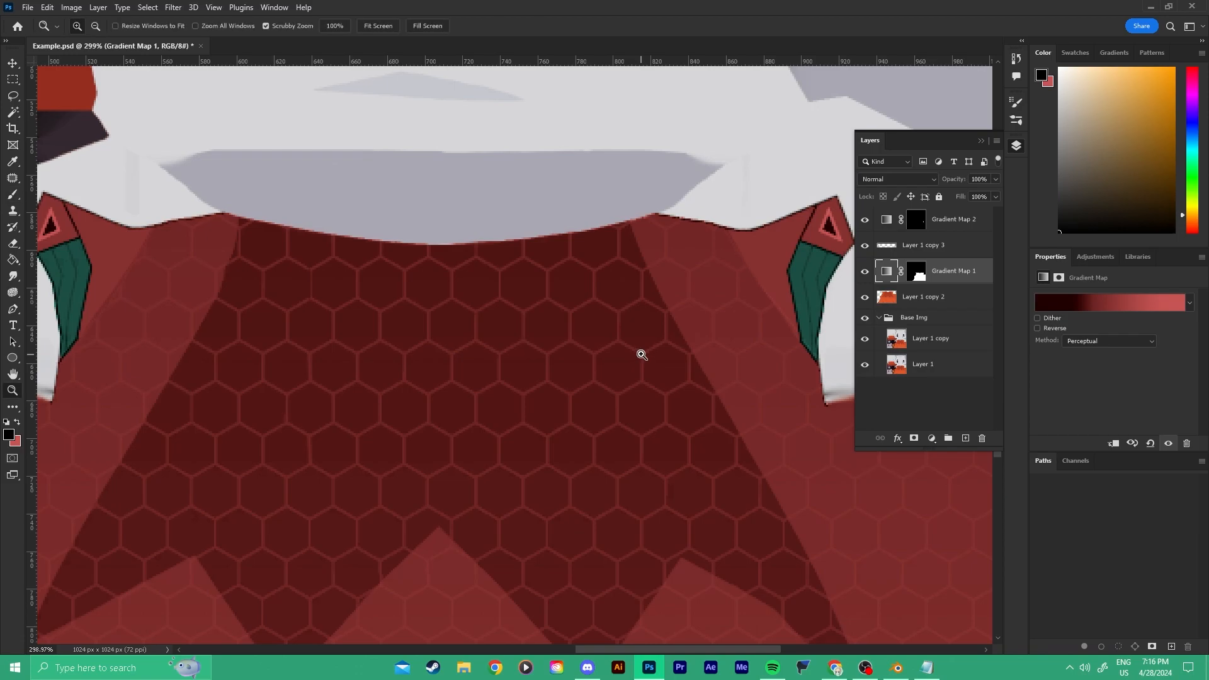
Change Gradient Map 2 to a black-to-white gradient with the white stop at 53%.
{"action": "scroll", "coordinate": [640, 354], "scroll_direction": "down", "scroll_amount": 6, "text": "alt"}
{"action": "key", "text": "v"}
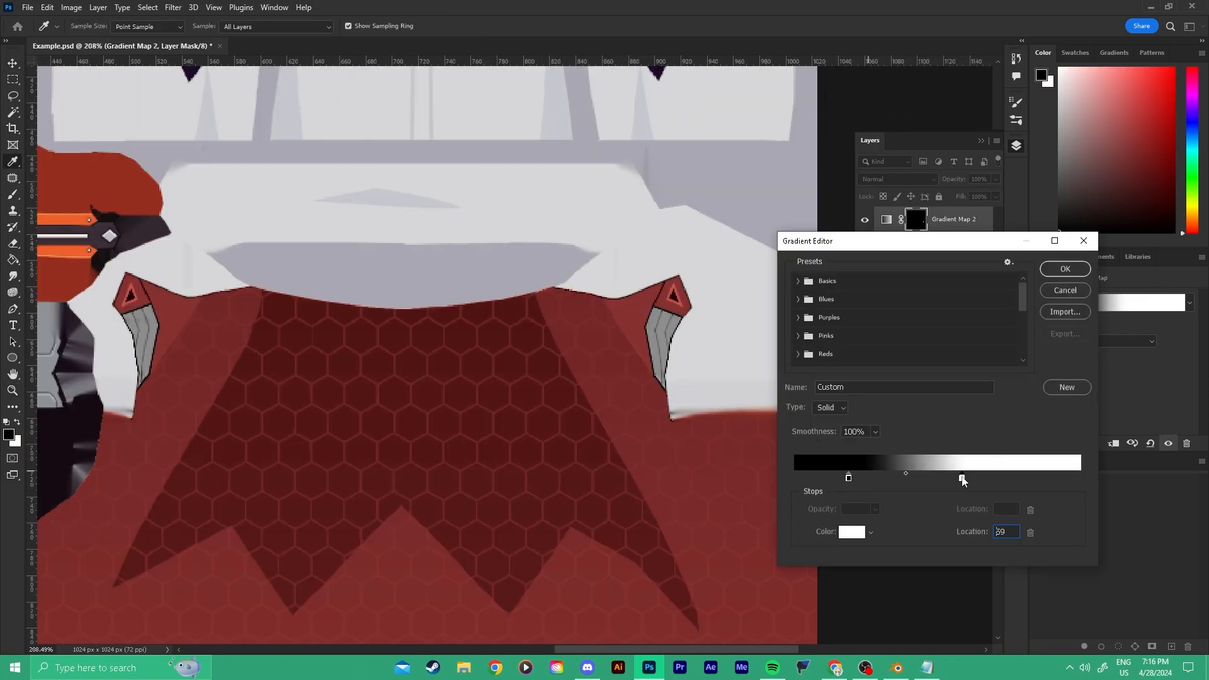
{"action": "left_click_drag", "start_coordinate": [964, 480], "coordinate": [947, 481]}
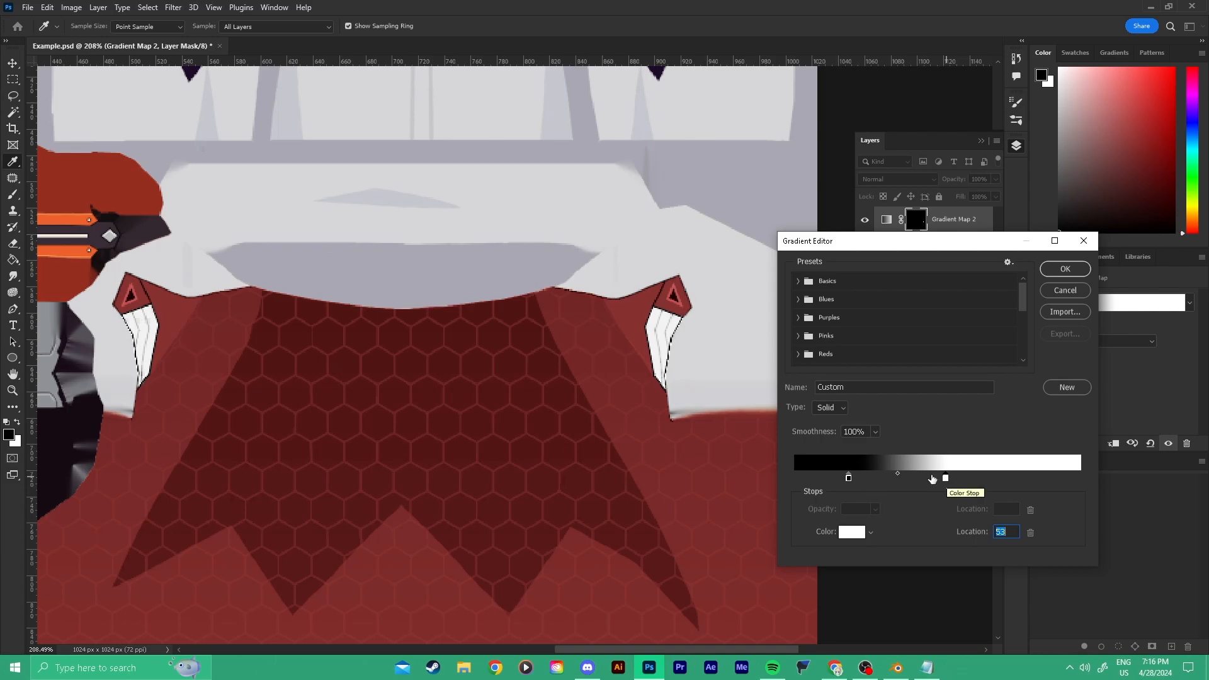
{"action": "left_click", "coordinate": [1066, 291]}
Compare the right strap up close with Gradient Map 2 hidden and shown.
{"action": "key", "text": "z"}
{"action": "left_click_drag", "start_coordinate": [665, 333], "coordinate": [737, 333]}
{"action": "left_click_drag", "start_coordinate": [736, 430], "coordinate": [758, 423]}
{"action": "key", "text": "b"}
{"action": "left_click", "coordinate": [864, 220]}
{"action": "left_click", "coordinate": [863, 220]}
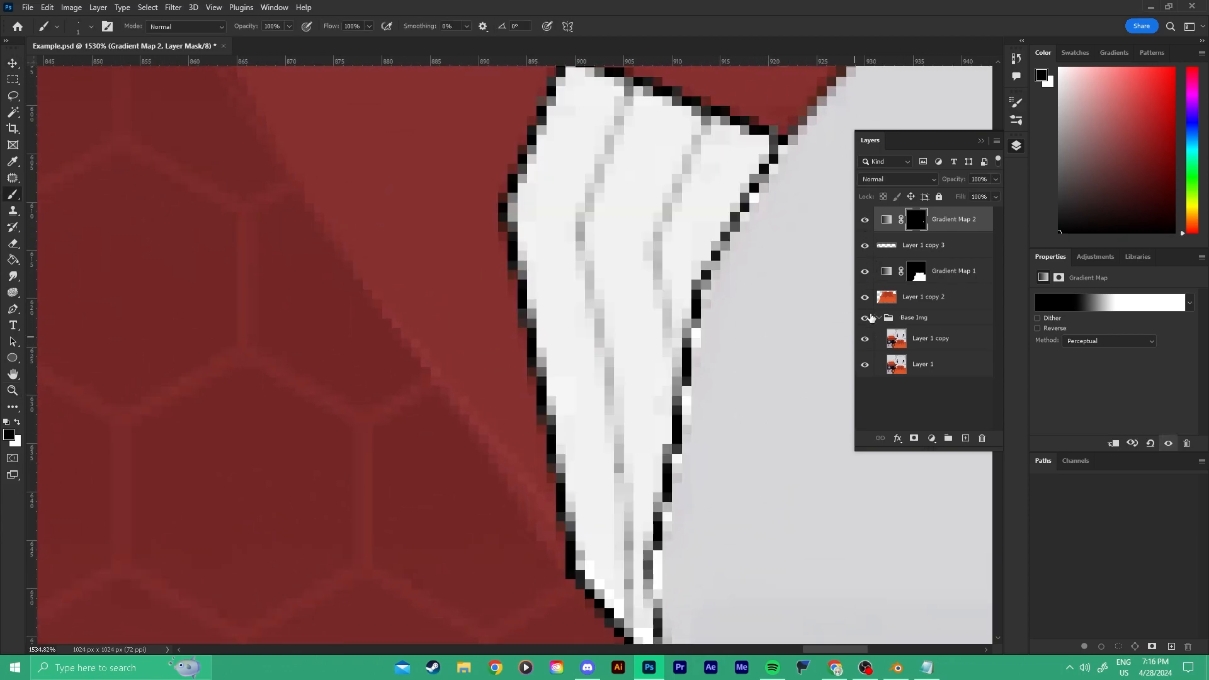
Readjust Gradient Map 2's black and white stops to make the straps pure white with faint grey lines.
{"action": "left_click", "coordinate": [1050, 304]}
{"action": "left_click_drag", "start_coordinate": [947, 479], "coordinate": [1000, 478]}
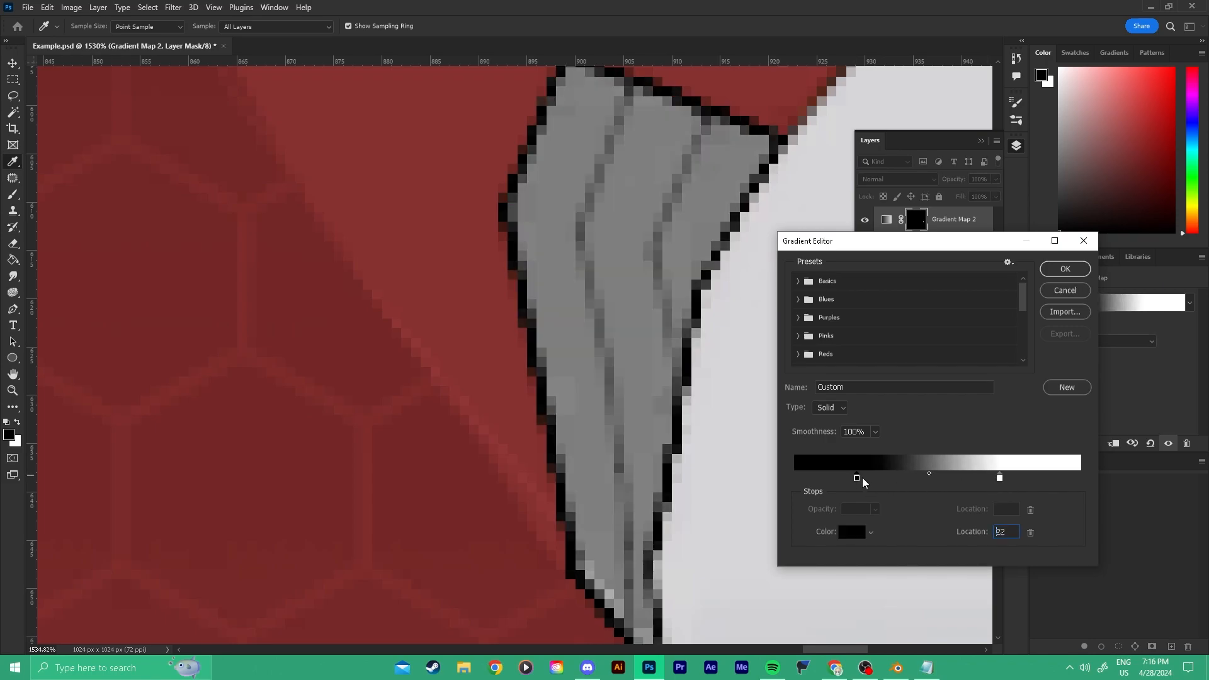
{"action": "left_click_drag", "start_coordinate": [856, 479], "coordinate": [895, 479]}
{"action": "key", "text": "Escape"}
{"action": "key", "text": "z"}
{"action": "left_click_drag", "start_coordinate": [758, 340], "coordinate": [806, 346]}
{"action": "key", "text": "b"}
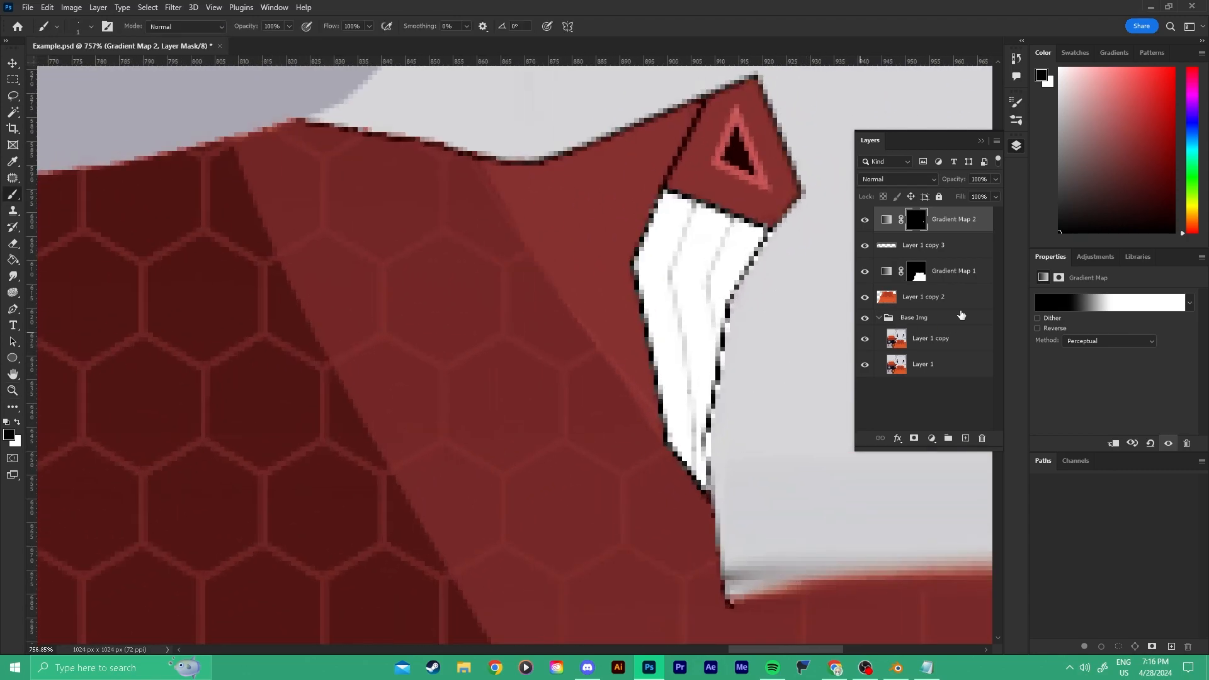
Add a new empty layer above Gradient Map 2.
{"action": "left_click", "coordinate": [966, 439]}
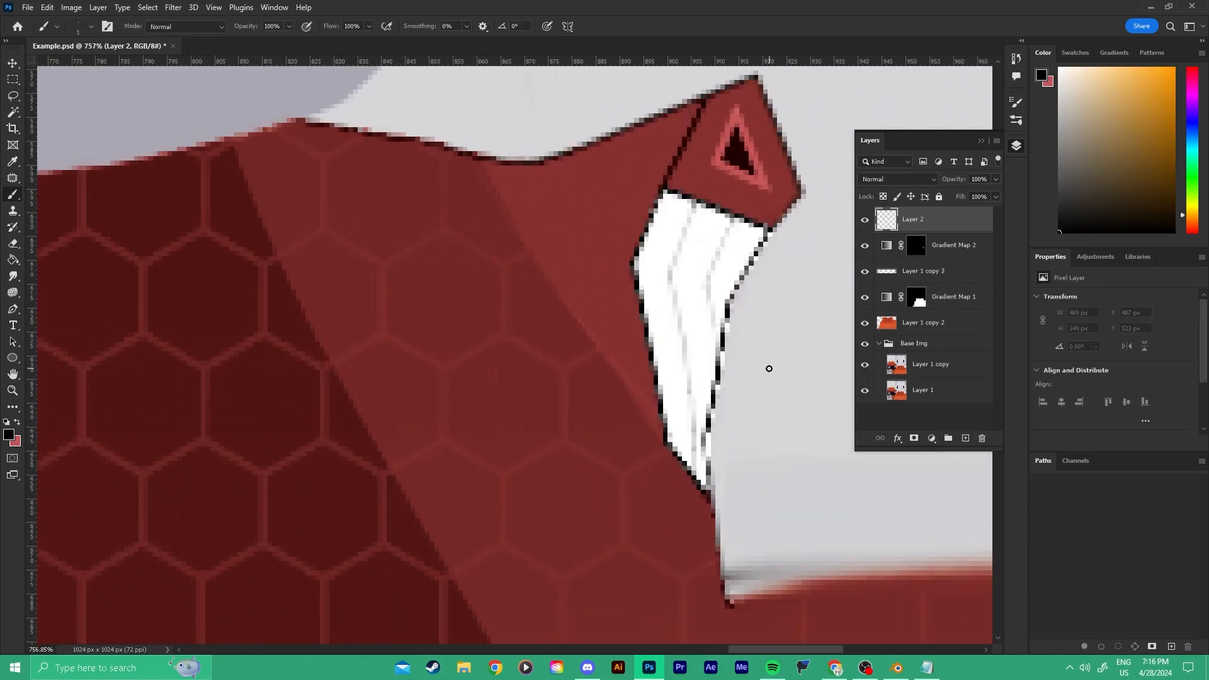
{"action": "key", "text": "p"}
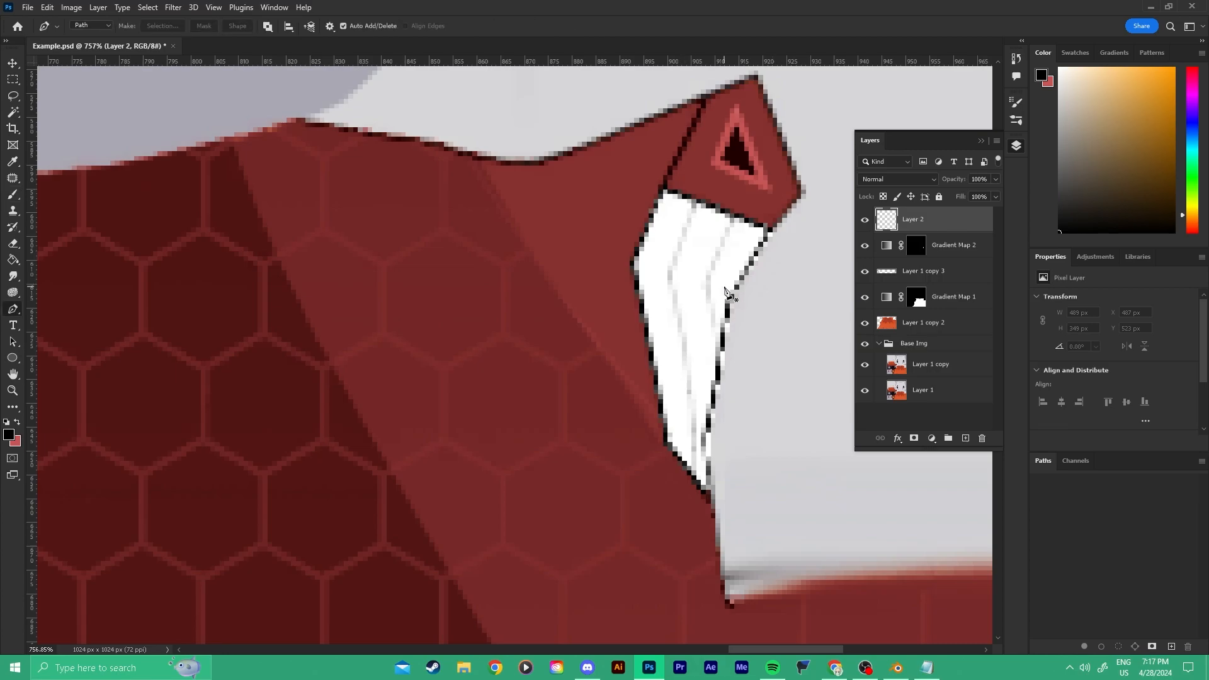
{"action": "left_click_drag", "start_coordinate": [731, 304], "coordinate": [651, 343]}
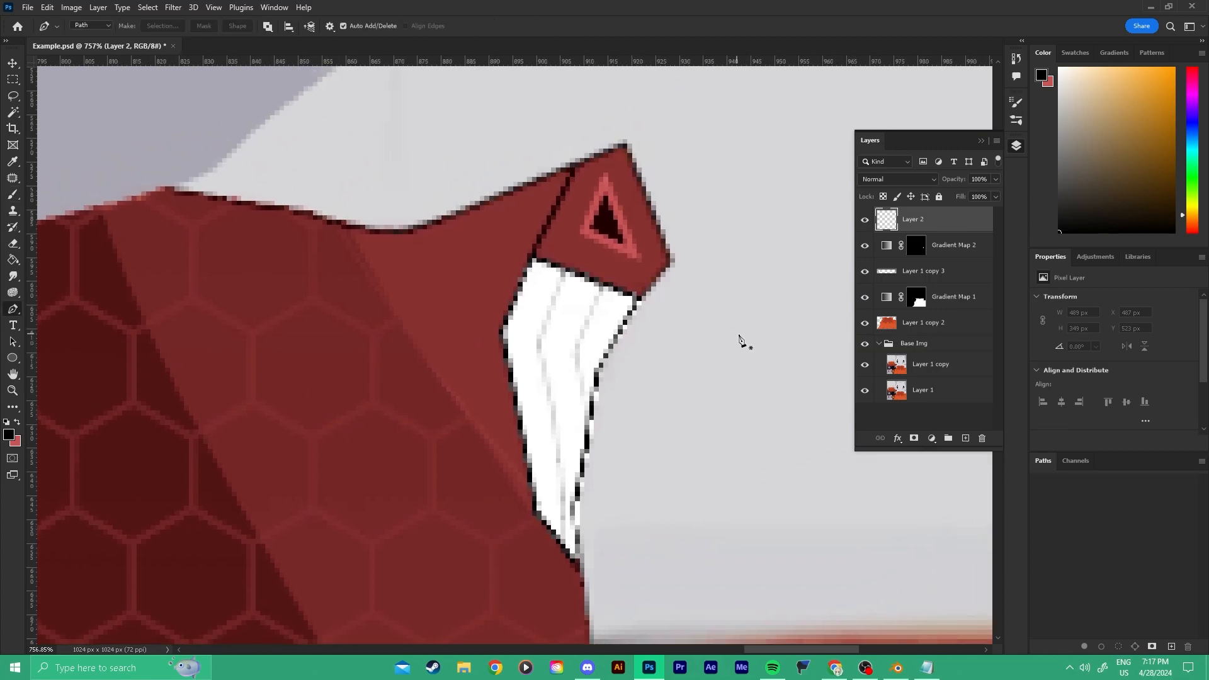
{"action": "key", "text": "z"}
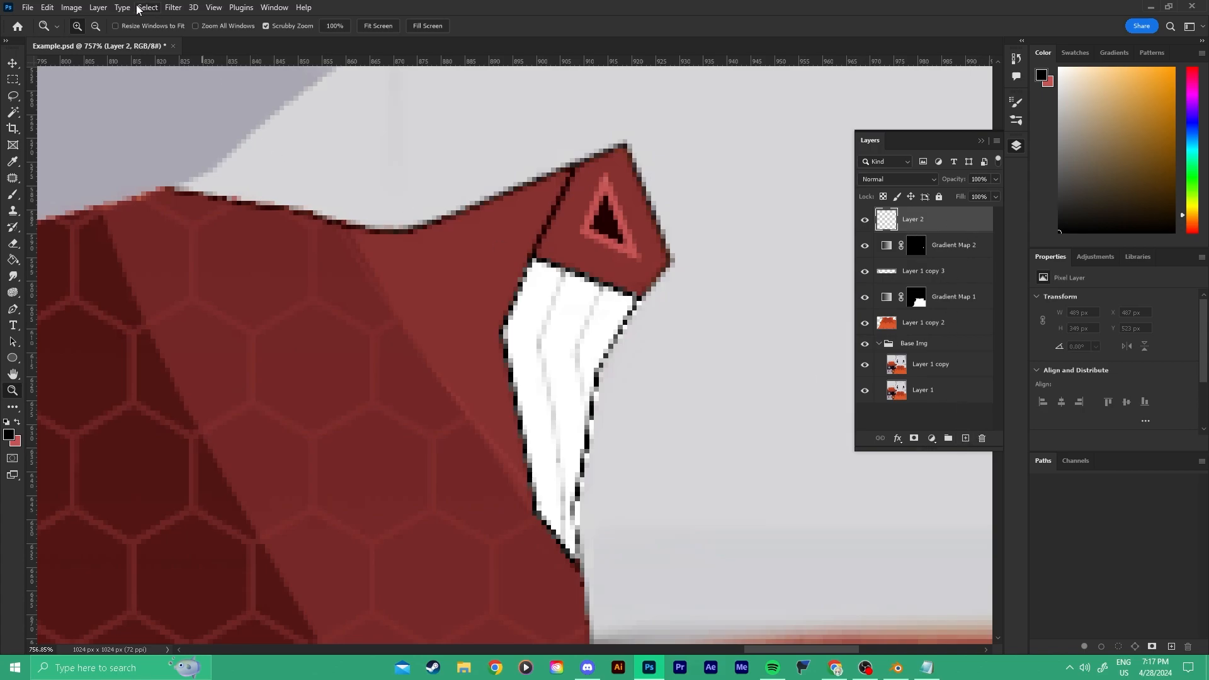
{"action": "left_click", "coordinate": [97, 8]}
{"action": "mouse_move", "coordinate": [126, 21]}
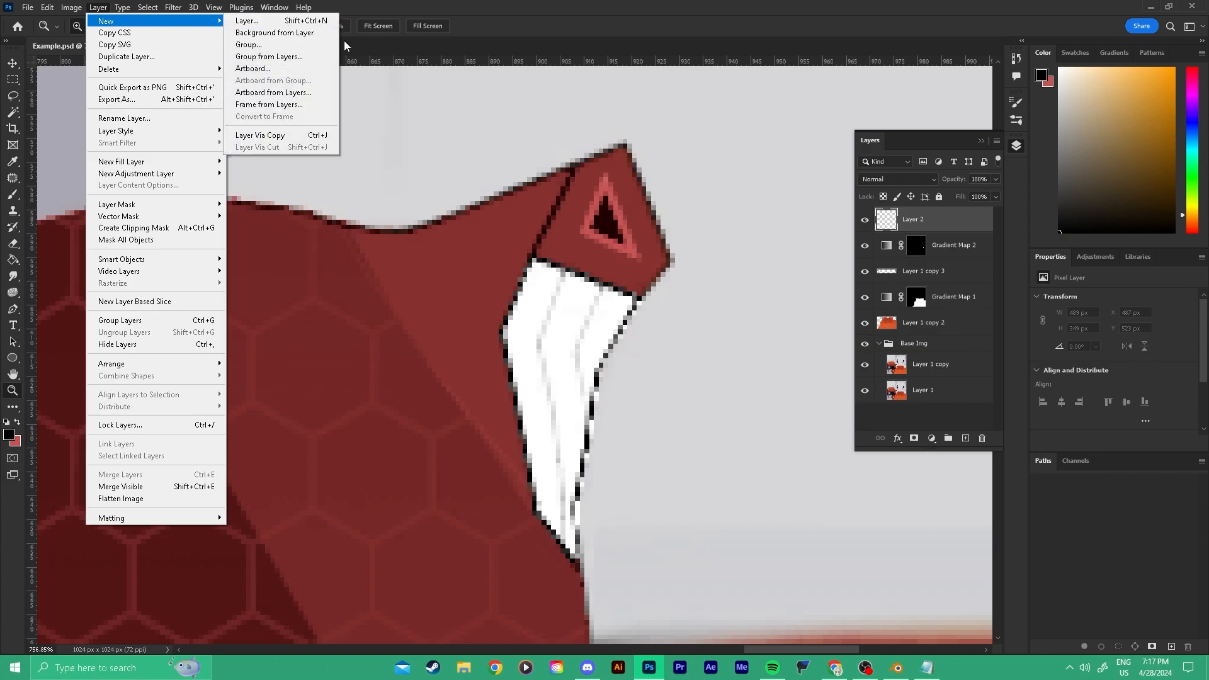
{"action": "left_click", "coordinate": [808, 305]}
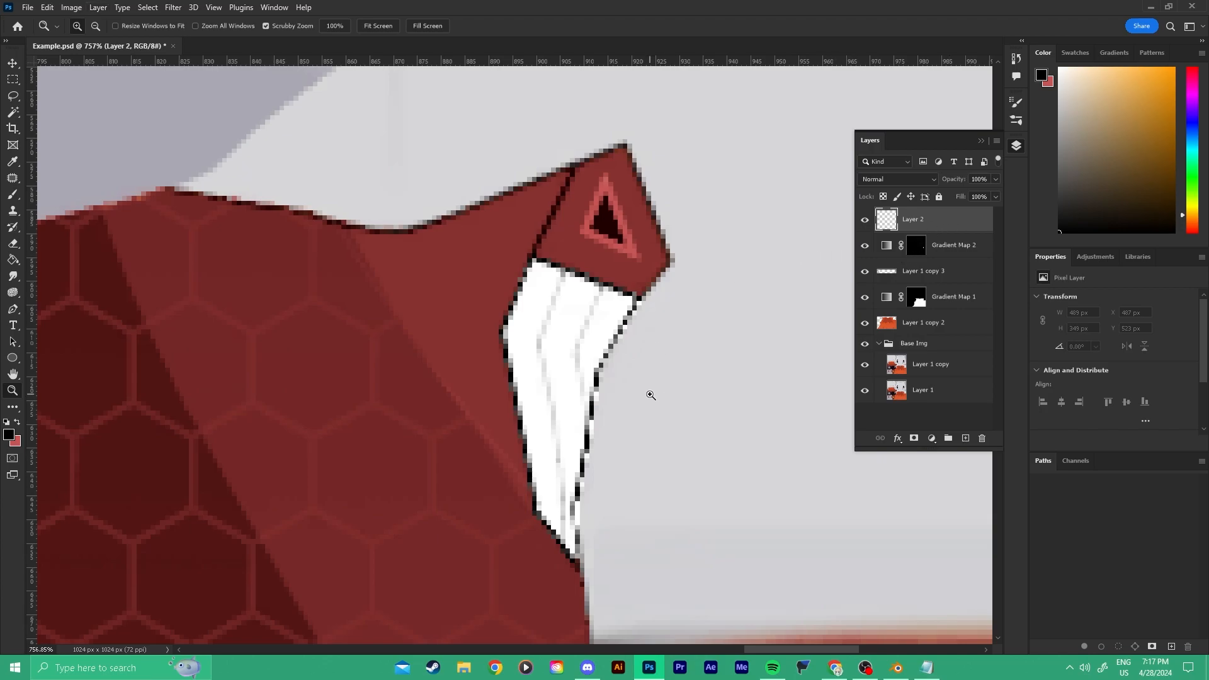
{"action": "scroll", "coordinate": [630, 403], "scroll_direction": "up", "scroll_amount": 3, "text": "alt"}
{"action": "key", "text": "b"}
{"action": "key", "text": "z"}
{"action": "scroll", "coordinate": [648, 325], "scroll_direction": "down", "scroll_amount": 3, "text": "alt"}
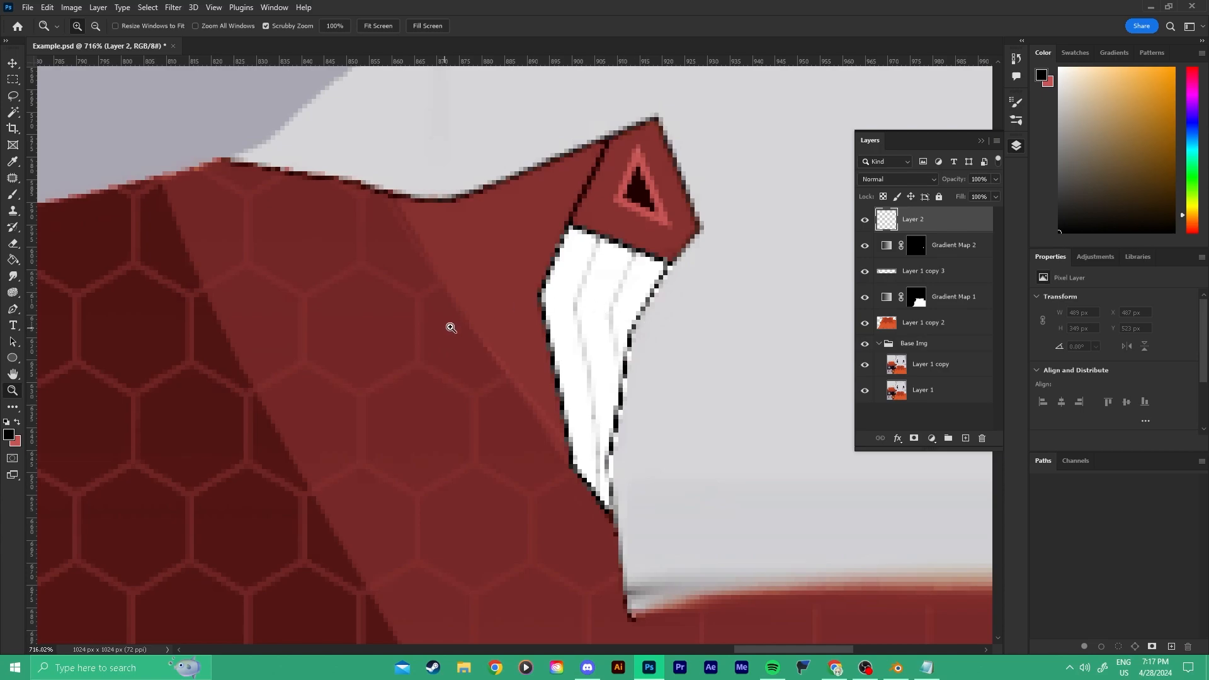
Trace the right white strap's outline with a closed Pen path, curving the segment along its outer edge.
{"action": "key", "text": "p"}
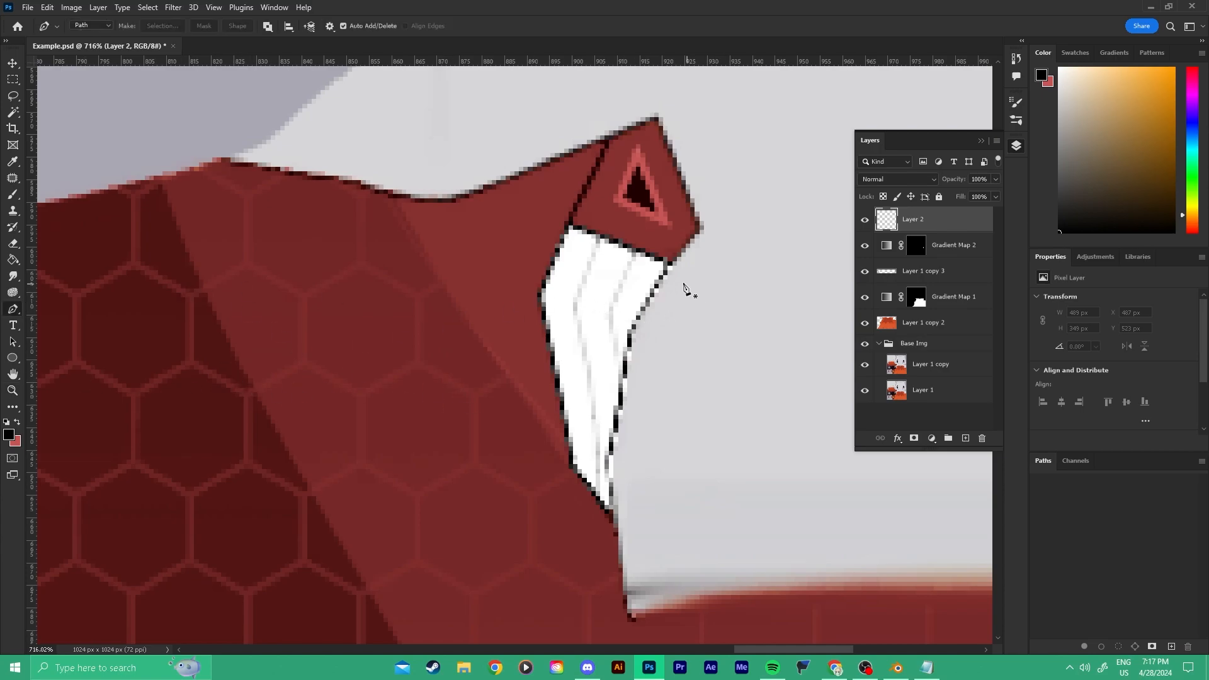
{"action": "left_click", "coordinate": [668, 266]}
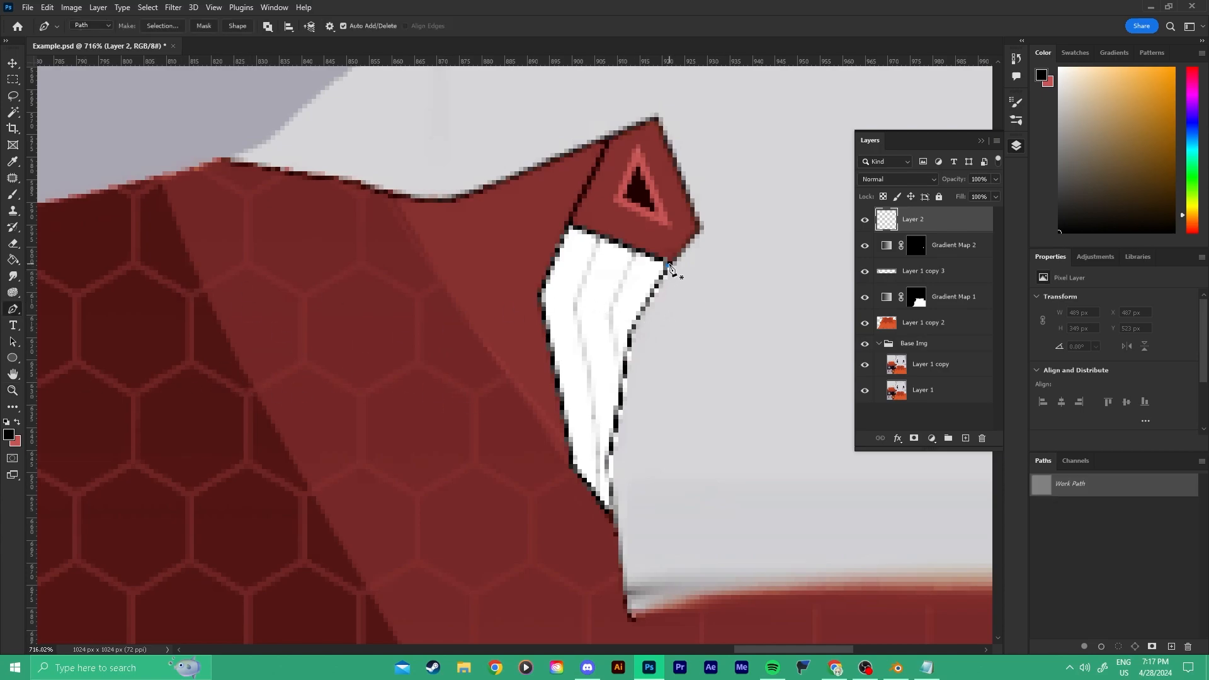
{"action": "left_click", "coordinate": [570, 229]}
{"action": "key", "text": "Delete"}
{"action": "left_click", "coordinate": [672, 267]}
{"action": "left_click", "coordinate": [570, 228]}
{"action": "left_click", "coordinate": [538, 296]}
{"action": "mouse_move", "coordinate": [539, 304]}
{"action": "left_mouse_down"}
{"action": "mouse_move", "coordinate": [537, 318]}
{"action": "mouse_move", "coordinate": [538, 308]}
{"action": "left_mouse_up"}
{"action": "left_click", "coordinate": [573, 467]}
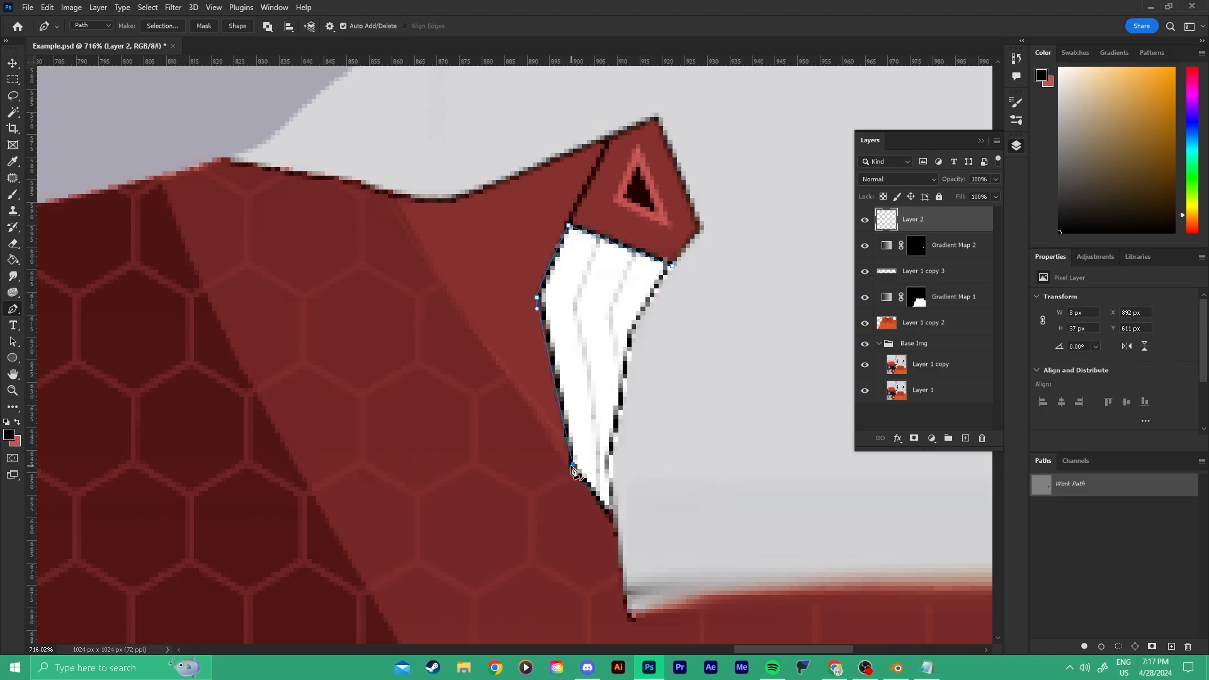
{"action": "left_click", "coordinate": [609, 509]}
{"action": "left_click", "coordinate": [673, 265]}
{"action": "left_click_drag", "start_coordinate": [677, 267], "coordinate": [745, 203]}
{"action": "left_click", "coordinate": [754, 396]}
{"action": "left_click_drag", "start_coordinate": [781, 360], "coordinate": [790, 347]}
{"action": "key", "text": "ctrl+z"}
{"action": "key", "text": "ctrl+z"}
Choose the Hard Round brush at 1 px with 100% hardness.
{"action": "key", "text": "b"}
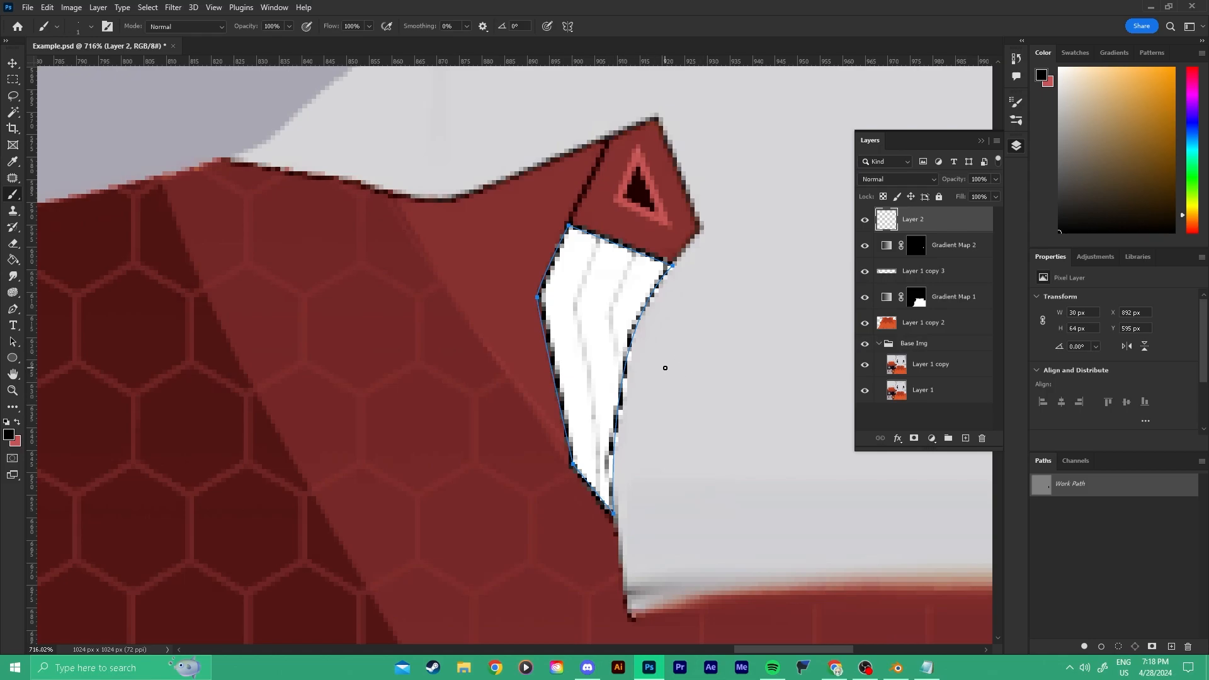
{"action": "left_click", "coordinate": [80, 28]}
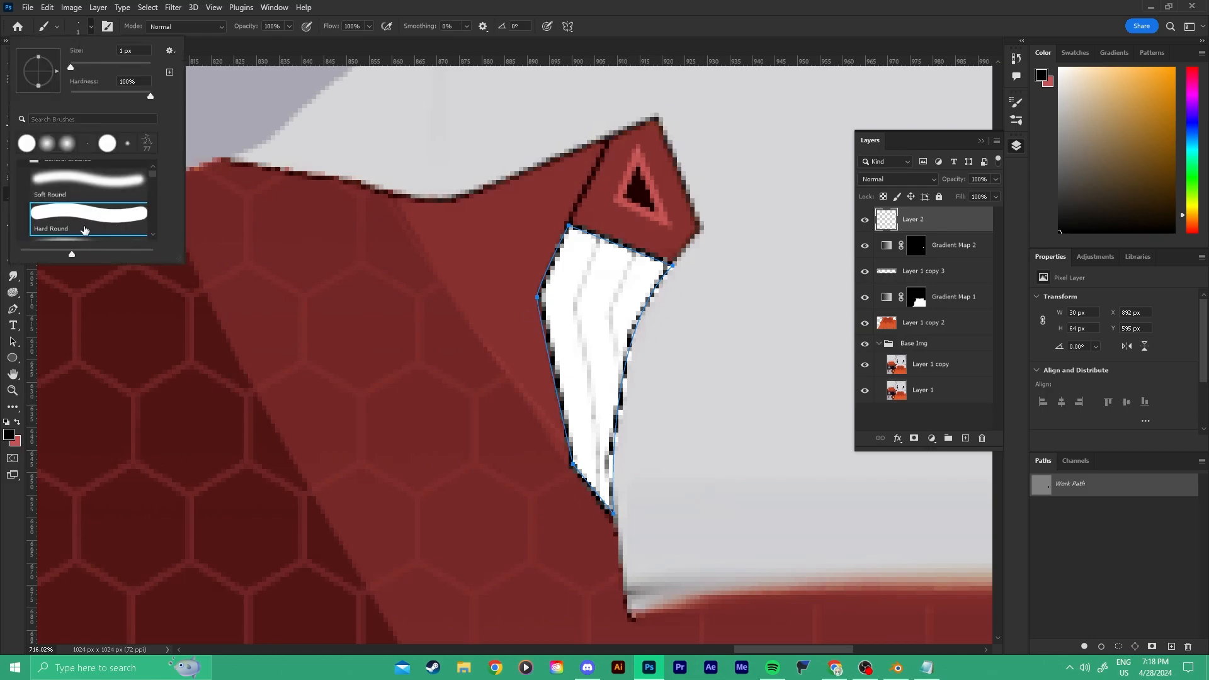
{"action": "scroll", "coordinate": [86, 223], "scroll_direction": "up", "scroll_amount": 2}
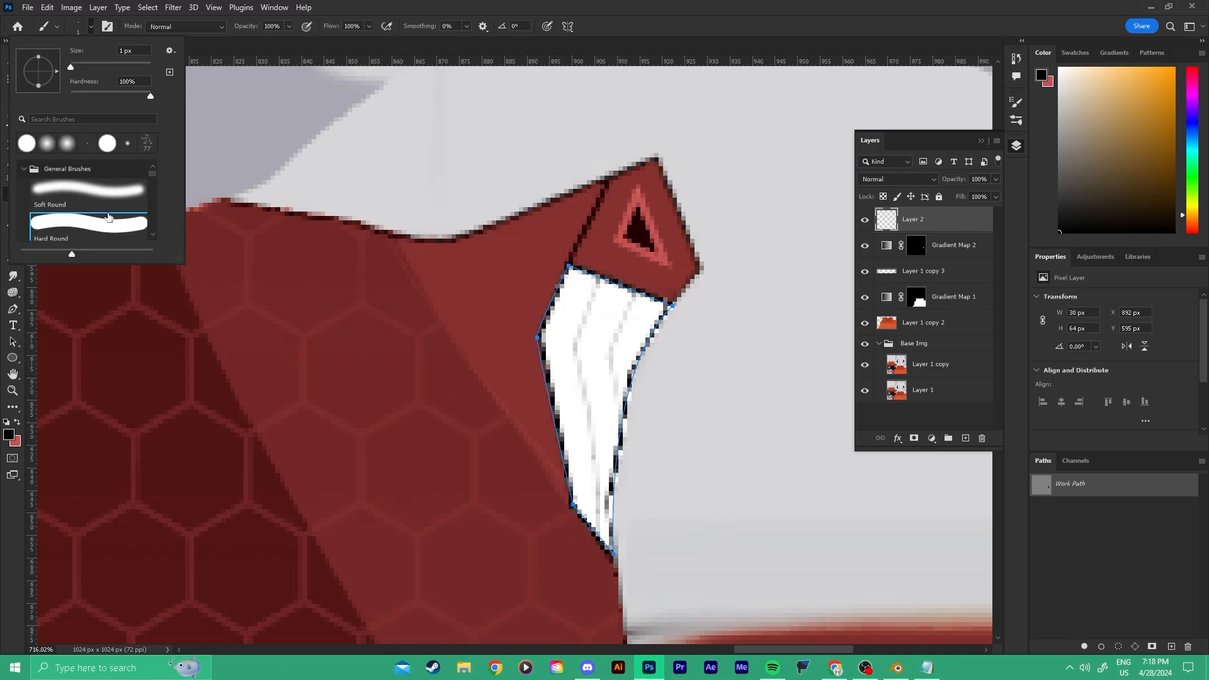
{"action": "scroll", "coordinate": [62, 219], "scroll_direction": "down", "scroll_amount": 2}
{"action": "left_click", "coordinate": [76, 211]}
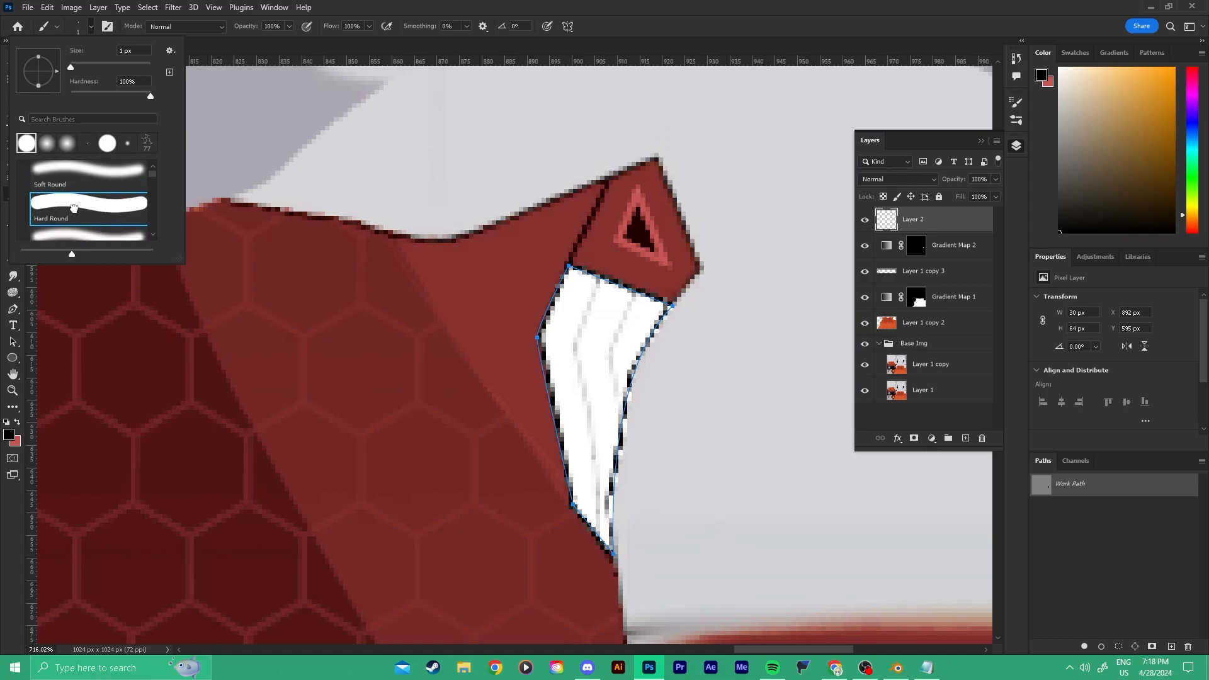
{"action": "left_click", "coordinate": [248, 145]}
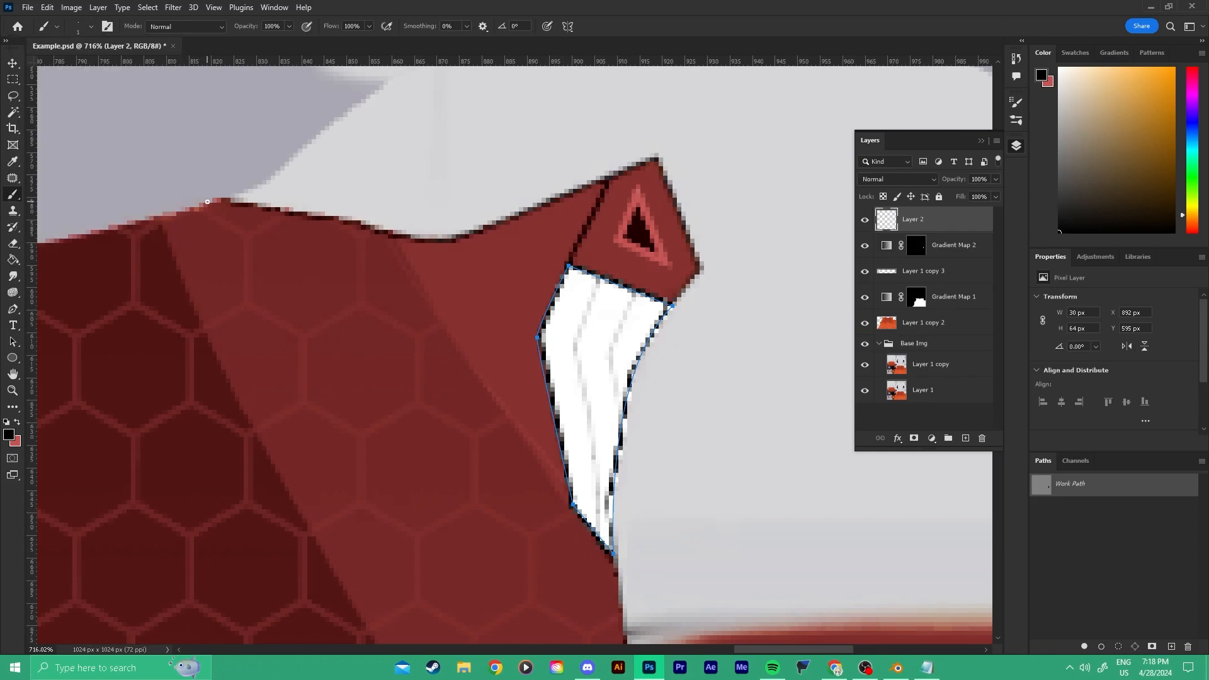
{"action": "left_click", "coordinate": [84, 28]}
{"action": "left_click", "coordinate": [84, 28]}
{"action": "mouse_move", "coordinate": [439, 366]}
{"action": "right_mouse_down", "text": "alt"}
{"action": "mouse_move", "coordinate": [392, 369]}
{"action": "mouse_move", "coordinate": [421, 367]}
{"action": "right_mouse_up", "text": "alt"}
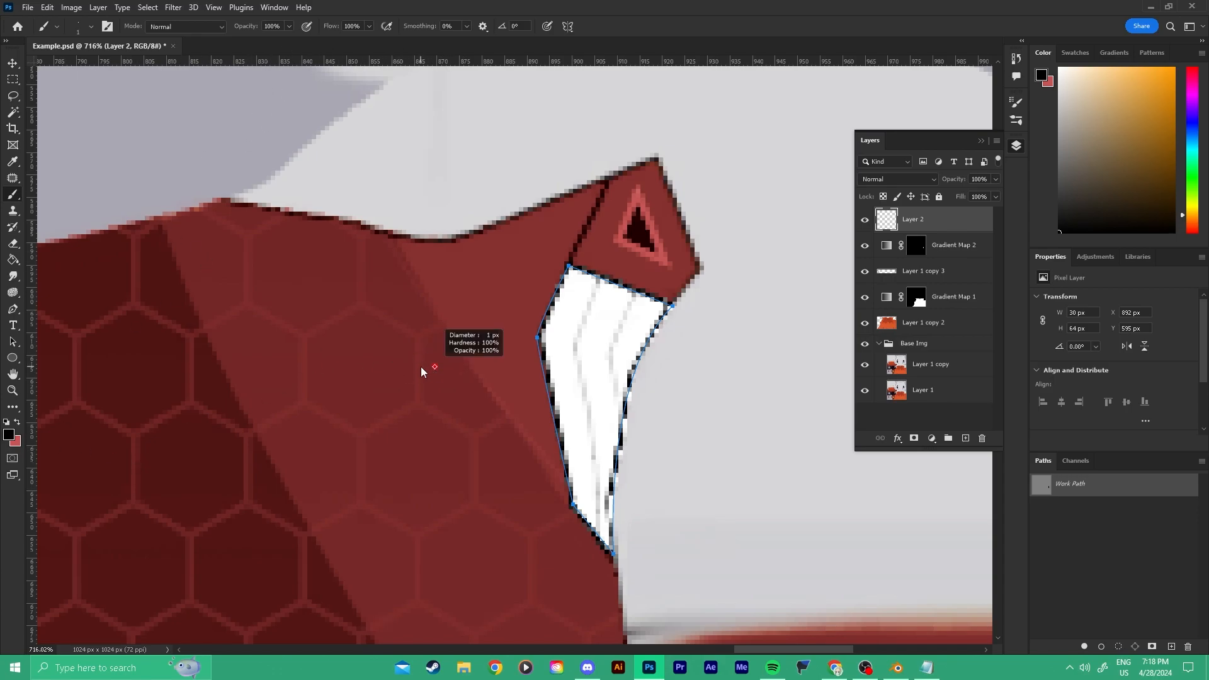
Set the foreground colour to black (000000) for stroking the strap outline.
{"action": "left_click", "coordinate": [92, 28]}
{"action": "left_click", "coordinate": [88, 28]}
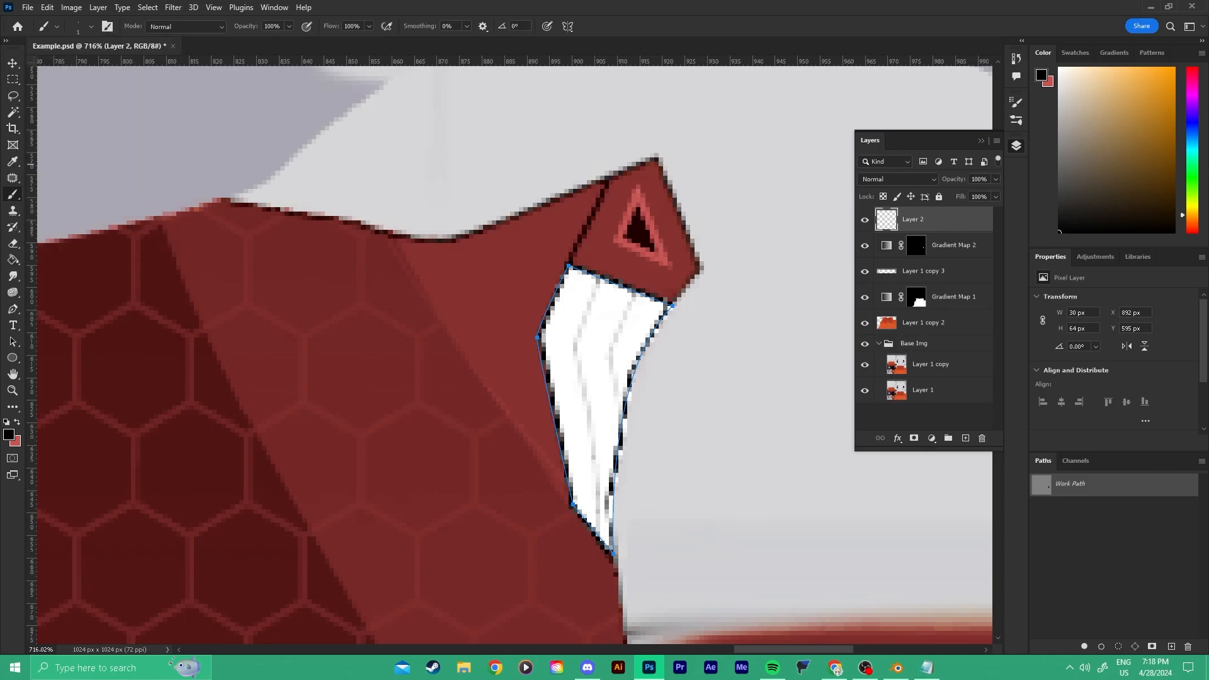
{"action": "left_click", "coordinate": [9, 435]}
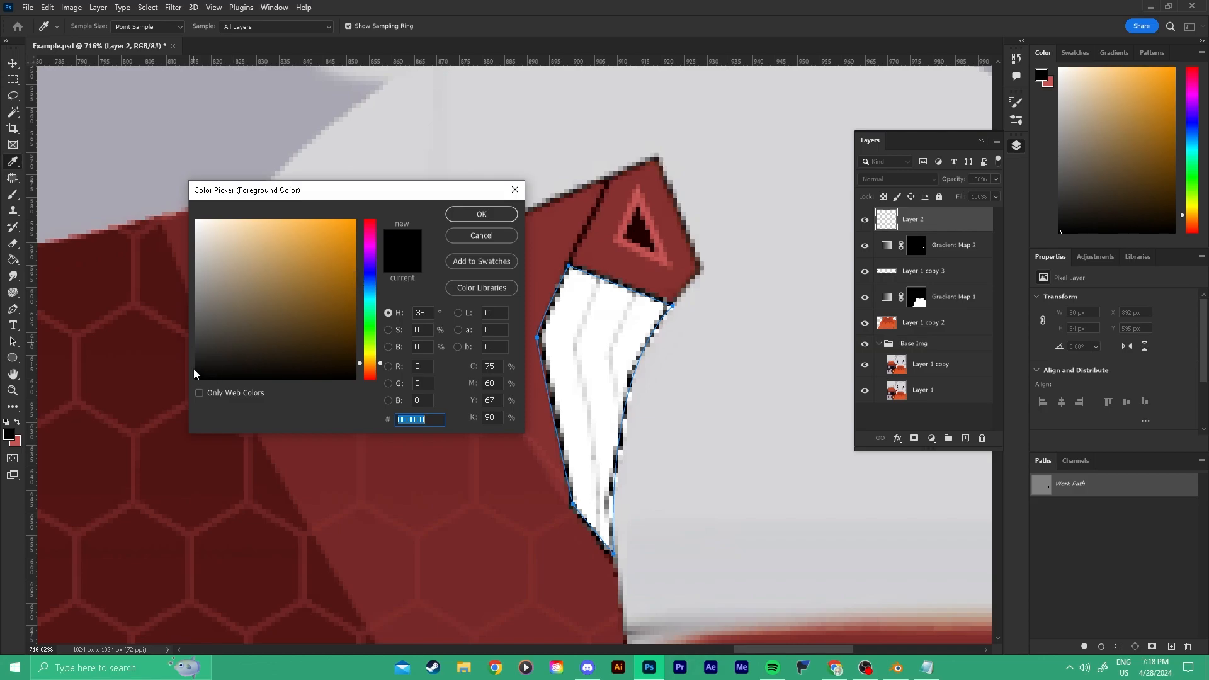
{"action": "left_click", "coordinate": [399, 419]}
{"action": "left_click", "coordinate": [481, 214]}
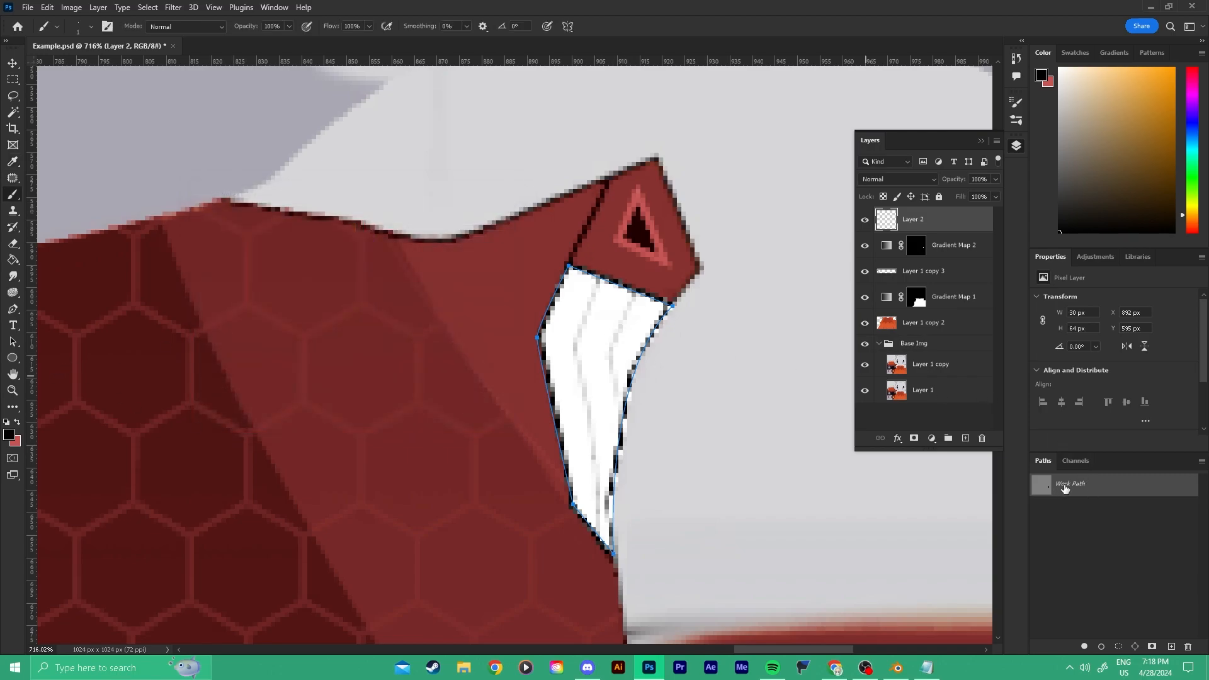
Stroke the strap's work path on Layer 2 with the Brush, leaving Simulate Pressure off, and compare the strap with and without the stroke.
{"action": "right_click", "coordinate": [1083, 489]}
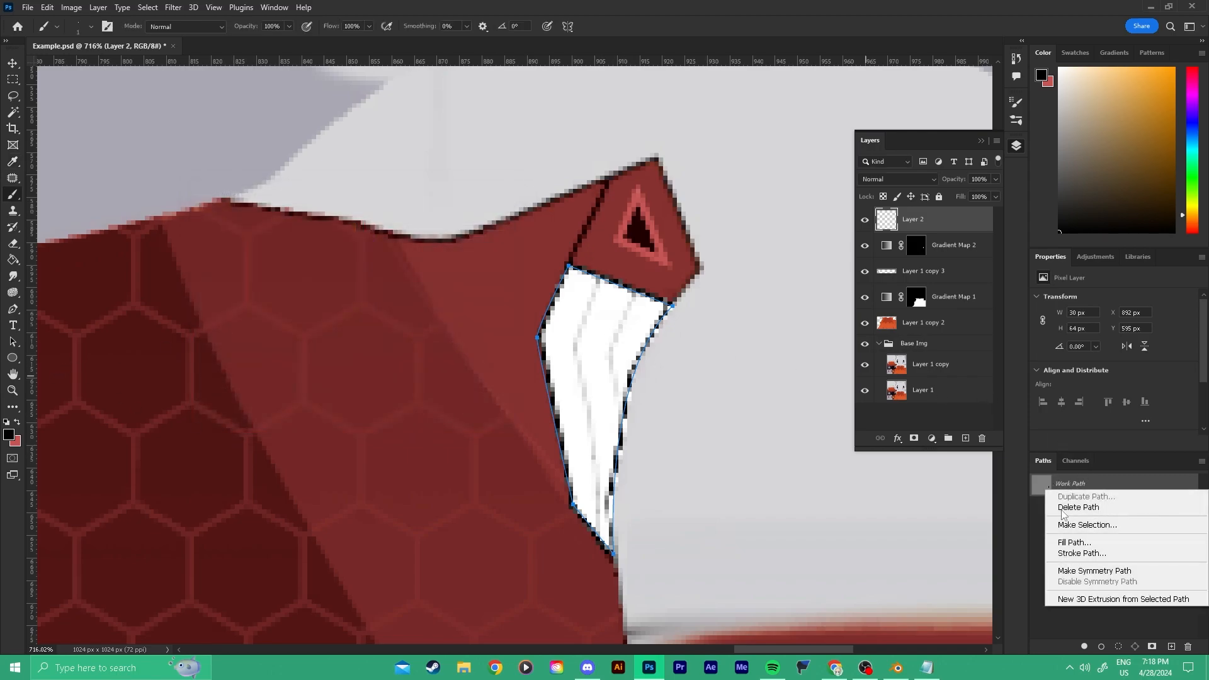
{"action": "left_click", "coordinate": [1079, 553]}
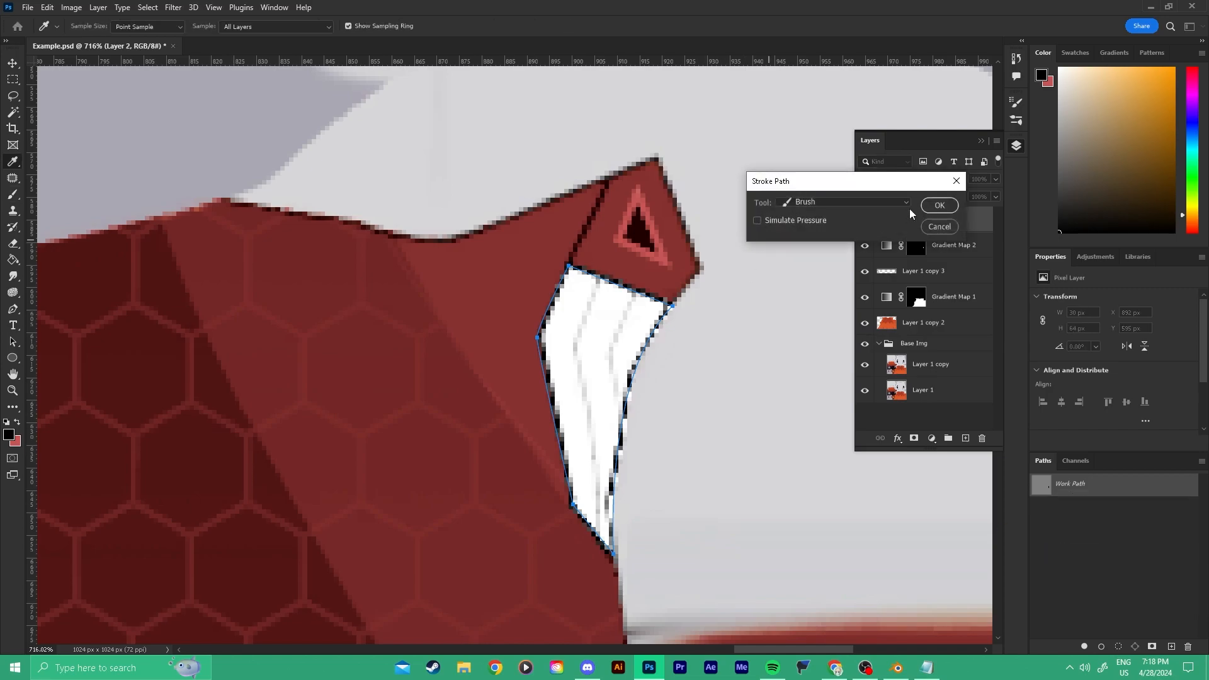
{"action": "left_click", "coordinate": [839, 203]}
{"action": "left_click", "coordinate": [804, 227]}
{"action": "left_click", "coordinate": [939, 206]}
{"action": "scroll", "coordinate": [716, 324], "scroll_direction": "up", "scroll_amount": 5, "text": "alt"}
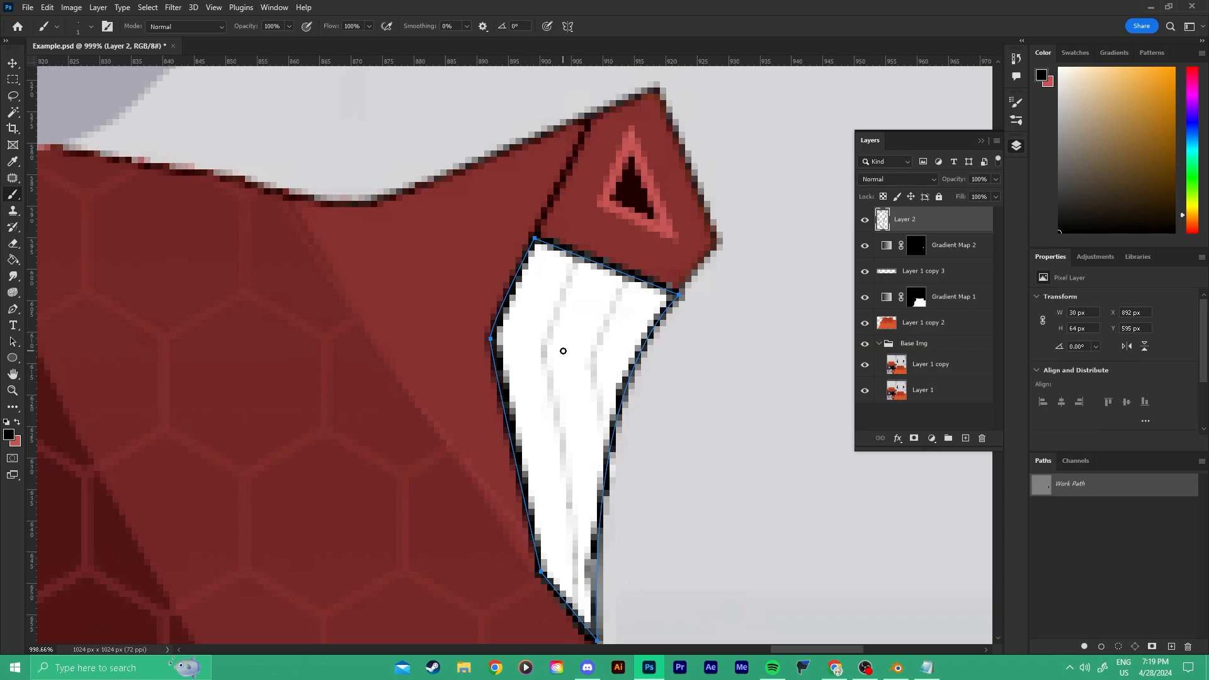
{"action": "key", "text": "ctrl+z"}
{"action": "key", "text": "ctrl+shift+z"}
{"action": "key", "text": "ctrl+z"}
{"action": "key", "text": "ctrl+shift+z"}
Try stroking the strap's path a second time and deleting the path, and undo both.
{"action": "right_click", "coordinate": [1093, 498]}
{"action": "left_click", "coordinate": [1084, 567]}
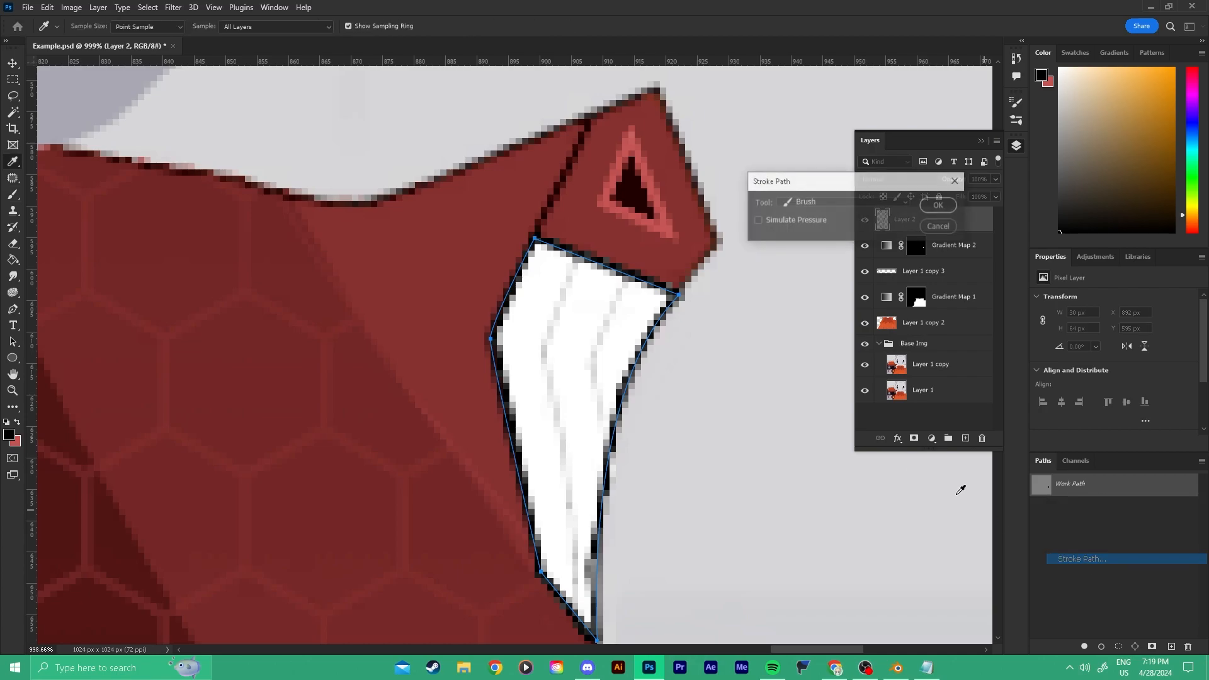
{"action": "left_click", "coordinate": [939, 206]}
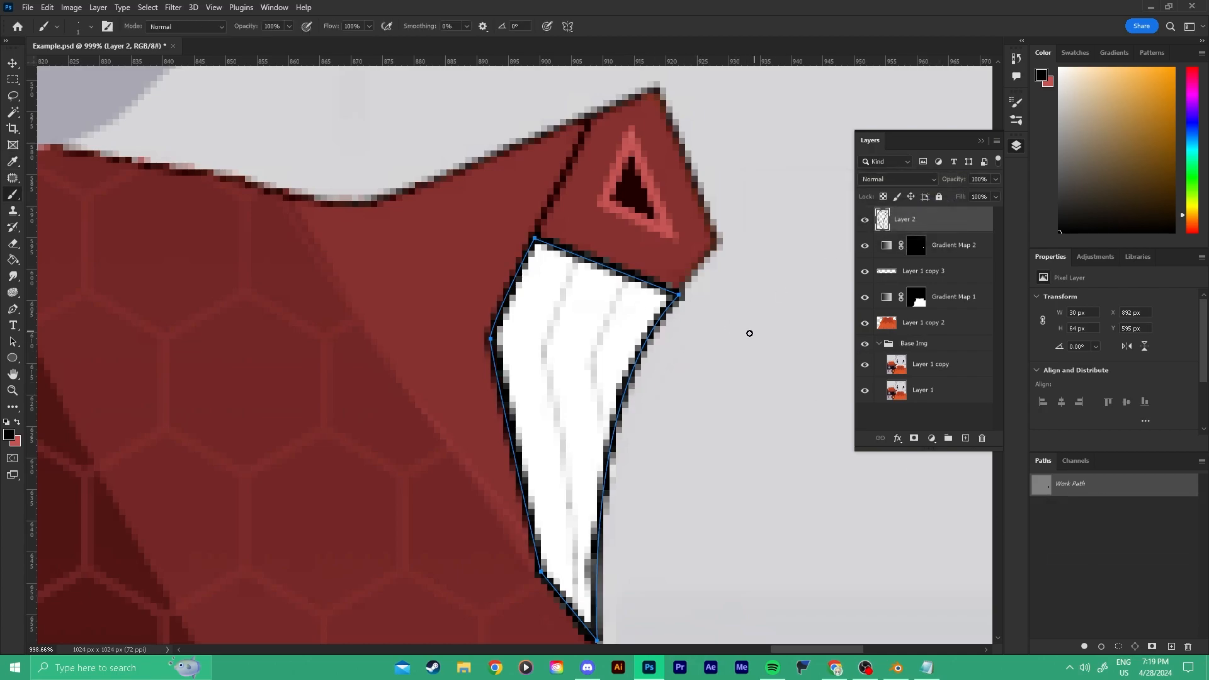
{"action": "key", "text": "Delete"}
{"action": "key", "text": "z"}
{"action": "left_click_drag", "start_coordinate": [679, 332], "coordinate": [642, 323]}
{"action": "key", "text": "v"}
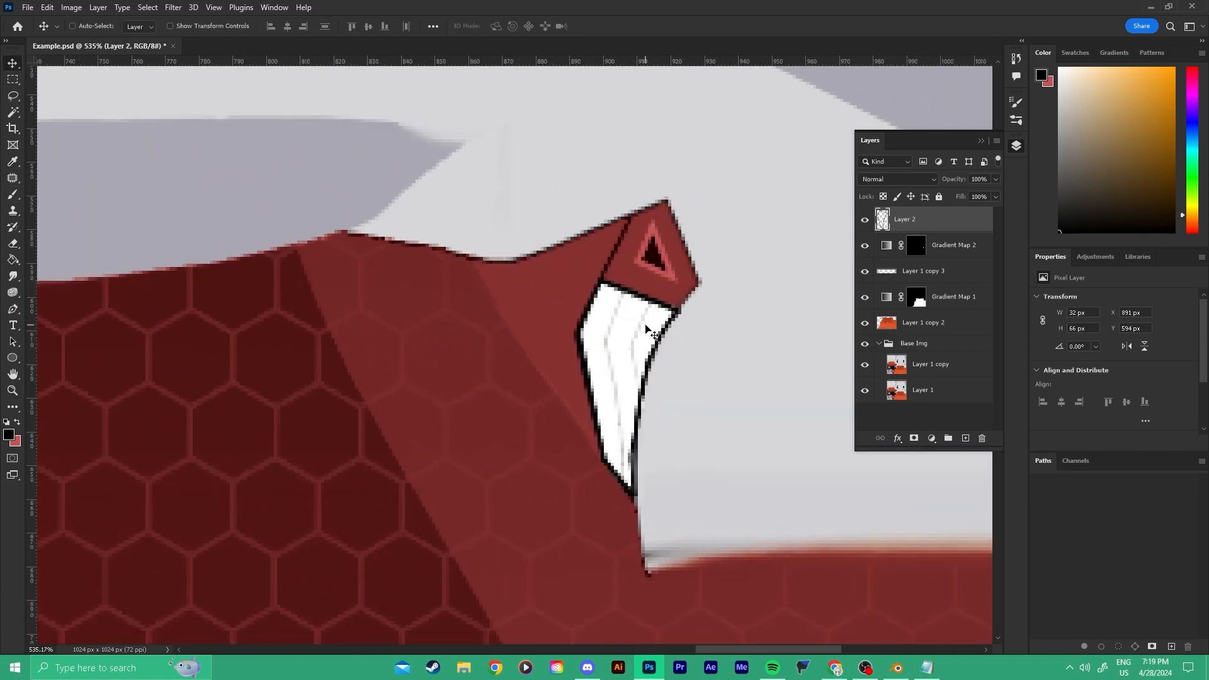
{"action": "key", "text": "ctrl+z"}
{"action": "key", "text": "ctrl+z"}
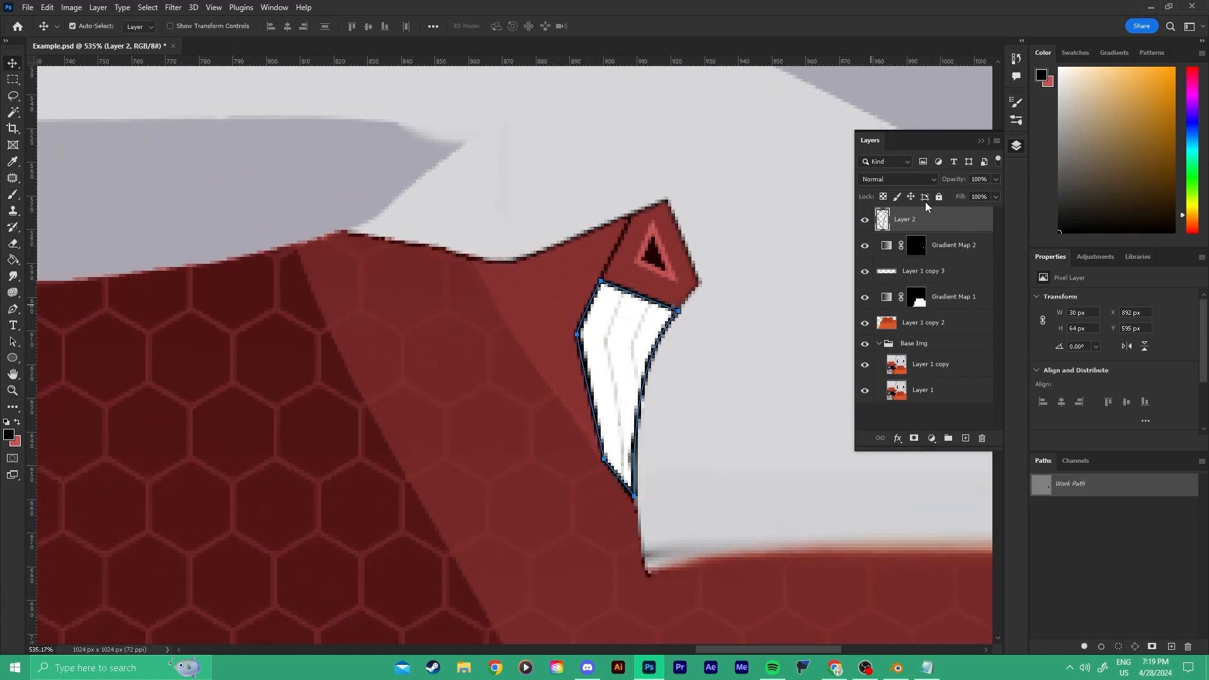
Lower Layer 2's opacity to 67% and delete the strap's work path.
{"action": "left_click_drag", "start_coordinate": [994, 198], "coordinate": [978, 199]}
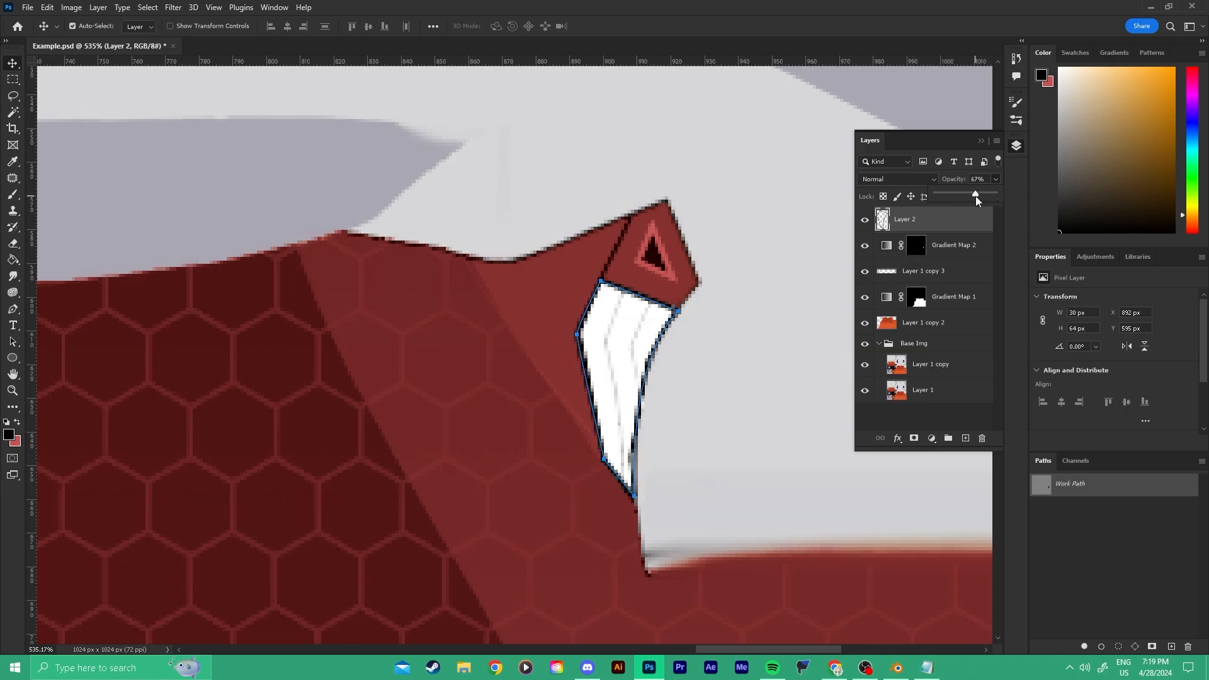
{"action": "left_click", "coordinate": [1095, 479]}
{"action": "key", "text": "Delete"}
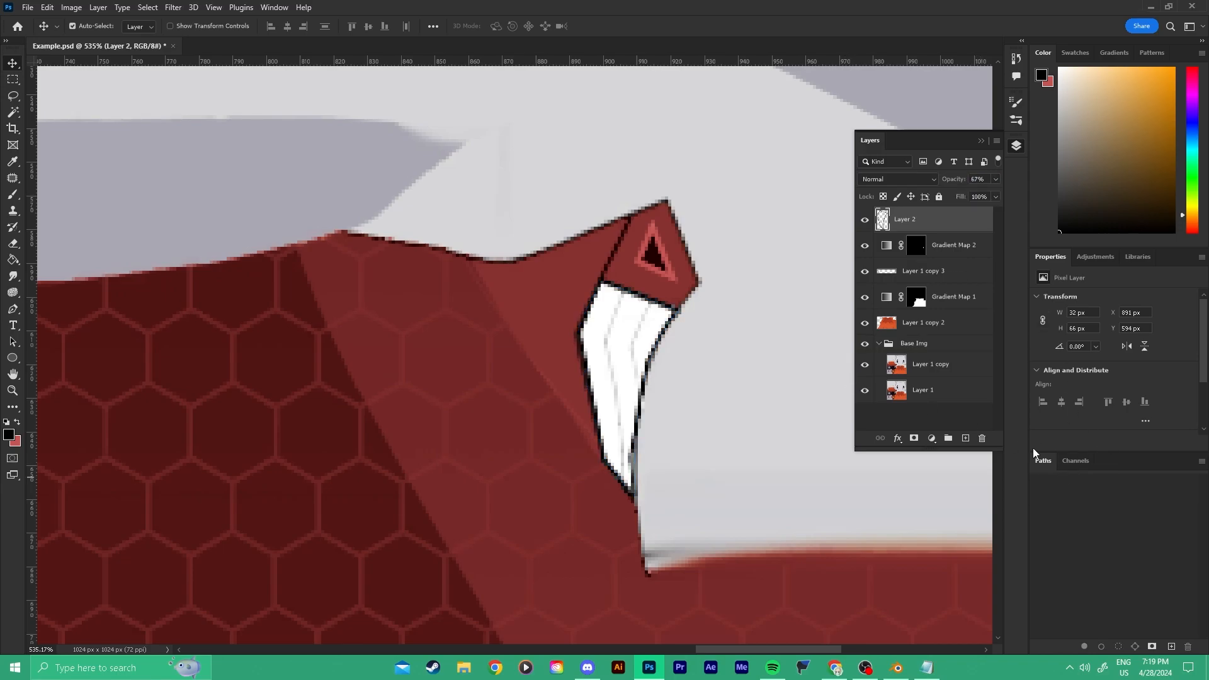
{"action": "key", "text": "z"}
{"action": "mouse_move", "coordinate": [665, 346]}
{"action": "left_mouse_down"}
{"action": "mouse_move", "coordinate": [624, 348]}
{"action": "mouse_move", "coordinate": [663, 407]}
{"action": "mouse_move", "coordinate": [701, 415]}
{"action": "left_mouse_up"}
{"action": "left_click_drag", "start_coordinate": [675, 461], "coordinate": [695, 464]}
{"action": "key", "text": "b"}
{"action": "left_click_drag", "start_coordinate": [578, 466], "coordinate": [585, 515]}
{"action": "key", "text": "ctrl+z"}
{"action": "key", "text": "ctrl+z"}
Rename the stroked strap layer as Outline and add a new empty layer directly beneath it.
{"action": "key", "text": "z"}
{"action": "left_click_drag", "start_coordinate": [623, 418], "coordinate": [594, 386]}
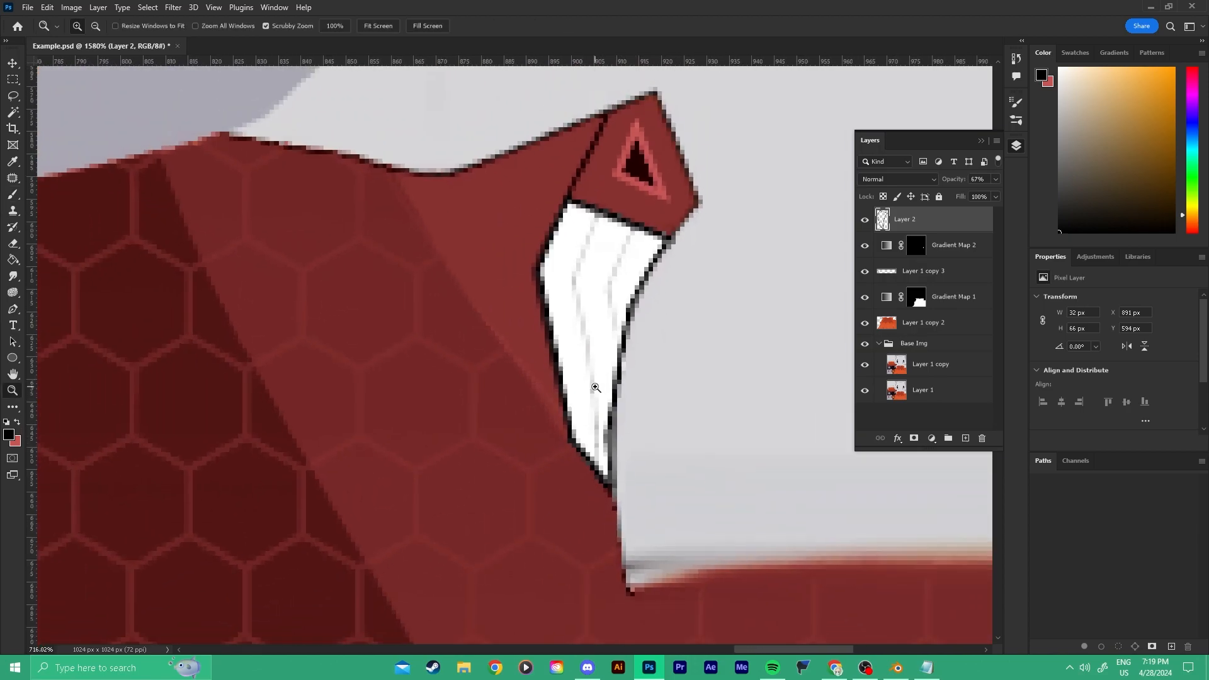
{"action": "left_click_drag", "start_coordinate": [621, 338], "coordinate": [660, 252]}
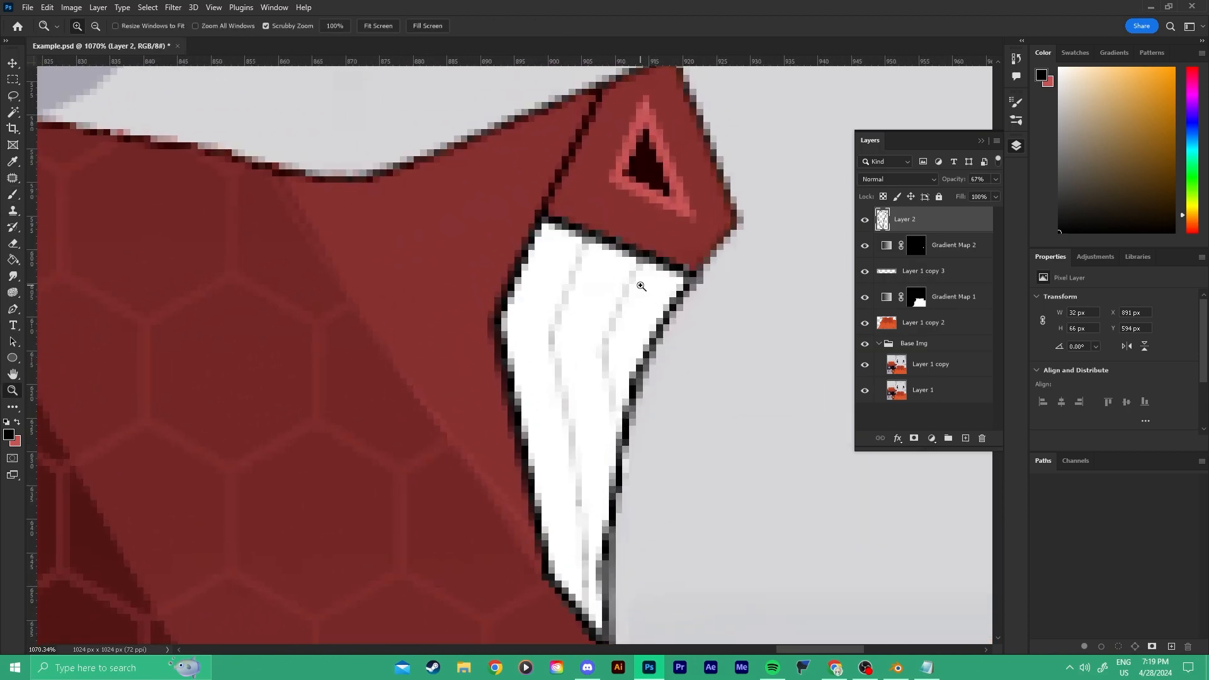
{"action": "key", "text": "b"}
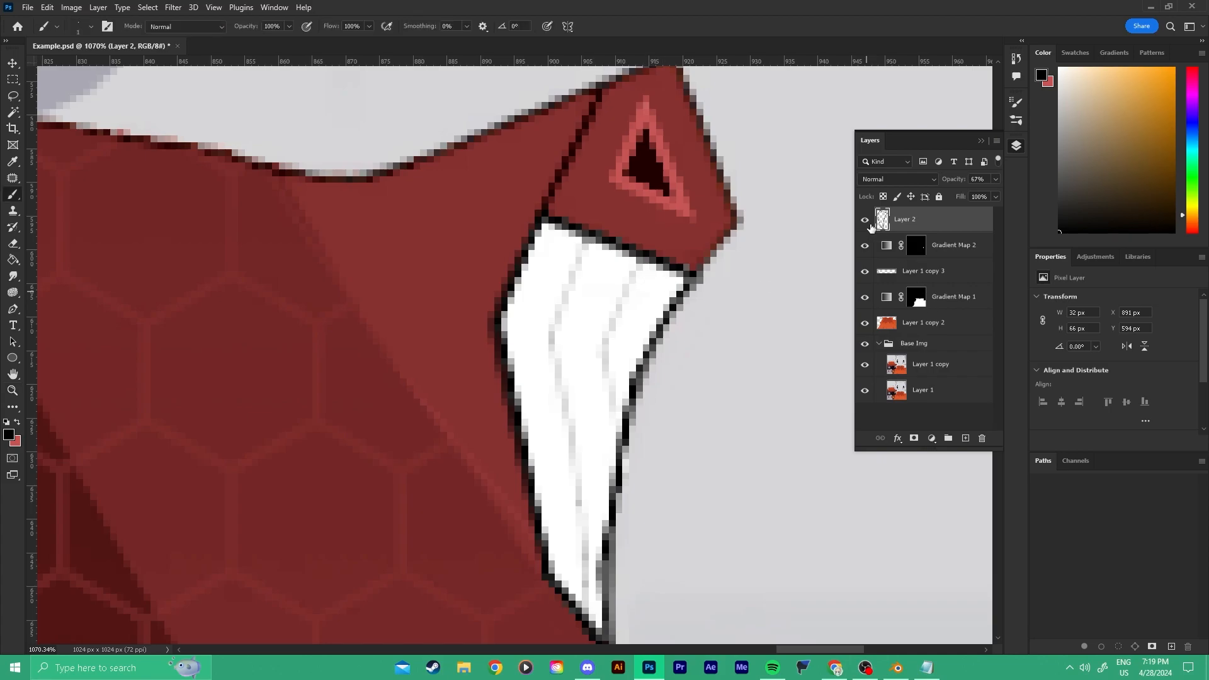
{"action": "double_click", "coordinate": [902, 222]}
{"action": "type", "text": "Outline"}
{"action": "key", "text": "Return"}
{"action": "left_click", "coordinate": [965, 438]}
{"action": "left_click_drag", "start_coordinate": [923, 228], "coordinate": [898, 243]}
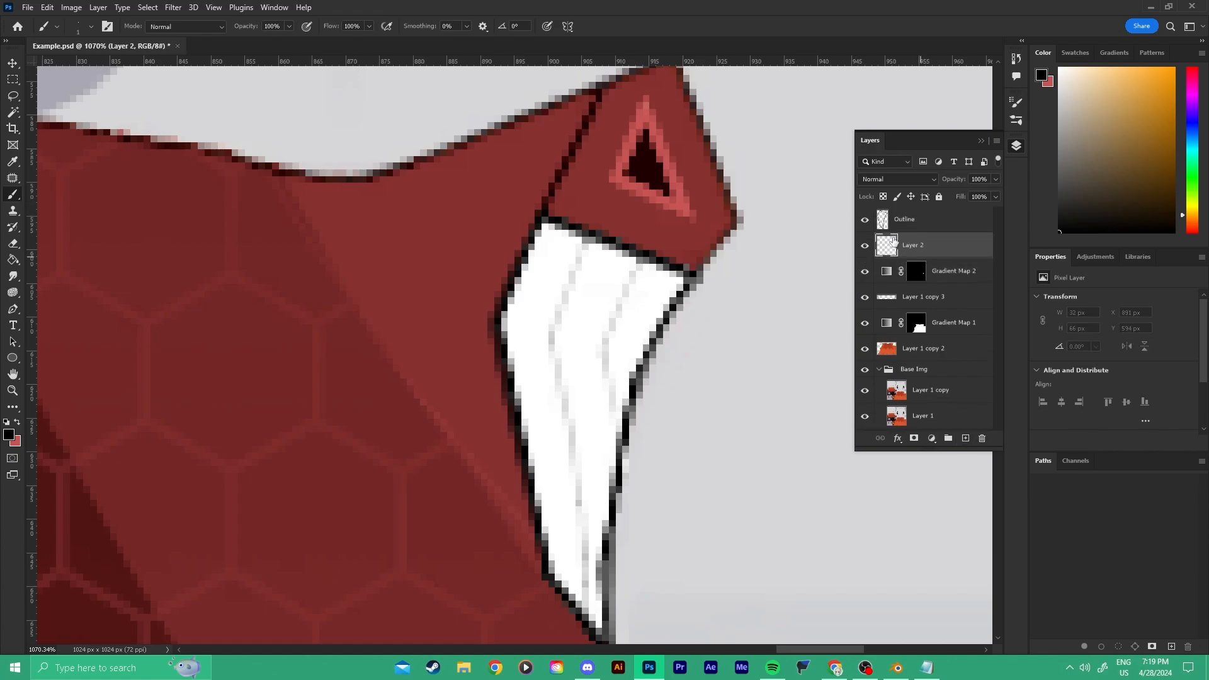
Hide Gradient Map 2 and trace the strap's right inner stripe with an open, curved Pen path.
{"action": "left_click", "coordinate": [865, 273]}
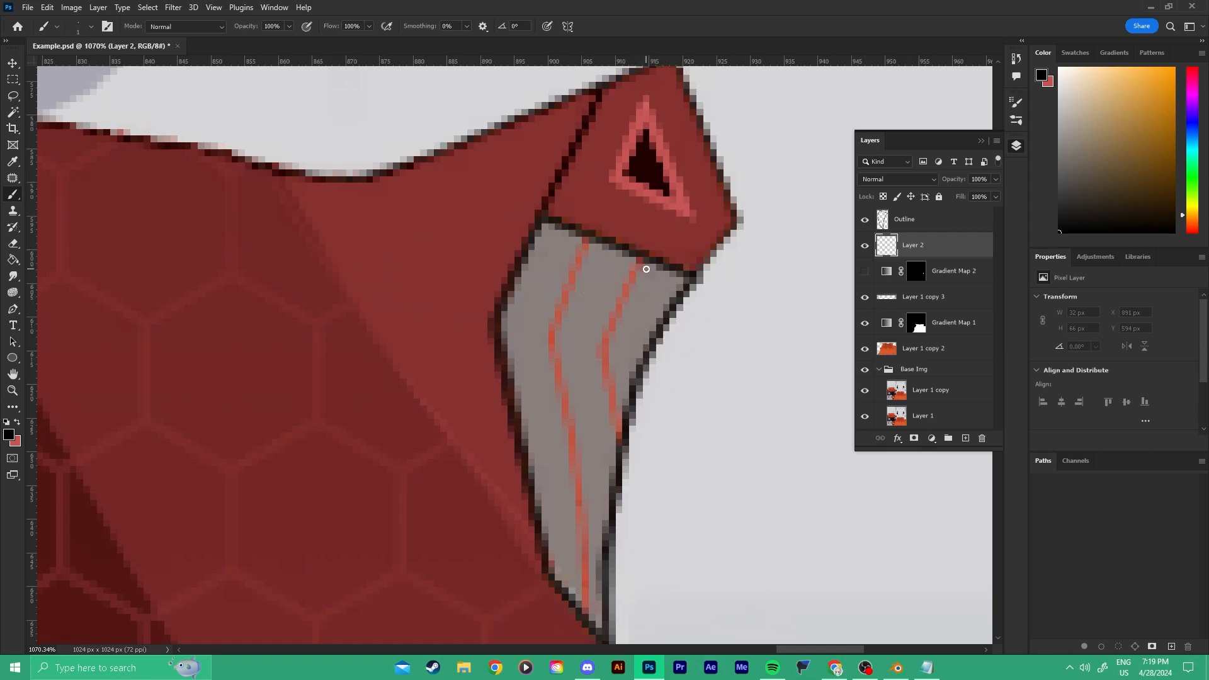
{"action": "key", "text": "p"}
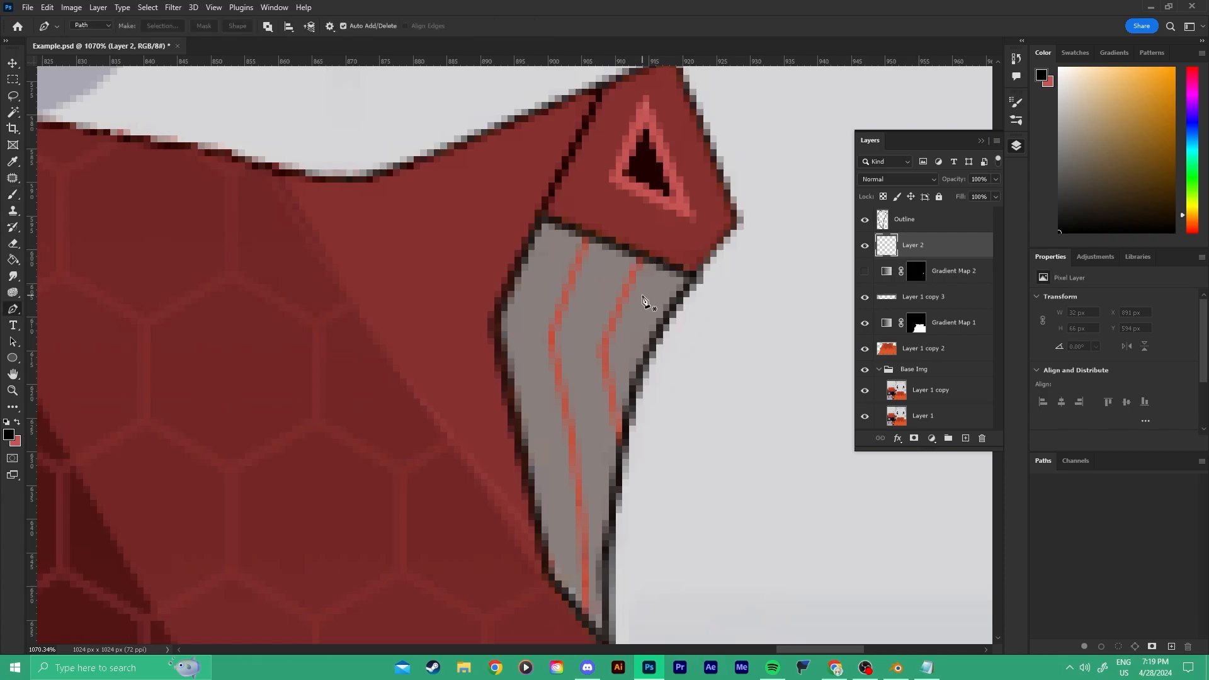
{"action": "left_click", "coordinate": [642, 257]}
{"action": "left_click_drag", "start_coordinate": [602, 334], "coordinate": [602, 359]}
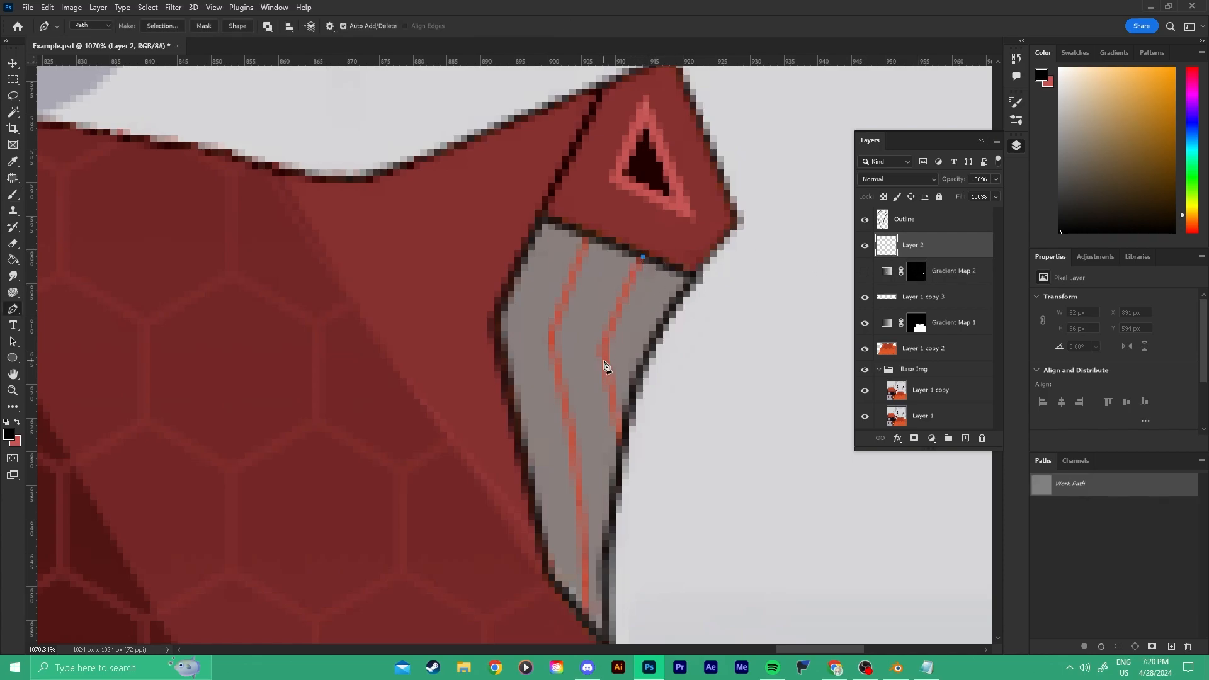
{"action": "left_click", "coordinate": [622, 439]}
{"action": "left_click", "coordinate": [581, 237]}
{"action": "key", "text": "ctrl+z"}
Set the Brush's foreground colour to the dark red sampled from the coat (873231).
{"action": "key", "text": "b"}
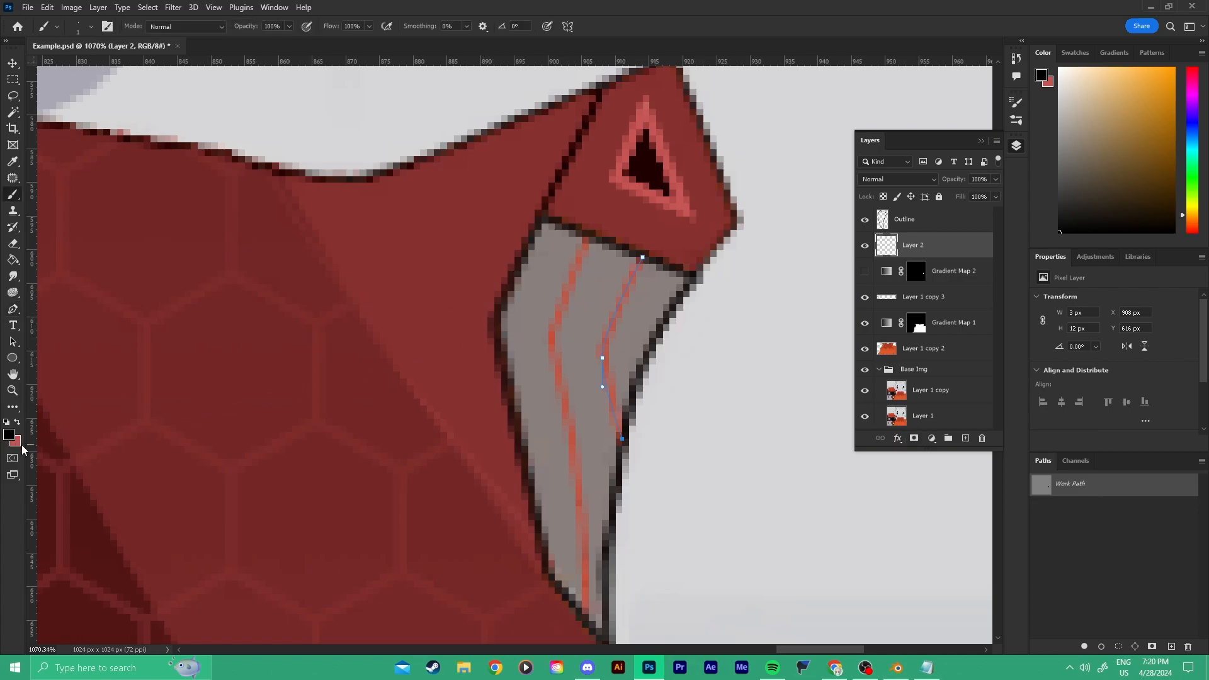
{"action": "left_click", "coordinate": [17, 424]}
{"action": "left_click", "coordinate": [8, 434]}
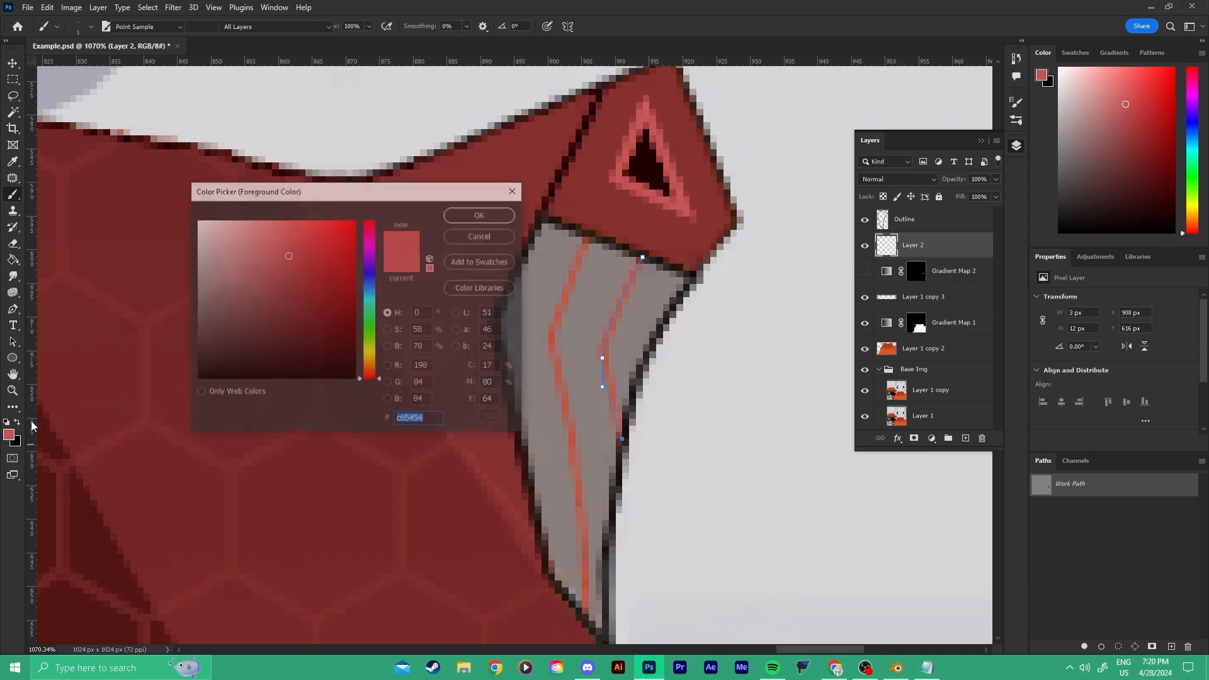
{"action": "left_click_drag", "start_coordinate": [417, 196], "coordinate": [286, 265]}
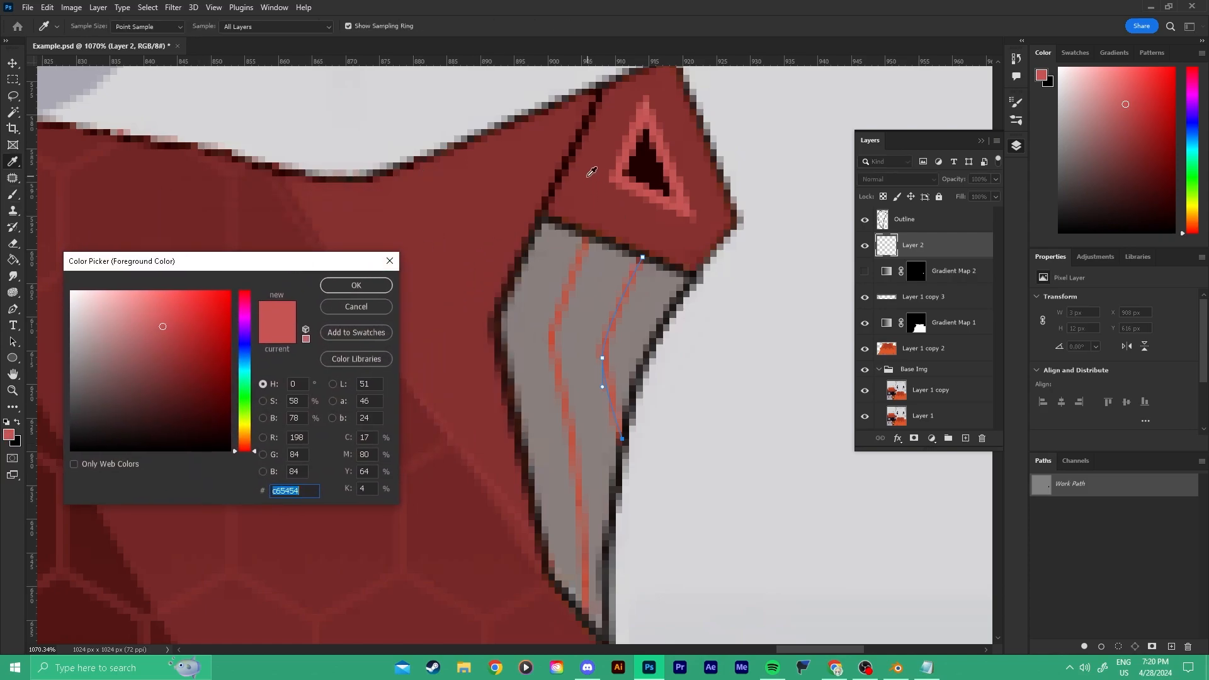
{"action": "left_click", "coordinate": [590, 183]}
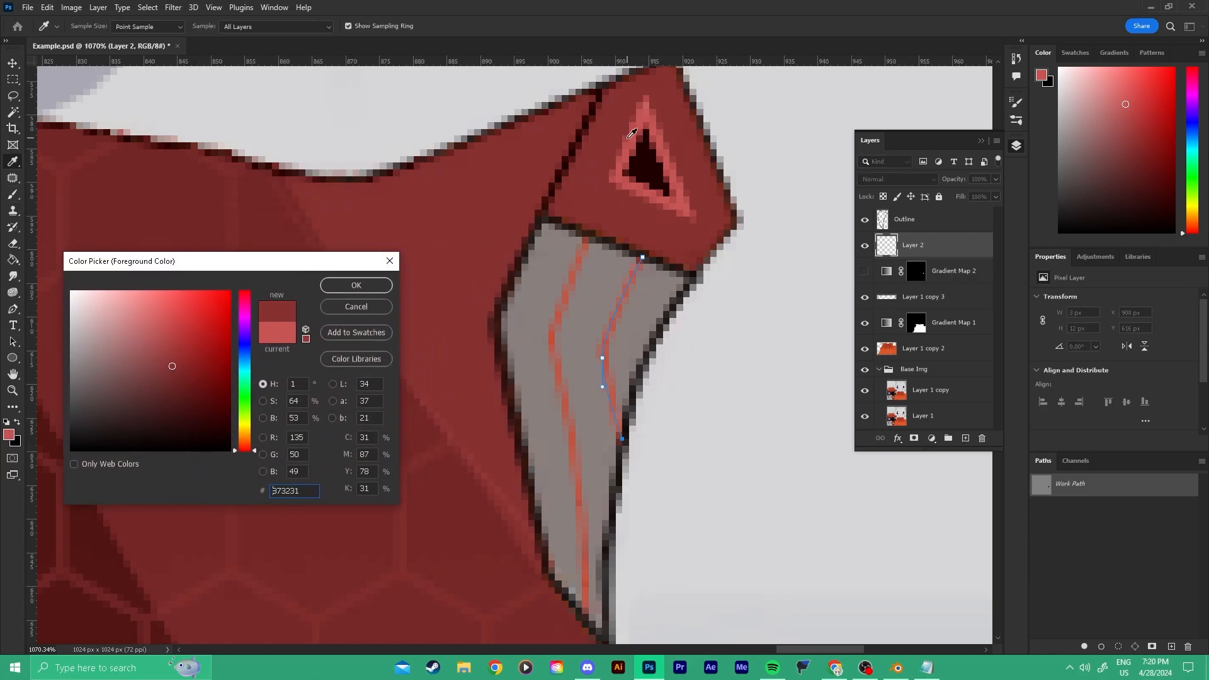
{"action": "left_click", "coordinate": [354, 285]}
Stroke the right stripe's path on Layer 2 with the Brush and show Gradient Map 2 again.
{"action": "right_click", "coordinate": [1093, 490]}
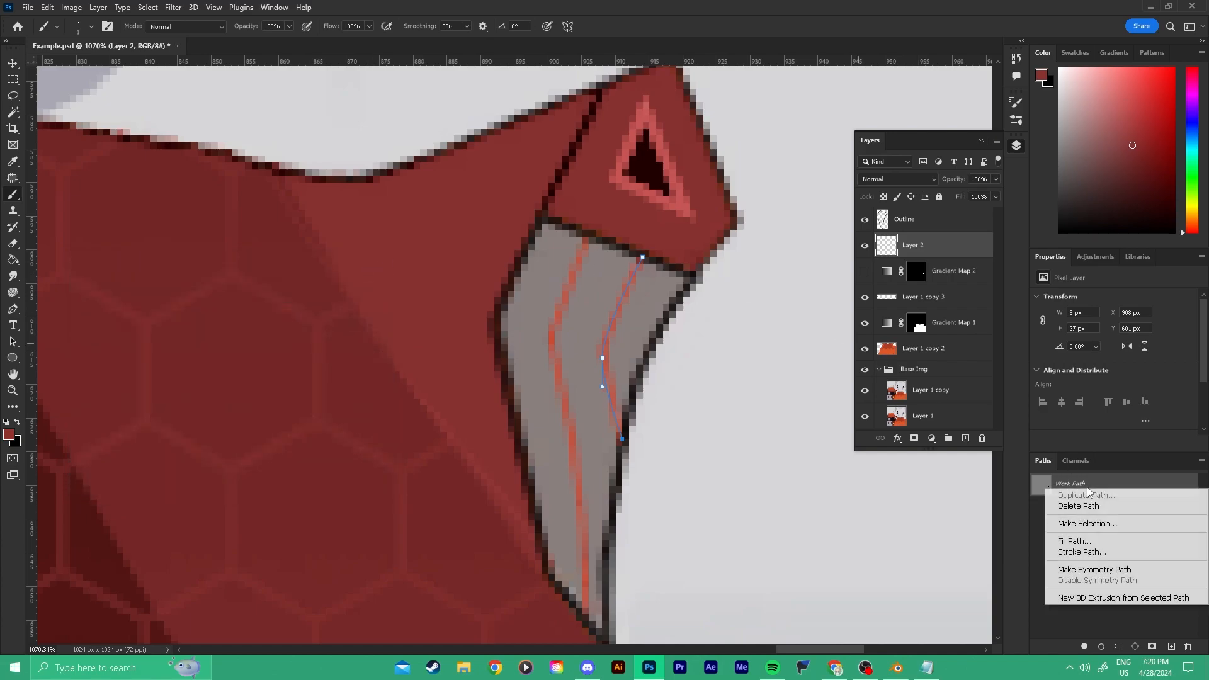
{"action": "left_click", "coordinate": [1086, 570]}
{"action": "left_click", "coordinate": [938, 207]}
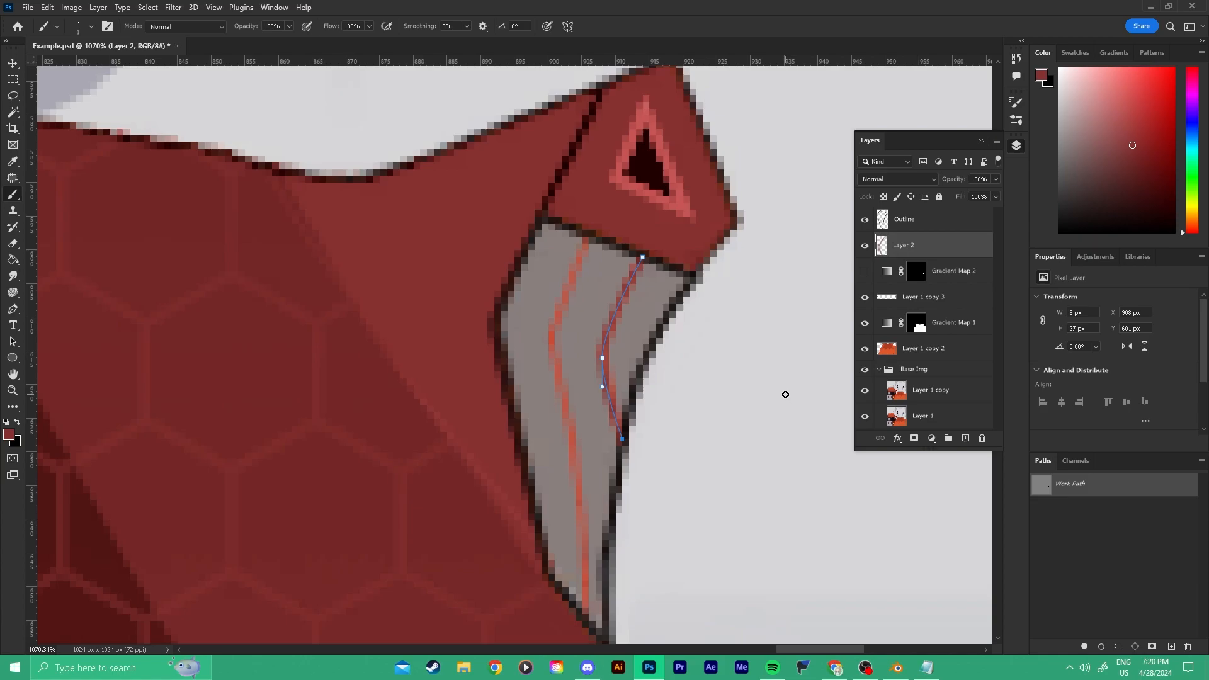
{"action": "left_click", "coordinate": [865, 272]}
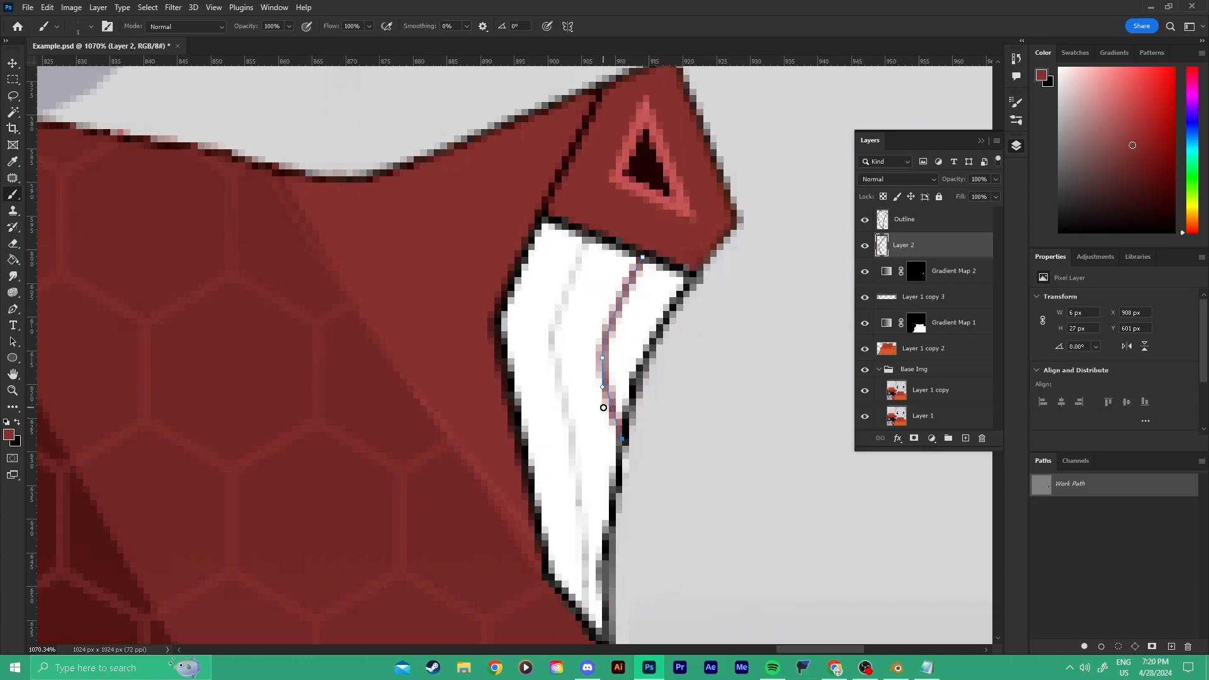
Try stroking the right stripe's path a second time, comparing the line without the path, and undo it.
{"action": "right_click", "coordinate": [1112, 480]}
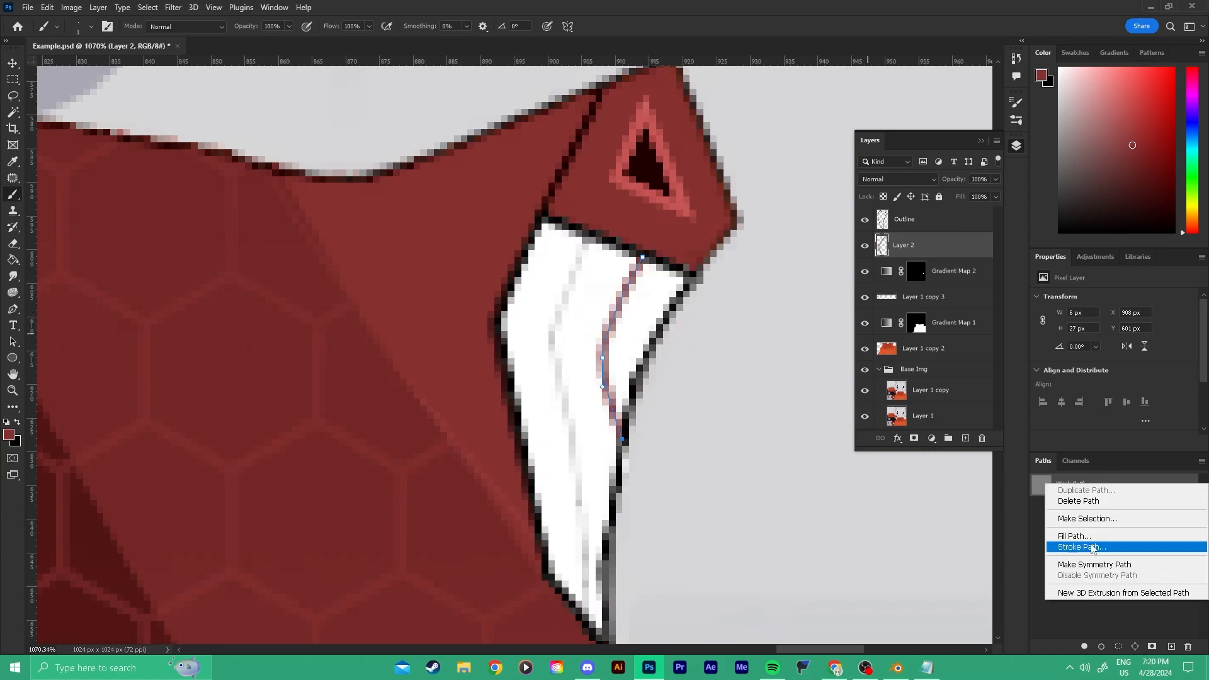
{"action": "left_click", "coordinate": [1113, 548]}
{"action": "left_click", "coordinate": [955, 209]}
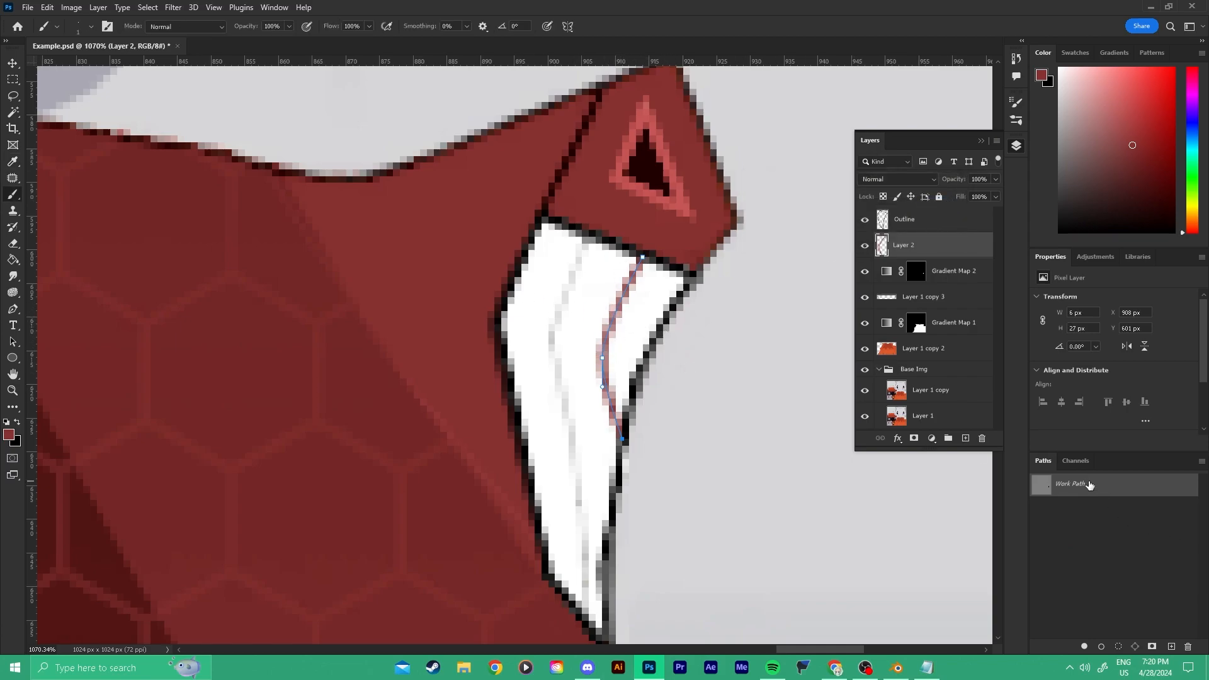
{"action": "key", "text": "Delete"}
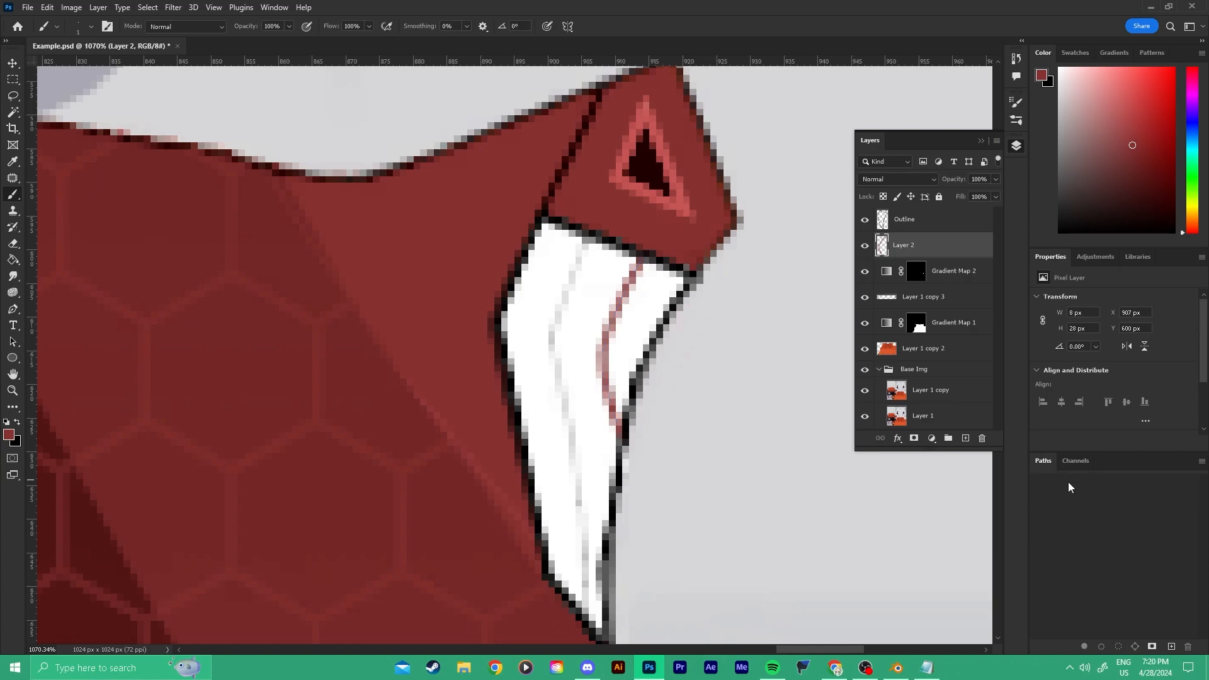
{"action": "key", "text": "ctrl+z"}
{"action": "key", "text": "ctrl+z"}
{"action": "key", "text": "Delete"}
{"action": "key", "text": "ctrl+z"}
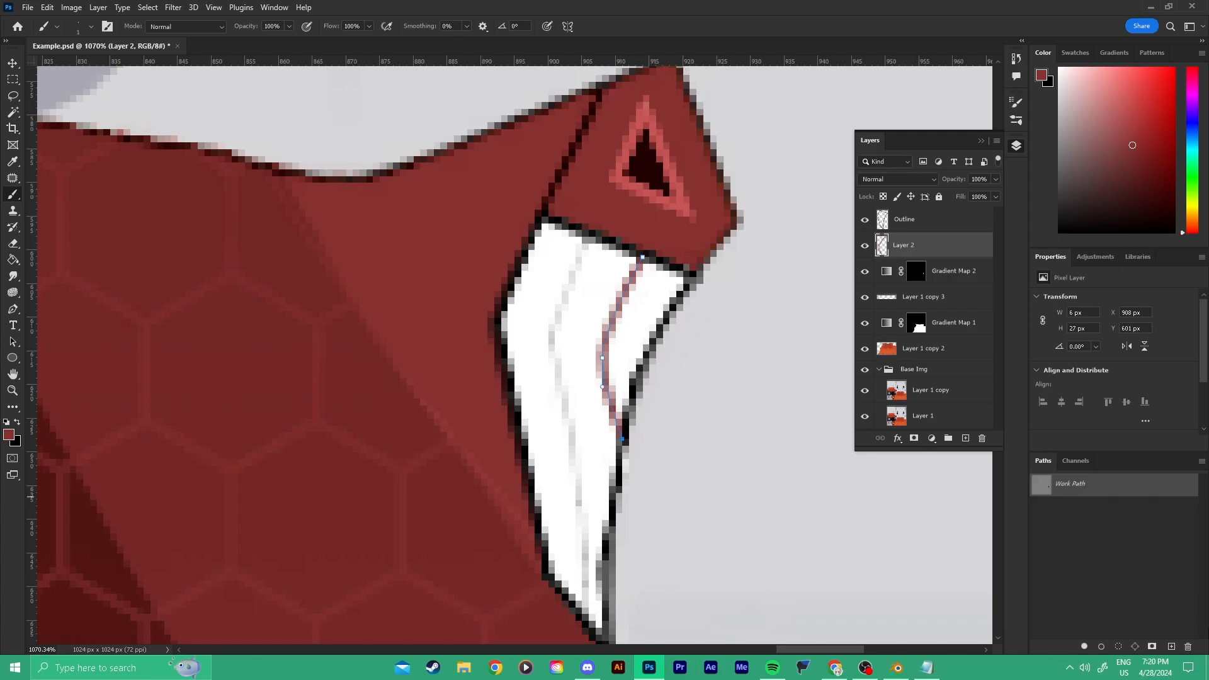
Delete the right stripe's path and trace the strap's left inner stripe with an open Pen path curving at its lower bend.
{"action": "left_click", "coordinate": [1187, 651]}
{"action": "left_click", "coordinate": [564, 252]}
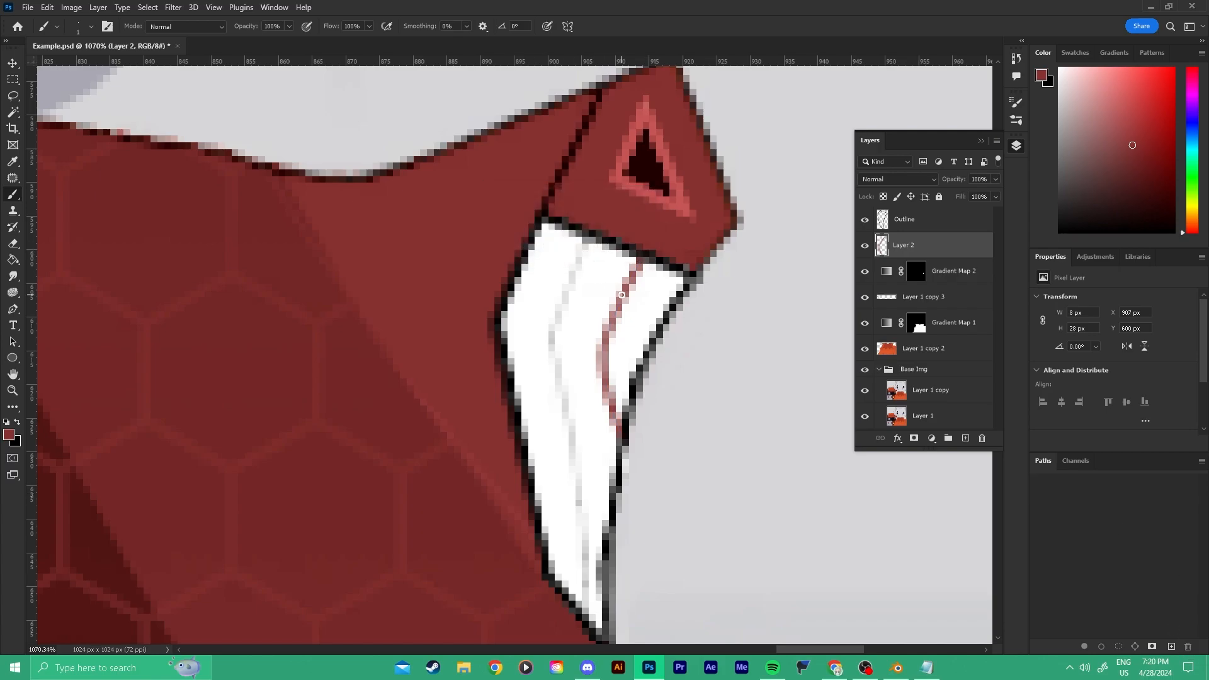
{"action": "key", "text": "p"}
{"action": "left_click", "coordinate": [588, 239]}
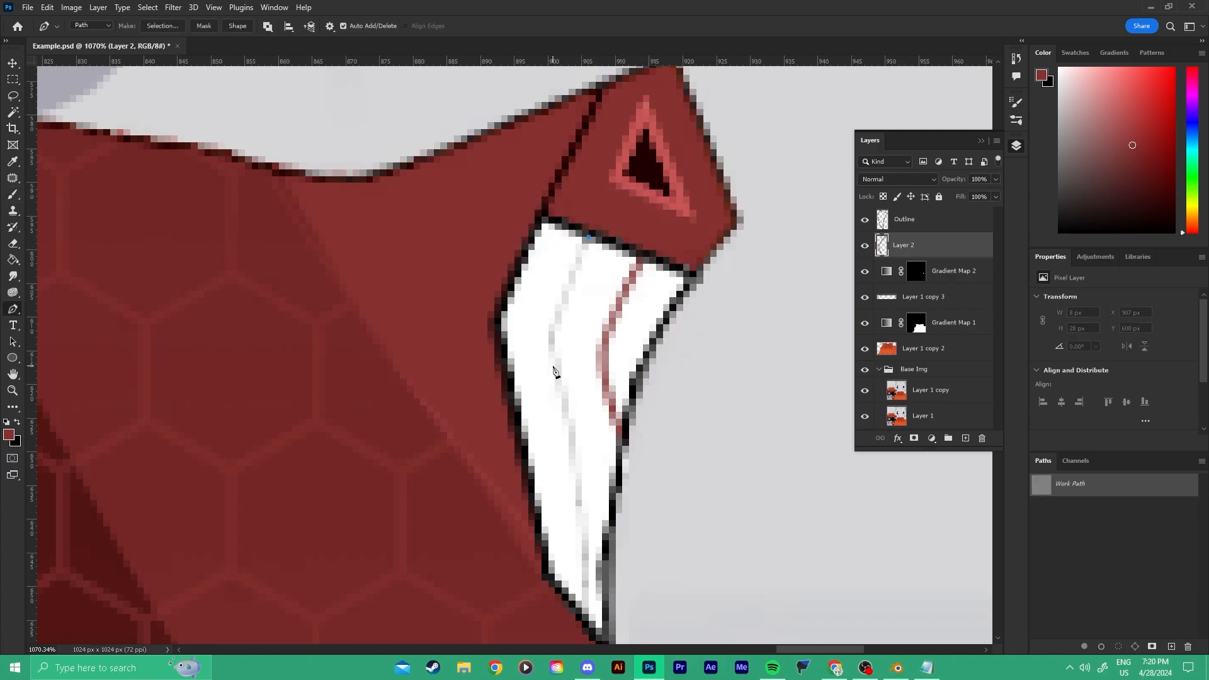
{"action": "left_click", "coordinate": [548, 345]}
{"action": "left_click_drag", "start_coordinate": [581, 492], "coordinate": [581, 527]}
{"action": "left_click", "coordinate": [581, 613]}
Stroke the left stripe's path on Layer 2 with the Brush in dark red.
{"action": "right_click", "coordinate": [1046, 485]}
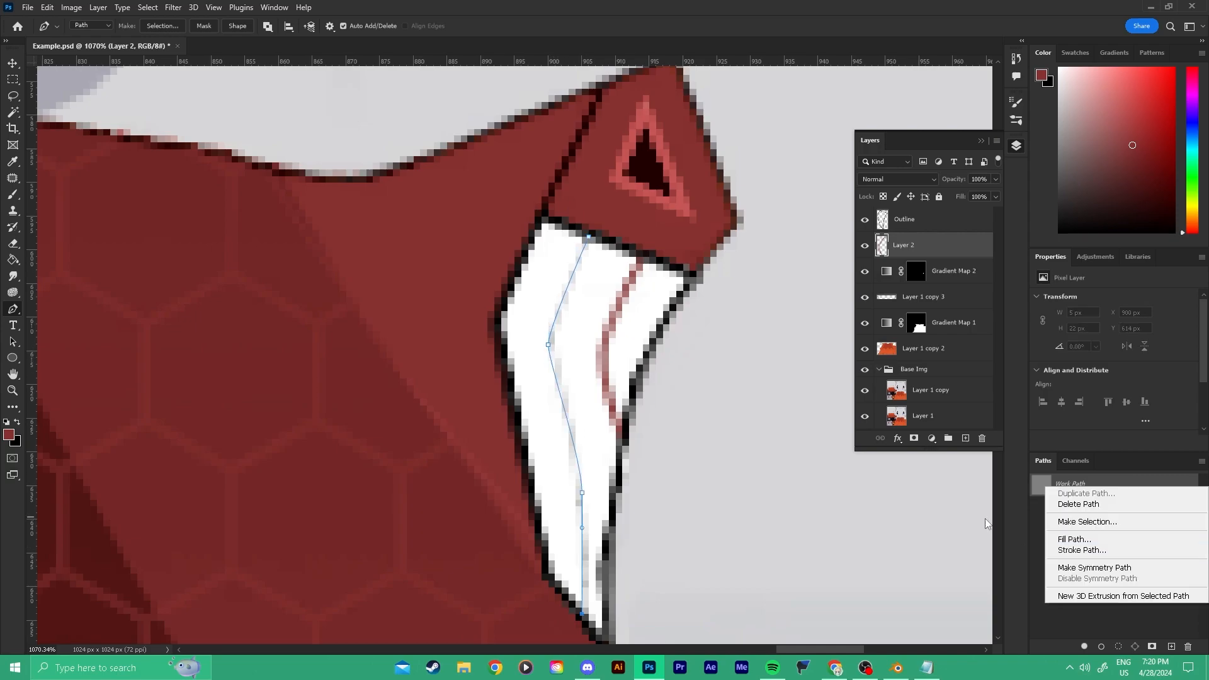
{"action": "left_click", "coordinate": [1063, 551]}
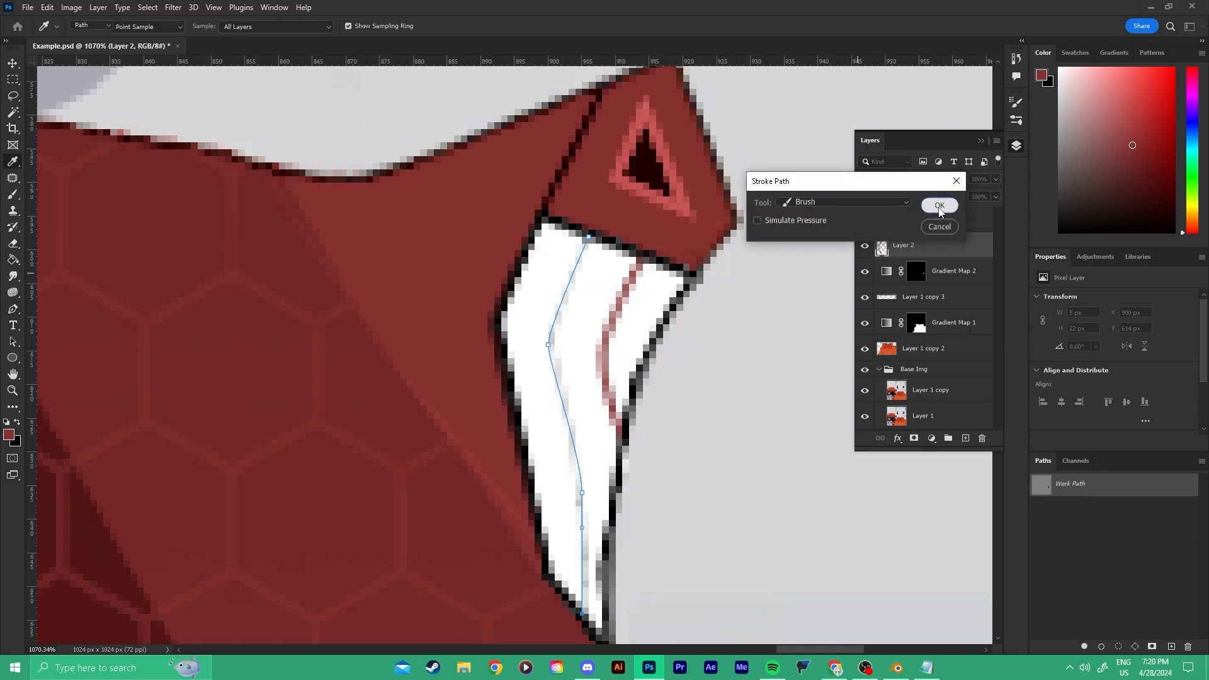
{"action": "left_click", "coordinate": [937, 204]}
{"action": "key", "text": "ctrl+z"}
{"action": "key", "text": "ctrl+shift+z"}
Stroke the left stripe's path on Layer 2 a second time with the Brush and delete the path.
{"action": "right_click", "coordinate": [1084, 506]}
{"action": "right_click", "coordinate": [1085, 491]}
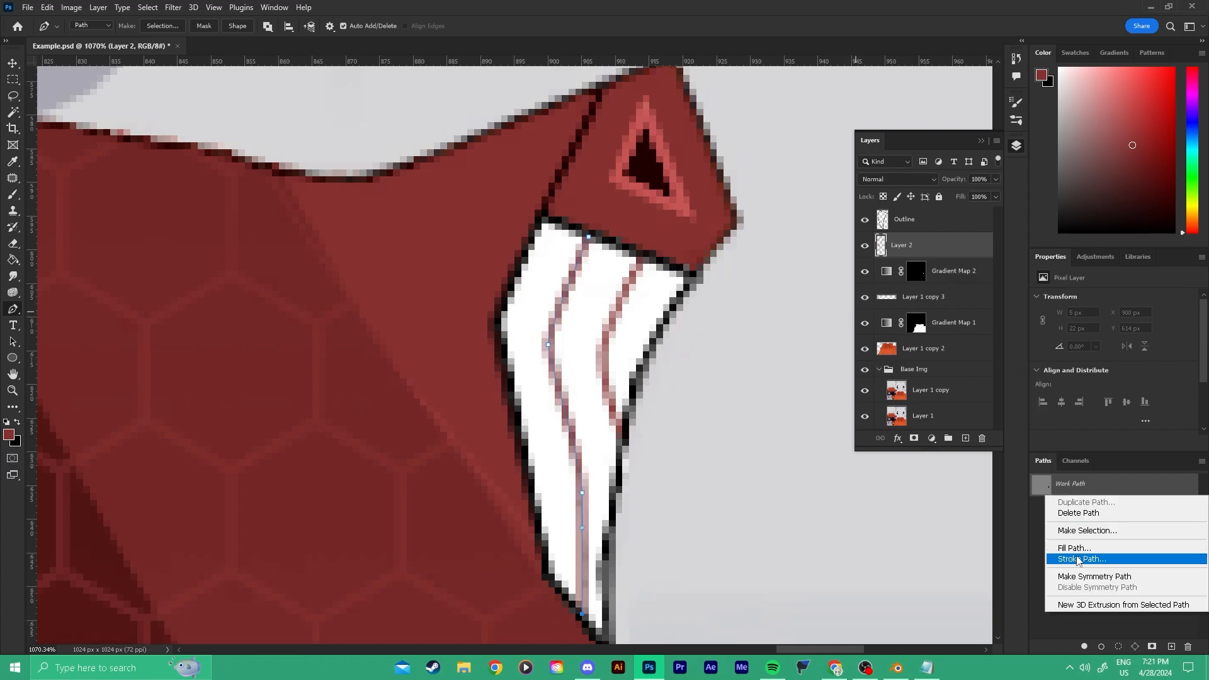
{"action": "left_click", "coordinate": [1090, 550]}
{"action": "left_click", "coordinate": [937, 207]}
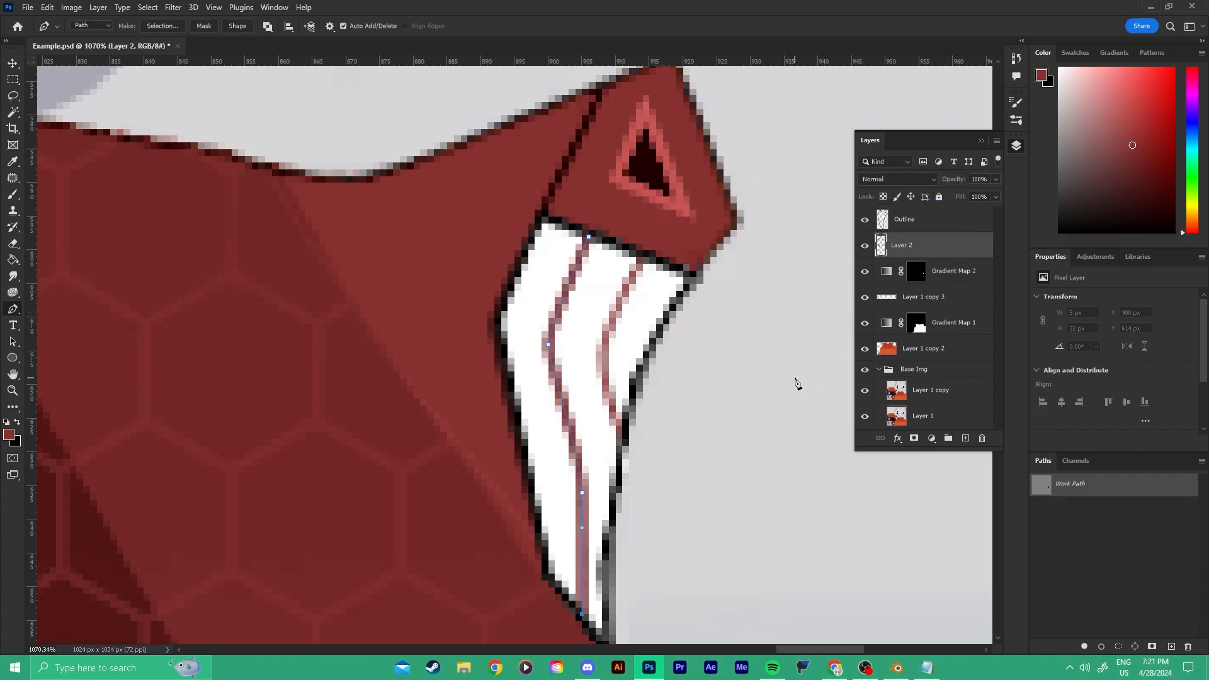
{"action": "key", "text": "Delete"}
{"action": "key", "text": "Delete"}
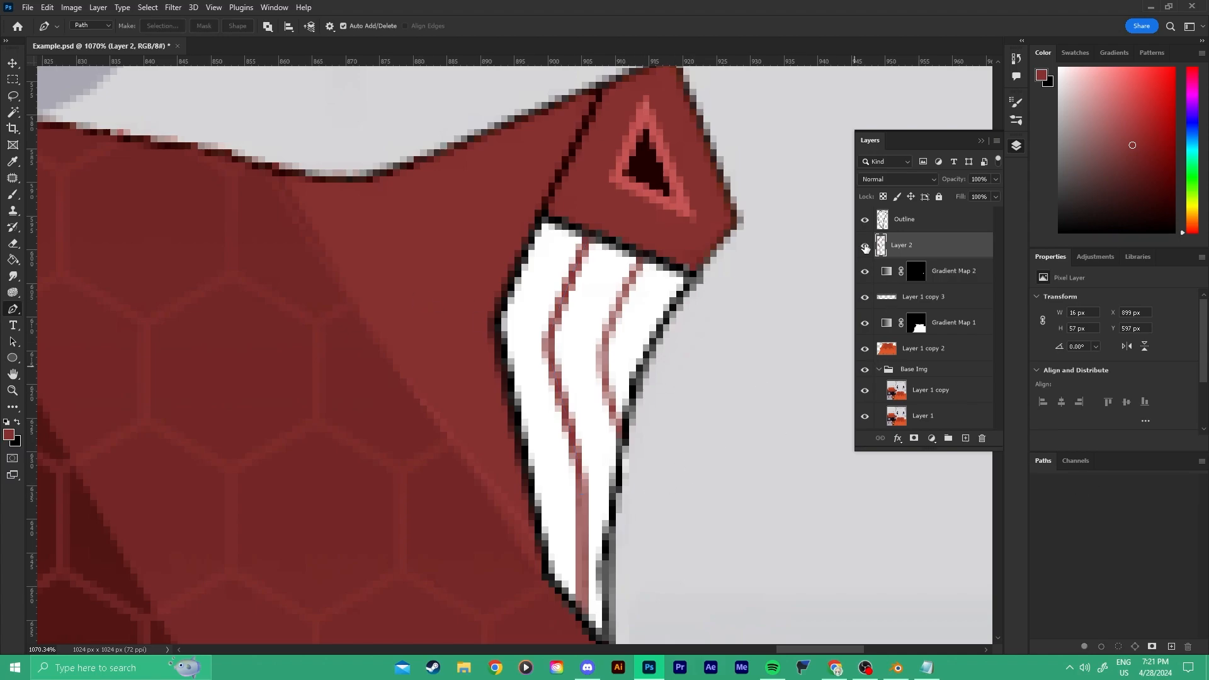
Compare the redrawn stripes with the original strap by hiding and showing Layer 2 and Gradient Map 2.
{"action": "left_click", "coordinate": [863, 273]}
{"action": "left_click", "coordinate": [864, 245]}
{"action": "left_click", "coordinate": [865, 245]}
{"action": "left_click", "coordinate": [865, 271]}
{"action": "key", "text": "b"}
{"action": "scroll", "coordinate": [629, 545], "scroll_direction": "up", "scroll_amount": 2, "text": "alt"}
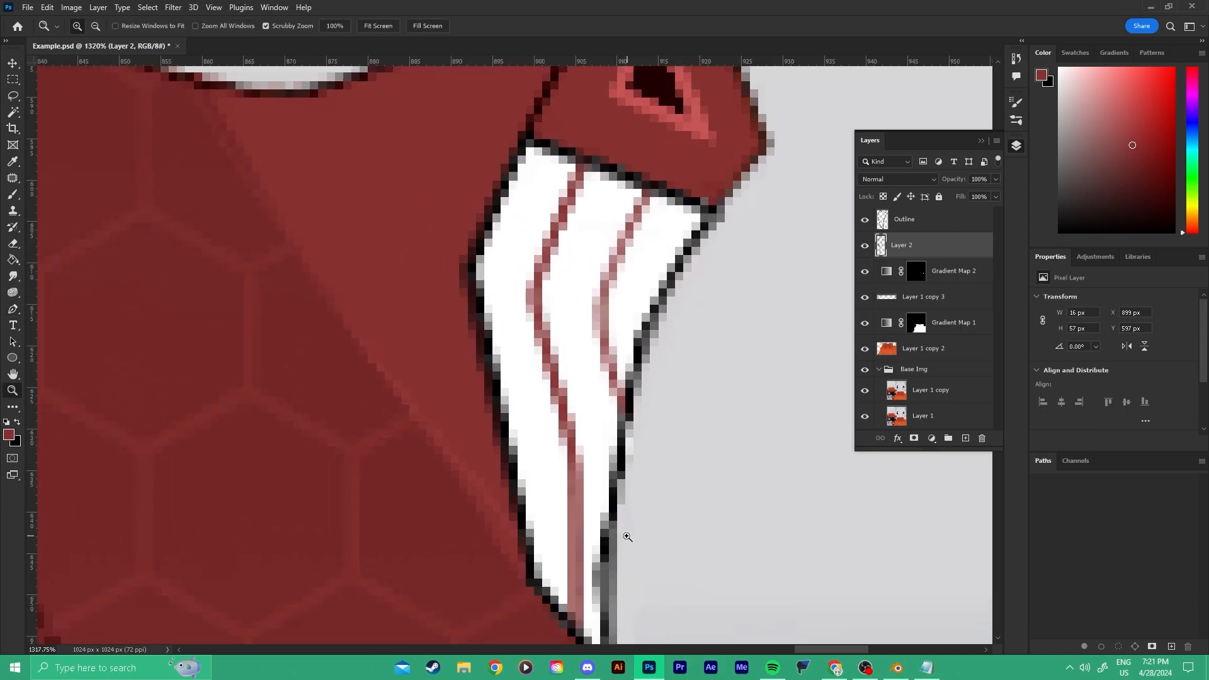
{"action": "left_click_drag", "start_coordinate": [621, 491], "coordinate": [608, 441]}
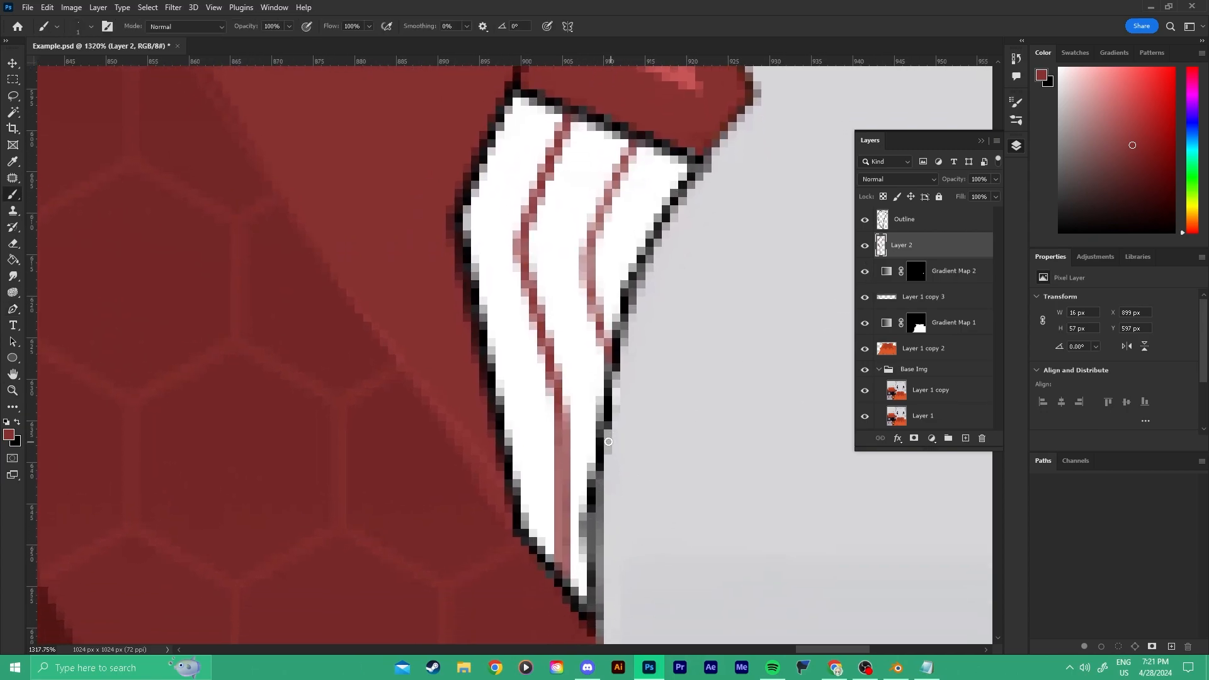
Try to thin the lower part of the left stripe on Layer 2 with the Eraser and a white background colour.
{"action": "left_click", "coordinate": [17, 443]}
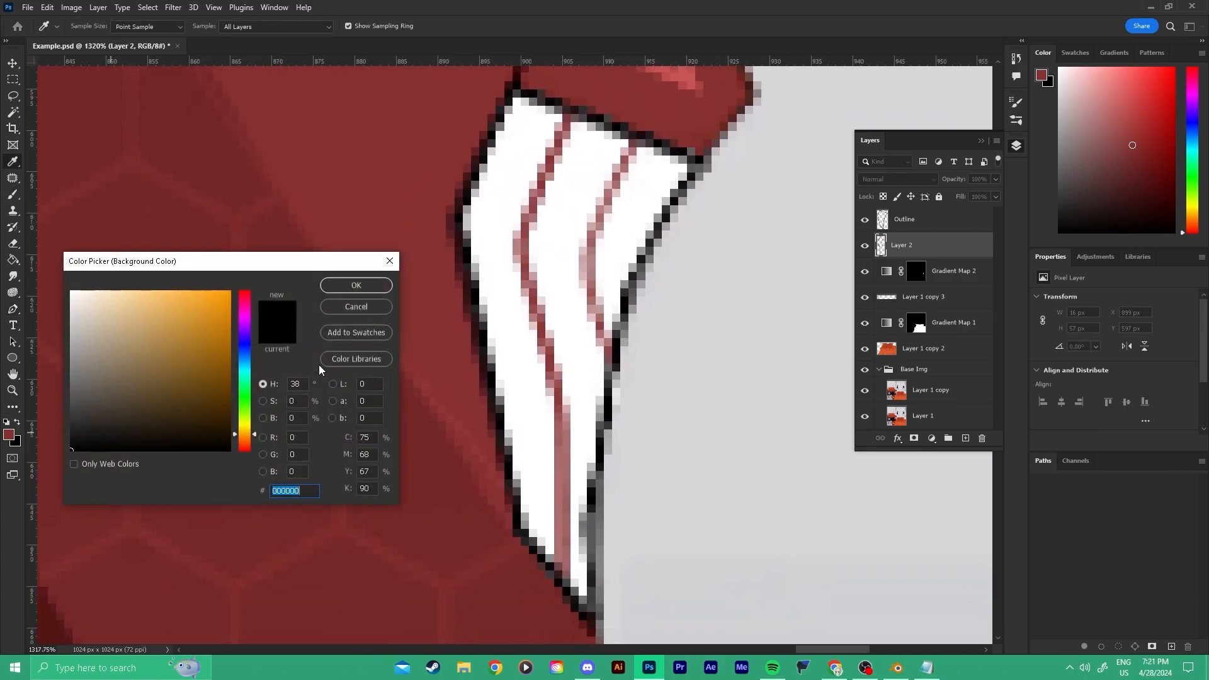
{"action": "left_click", "coordinate": [501, 257]}
{"action": "left_click", "coordinate": [356, 286]}
{"action": "key", "text": "e"}
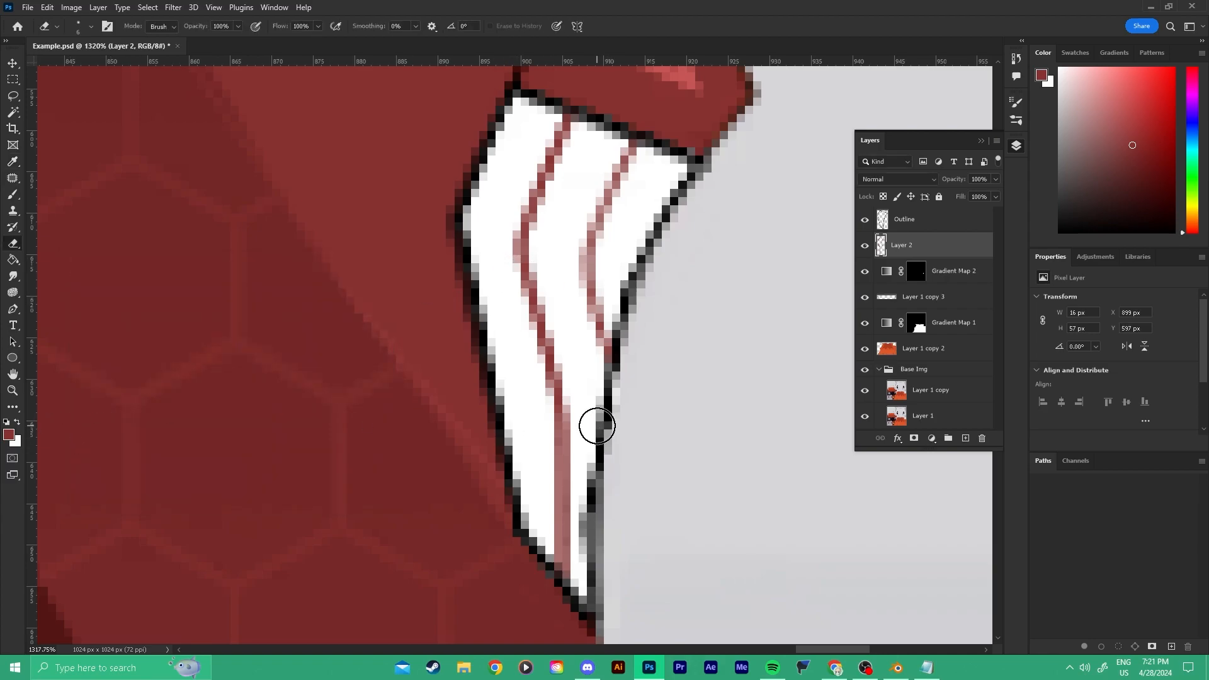
{"action": "left_click_drag", "start_coordinate": [580, 458], "coordinate": [583, 600]}
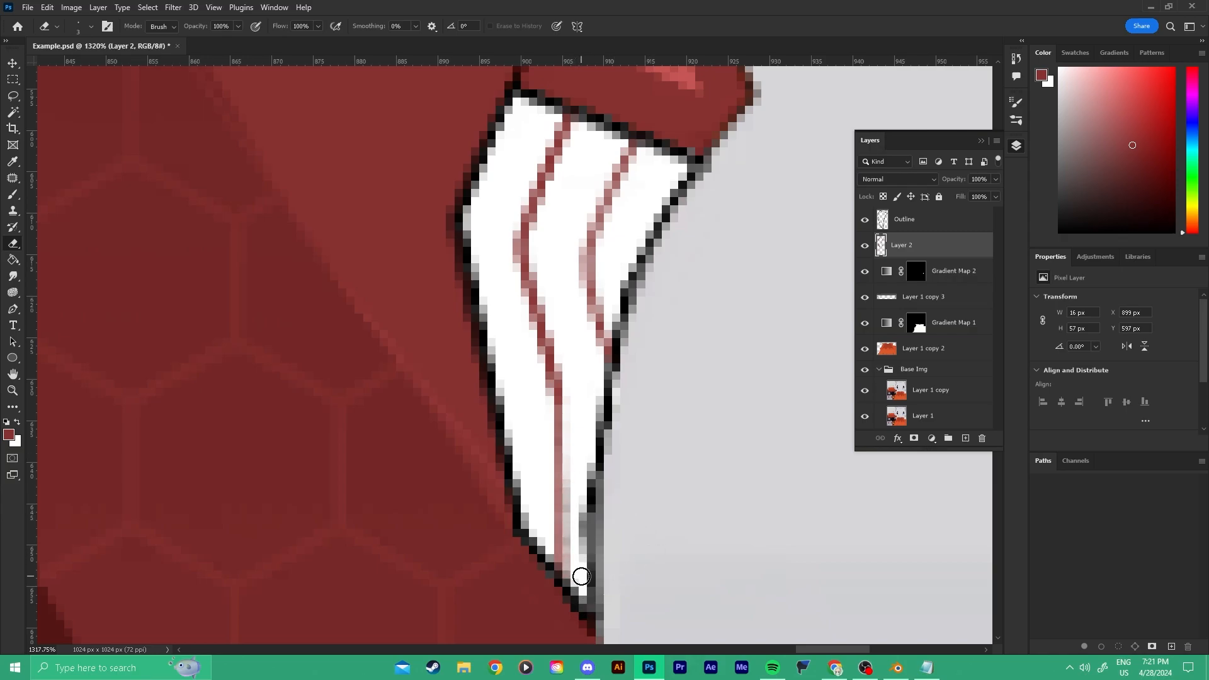
Examine the strap's stripes and outline, checking the Outline layer's visibility and the strap's lower tip up close.
{"action": "key", "text": "z"}
{"action": "mouse_move", "coordinate": [662, 459]}
{"action": "left_mouse_down"}
{"action": "mouse_move", "coordinate": [611, 430]}
{"action": "mouse_move", "coordinate": [667, 440]}
{"action": "left_mouse_up"}
{"action": "key", "text": "v"}
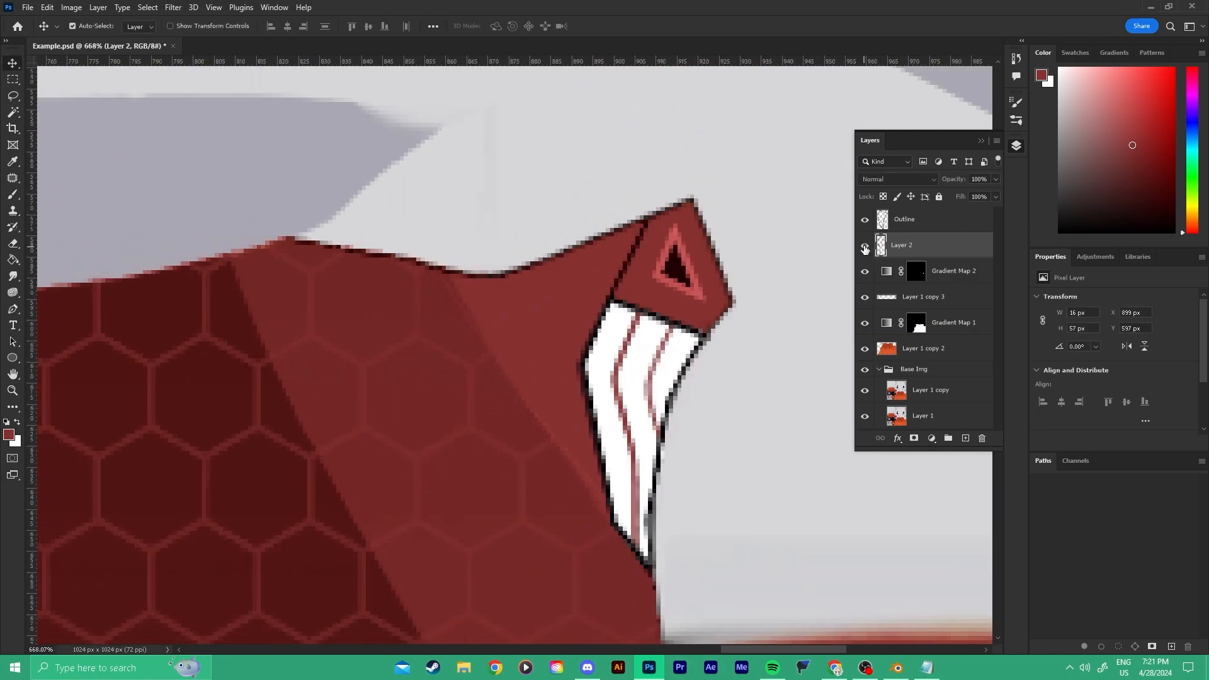
{"action": "left_click", "coordinate": [865, 220]}
{"action": "left_click_drag", "start_coordinate": [905, 240], "coordinate": [901, 219]}
{"action": "key", "text": "z"}
{"action": "left_click_drag", "start_coordinate": [682, 555], "coordinate": [692, 535]}
{"action": "key", "text": "v"}
{"action": "left_click_drag", "start_coordinate": [913, 233], "coordinate": [902, 259]}
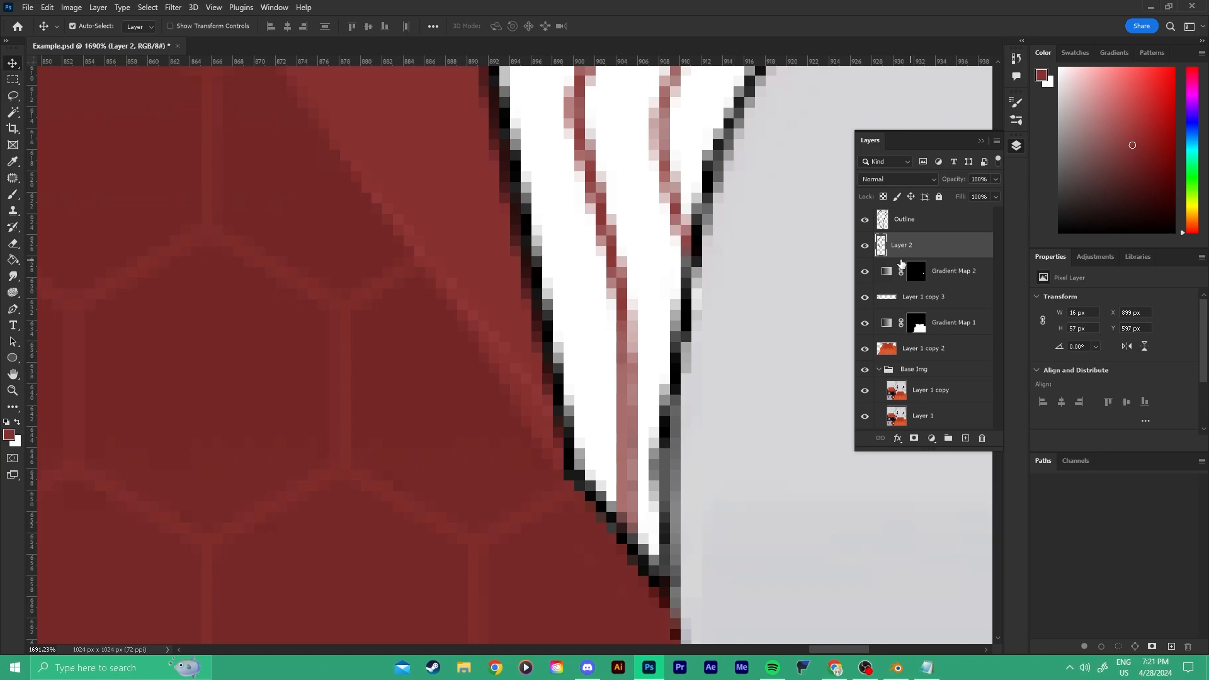
{"action": "key", "text": "e"}
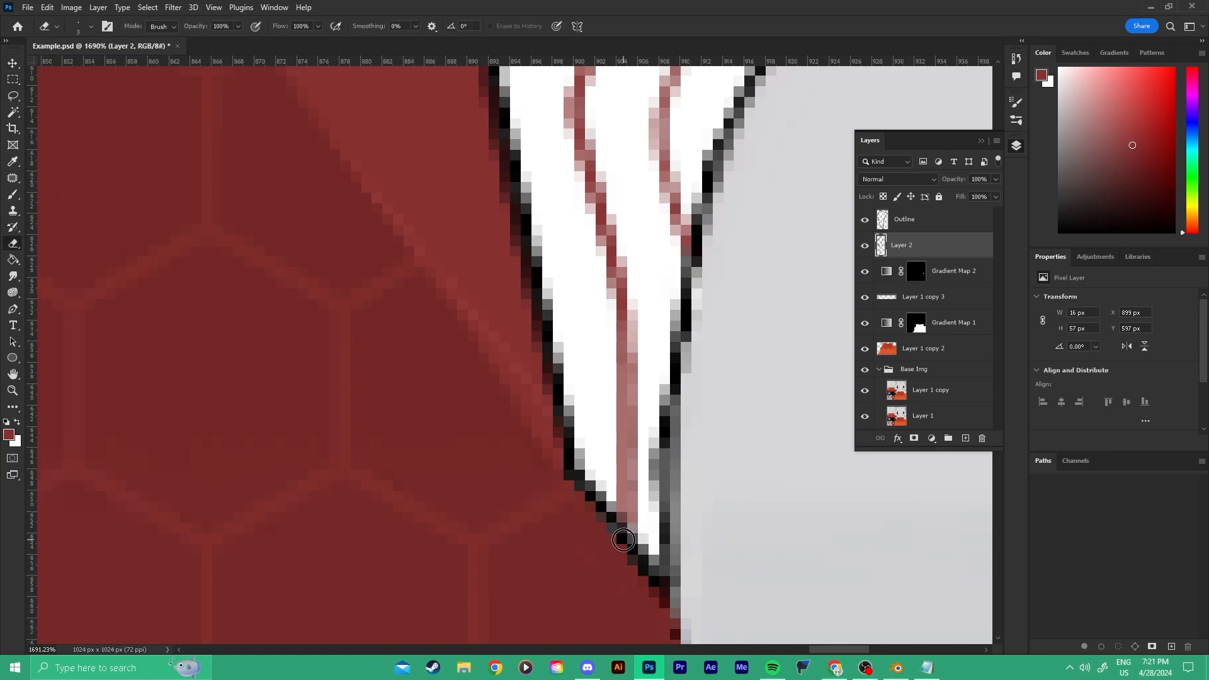
Select the Outline layer for the Brush and make black the foreground colour, with dark red as background.
{"action": "key", "text": "b"}
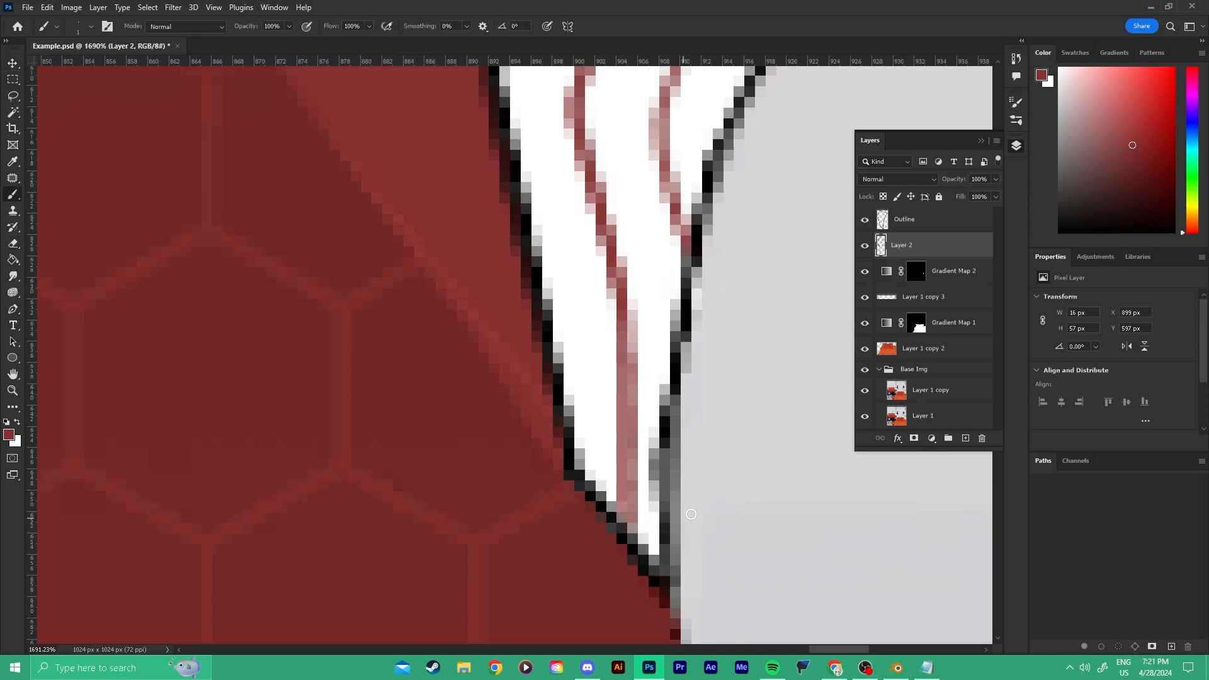
{"action": "key", "text": "alt+bracketright"}
{"action": "left_click", "coordinate": [16, 443]}
{"action": "left_click_drag", "start_coordinate": [168, 337], "coordinate": [37, 485]}
{"action": "left_click", "coordinate": [343, 289]}
{"action": "left_click", "coordinate": [19, 421]}
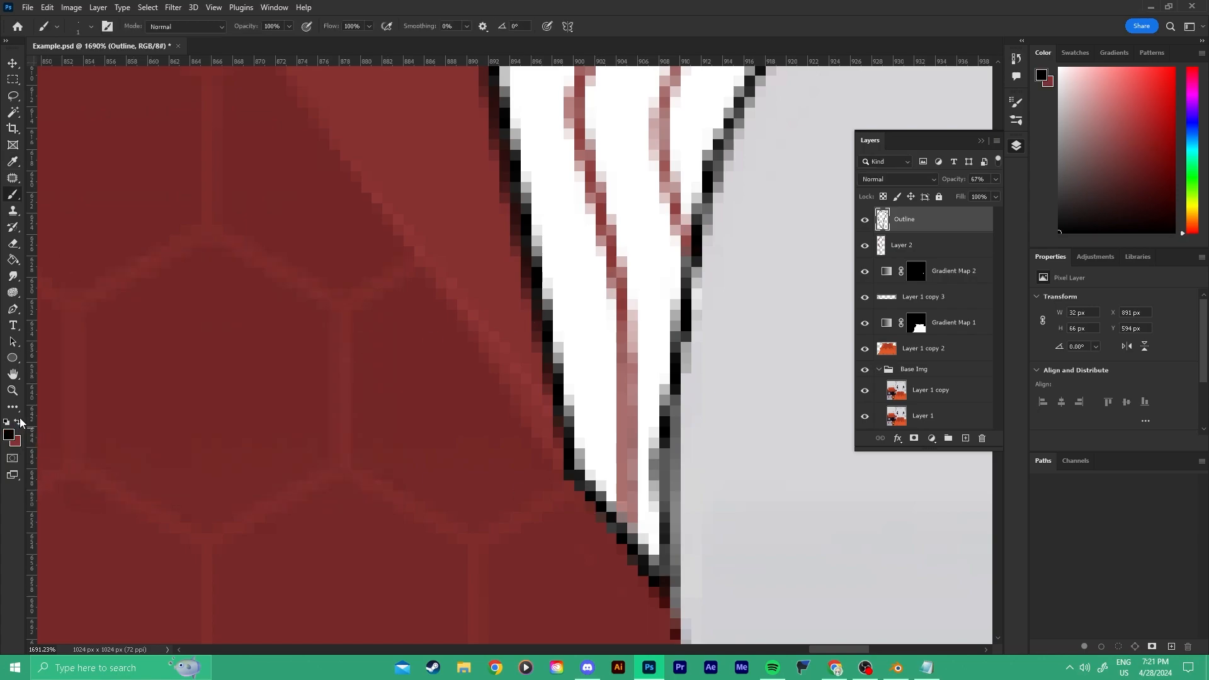
Examine the black outline around the strap's right edge and lower tip, both close up and from afar.
{"action": "right_click_drag", "start_coordinate": [626, 540], "coordinate": [626, 539], "text": "alt"}
{"action": "left_click_drag", "start_coordinate": [695, 533], "coordinate": [605, 475], "text": "ctrl"}
{"action": "left_click_drag", "start_coordinate": [721, 494], "coordinate": [753, 441], "text": "ctrl"}
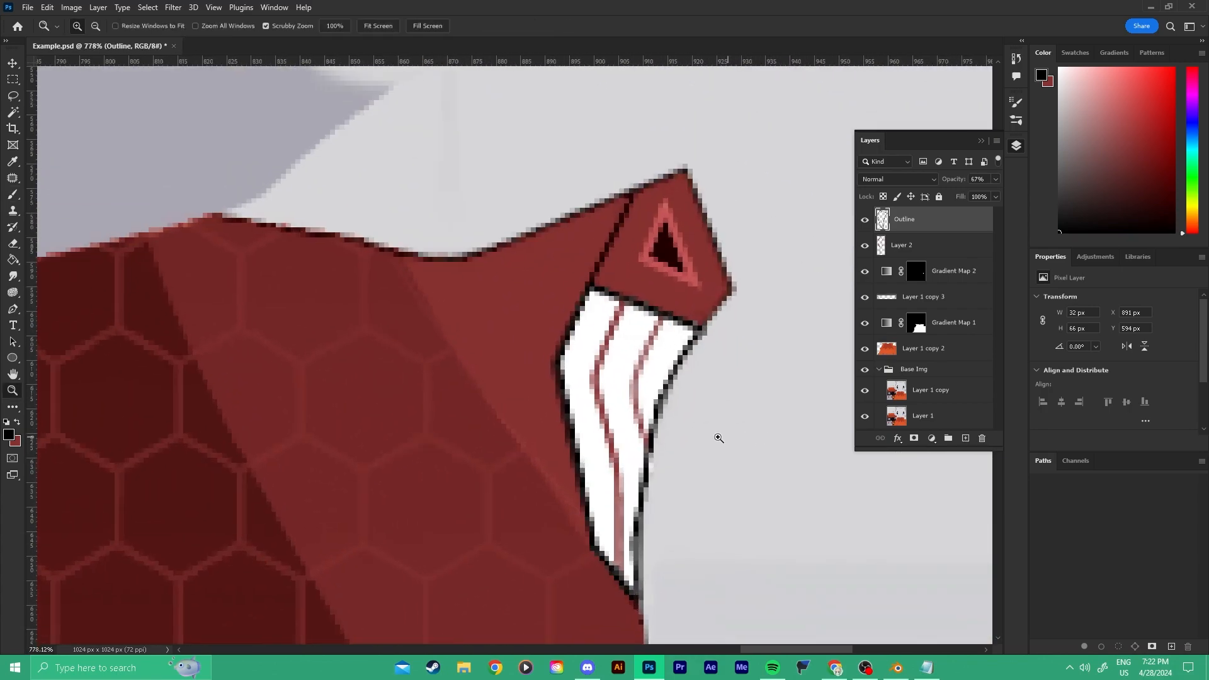
{"action": "left_click_drag", "start_coordinate": [641, 440], "coordinate": [716, 427], "text": "ctrl"}
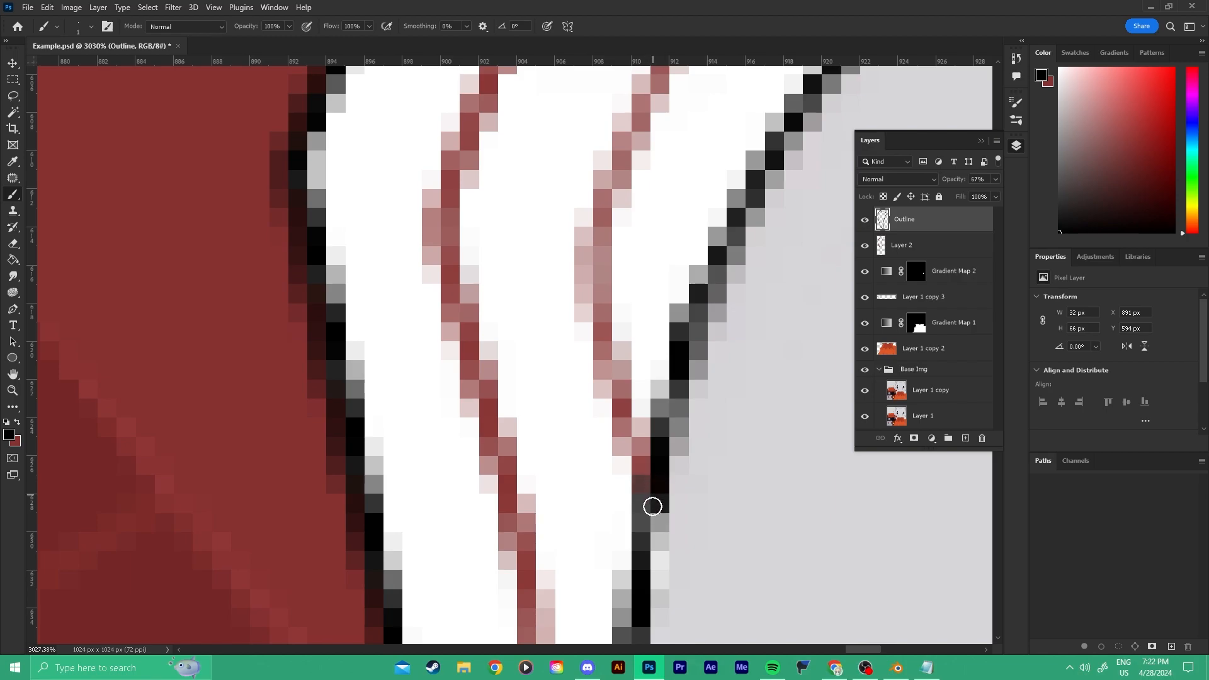
{"action": "mouse_move", "coordinate": [699, 466]}
{"action": "left_mouse_down", "text": "ctrl"}
{"action": "mouse_move", "coordinate": [625, 474]}
{"action": "mouse_move", "coordinate": [599, 453]}
{"action": "left_mouse_up", "text": "ctrl"}
{"action": "left_click_drag", "start_coordinate": [693, 495], "coordinate": [736, 418], "text": "ctrl"}
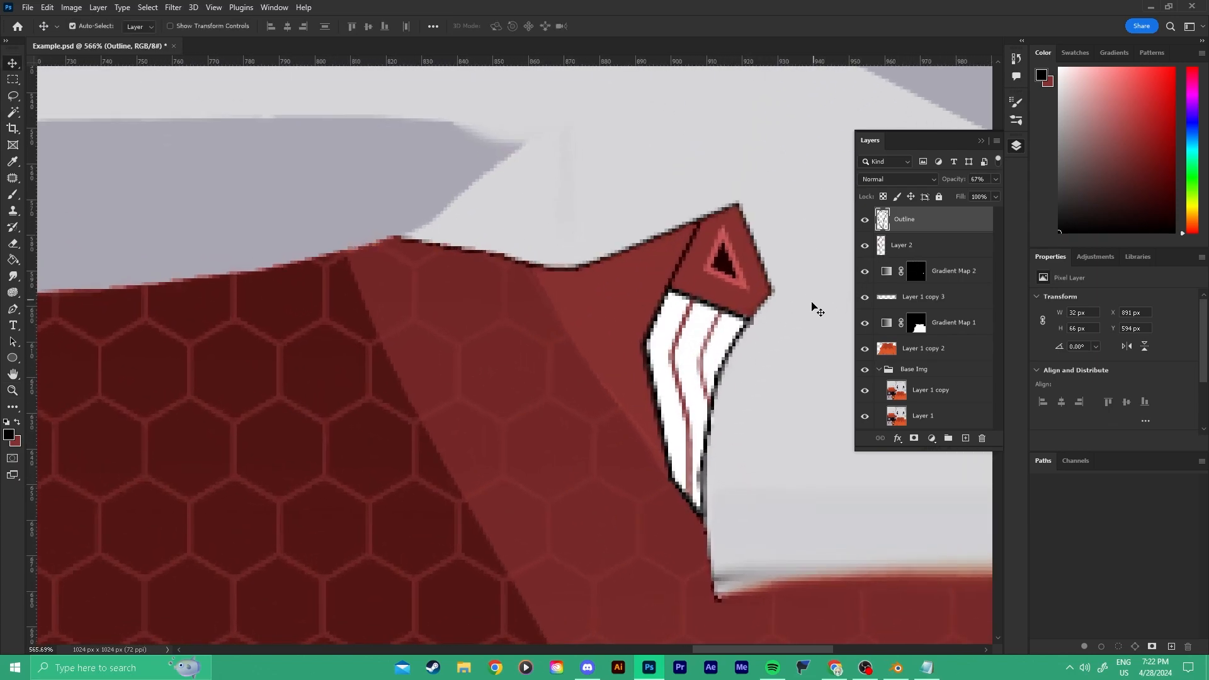
{"action": "scroll", "coordinate": [667, 359], "scroll_direction": "up", "scroll_amount": 2, "text": "alt"}
{"action": "scroll", "coordinate": [581, 357], "scroll_direction": "up", "scroll_amount": 3, "text": "alt"}
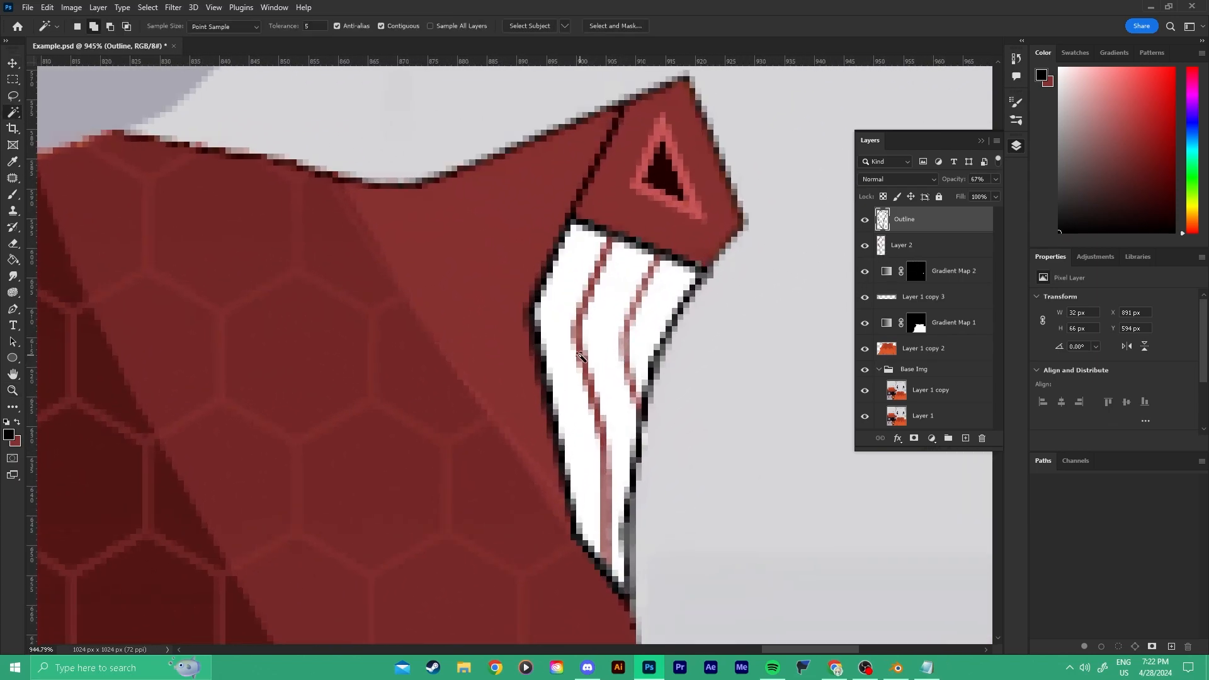
Try to select the original orange stripes on Layer 1 copy with the Magic Wand while the upper strap layers are hidden.
{"action": "left_click_drag", "start_coordinate": [865, 228], "coordinate": [868, 300]}
{"action": "left_click", "coordinate": [580, 328]}
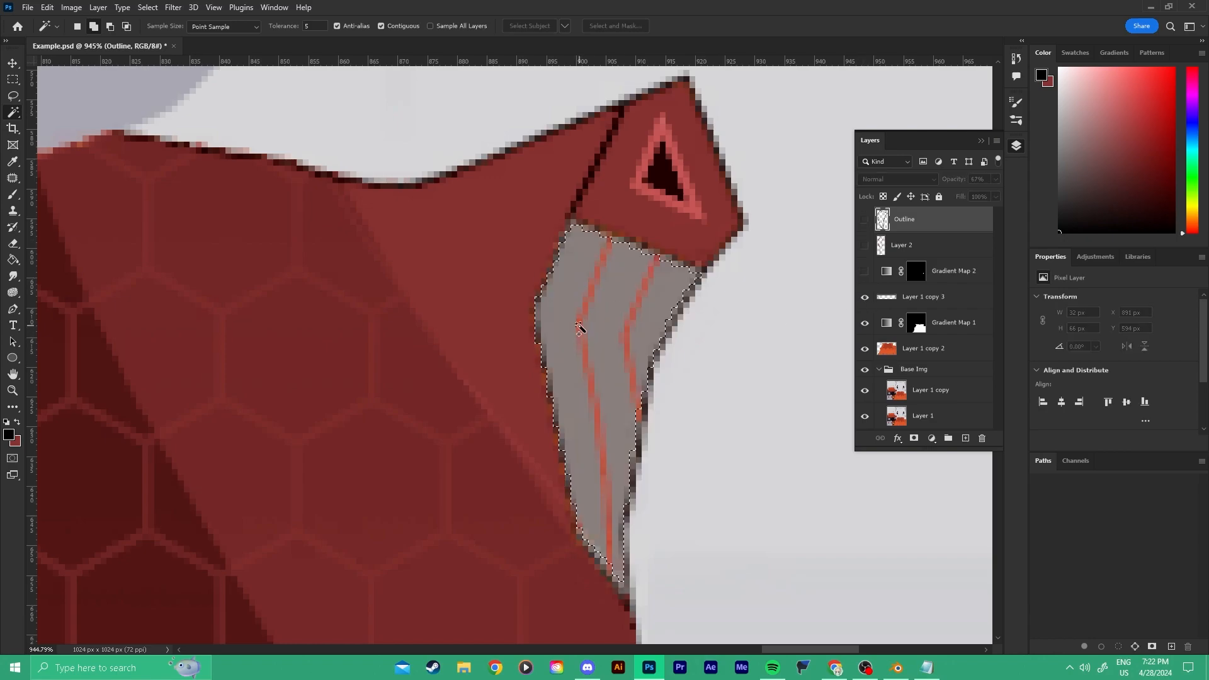
{"action": "key", "text": "ctrl+d"}
{"action": "left_click", "coordinate": [911, 353]}
{"action": "left_click", "coordinate": [932, 394]}
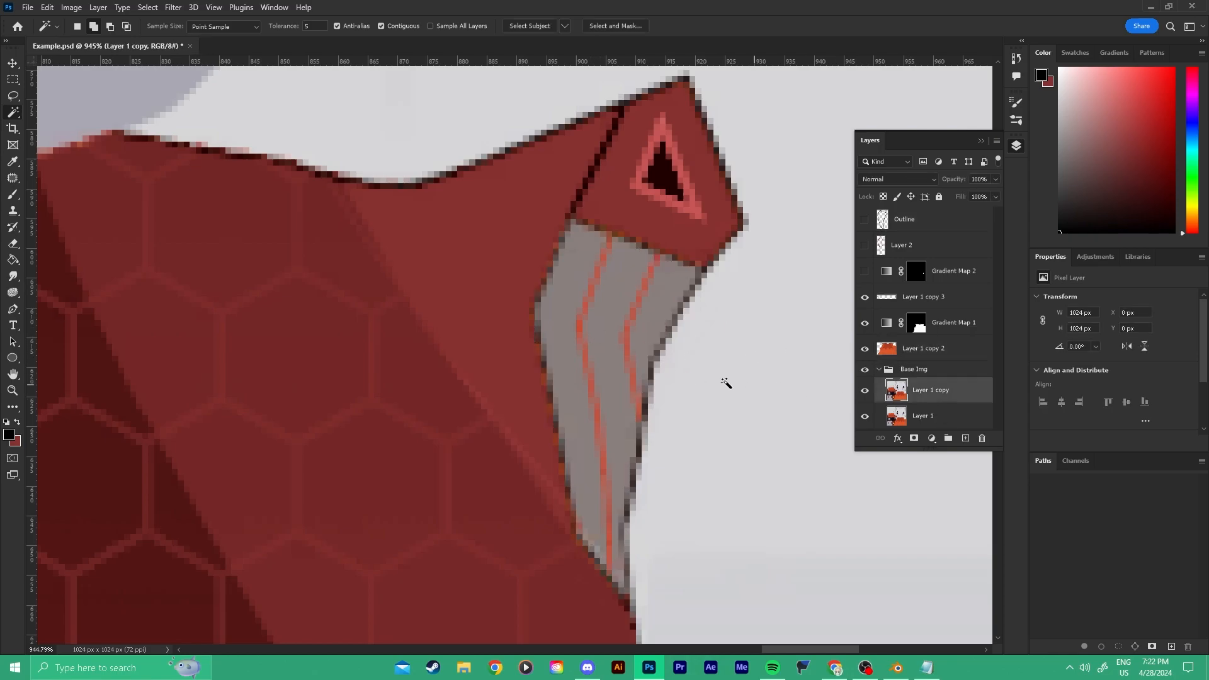
{"action": "left_click", "coordinate": [579, 325]}
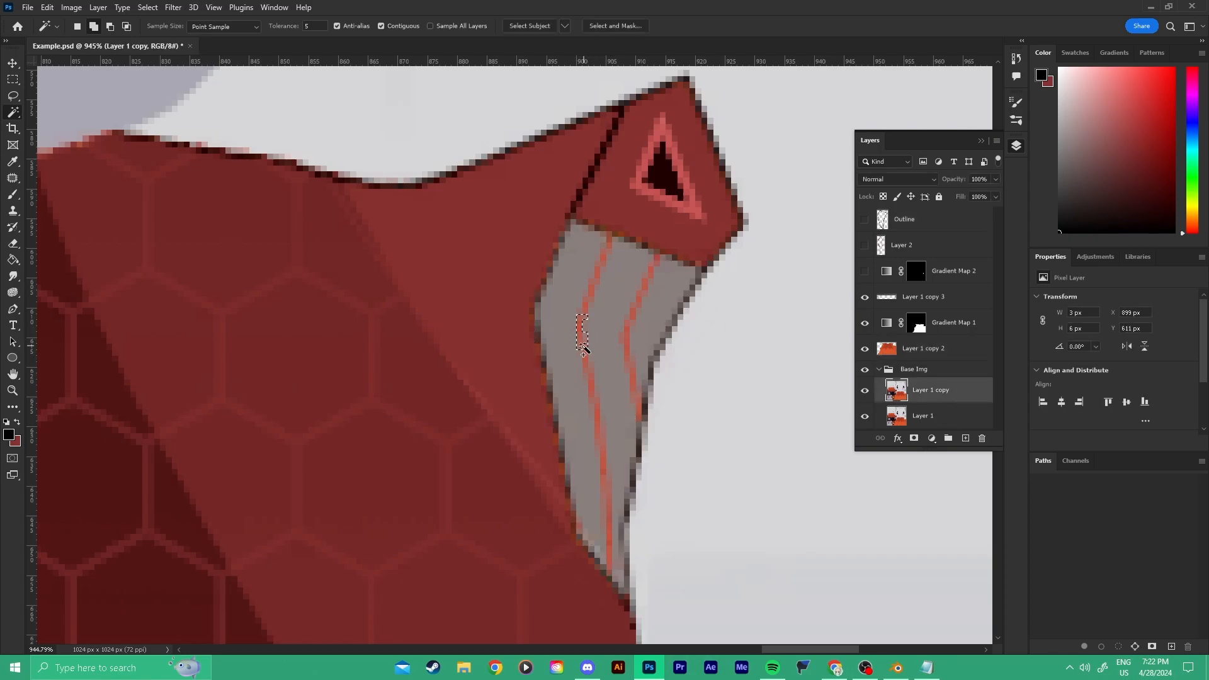
{"action": "left_click", "coordinate": [592, 386]}
{"action": "key", "text": "ctrl+d"}
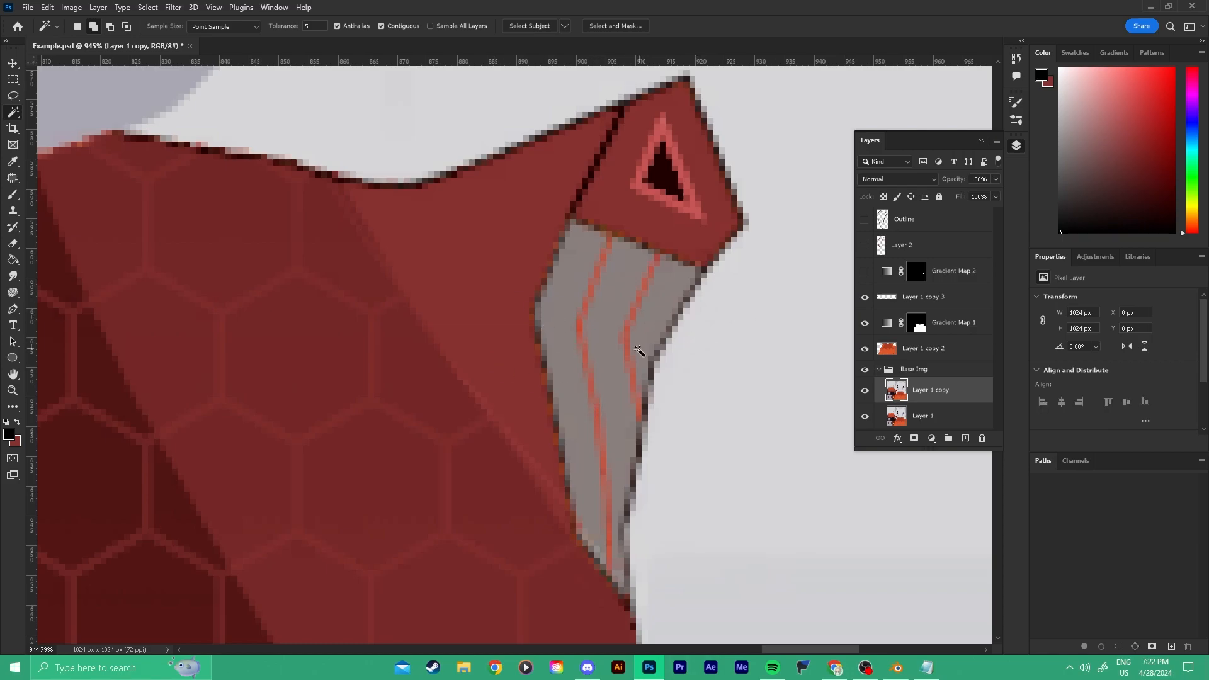
{"action": "key", "text": "z"}
{"action": "left_click_drag", "start_coordinate": [626, 278], "coordinate": [479, 281]}
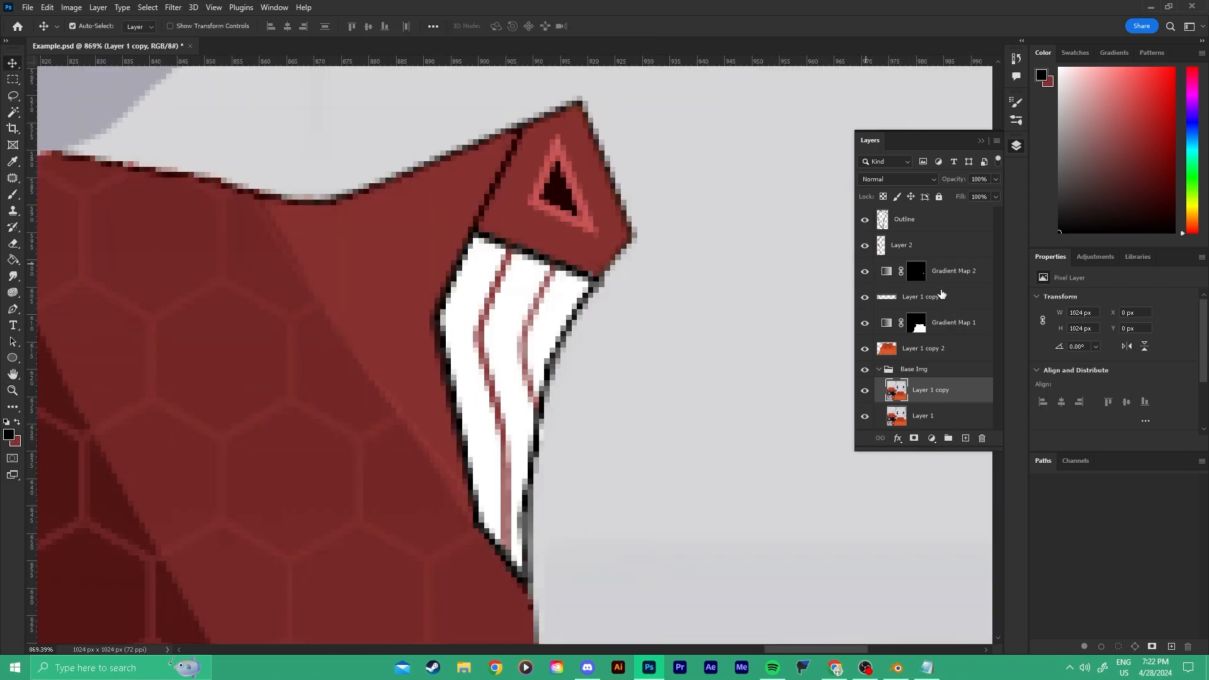
Group the layers from Layer 1 copy 3 up to Outline and name the group "Strap Inside coat".
{"action": "left_click", "coordinate": [866, 297]}
{"action": "left_click", "coordinate": [920, 302]}
{"action": "left_click", "coordinate": [919, 219], "text": "shift"}
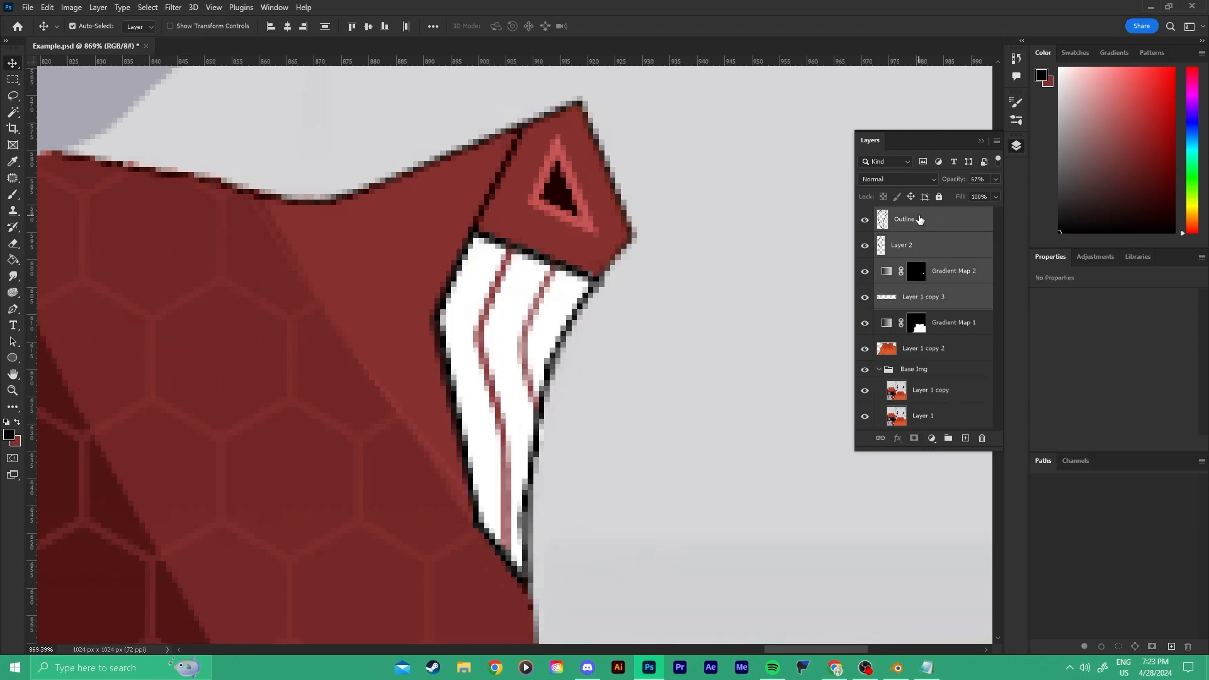
{"action": "key", "text": "ctrl+g"}
{"action": "double_click", "coordinate": [913, 215]}
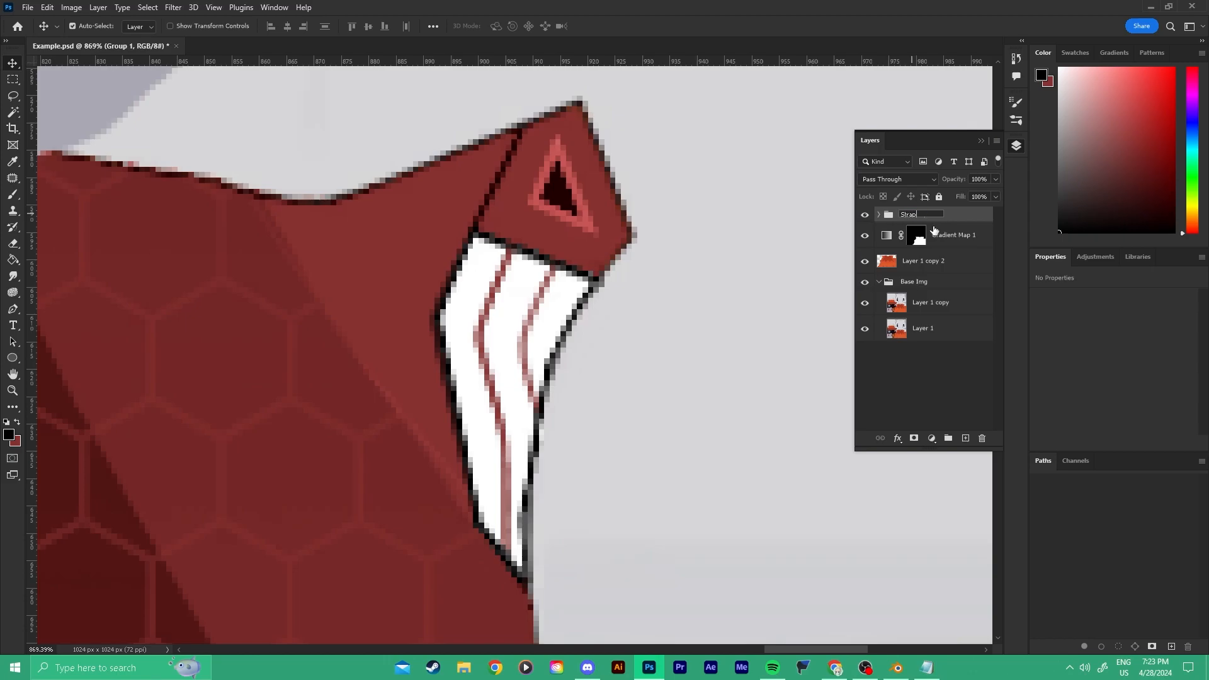
{"action": "type", "text": "Strap Inside coat"}
{"action": "key", "text": "Return"}
Group Gradient Map 1 with Layer 1 copy 2 and name the group "Inside".
{"action": "left_click", "coordinate": [942, 236]}
{"action": "left_click", "coordinate": [930, 249], "text": "shift"}
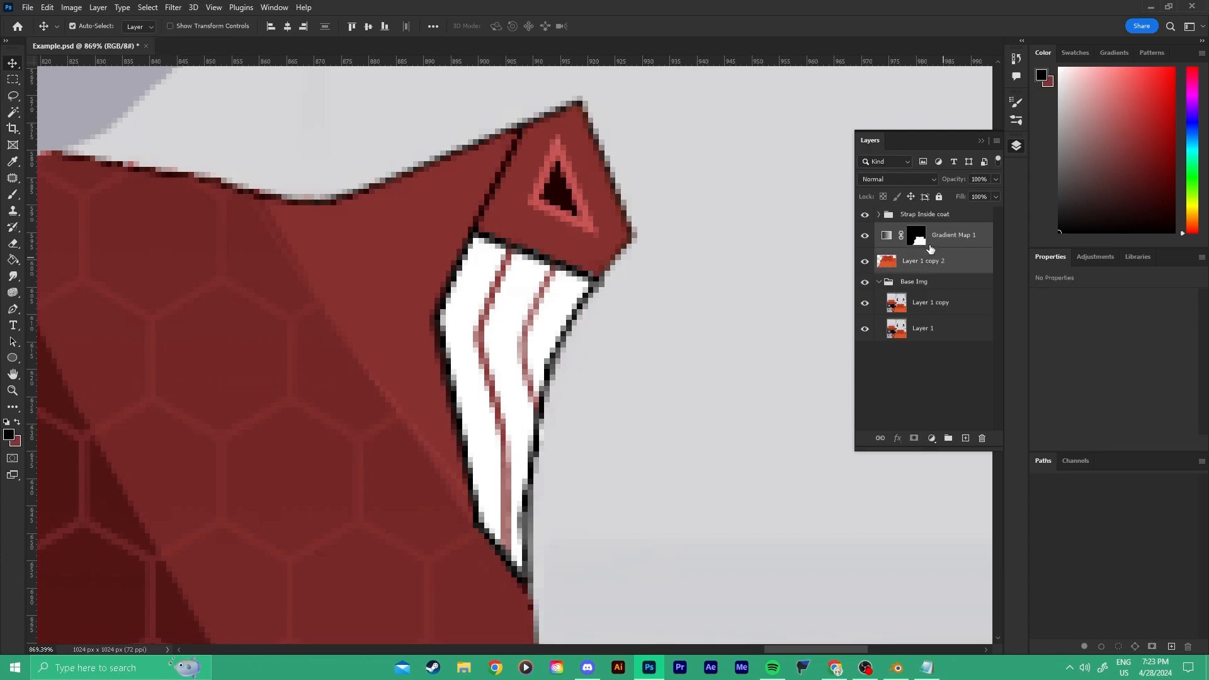
{"action": "key", "text": "ctrl+g"}
{"action": "double_click", "coordinate": [916, 229]}
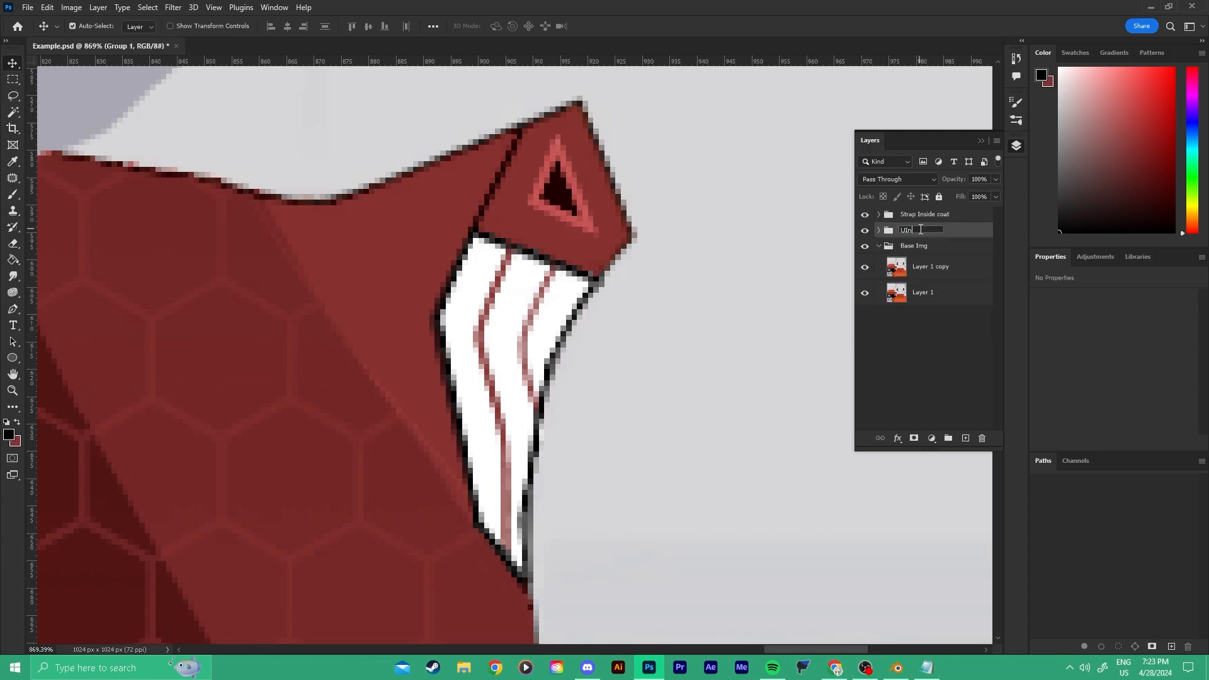
{"action": "type", "text": "Inside"}
{"action": "key", "text": "Return"}
Duplicate Layer 1 copy above all groups and erase everything on it except the two white outer coat panels.
{"action": "scroll", "coordinate": [724, 271], "scroll_direction": "down", "scroll_amount": 10, "text": "alt"}
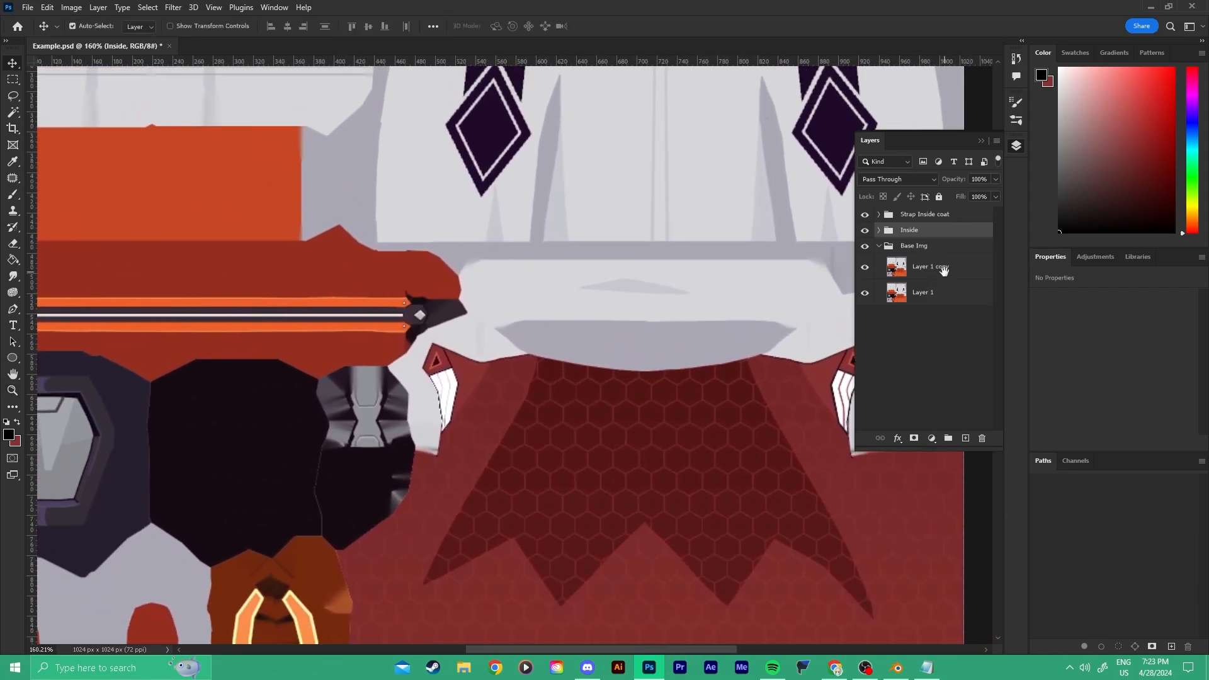
{"action": "left_click_drag", "start_coordinate": [943, 269], "coordinate": [933, 209], "text": "alt"}
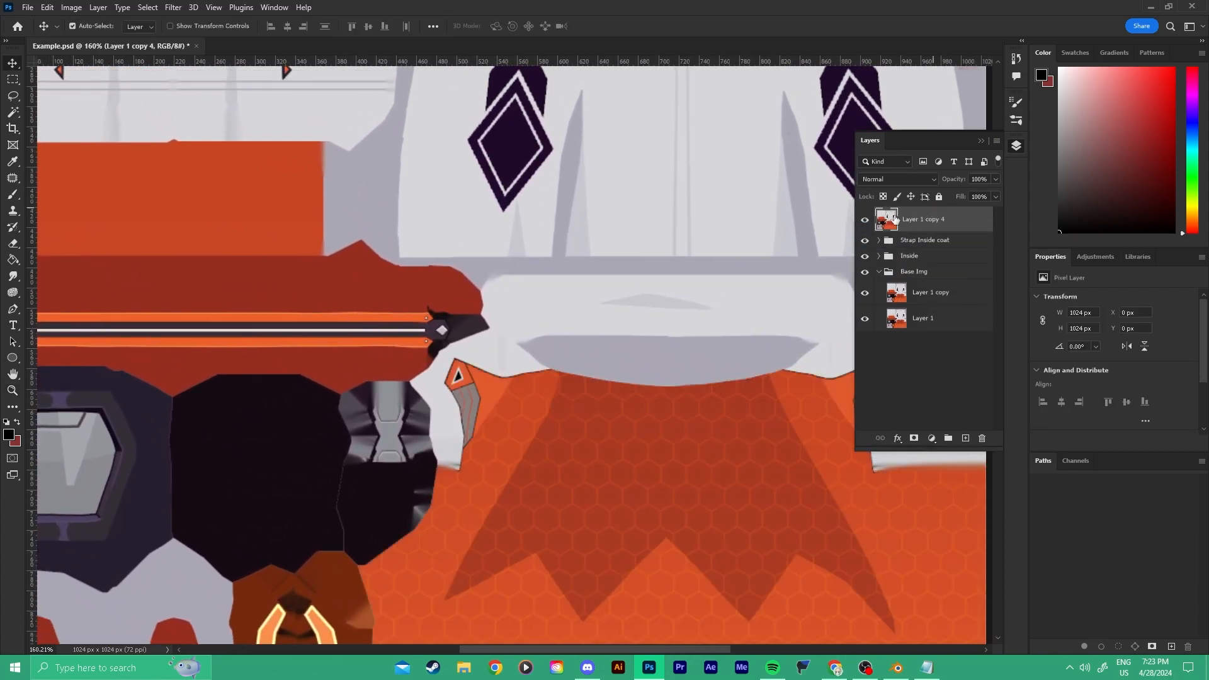
{"action": "left_click_drag", "start_coordinate": [766, 247], "coordinate": [611, 310]}
{"action": "scroll", "coordinate": [599, 305], "scroll_direction": "down", "scroll_amount": 6, "text": "alt"}
{"action": "key", "text": "w"}
{"action": "left_click", "coordinate": [567, 225]}
{"action": "left_click", "coordinate": [630, 218]}
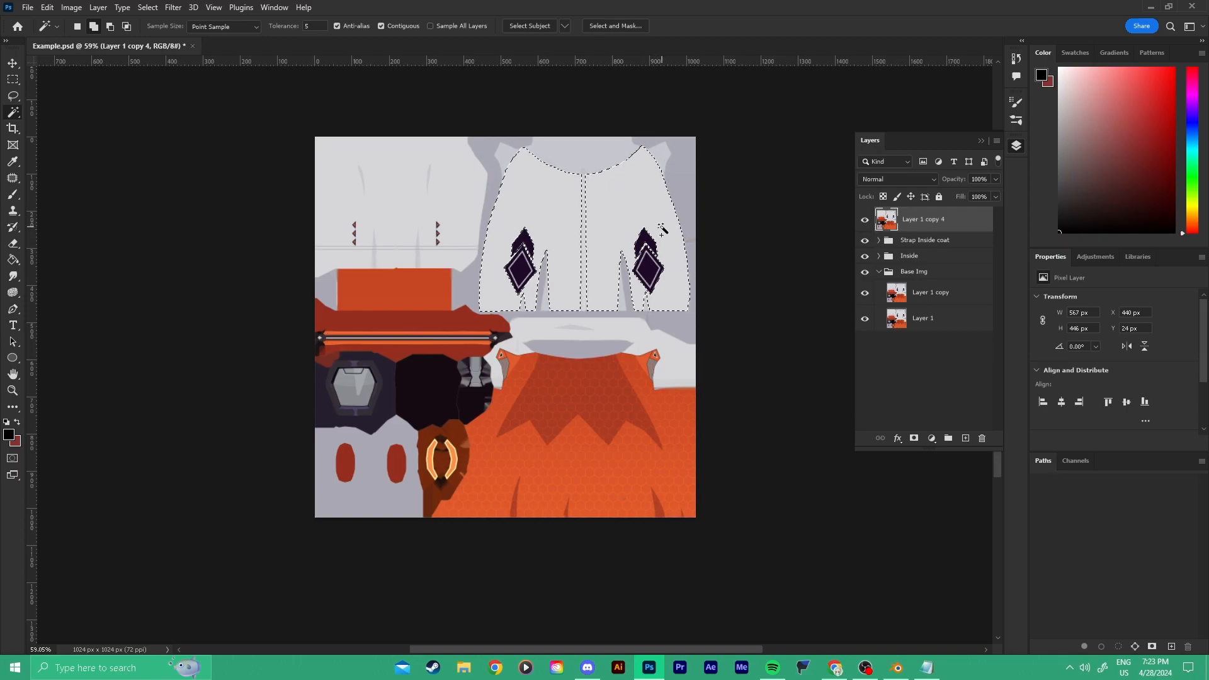
{"action": "key", "text": "ctrl+shift+i"}
{"action": "key", "text": "Delete"}
Add a Gradient Map above the duplicated coat layer and invert its mask to affect only the outer coat panels.
{"action": "left_click", "coordinate": [932, 438]}
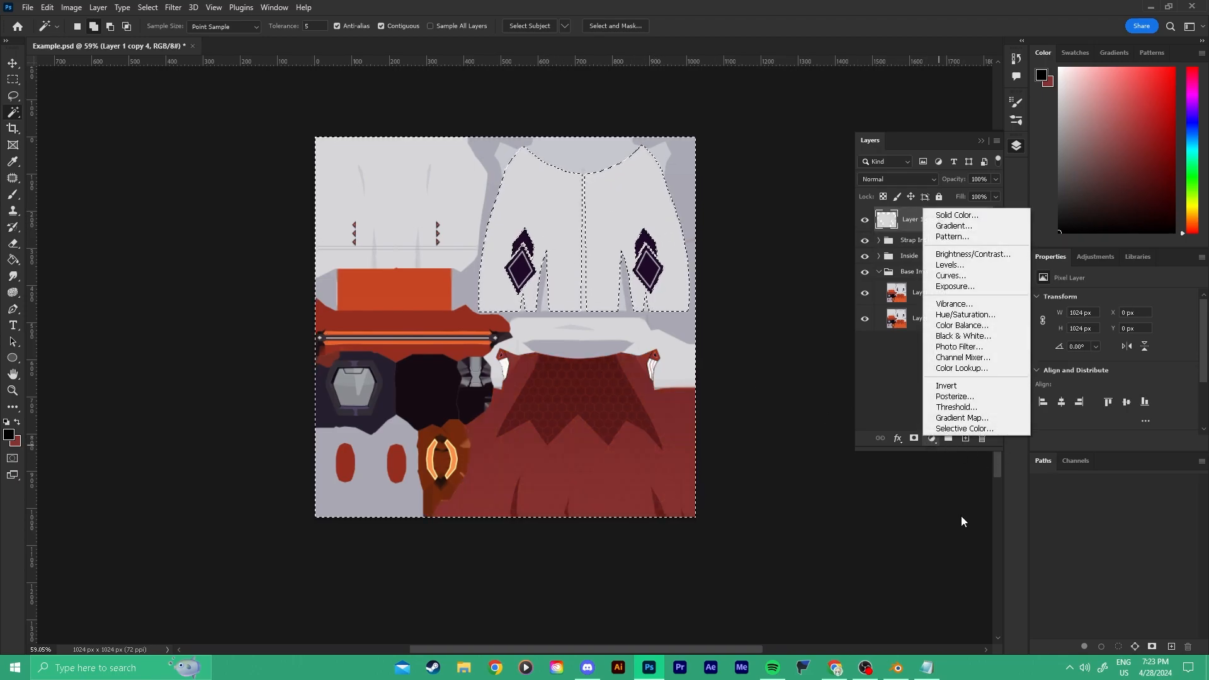
{"action": "left_click", "coordinate": [961, 418]}
{"action": "left_click", "coordinate": [916, 246]}
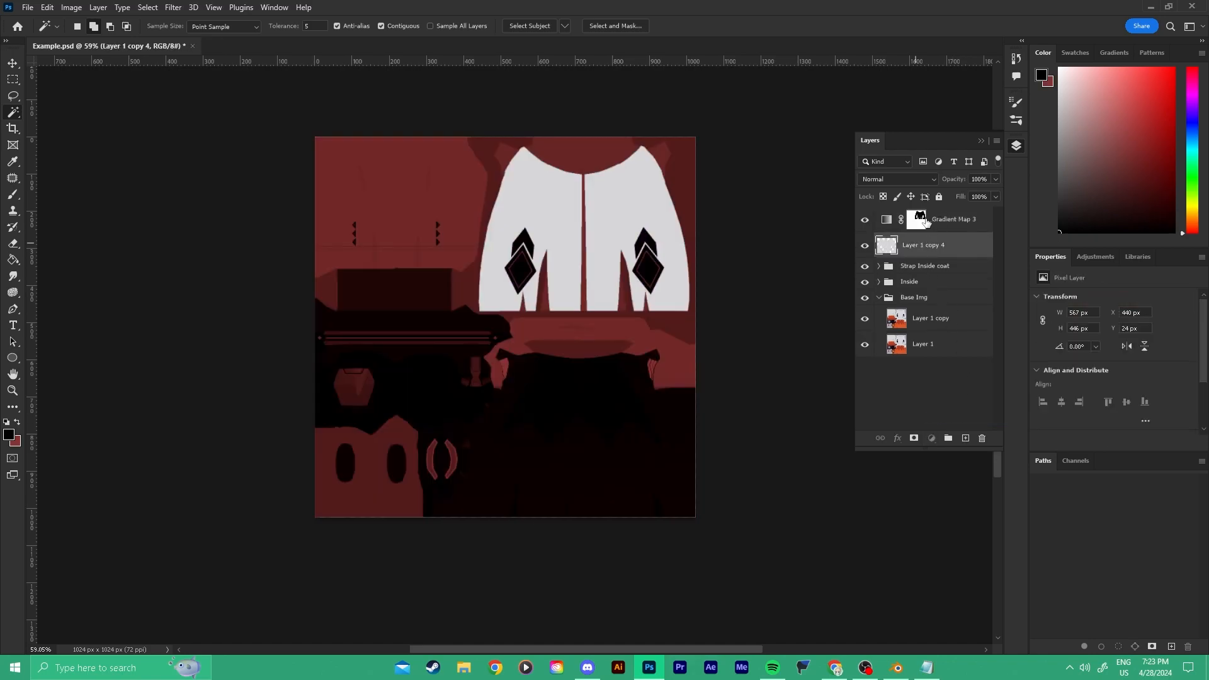
{"action": "left_click", "coordinate": [928, 221]}
{"action": "key", "text": "ctrl+i"}
Group the outer coat layer with its Gradient Map as "Outside Coat", and delete that group.
{"action": "left_click", "coordinate": [926, 248]}
{"action": "key", "text": "ctrl+g"}
{"action": "double_click", "coordinate": [913, 215]}
{"action": "type", "text": "Outside Coat"}
{"action": "key", "text": "Return"}
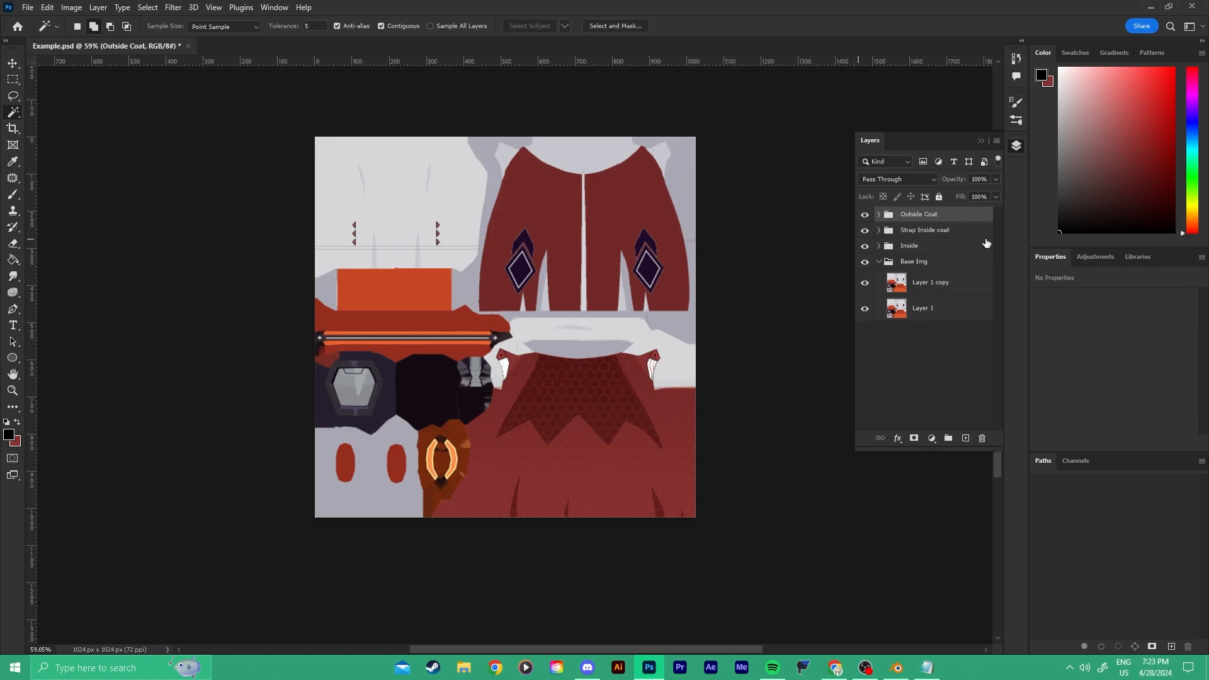
{"action": "key", "text": "Delete"}
Open the recently used Coat.psd file alongside Example.psd.
{"action": "left_click", "coordinate": [28, 8]}
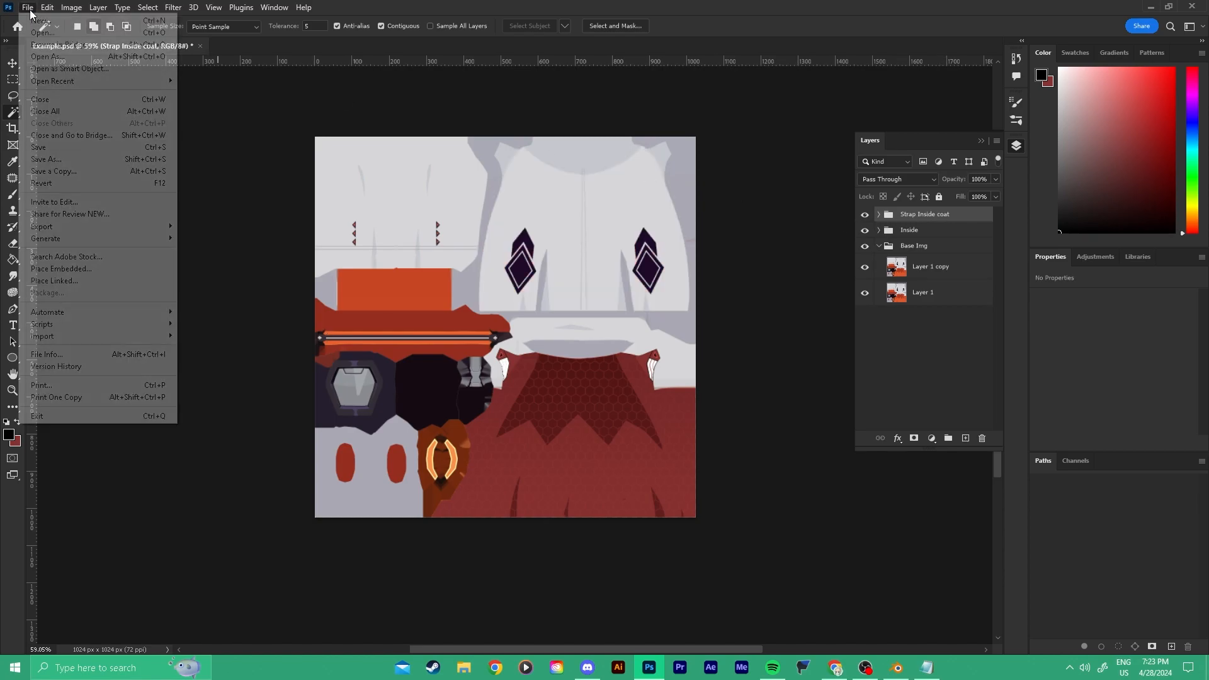
{"action": "mouse_move", "coordinate": [76, 81]}
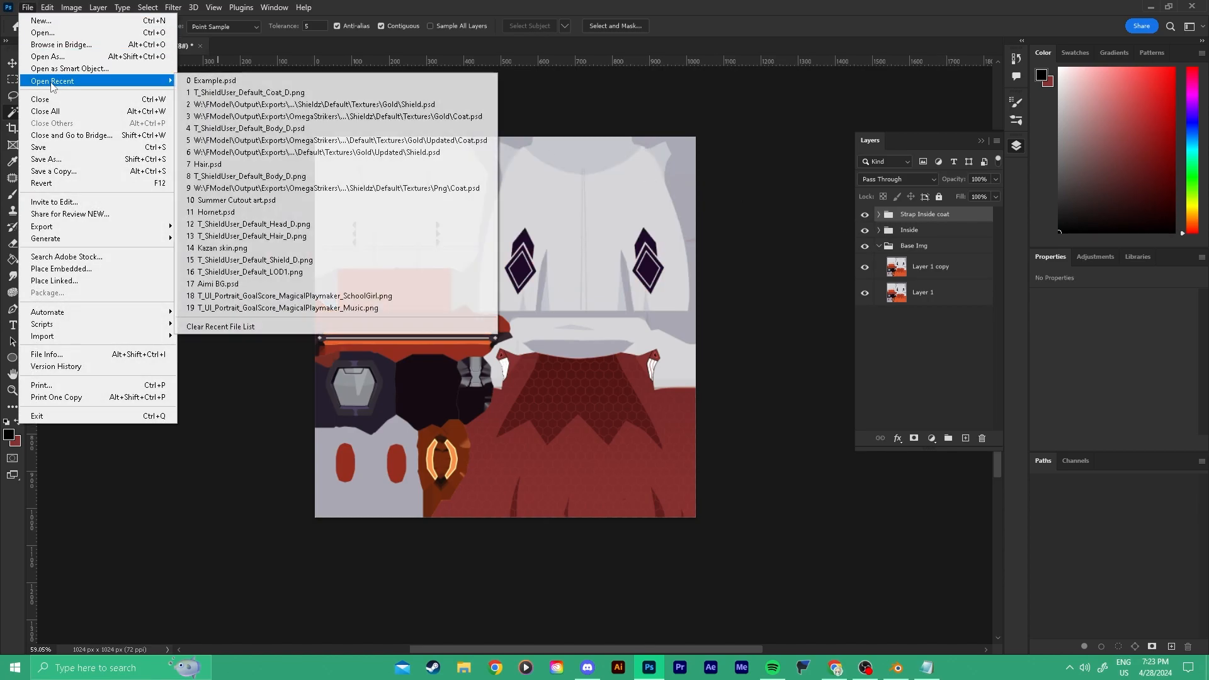
{"action": "left_click", "coordinate": [288, 94]}
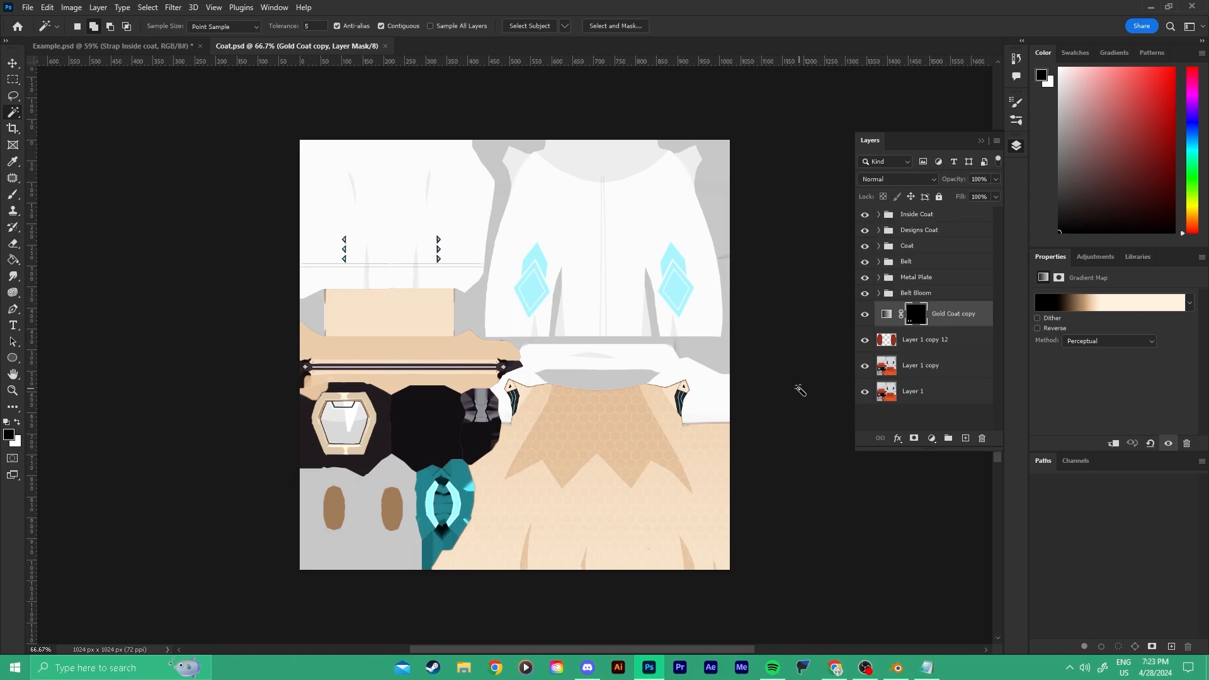
Group the layers from Layer 1 copy 3 up to Layer 2 copy within Inside Coat and name the group "Strap".
{"action": "left_click", "coordinate": [866, 219]}
{"action": "left_click", "coordinate": [866, 218]}
{"action": "left_click", "coordinate": [879, 215]}
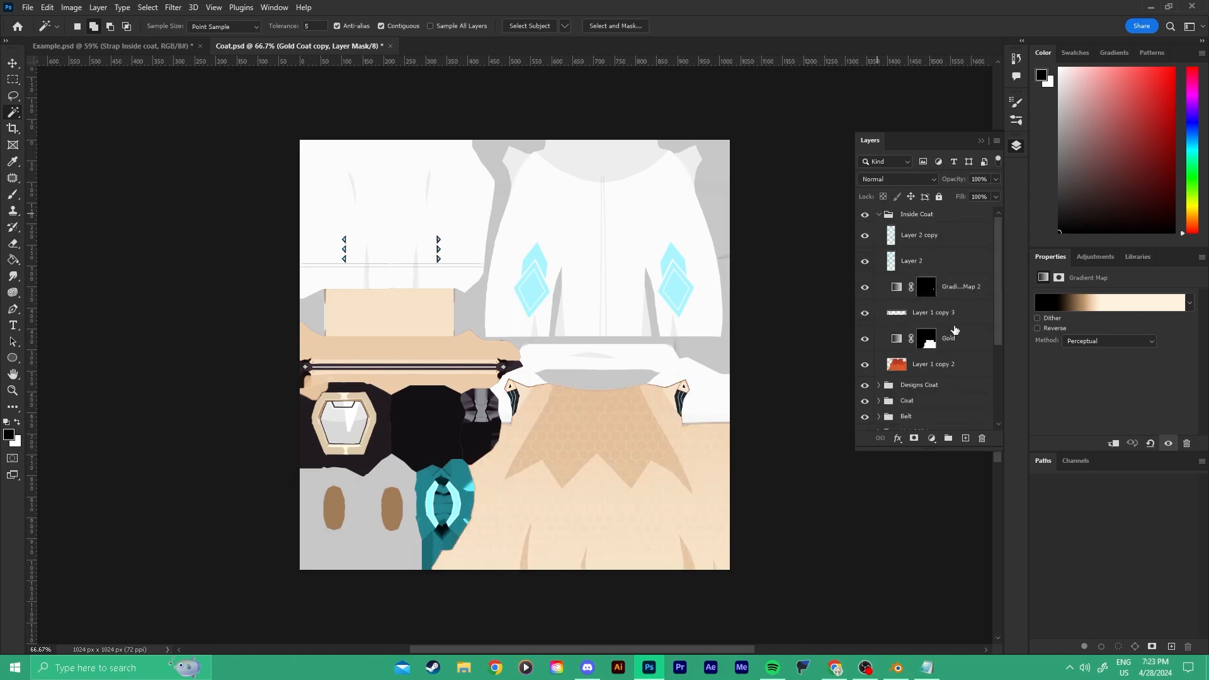
{"action": "left_click", "coordinate": [936, 321]}
{"action": "left_click", "coordinate": [938, 243], "text": "shift"}
{"action": "key", "text": "ctrl+g"}
{"action": "double_click", "coordinate": [920, 231]}
{"action": "type", "text": "S"}
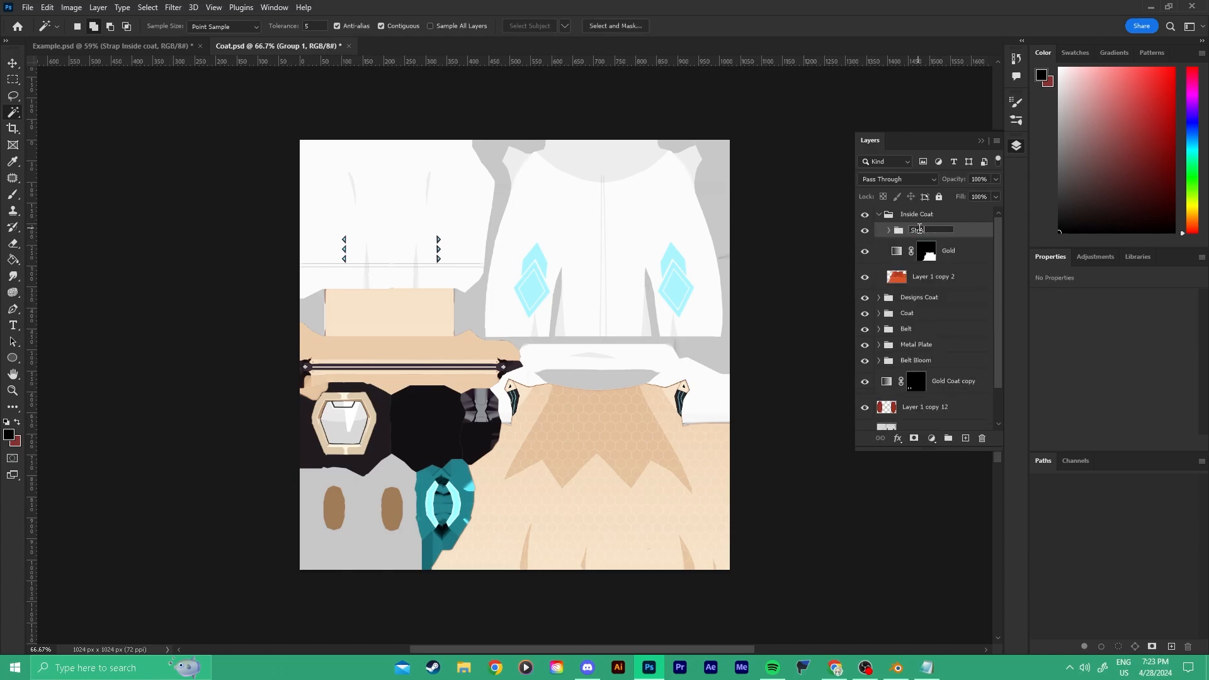
{"action": "type", "text": "trap"}
{"action": "key", "text": "Return"}
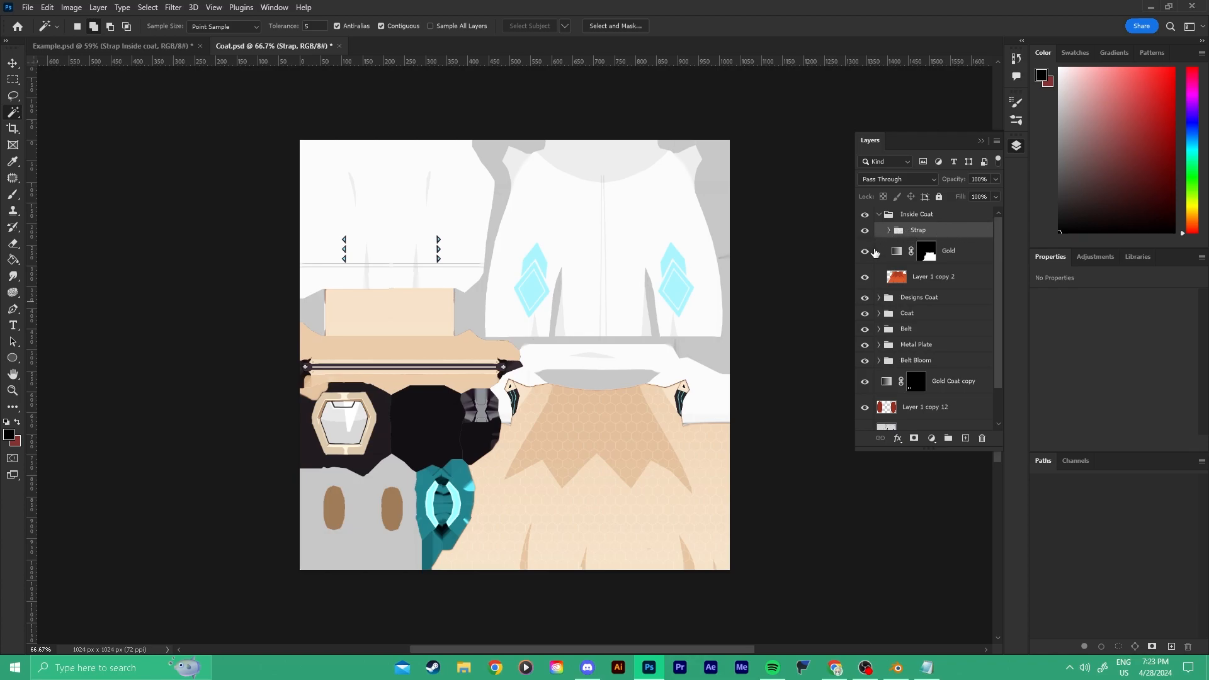
Hide and show the Inside Coat group to check its effect on the texture, and collapse the group.
{"action": "left_click", "coordinate": [866, 215]}
{"action": "left_click", "coordinate": [866, 215]}
{"action": "left_click", "coordinate": [879, 214]}
Start saving a copy of Example.psd and choose the Red folder inside Textures > Gold as its destination.
{"action": "left_click_drag", "start_coordinate": [566, 228], "coordinate": [543, 248]}
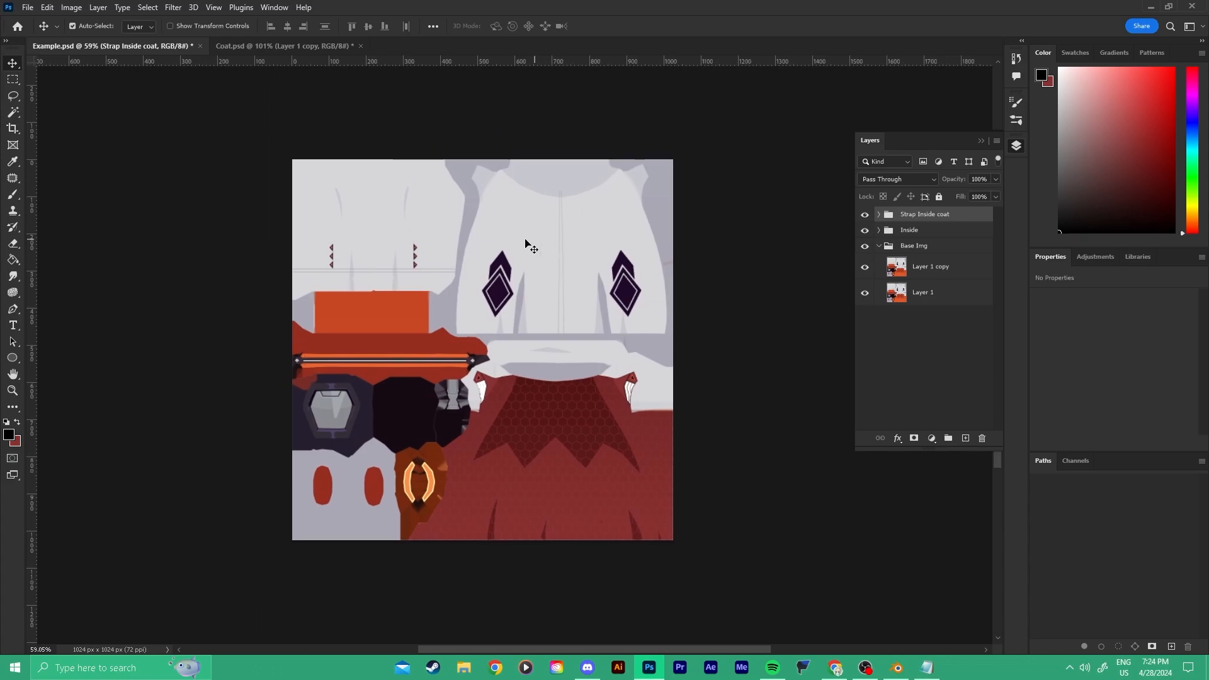
{"action": "key", "text": "z"}
{"action": "left_click_drag", "start_coordinate": [629, 393], "coordinate": [667, 424]}
{"action": "key", "text": "v"}
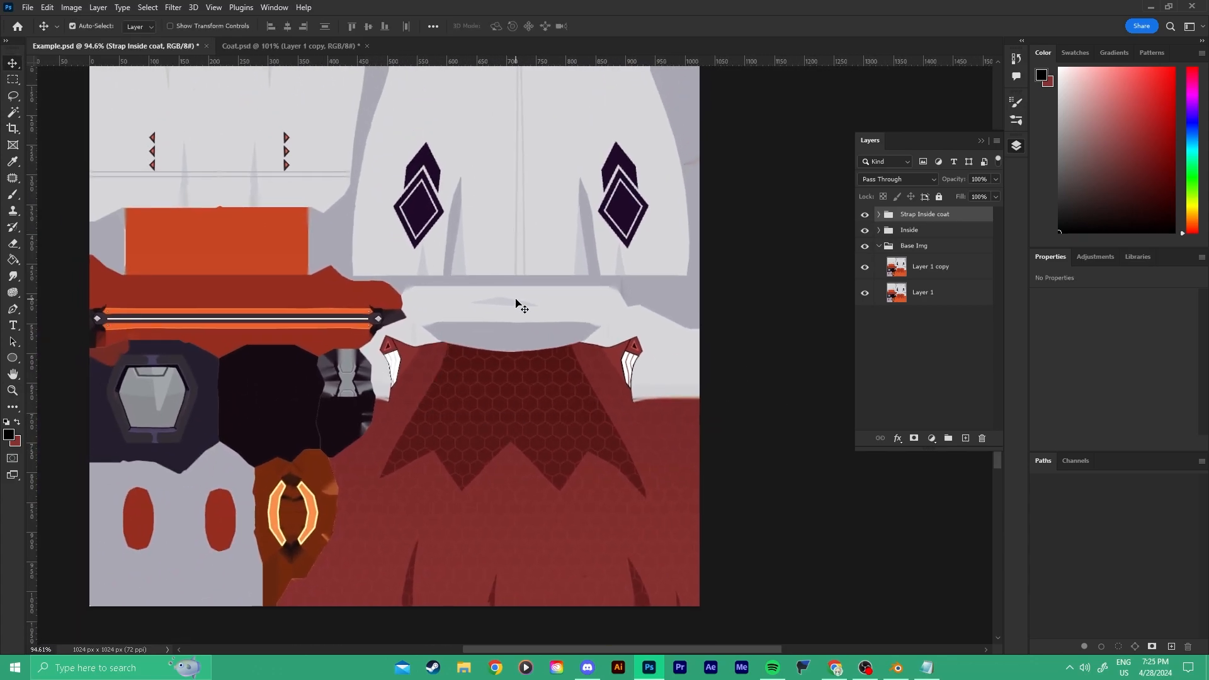
{"action": "left_click", "coordinate": [28, 7]}
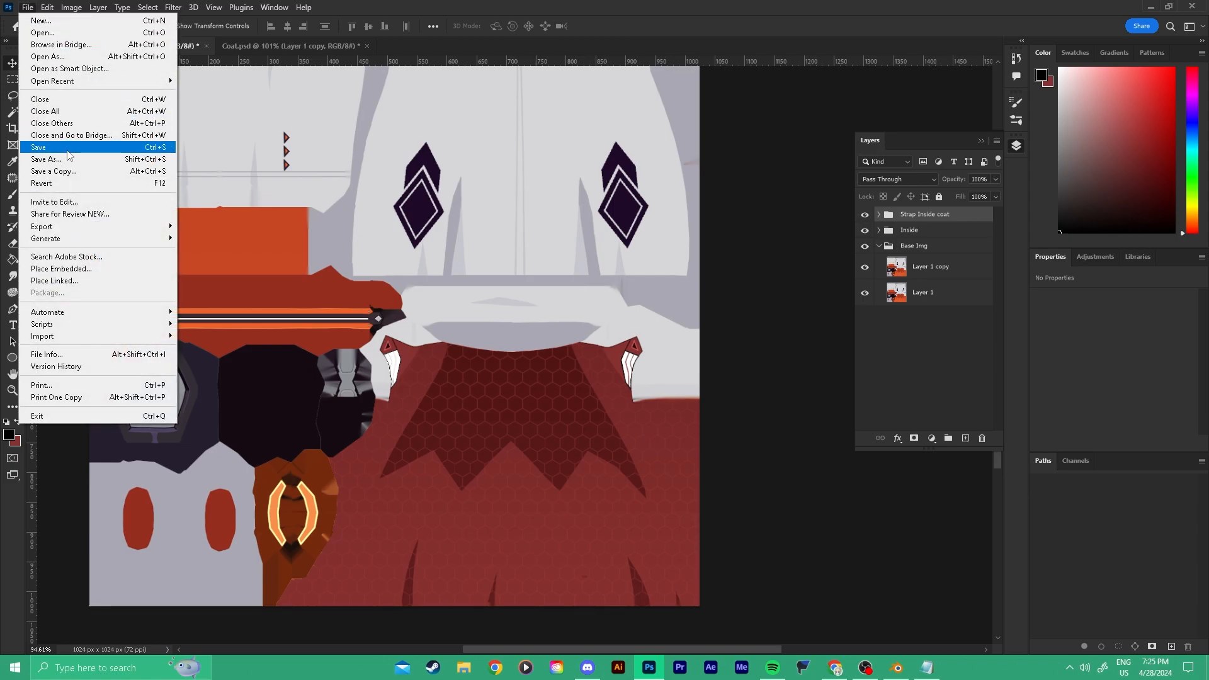
{"action": "left_click", "coordinate": [54, 170]}
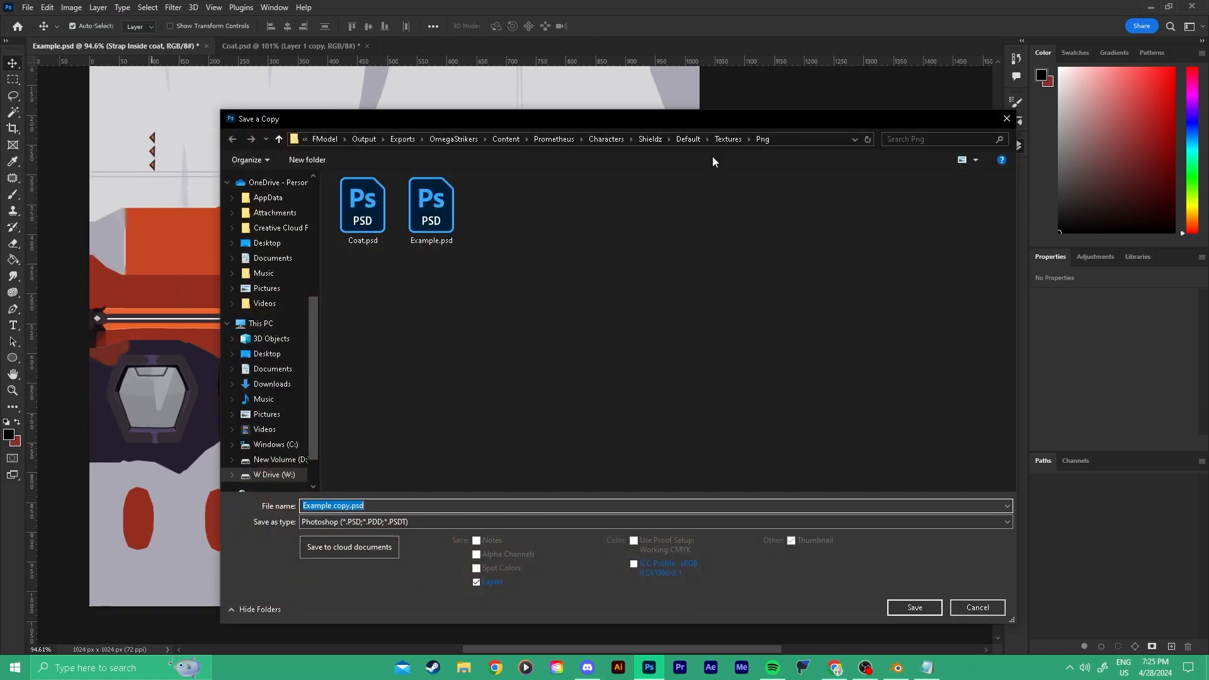
{"action": "left_click", "coordinate": [728, 138]}
{"action": "double_click", "coordinate": [363, 208]}
{"action": "left_click", "coordinate": [569, 213]}
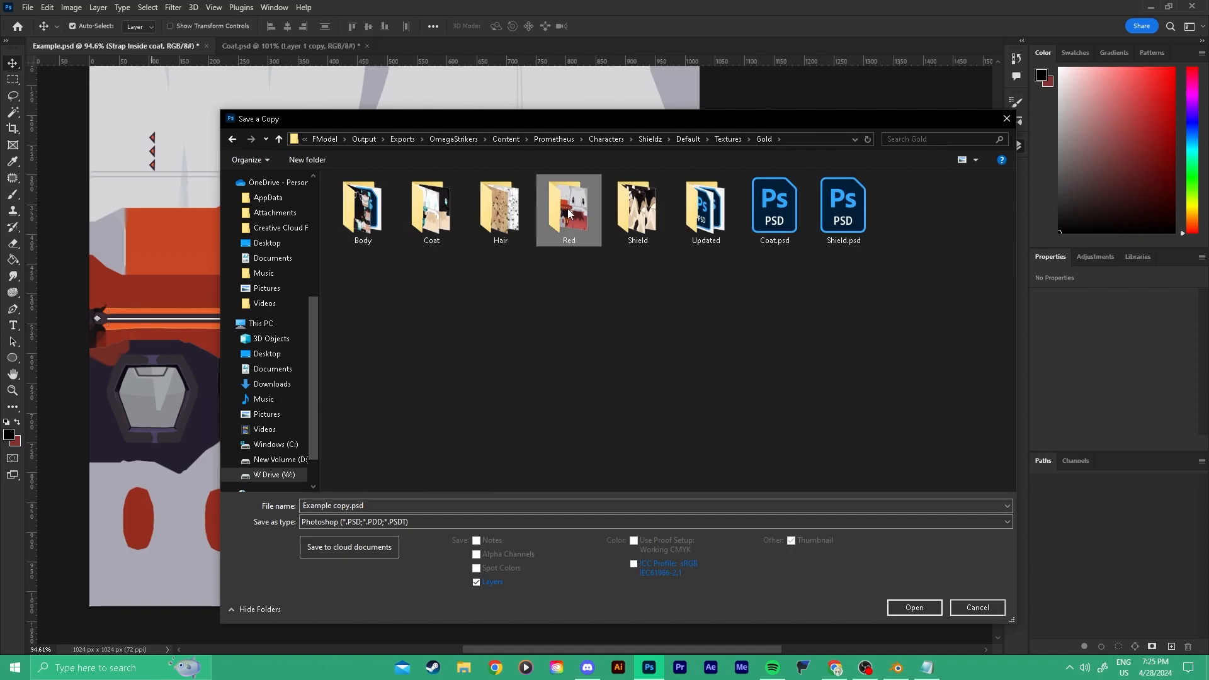
{"action": "double_click", "coordinate": [569, 212]}
Save the copy as a PNG named "Test coat 1" with the smallest file size option.
{"action": "left_click", "coordinate": [372, 504]}
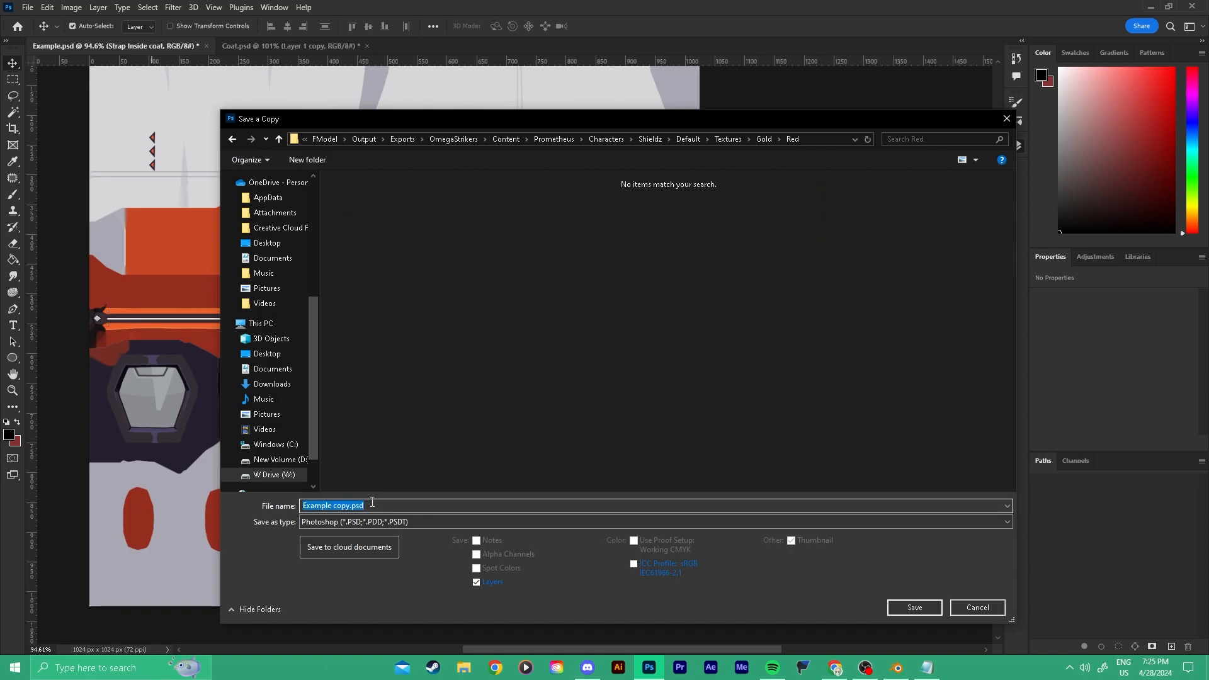
{"action": "type", "text": "Test coat 1"}
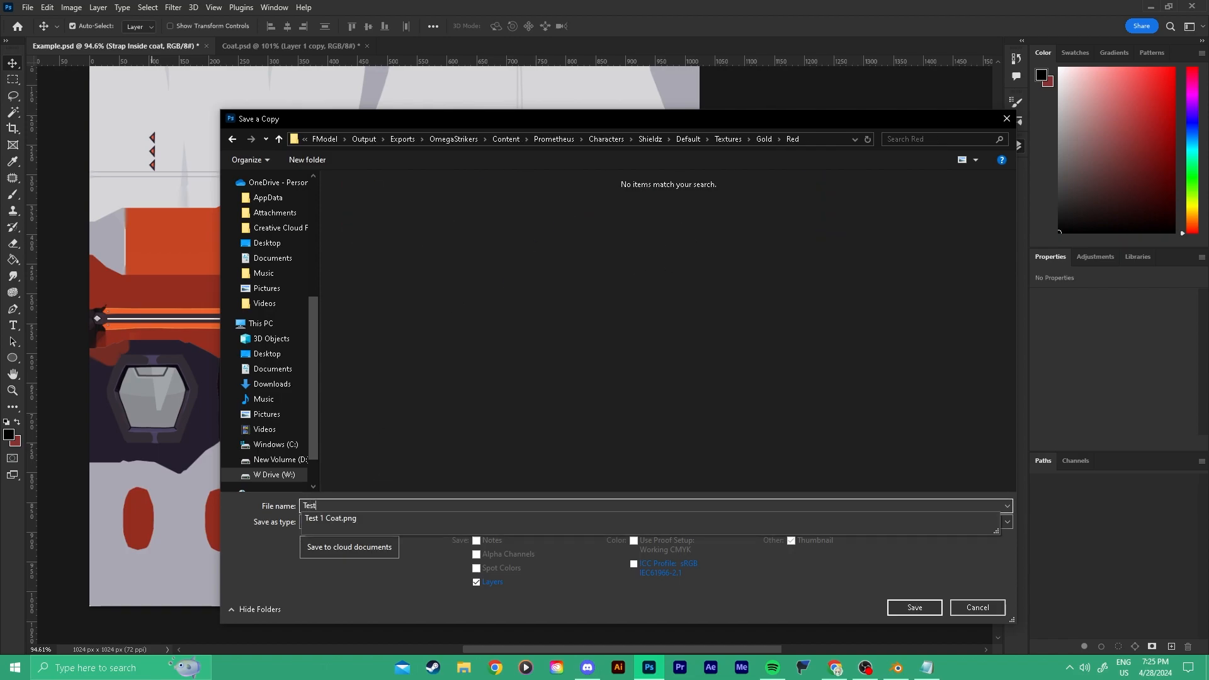
{"action": "left_click", "coordinate": [420, 521]}
{"action": "left_click", "coordinate": [328, 474]}
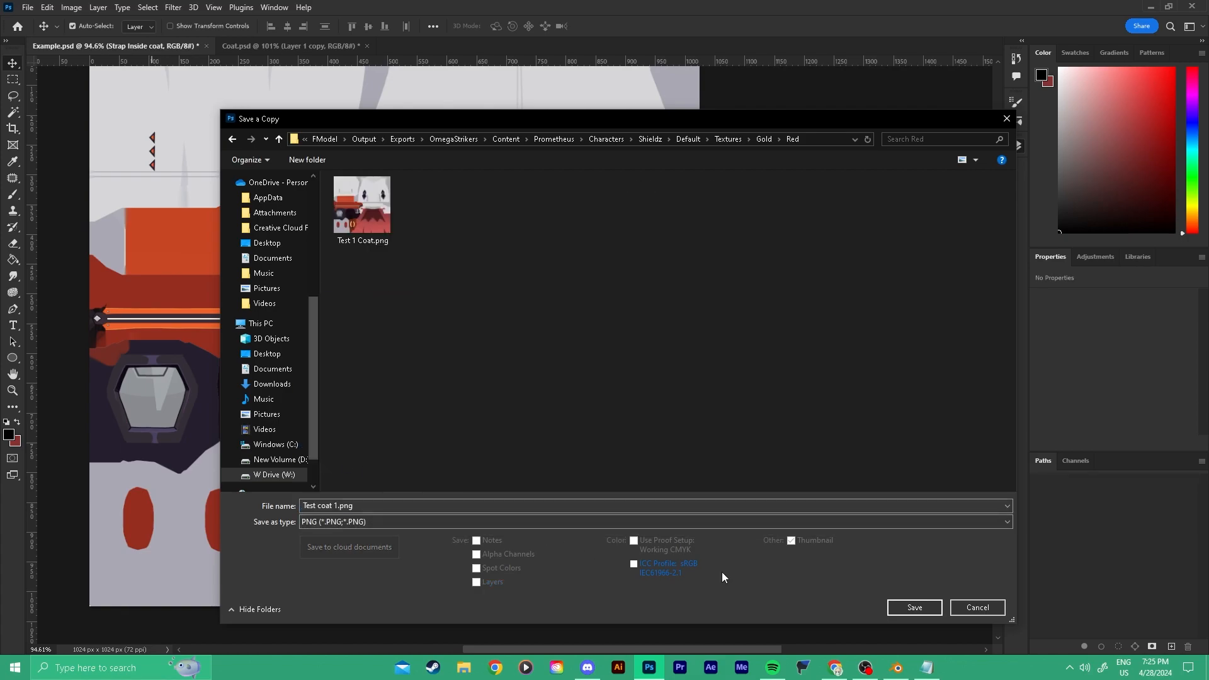
{"action": "left_click", "coordinate": [915, 607]}
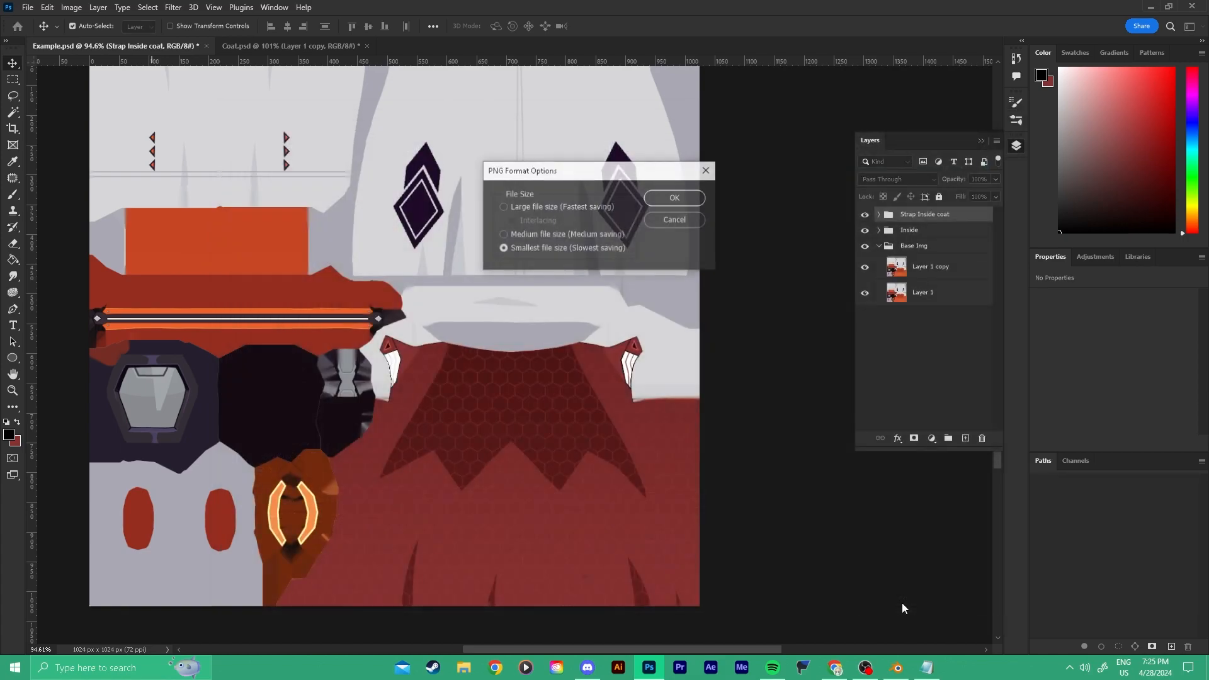
{"action": "left_click", "coordinate": [676, 199]}
Switch to Blender and load Test coat 1.png from the Gold\Red folder into the coat cloth material's image texture node.
{"action": "key", "text": "alt+Tab"}
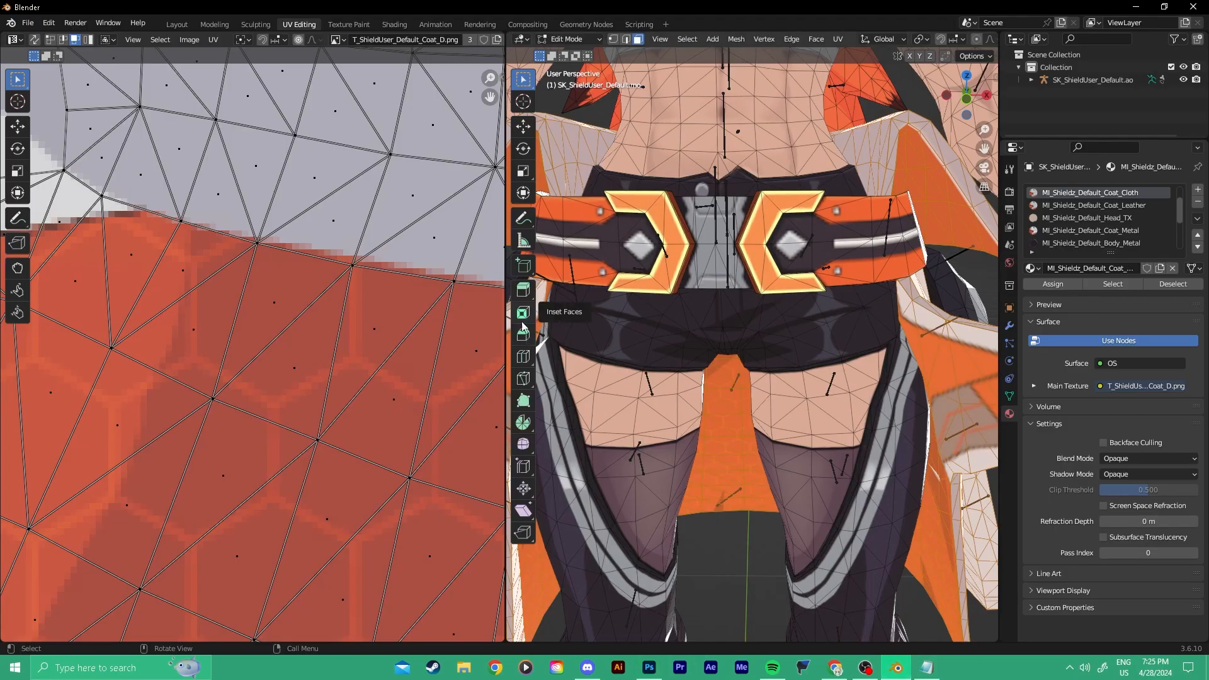
{"action": "left_click", "coordinate": [394, 25]}
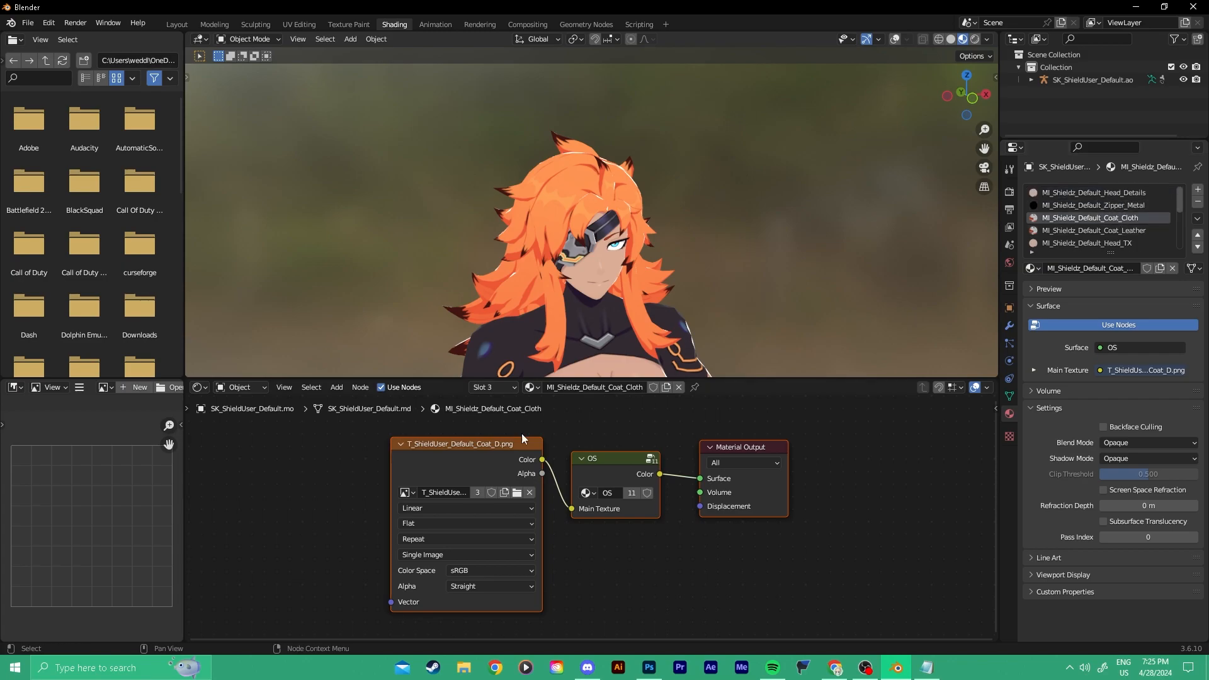
{"action": "left_click", "coordinate": [517, 493]}
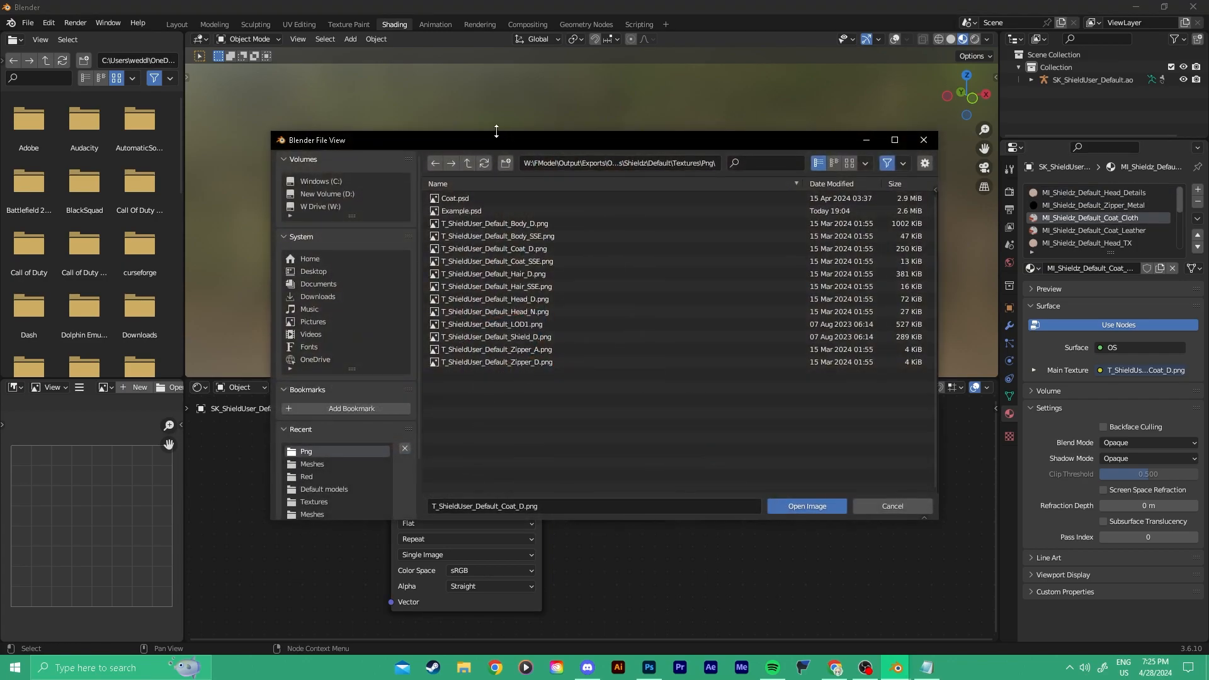
{"action": "left_click", "coordinate": [471, 165]}
{"action": "left_click", "coordinate": [455, 199]}
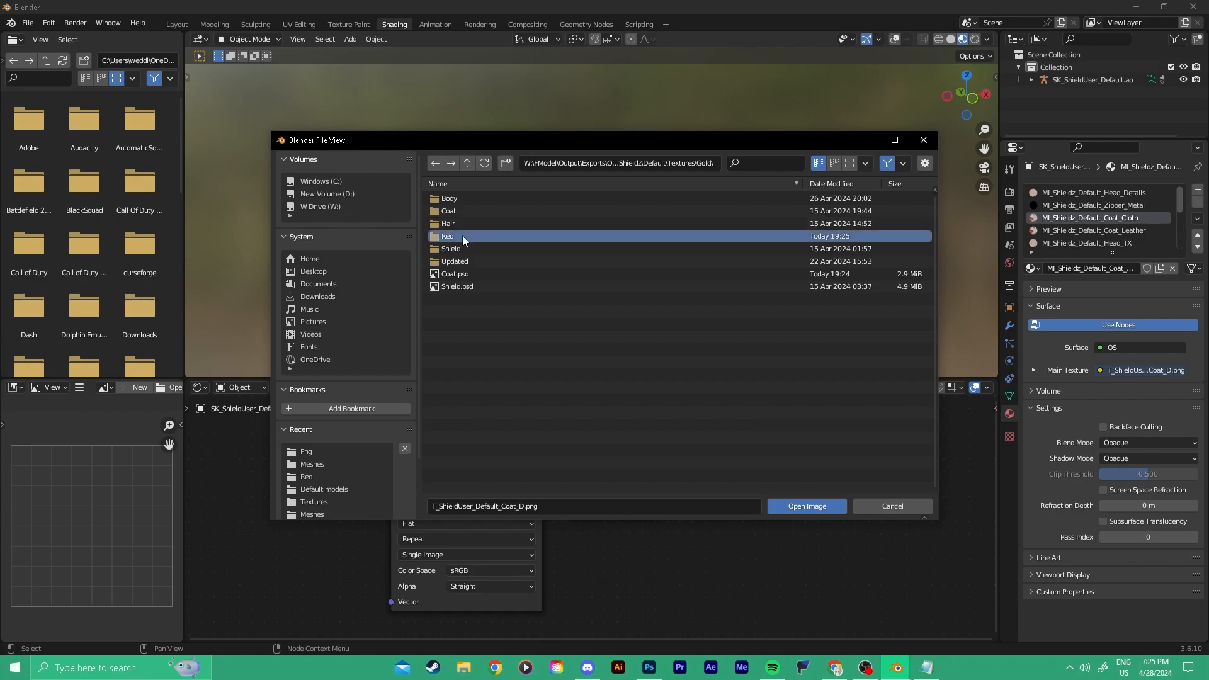
{"action": "left_click", "coordinate": [462, 236]}
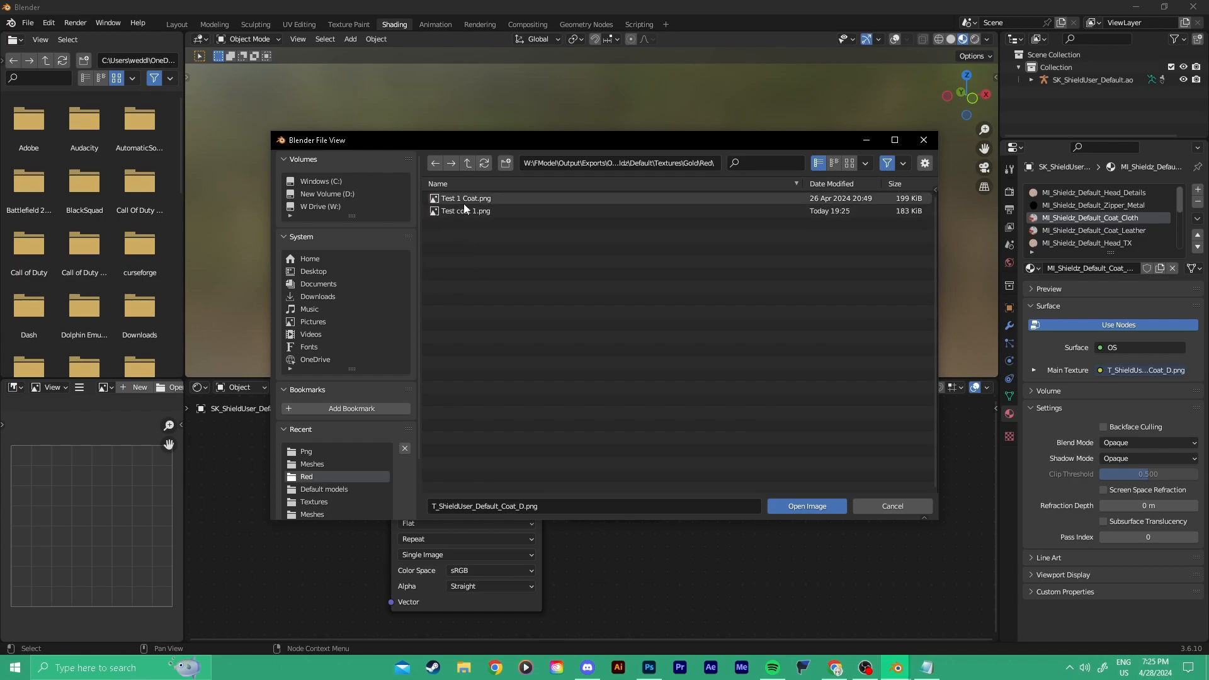
{"action": "double_click", "coordinate": [497, 211]}
Examine the new coat texture on the full character model and up close at the strap.
{"action": "middle_click_drag", "start_coordinate": [496, 228], "coordinate": [628, 264], "text": "shift"}
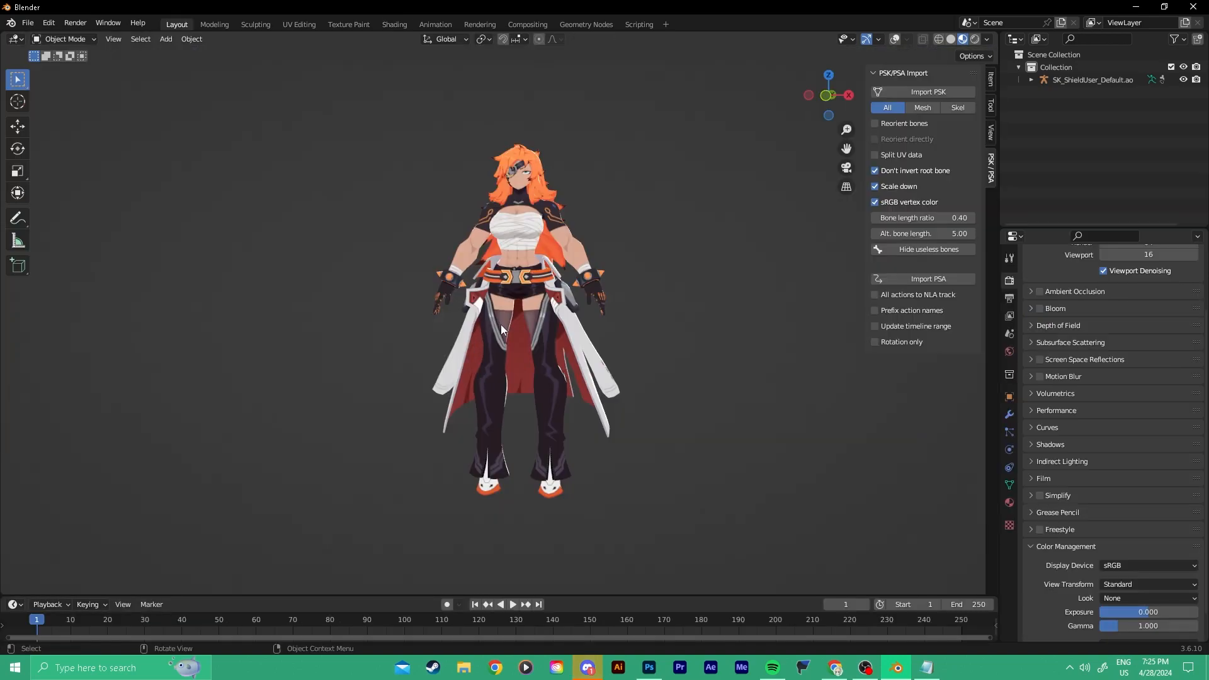
{"action": "mouse_move", "coordinate": [500, 324]}
{"action": "middle_mouse_down"}
{"action": "mouse_move", "coordinate": [719, 371]}
{"action": "mouse_move", "coordinate": [550, 360]}
{"action": "mouse_move", "coordinate": [468, 308]}
{"action": "mouse_move", "coordinate": [417, 307]}
{"action": "mouse_move", "coordinate": [483, 311]}
{"action": "mouse_move", "coordinate": [450, 303]}
{"action": "middle_mouse_up"}
{"action": "scroll", "coordinate": [445, 313], "scroll_direction": "up", "scroll_amount": 2}
{"action": "scroll", "coordinate": [499, 311], "scroll_direction": "up", "scroll_amount": 7}
{"action": "middle_click_drag", "start_coordinate": [395, 250], "coordinate": [459, 315], "text": "shift"}
Switch to Photoshop and examine the straps' outline and stripes with the layers of the Strap Inside coat group listed.
{"action": "key", "text": "alt+Tab"}
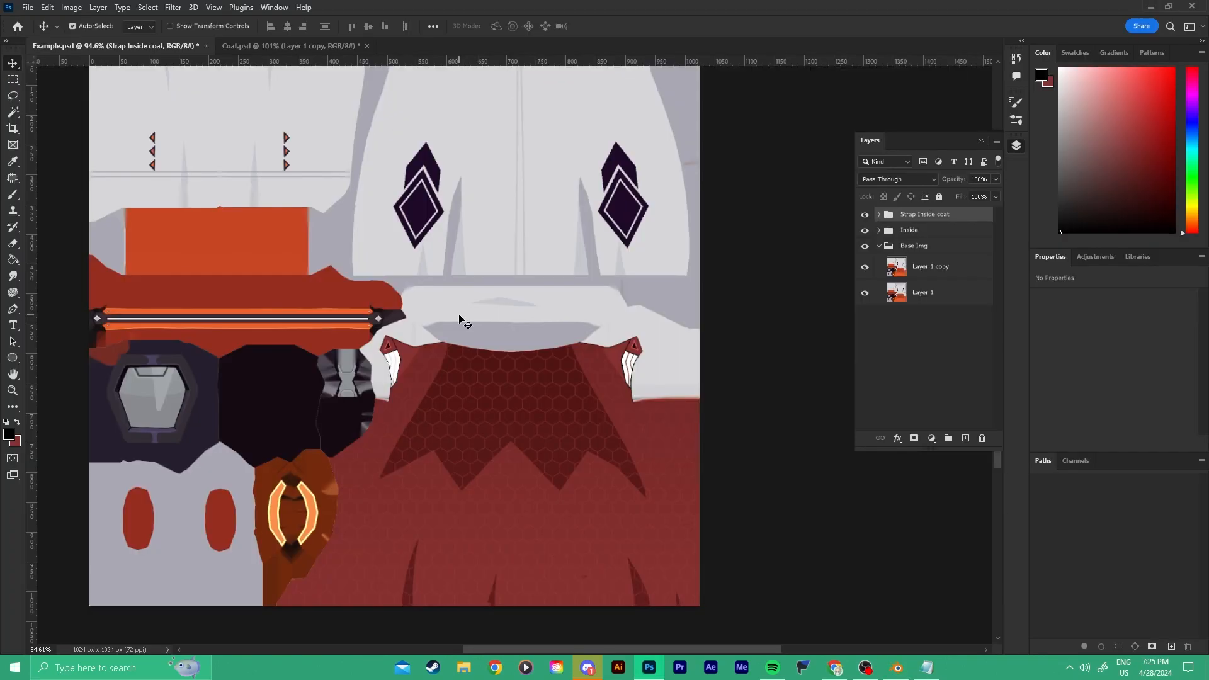
{"action": "scroll", "coordinate": [479, 378], "scroll_direction": "up", "scroll_amount": 10, "text": "alt"}
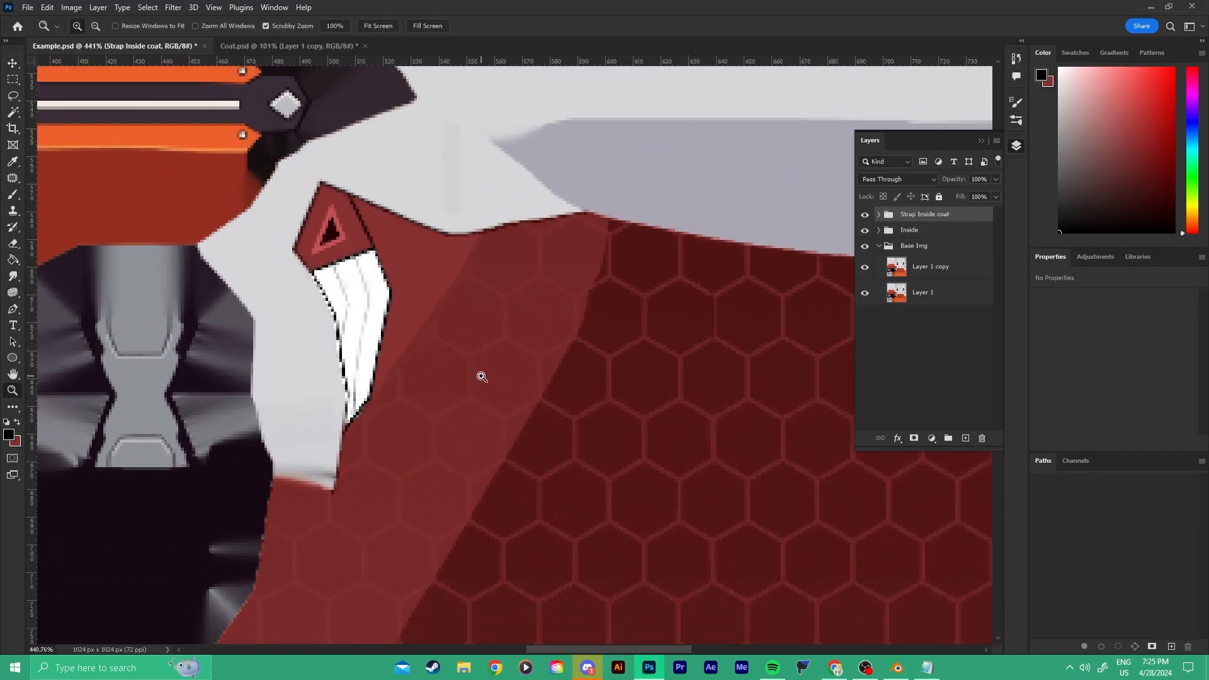
{"action": "left_click", "coordinate": [880, 215]}
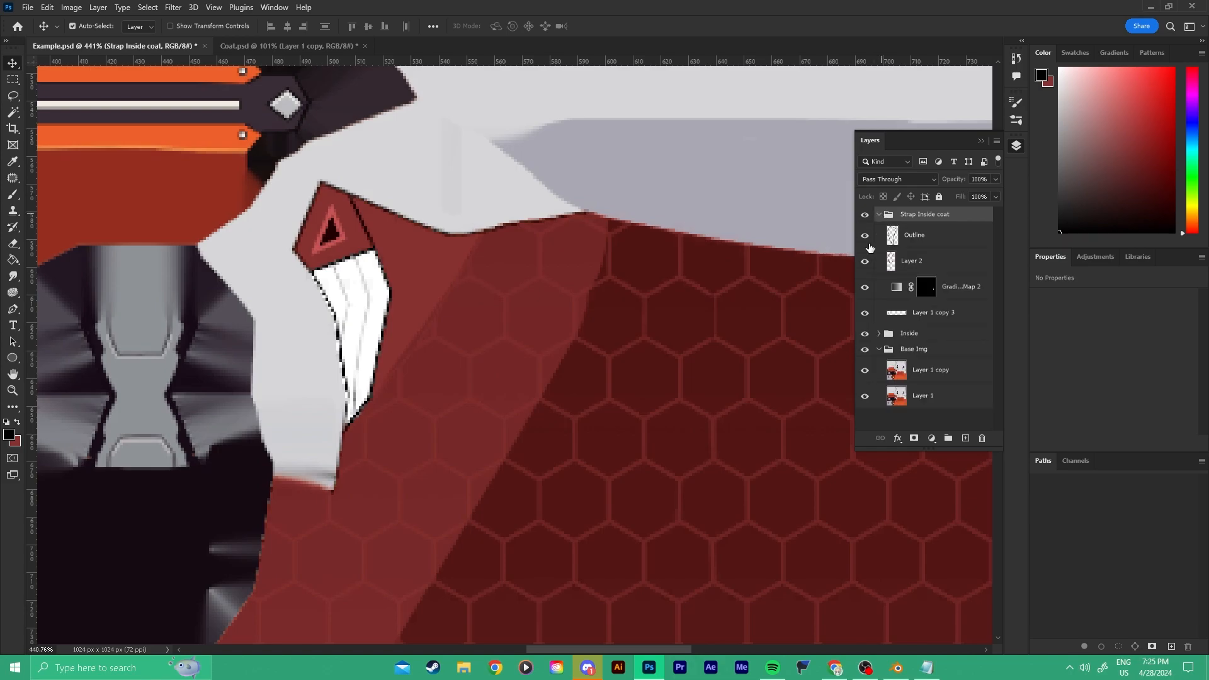
{"action": "left_click_drag", "start_coordinate": [644, 243], "coordinate": [553, 227], "text": "ctrl"}
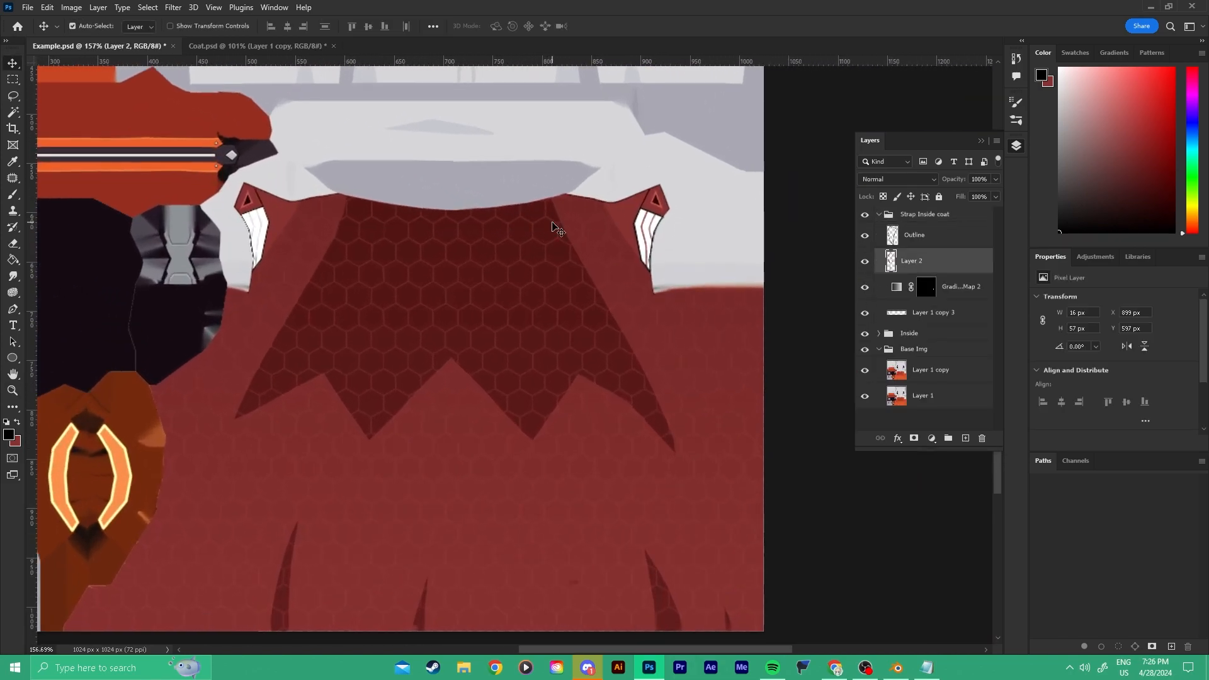
{"action": "left_click_drag", "start_coordinate": [669, 243], "coordinate": [715, 229], "text": "ctrl"}
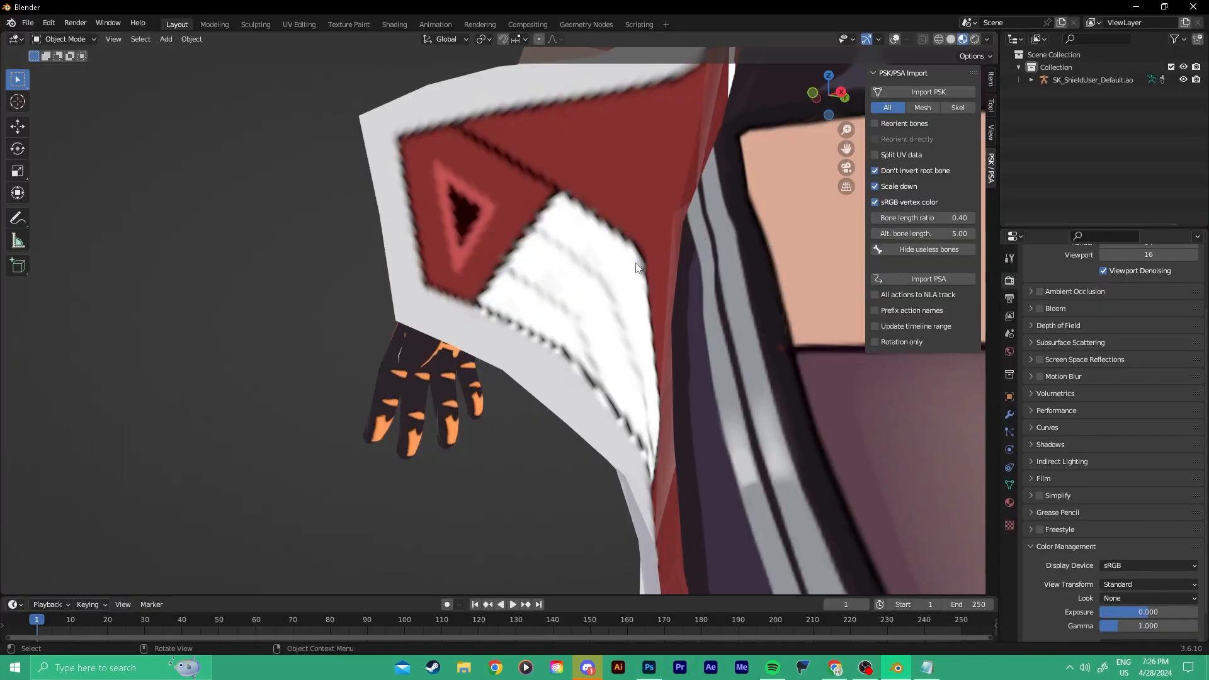
Compare the original and recoloured coat textures on the Blender model by repeatedly undoing and redoing the texture change.
{"action": "middle_click_drag", "start_coordinate": [636, 267], "coordinate": [576, 245]}
{"action": "scroll", "coordinate": [591, 236], "scroll_direction": "down", "scroll_amount": 6}
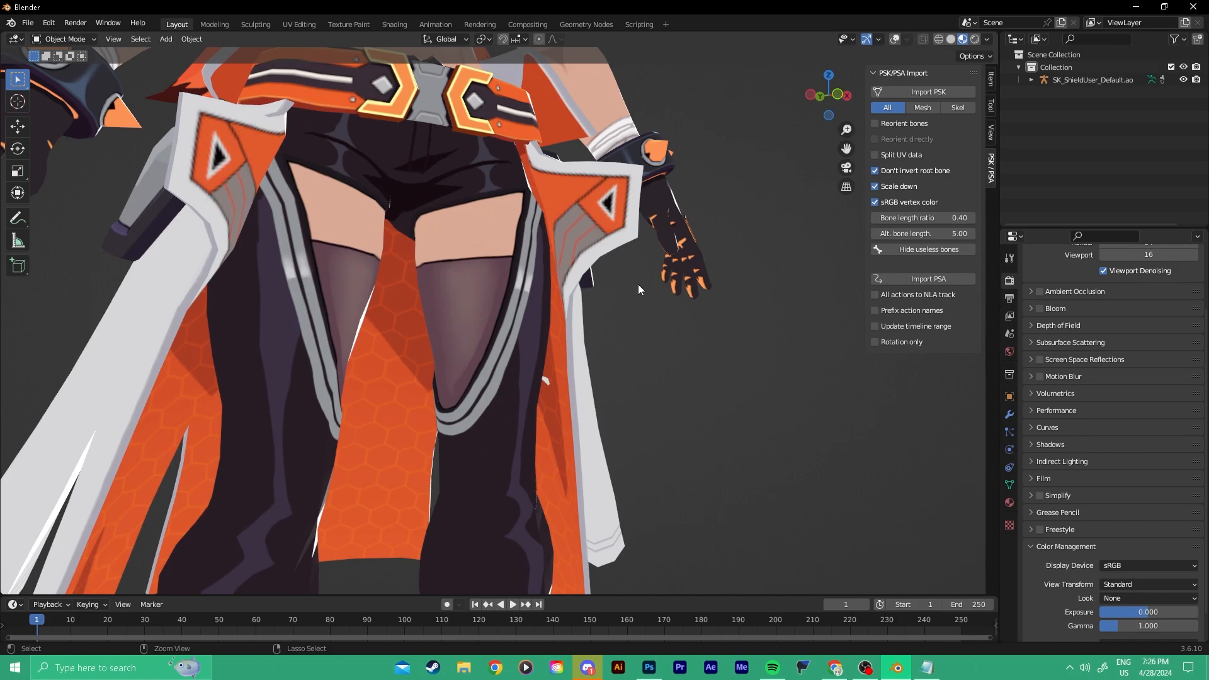
{"action": "key", "text": "ctrl+shift+z"}
{"action": "key", "text": "ctrl+z"}
{"action": "key", "text": "ctrl+shift+z"}
{"action": "scroll", "coordinate": [575, 265], "scroll_direction": "up", "scroll_amount": 4}
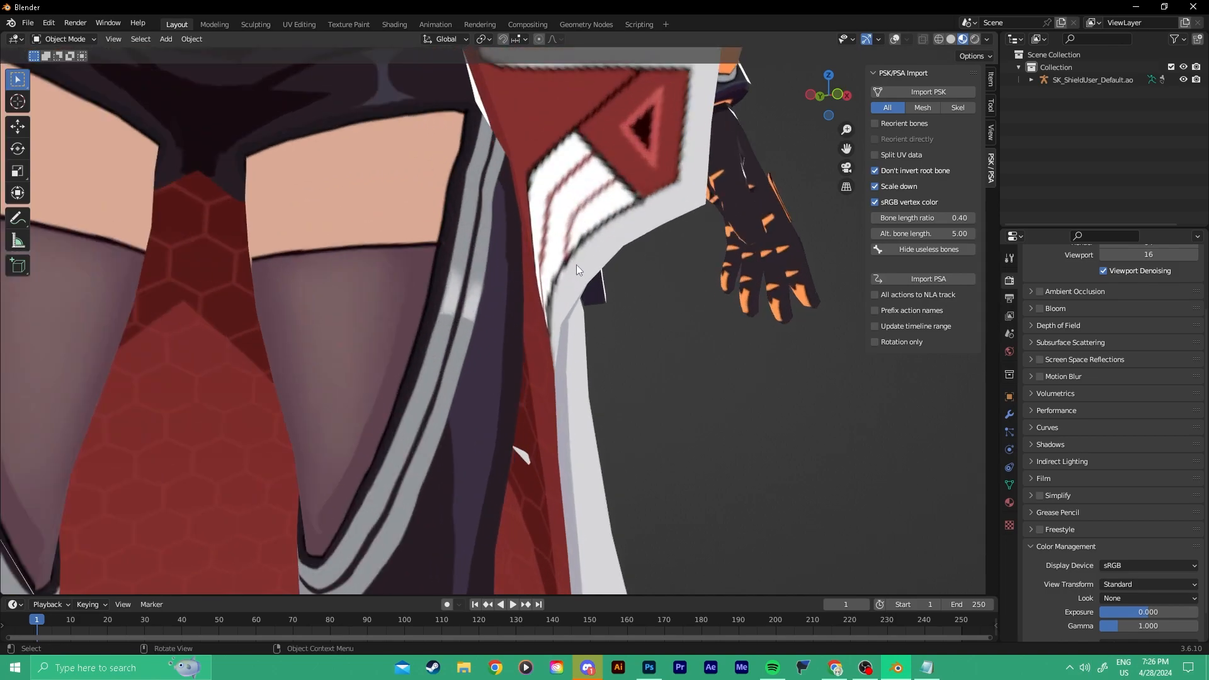
{"action": "scroll", "coordinate": [575, 264], "scroll_direction": "down", "scroll_amount": 2}
{"action": "key", "text": "ctrl+z"}
{"action": "key", "text": "ctrl+shift+z"}
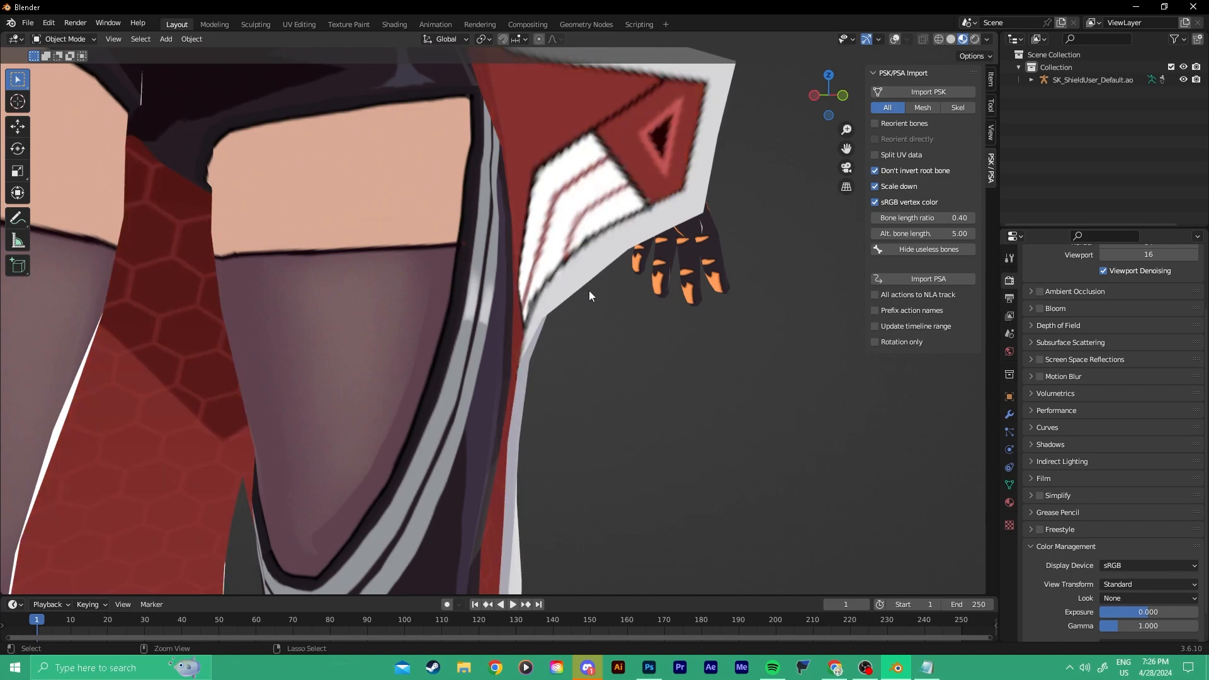
{"action": "scroll", "coordinate": [588, 293], "scroll_direction": "down", "scroll_amount": 7}
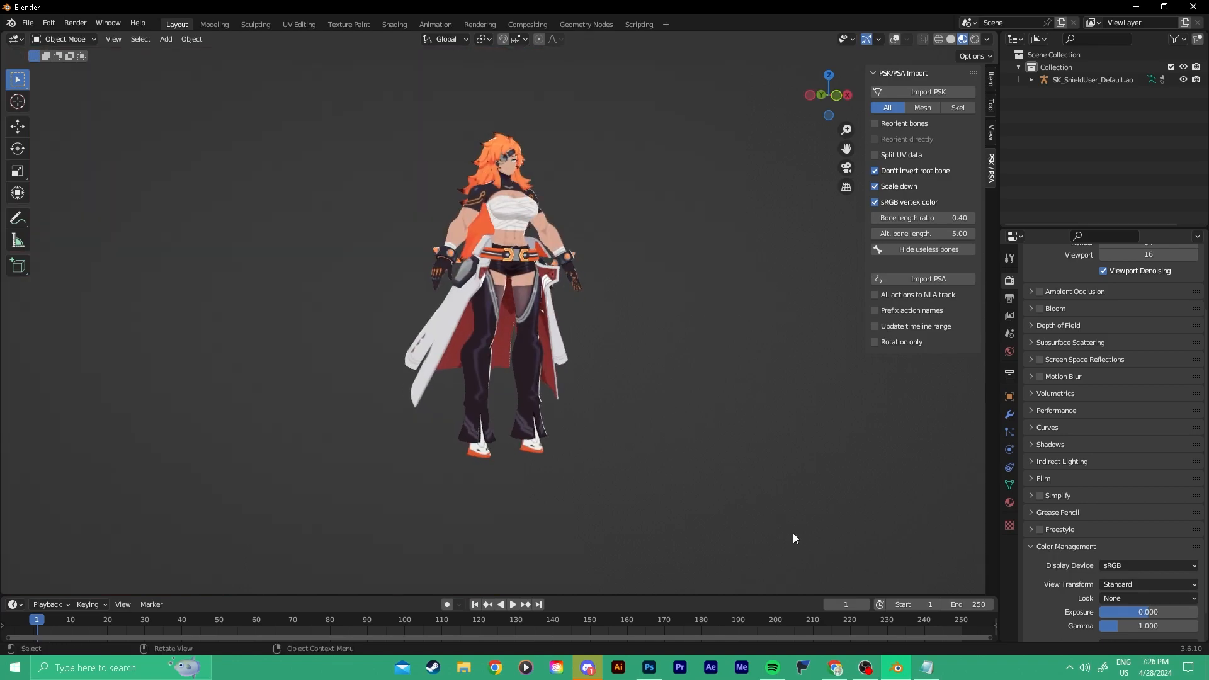
Switch to Coat.psd in Photoshop, duplicate the Gold Gradient Map inside the Inside Coat group, and hide the original.
{"action": "left_click", "coordinate": [649, 666]}
{"action": "scroll", "coordinate": [640, 402], "scroll_direction": "down", "scroll_amount": 2, "text": "alt"}
{"action": "scroll", "coordinate": [641, 403], "scroll_direction": "down", "scroll_amount": 1, "text": "alt"}
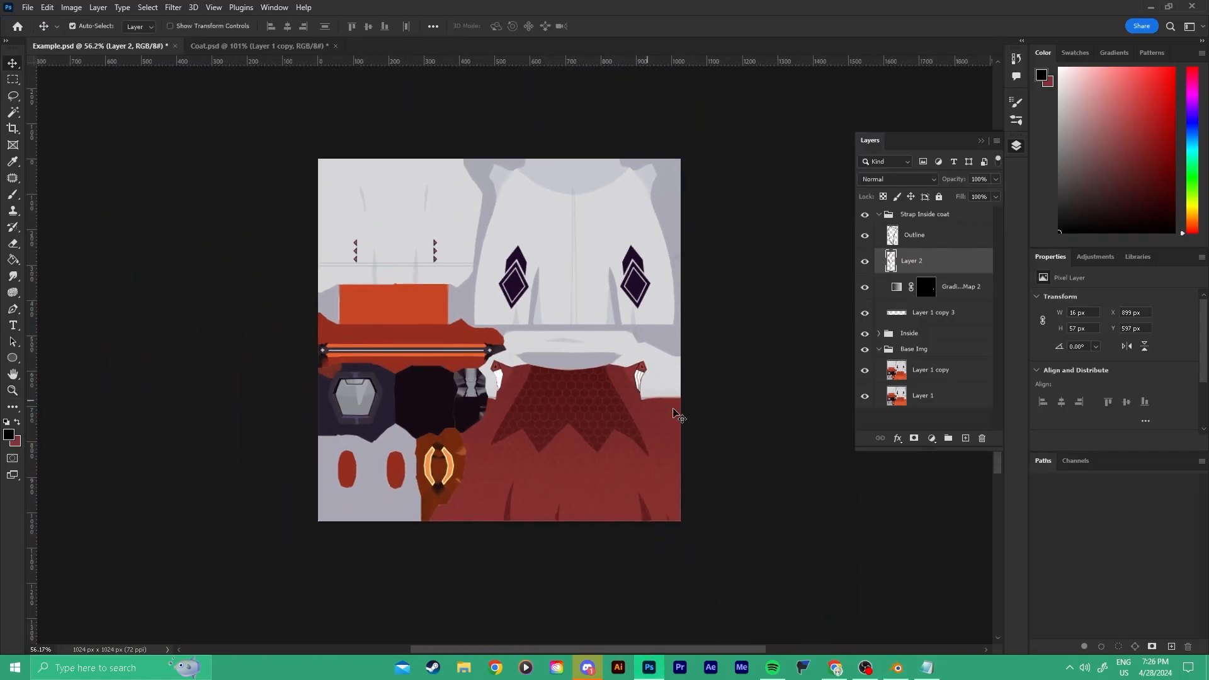
{"action": "left_click", "coordinate": [255, 47]}
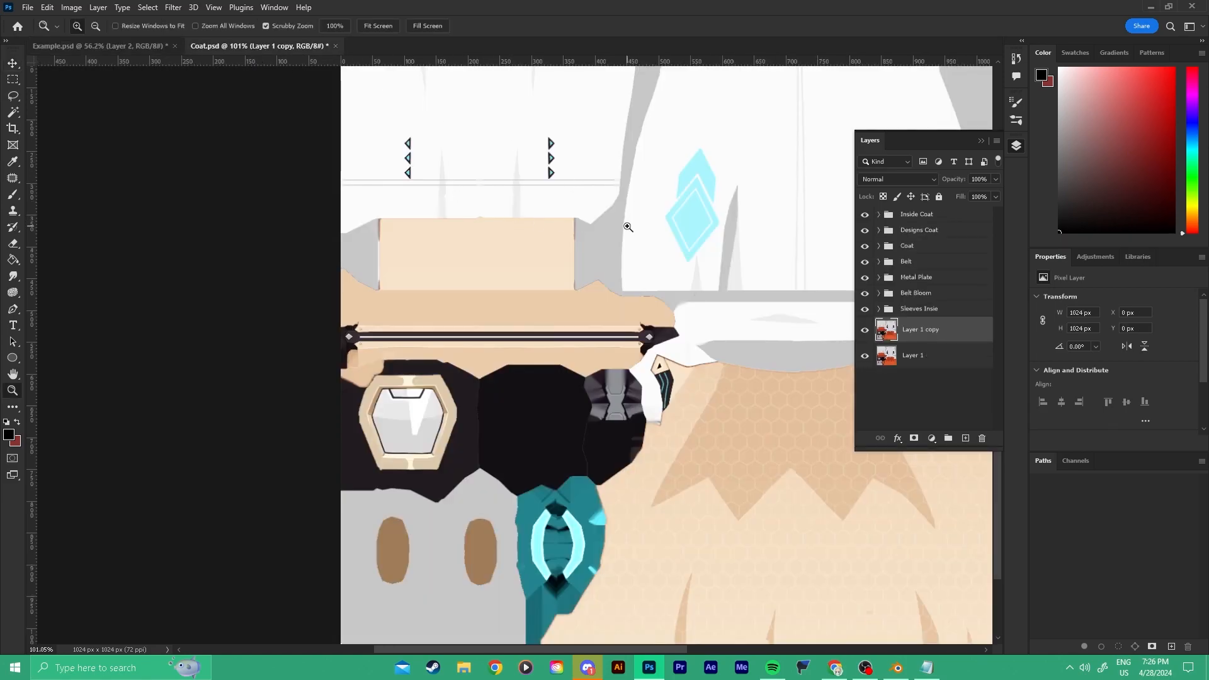
{"action": "scroll", "coordinate": [609, 219], "scroll_direction": "down", "scroll_amount": 3, "text": "alt"}
{"action": "left_click_drag", "start_coordinate": [519, 220], "coordinate": [466, 239]}
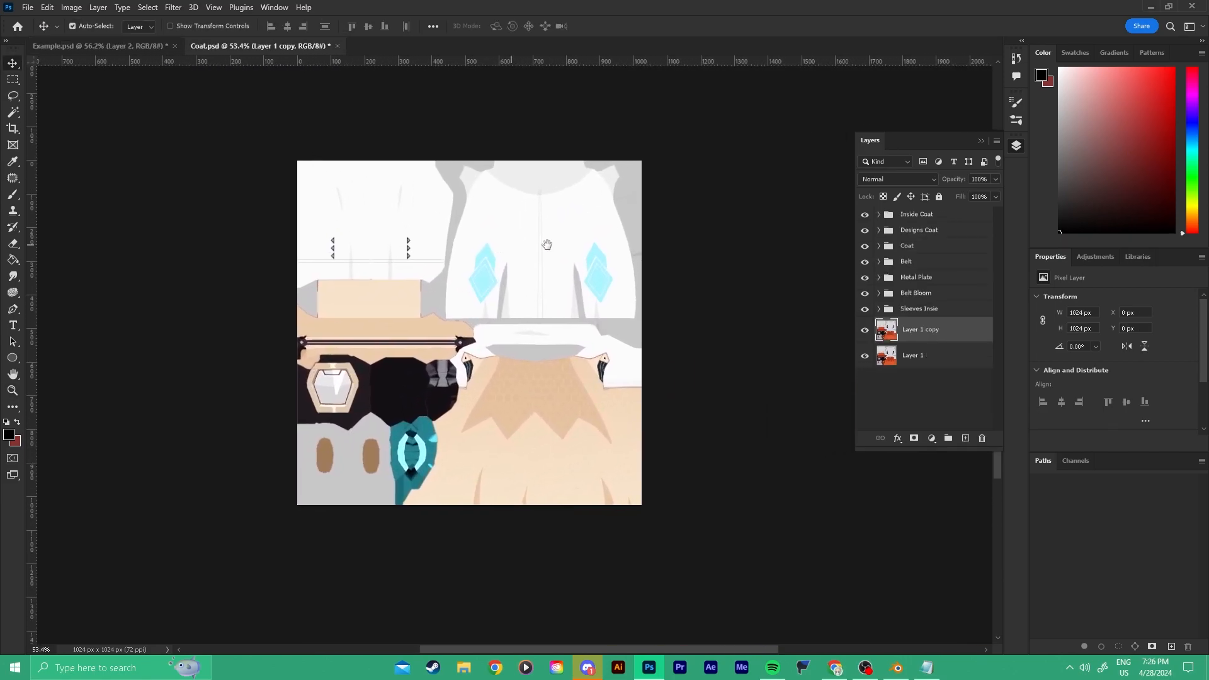
{"action": "left_click", "coordinate": [876, 219]}
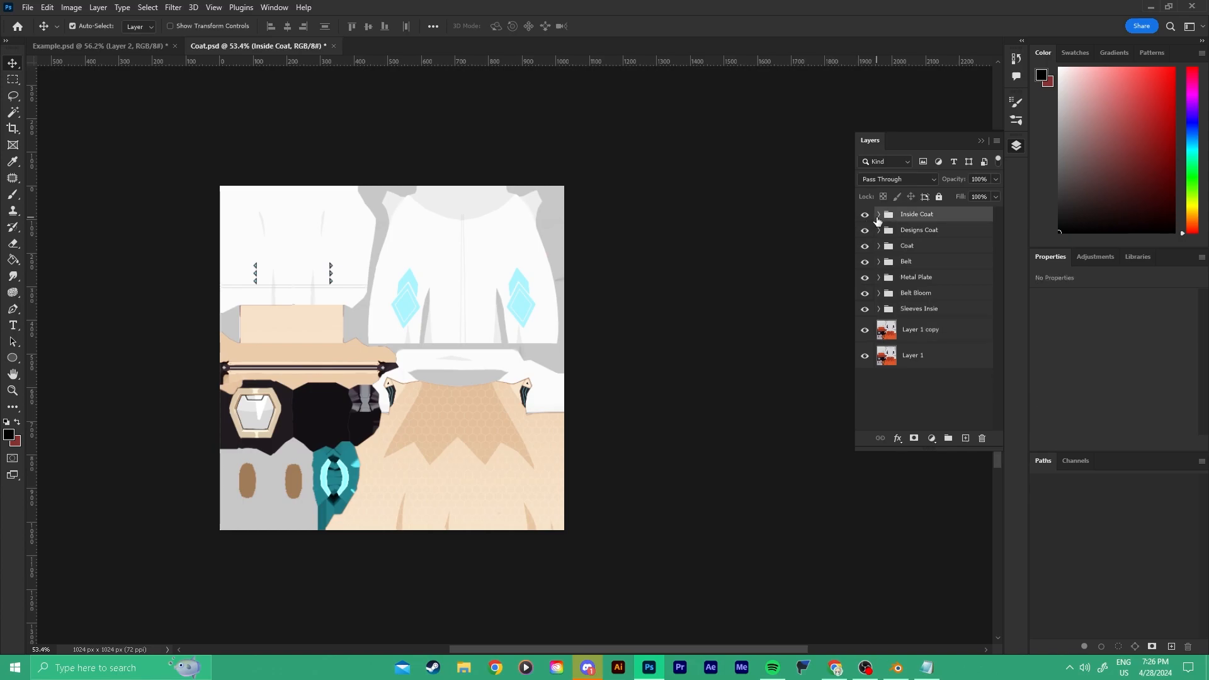
{"action": "left_click", "coordinate": [879, 215]}
{"action": "left_click", "coordinate": [900, 248]}
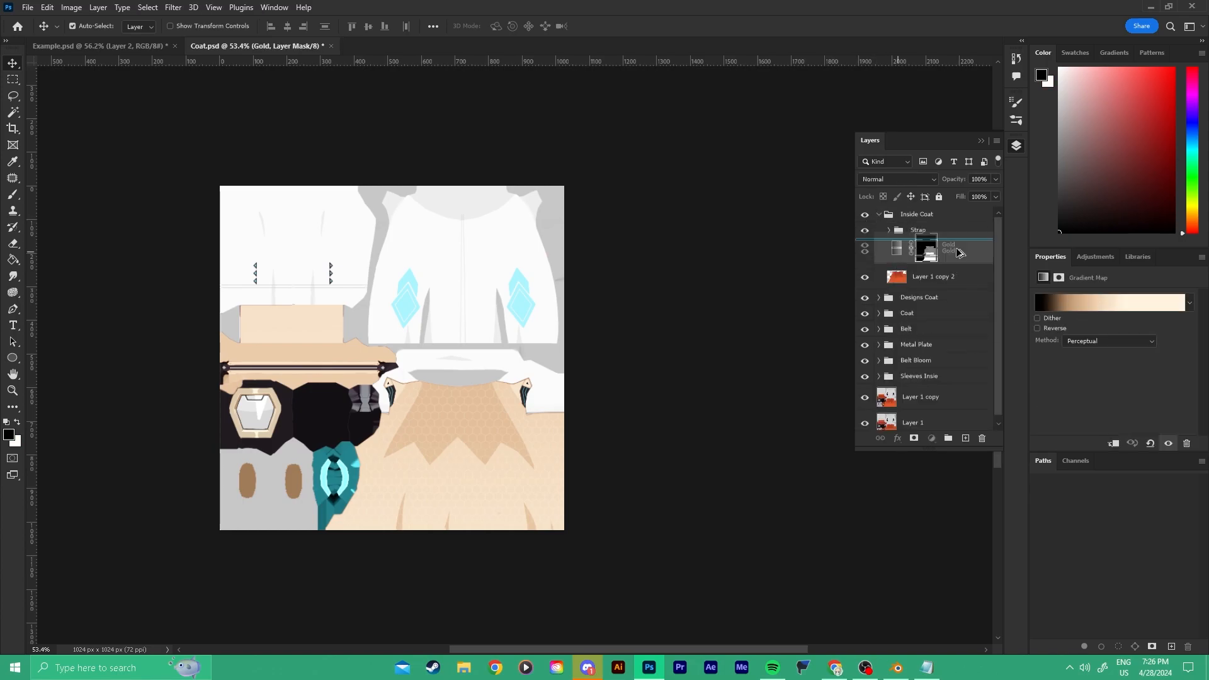
{"action": "key", "text": "ctrl+j"}
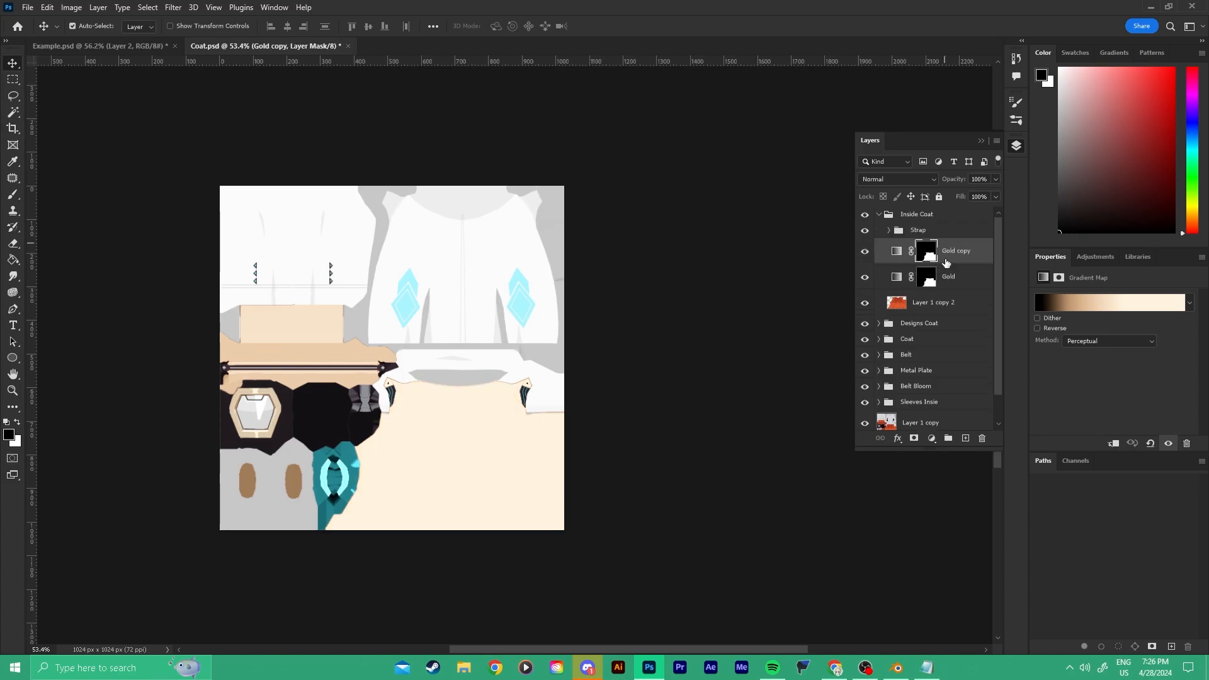
{"action": "left_click", "coordinate": [864, 277]}
In the Gold copy Gradient Map, delete the intermediate colour stop and set the cream stop's location to 59%.
{"action": "left_click", "coordinate": [897, 251]}
{"action": "left_click", "coordinate": [1109, 303]}
{"action": "left_click", "coordinate": [857, 480]}
{"action": "left_click", "coordinate": [1030, 532]}
{"action": "left_click", "coordinate": [962, 477]}
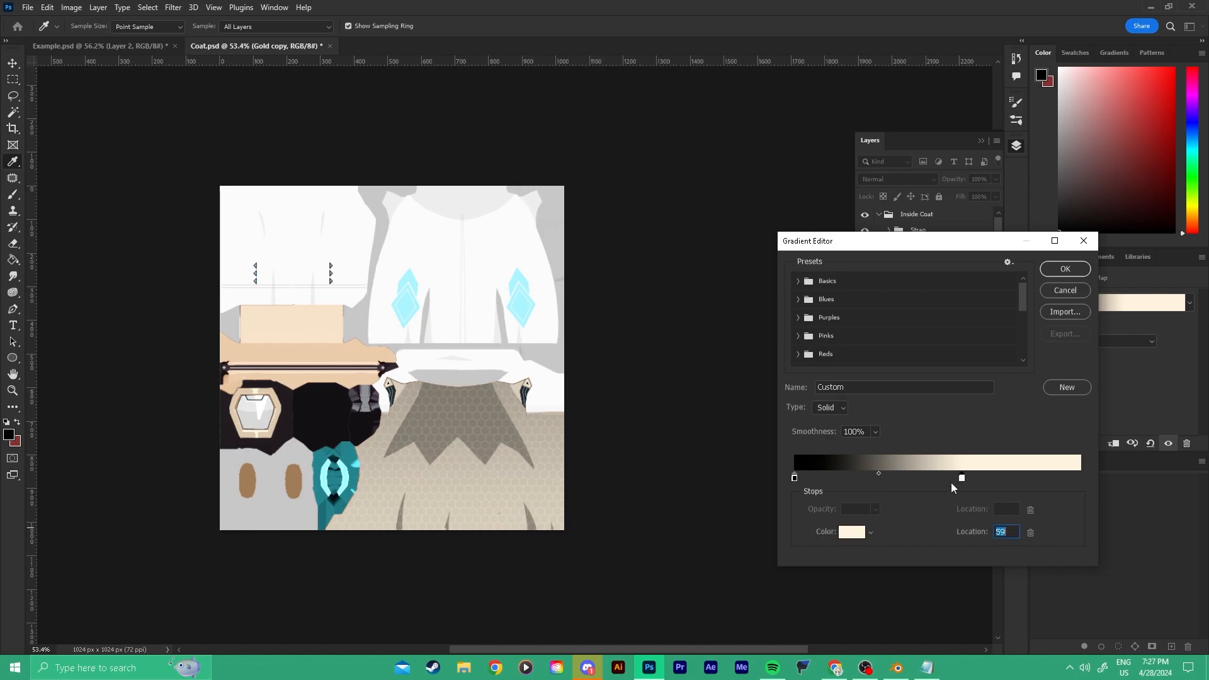
Change the cream stop of the Gold copy gradient to orange ffb93f and apply the edited gradient.
{"action": "left_click", "coordinate": [852, 531]}
{"action": "left_click", "coordinate": [197, 320]}
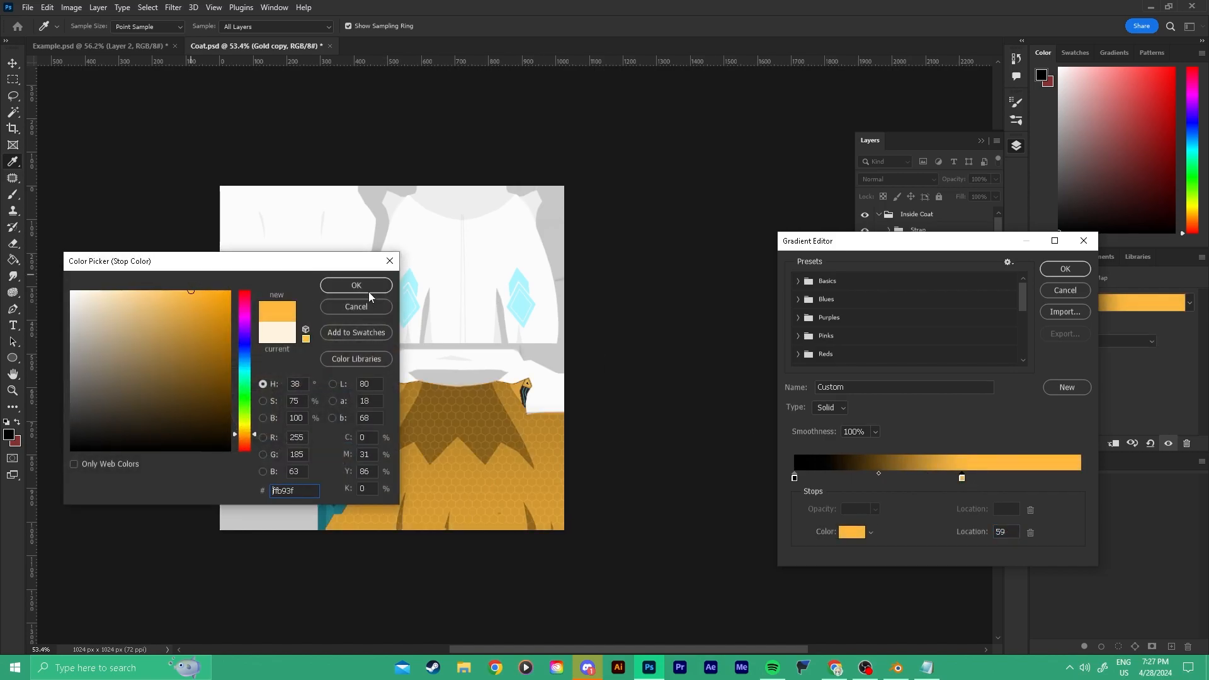
{"action": "left_click", "coordinate": [356, 286]}
{"action": "left_click", "coordinate": [1068, 270]}
{"action": "left_click_drag", "start_coordinate": [422, 387], "coordinate": [518, 383], "text": "ctrl"}
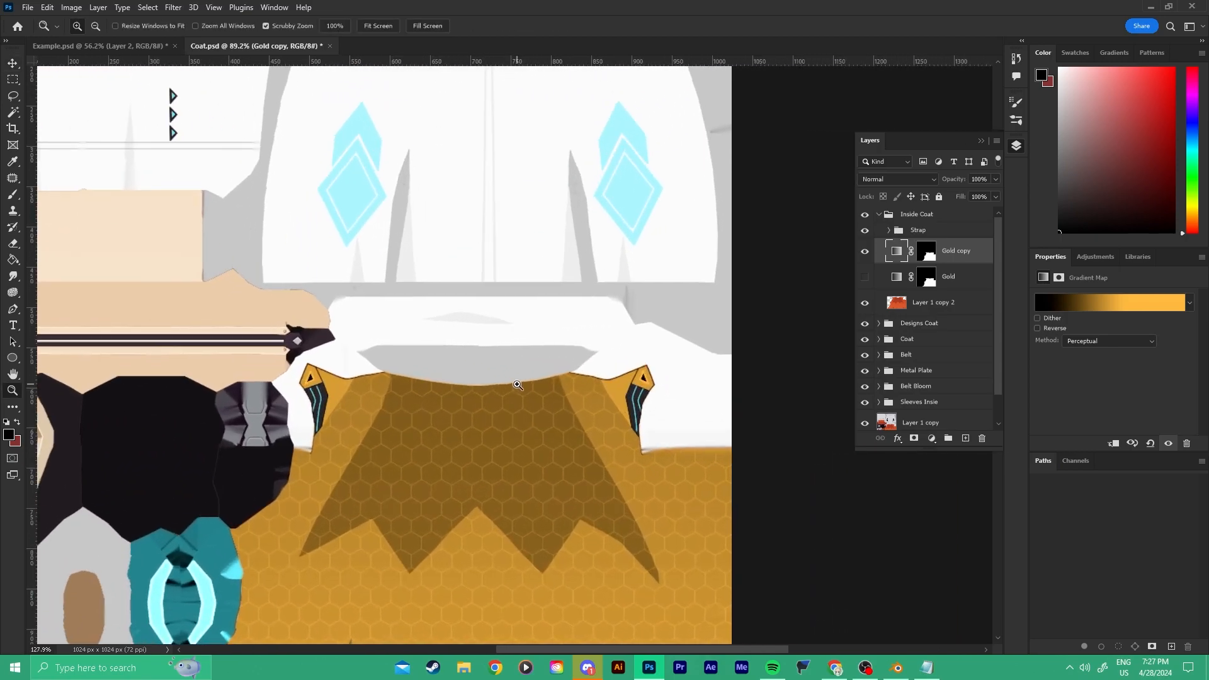
{"action": "left_click", "coordinate": [27, 8]}
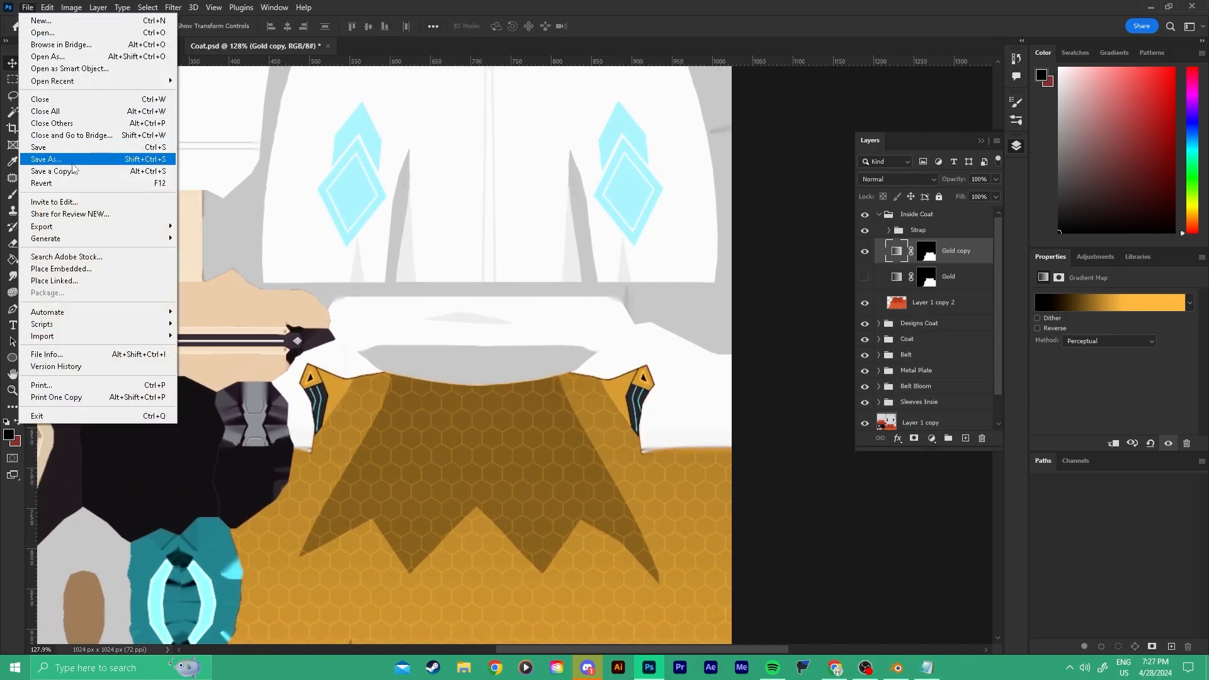
{"action": "left_click", "coordinate": [72, 170]}
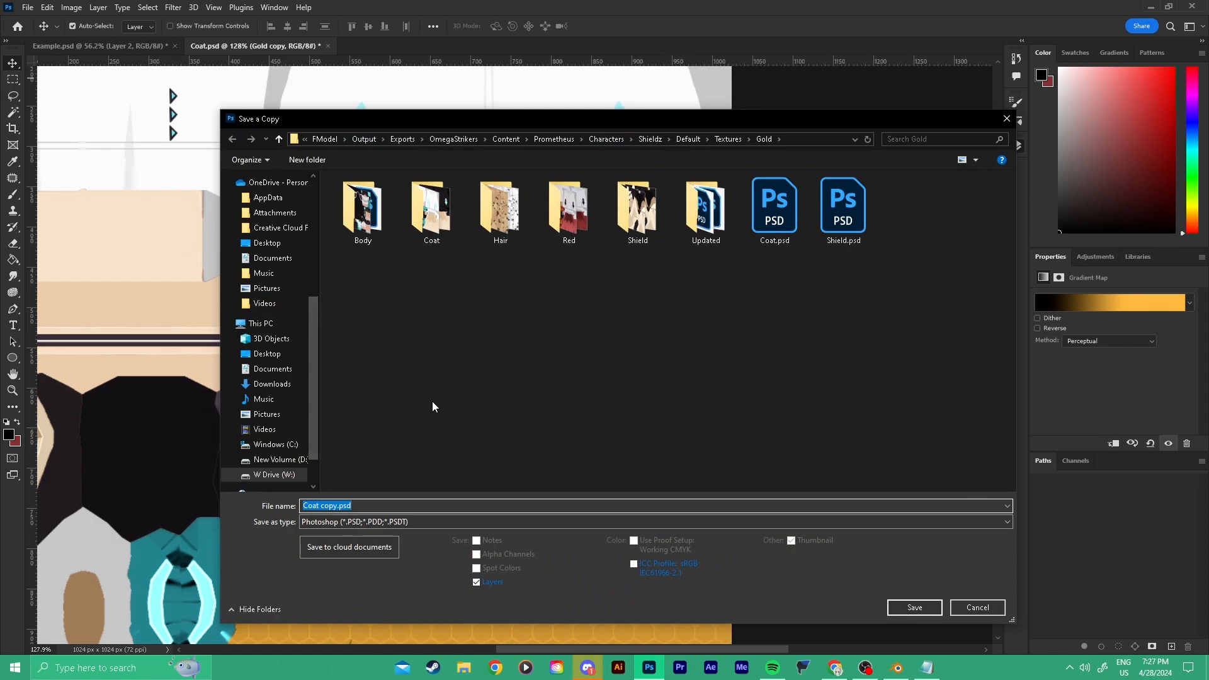
{"action": "type", "text": "Angle"}
{"action": "left_click", "coordinate": [977, 607]}
Delete the Gold copy Gradient Map and make the original Gold layer visible in the Inside Coat group.
{"action": "key", "text": "Delete"}
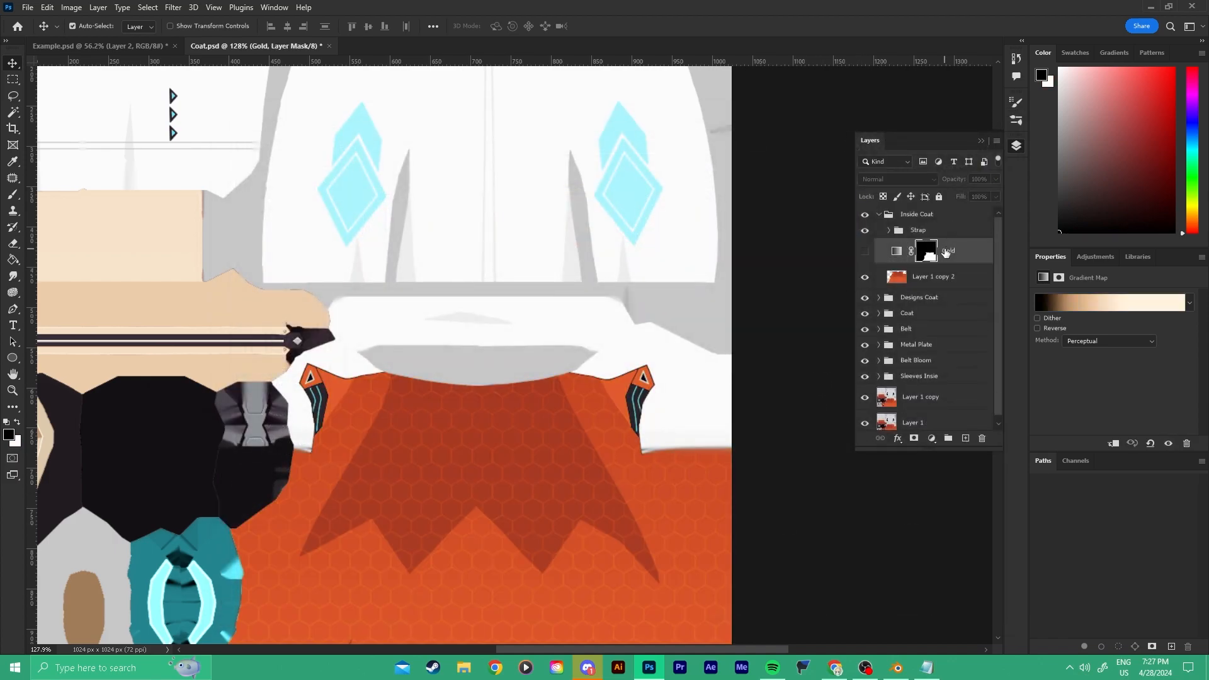
{"action": "left_click", "coordinate": [864, 250]}
{"action": "key", "text": "z"}
{"action": "mouse_move", "coordinate": [637, 309]}
{"action": "left_mouse_down"}
{"action": "mouse_move", "coordinate": [573, 299]}
{"action": "mouse_move", "coordinate": [613, 296]}
{"action": "mouse_move", "coordinate": [552, 276]}
{"action": "mouse_move", "coordinate": [642, 253]}
{"action": "mouse_move", "coordinate": [588, 294]}
{"action": "left_mouse_up"}
{"action": "key", "text": "z"}
{"action": "key", "text": "b"}
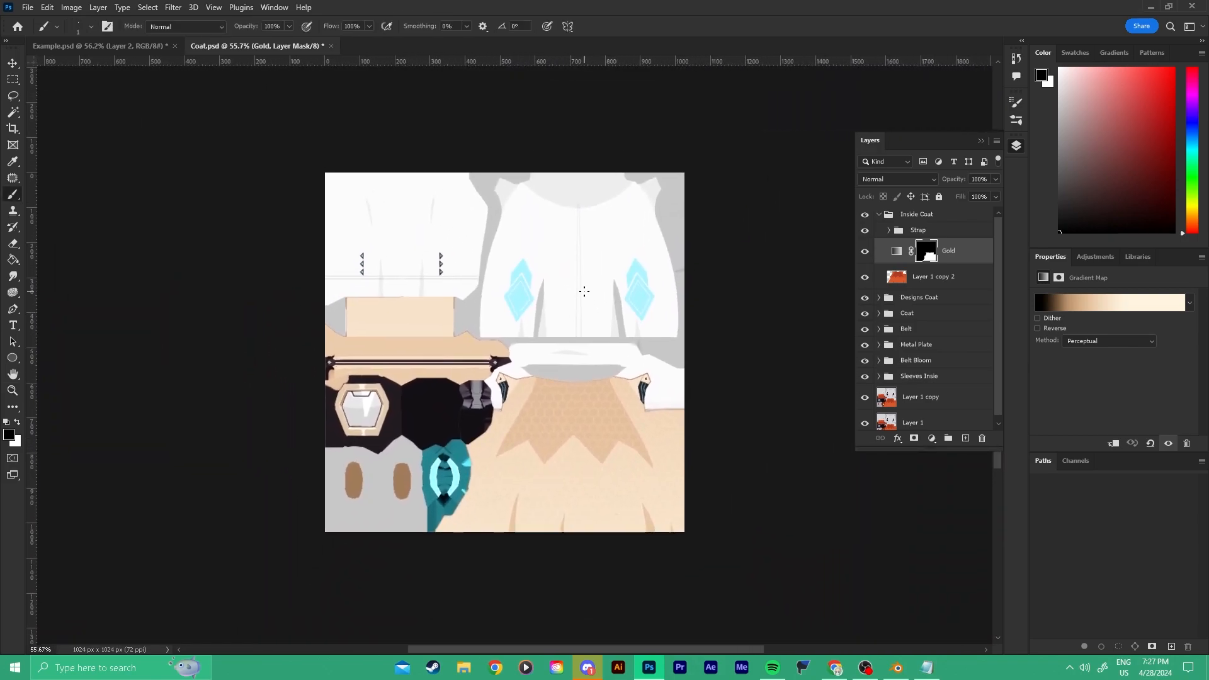
Switch to Blender and examine the character's coat lining, belt and straps from several angles, toggling the viewport overlays.
{"action": "left_click", "coordinate": [898, 668]}
{"action": "scroll", "coordinate": [561, 346], "scroll_direction": "down", "scroll_amount": 5}
{"action": "scroll", "coordinate": [524, 351], "scroll_direction": "up", "scroll_amount": 3}
{"action": "middle_click_drag", "start_coordinate": [523, 352], "coordinate": [570, 277]}
{"action": "key", "text": "shift+alt+z"}
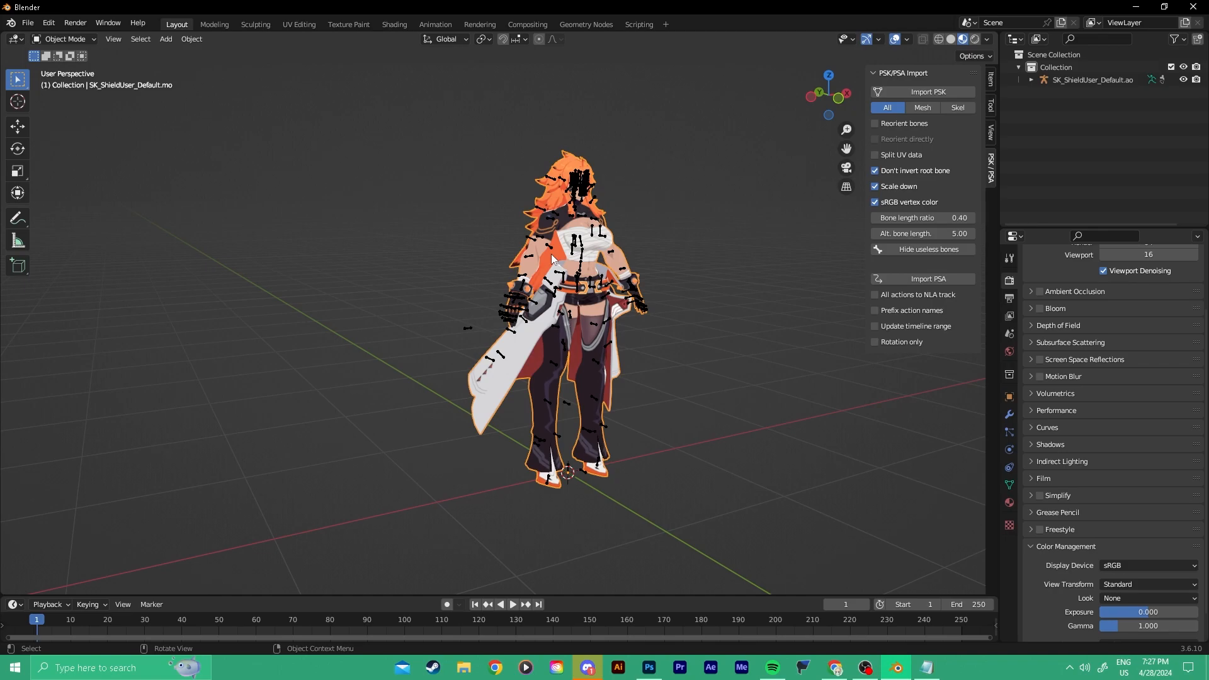
{"action": "scroll", "coordinate": [575, 324], "scroll_direction": "up", "scroll_amount": 6}
{"action": "scroll", "coordinate": [609, 315], "scroll_direction": "down", "scroll_amount": 3}
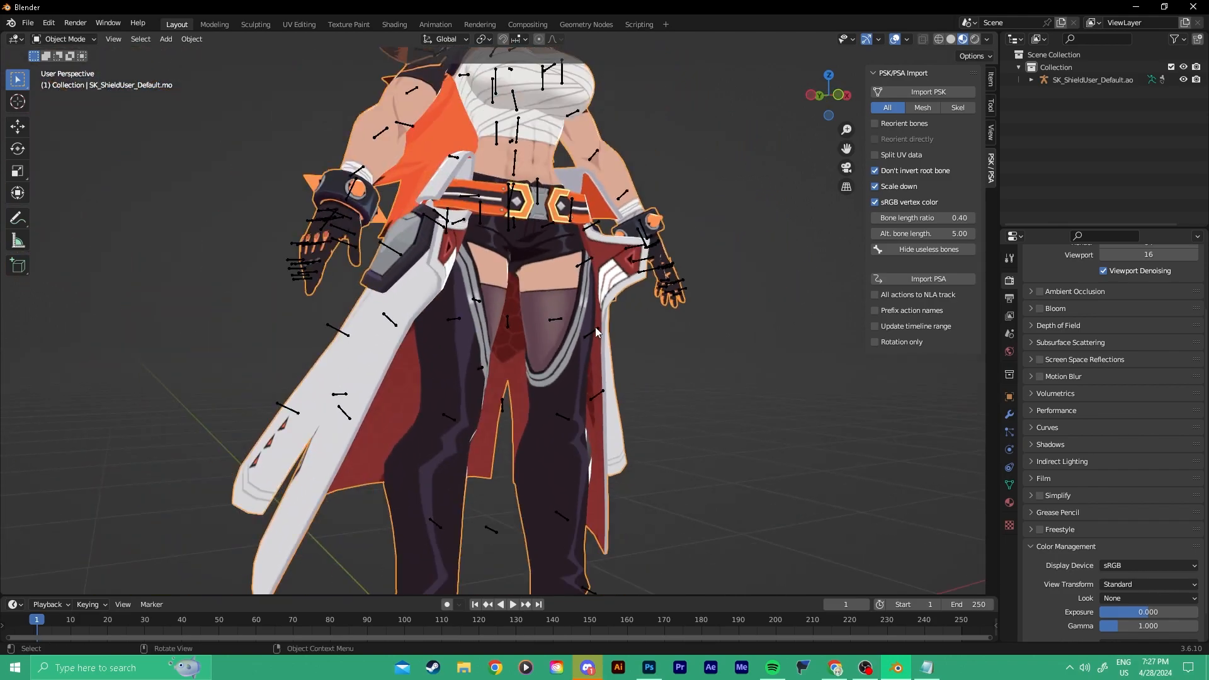
{"action": "middle_click_drag", "start_coordinate": [467, 329], "coordinate": [439, 334]}
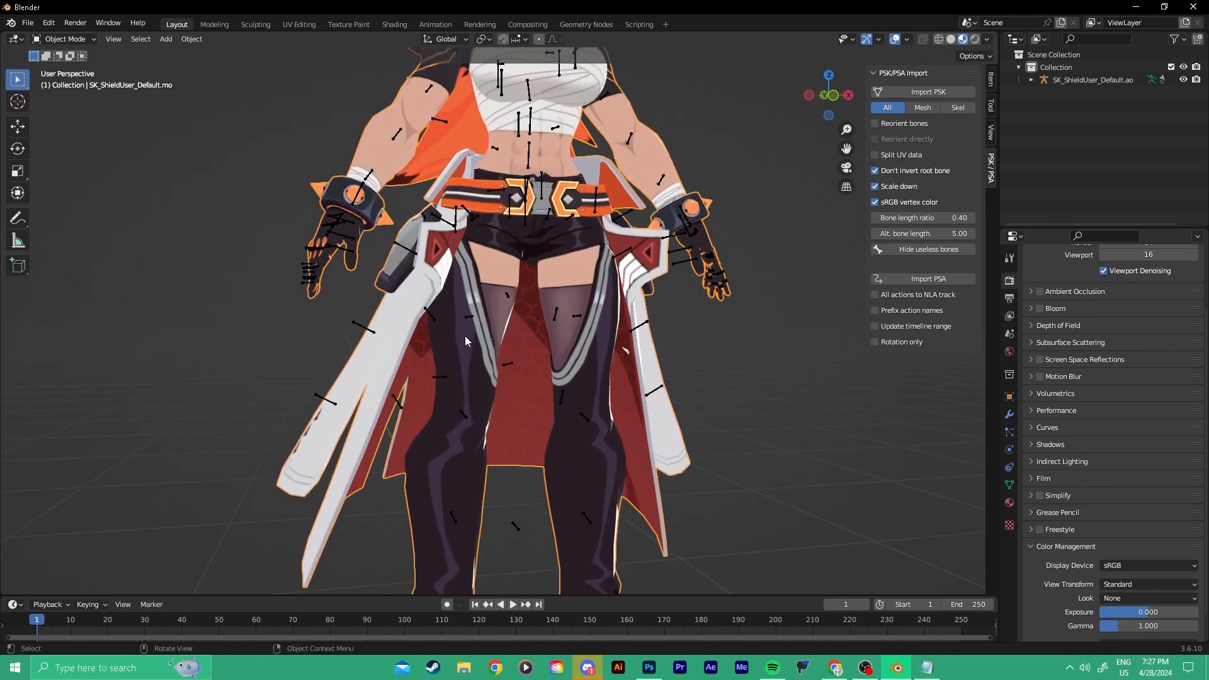
{"action": "middle_click_drag", "start_coordinate": [465, 335], "coordinate": [622, 340]}
{"action": "key", "text": "alt+shift+z"}
{"action": "scroll", "coordinate": [683, 345], "scroll_direction": "down", "scroll_amount": 4}
Open the recent file Default Asher.blend and switch to the Layout workspace.
{"action": "left_click", "coordinate": [25, 20]}
{"action": "mouse_move", "coordinate": [32, 63]}
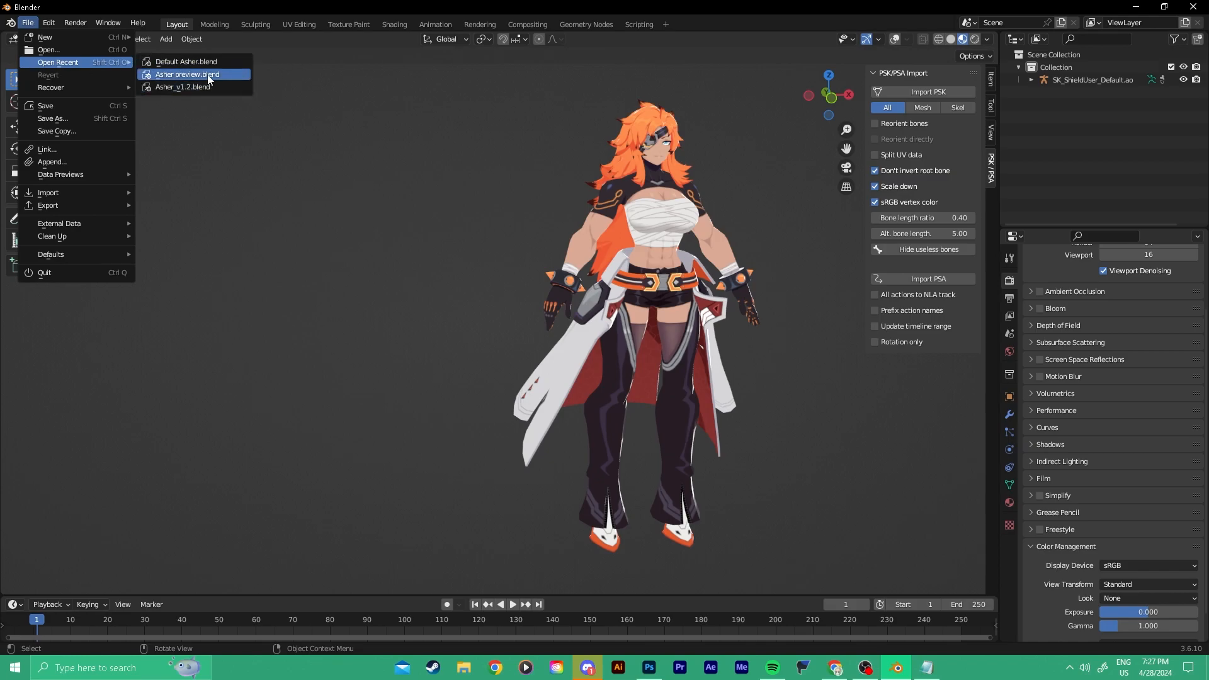
{"action": "left_click", "coordinate": [183, 62]}
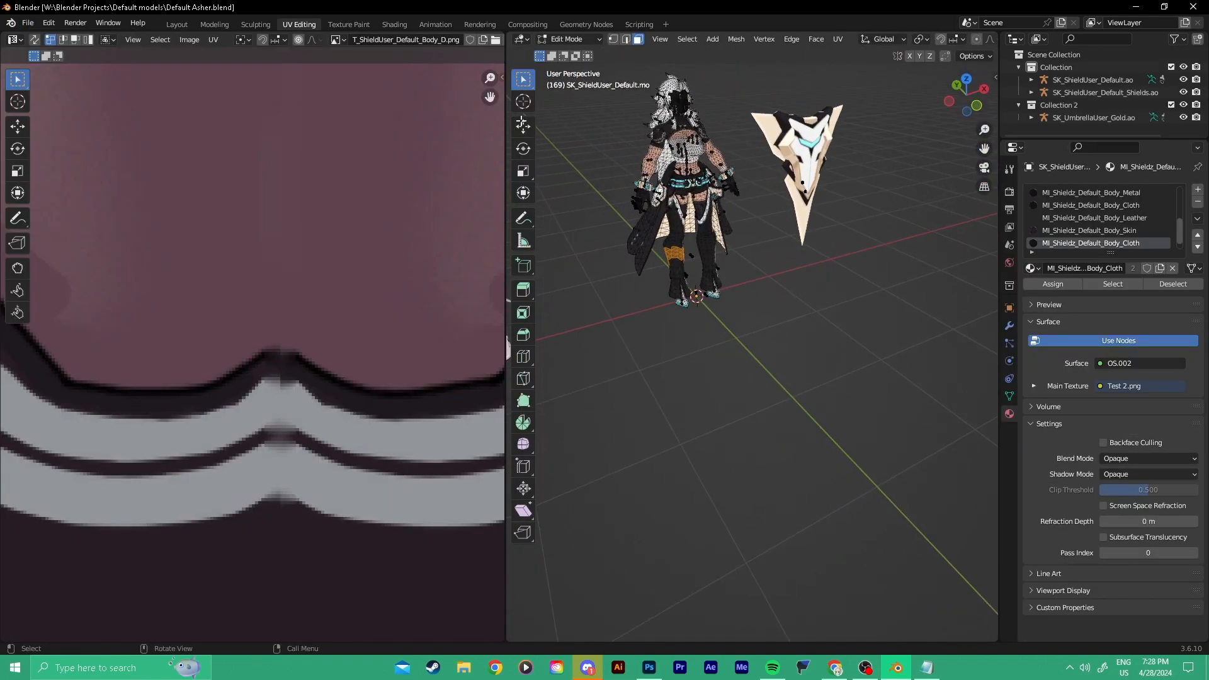
{"action": "left_click", "coordinate": [175, 24]}
Examine the recoloured white-haired character and her shield model from several angles, with and without viewport overlays.
{"action": "scroll", "coordinate": [605, 168], "scroll_direction": "down", "scroll_amount": 5}
{"action": "middle_click_drag", "start_coordinate": [615, 155], "coordinate": [531, 311], "text": "shift"}
{"action": "scroll", "coordinate": [532, 312], "scroll_direction": "up", "scroll_amount": 5}
{"action": "key", "text": "shift+alt+z"}
{"action": "middle_click_drag", "start_coordinate": [605, 314], "coordinate": [595, 343]}
{"action": "left_click", "coordinate": [662, 354]}
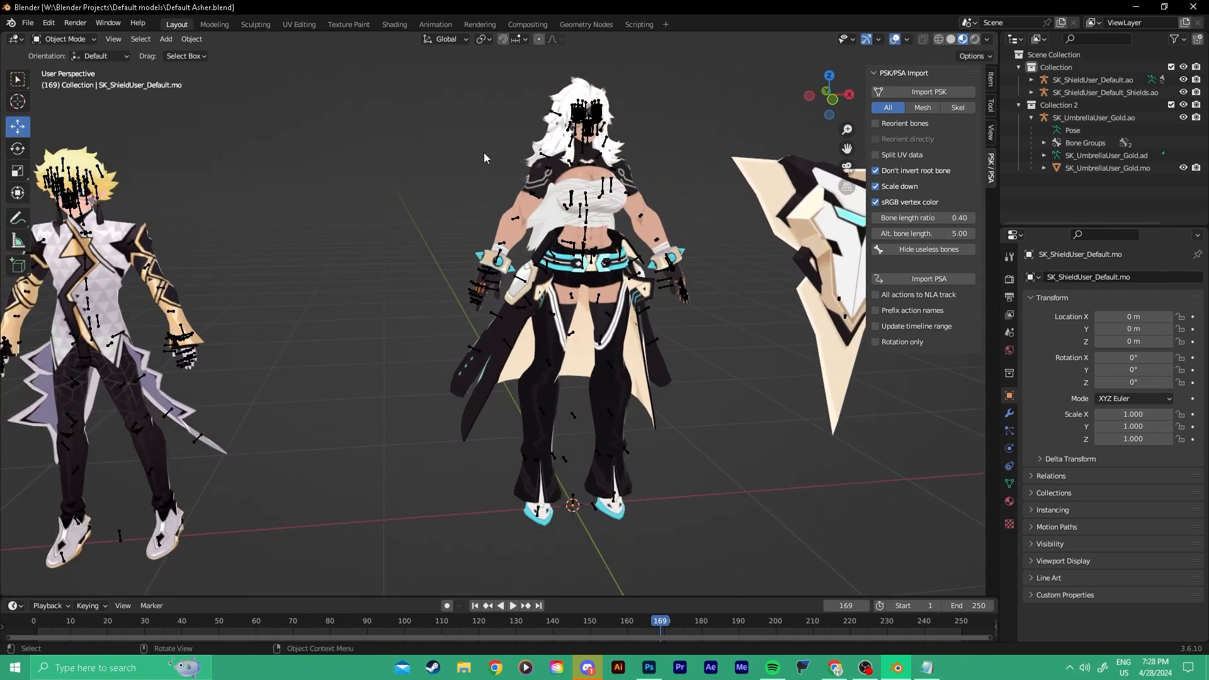
{"action": "key", "text": "shift+alt+z"}
{"action": "mouse_move", "coordinate": [489, 155]}
{"action": "middle_mouse_down"}
{"action": "mouse_move", "coordinate": [634, 189]}
{"action": "mouse_move", "coordinate": [466, 163]}
{"action": "mouse_move", "coordinate": [490, 175]}
{"action": "middle_mouse_up"}
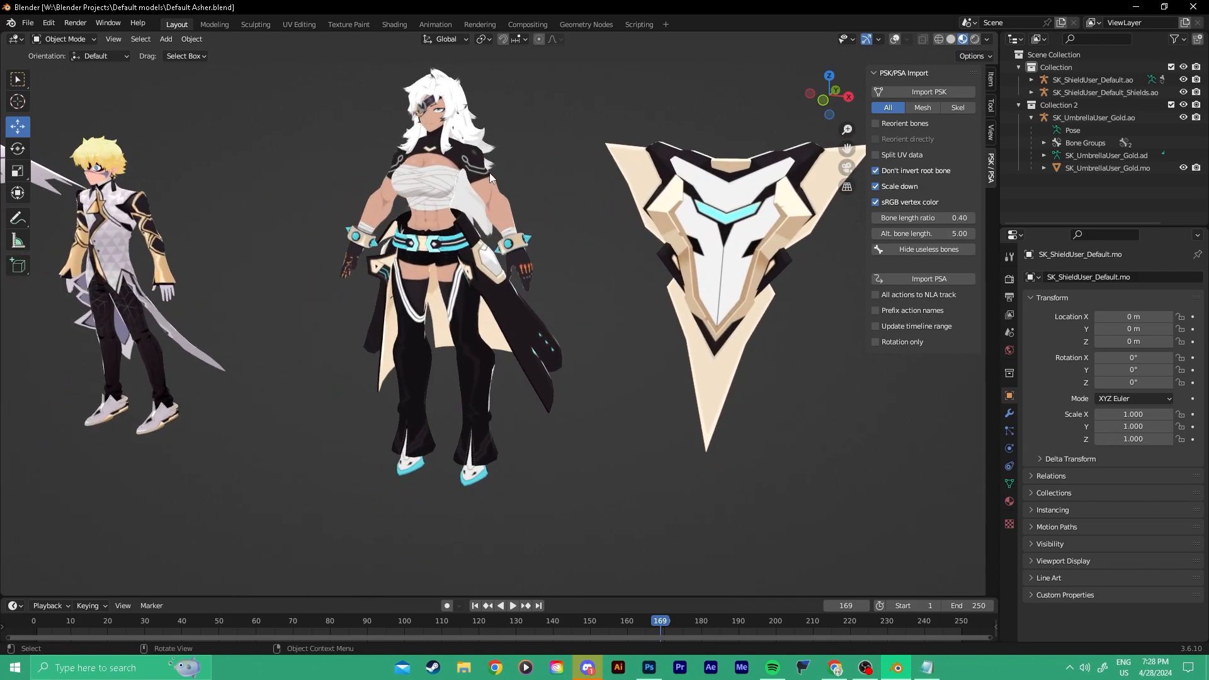
{"action": "mouse_move", "coordinate": [455, 234]}
{"action": "middle_mouse_down"}
{"action": "mouse_move", "coordinate": [527, 232]}
{"action": "mouse_move", "coordinate": [473, 224]}
{"action": "middle_mouse_up"}
{"action": "key", "text": "shift+alt+z"}
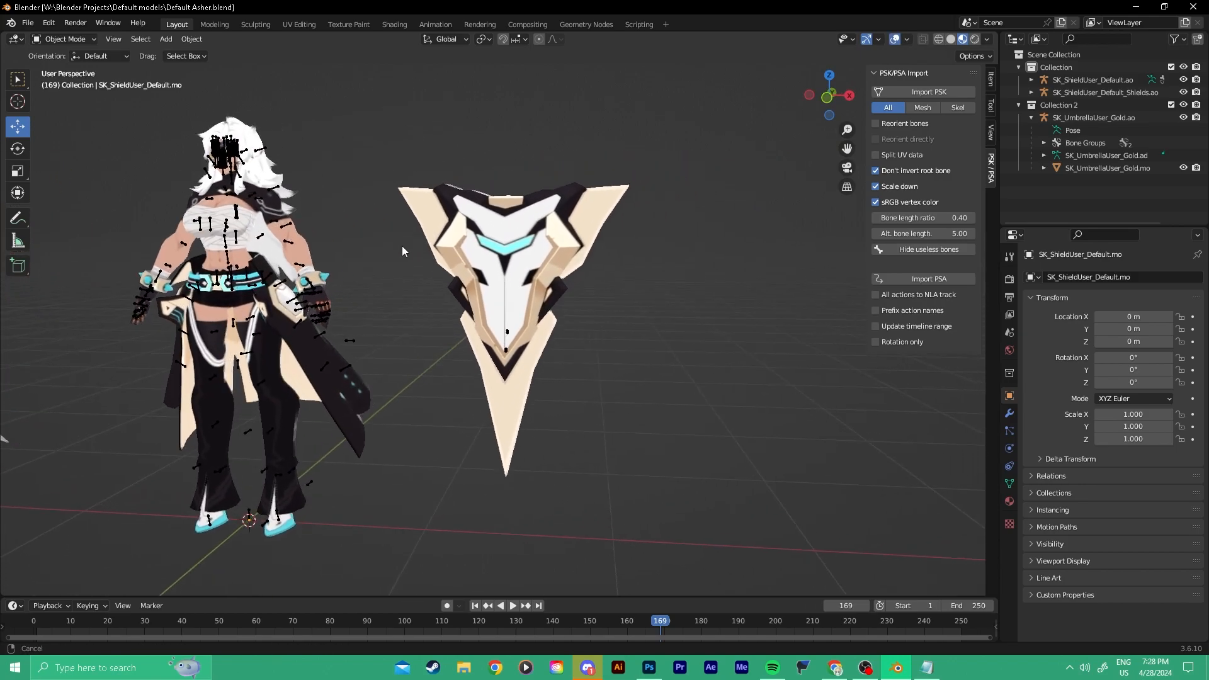